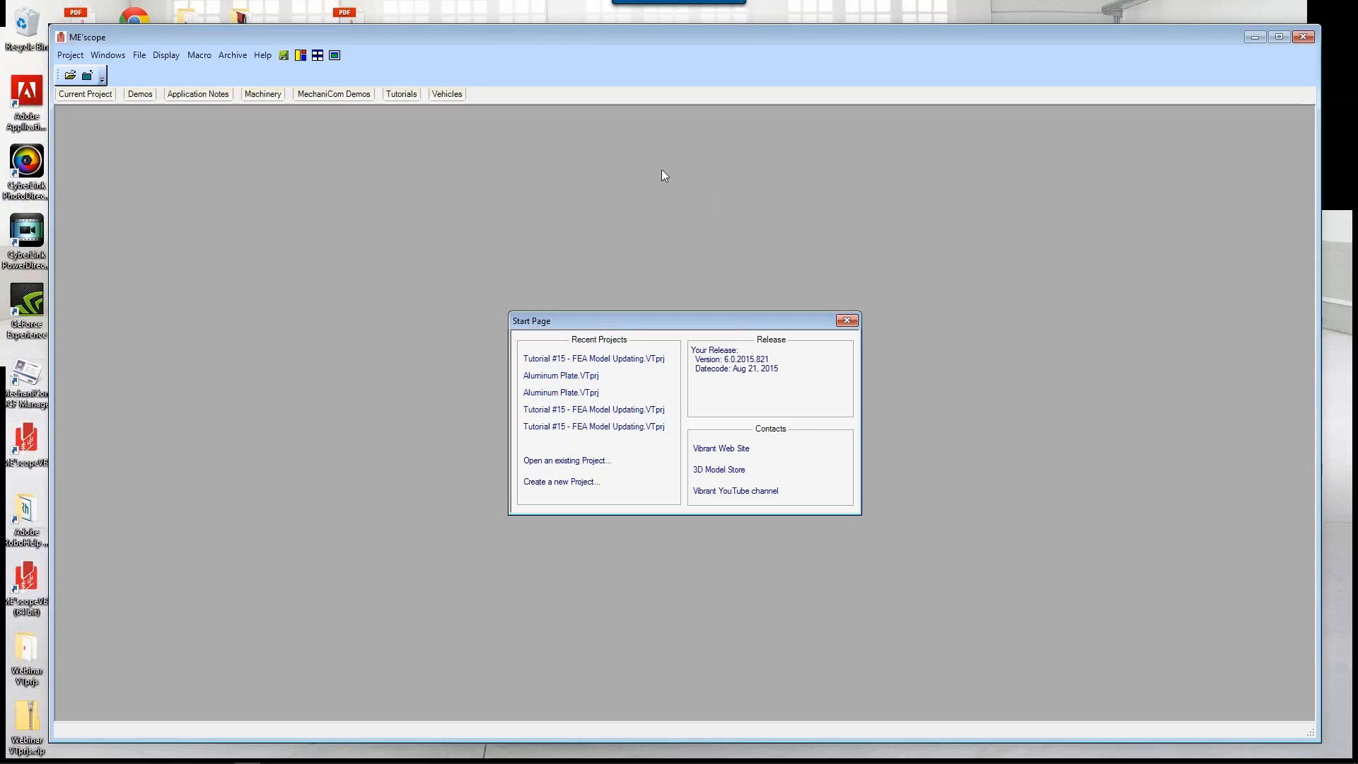
# Step: Look up the Tutorial #15 - FEA Model Updating topics in the tutorial help contents, and close the help
pyautogui.click(264, 56)
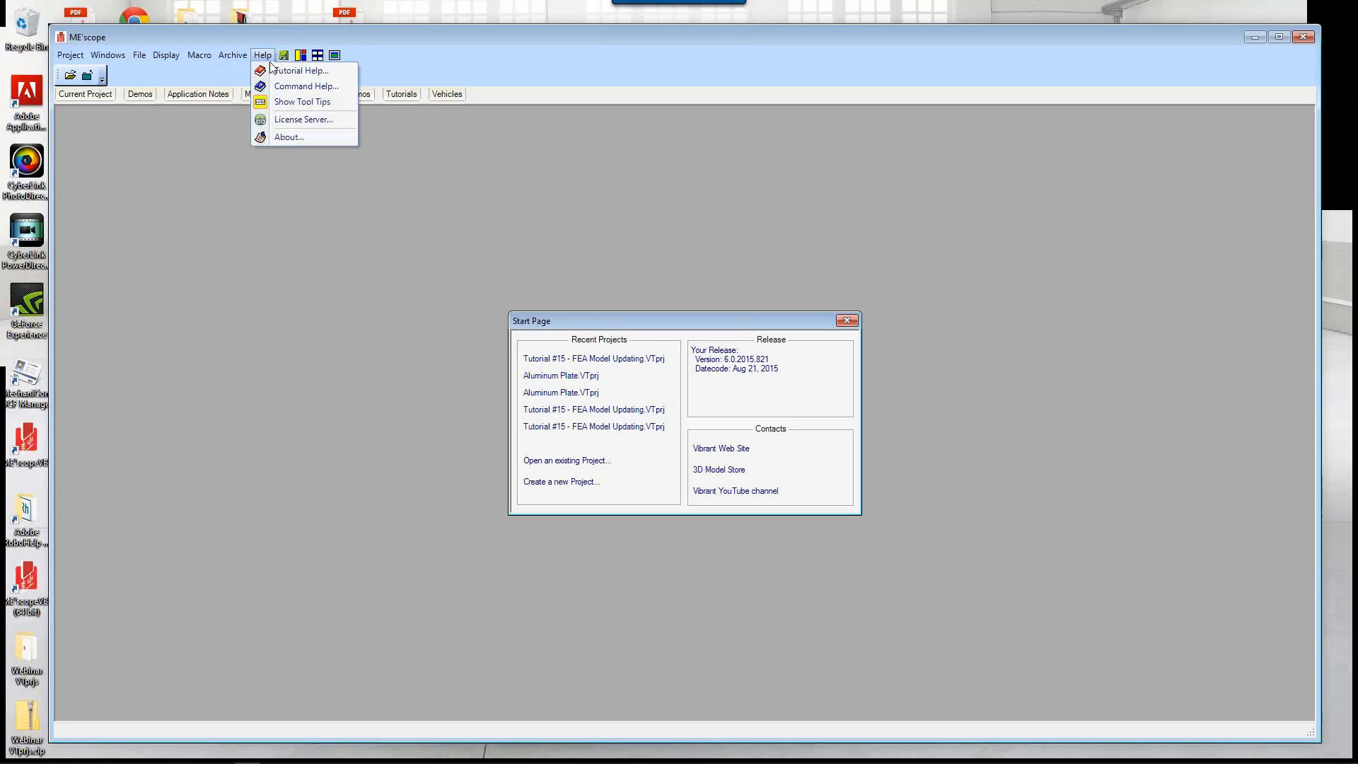
pyautogui.click(297, 70)
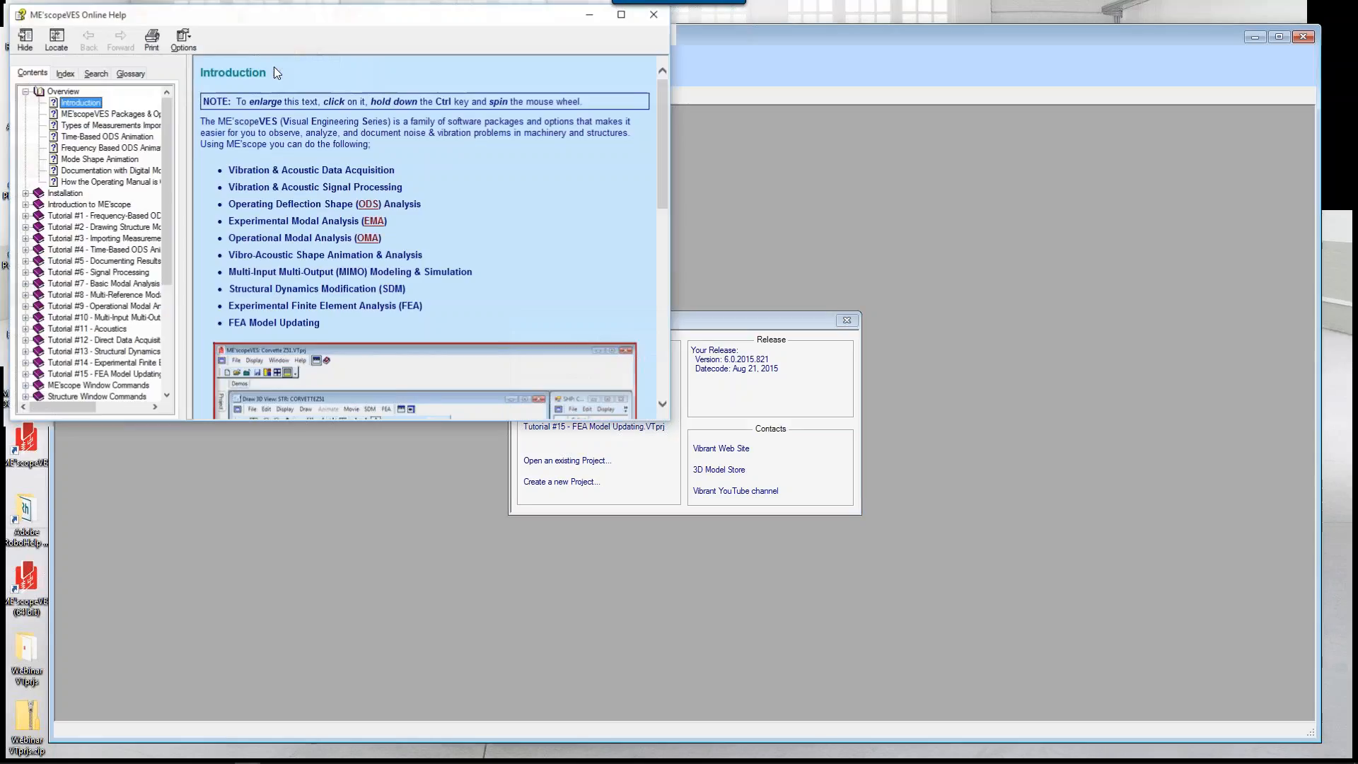
pyautogui.moveTo(377, 20); pyautogui.dragTo(533, 132)
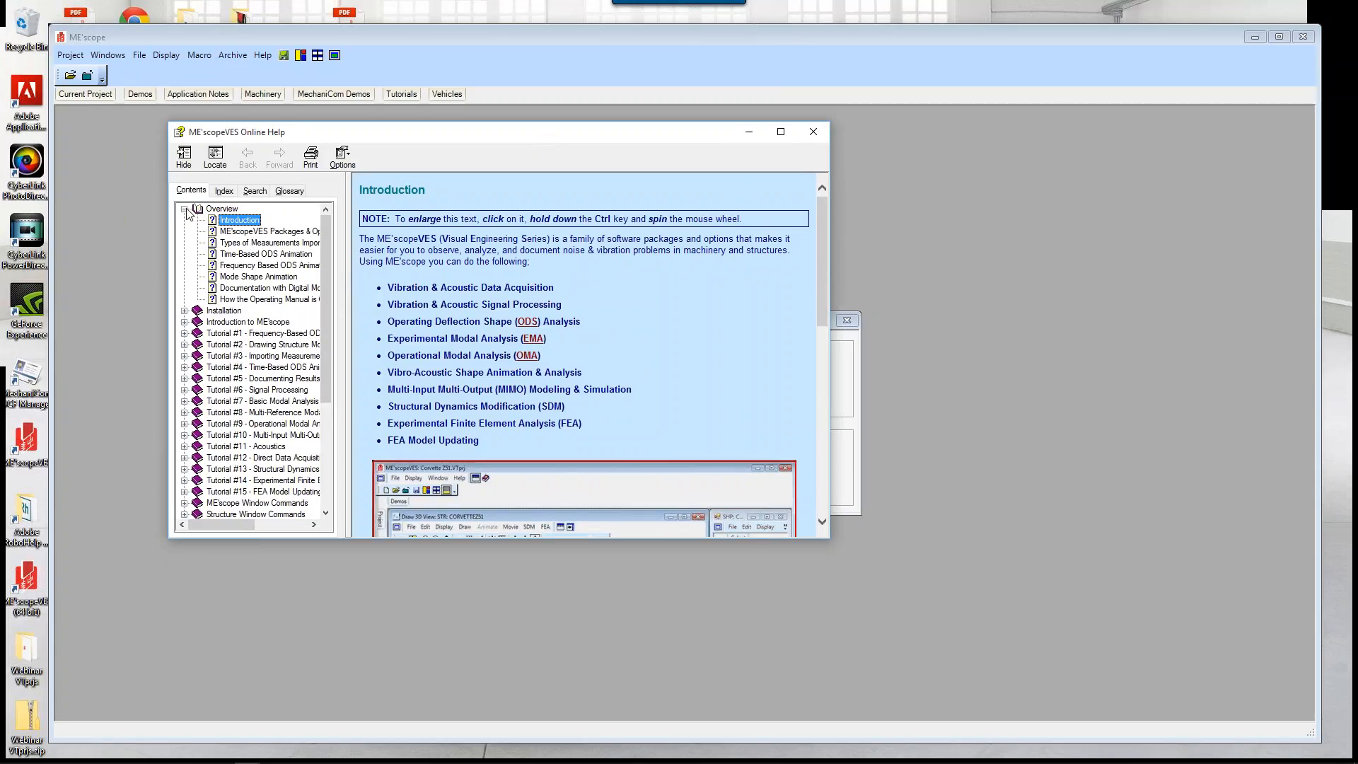
pyautogui.scroll(-1, 189, 214)
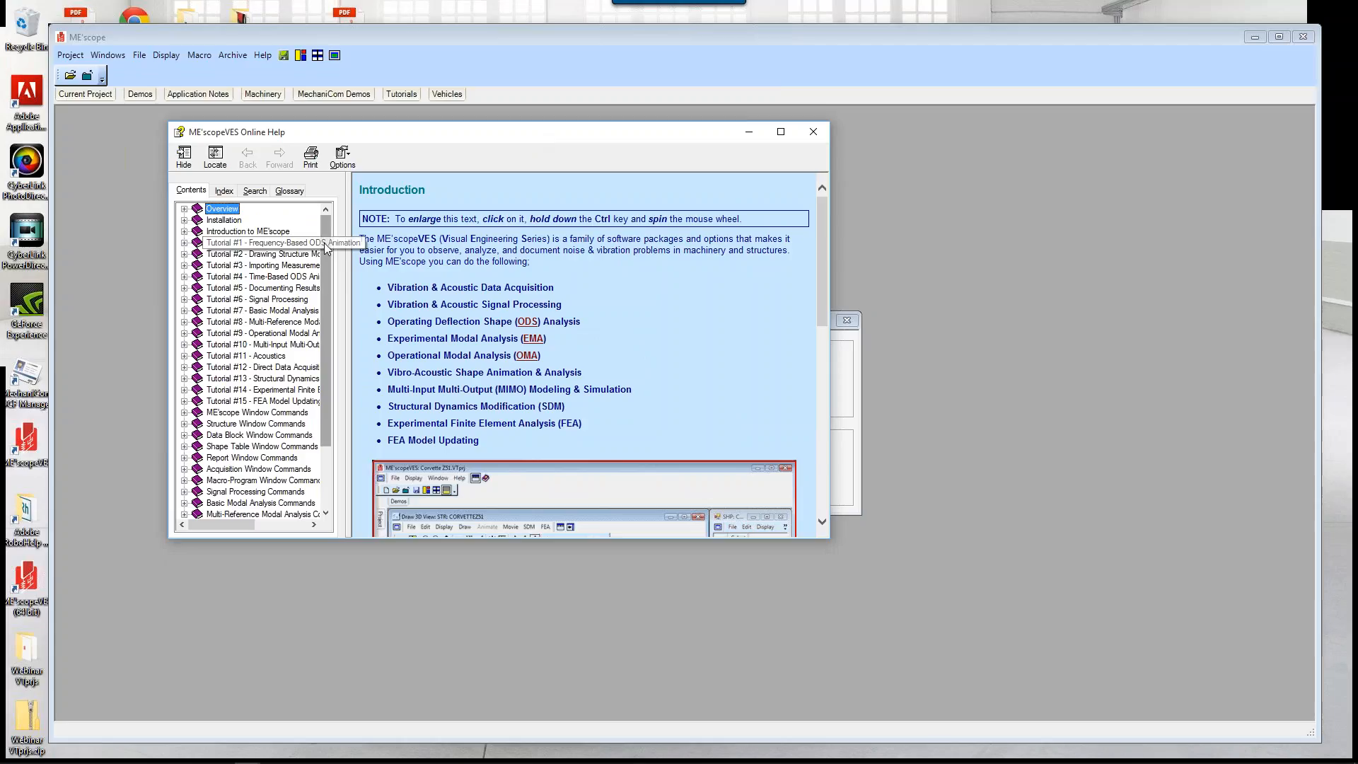
pyautogui.moveTo(326, 262); pyautogui.dragTo(362, 272)
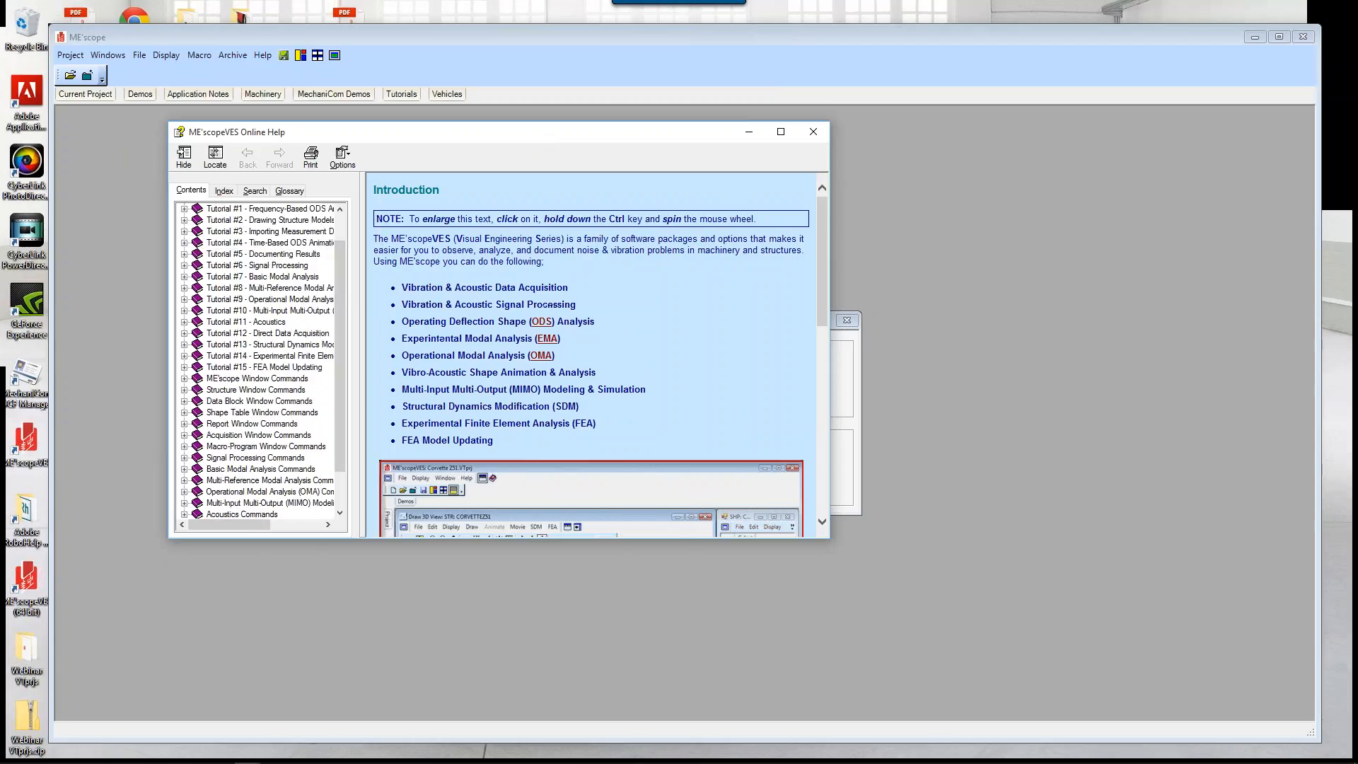
pyautogui.click(184, 367)
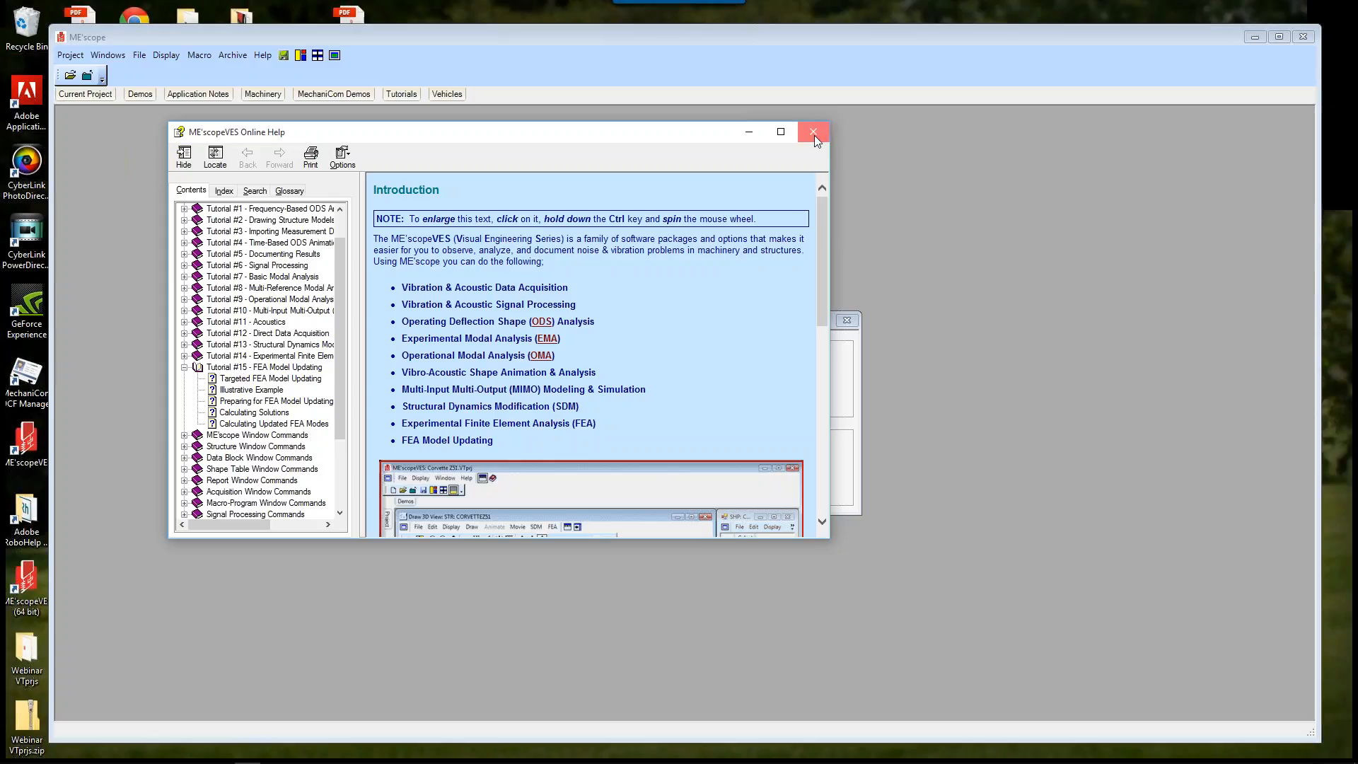
pyautogui.click(813, 131)
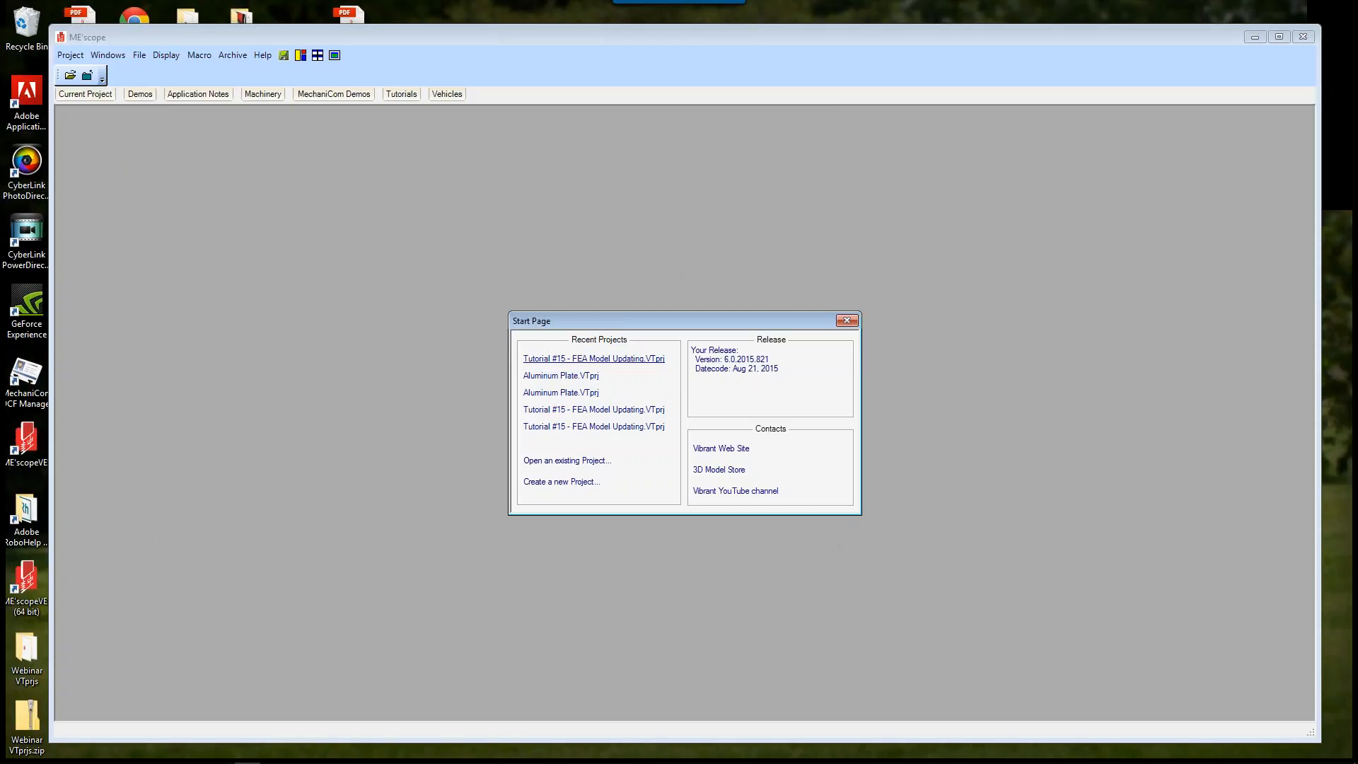
# Step: Open the recent project Tutorial #15 - FEA Model Updating and inspect the Jim Beam model's bolted plates from different angles
pyautogui.click(603, 360)
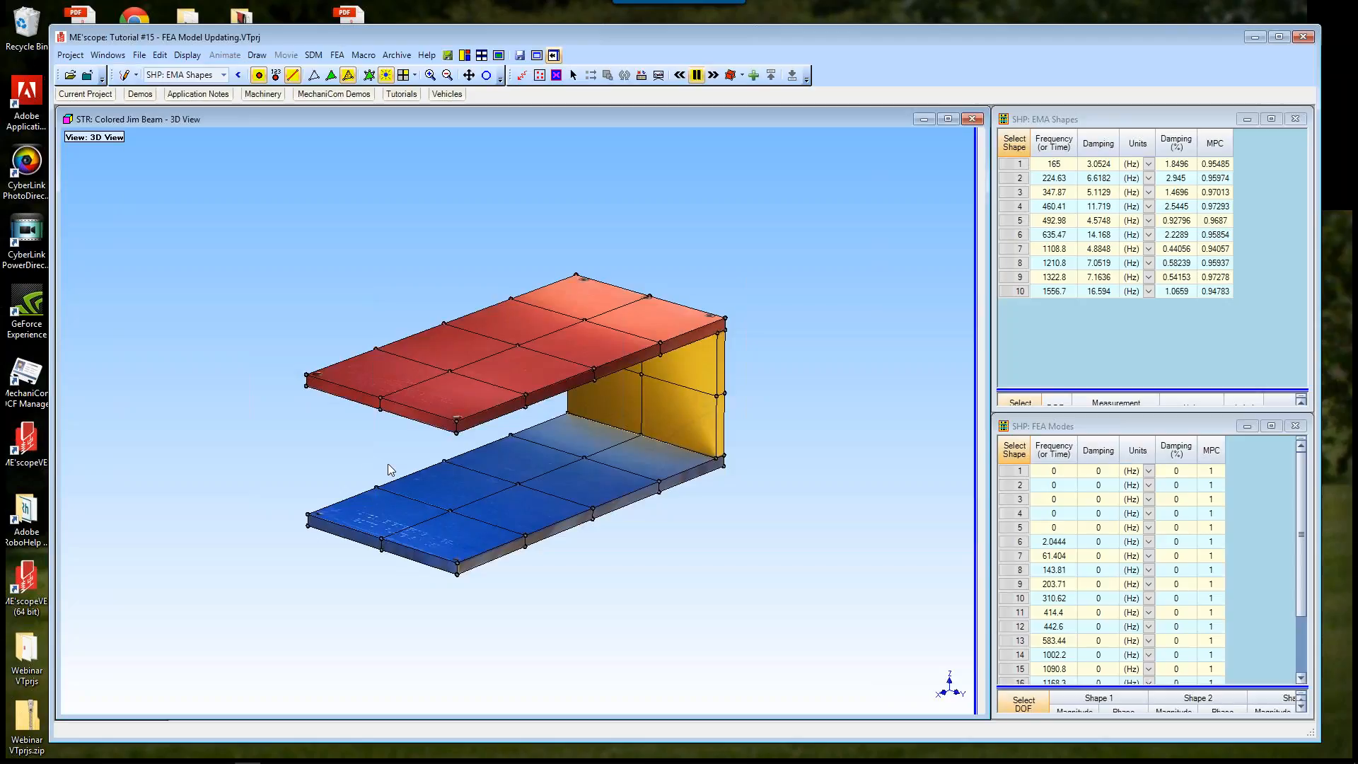
pyautogui.moveTo(365, 456); pyautogui.dragTo(494, 464)
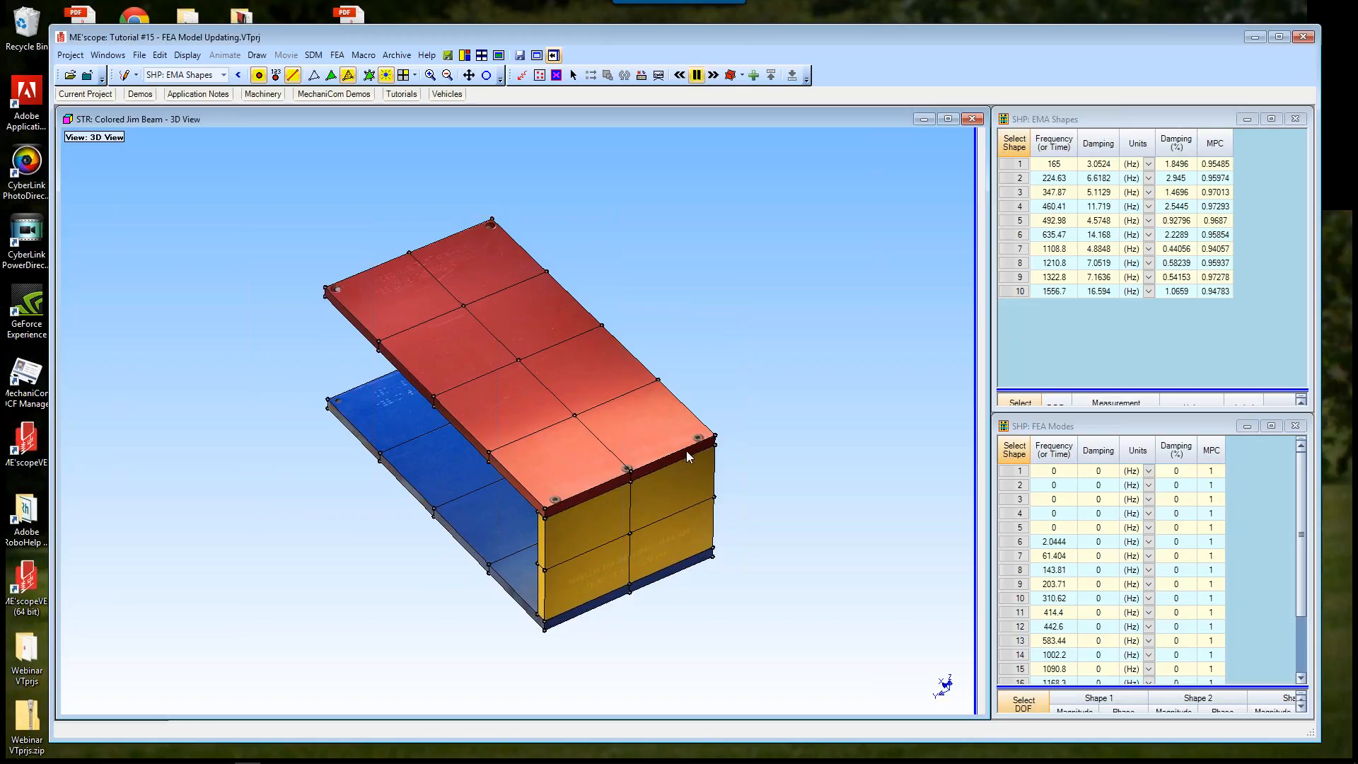
pyautogui.scroll(5, 677, 458)
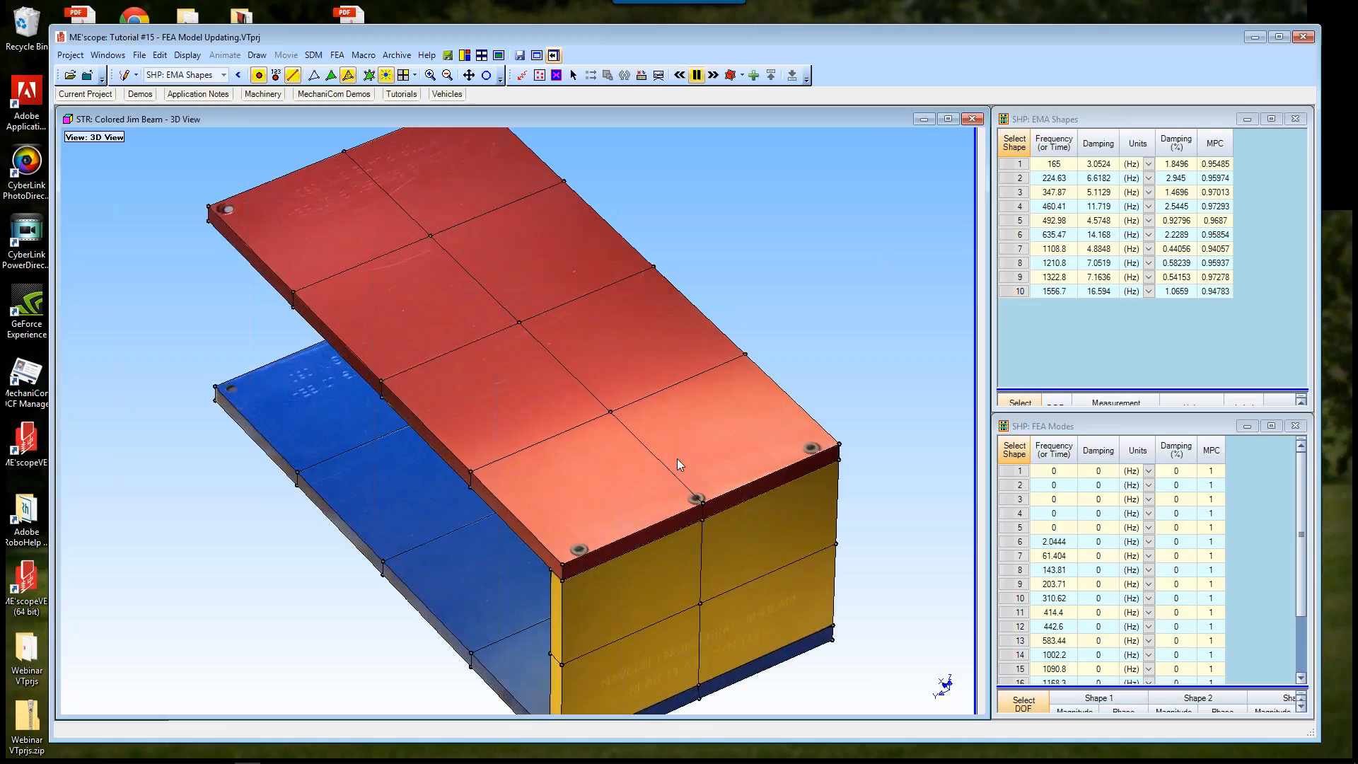
pyautogui.moveTo(651, 500); pyautogui.dragTo(724, 515)
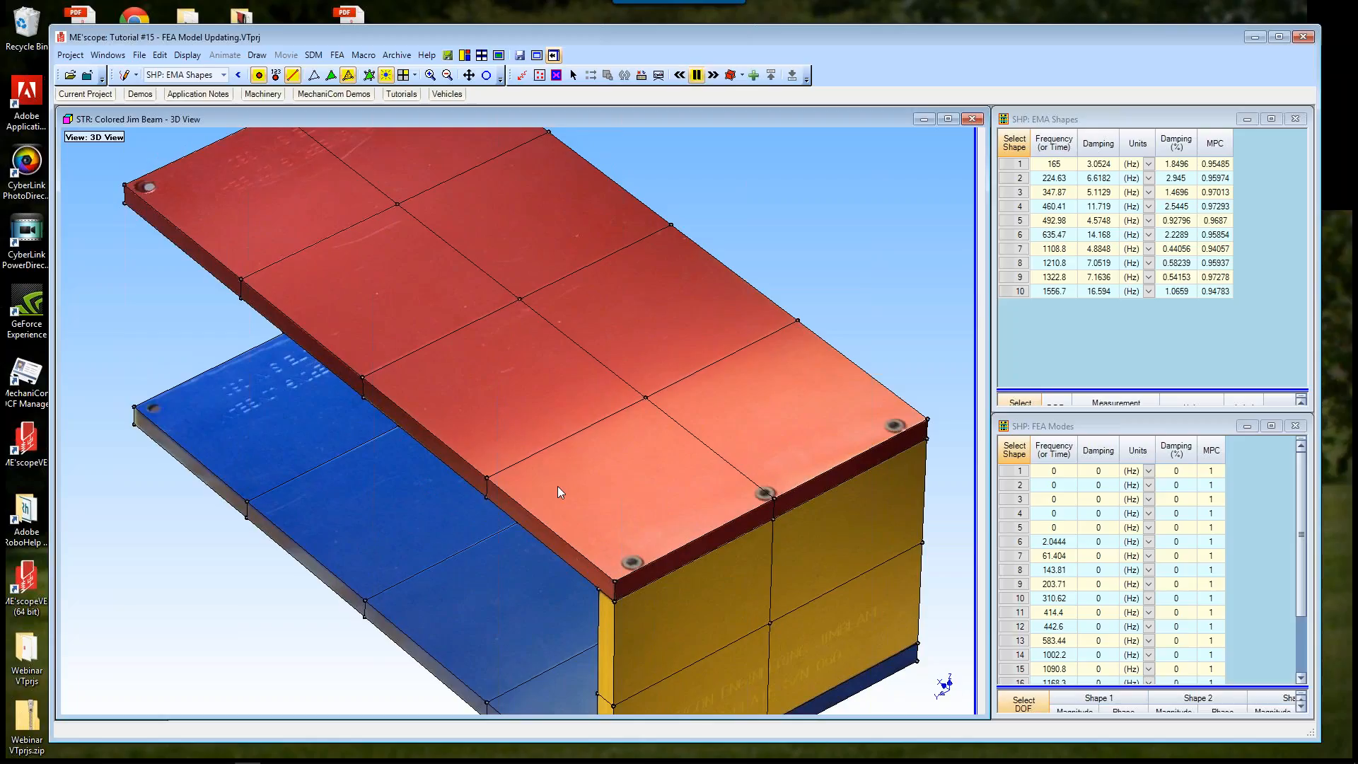
pyautogui.doubleClick(821, 447)
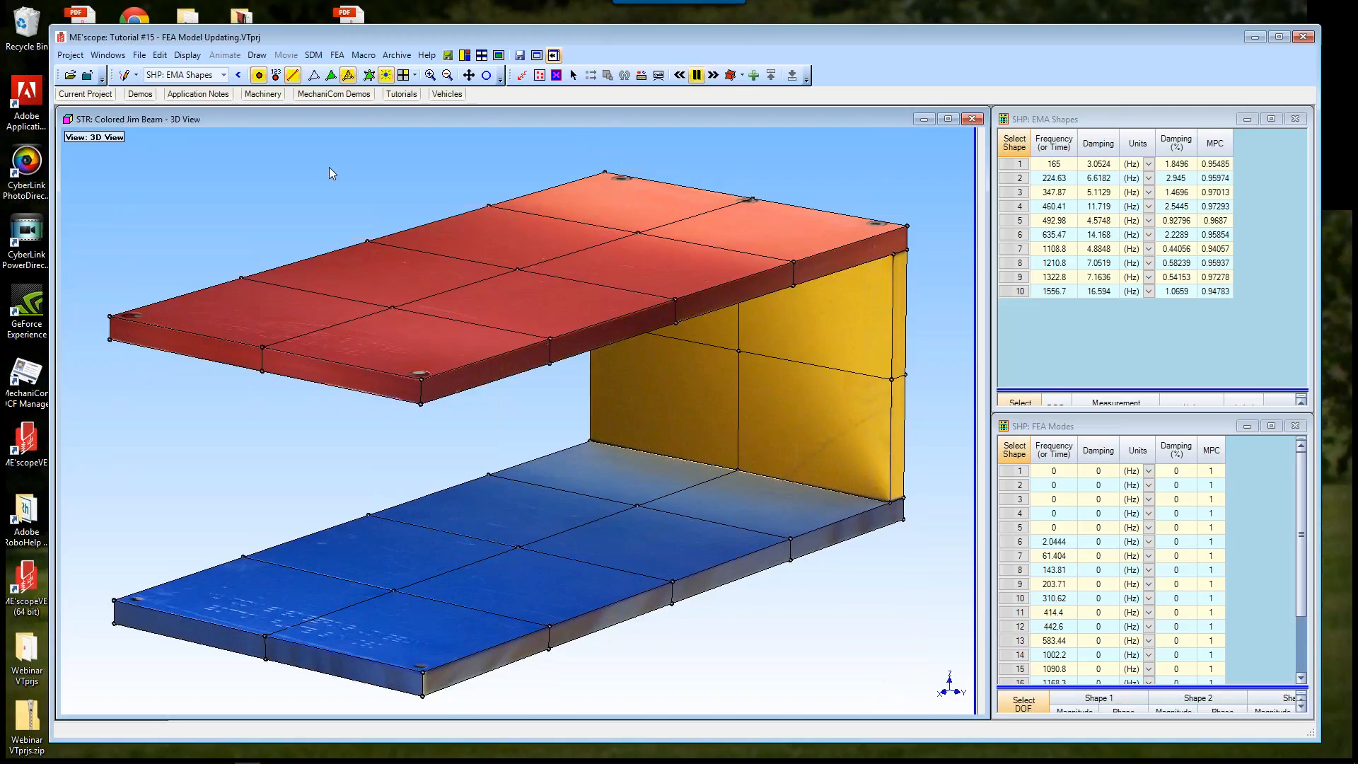
pyautogui.scroll(-2, 363, 325)
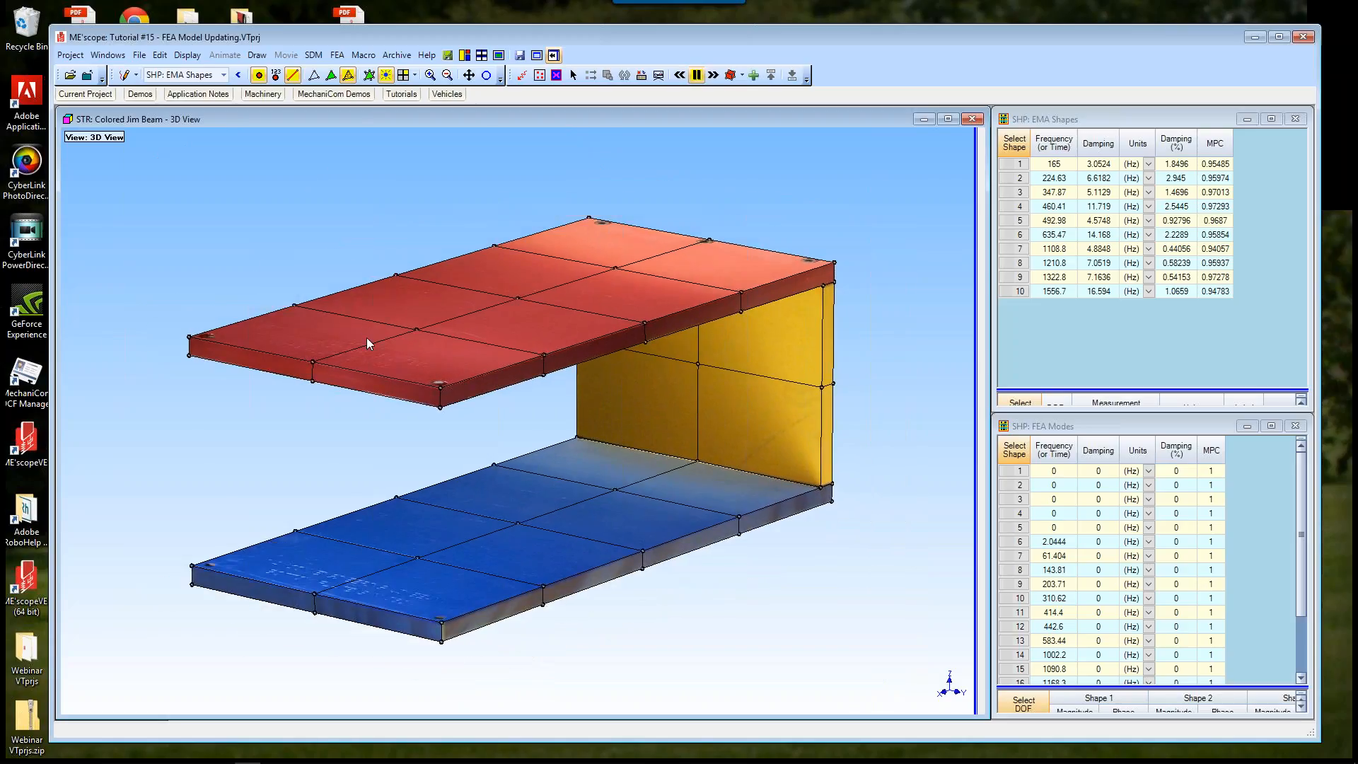
# Step: Show the point number labels on the Jim Beam model and view them from the back plate side
pyautogui.click(276, 76)
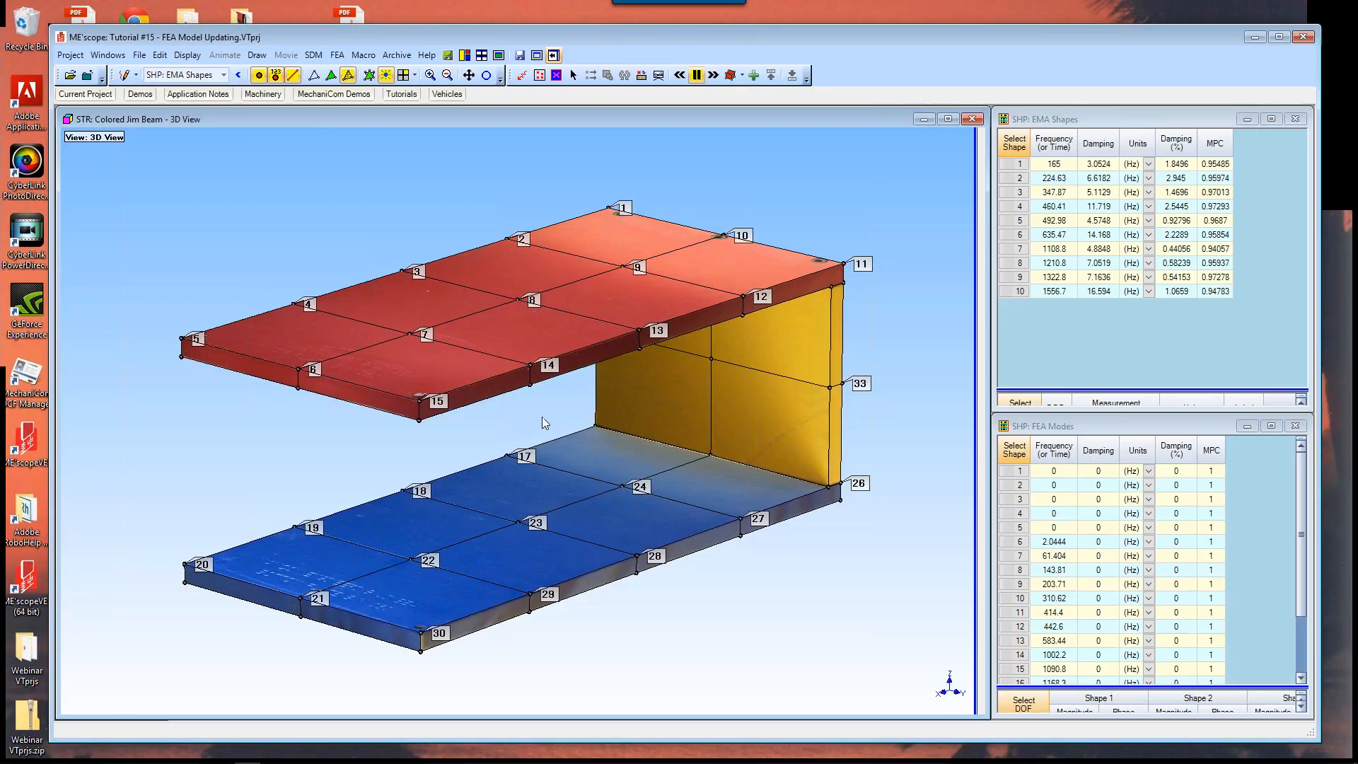
pyautogui.moveTo(392, 425); pyautogui.dragTo(327, 415)
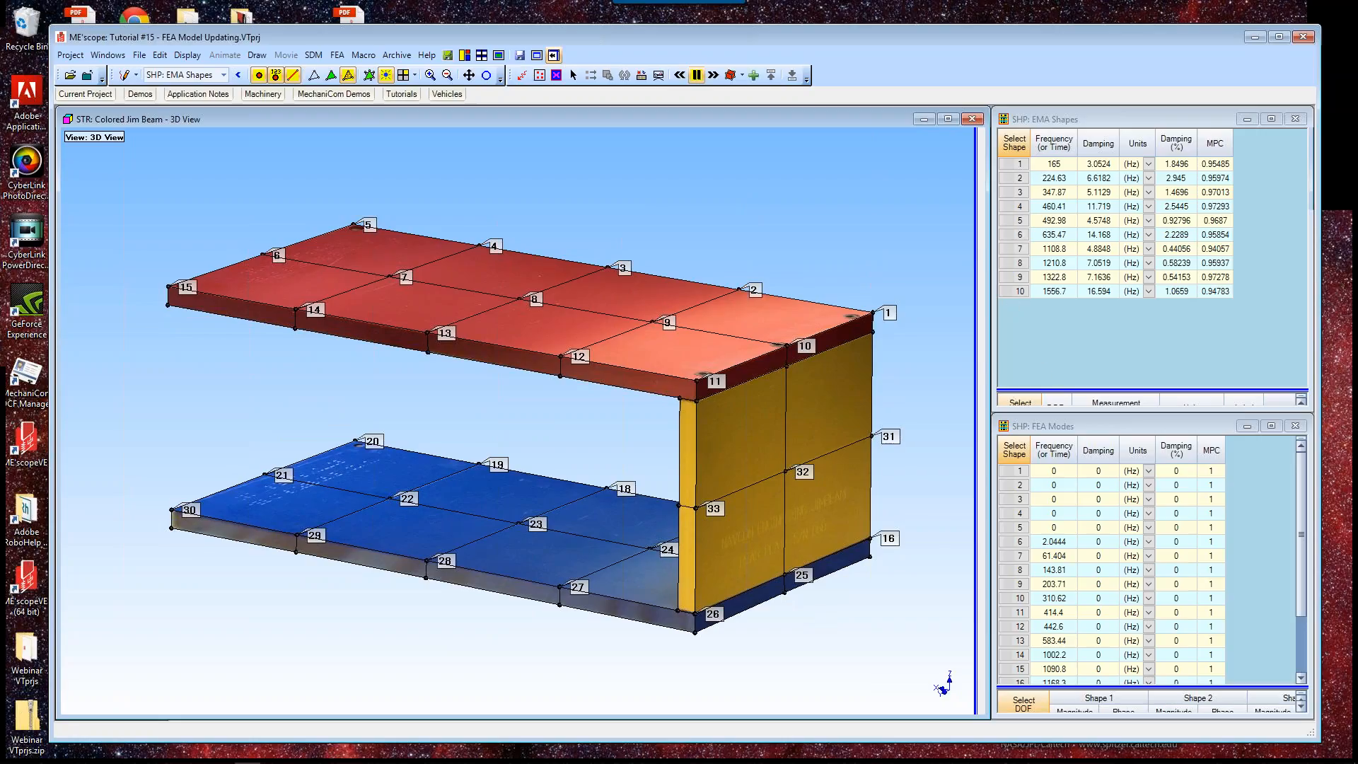
# Step: Reveal the DOF rows beneath the EMA shapes and look through the higher-frequency FEA modes
pyautogui.moveTo(1079, 390); pyautogui.dragTo(1078, 314)
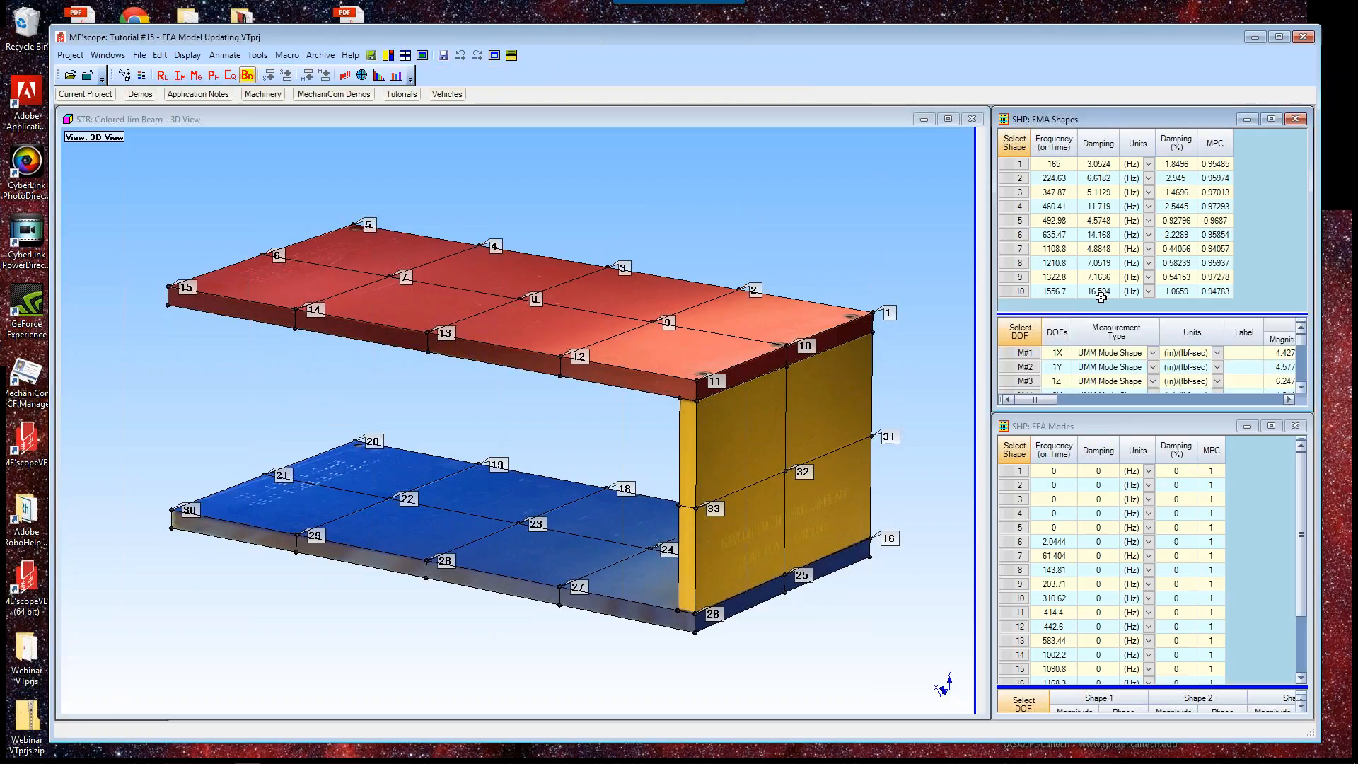
pyautogui.moveTo(1100, 310); pyautogui.dragTo(1100, 303)
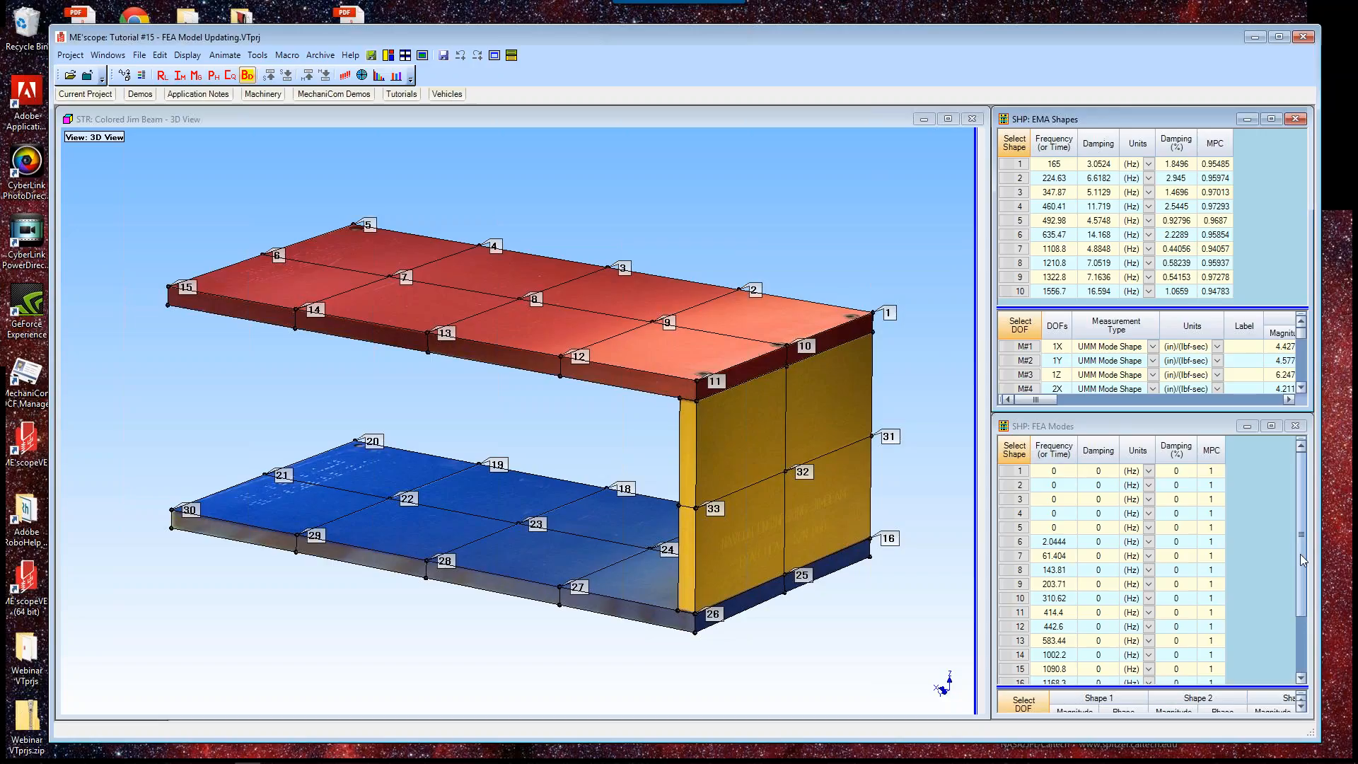
pyautogui.moveTo(1301, 554)
pyautogui.mouseDown()
pyautogui.moveTo(1300, 600)
pyautogui.moveTo(1306, 576)
pyautogui.mouseUp()
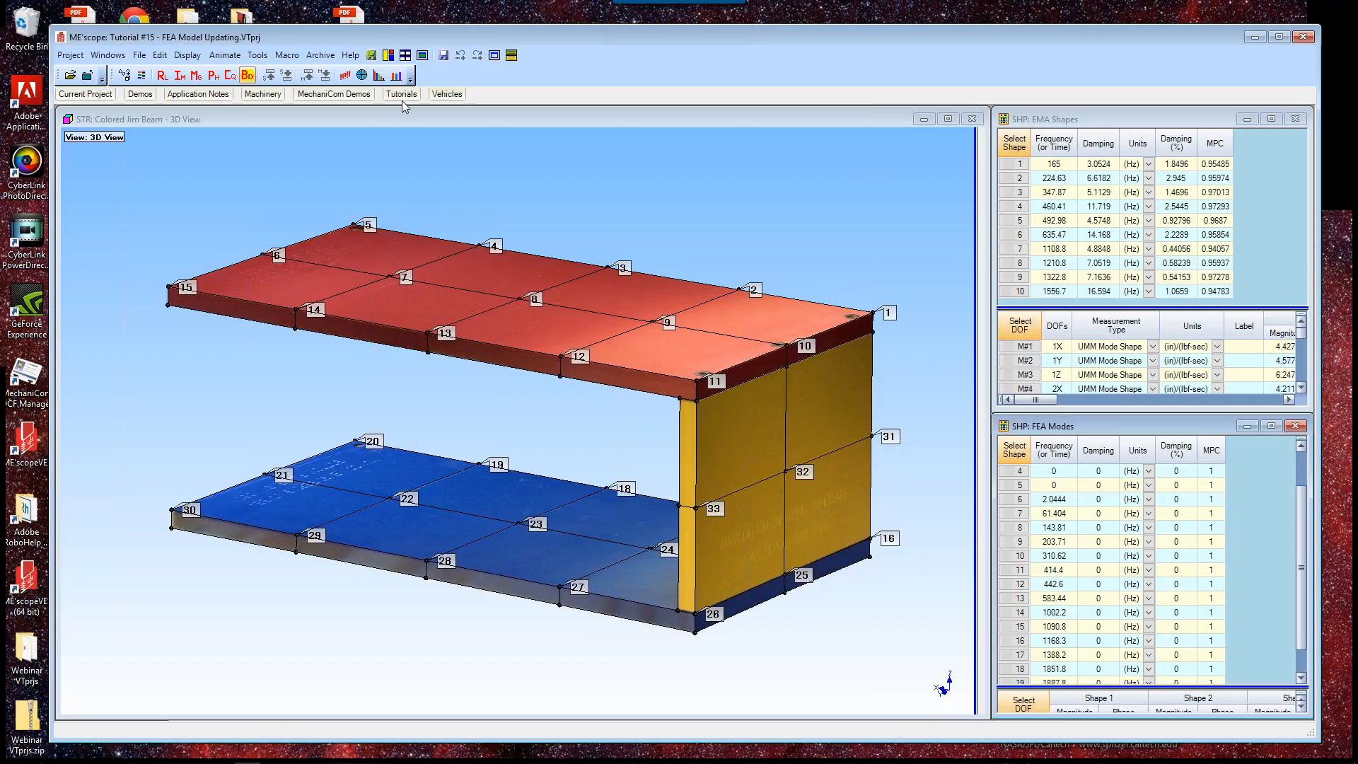
# Step: Review the full list of tutorial and command topics in an enlarged tutorial help window, and close it
pyautogui.click(351, 56)
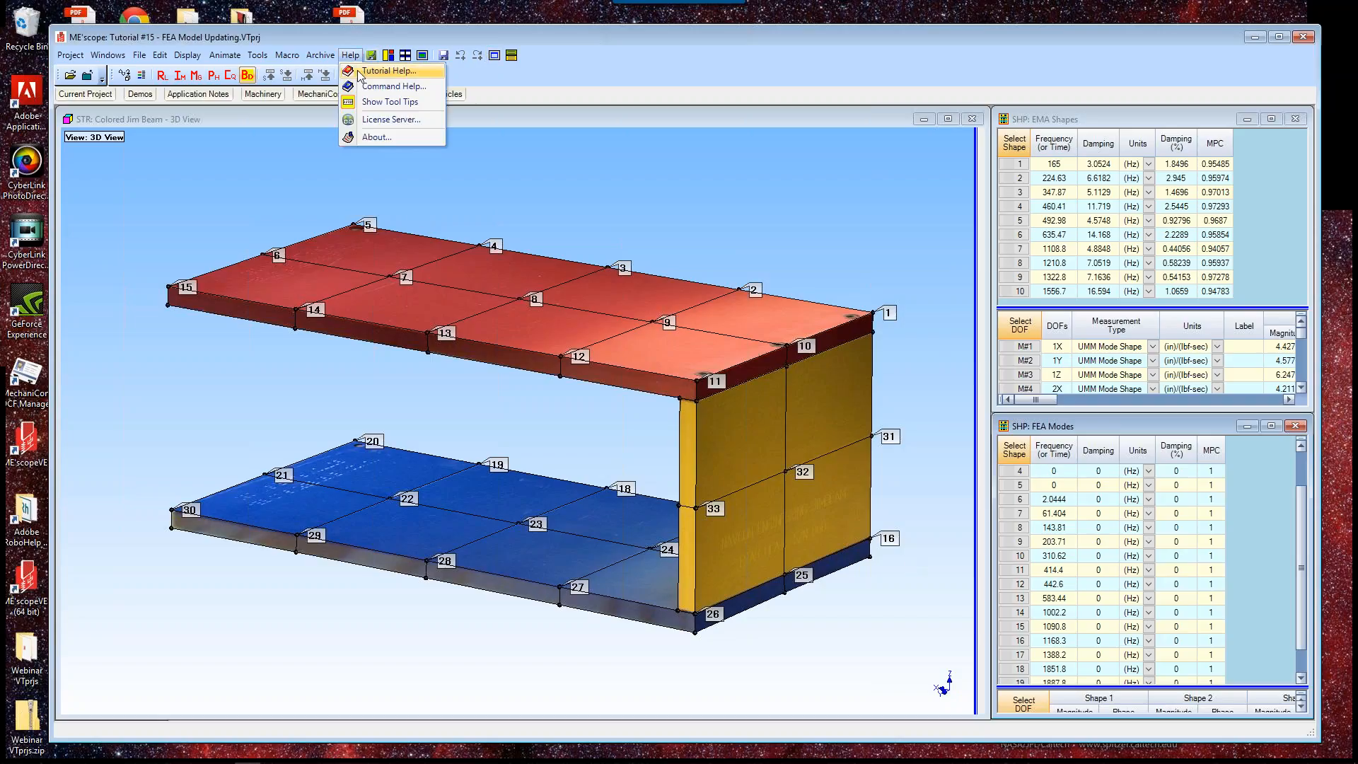
pyautogui.click(358, 72)
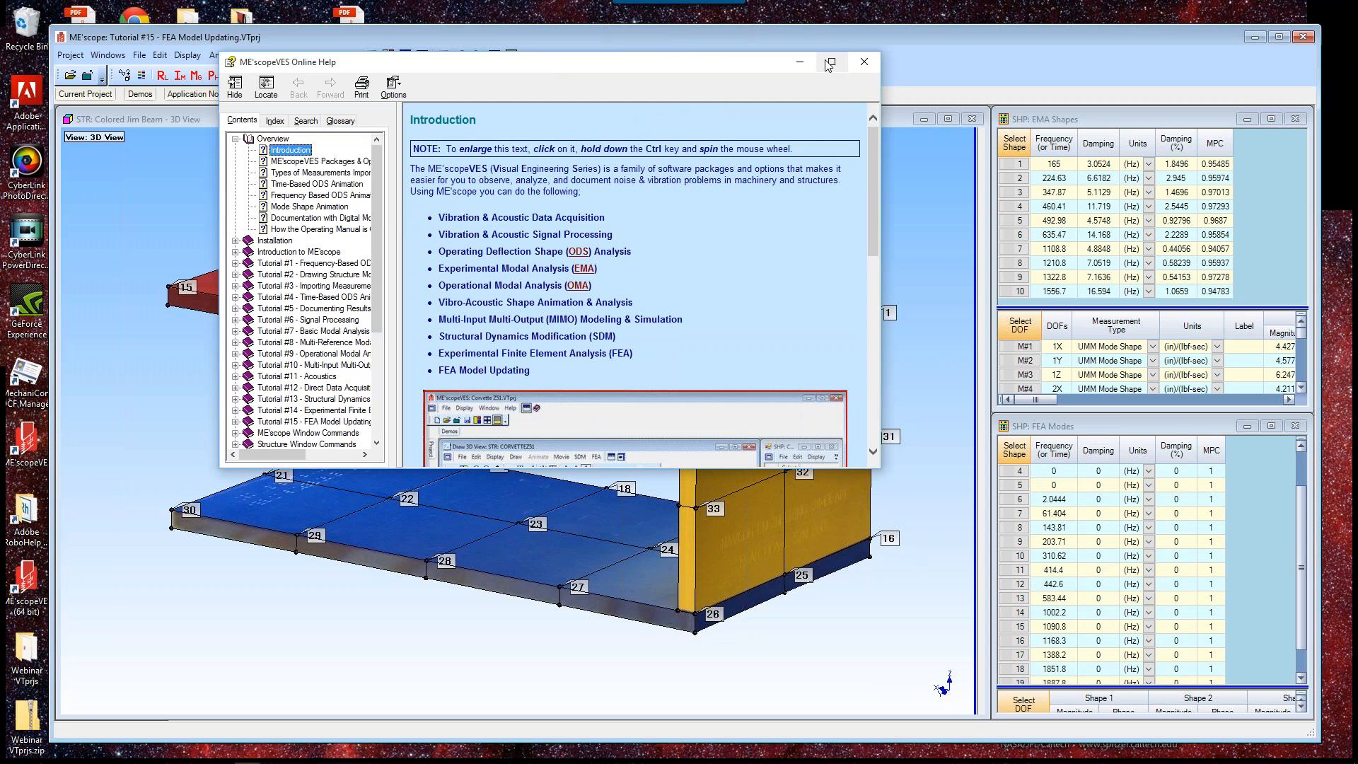
pyautogui.click(829, 65)
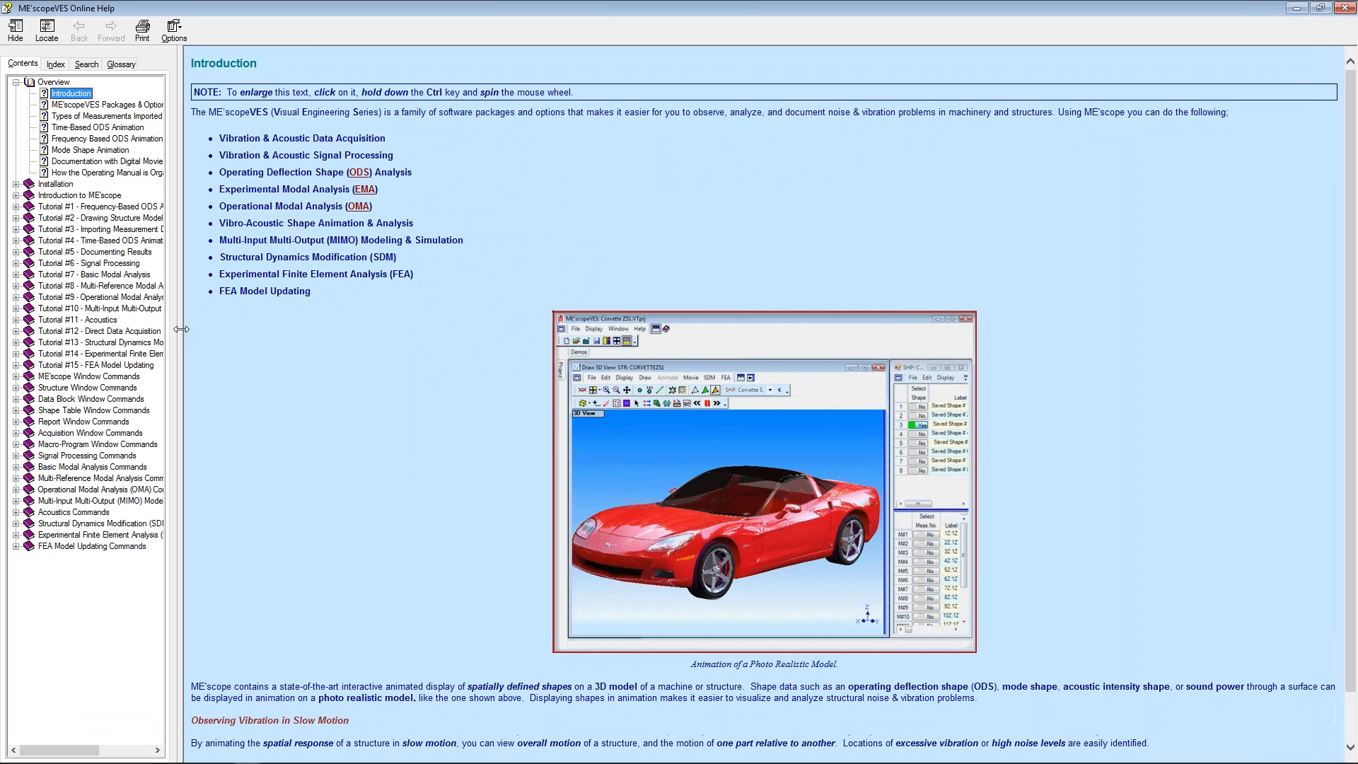
pyautogui.moveTo(181, 327); pyautogui.dragTo(341, 321)
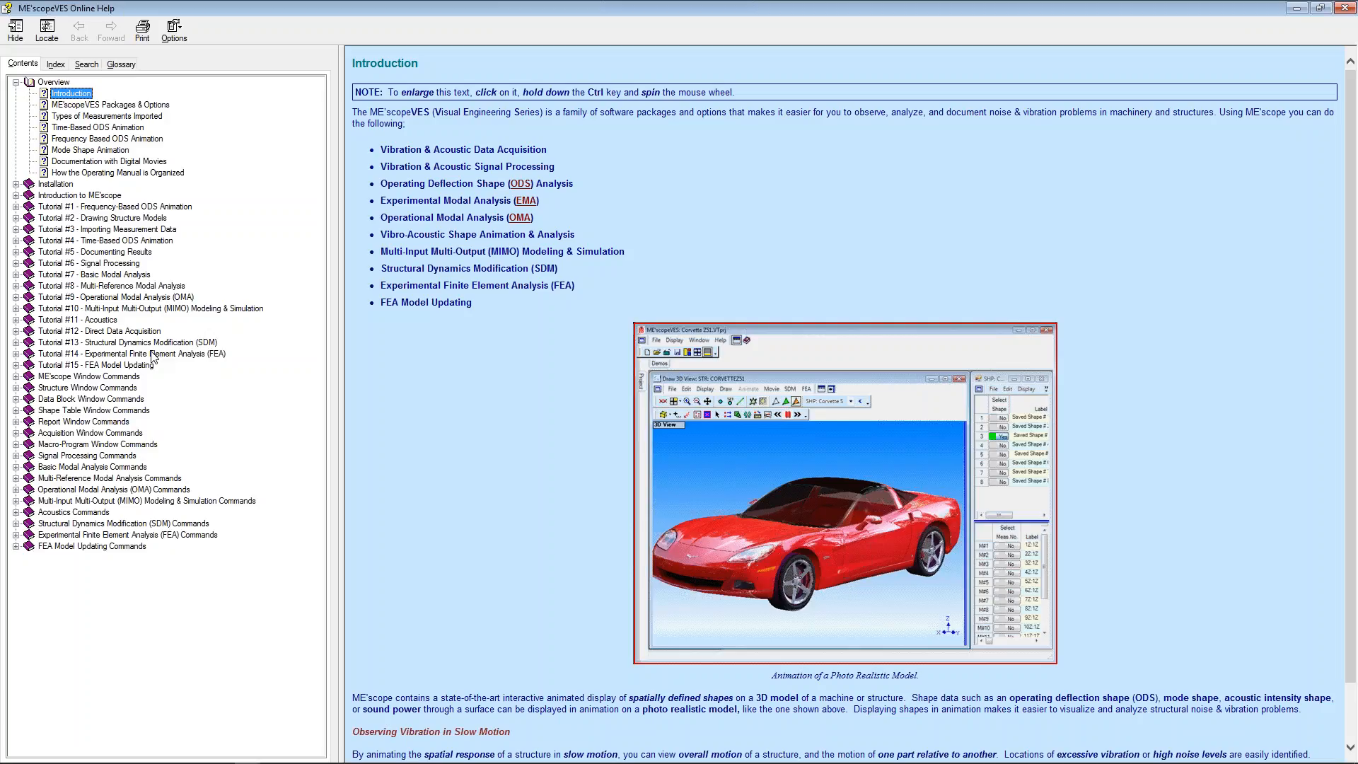
pyautogui.click(1314, 10)
pyautogui.click(1308, 8)
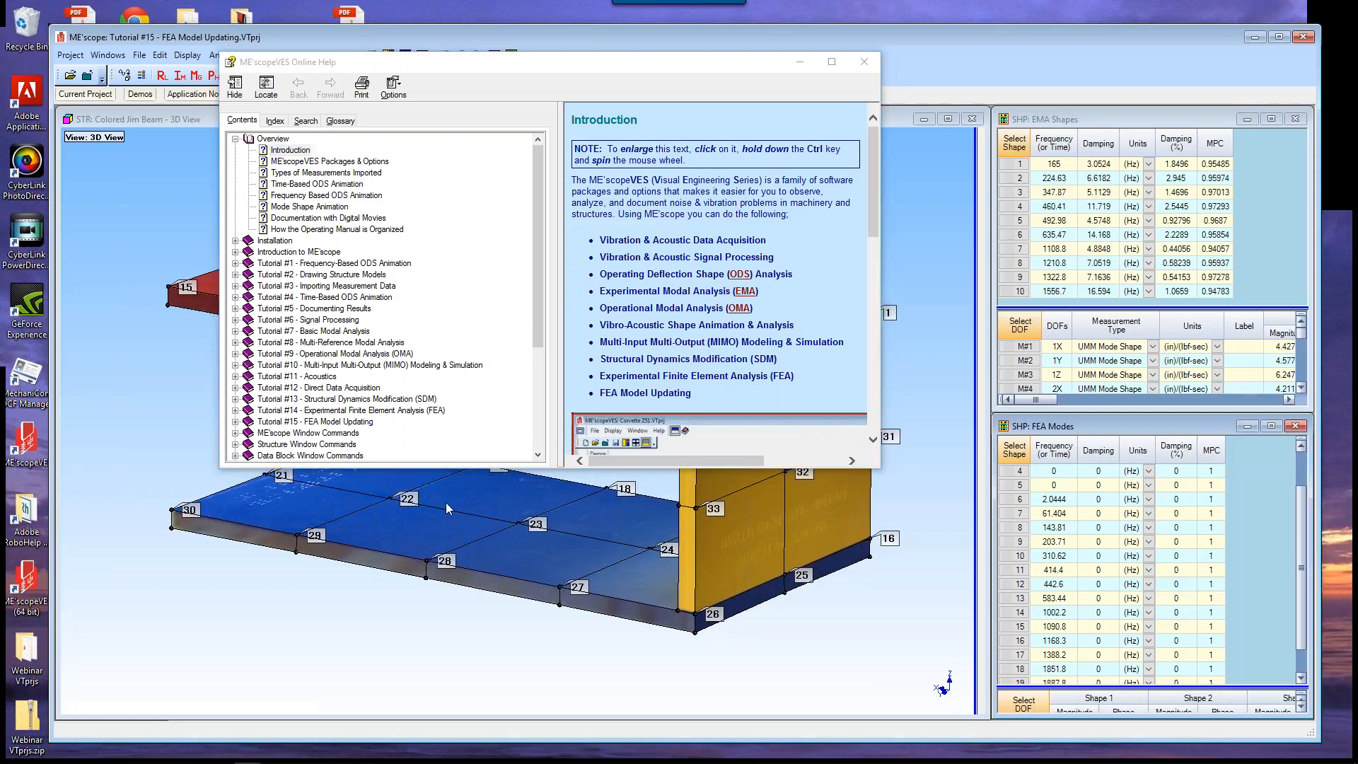
pyautogui.click(864, 61)
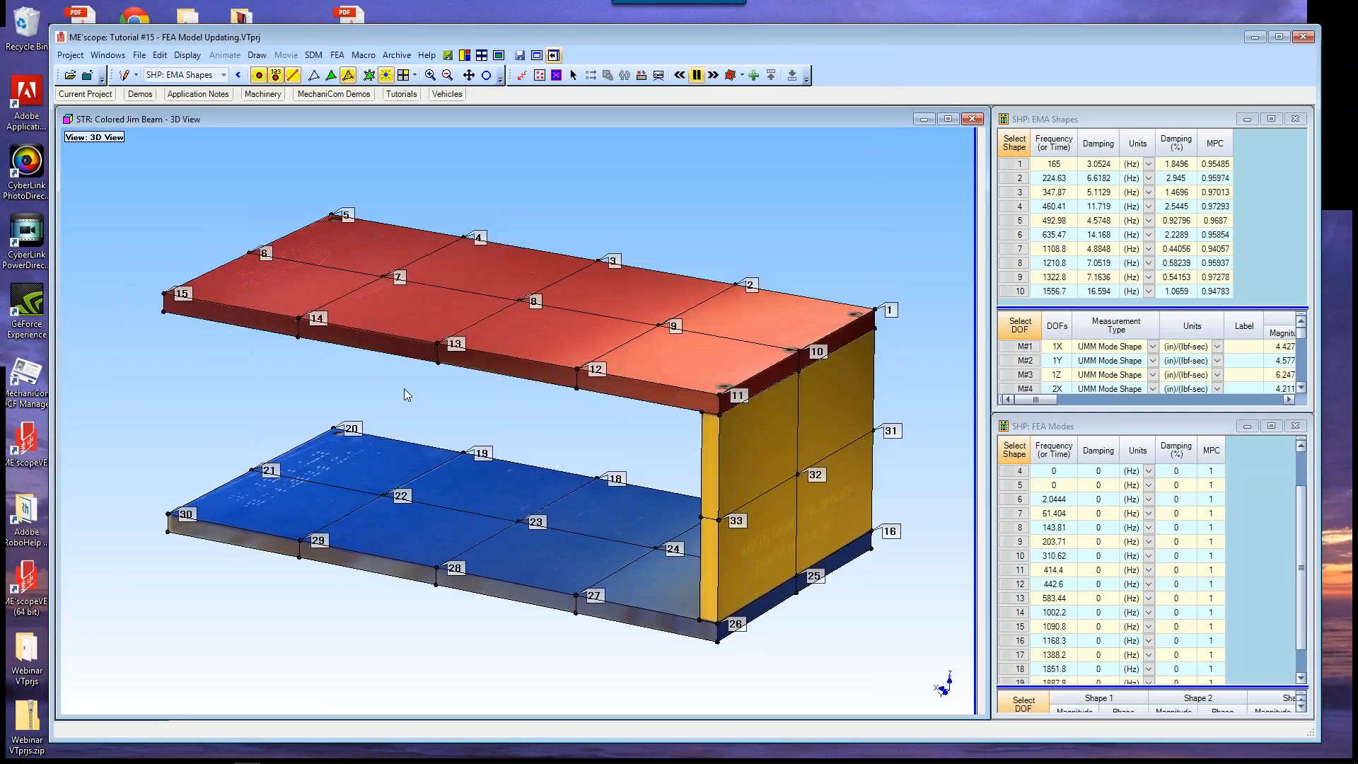
# Step: Start the Compare Shapes animation of the EMA shapes on the Jim Beam beside the FEA modes on the FEA model
pyautogui.moveTo(583, 399); pyautogui.dragTo(575, 395)
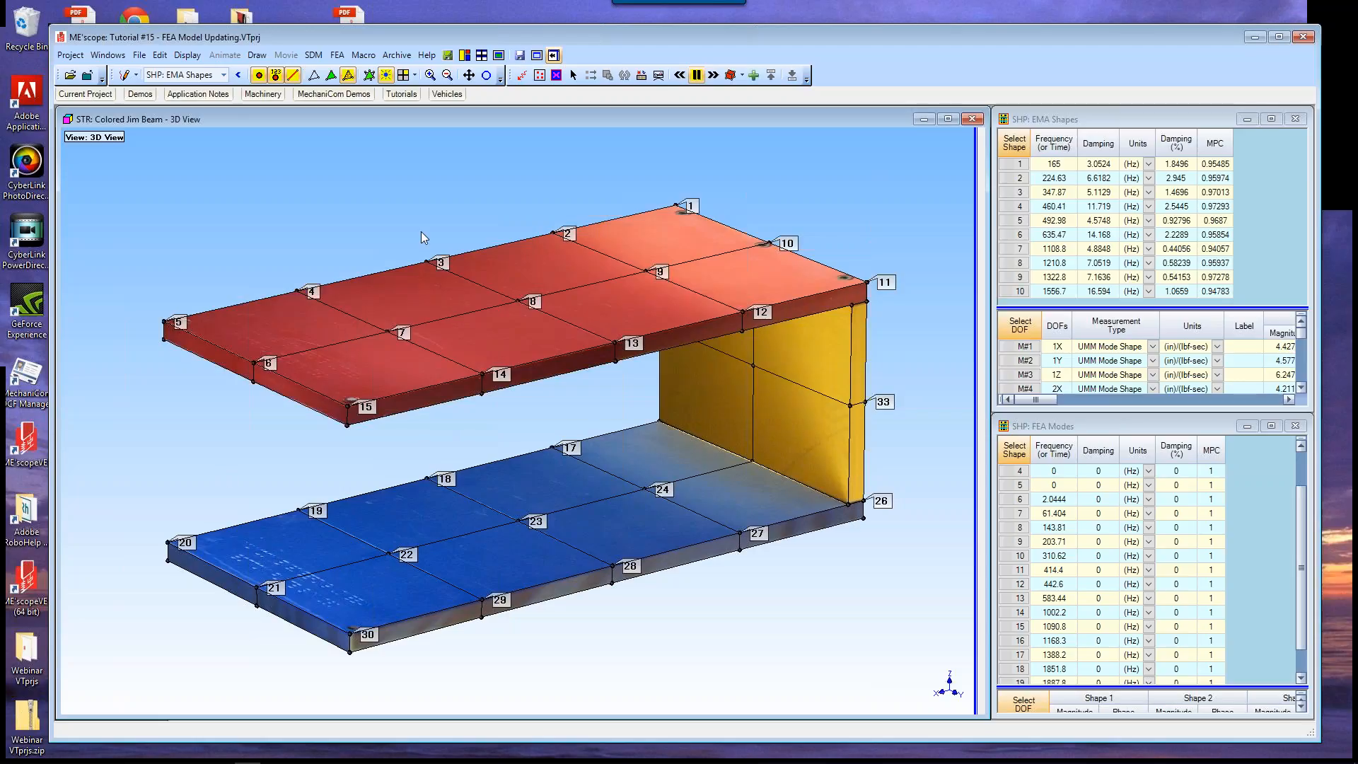
pyautogui.rightClick(421, 231)
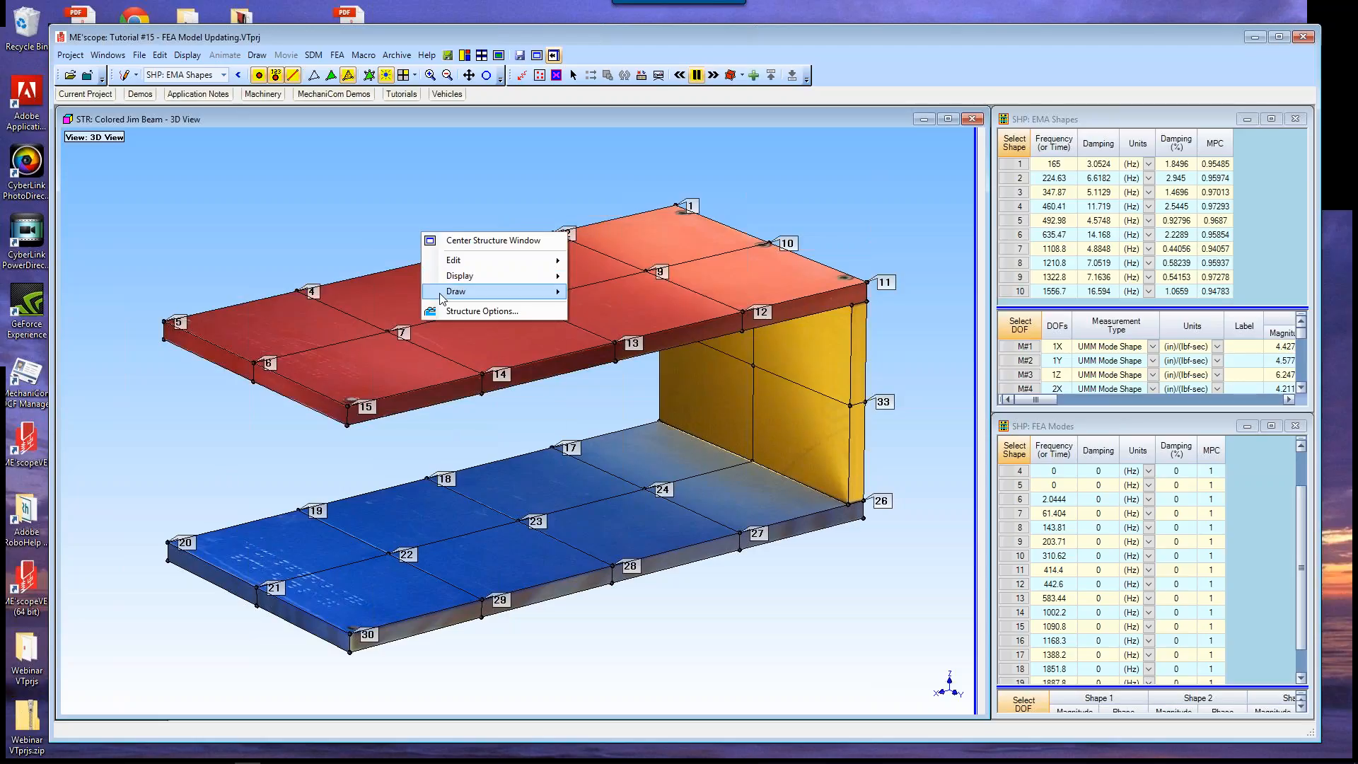
pyautogui.moveTo(457, 292)
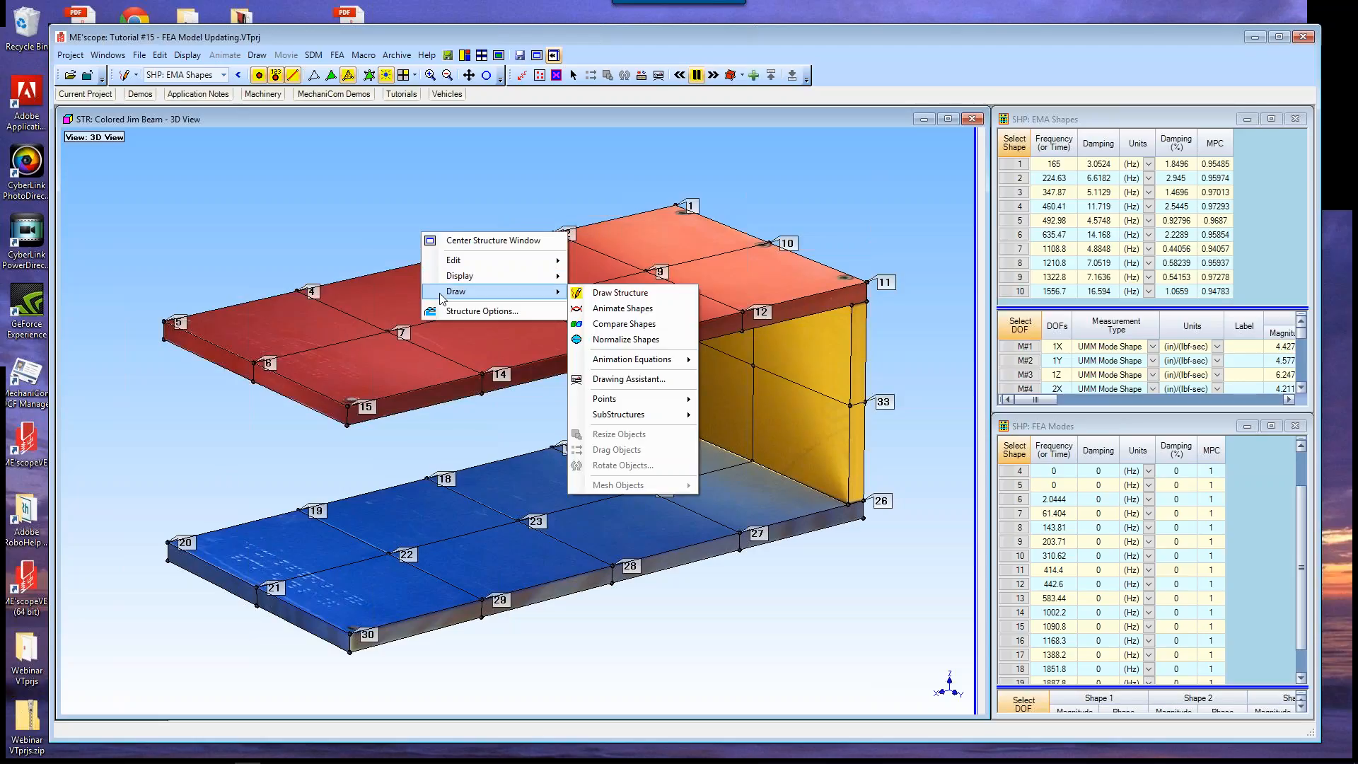
pyautogui.click(613, 324)
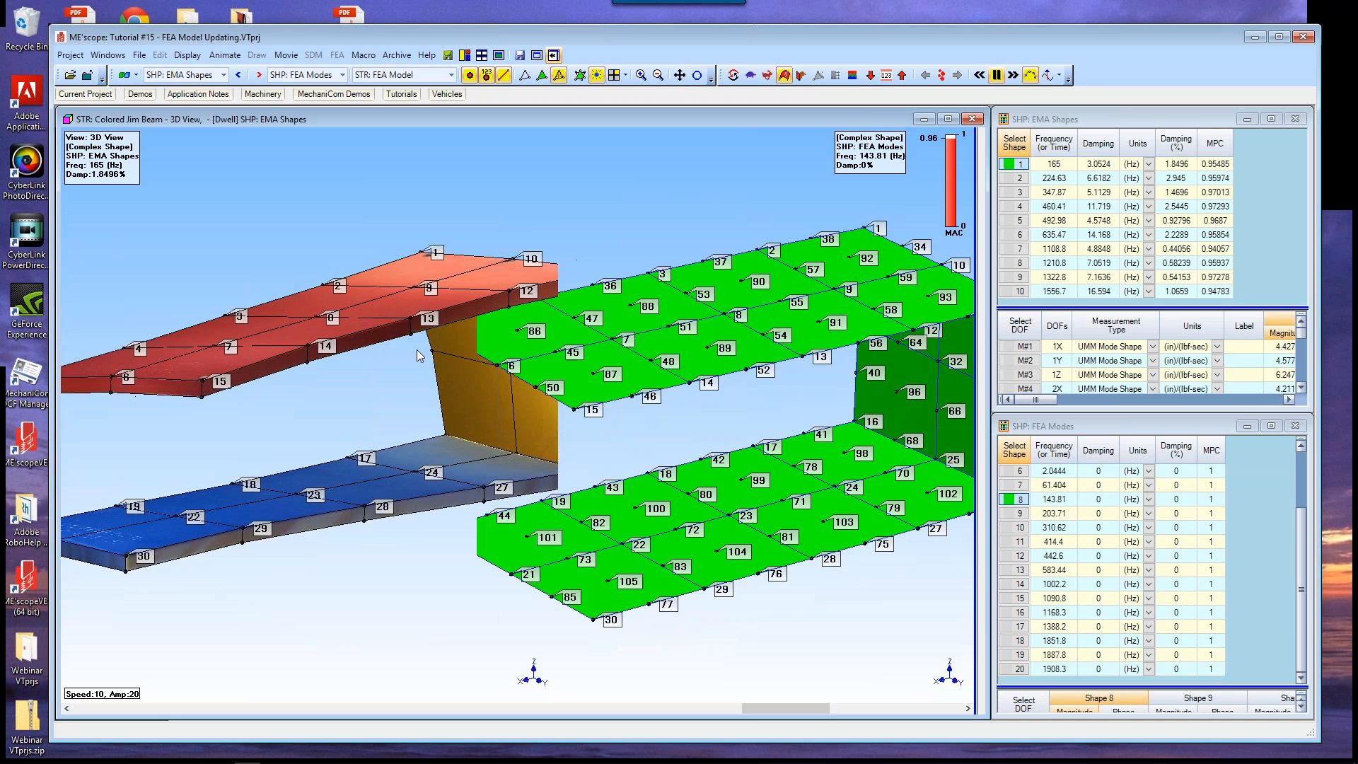
# Step: Hide the point labels on both animated models, and turn their surface display off and back on to check the wireframes
pyautogui.click(486, 75)
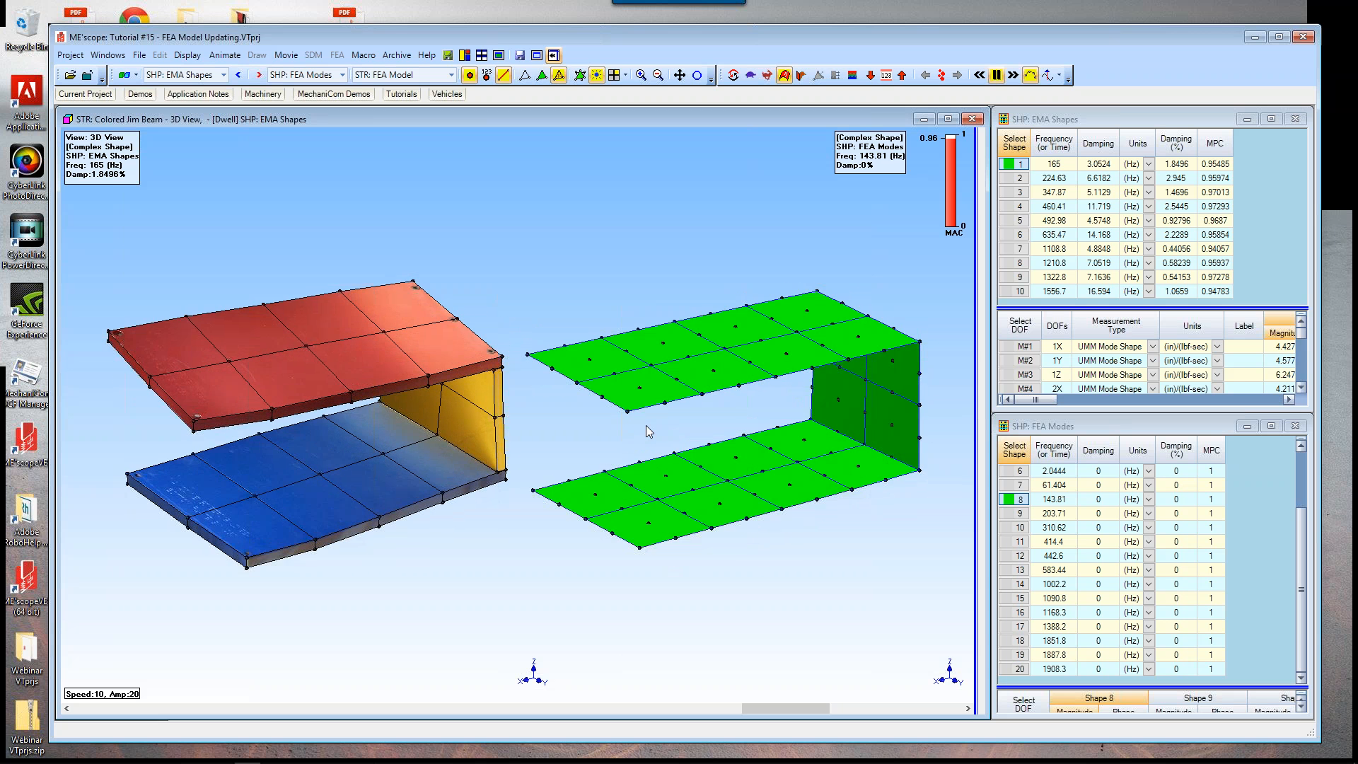
pyautogui.click(559, 75)
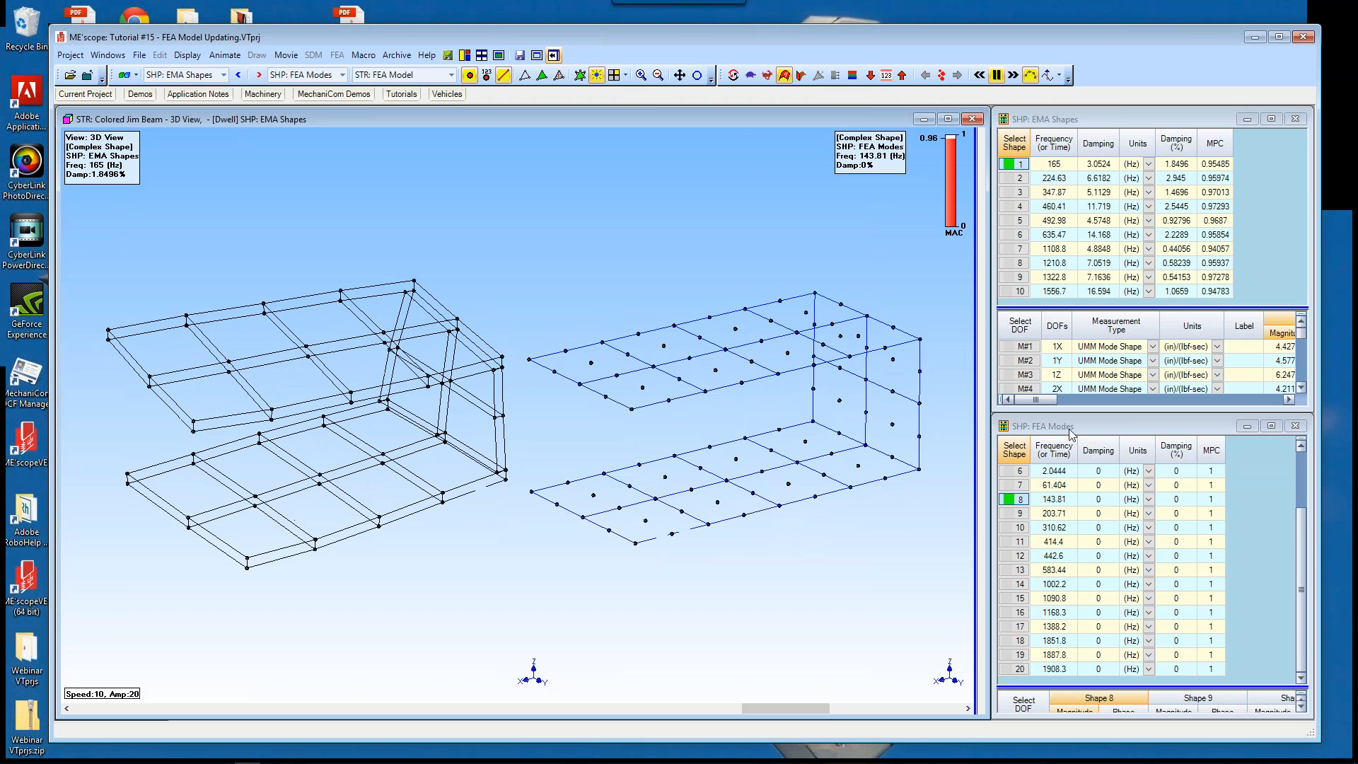
pyautogui.click(559, 74)
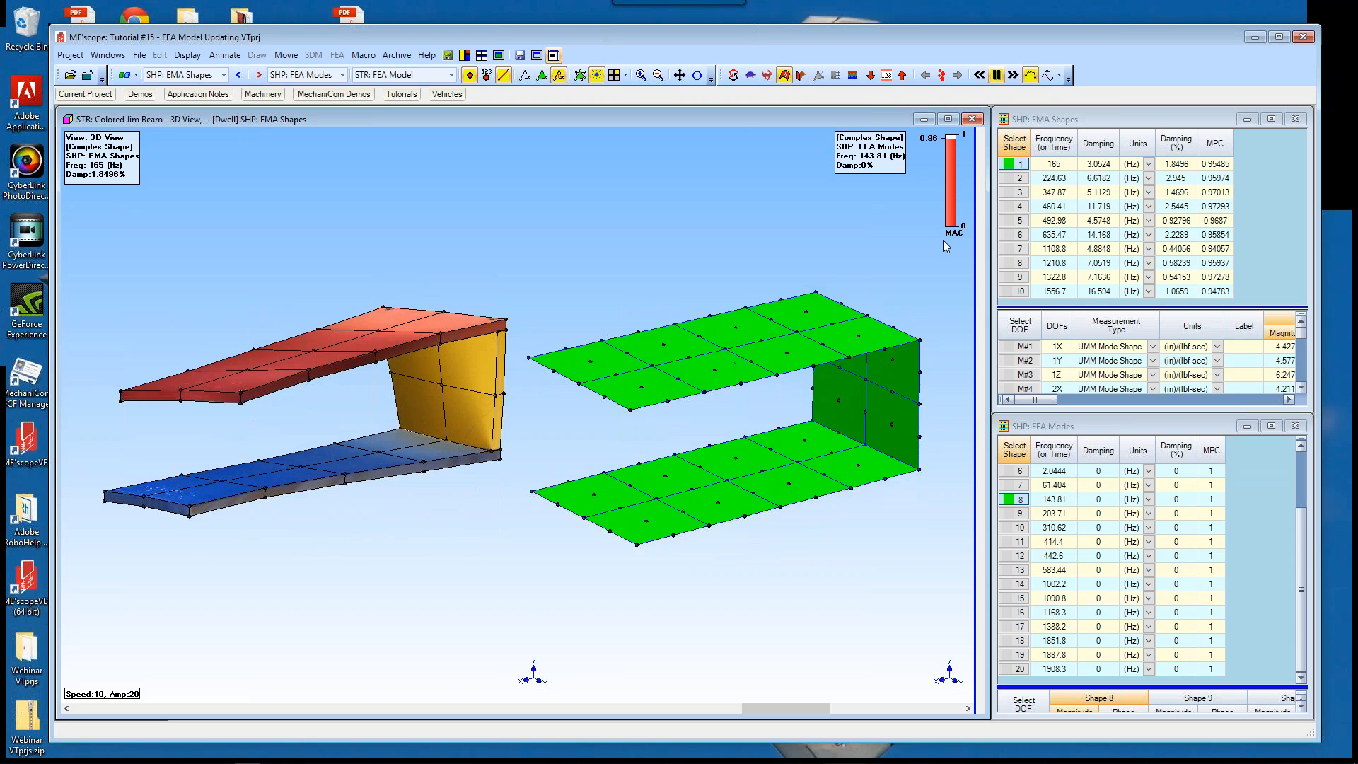
# Step: Check that Show MAC is enabled in the structure's animation options, and move the MAC bar below the FEA model
pyautogui.rightClick(446, 195)
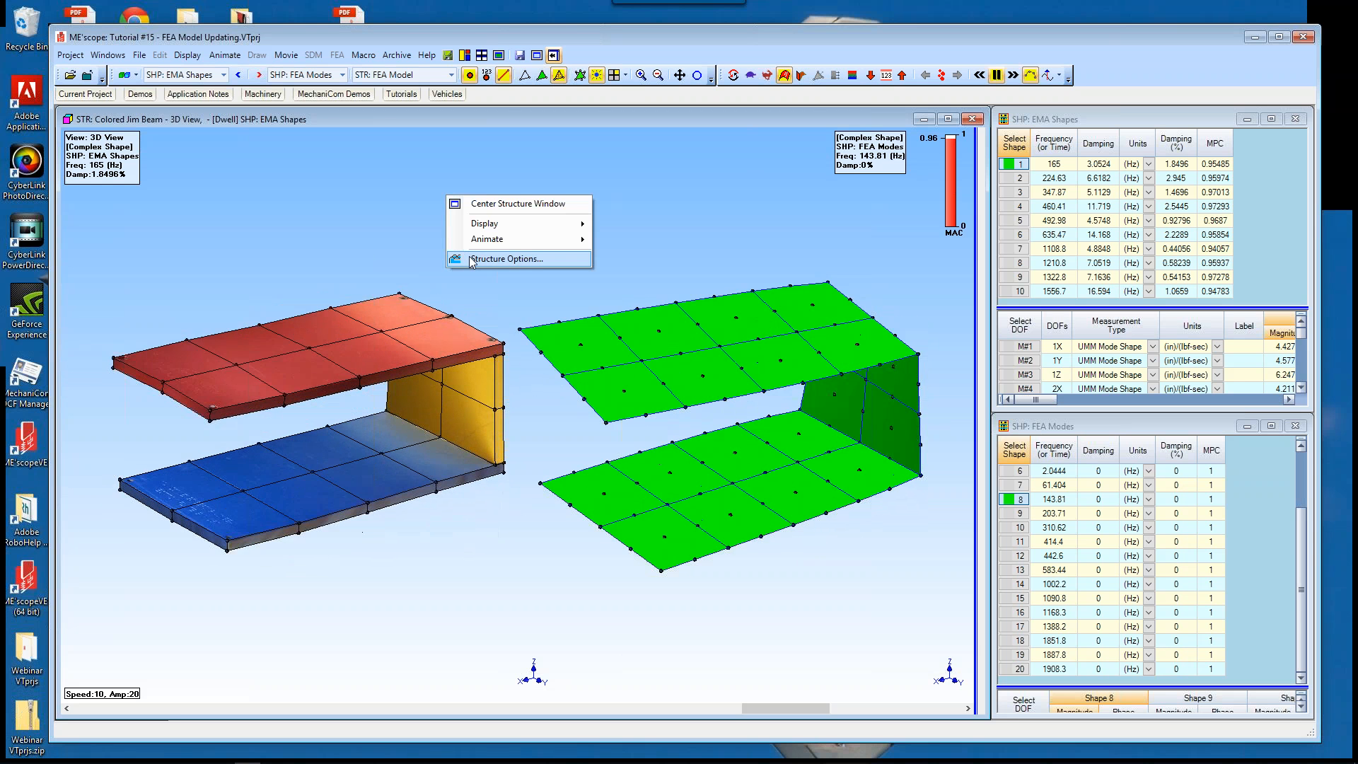
pyautogui.click(467, 258)
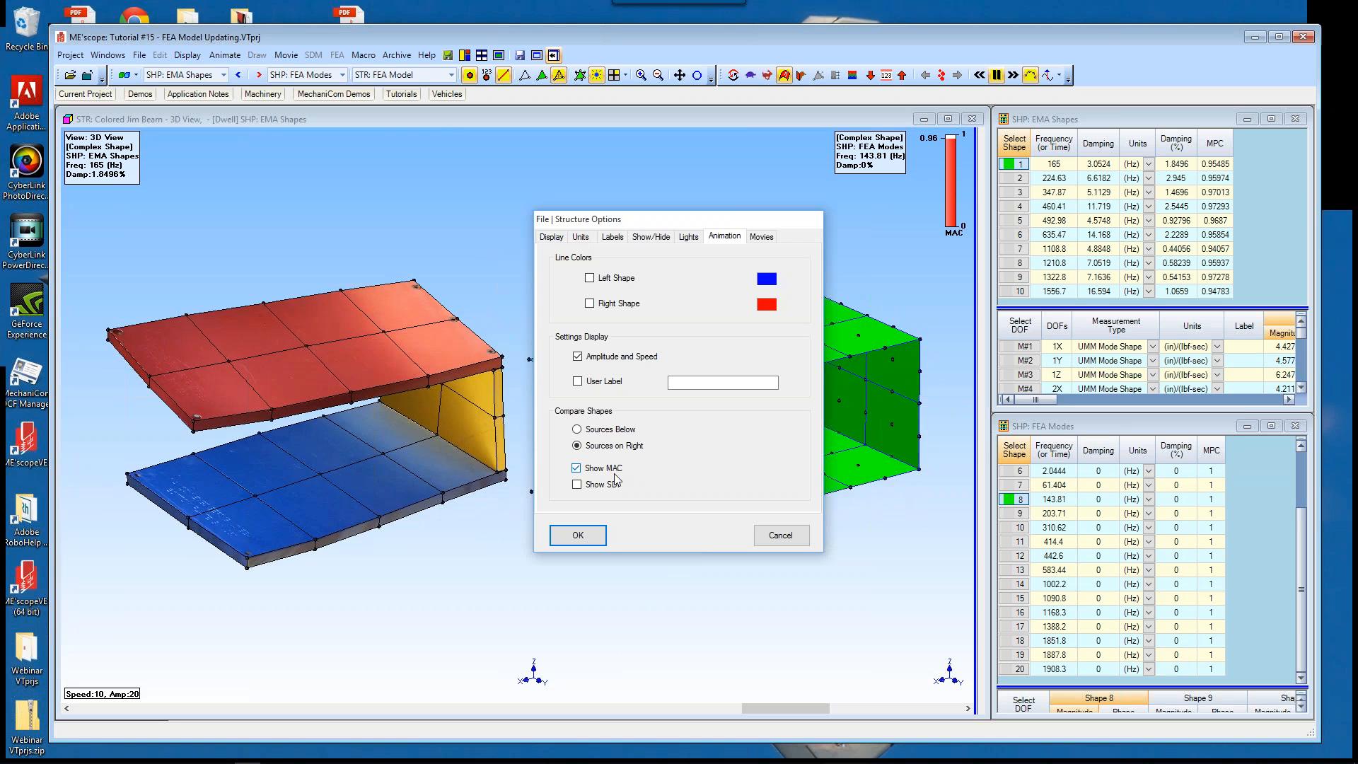
pyautogui.click(591, 538)
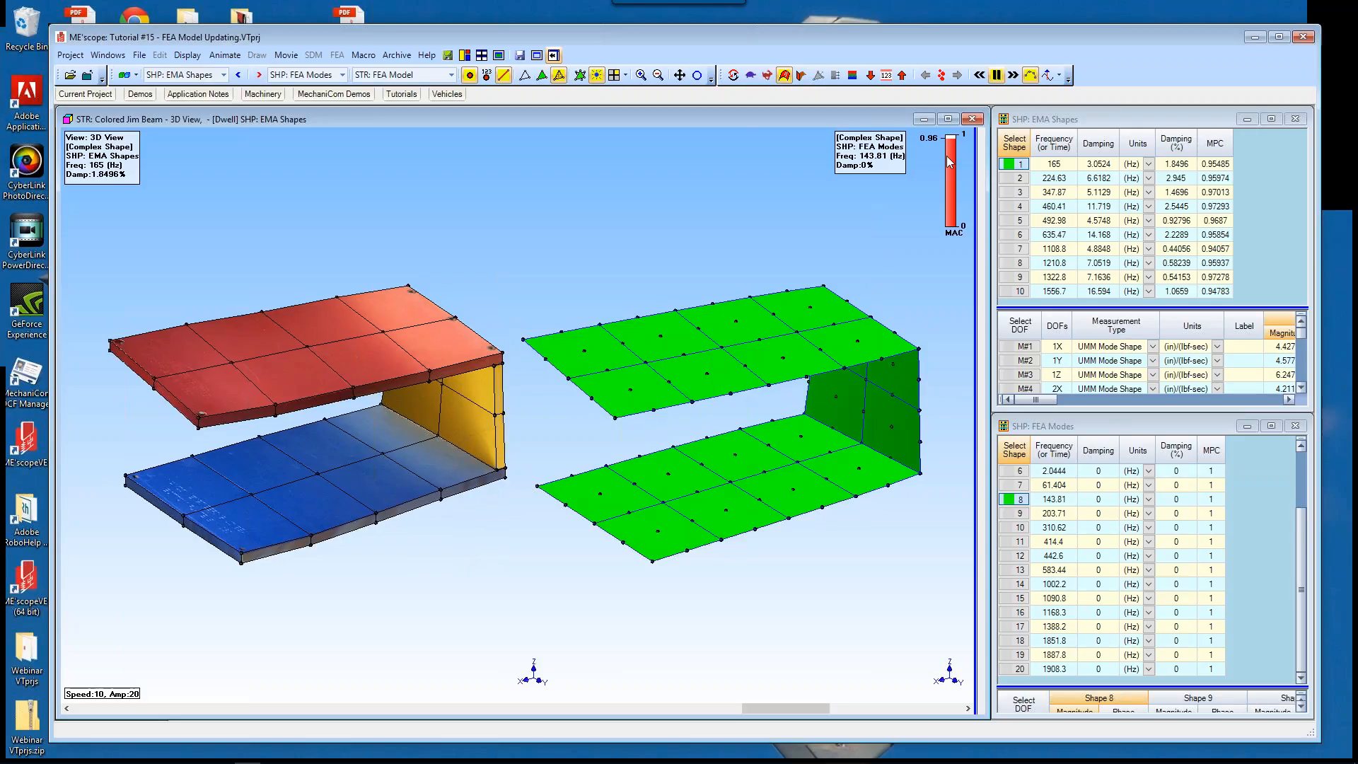
pyautogui.moveTo(947, 156); pyautogui.dragTo(887, 580)
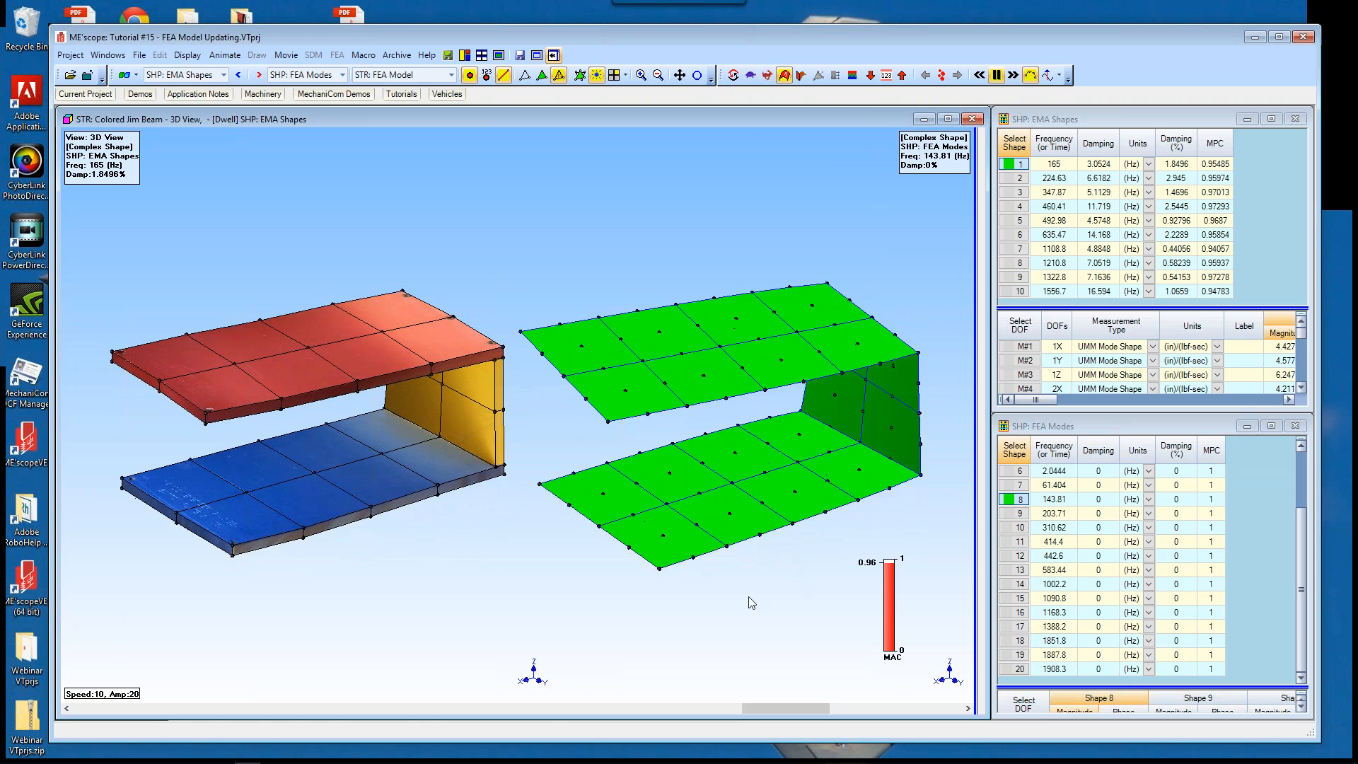
# Step: Animate EMA shape 2 with its paired FEA mode, and check the Compare Shapes pairing options for Maximum MAC
pyautogui.click(1016, 179)
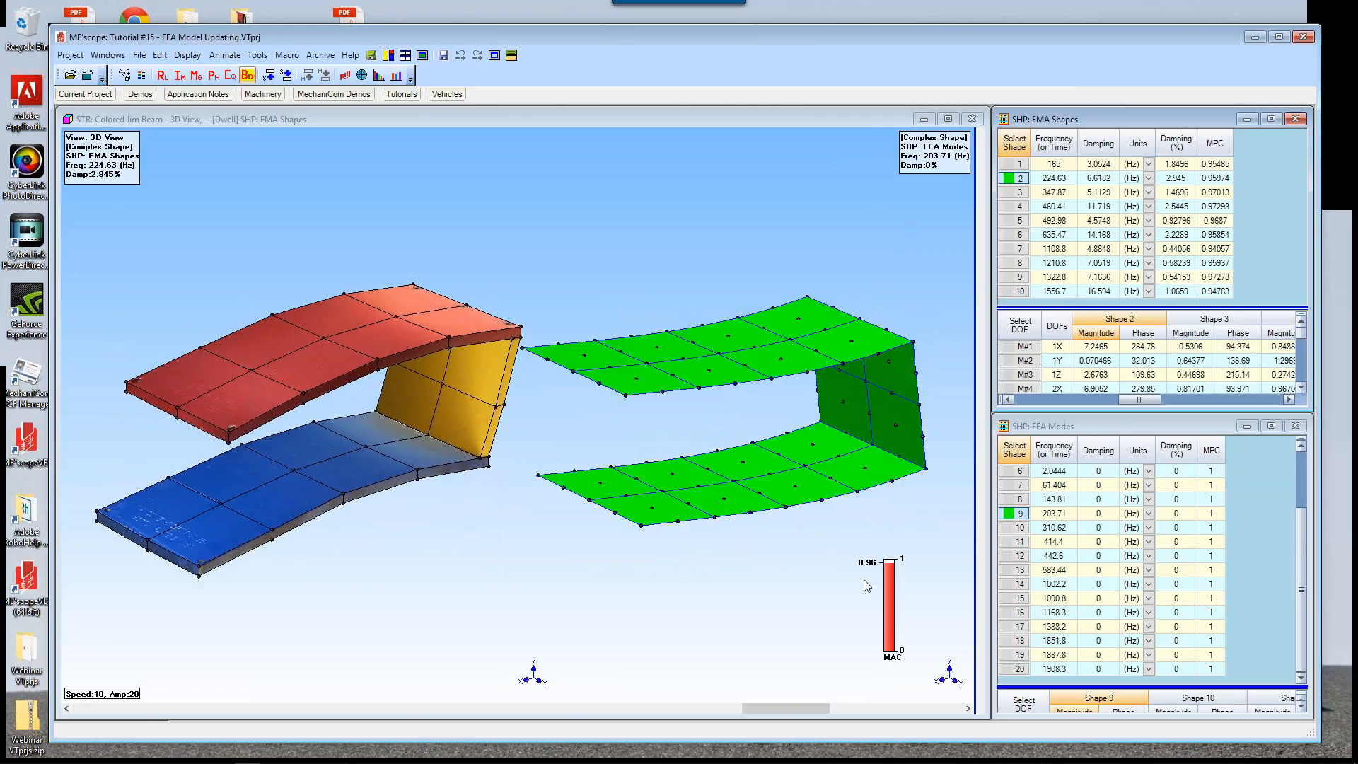
pyautogui.rightClick(424, 192)
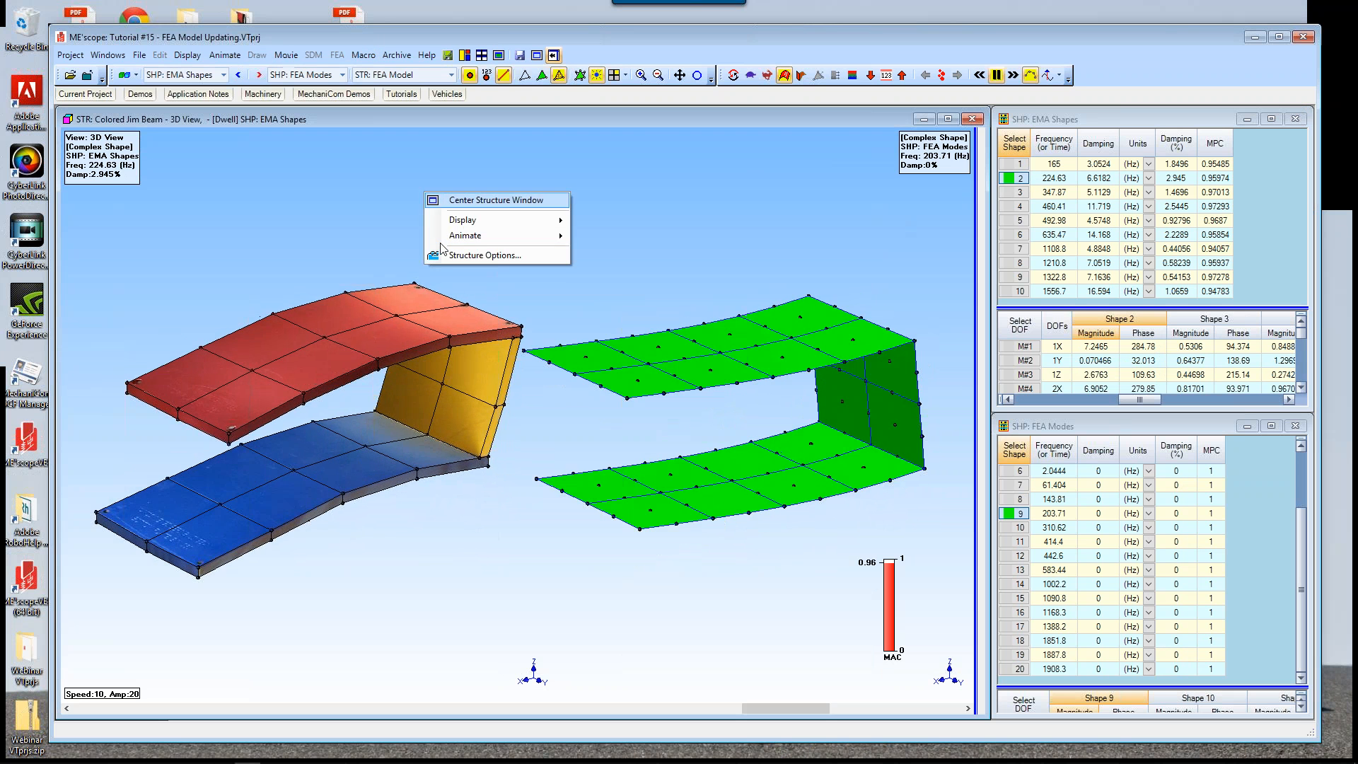
pyautogui.moveTo(452, 236)
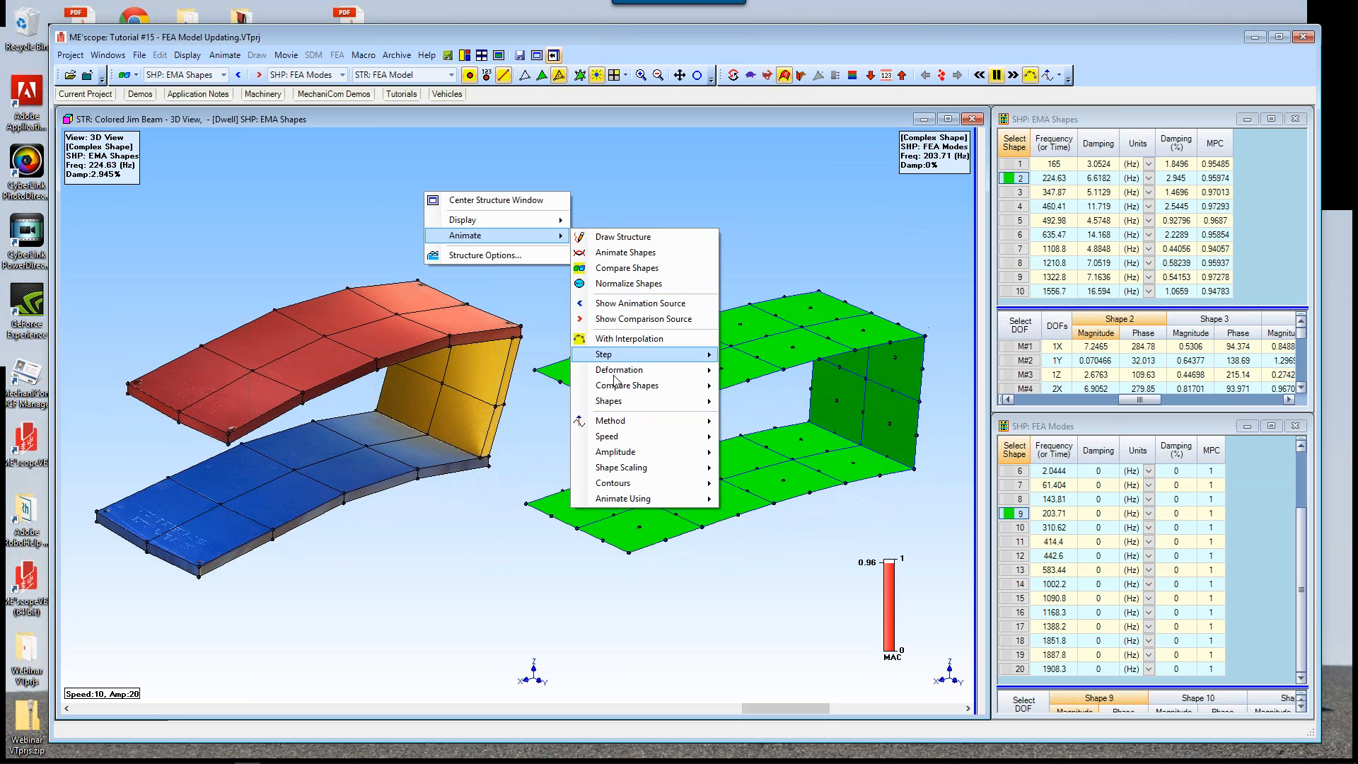
pyautogui.moveTo(616, 384)
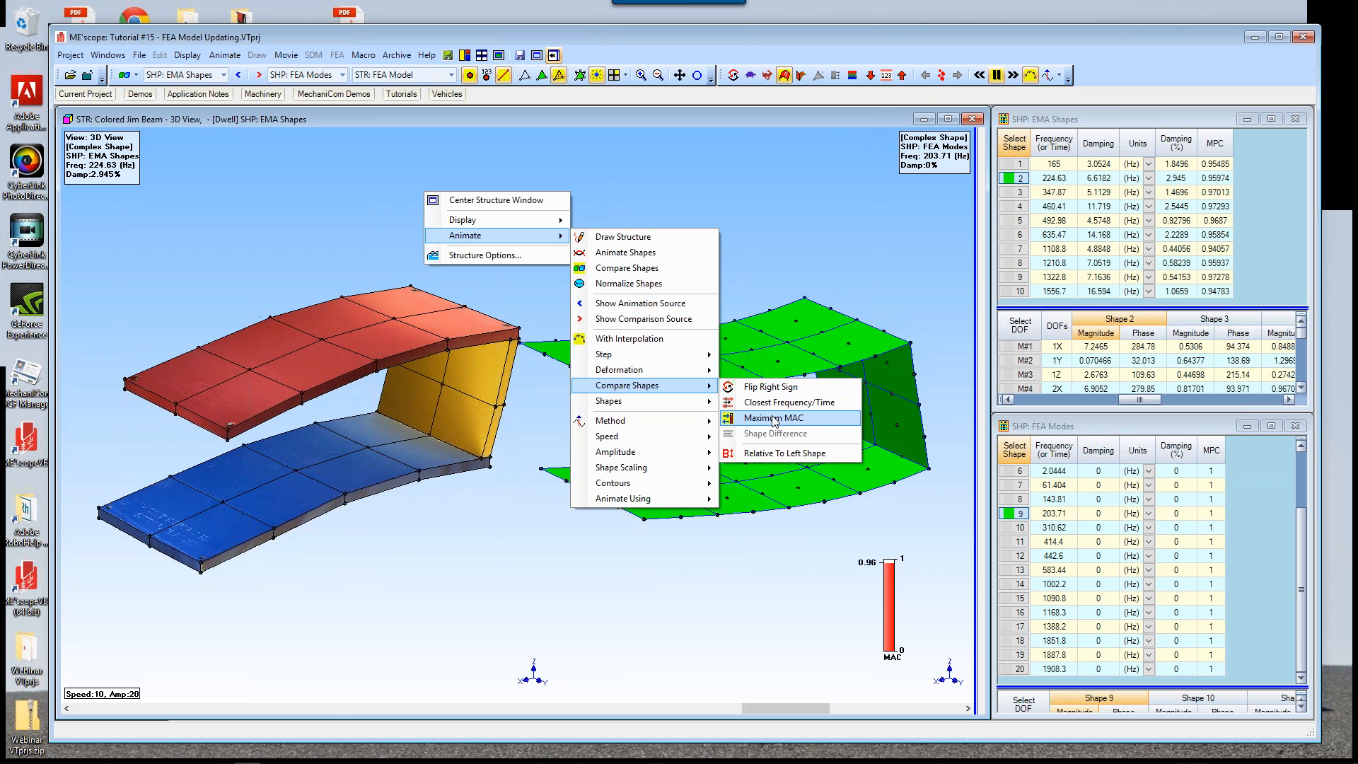
pyautogui.click(754, 267)
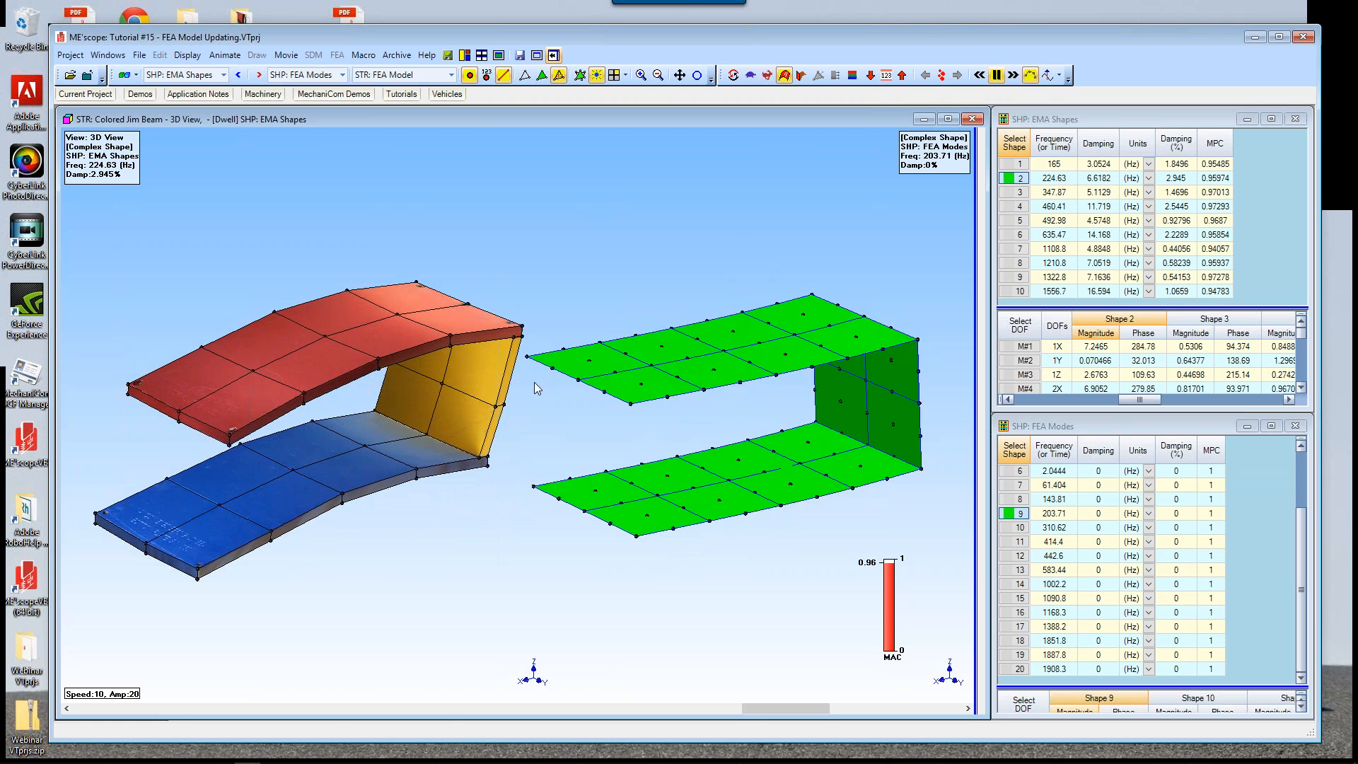
# Step: Animate EMA shapes 3 to 9 one after another beside their maximum-MAC FEA modes, and compare each pair's MAC
pyautogui.click(1009, 196)
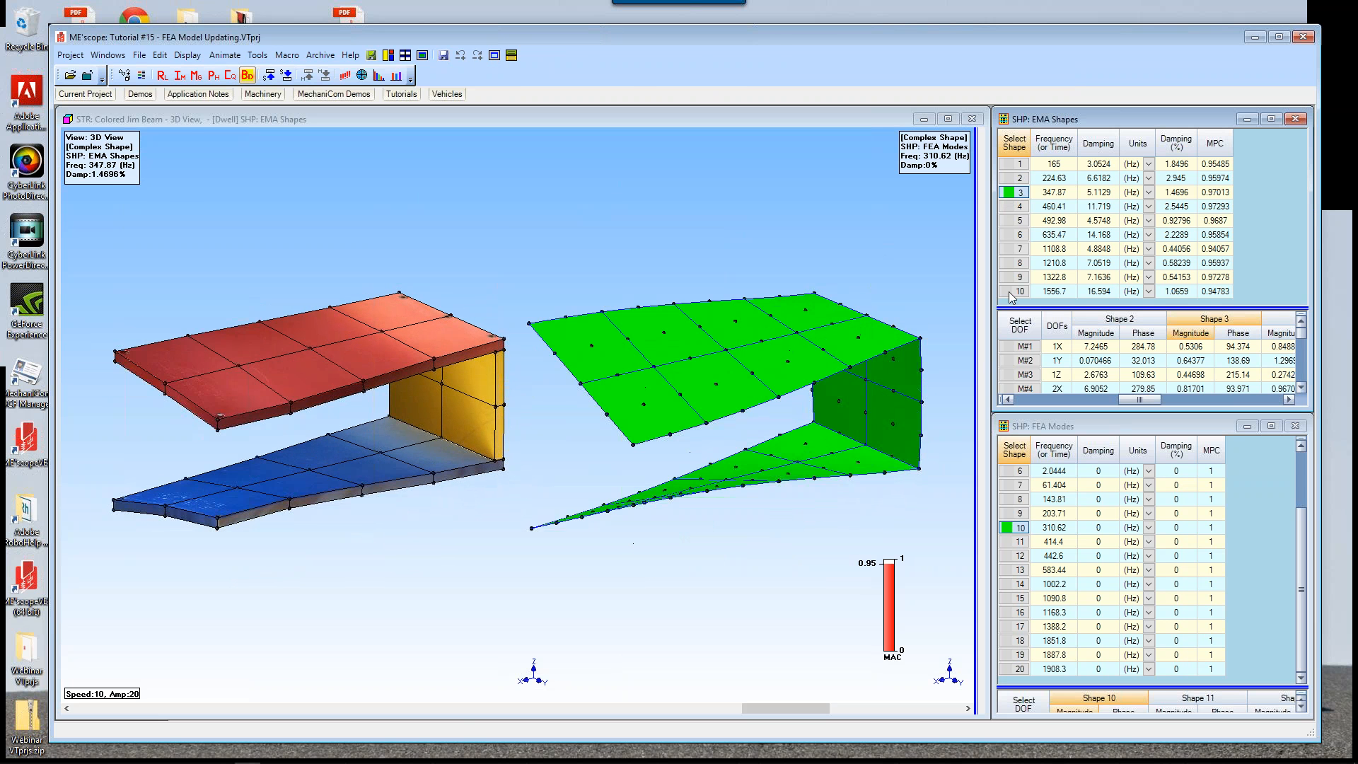
pyautogui.click(1020, 206)
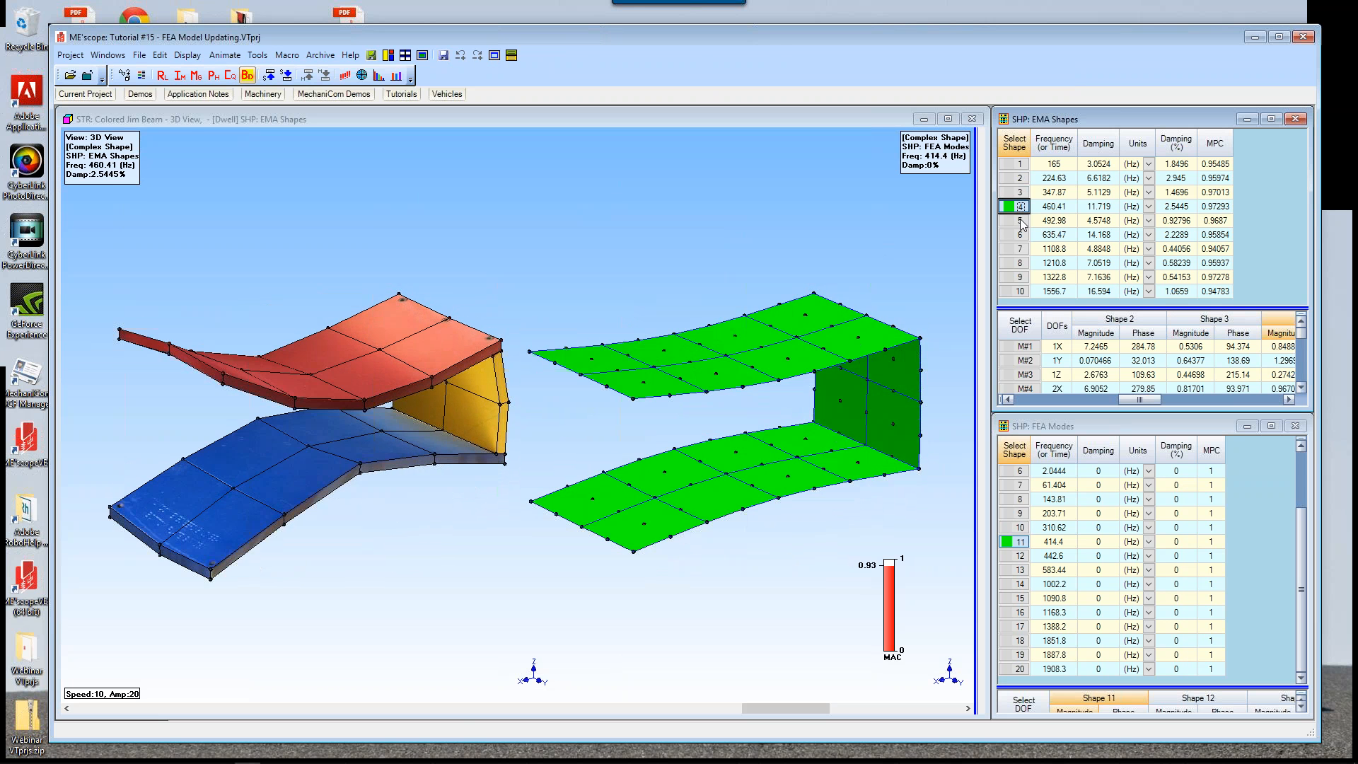
pyautogui.click(1021, 224)
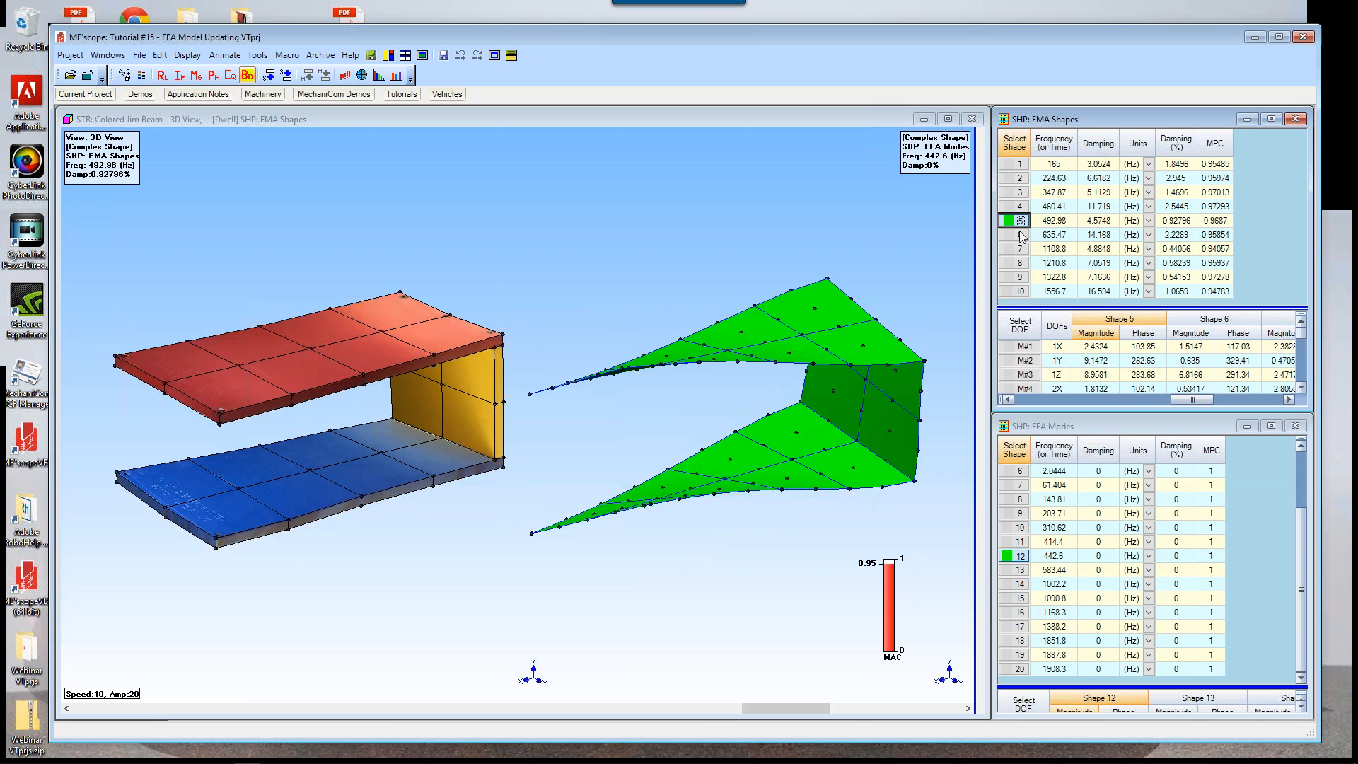
pyautogui.click(1021, 235)
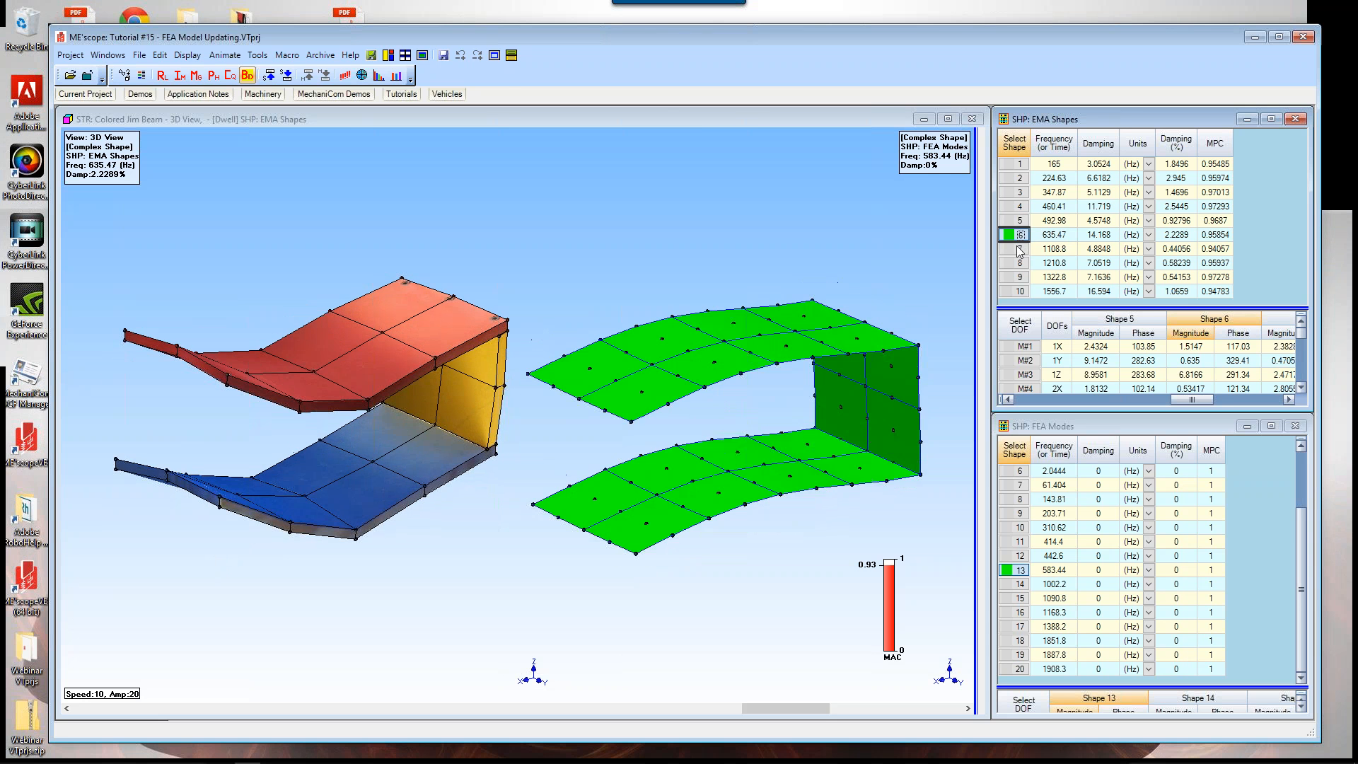
pyautogui.click(1017, 247)
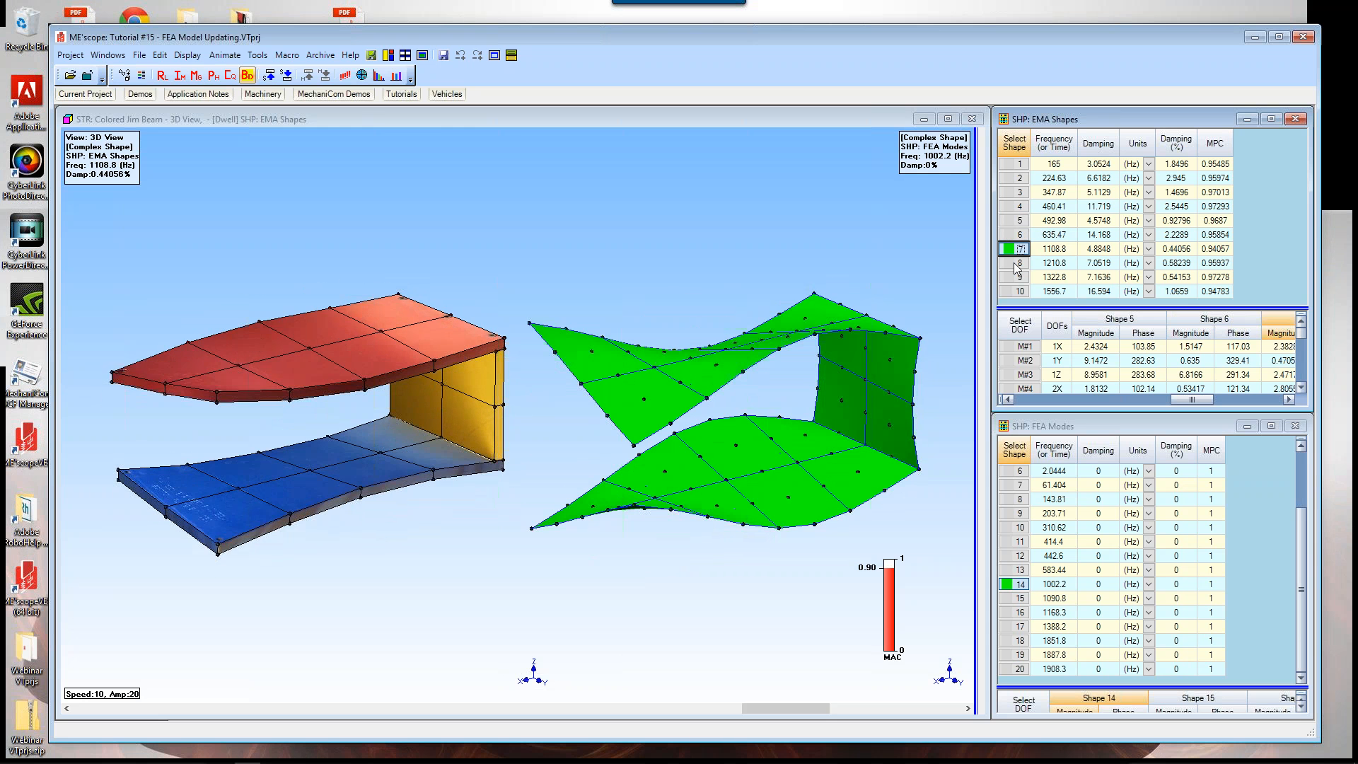
pyautogui.click(1017, 263)
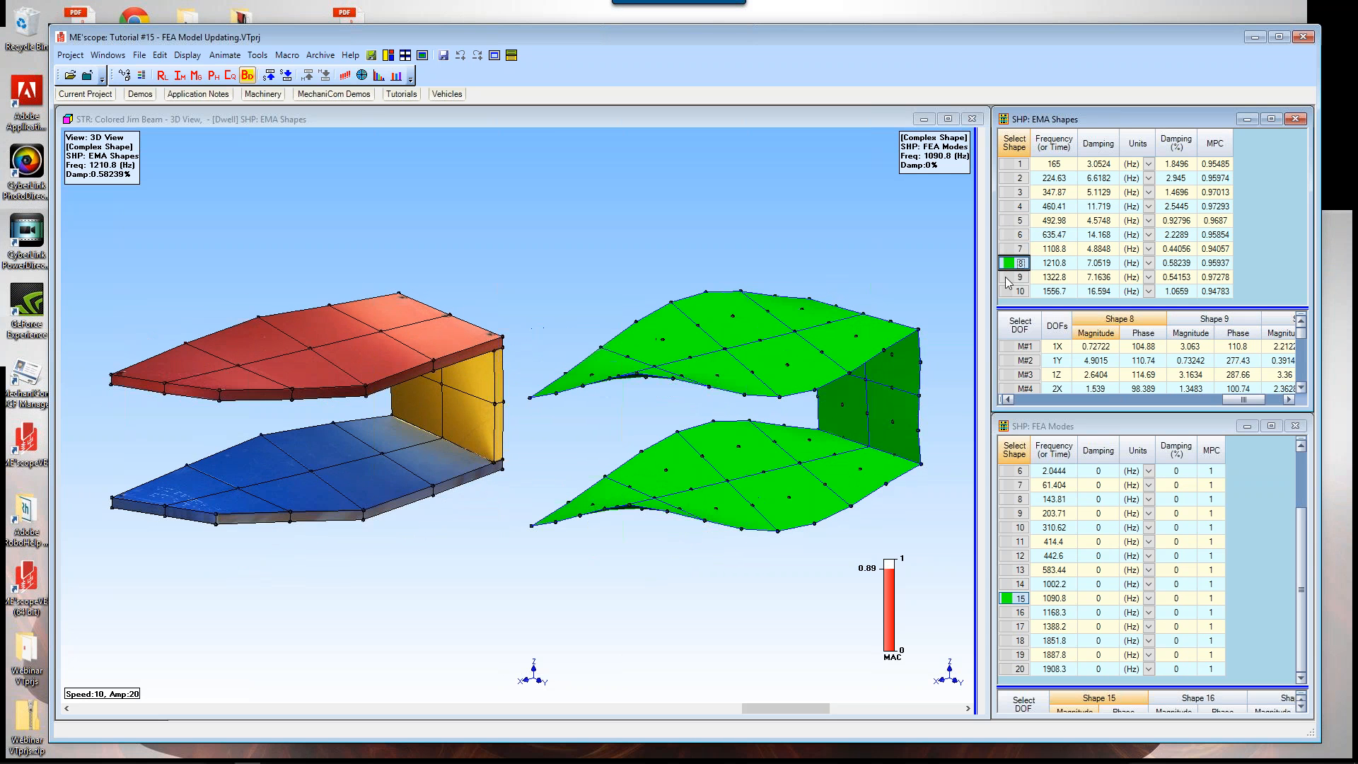
pyautogui.click(1009, 280)
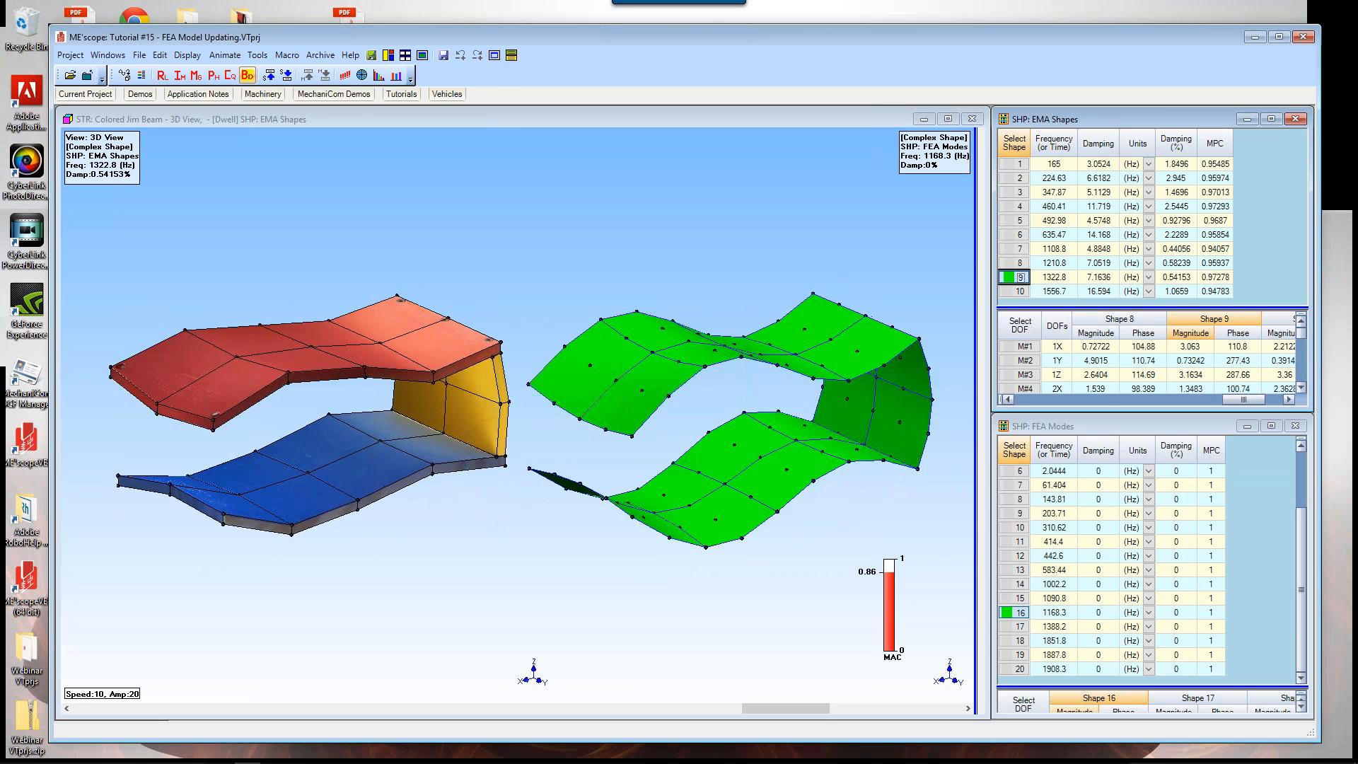
# Step: Animate FEA modes 15, 8, 1, 2 and 6 in turn to compare each with its best-matching EMA shape
pyautogui.click(1017, 627)
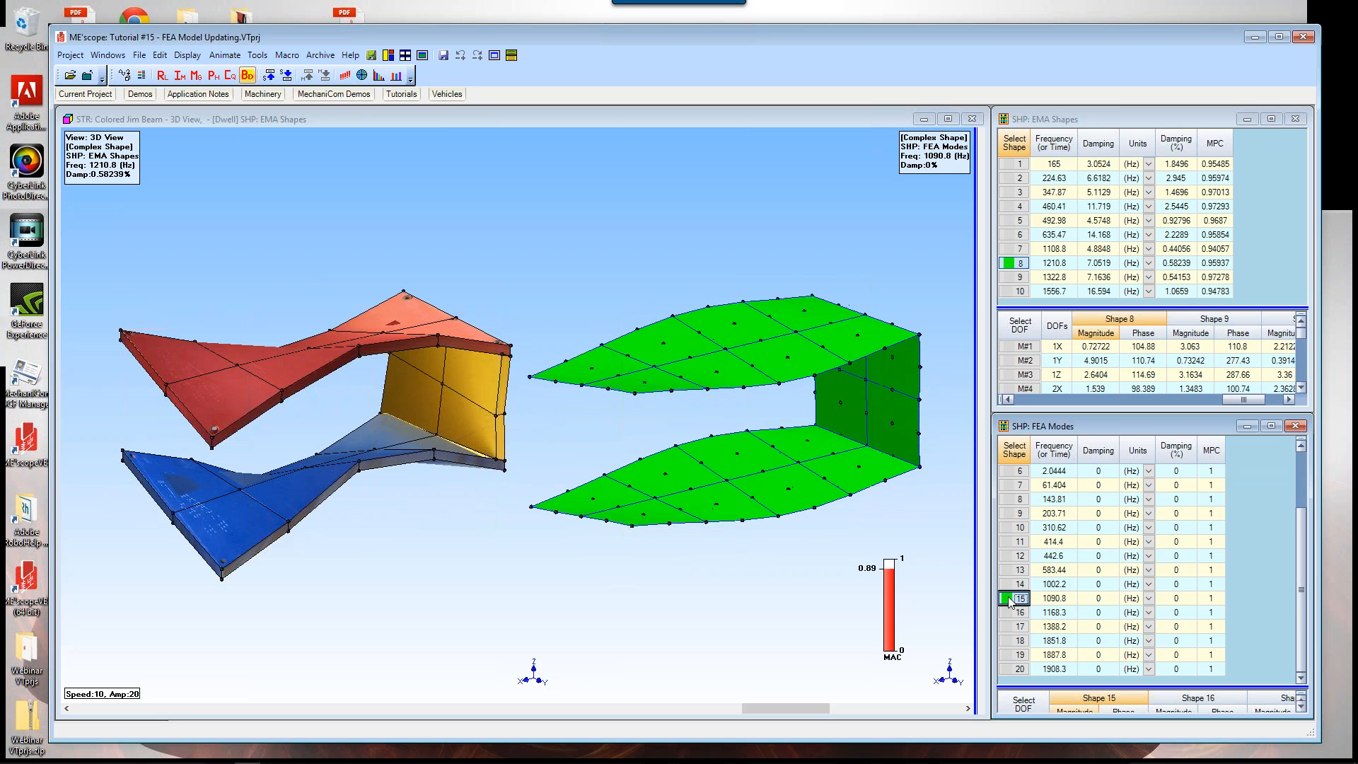
pyautogui.click(1012, 501)
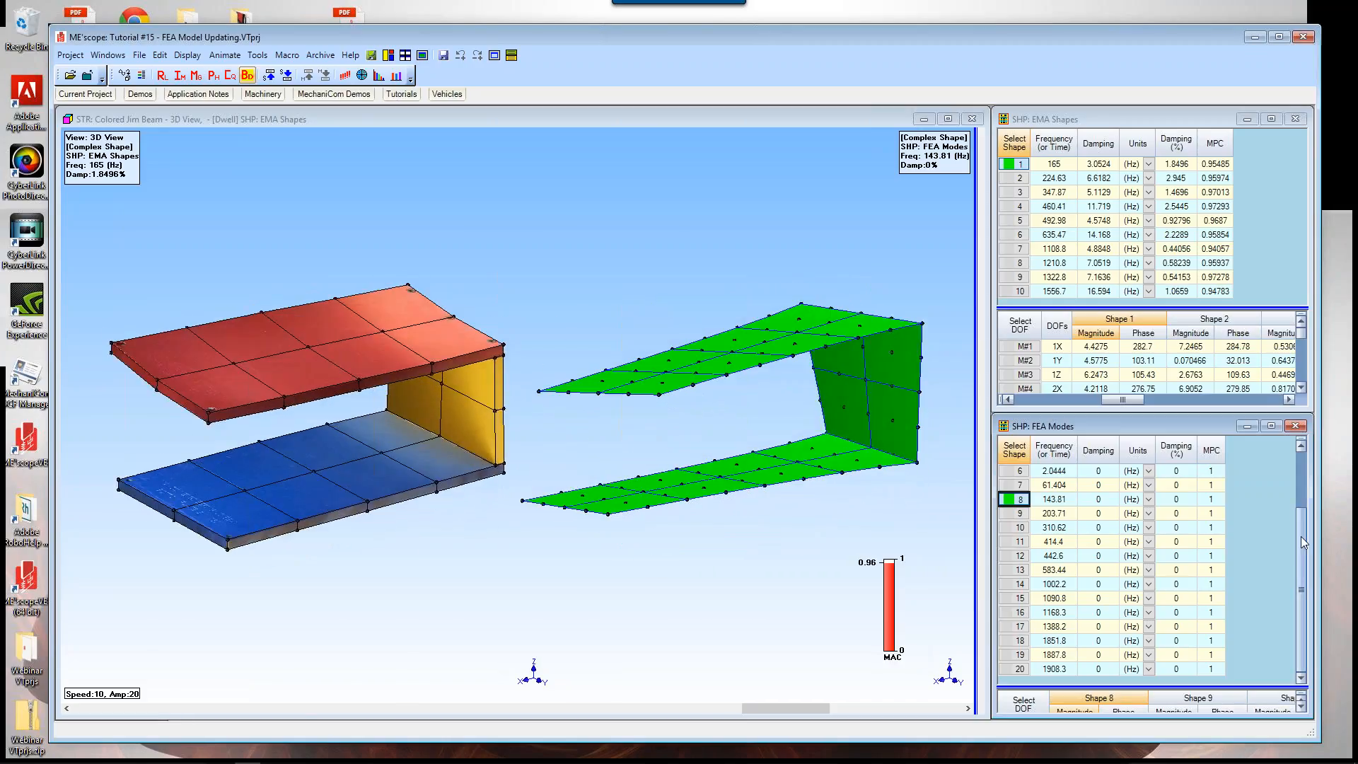
pyautogui.moveTo(1301, 506); pyautogui.dragTo(1302, 470)
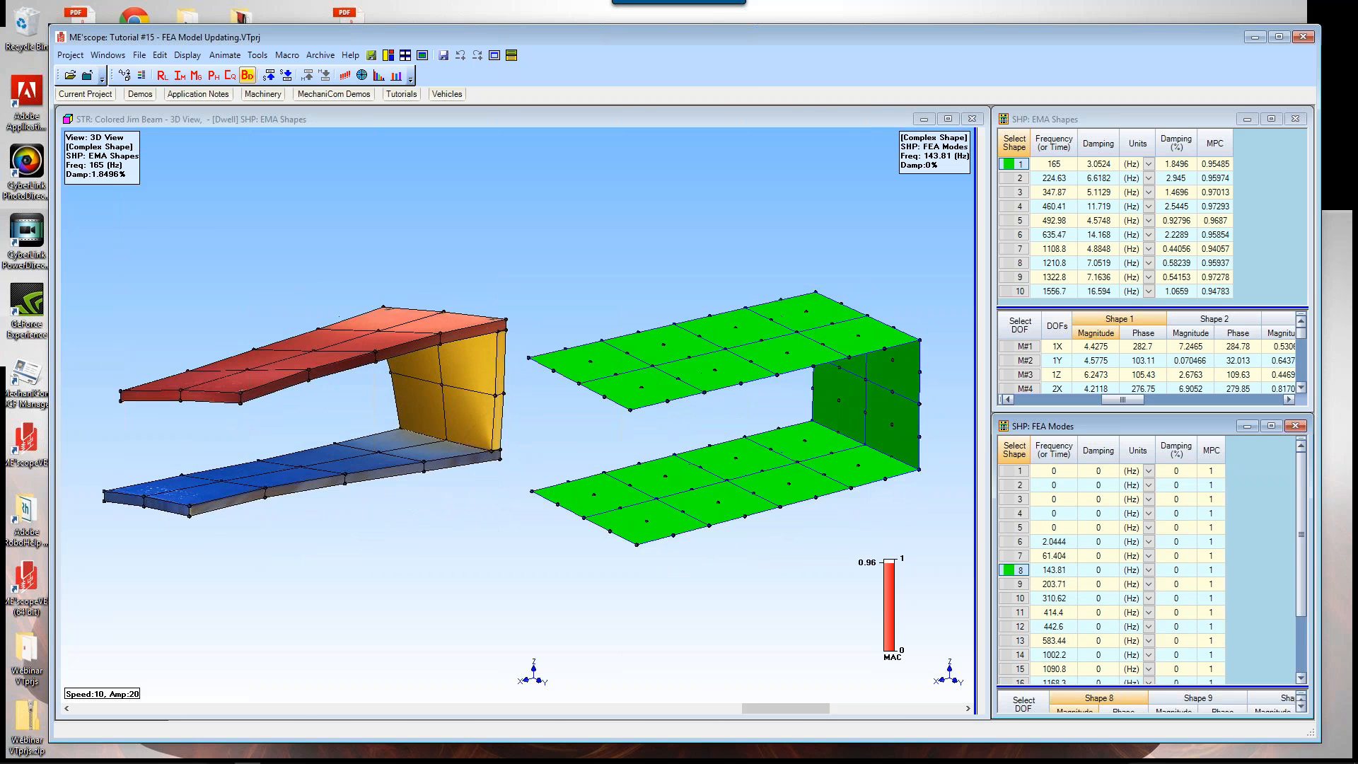
pyautogui.click(1020, 473)
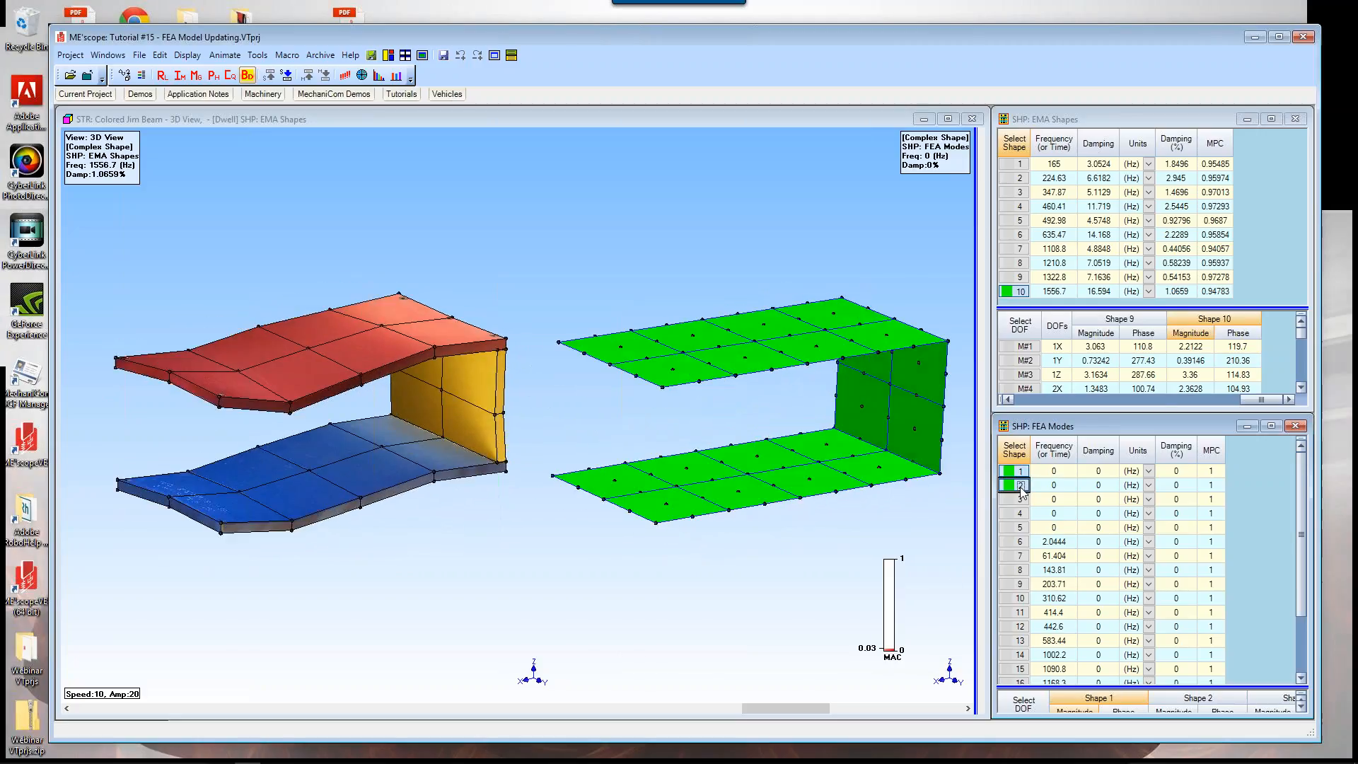
pyautogui.click(1020, 486)
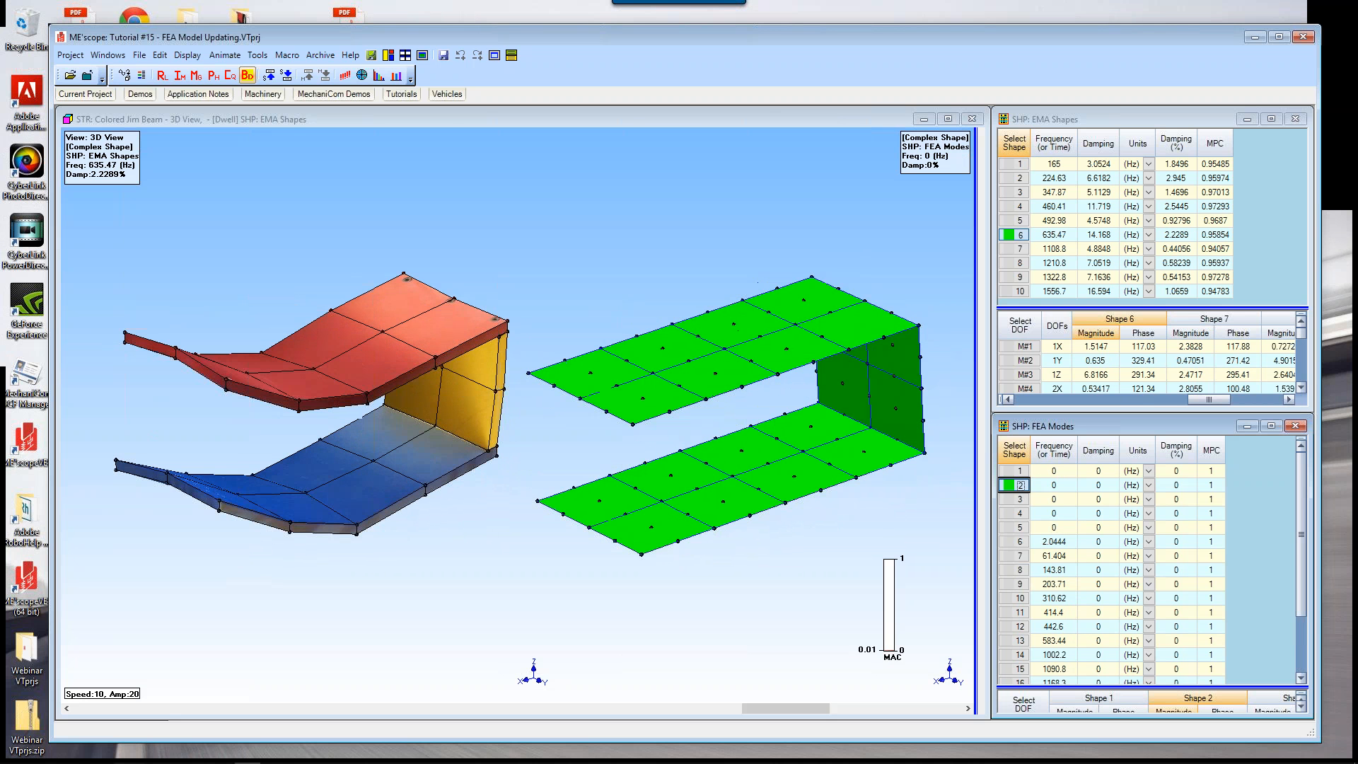
pyautogui.click(1020, 542)
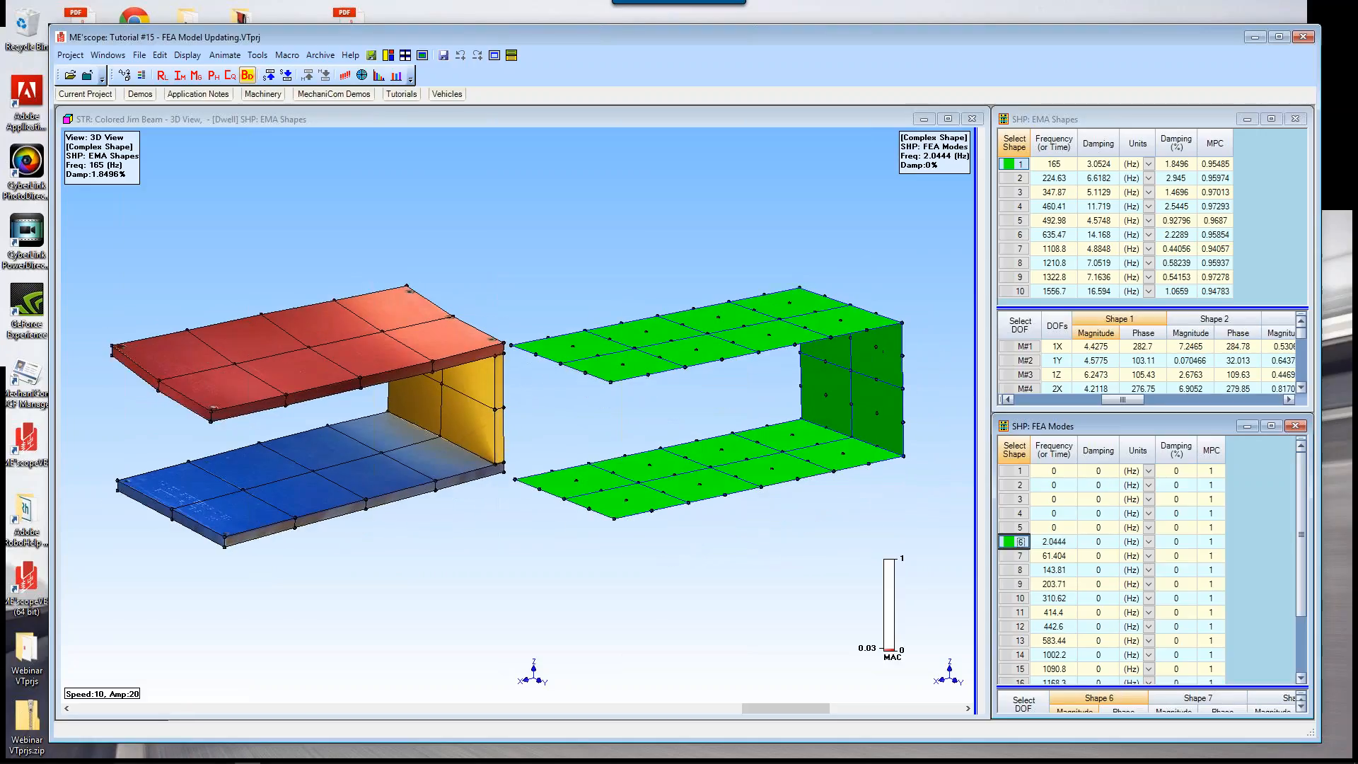
# Step: Enlarge the text of the FEA Modes spreadsheet, and animate the 61.404 Hz FEA mode
pyautogui.click(1124, 458)
pyautogui.keyDown('ctrl'); pyautogui.scroll(3, 1125, 458); pyautogui.keyUp('ctrl')
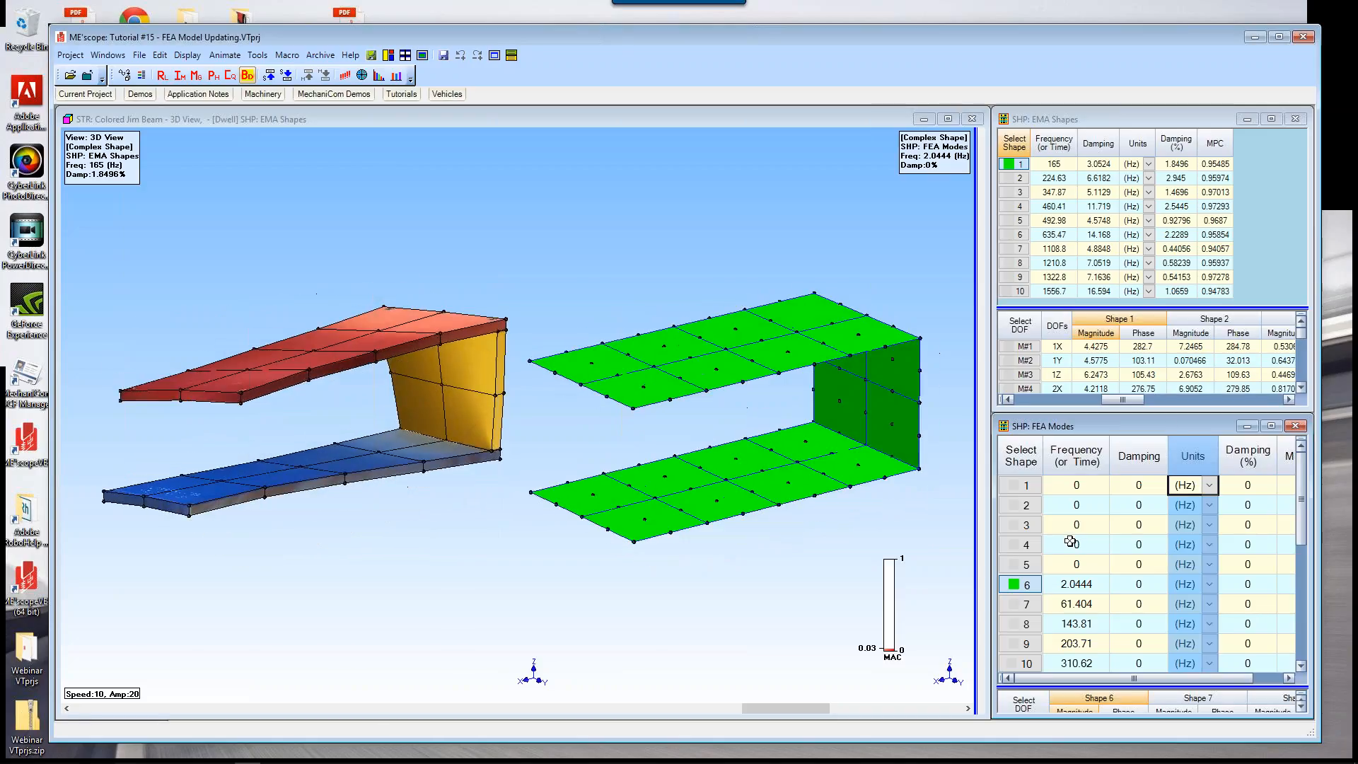
pyautogui.click(1026, 606)
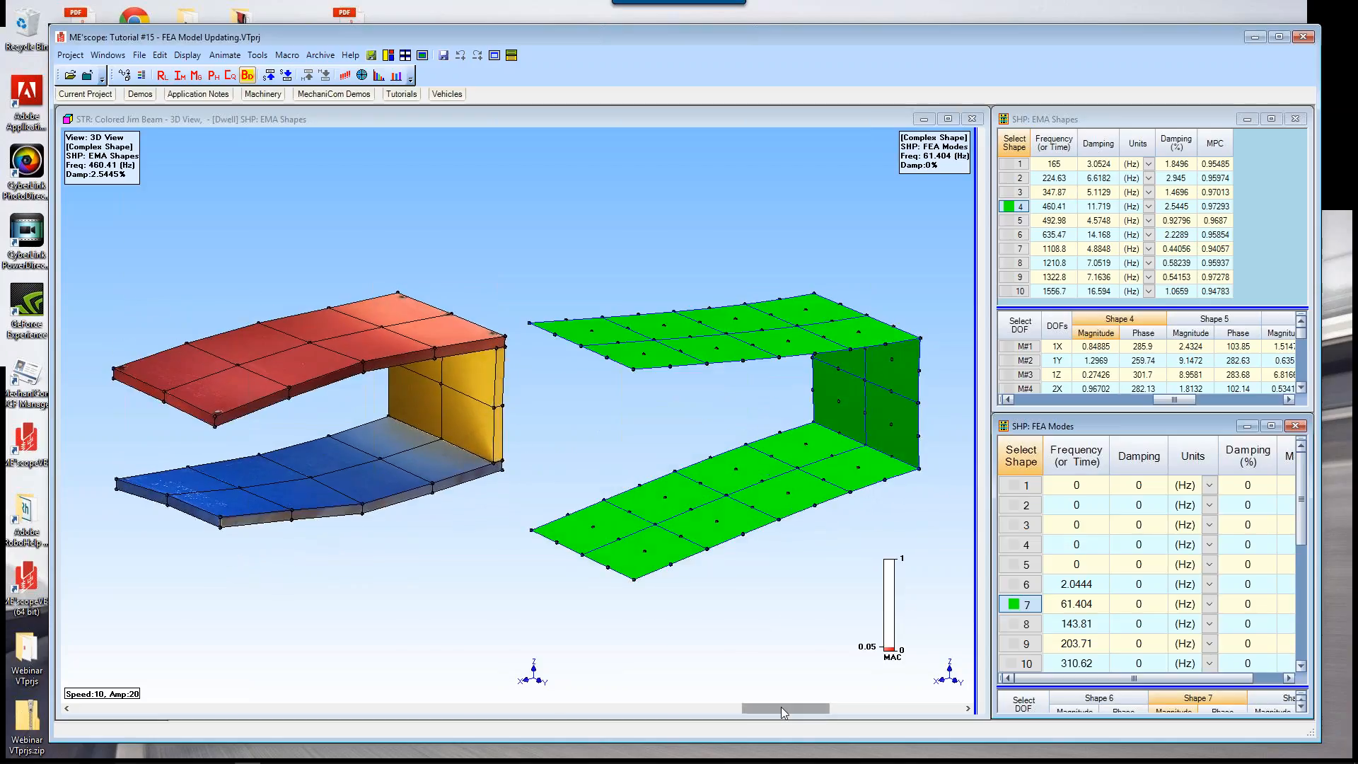
# Step: Animate EMA shape 1 with its matching FEA mode, and bring the two models together into a full overlay
pyautogui.moveTo(781, 706); pyautogui.dragTo(426, 707)
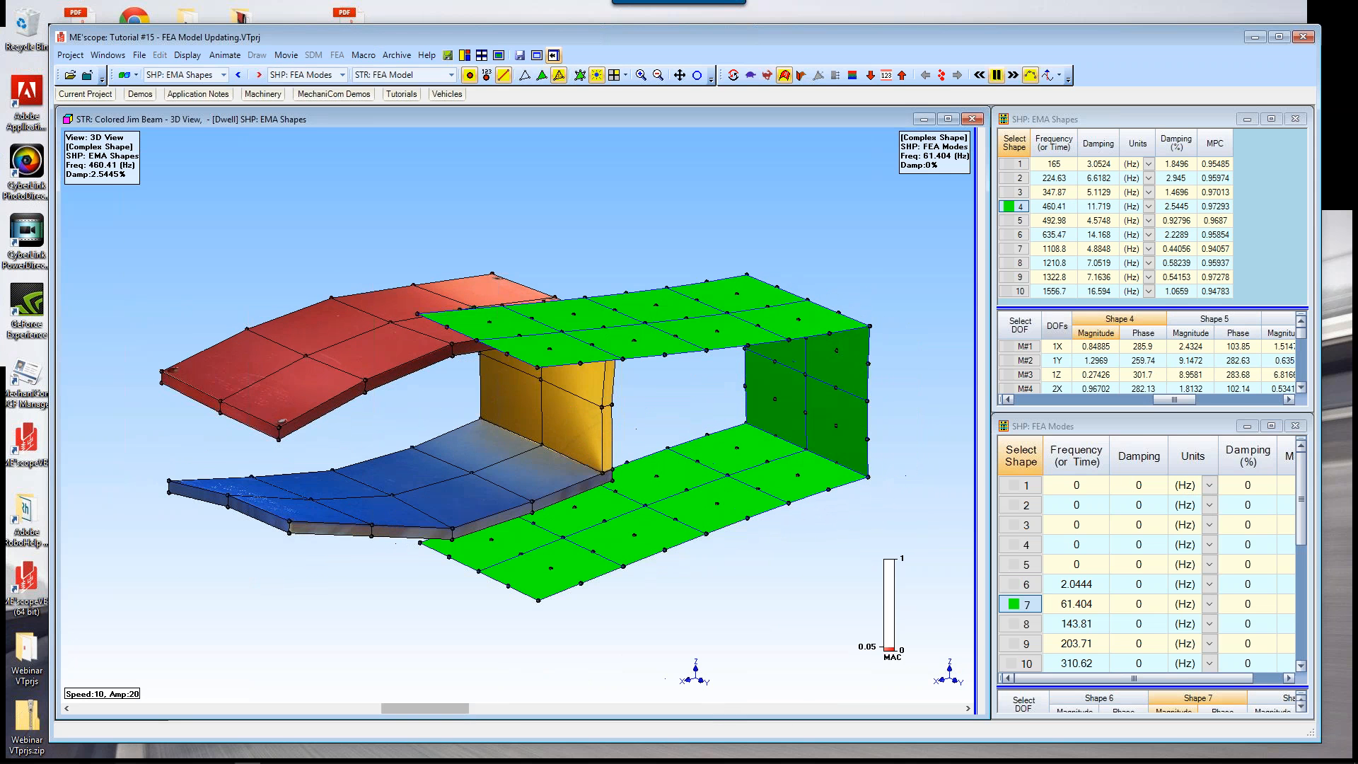
pyautogui.click(1020, 165)
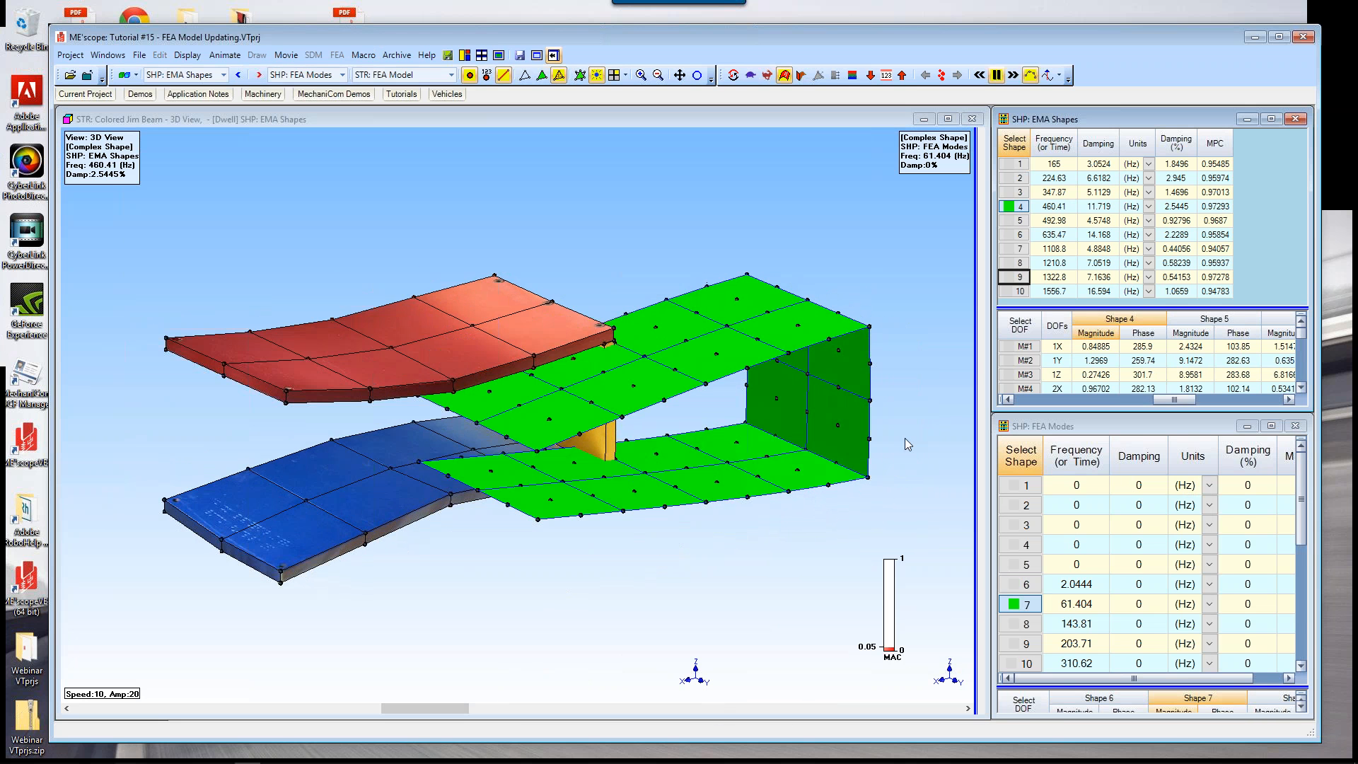
pyautogui.click(417, 703)
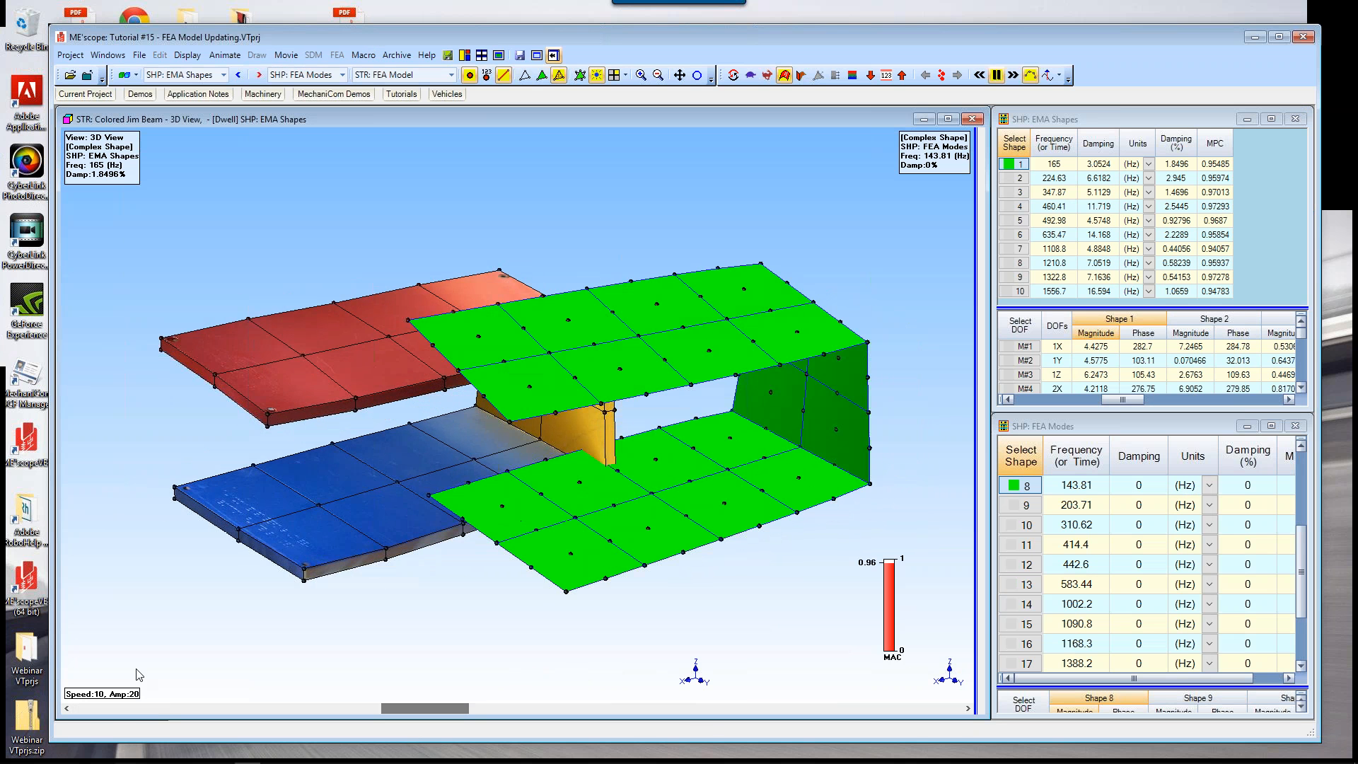
pyautogui.moveTo(430, 706); pyautogui.dragTo(110, 696)
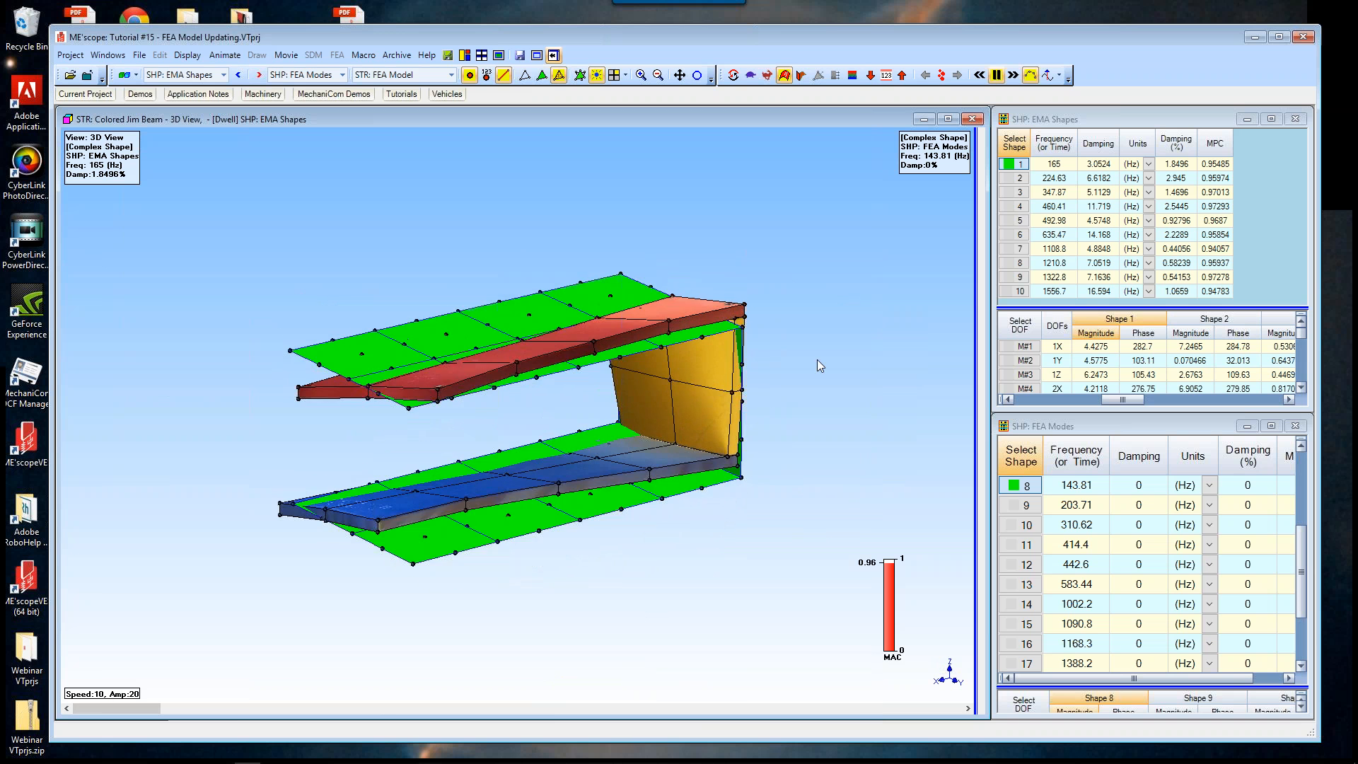
# Step: Normalize the animated EMA and FEA shapes
pyautogui.rightClick(846, 300)
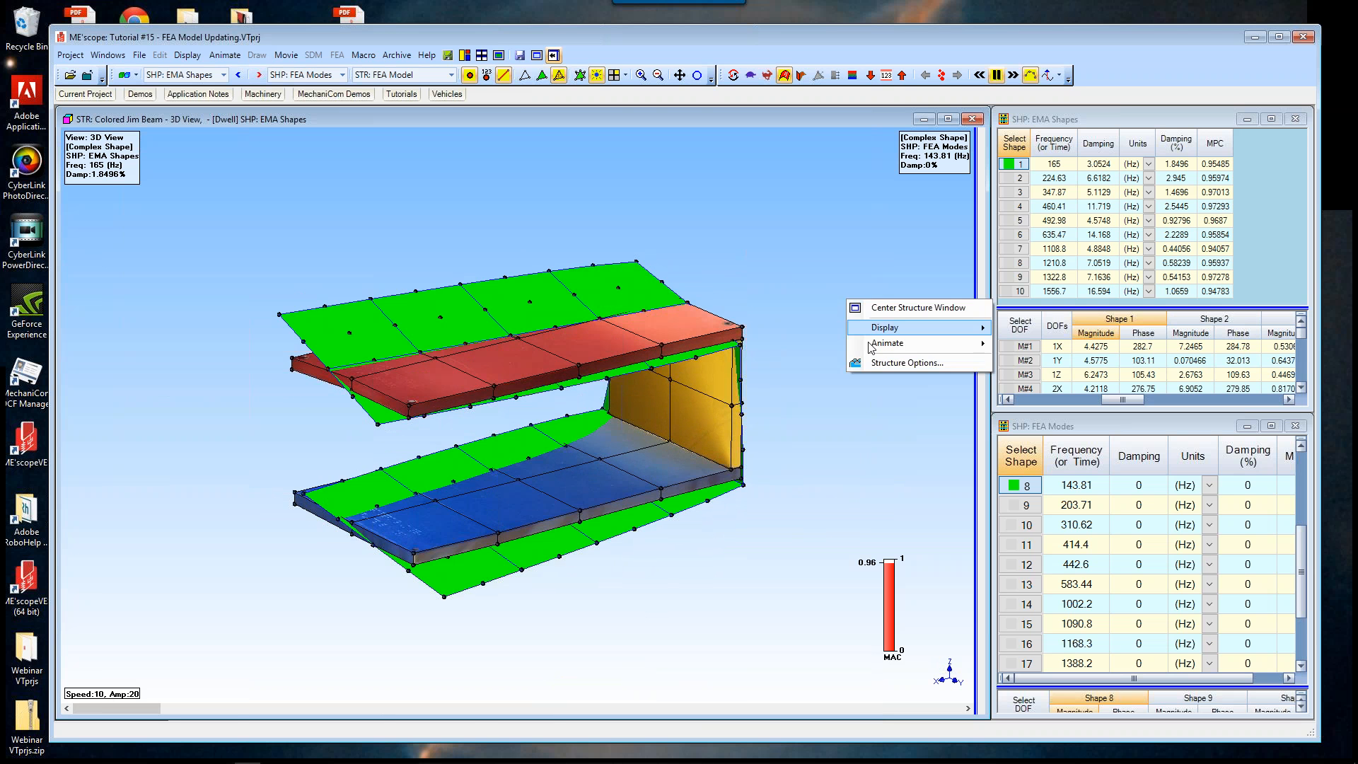
pyautogui.moveTo(870, 347)
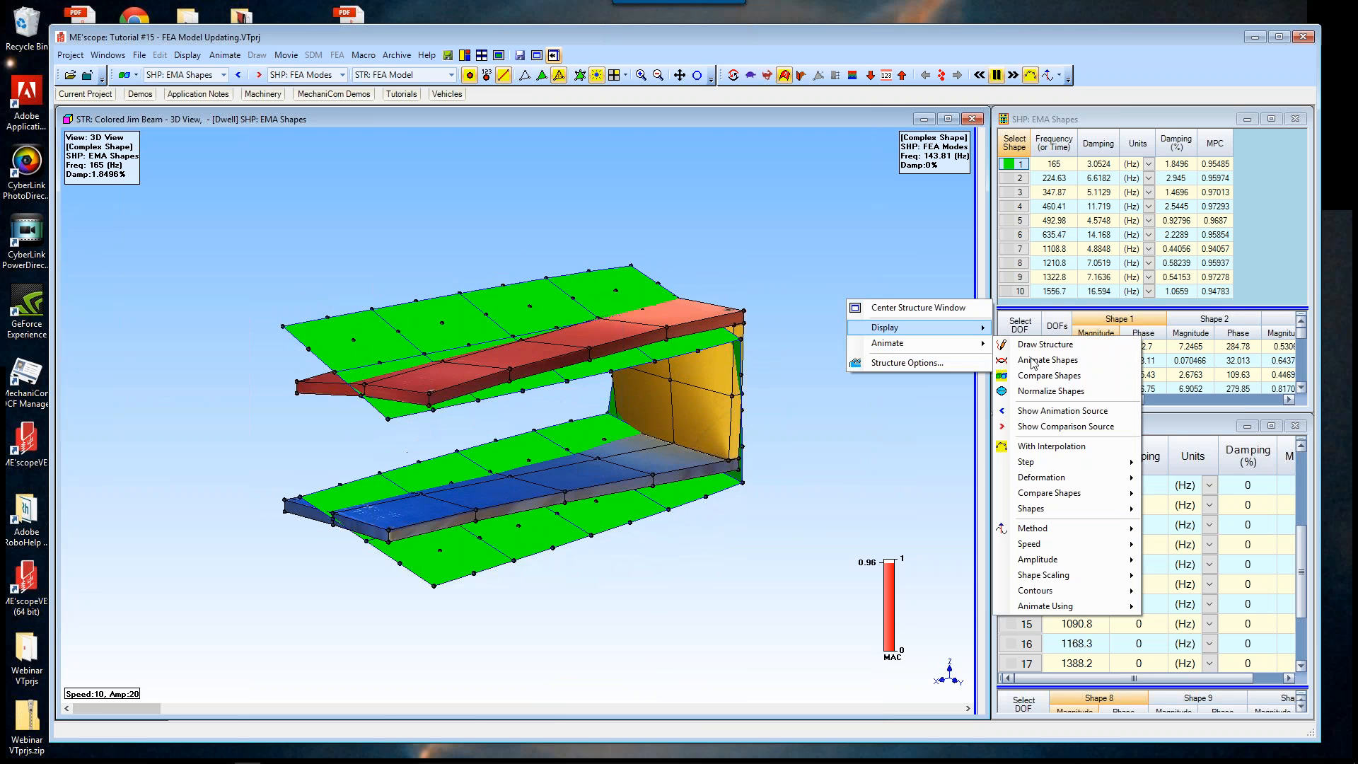
pyautogui.click(1032, 394)
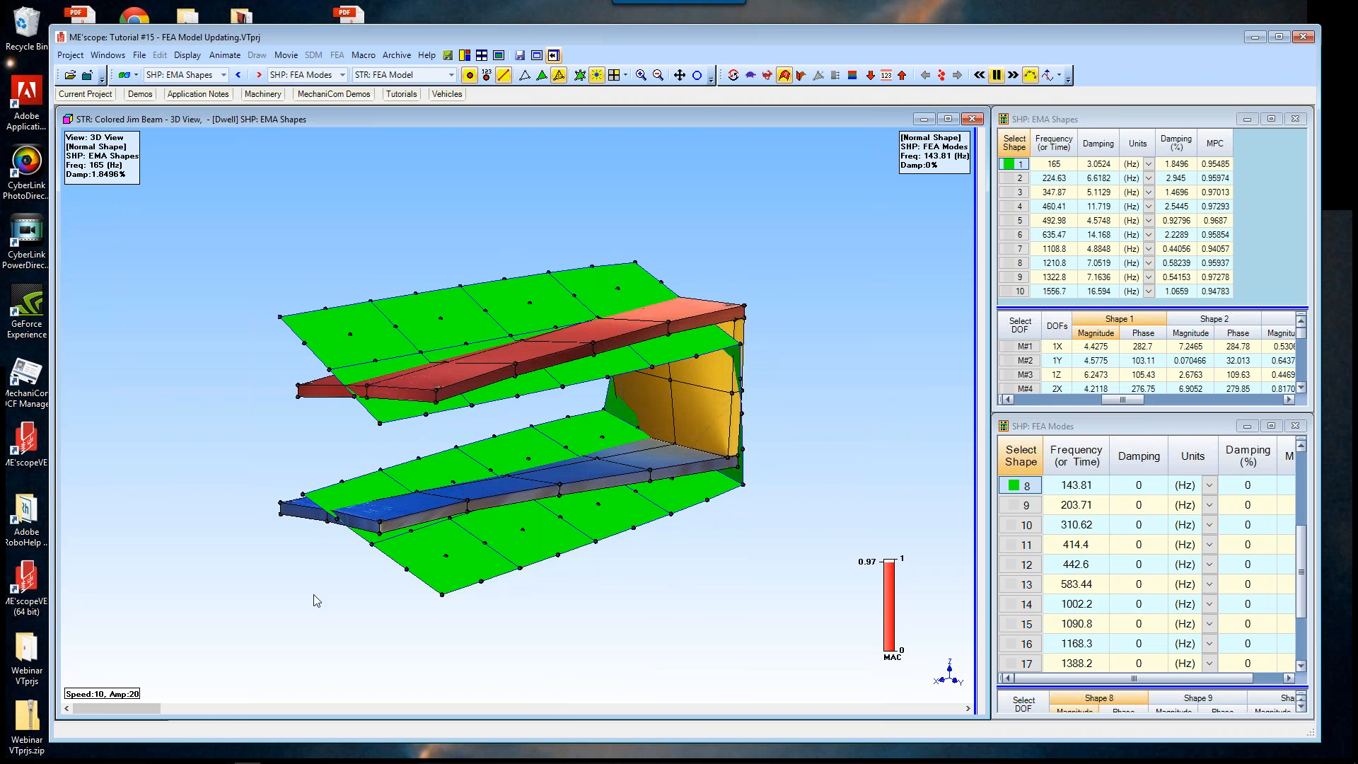
# Step: Spread the two models apart to view the normalized shapes side by side, and overlay them again
pyautogui.moveTo(137, 708); pyautogui.dragTo(347, 703)
pyautogui.moveTo(460, 699); pyautogui.dragTo(785, 680)
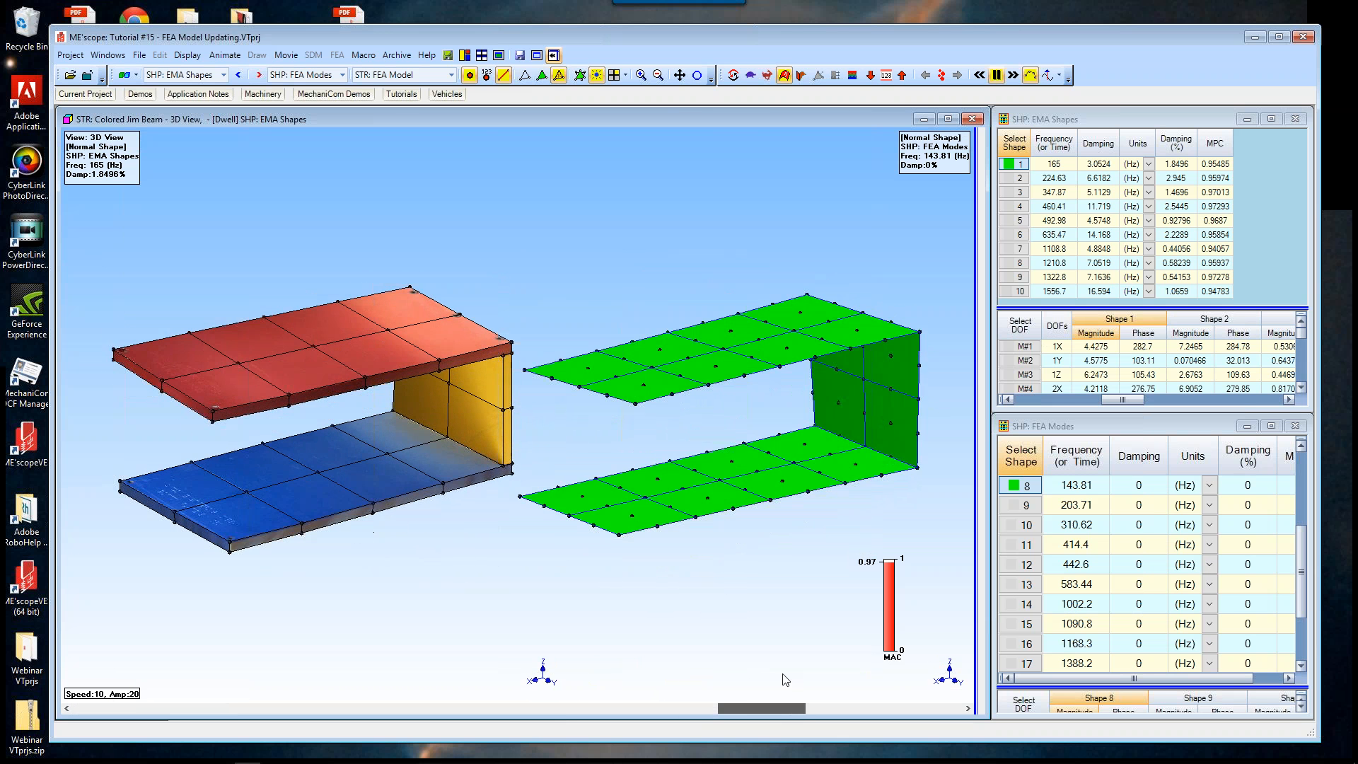
pyautogui.moveTo(702, 685); pyautogui.dragTo(118, 678)
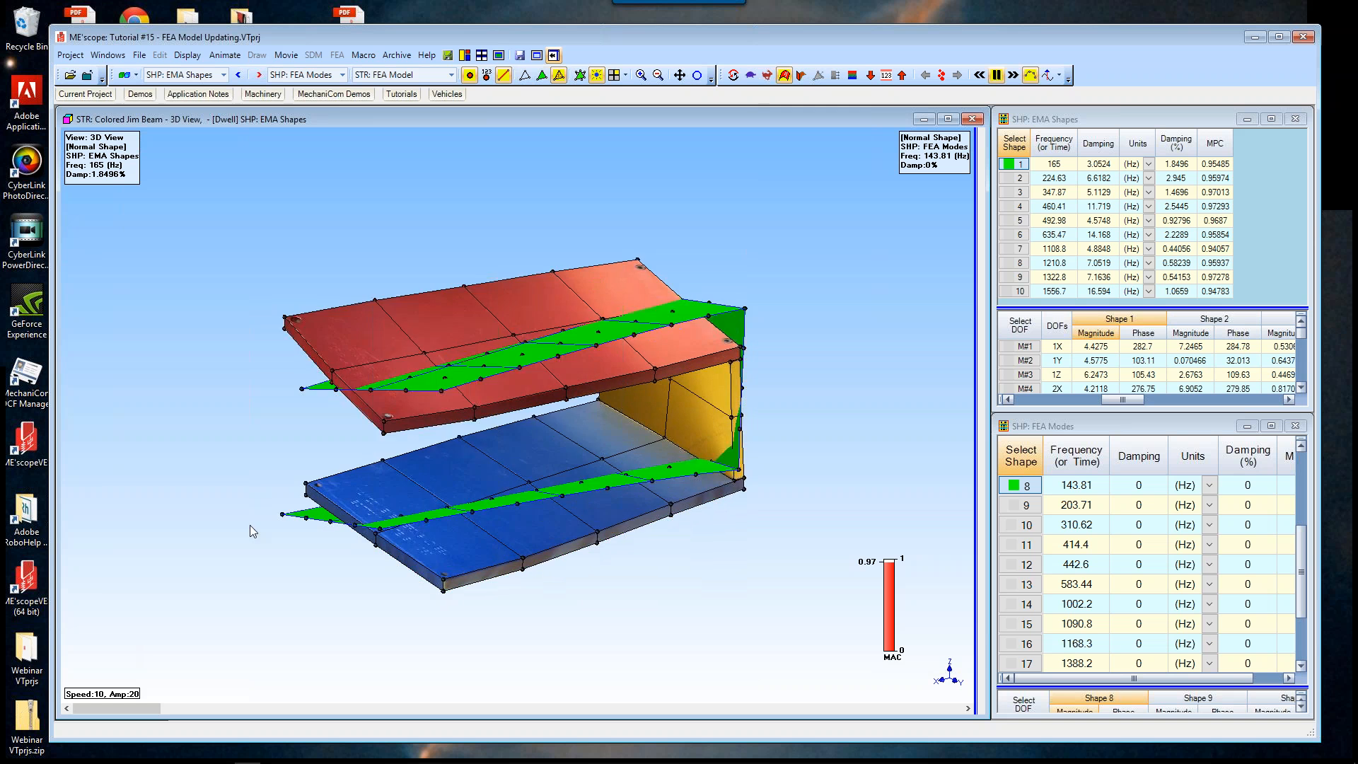
# Step: Flip the sign of the FEA comparison shape so it moves in phase with EMA shape 1
pyautogui.click(734, 76)
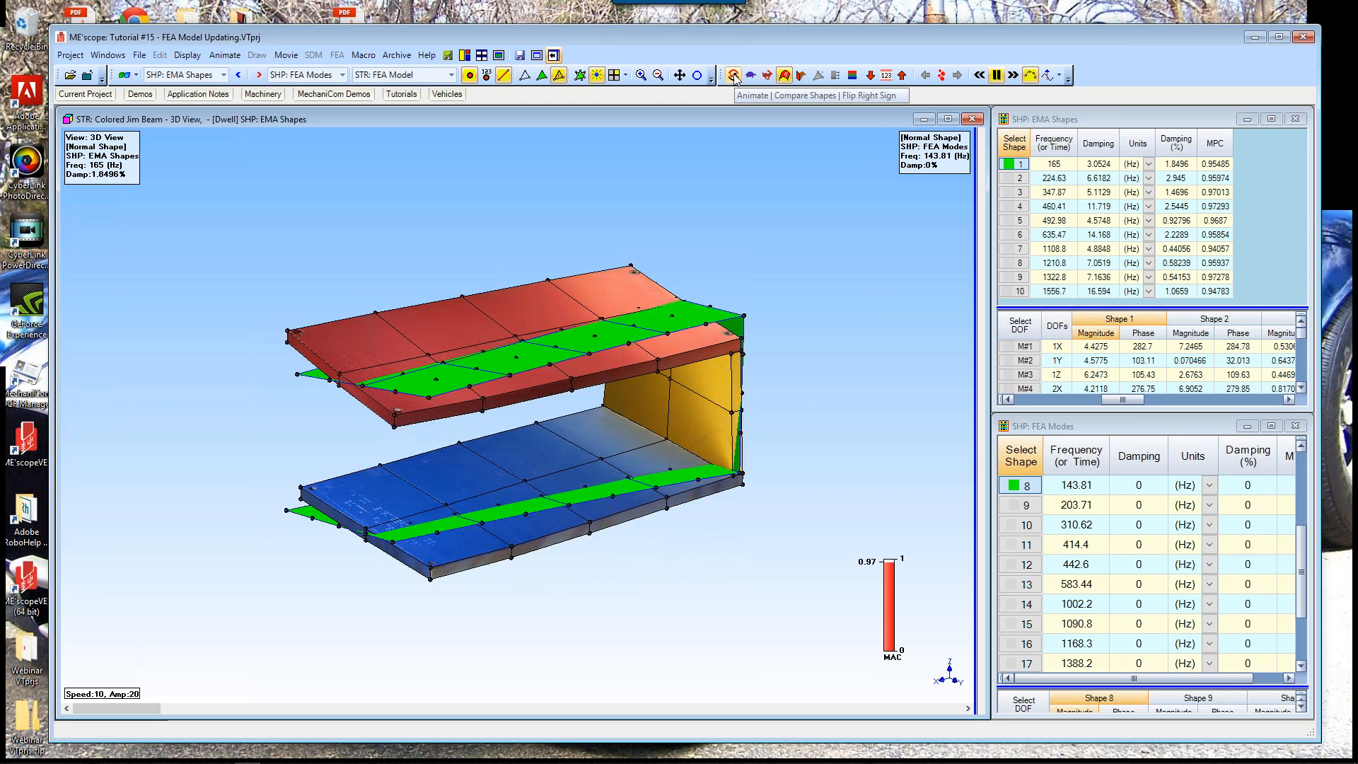
pyautogui.click(734, 75)
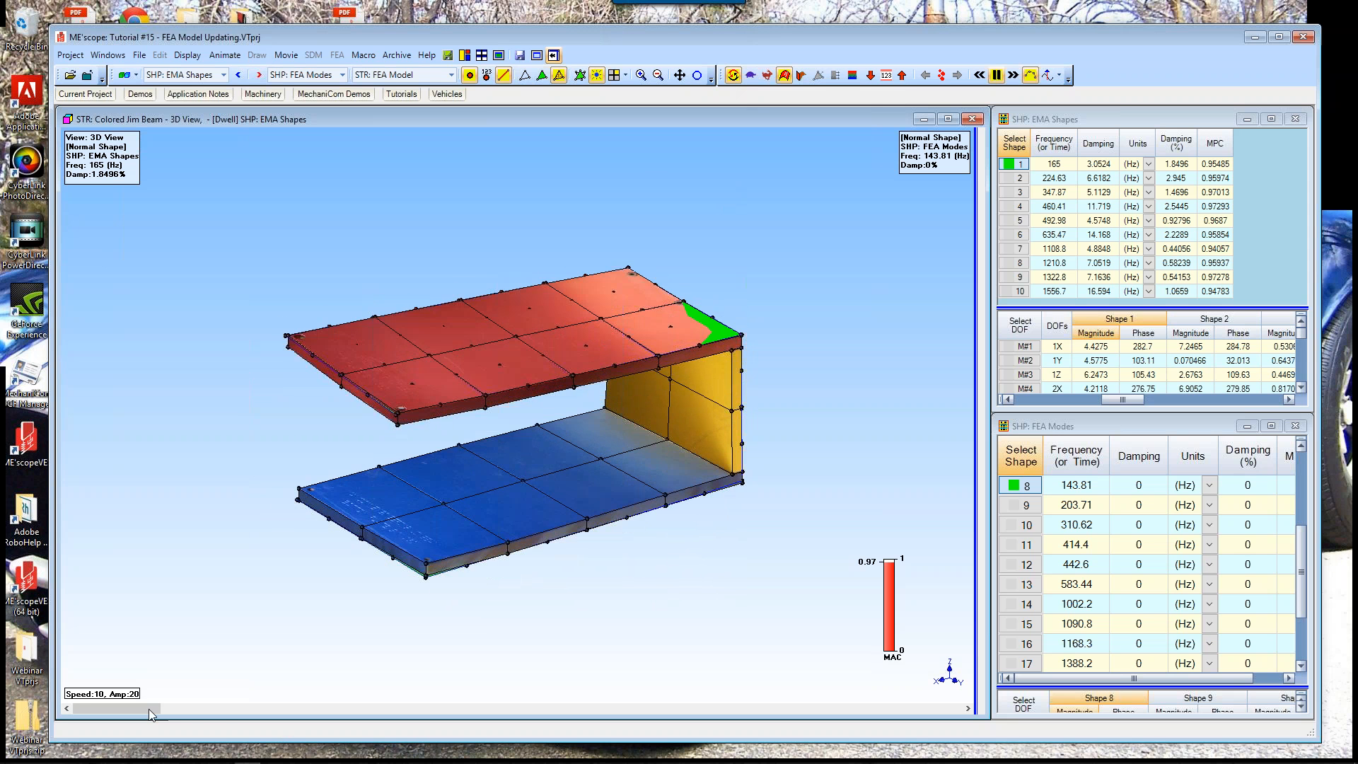
pyautogui.moveTo(149, 709)
pyautogui.mouseDown()
pyautogui.moveTo(777, 726)
pyautogui.moveTo(129, 726)
pyautogui.mouseUp()
# Step: Animate EMA shapes 2 and 3 with their matching FEA modes, flipping the FEA shape's sign to bring it into phase
pyautogui.click(1014, 180)
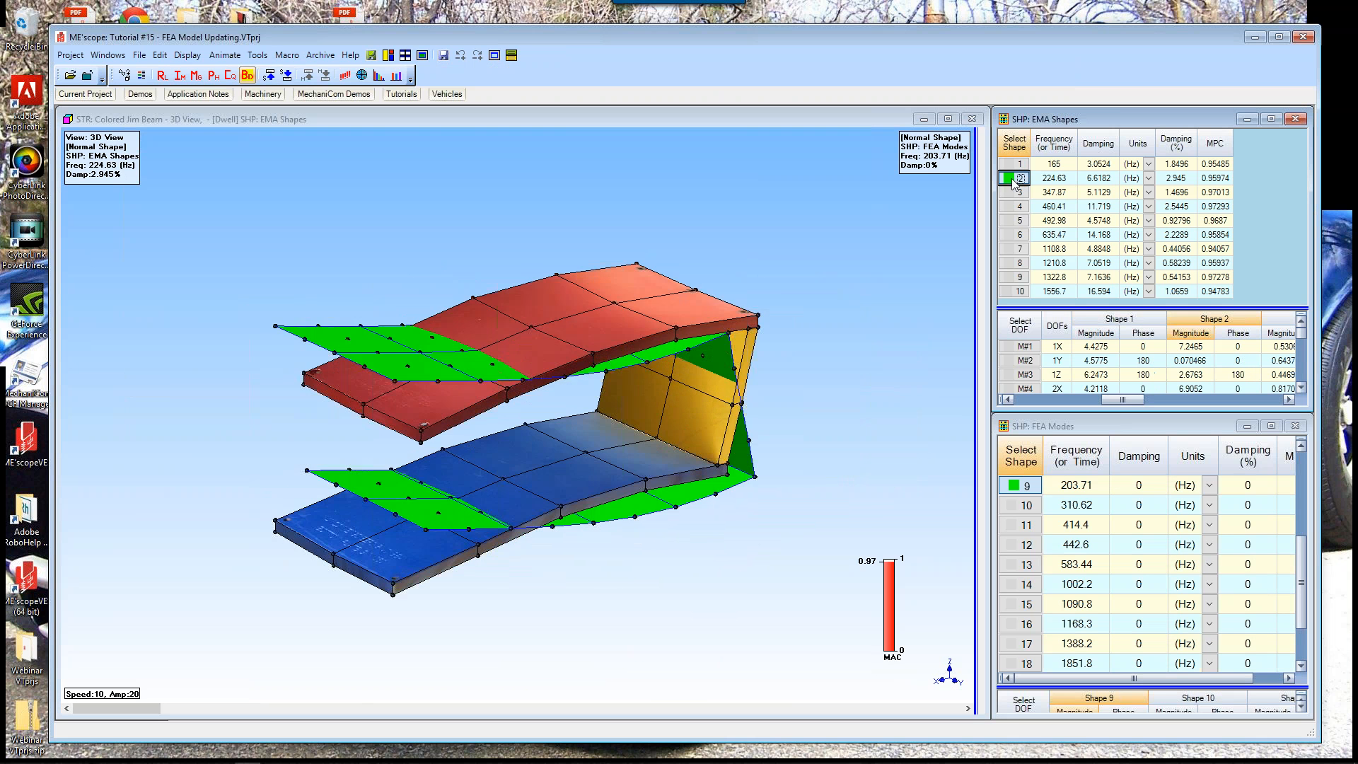
pyautogui.click(580, 118)
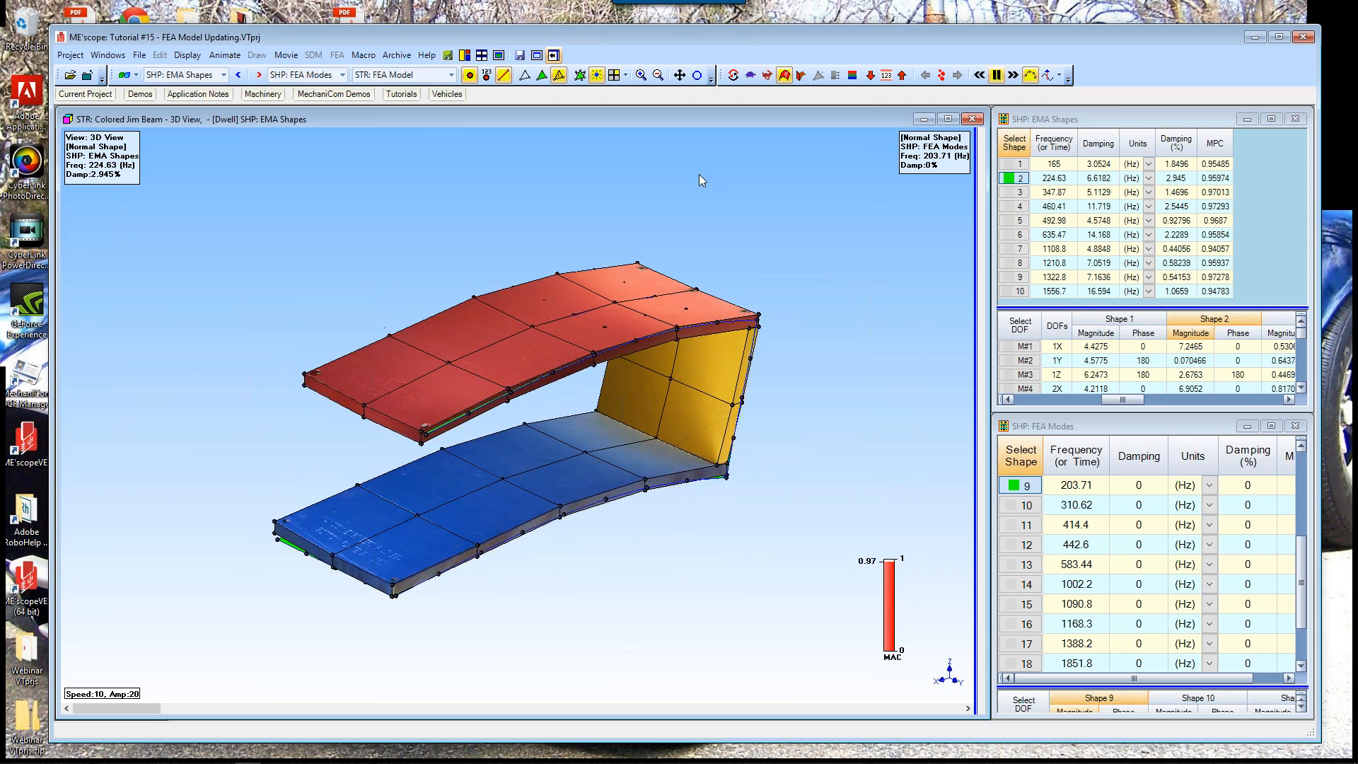
pyautogui.click(1013, 193)
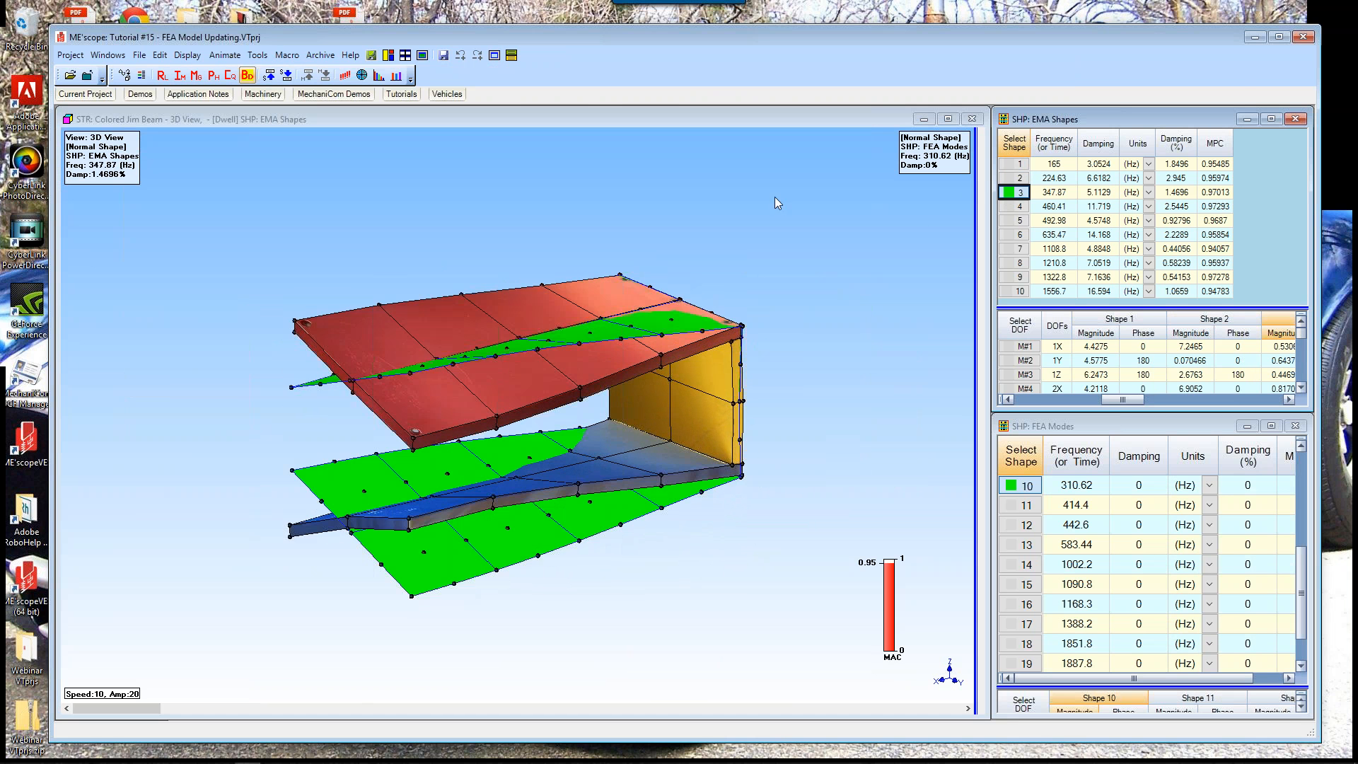
pyautogui.click(724, 184)
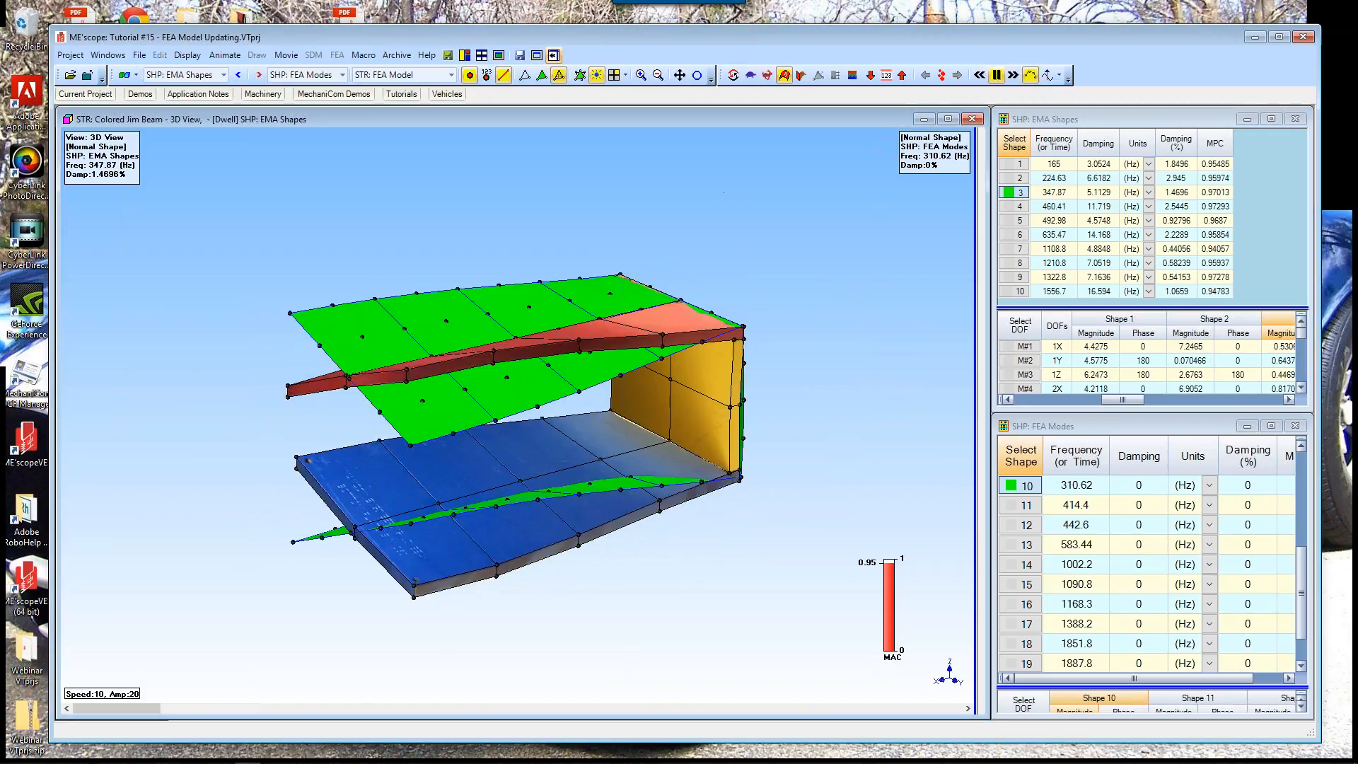
pyautogui.click(732, 77)
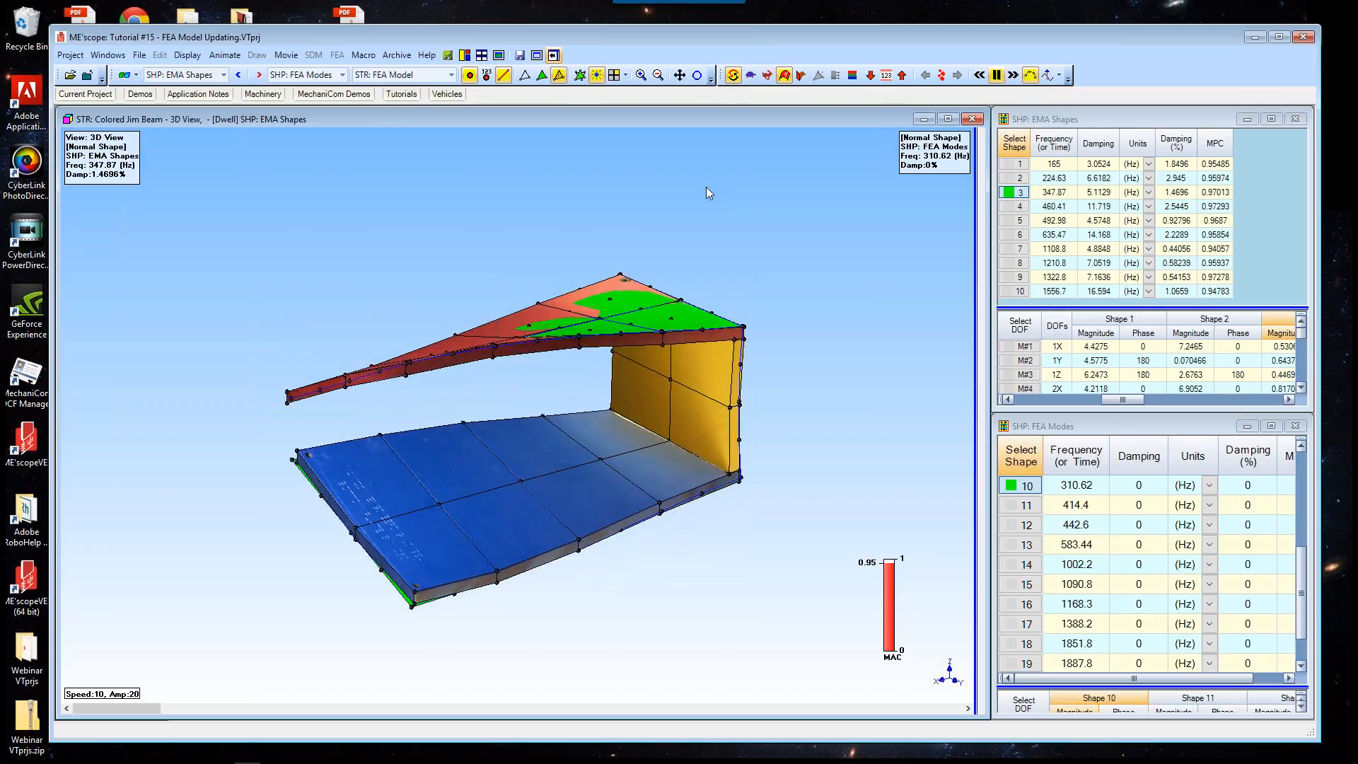
# Step: Enlarge the EMA Shapes table and compare the frequencies of EMA shapes 1 and 2 with those of their matching FEA modes
pyautogui.click(1021, 165)
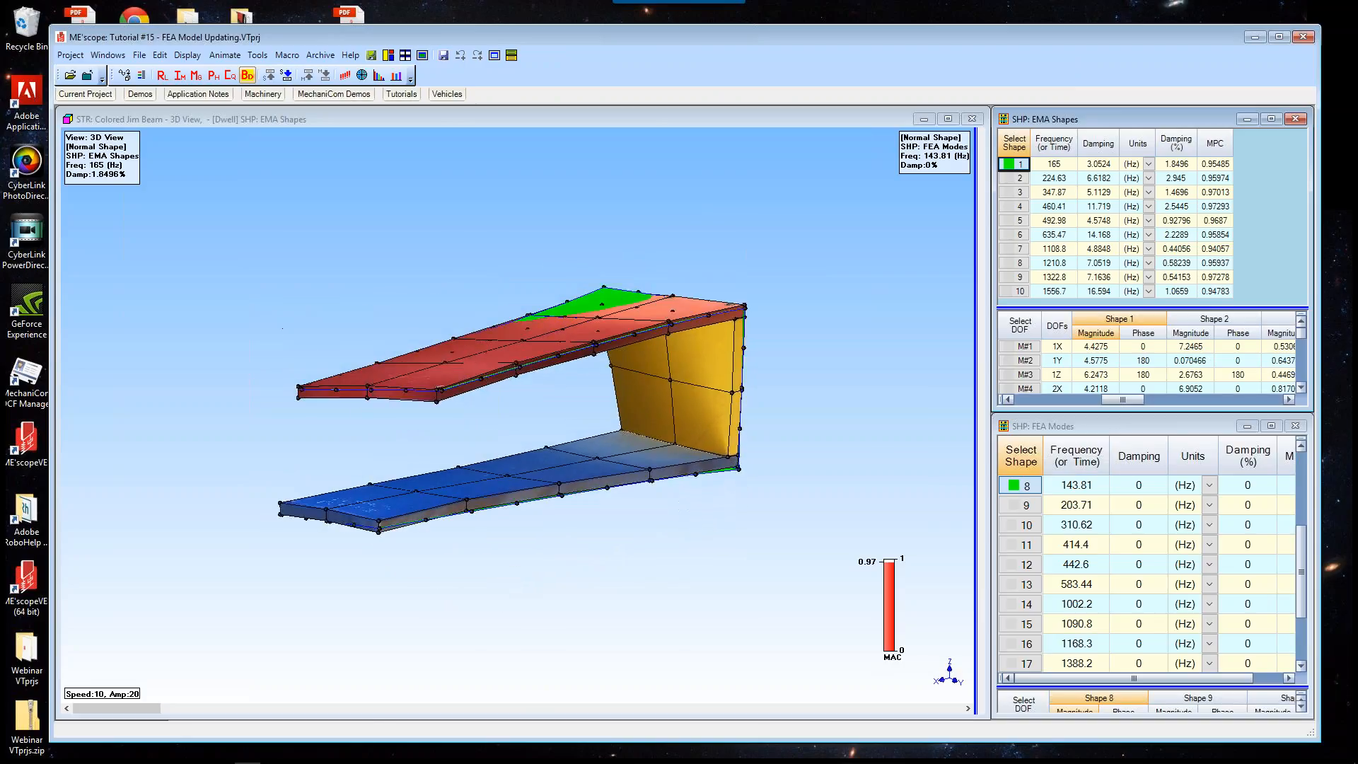
pyautogui.click(1063, 165)
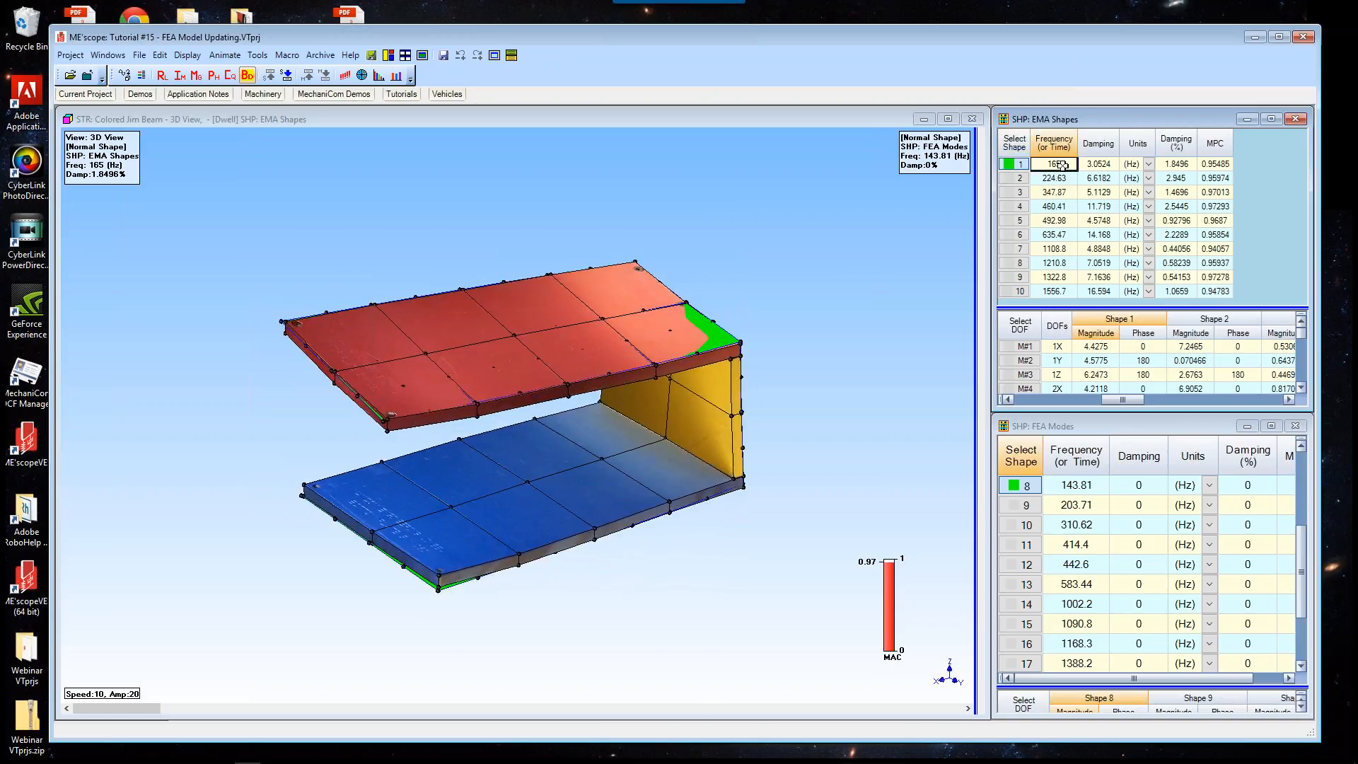
pyautogui.keyDown('ctrl'); pyautogui.scroll(3, 1063, 165); pyautogui.keyUp('ctrl')
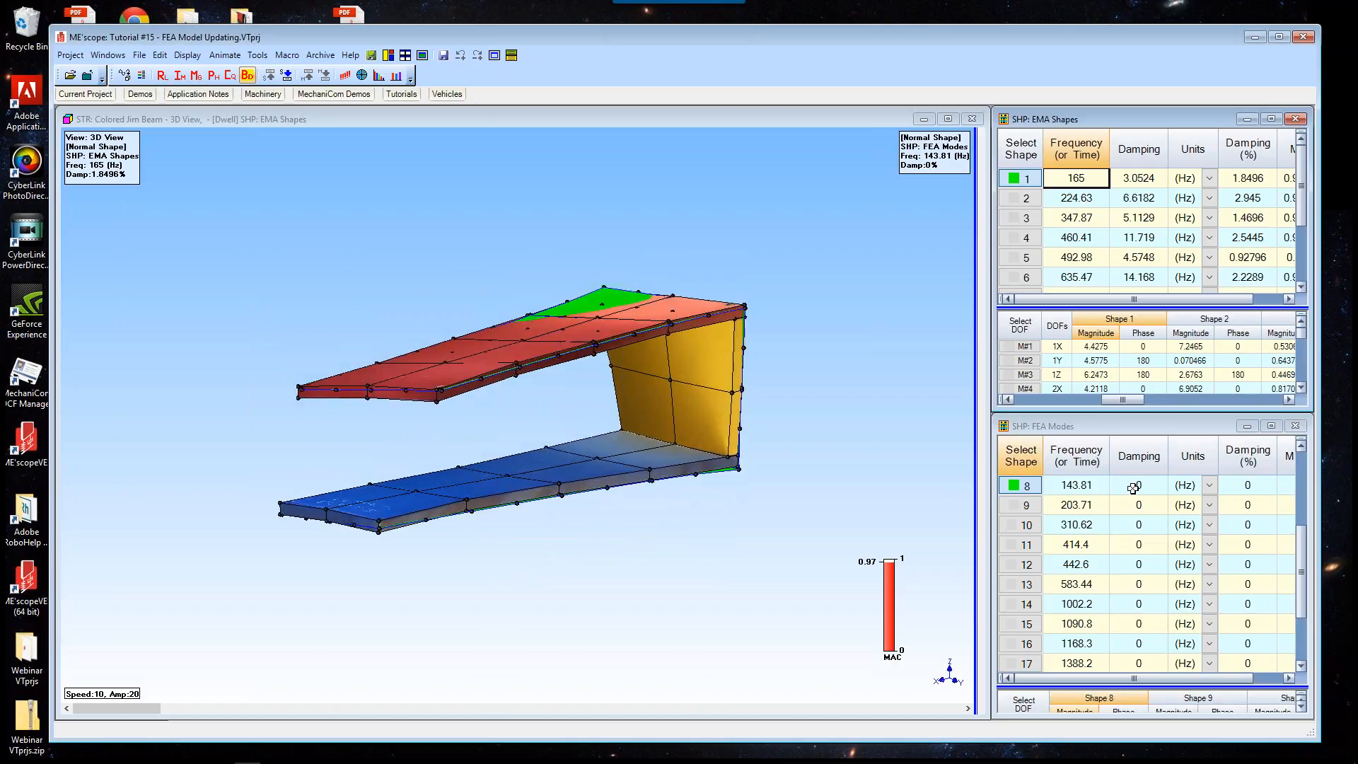
pyautogui.click(1021, 201)
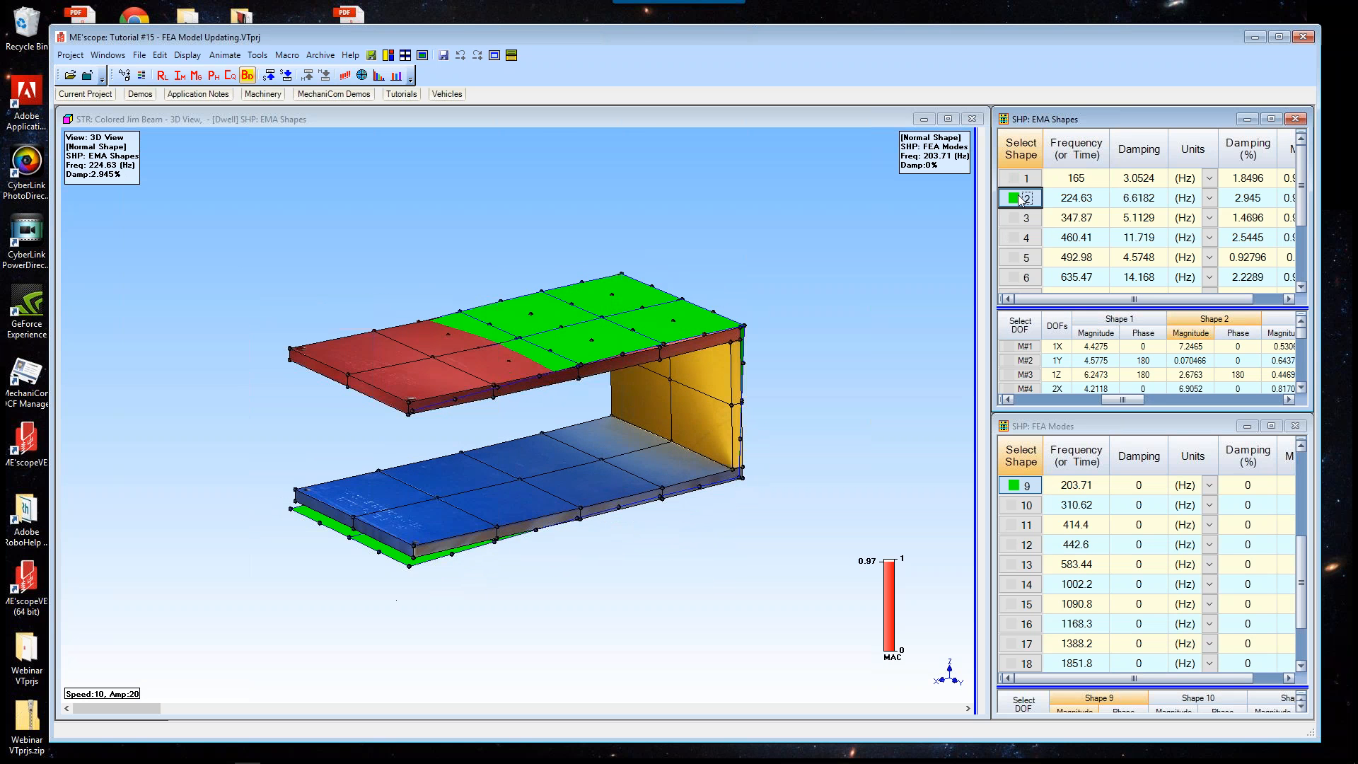
pyautogui.click(631, 153)
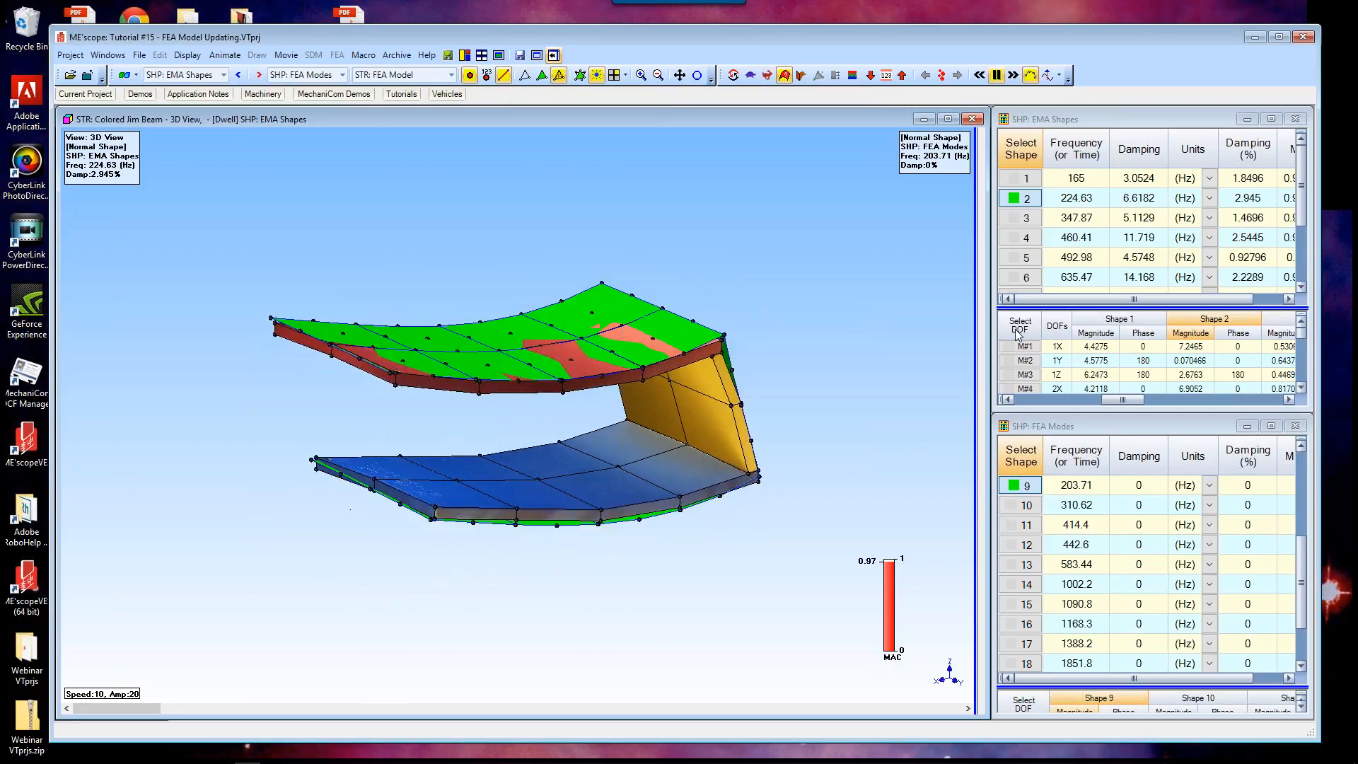
# Step: Animate EMA shape 3 in phase with its matching FEA mode, and spread the two models apart side by side
pyautogui.click(1026, 219)
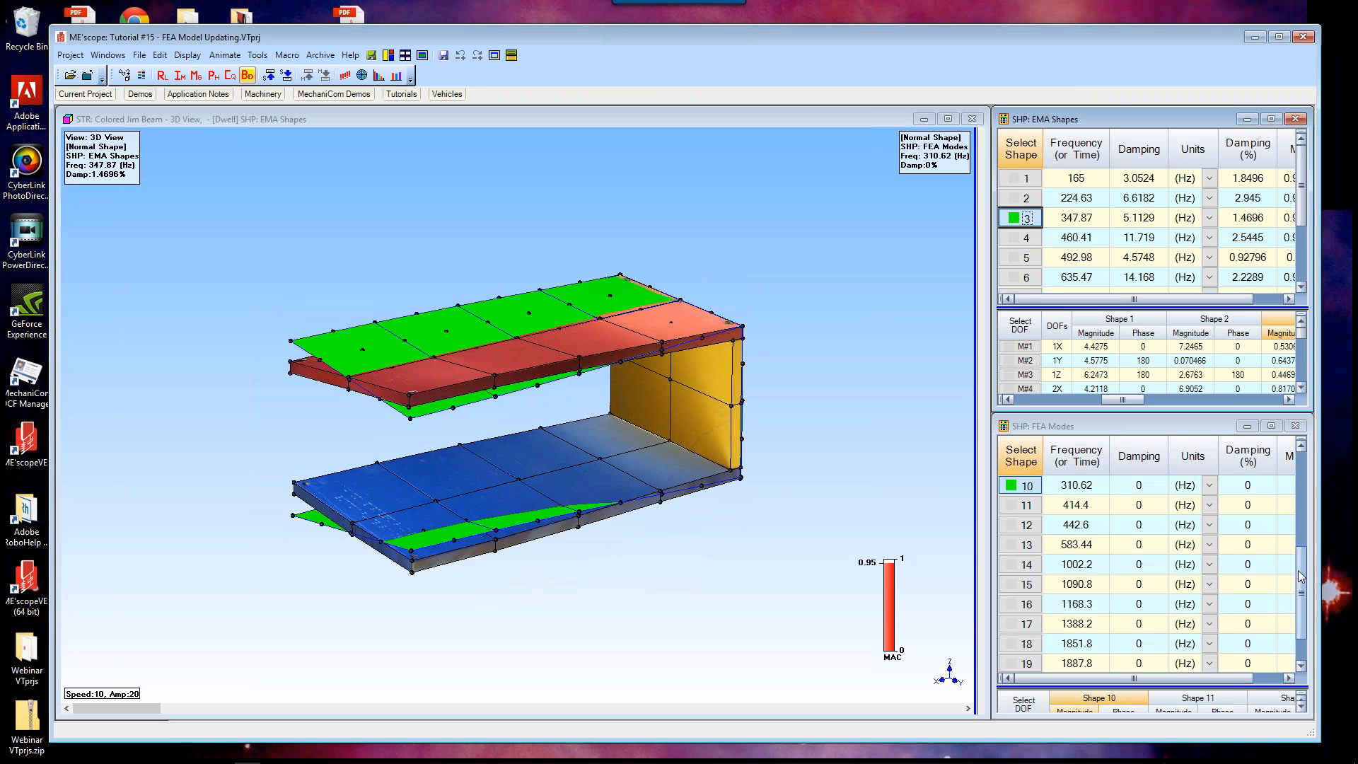
pyautogui.moveTo(1297, 570); pyautogui.dragTo(1300, 520)
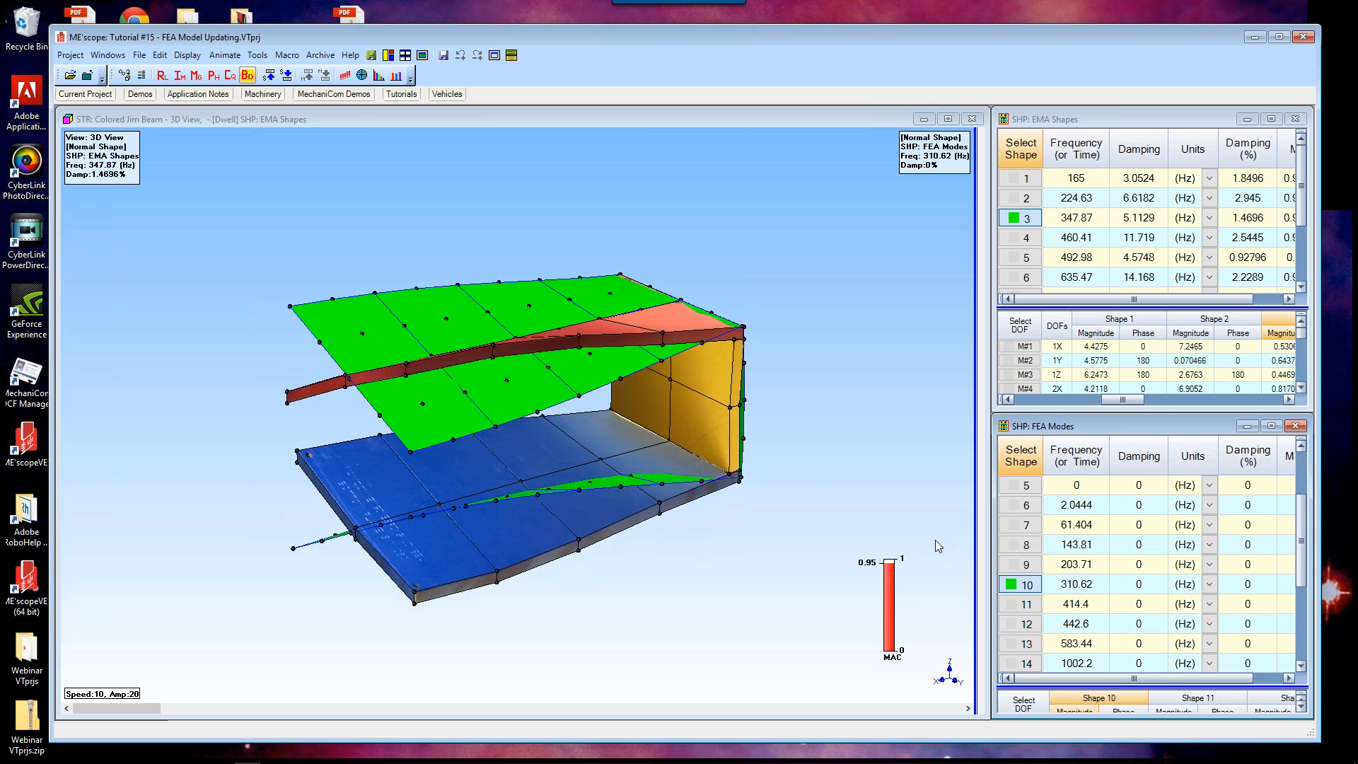
pyautogui.click(602, 126)
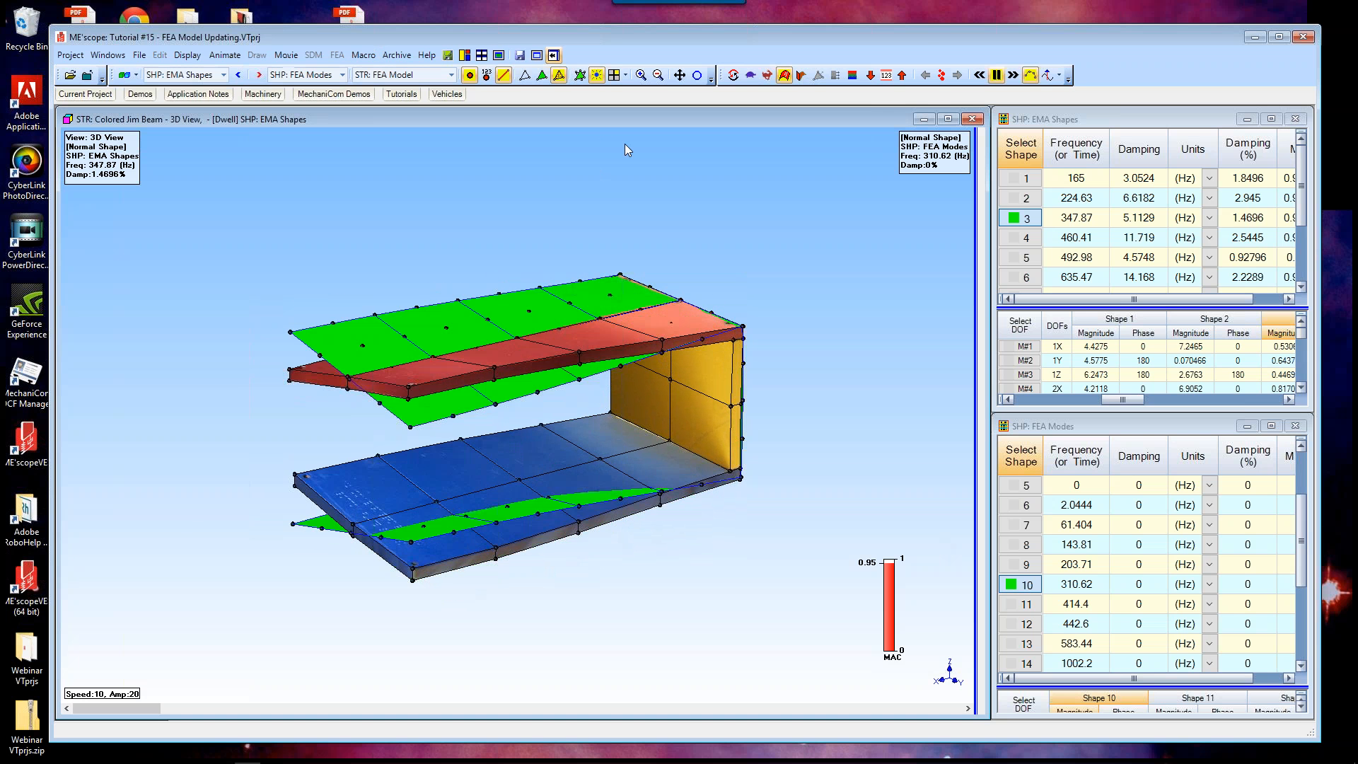
pyautogui.click(733, 74)
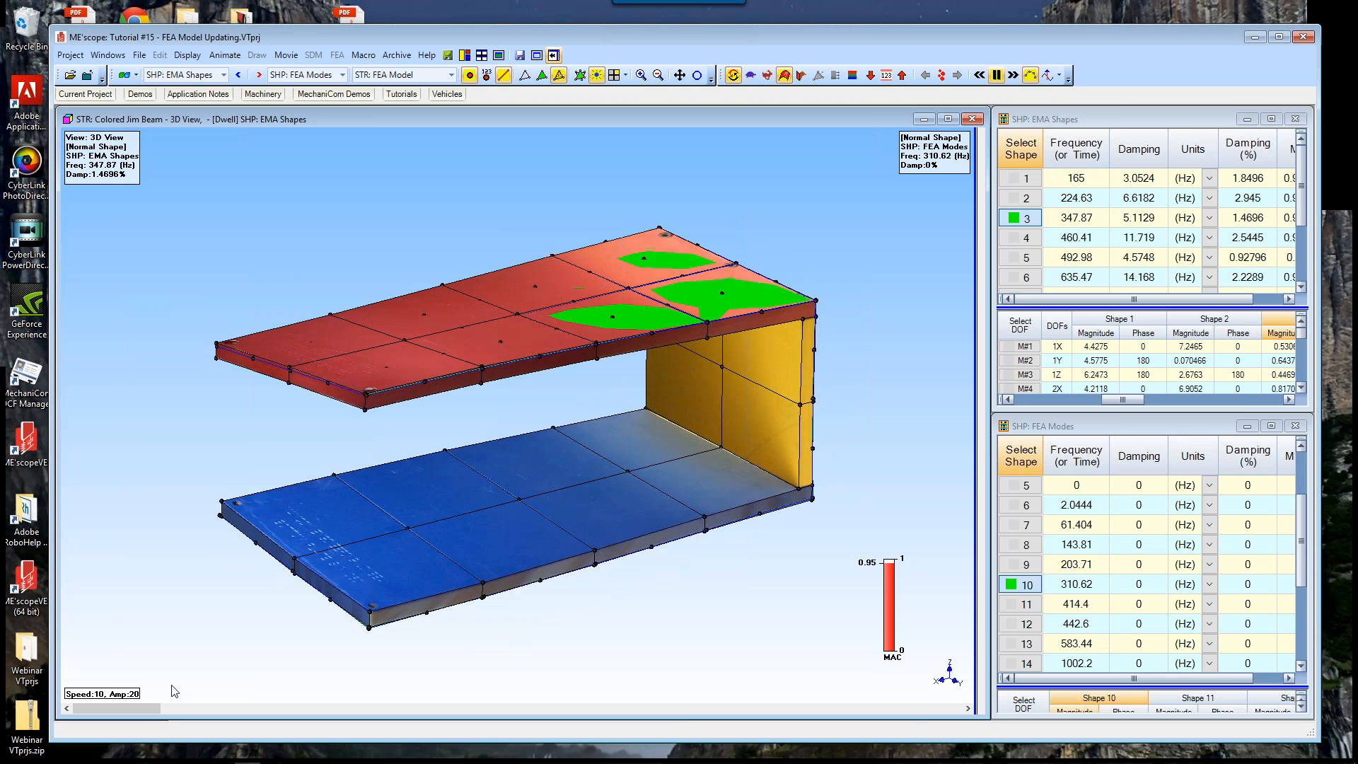
pyautogui.moveTo(269, 711); pyautogui.dragTo(963, 713)
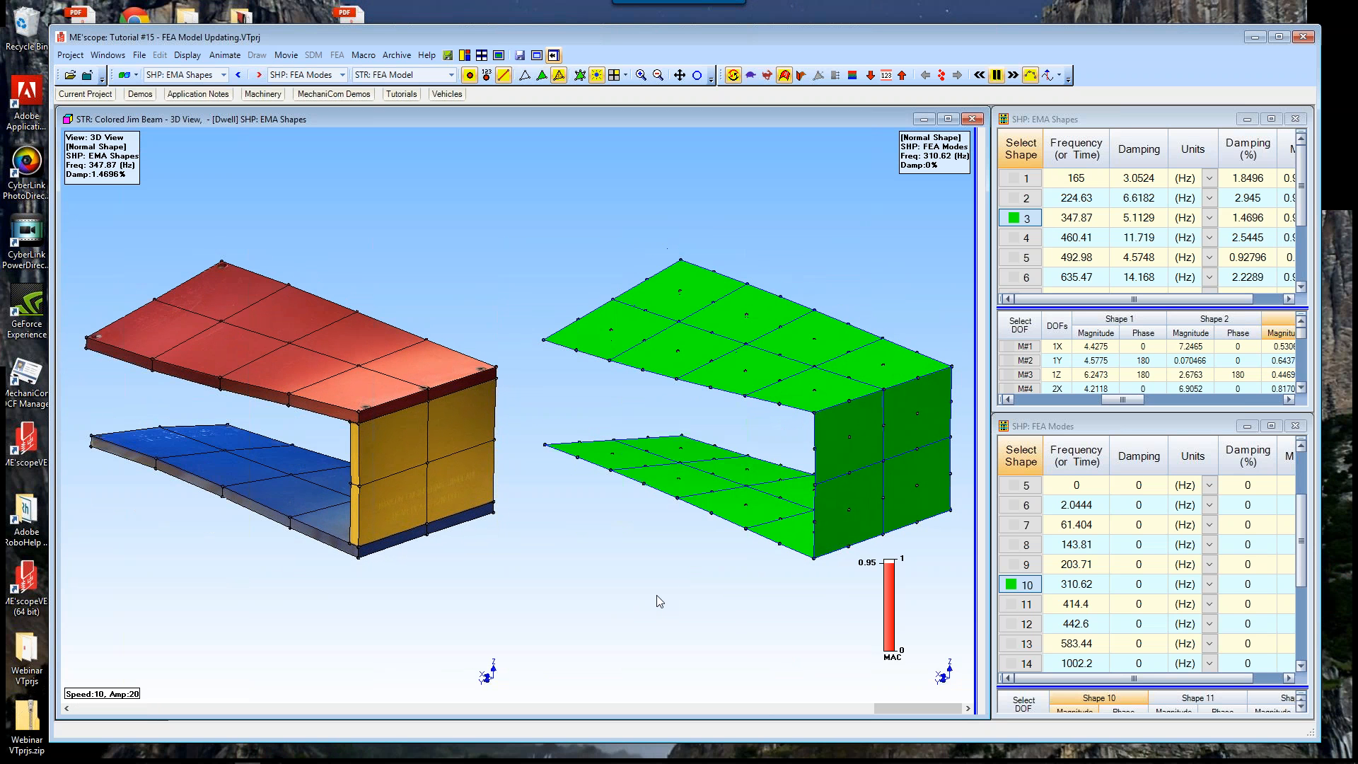
# Step: End the shape animation and switch the Colored Jim Beam structure to draw mode
pyautogui.rightClick(524, 207)
pyautogui.moveTo(566, 248)
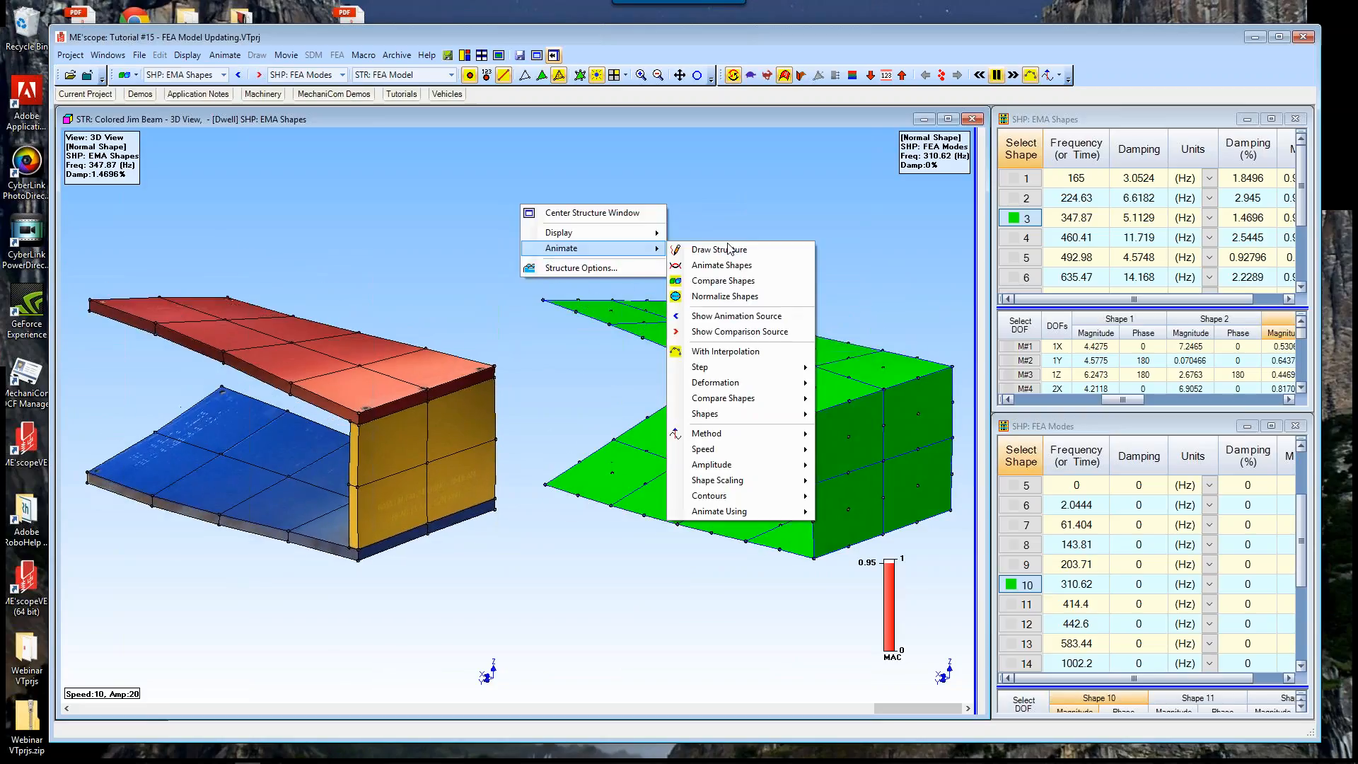
pyautogui.click(721, 250)
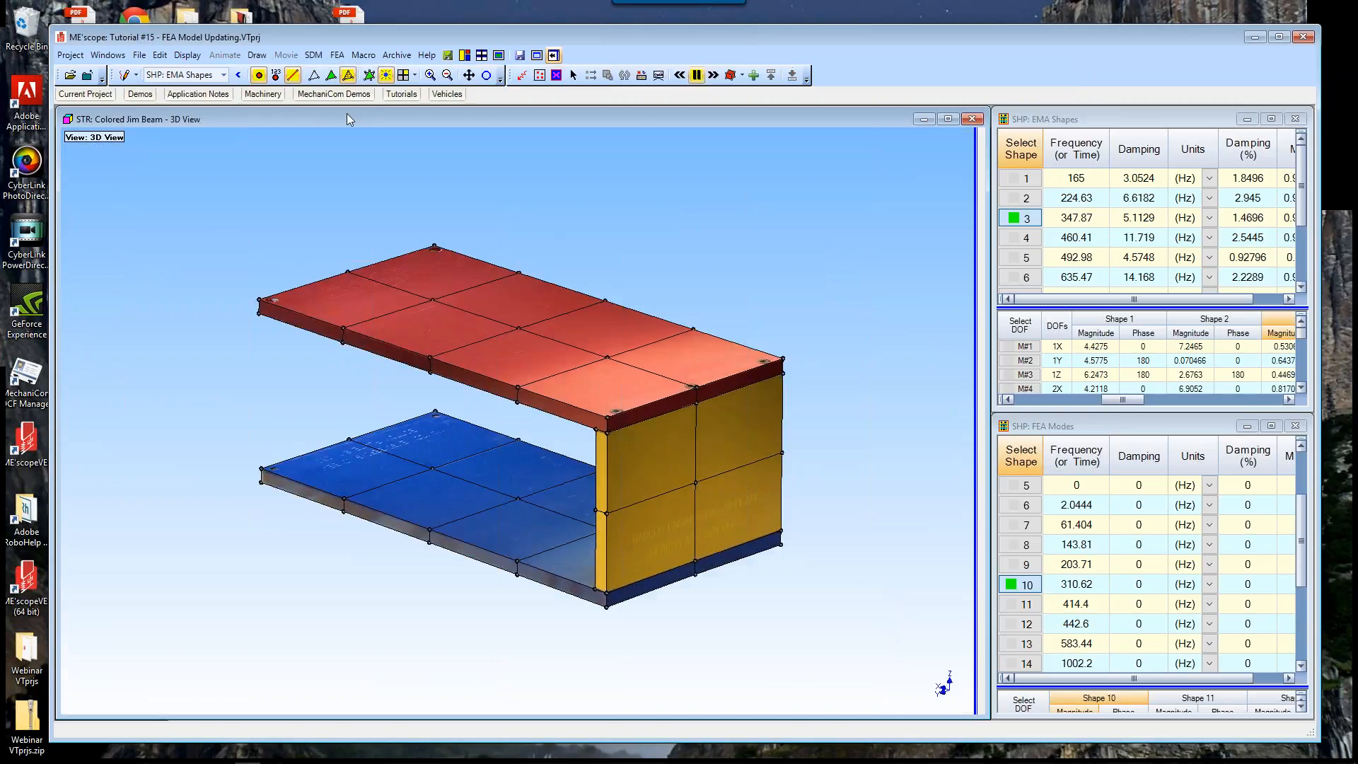
pyautogui.click(329, 53)
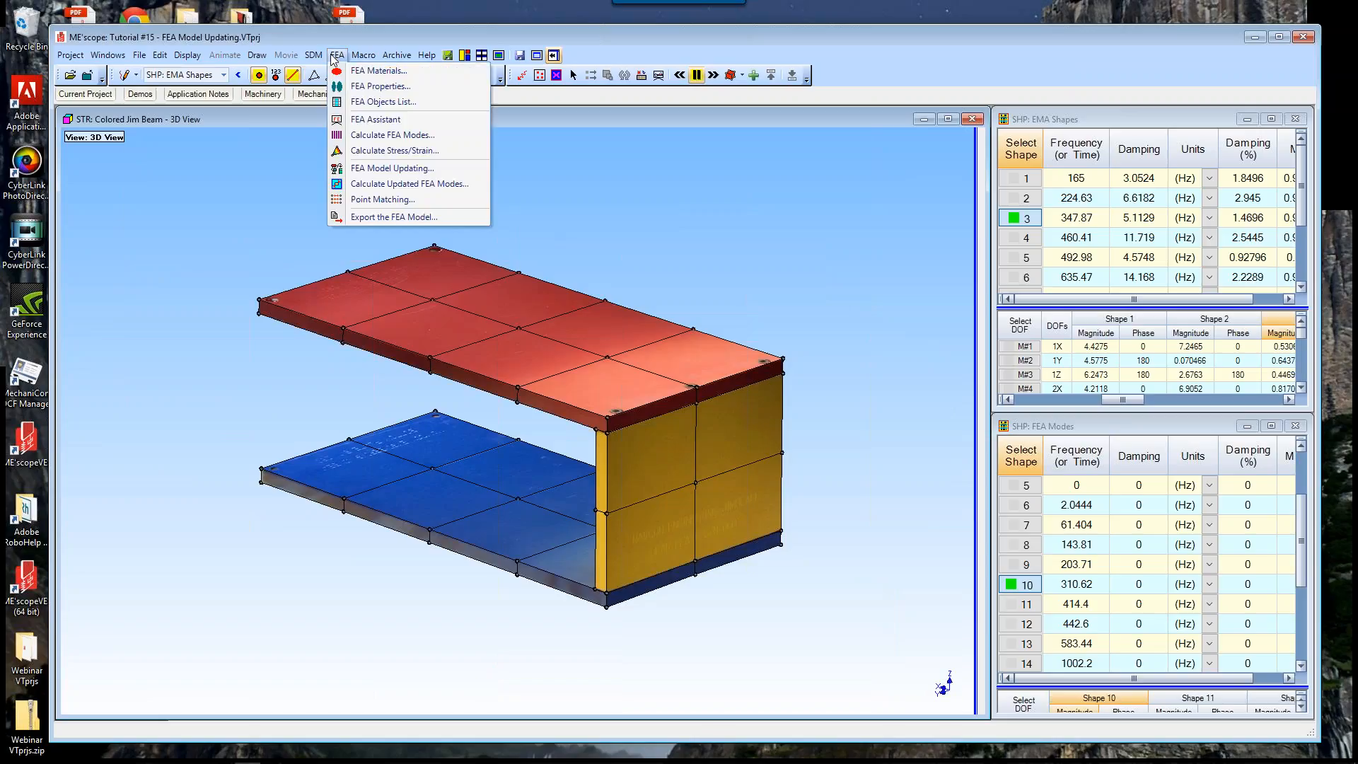
pyautogui.click(264, 185)
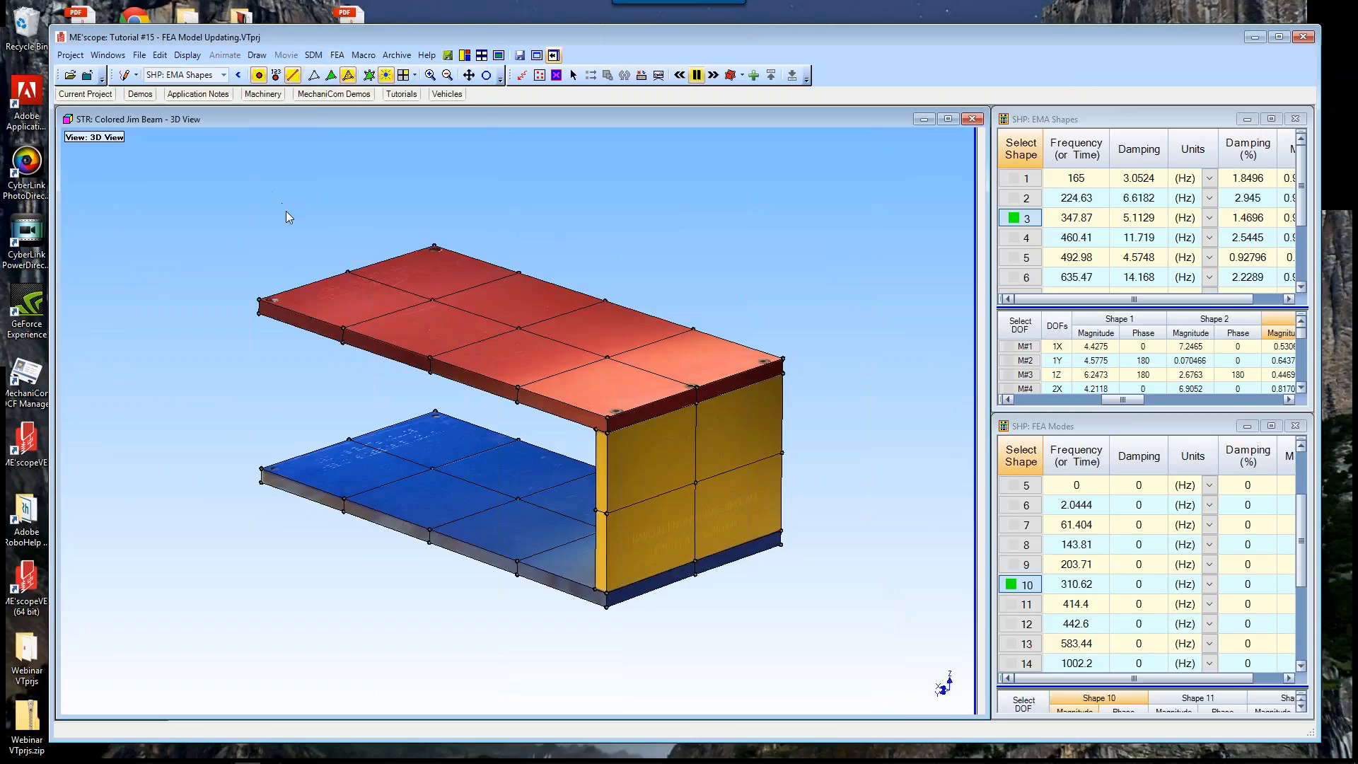
pyautogui.click(336, 56)
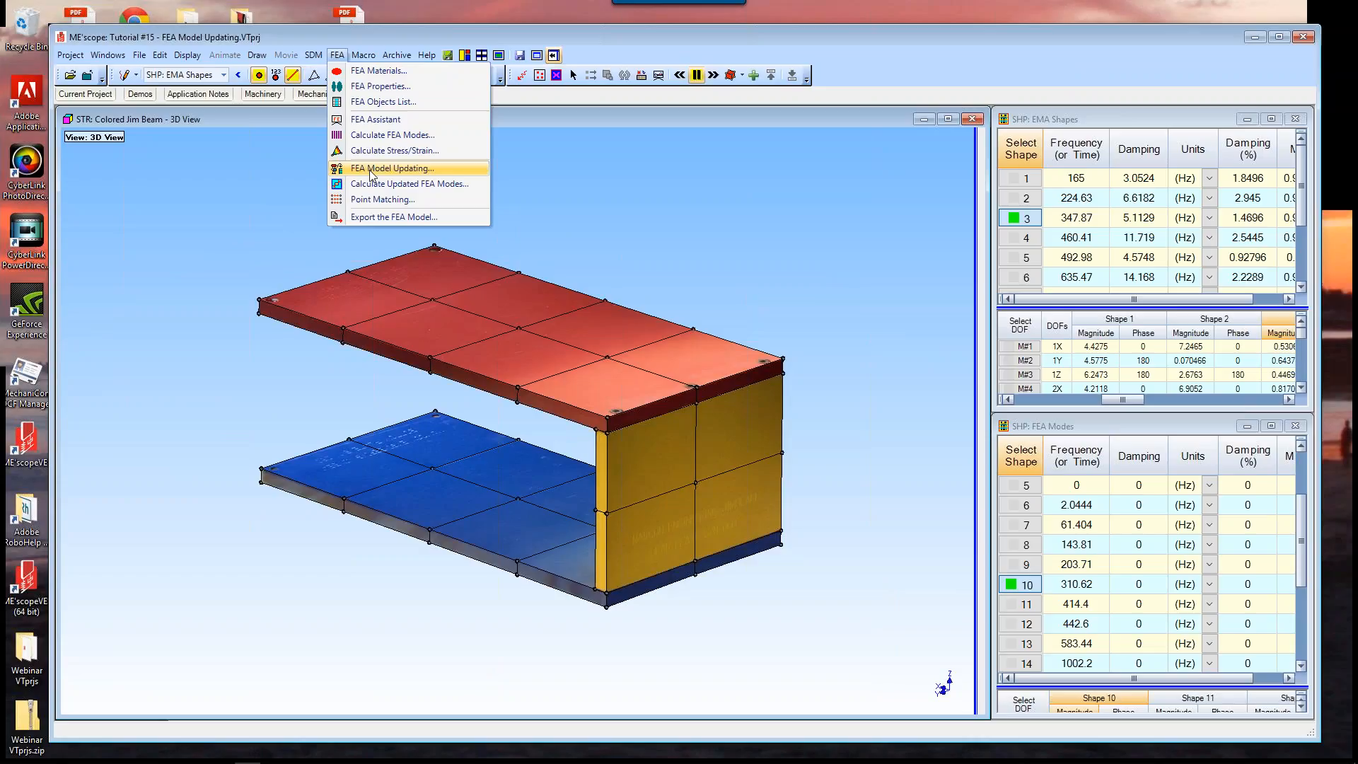
# Step: Minimize the Colored Jim Beam window, and open the project's FEA Model structure in a centered window
pyautogui.click(931, 118)
pyautogui.click(932, 117)
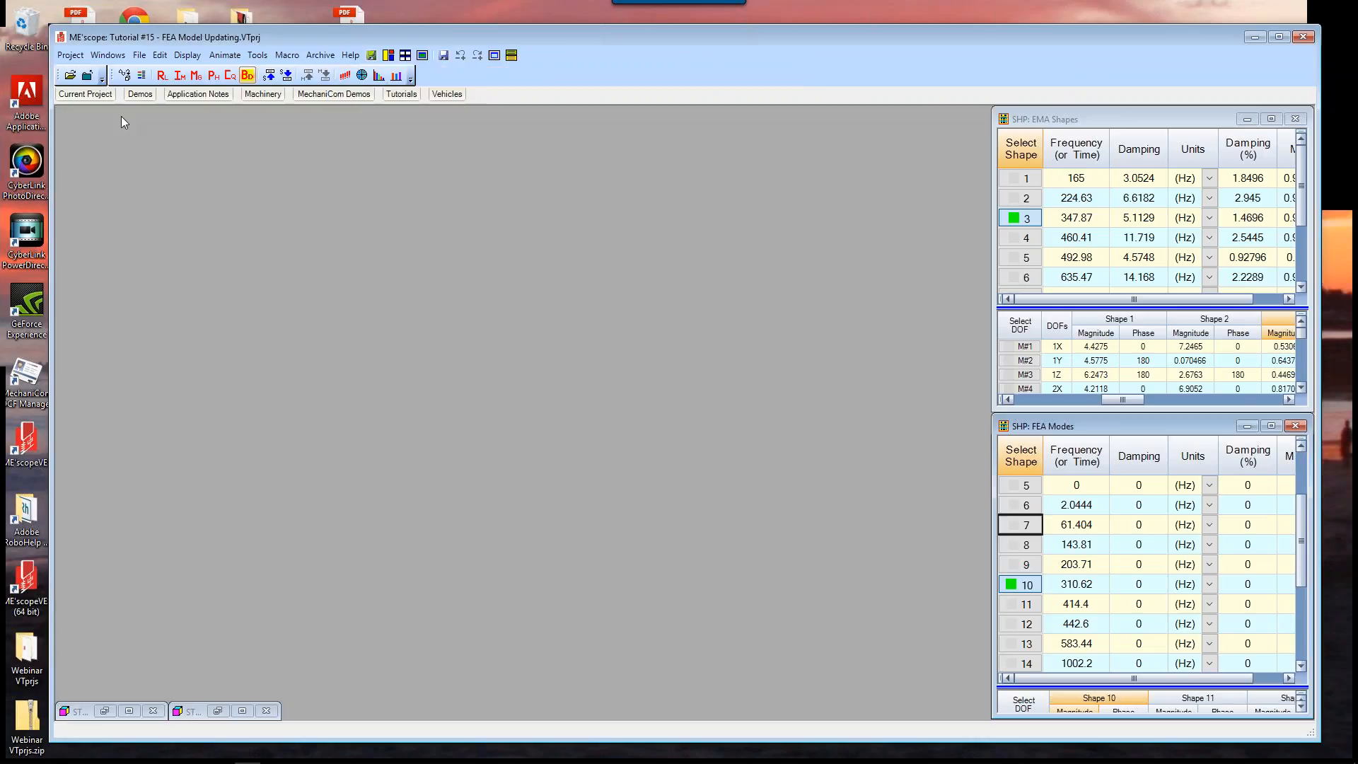
pyautogui.click(106, 95)
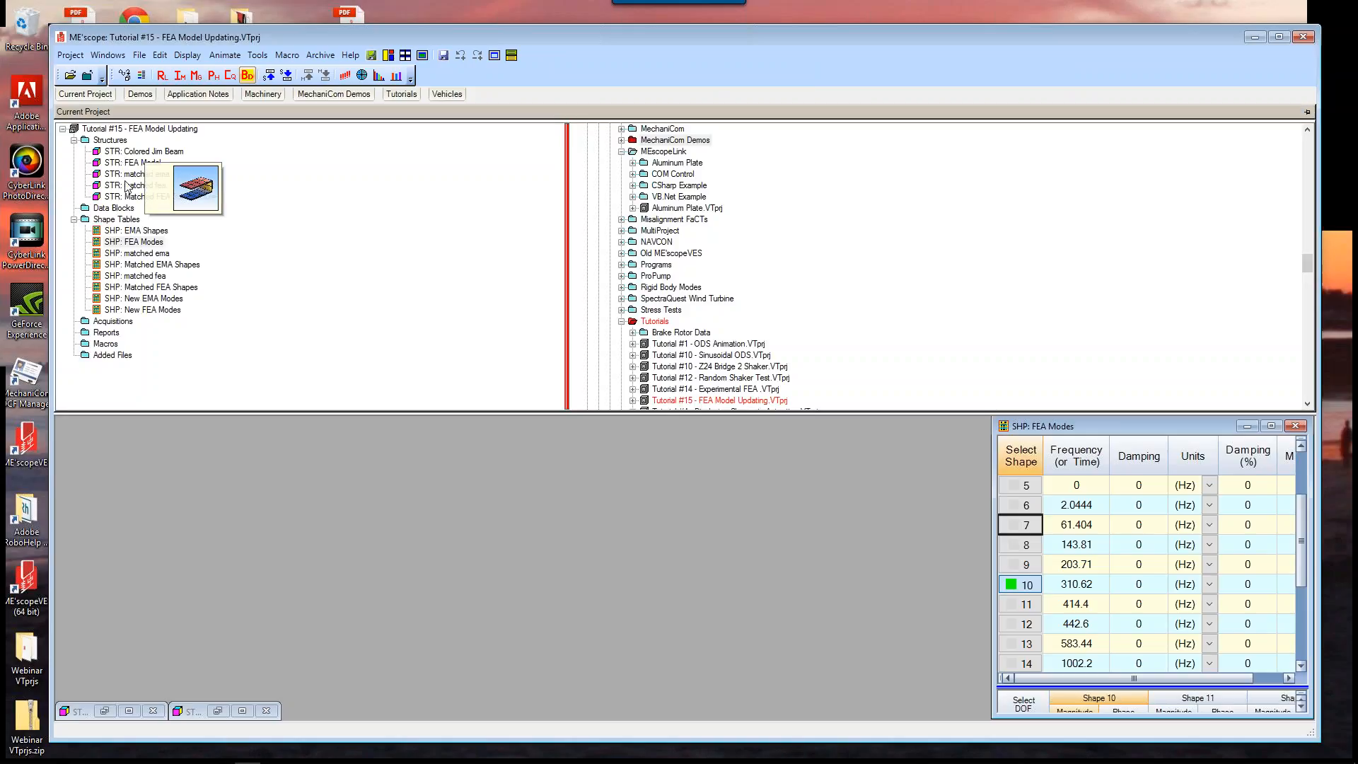
pyautogui.doubleClick(133, 164)
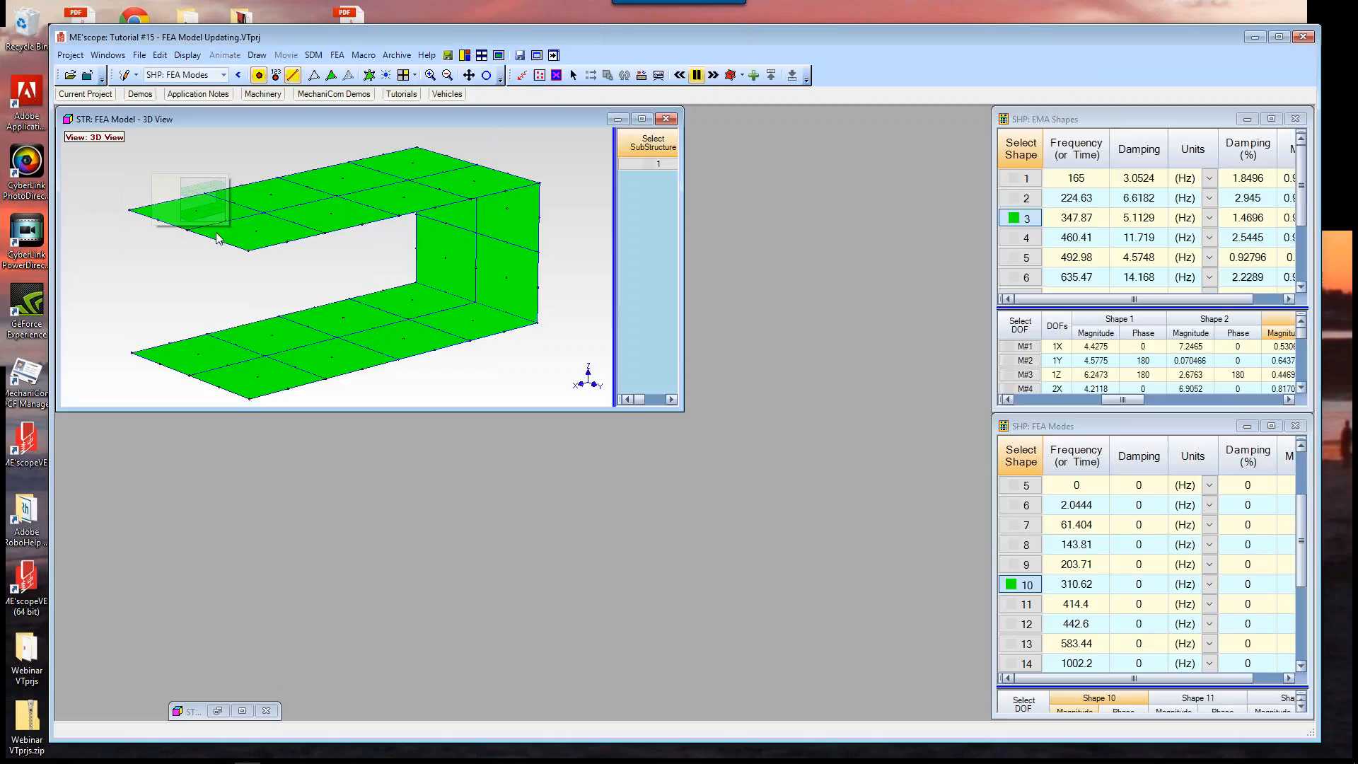
pyautogui.rightClick(363, 148)
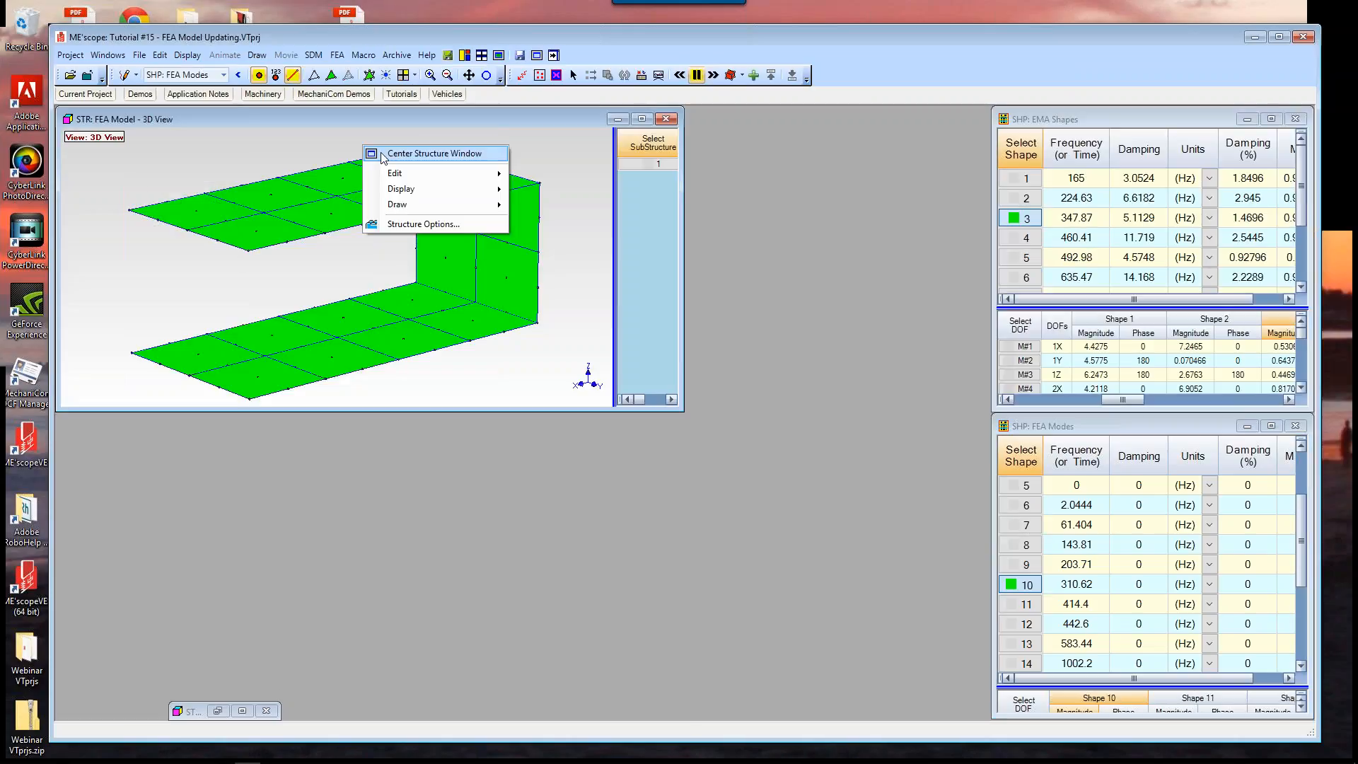
pyautogui.click(383, 155)
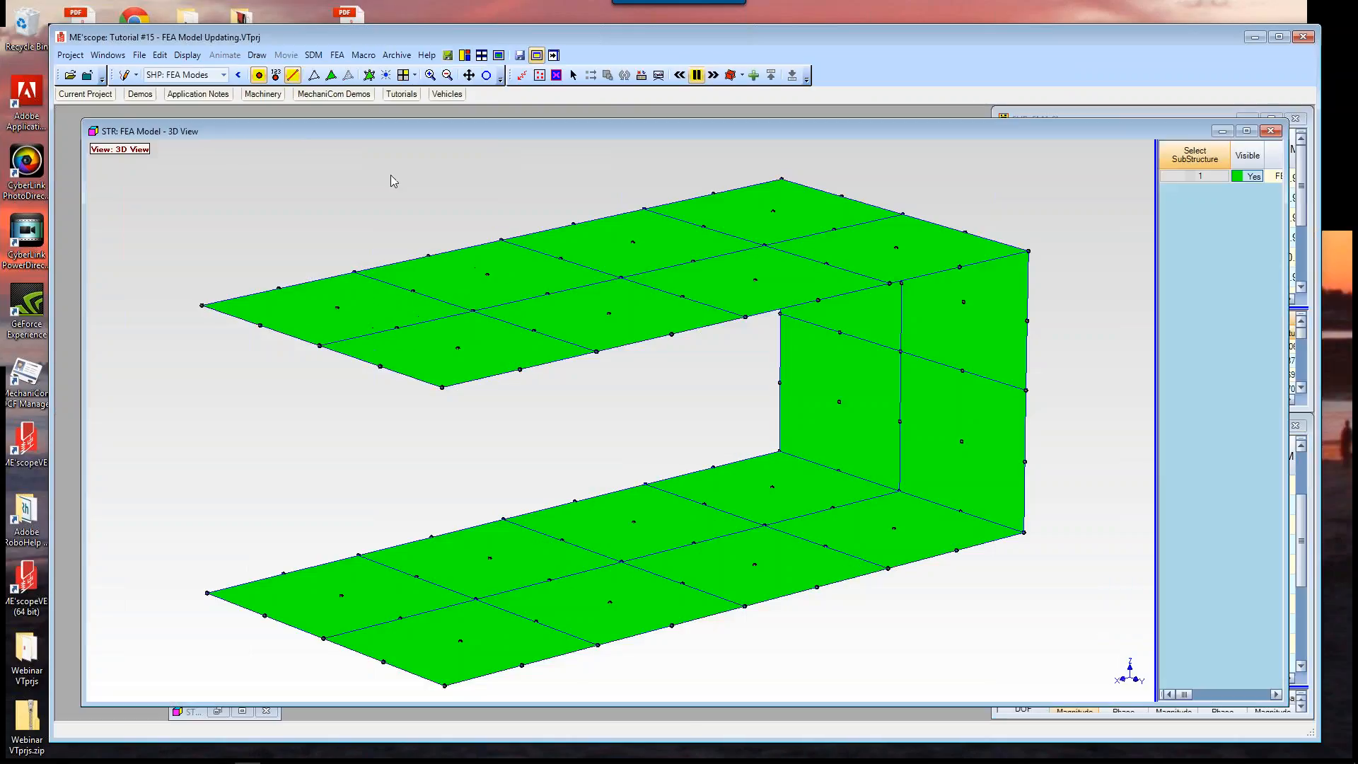
# Step: Start FEA Model Updating on the FEA Model to check which FEA objects it would use, and cancel the command
pyautogui.click(336, 55)
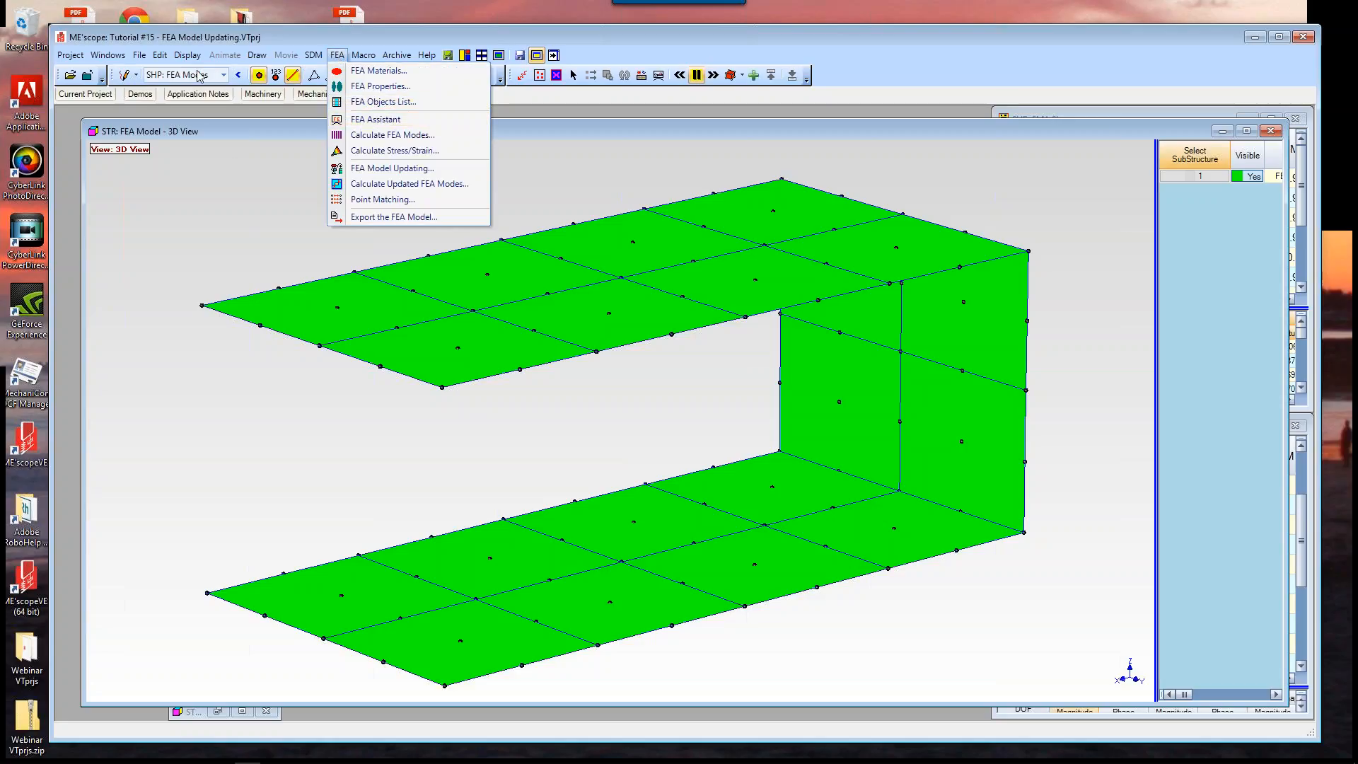
pyautogui.click(211, 169)
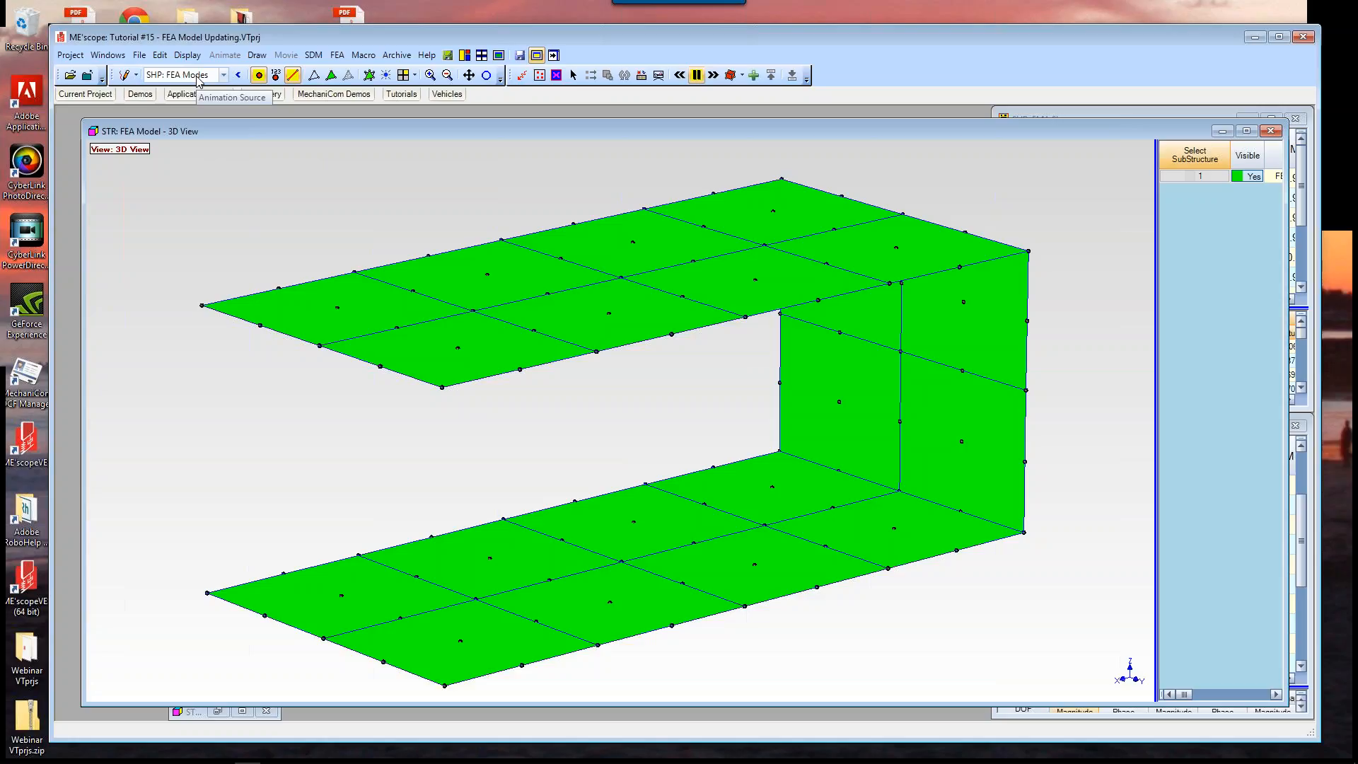
pyautogui.click(338, 59)
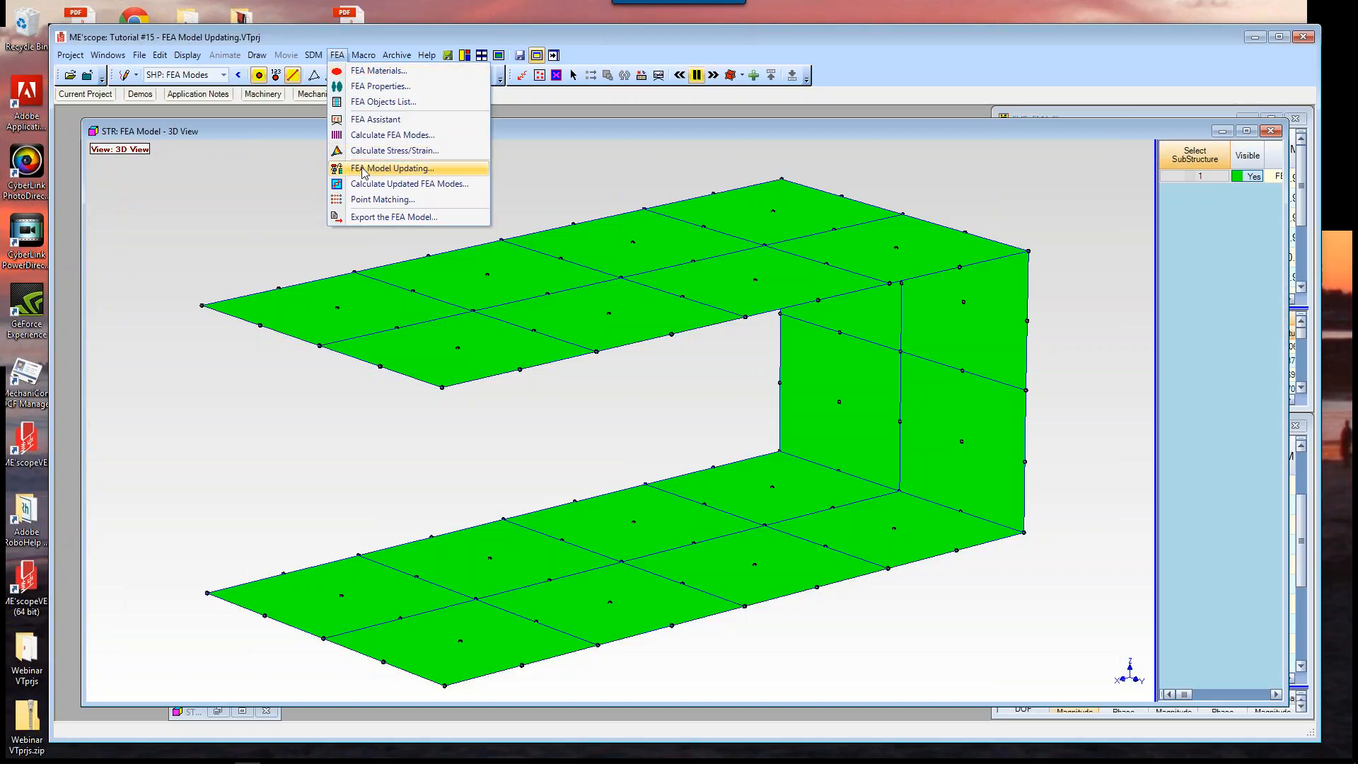
pyautogui.click(382, 168)
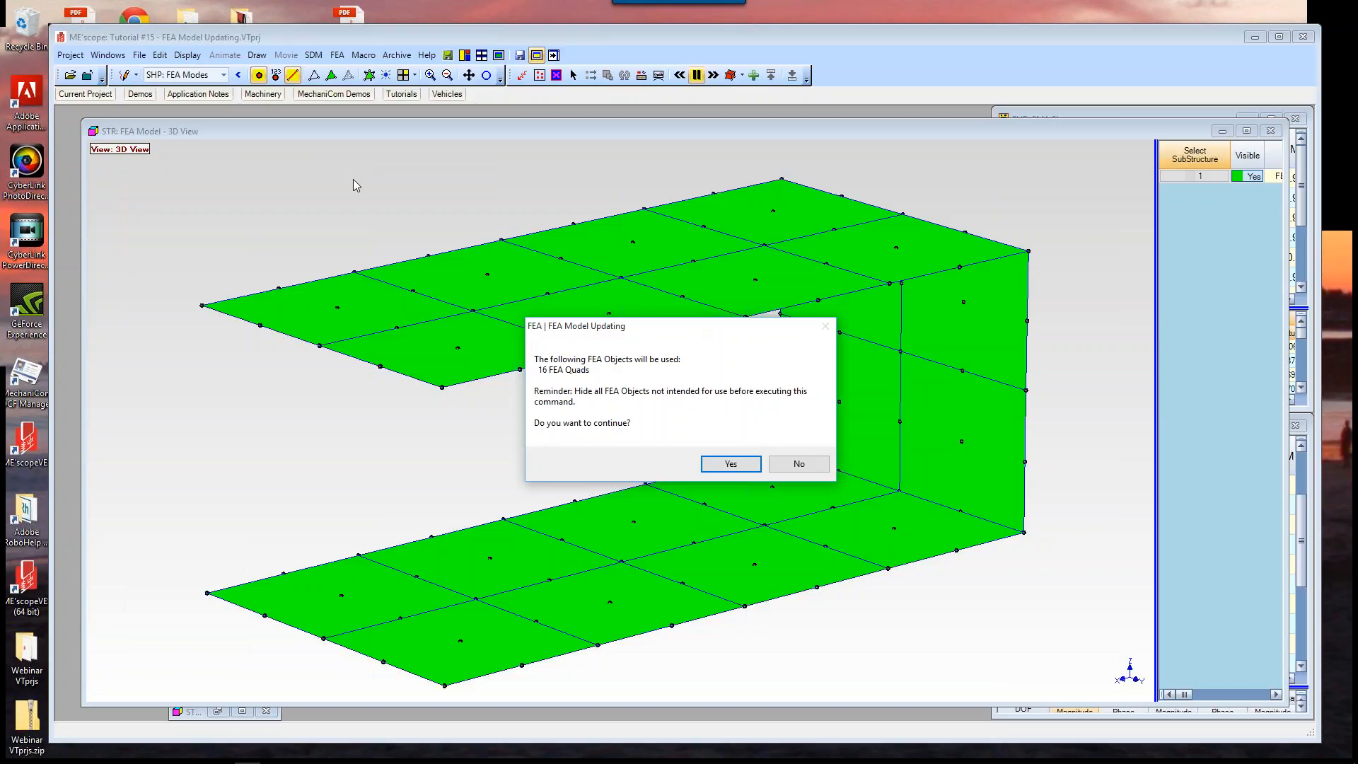
pyautogui.click(798, 464)
pyautogui.click(798, 465)
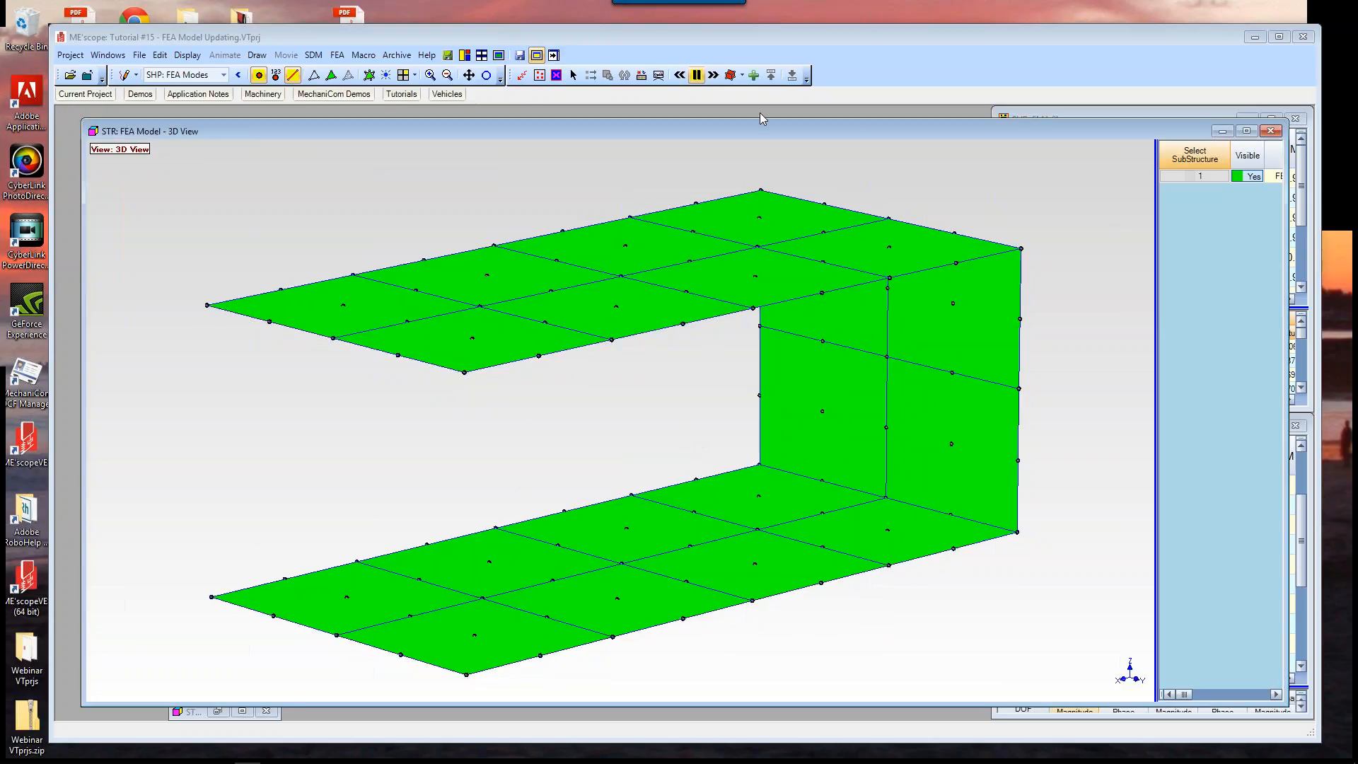
# Step: List the FEA Quads of the FEA Model, widen the spreadsheet, and examine which quads are set visible and their properties
pyautogui.click(742, 76)
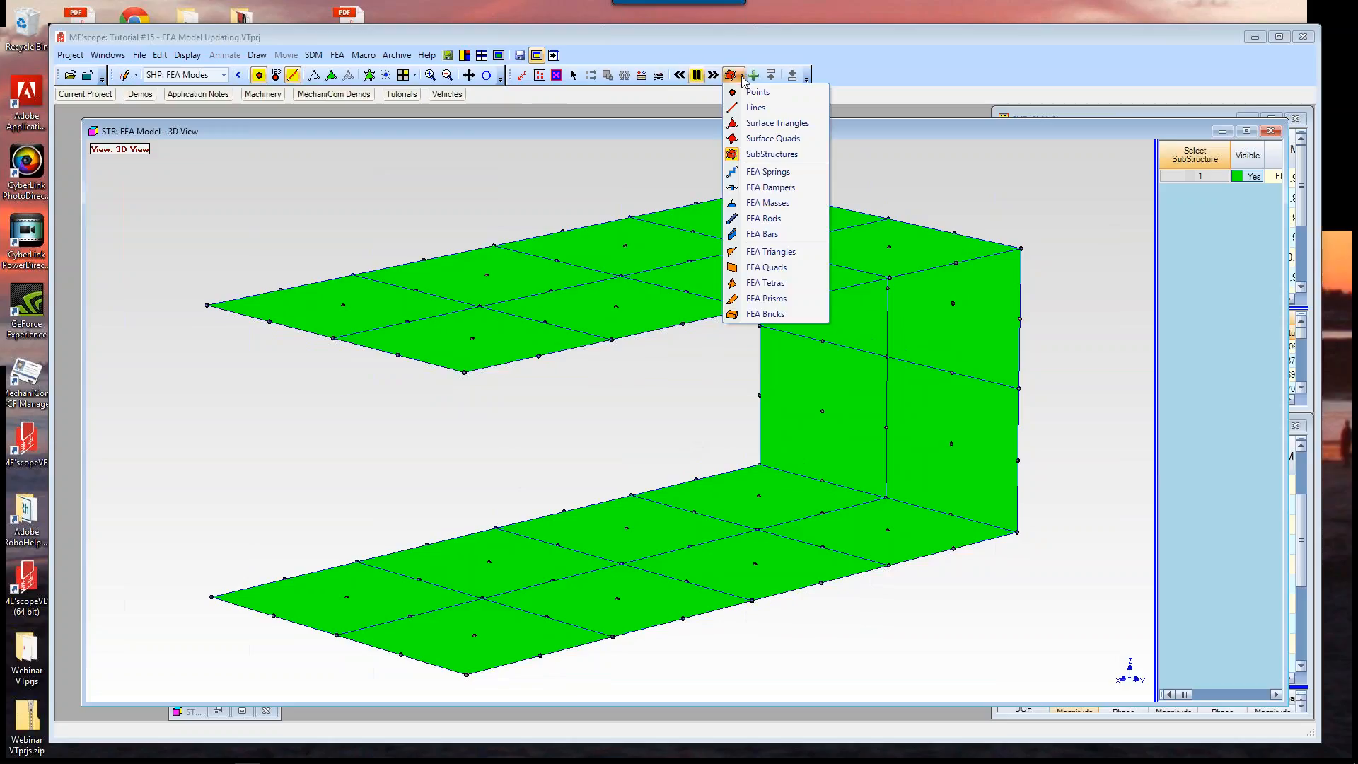
pyautogui.click(744, 268)
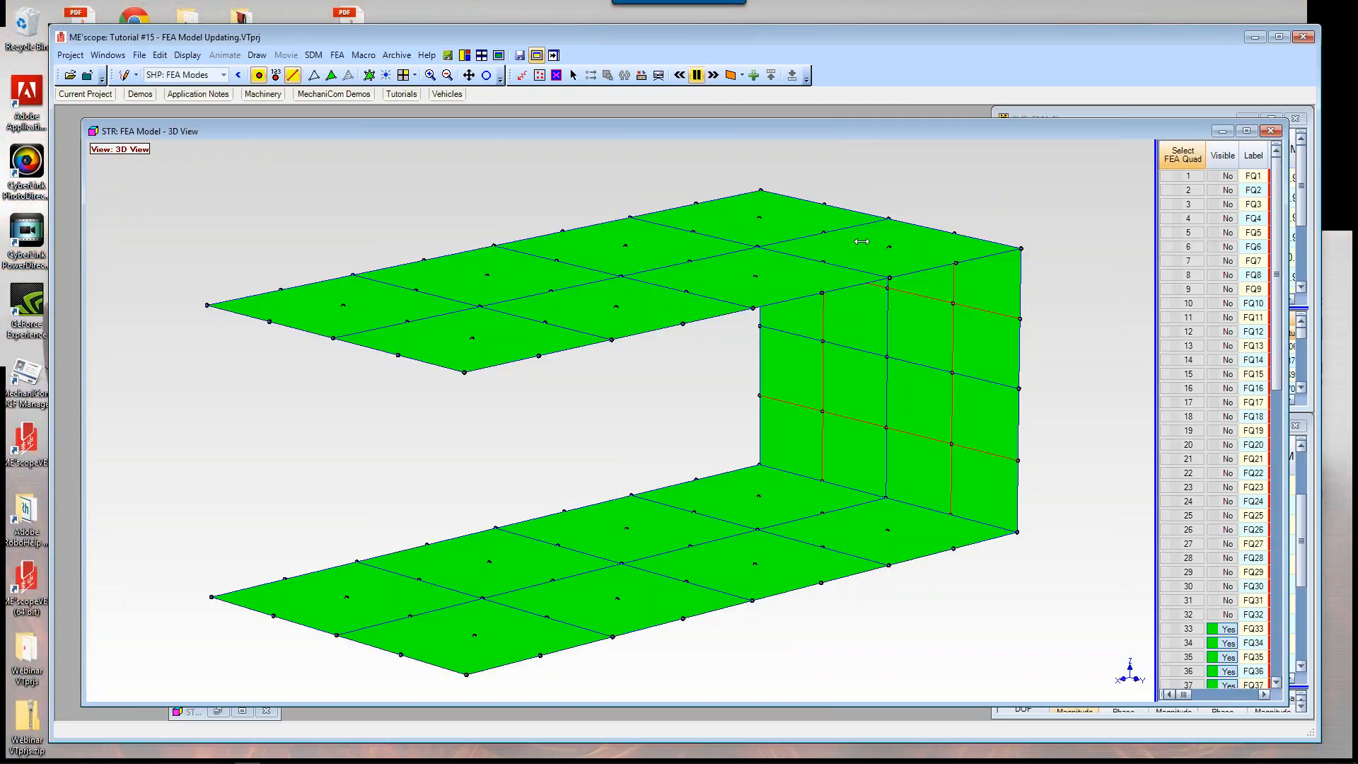
pyautogui.moveTo(862, 242); pyautogui.dragTo(863, 241)
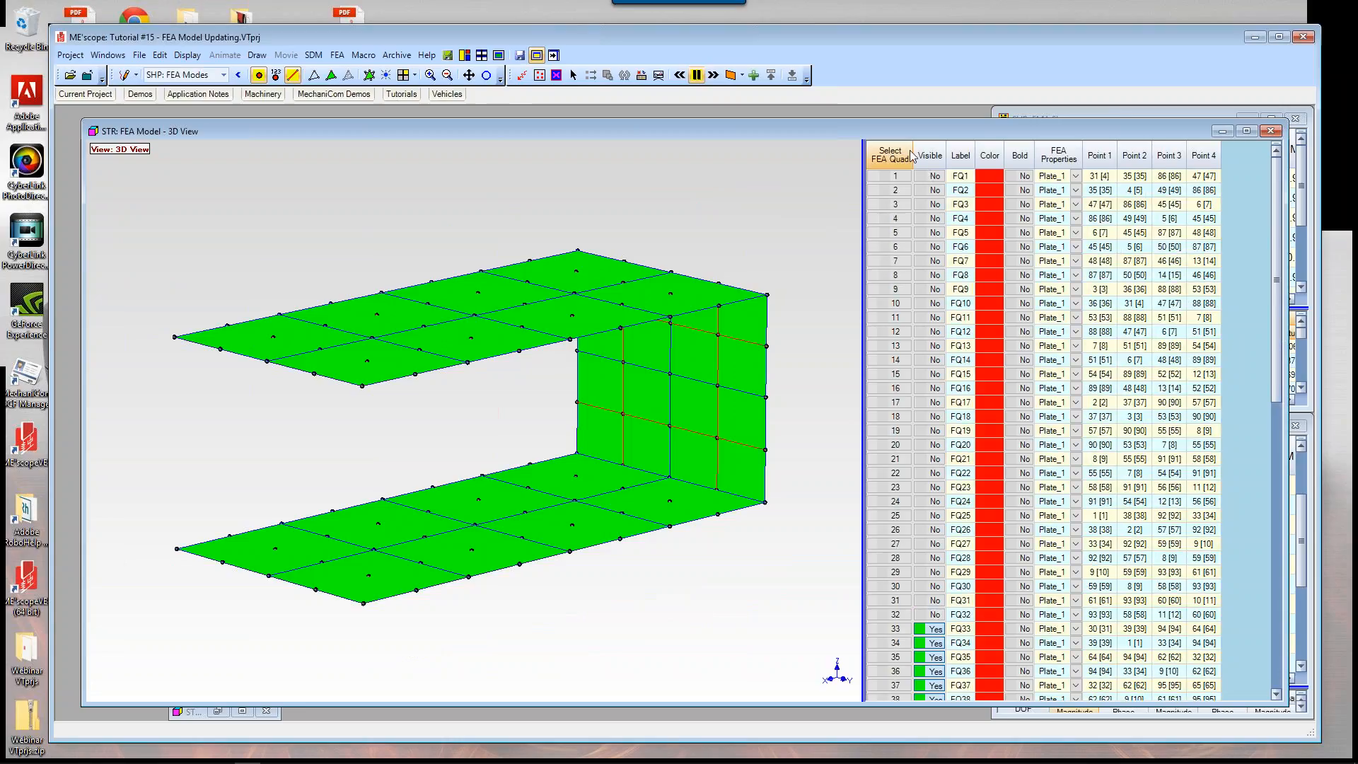
pyautogui.scroll(-1, 924, 170)
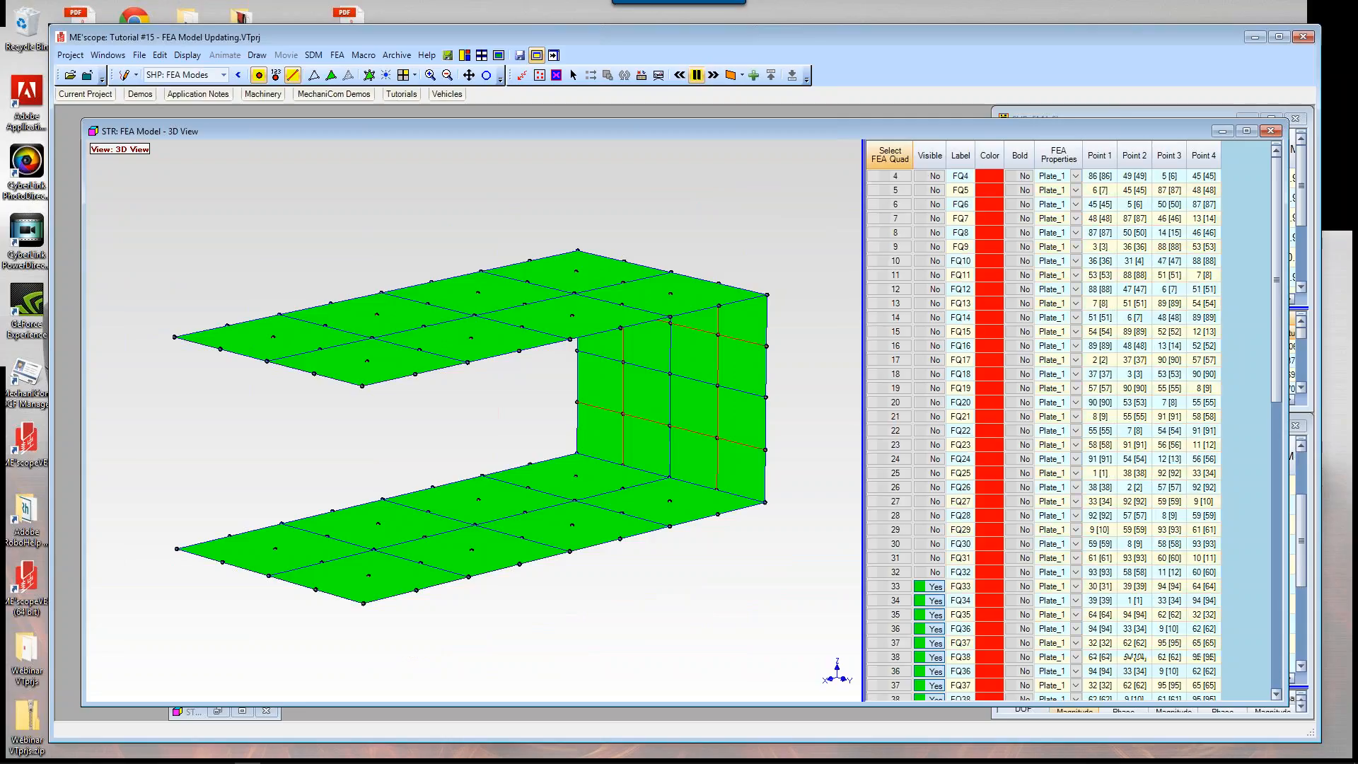
pyautogui.moveTo(1279, 385); pyautogui.dragTo(1286, 467)
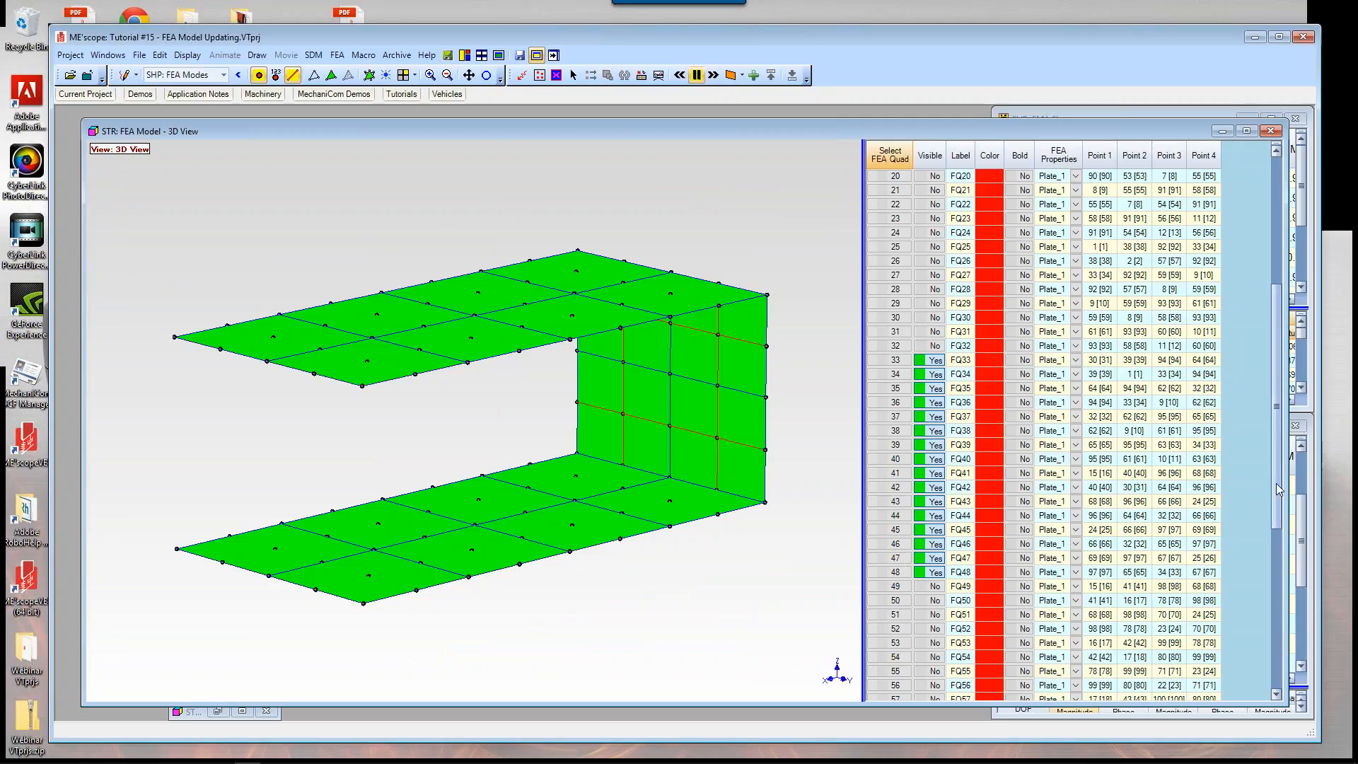
# Step: Highlight FEA Quads 33 through 48 on the model, examine where they lie from another angle, and clear the selection
pyautogui.moveTo(1276, 483)
pyautogui.mouseDown()
pyautogui.moveTo(1265, 627)
pyautogui.moveTo(1291, 477)
pyautogui.mouseUp()
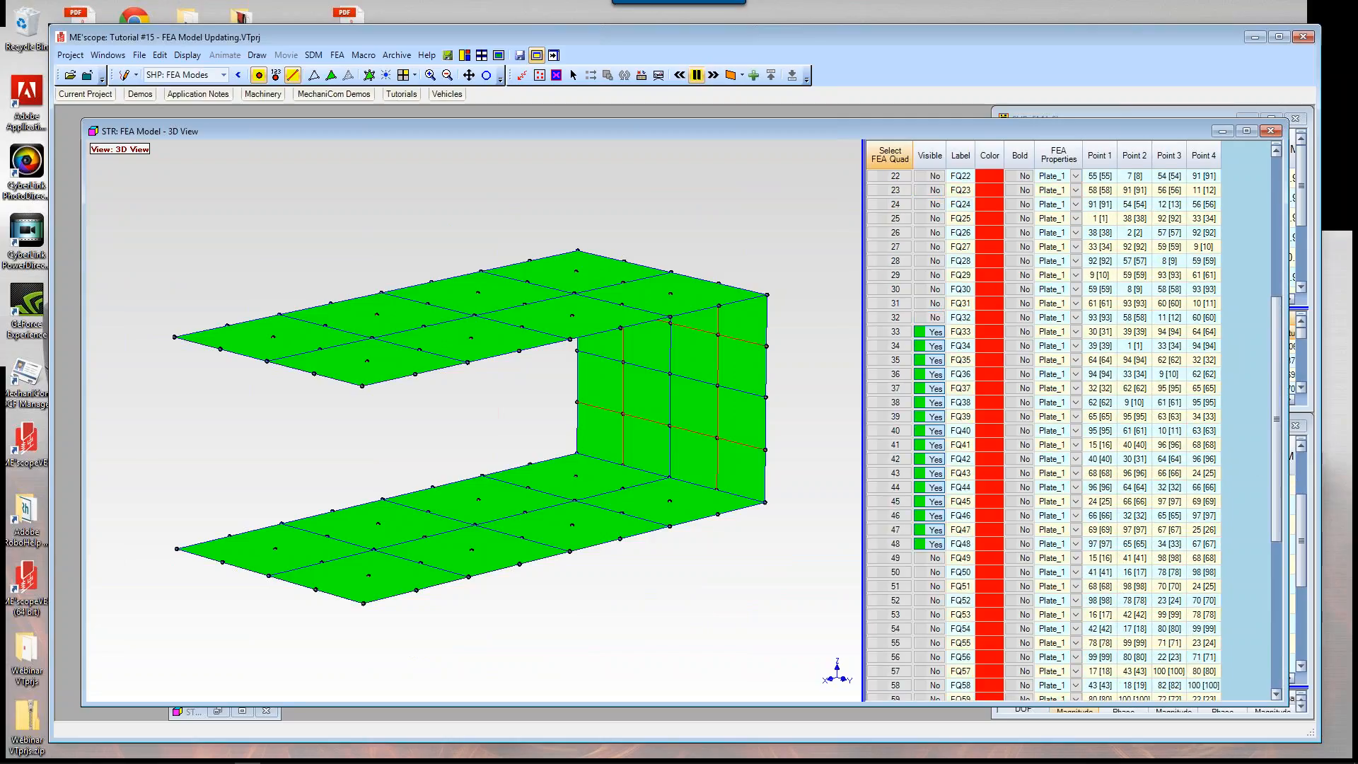
pyautogui.click(896, 332)
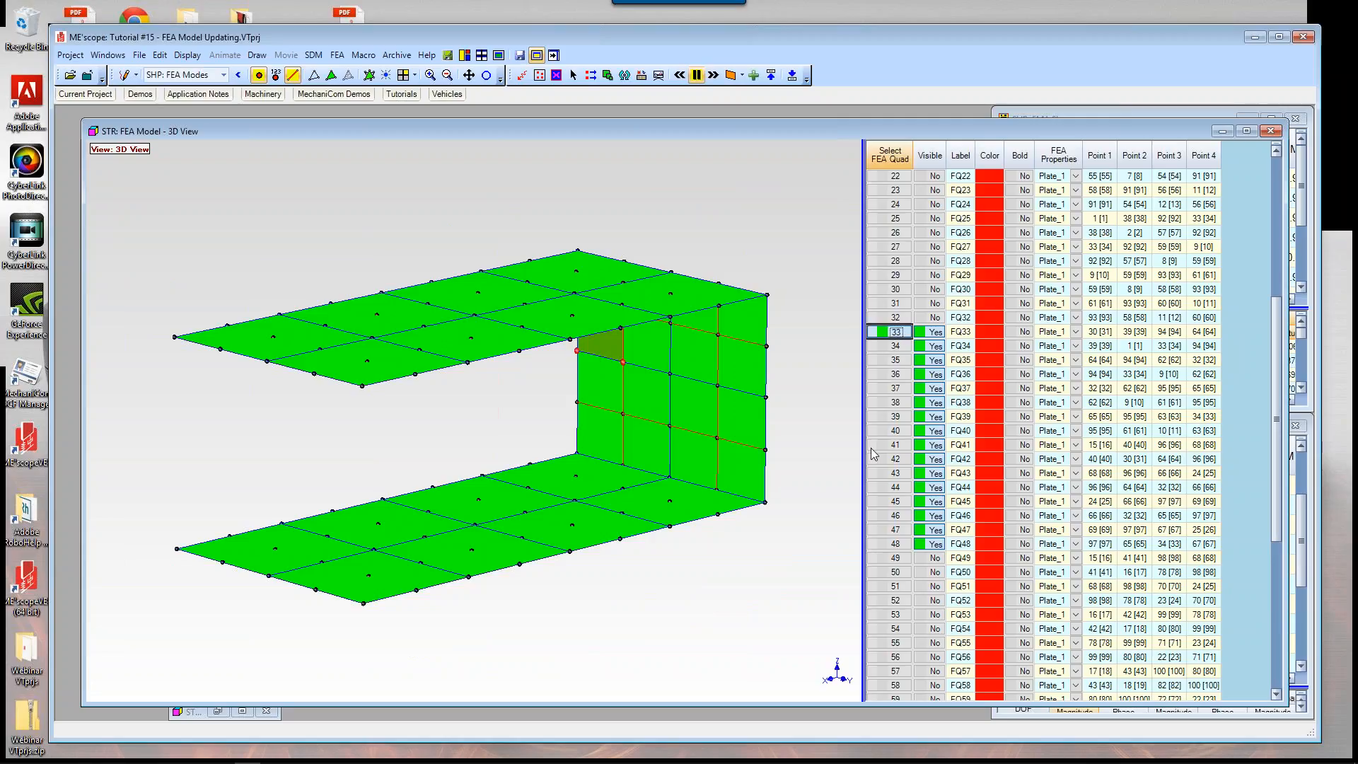
pyautogui.click(893, 544)
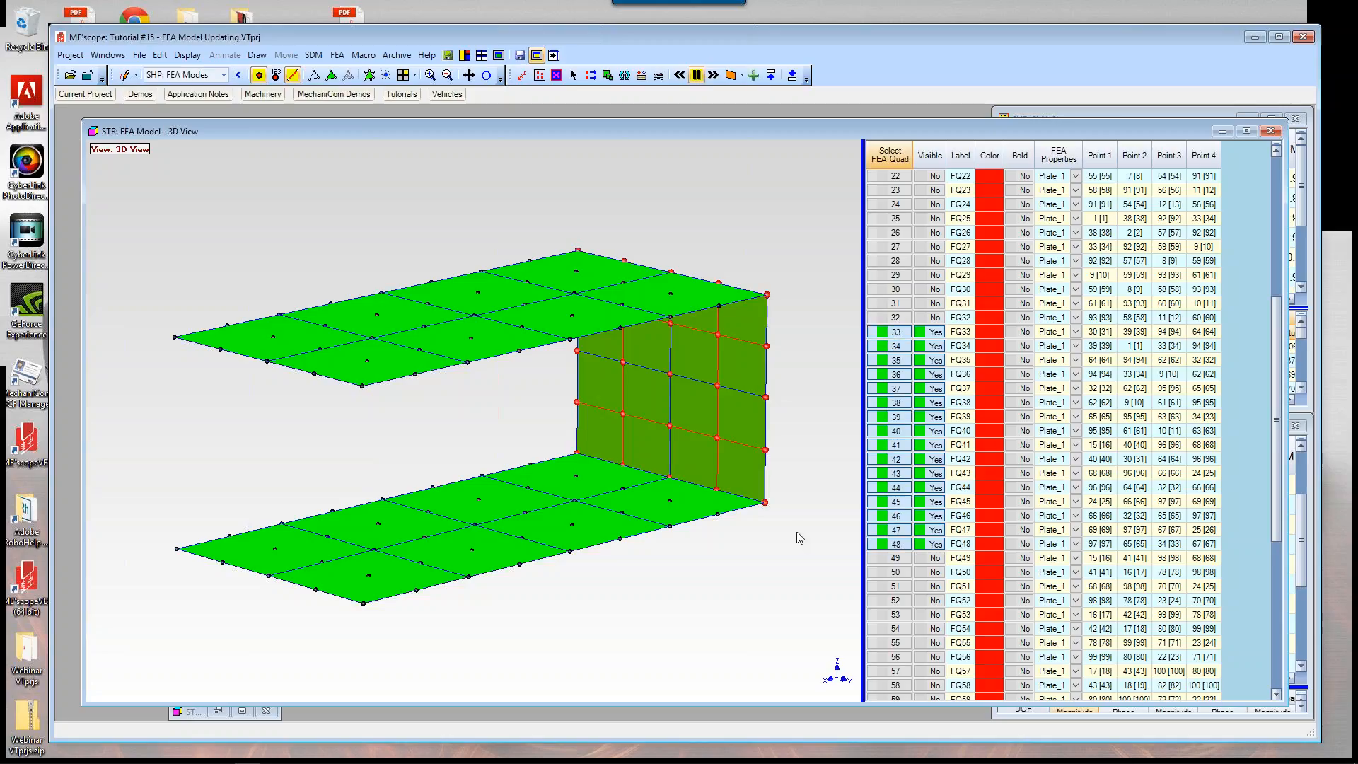
pyautogui.moveTo(798, 538); pyautogui.dragTo(638, 527)
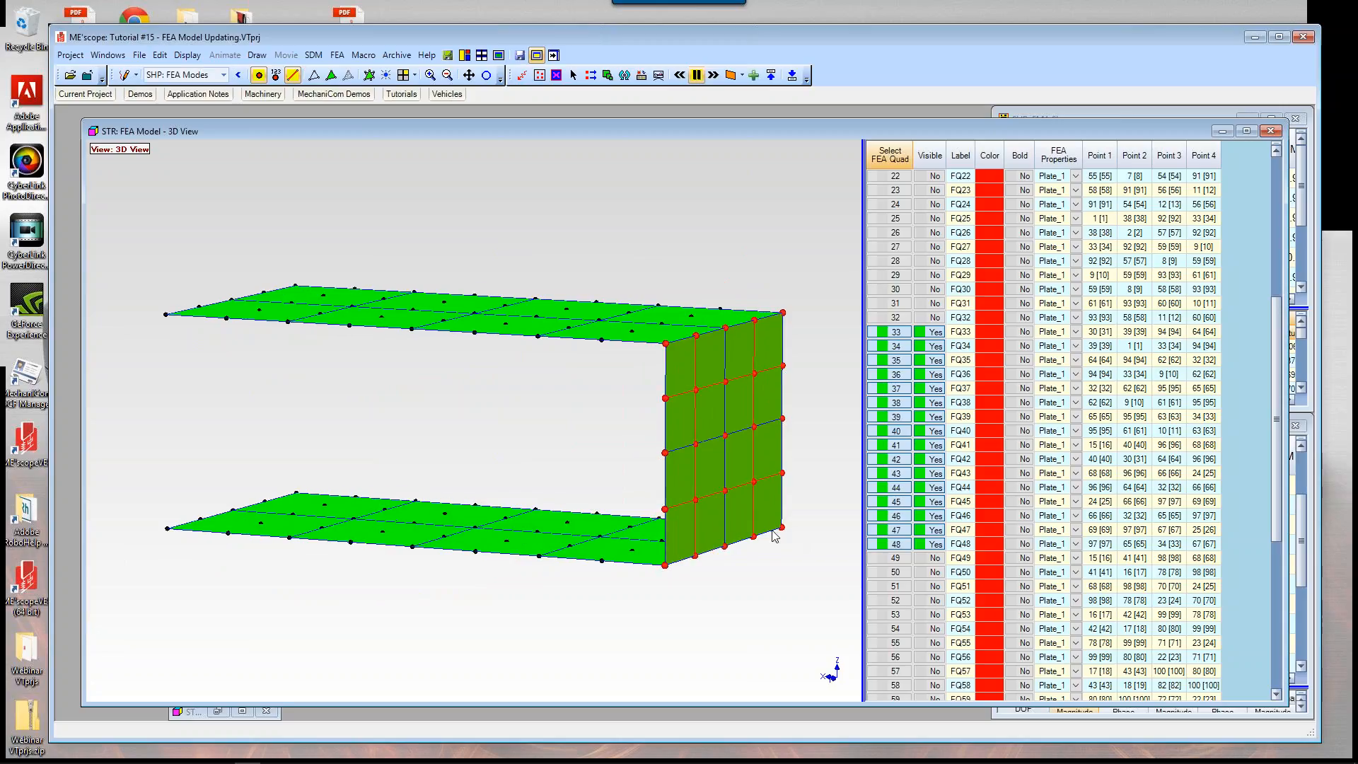
pyautogui.moveTo(772, 531); pyautogui.dragTo(774, 530)
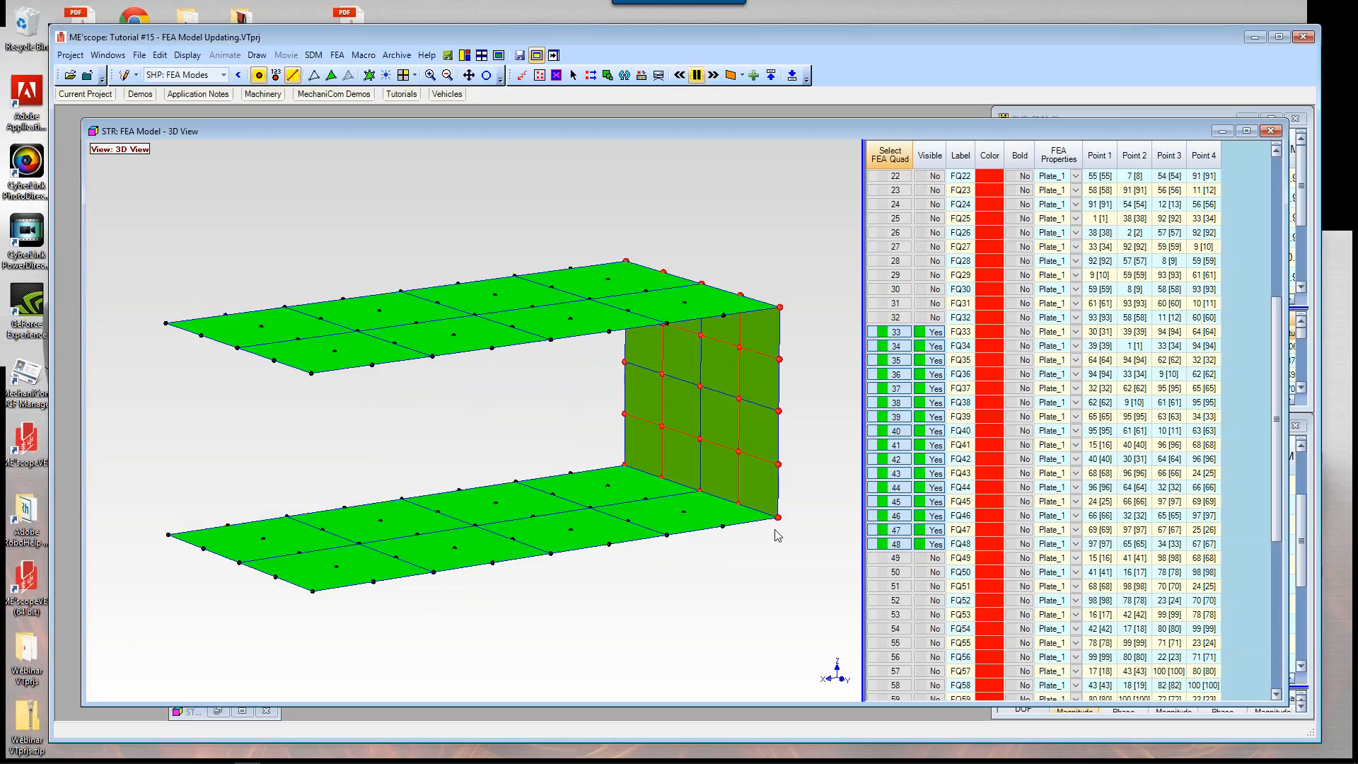
pyautogui.click(888, 159)
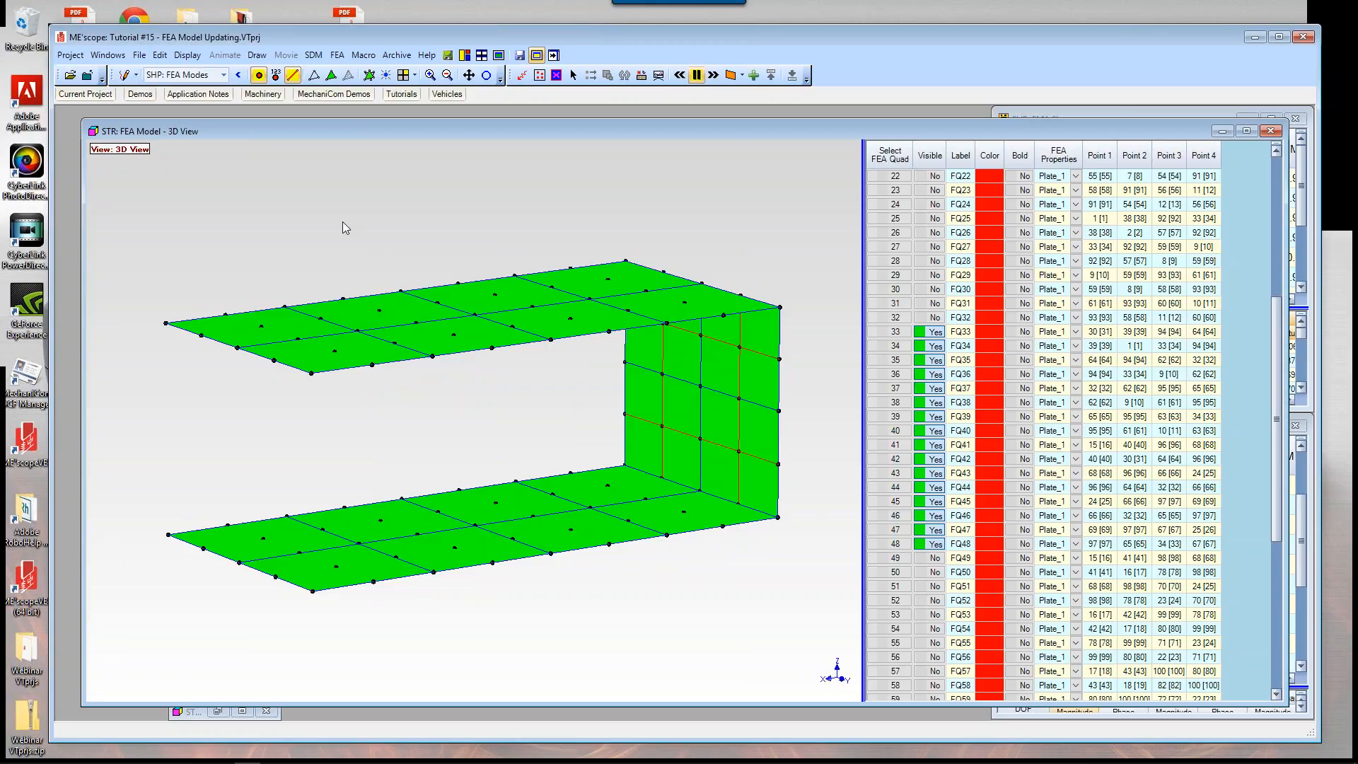
# Step: Start FEA Model Updating with FEA Modes as the FEA shapes and EMA Shapes as the EMA shapes, un-selecting all shapes in both tables
pyautogui.click(338, 55)
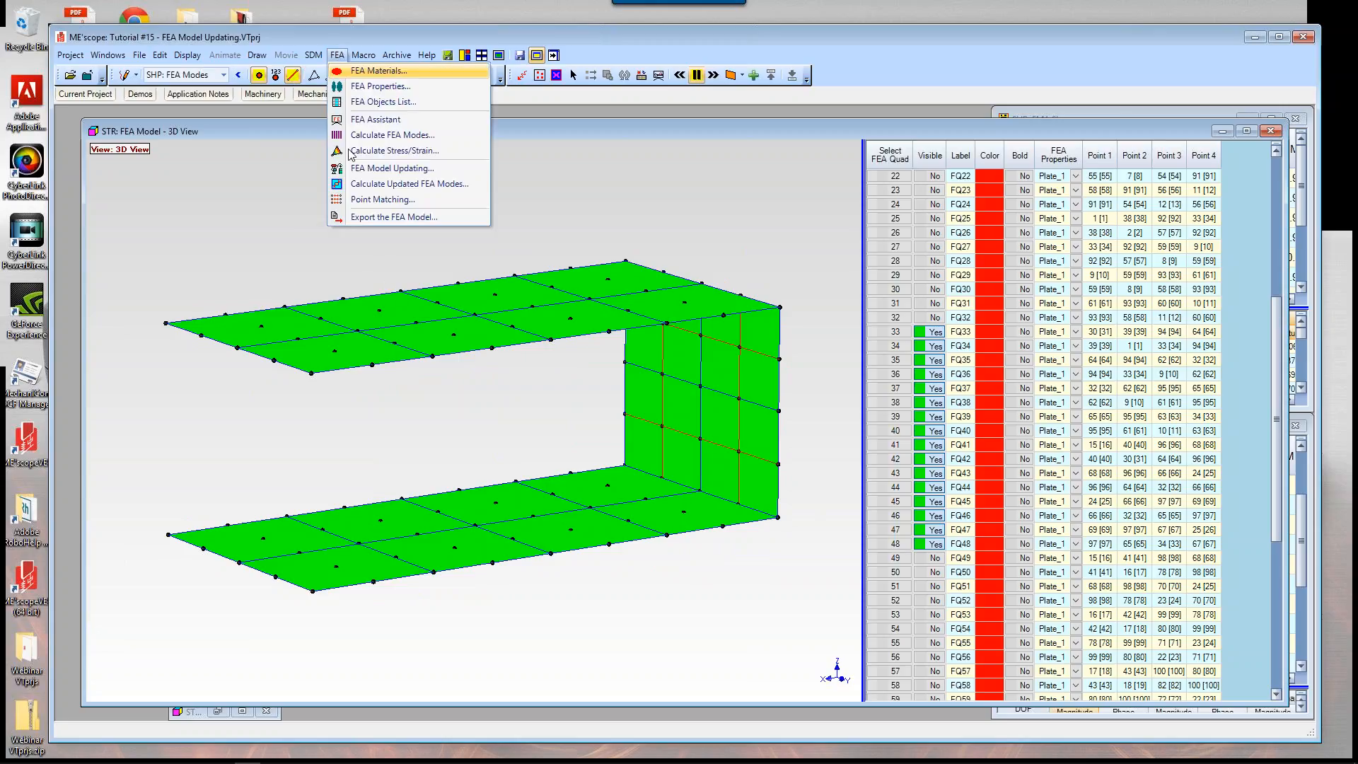
pyautogui.click(356, 168)
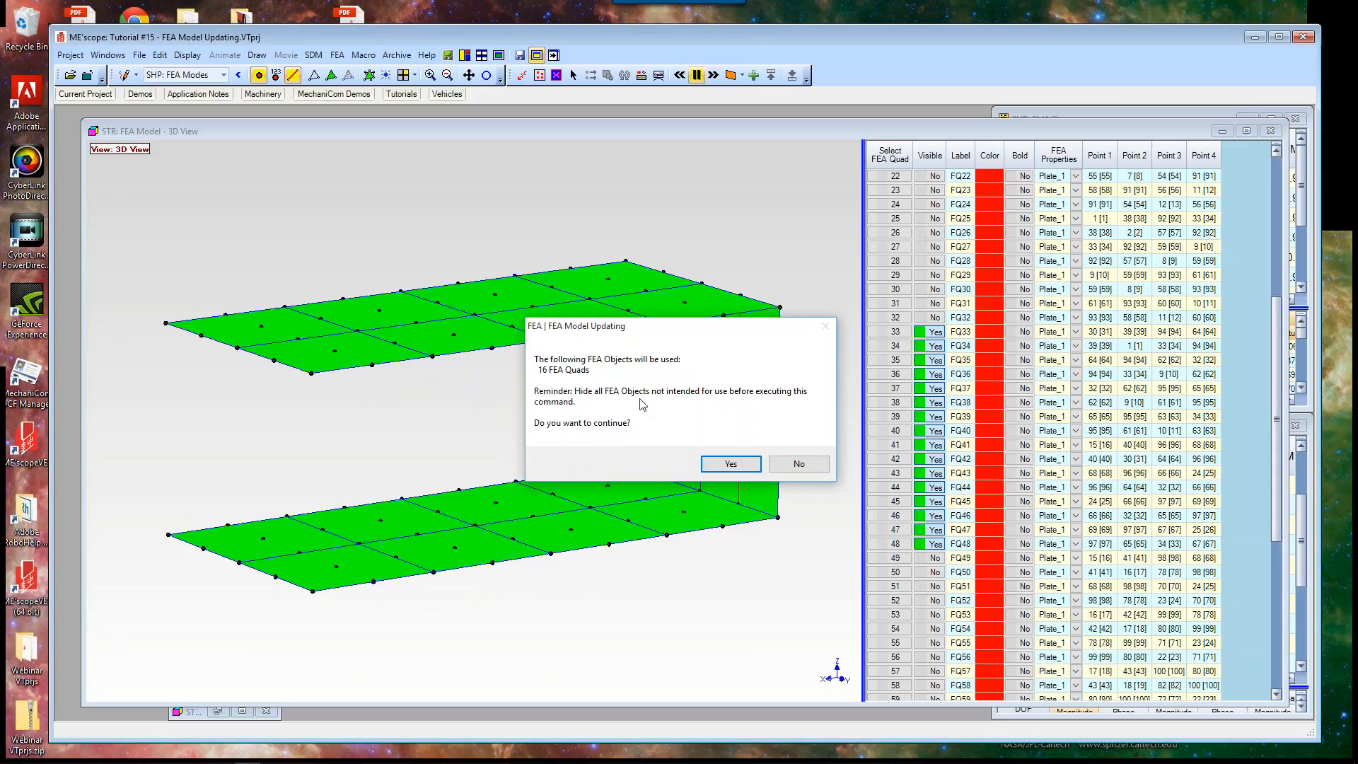
pyautogui.click(732, 466)
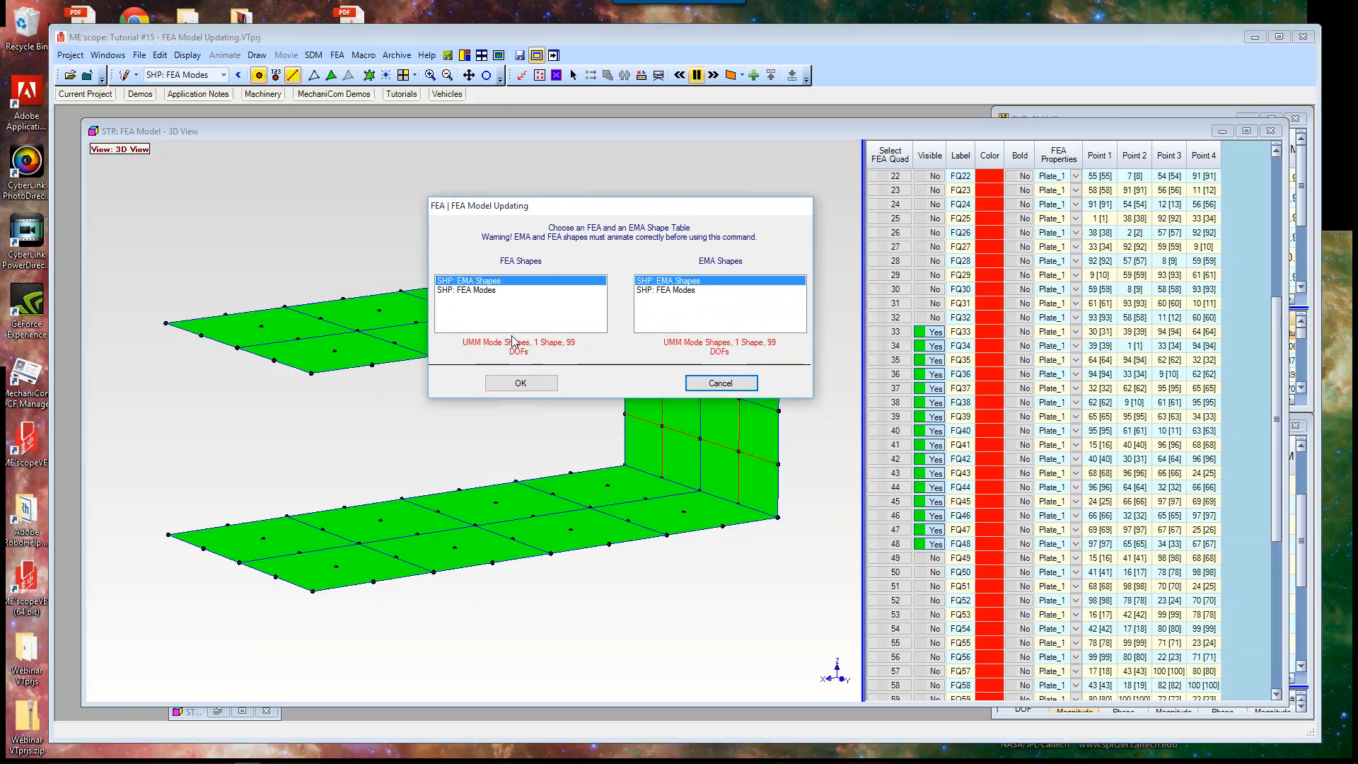
pyautogui.click(473, 290)
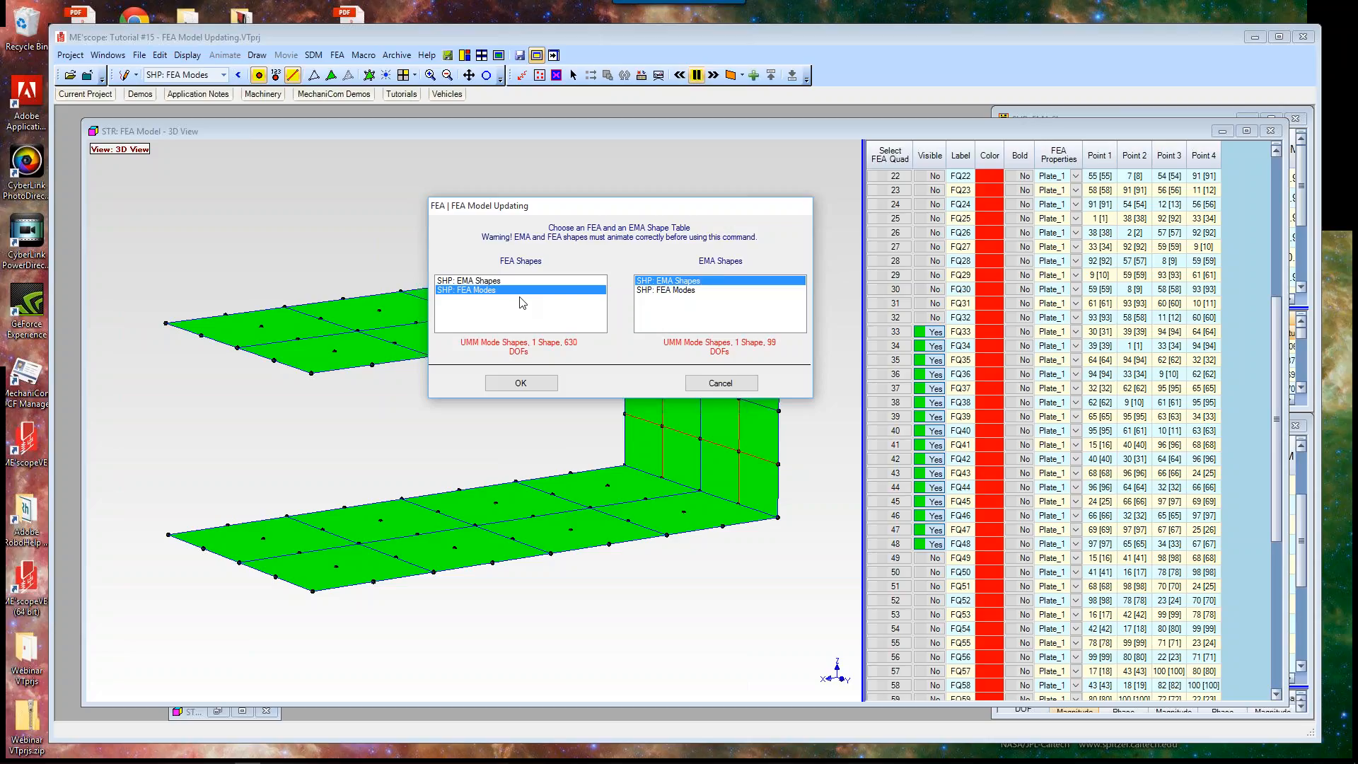
pyautogui.click(522, 384)
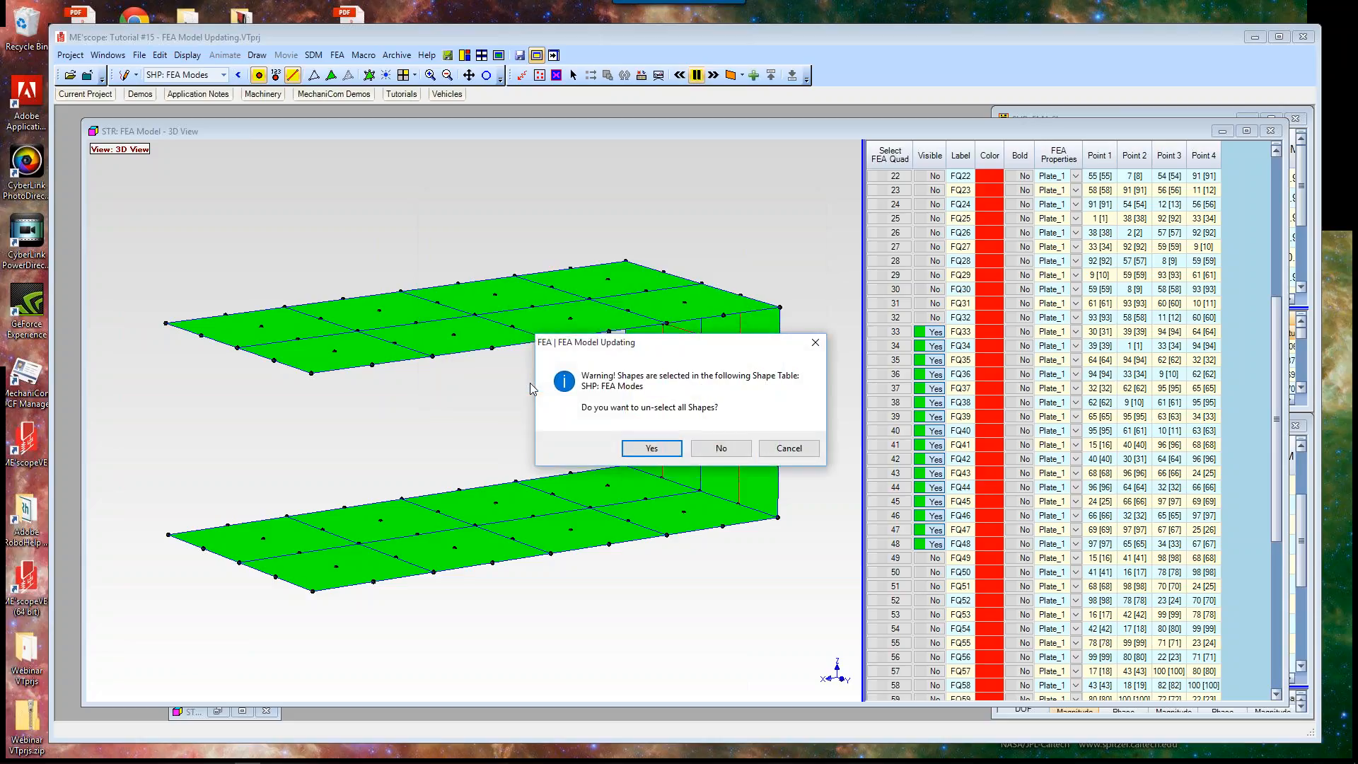
pyautogui.moveTo(674, 346); pyautogui.dragTo(568, 230)
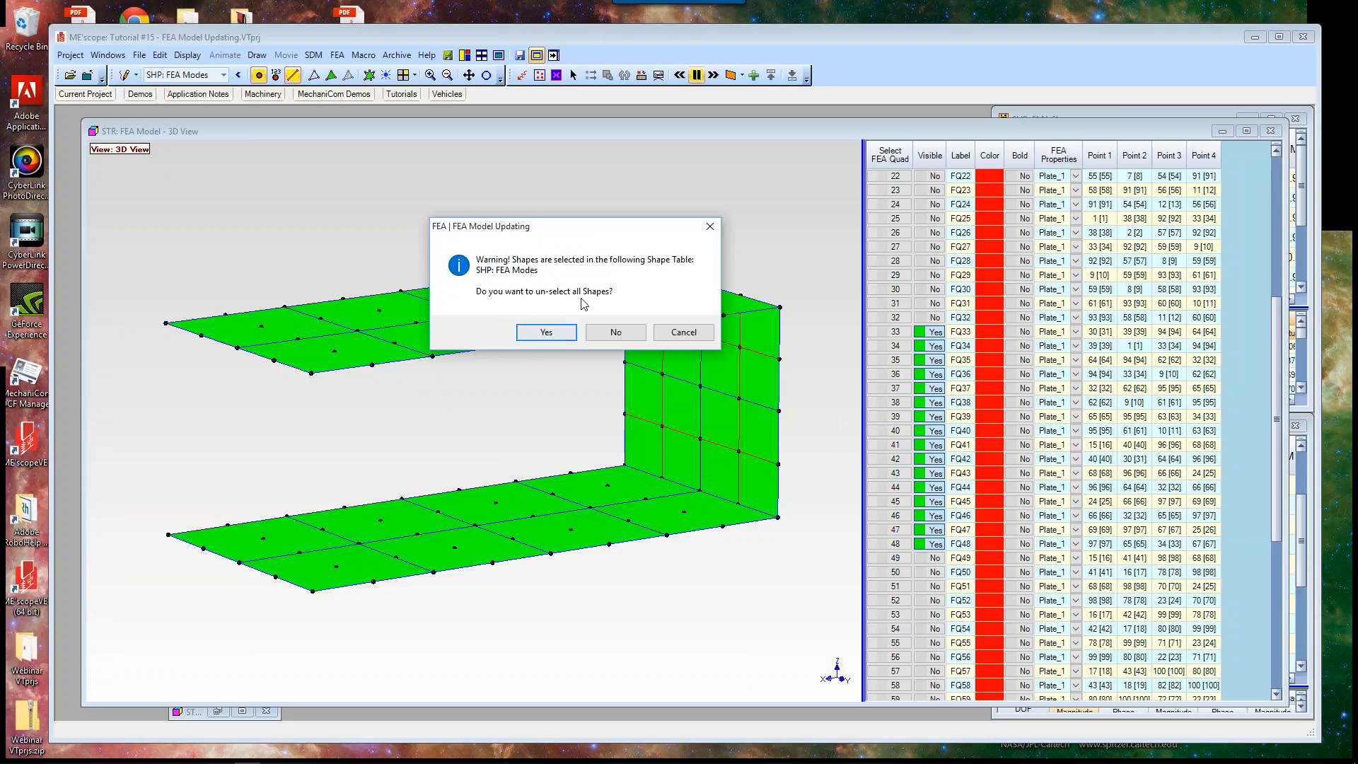
pyautogui.click(563, 336)
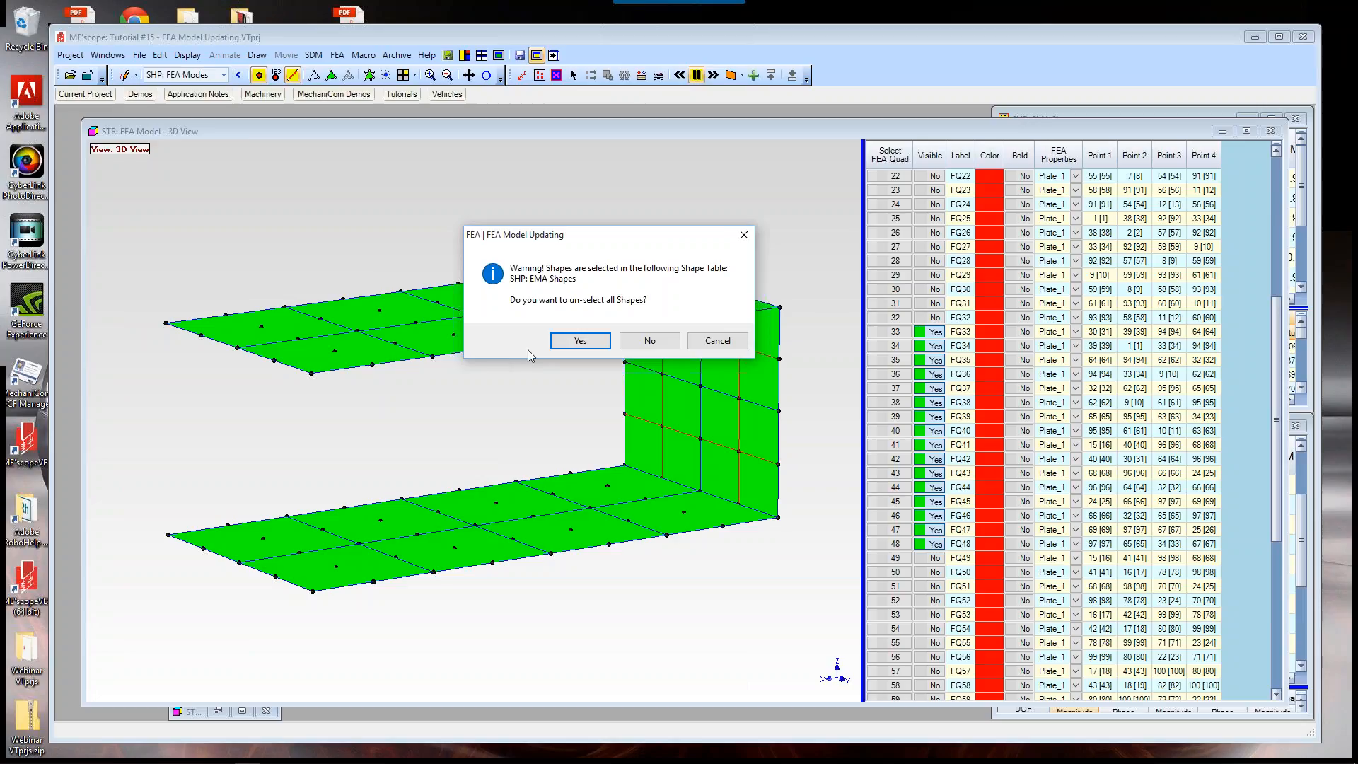
pyautogui.click(580, 341)
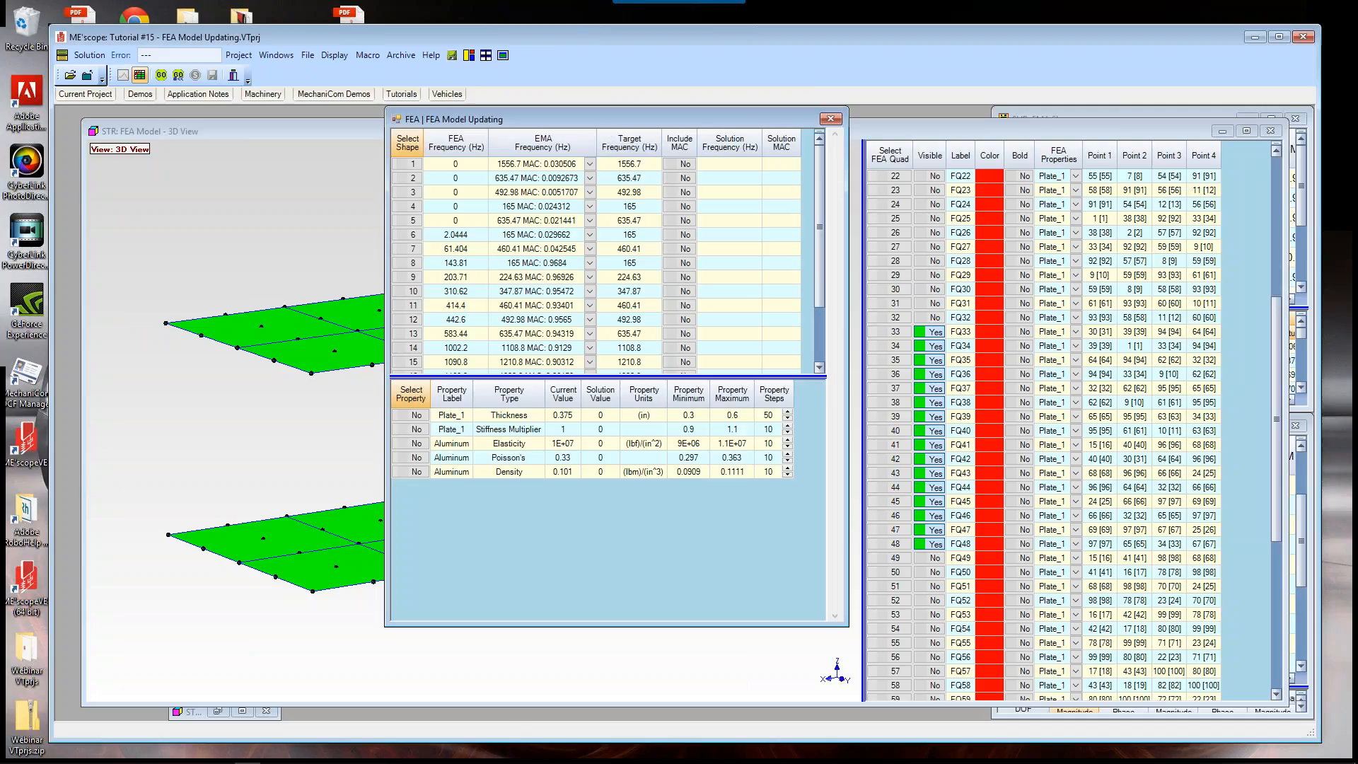
# Step: Enlarge the FEA Model Updating window and the text of both spreadsheets, giving the shape list enough room for all 20 shapes
pyautogui.moveTo(608, 125); pyautogui.dragTo(534, 133)
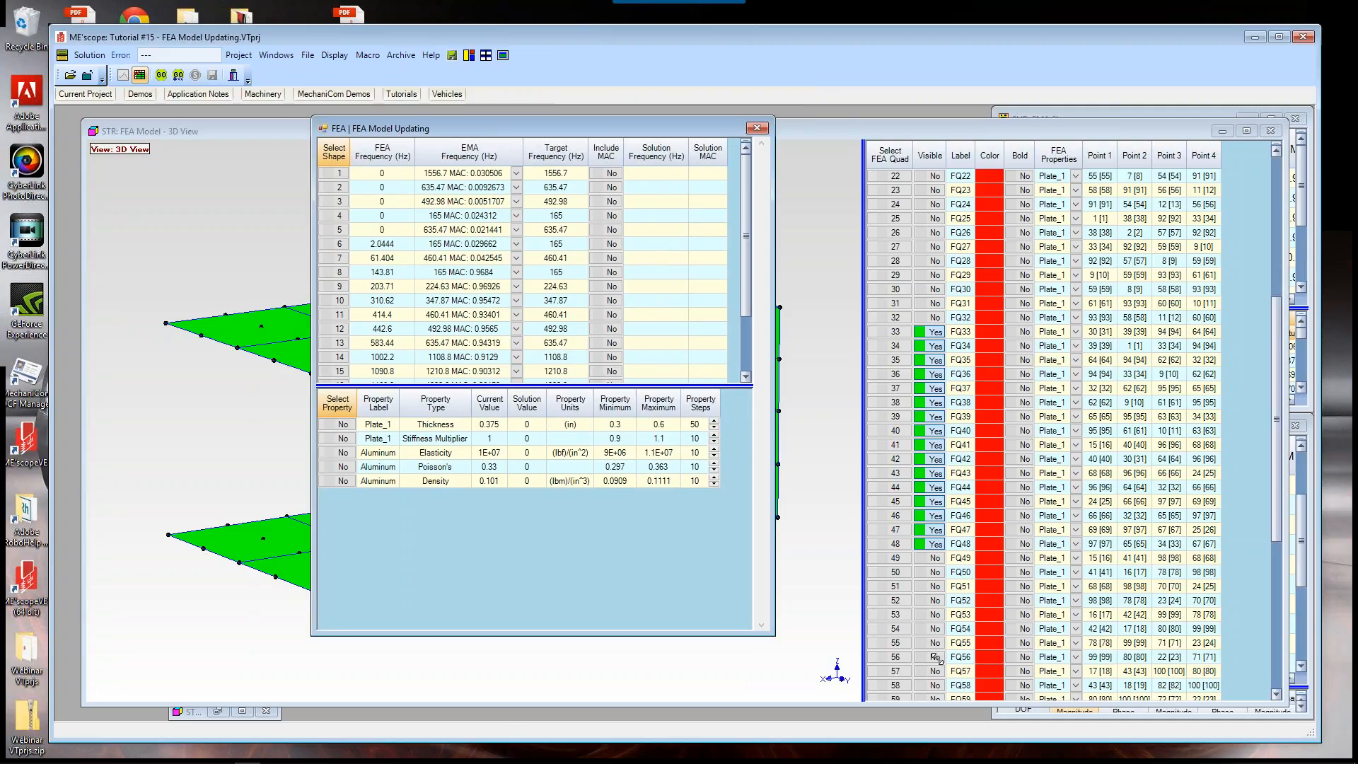
pyautogui.moveTo(936, 658); pyautogui.dragTo(939, 660)
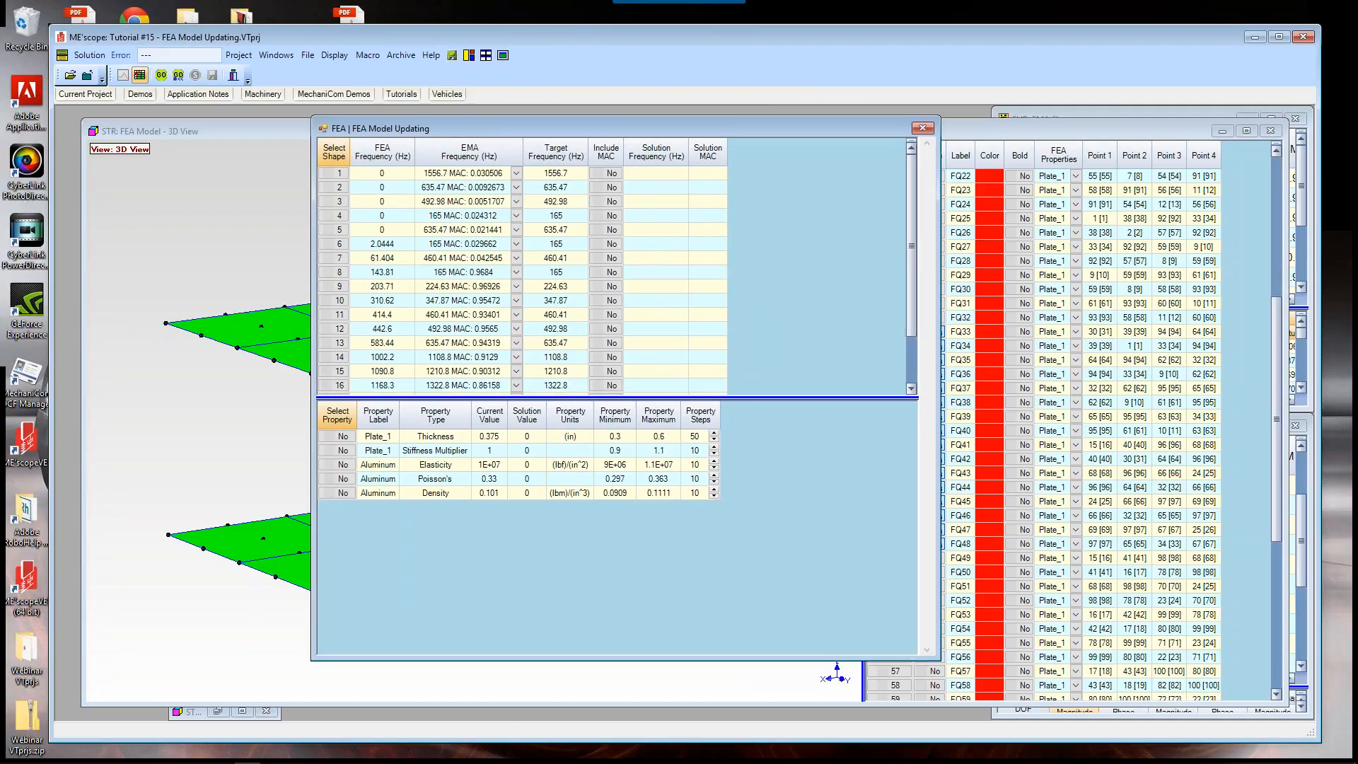
pyautogui.moveTo(649, 398); pyautogui.dragTo(647, 459)
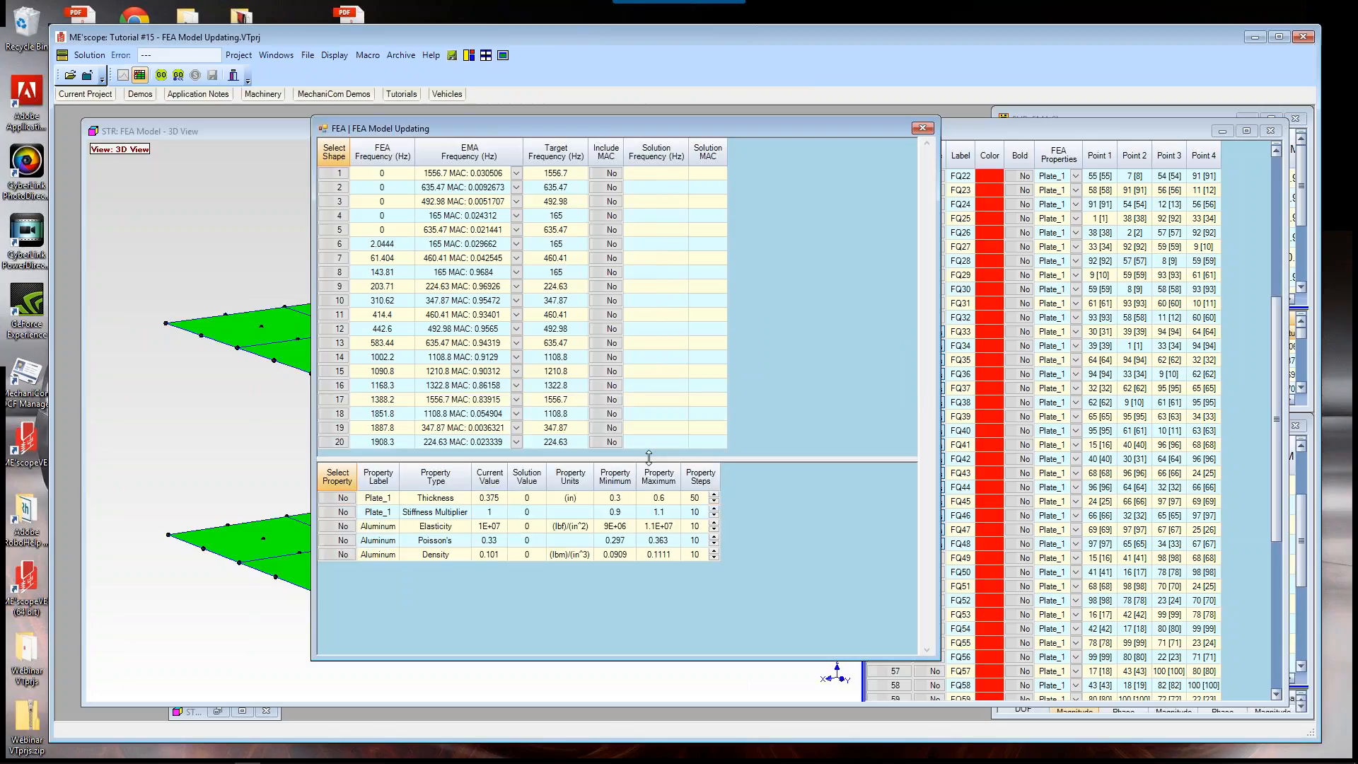
pyautogui.click(621, 406)
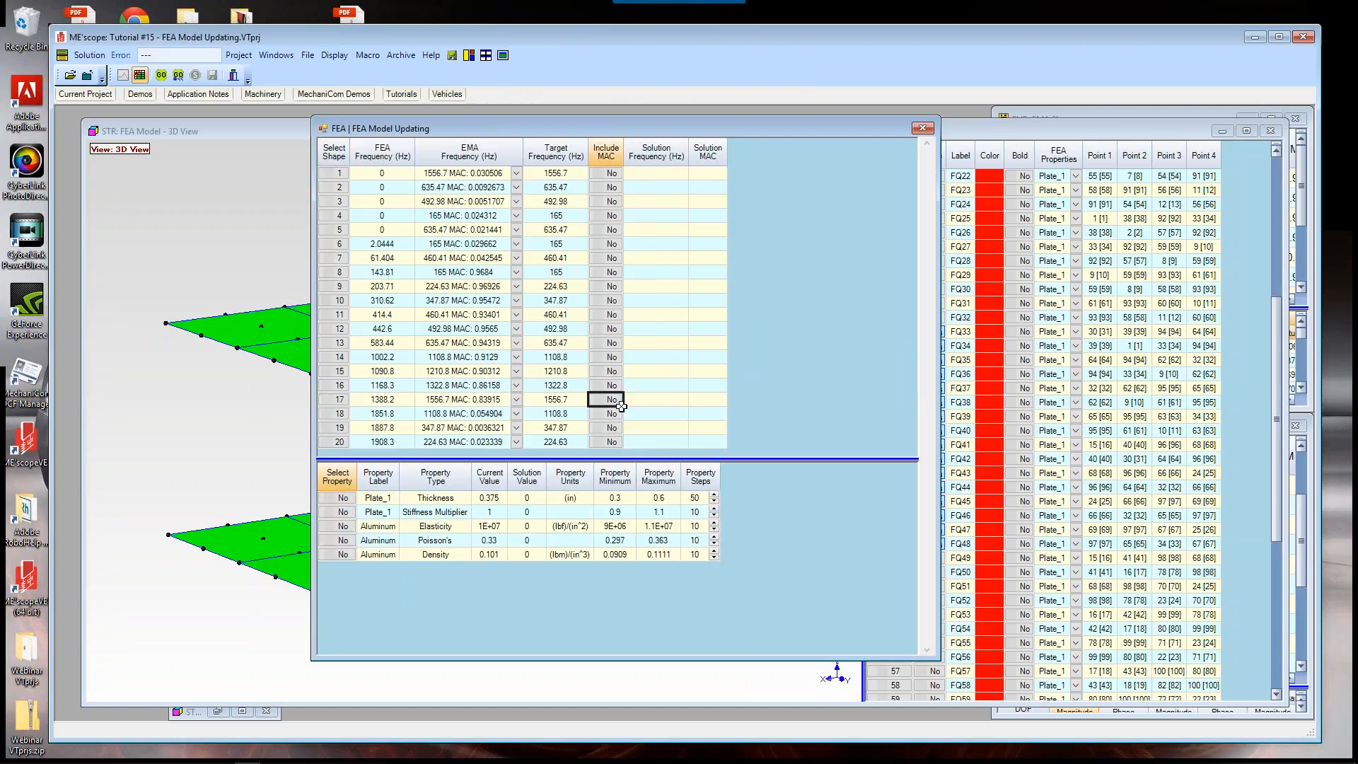
pyautogui.keyDown('ctrl'); pyautogui.scroll(3, 621, 406); pyautogui.keyUp('ctrl')
pyautogui.click(570, 477)
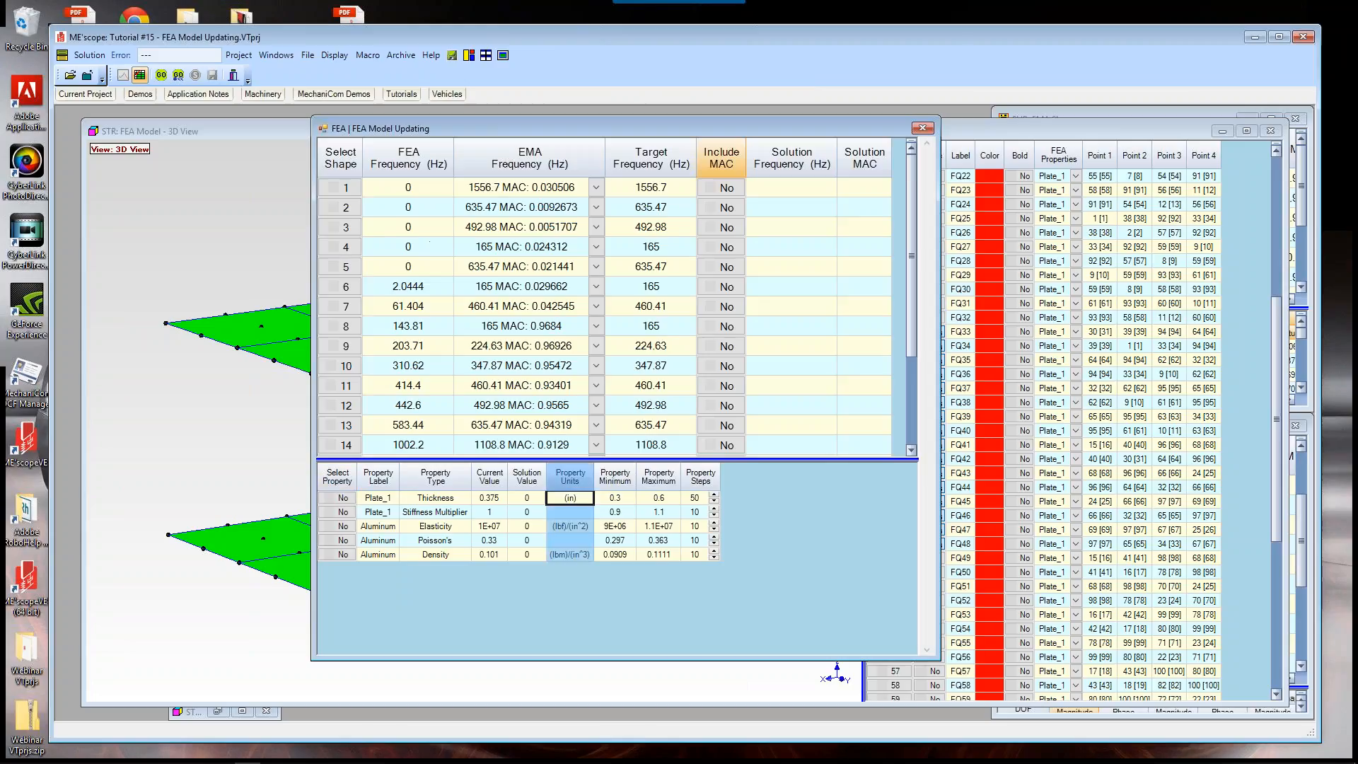
pyautogui.keyDown('ctrl'); pyautogui.scroll(3, 571, 482); pyautogui.keyUp('ctrl')
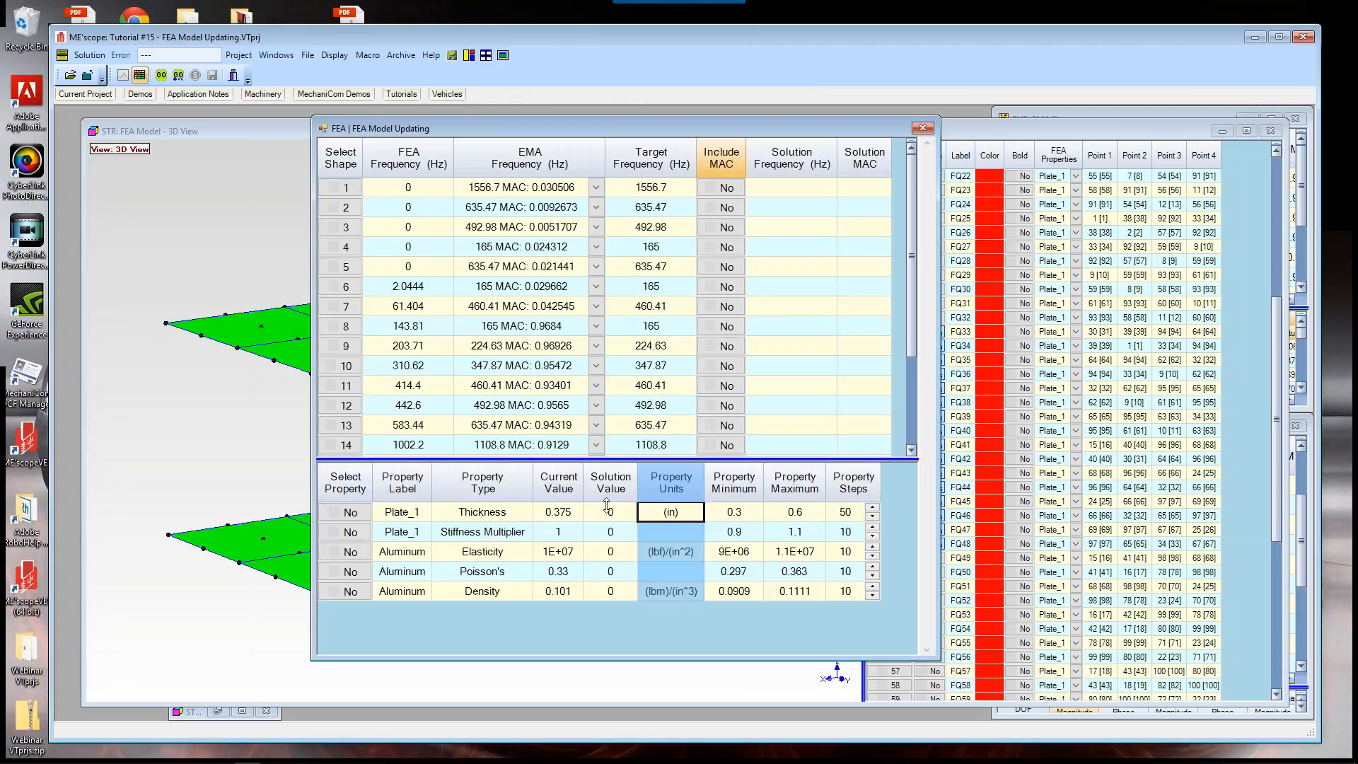
pyautogui.moveTo(607, 503); pyautogui.dragTo(609, 582)
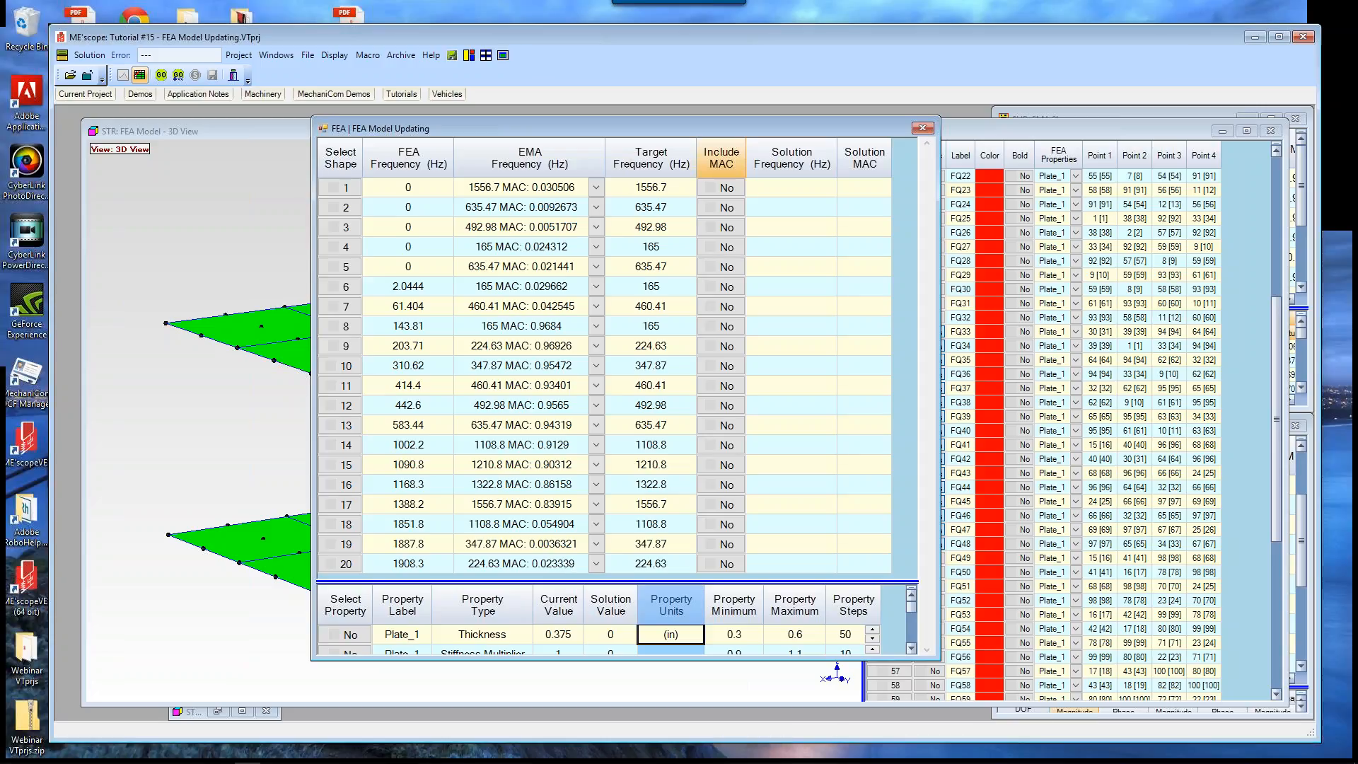
# Step: Select shape 8 as the mode to match and the Plate_1 Thickness as the property to update
pyautogui.click(346, 326)
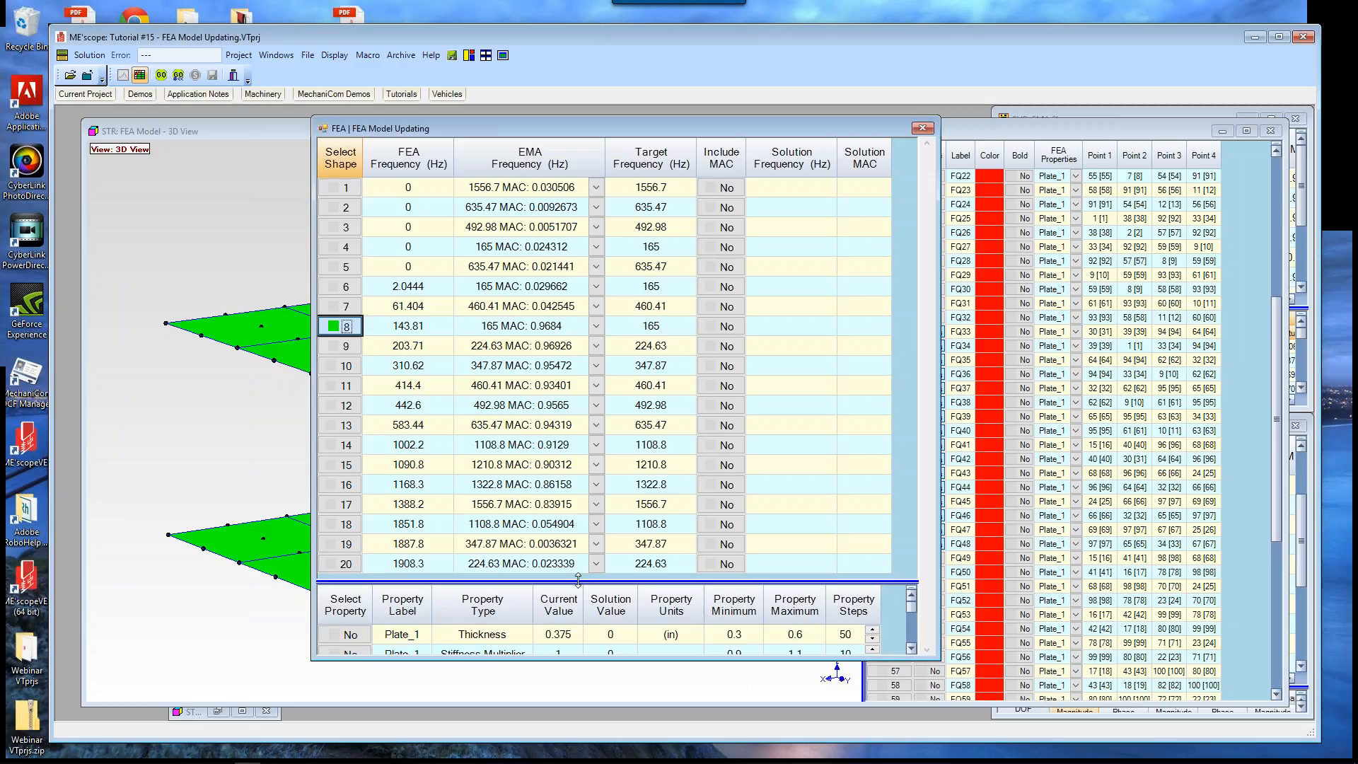
pyautogui.moveTo(578, 580); pyautogui.dragTo(599, 418)
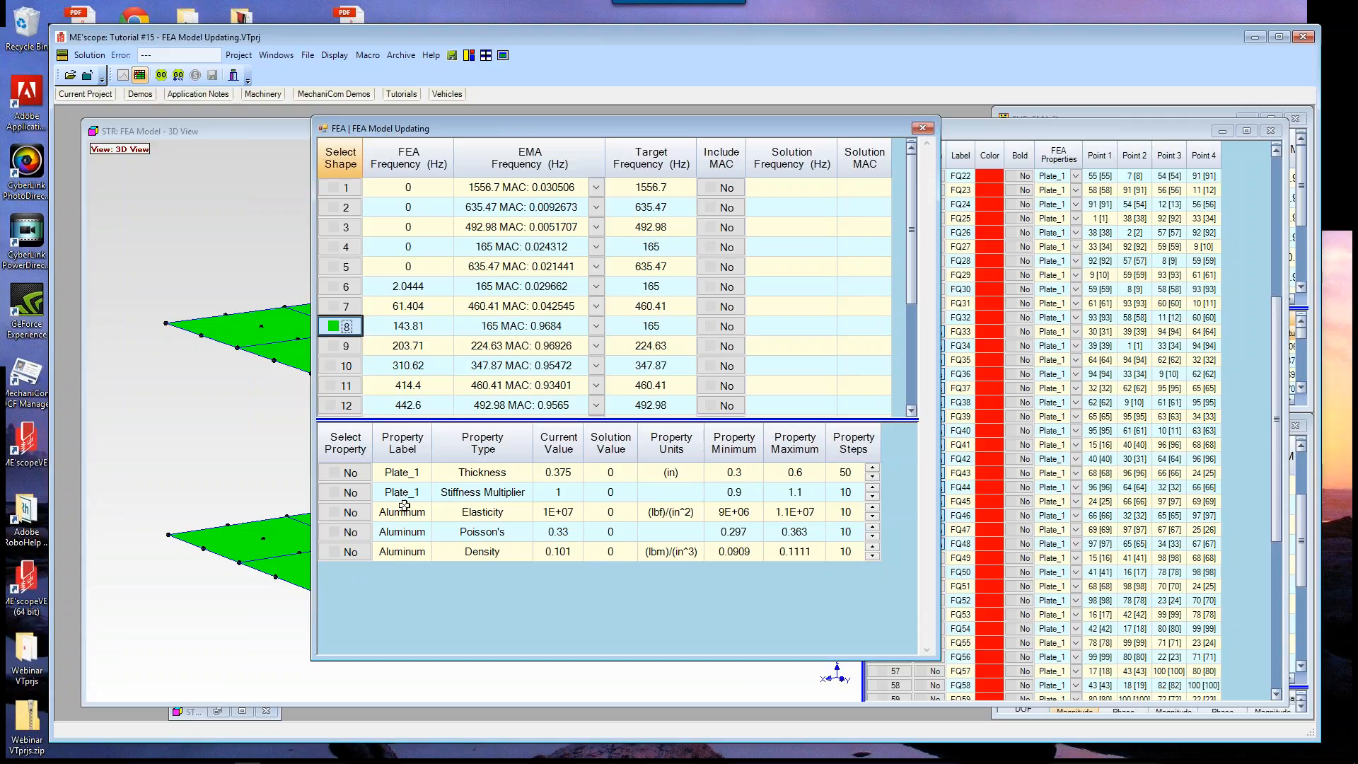
pyautogui.click(351, 472)
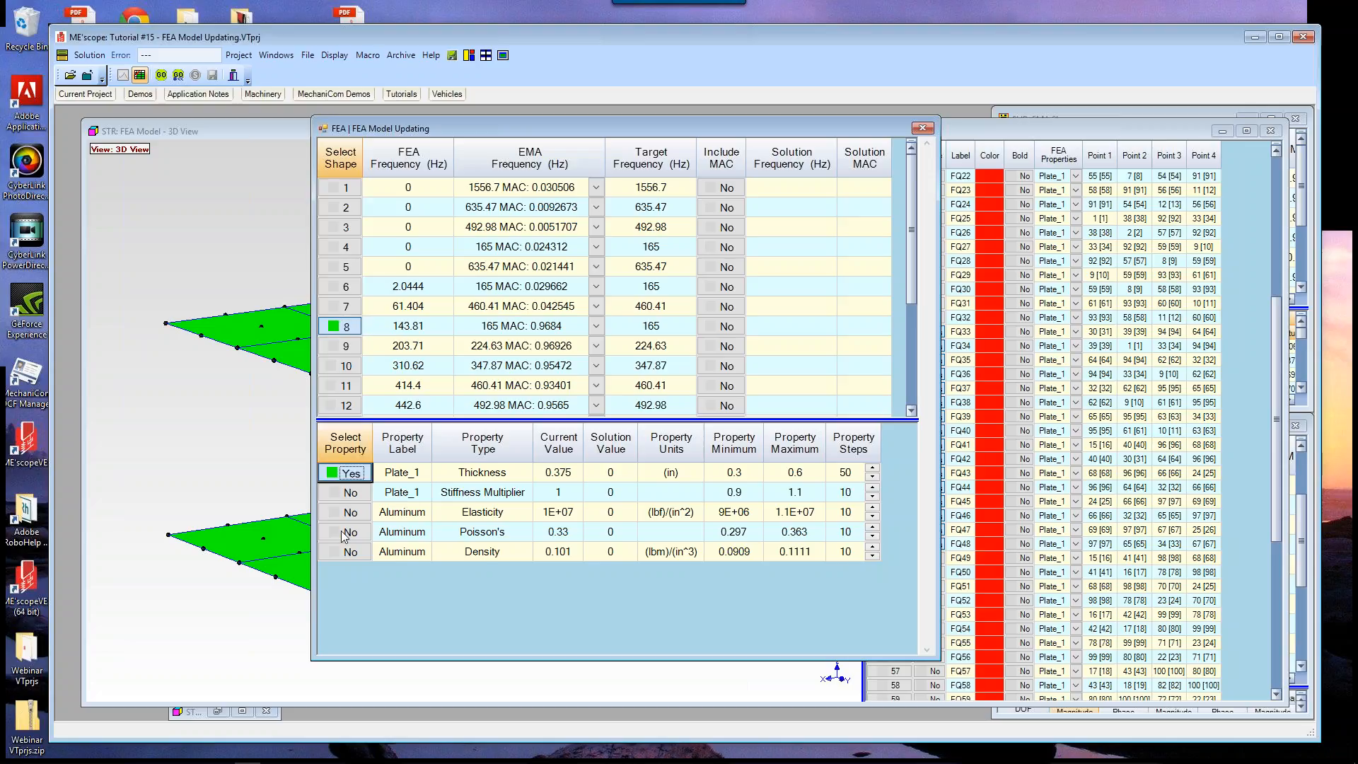
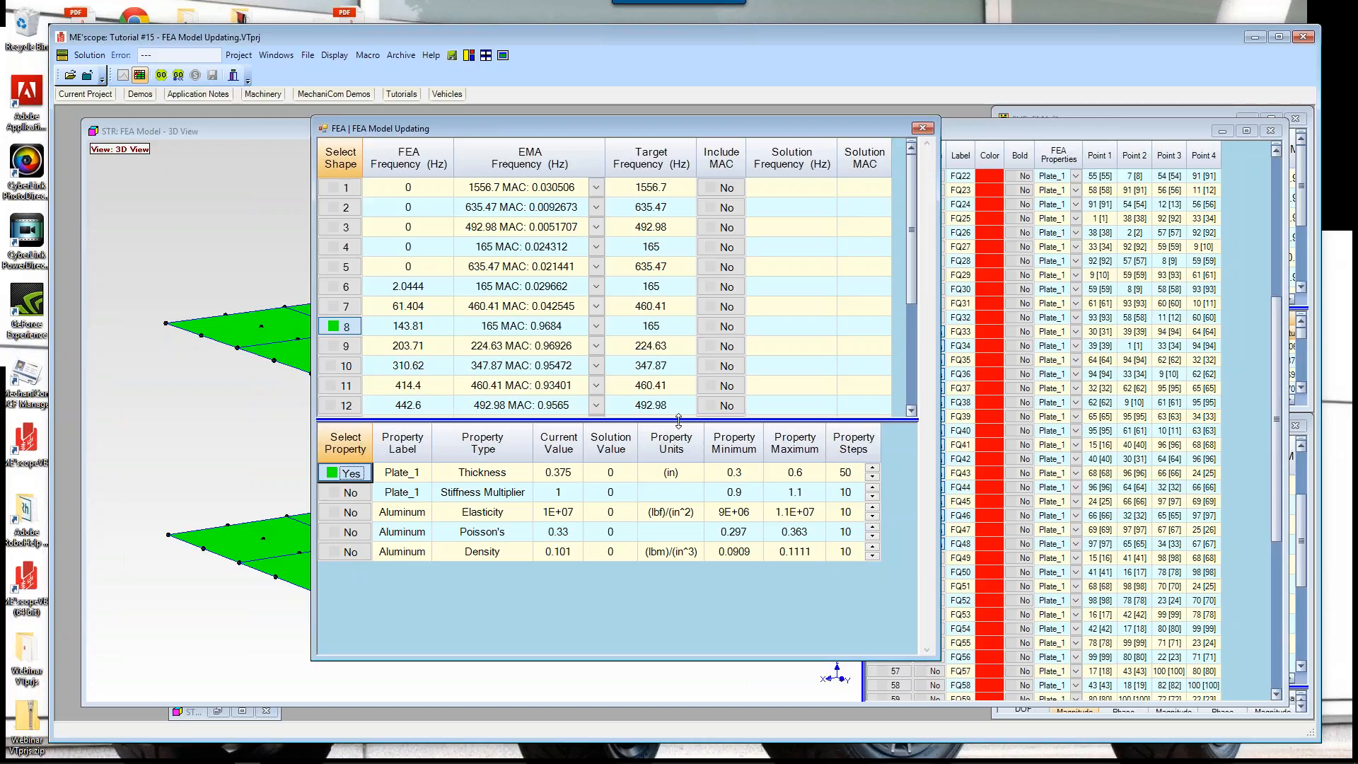
pyautogui.moveTo(679, 421); pyautogui.dragTo(673, 573)
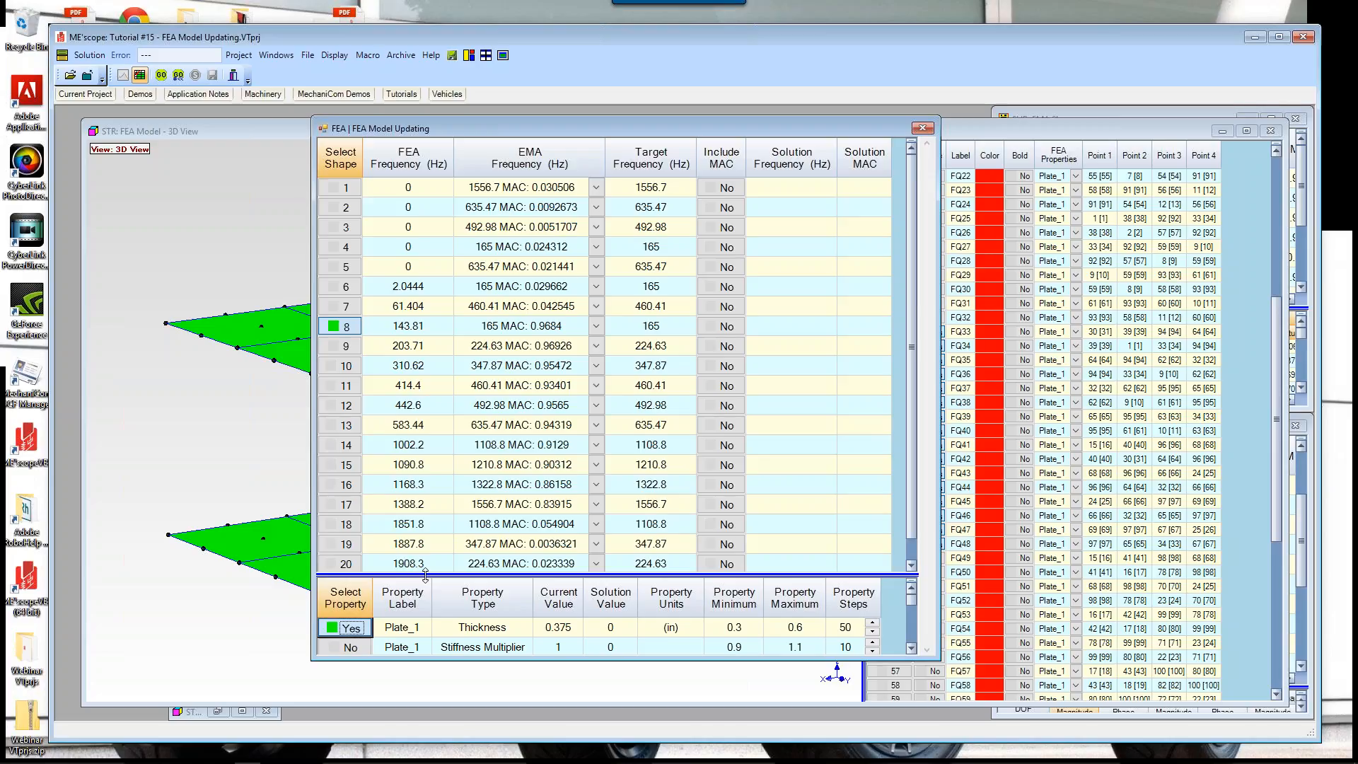
pyautogui.moveTo(425, 575); pyautogui.dragTo(425, 416)
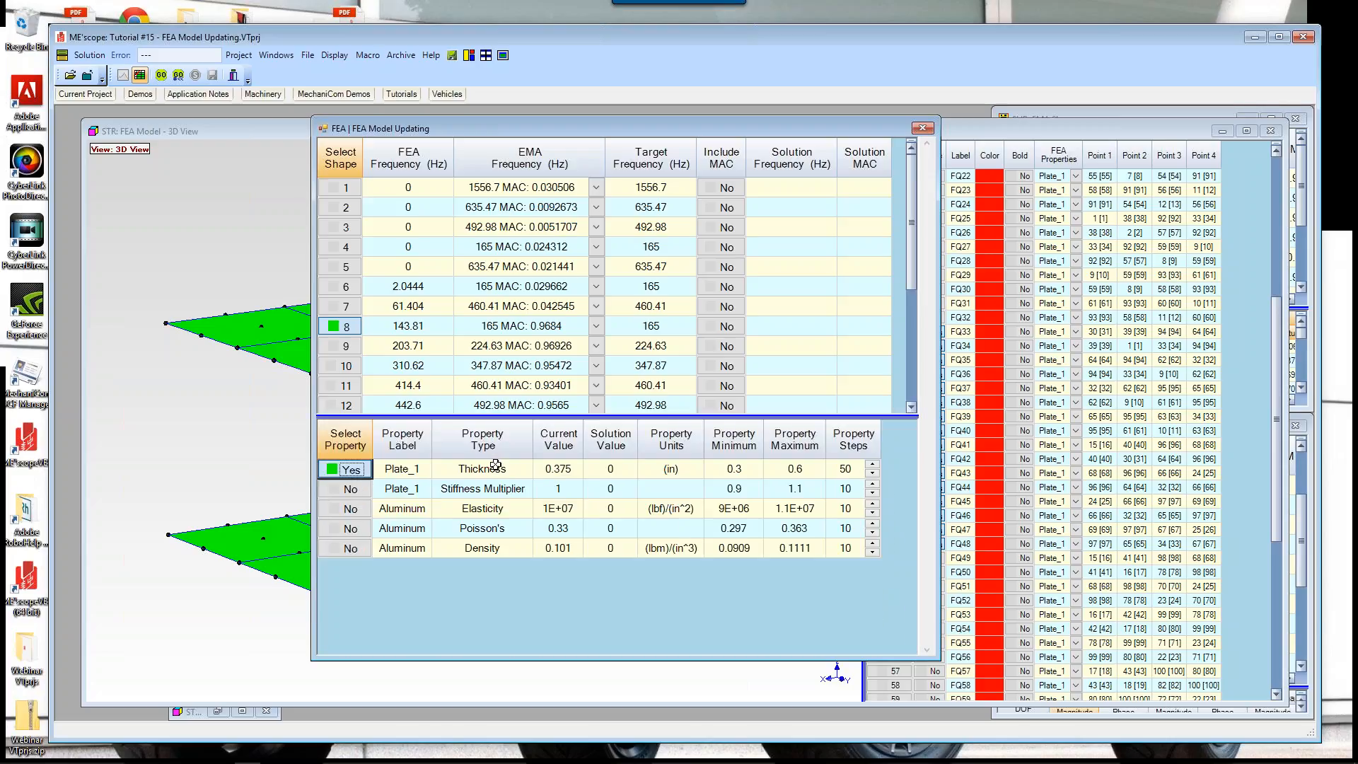
pyautogui.moveTo(520, 417)
pyautogui.mouseDown()
pyautogui.moveTo(509, 556)
pyautogui.moveTo(525, 416)
pyautogui.mouseUp()
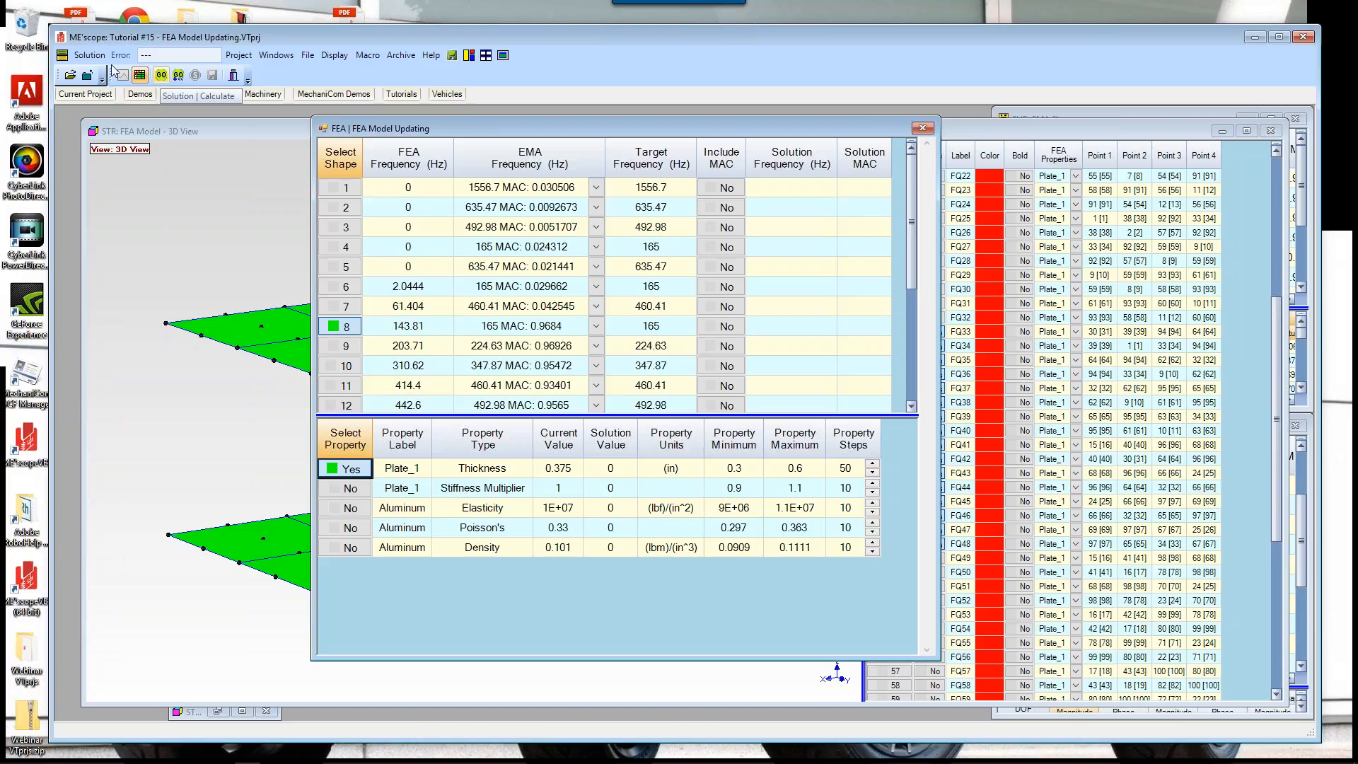
# Step: Calculate and order the model updating solutions for the selected shape and plate thickness
pyautogui.click(89, 55)
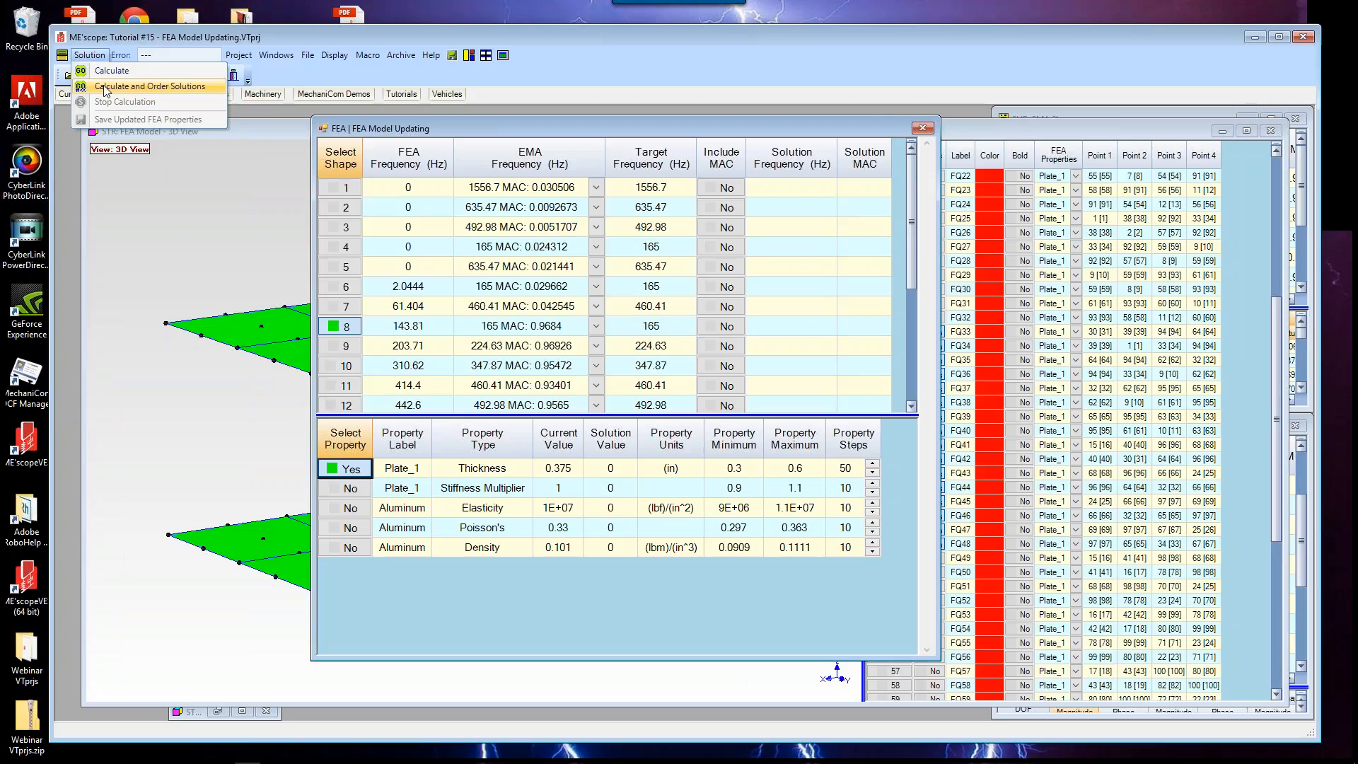
pyautogui.click(273, 70)
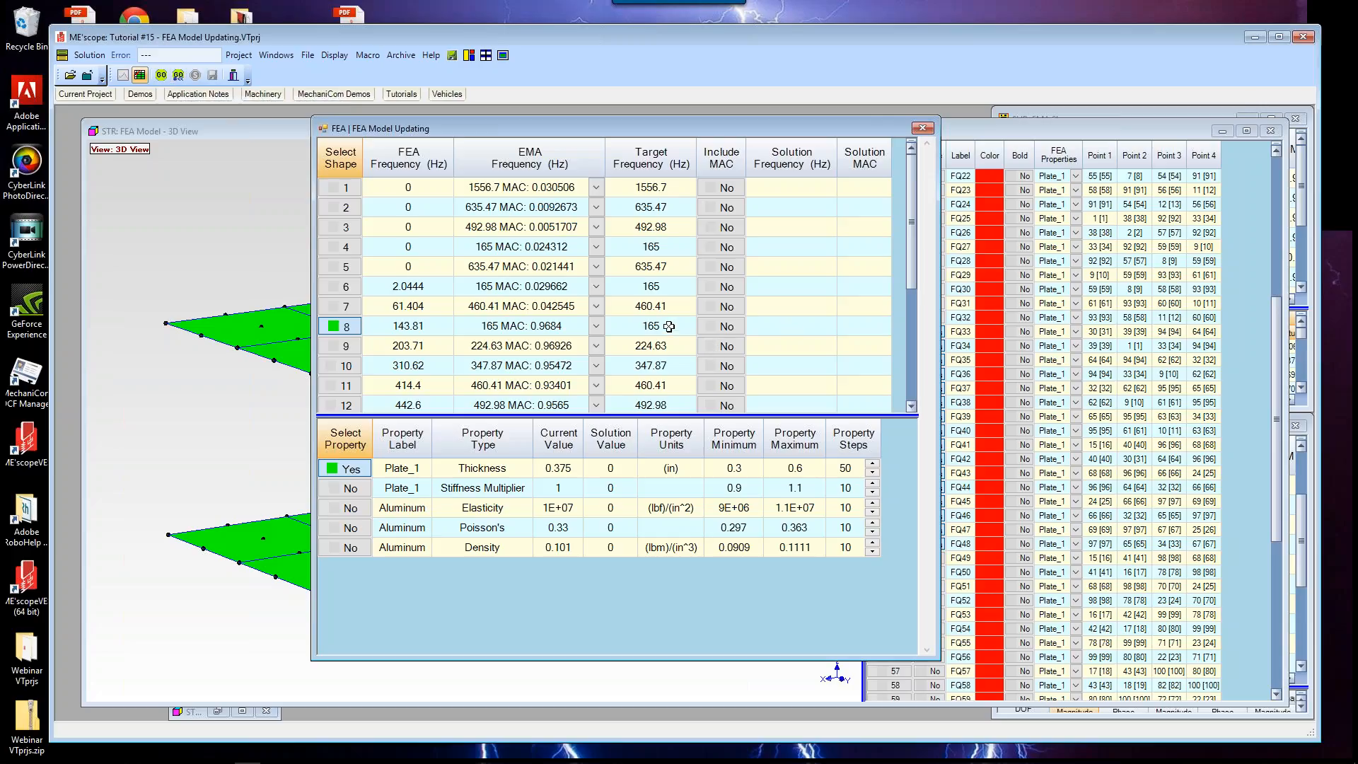
pyautogui.click(179, 76)
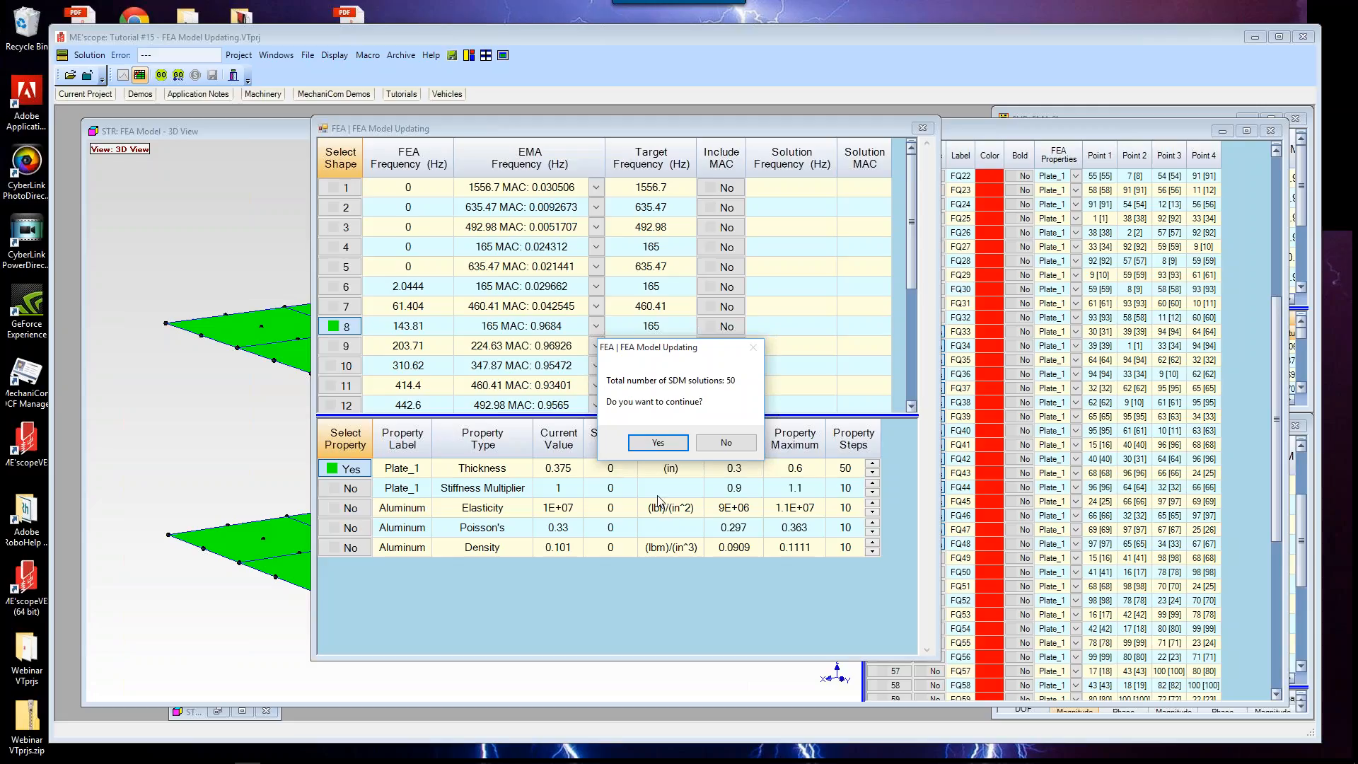
pyautogui.click(658, 443)
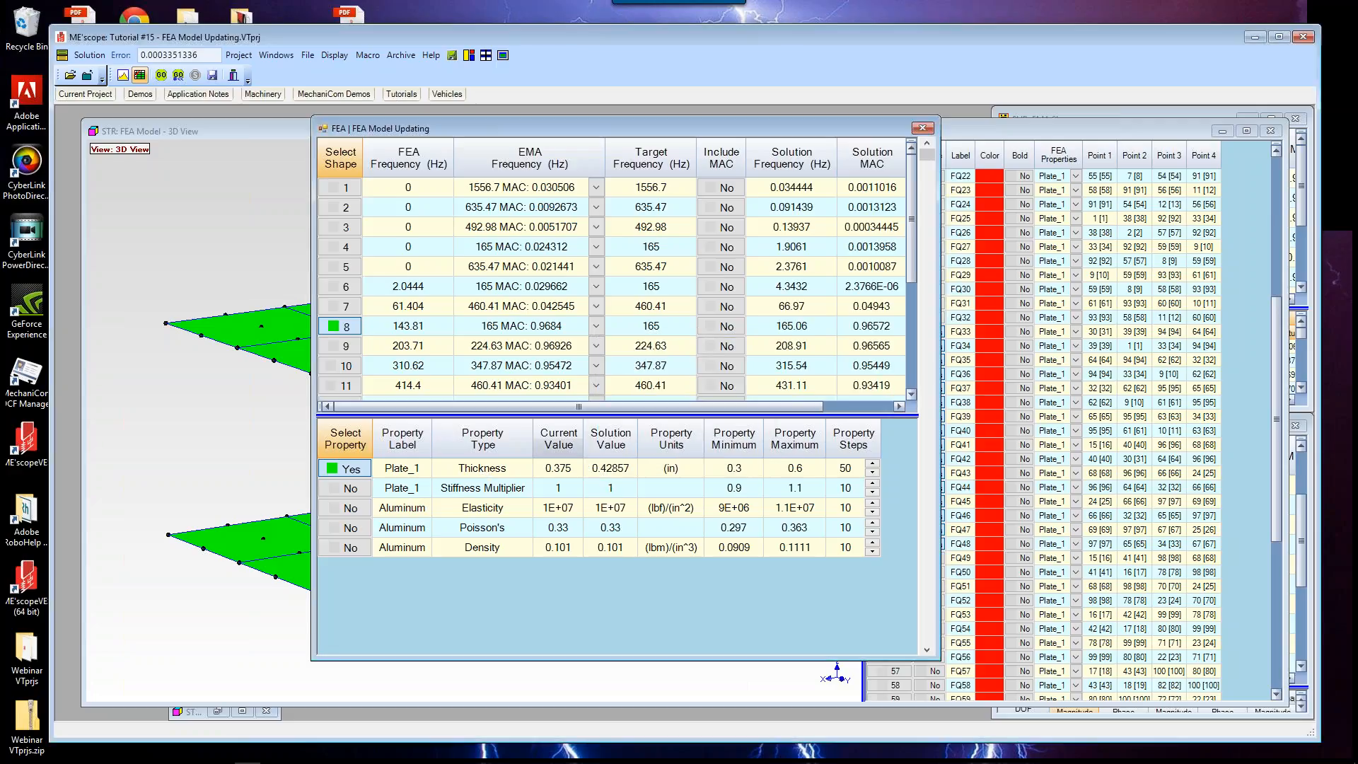
# Step: Give the shape list more room, move the updating window aside, and browse the ordered solutions to compare their frequencies and thicknesses
pyautogui.moveTo(561, 414); pyautogui.dragTo(573, 468)
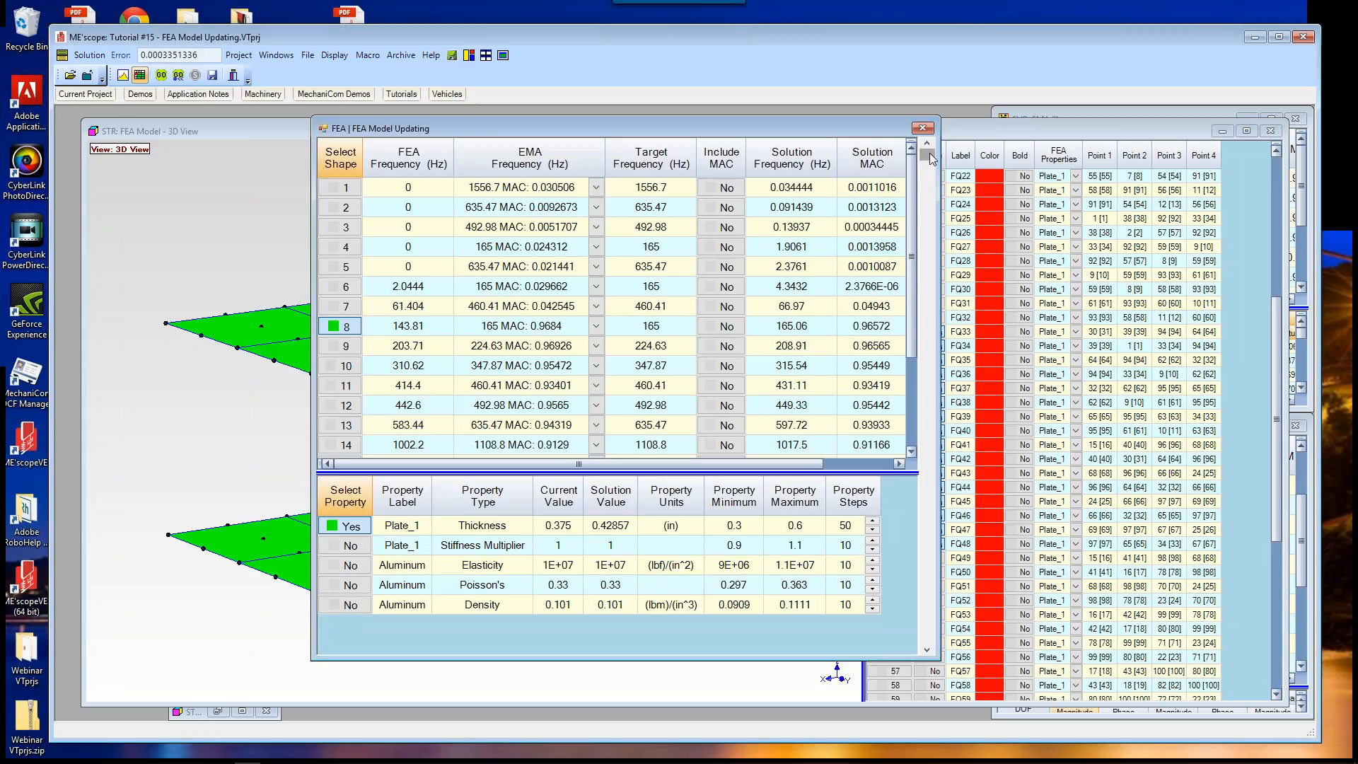
pyautogui.moveTo(860, 130); pyautogui.dragTo(762, 128)
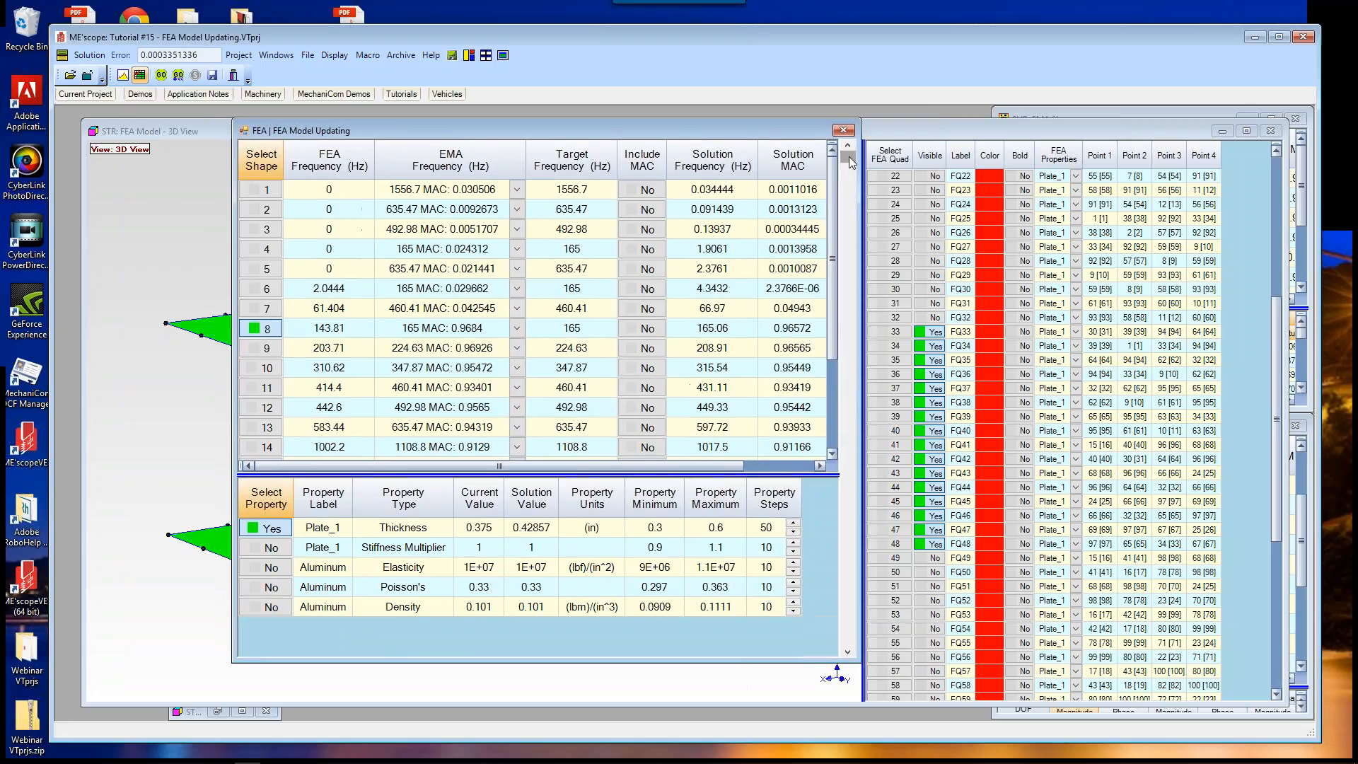
pyautogui.moveTo(849, 159); pyautogui.dragTo(839, 286)
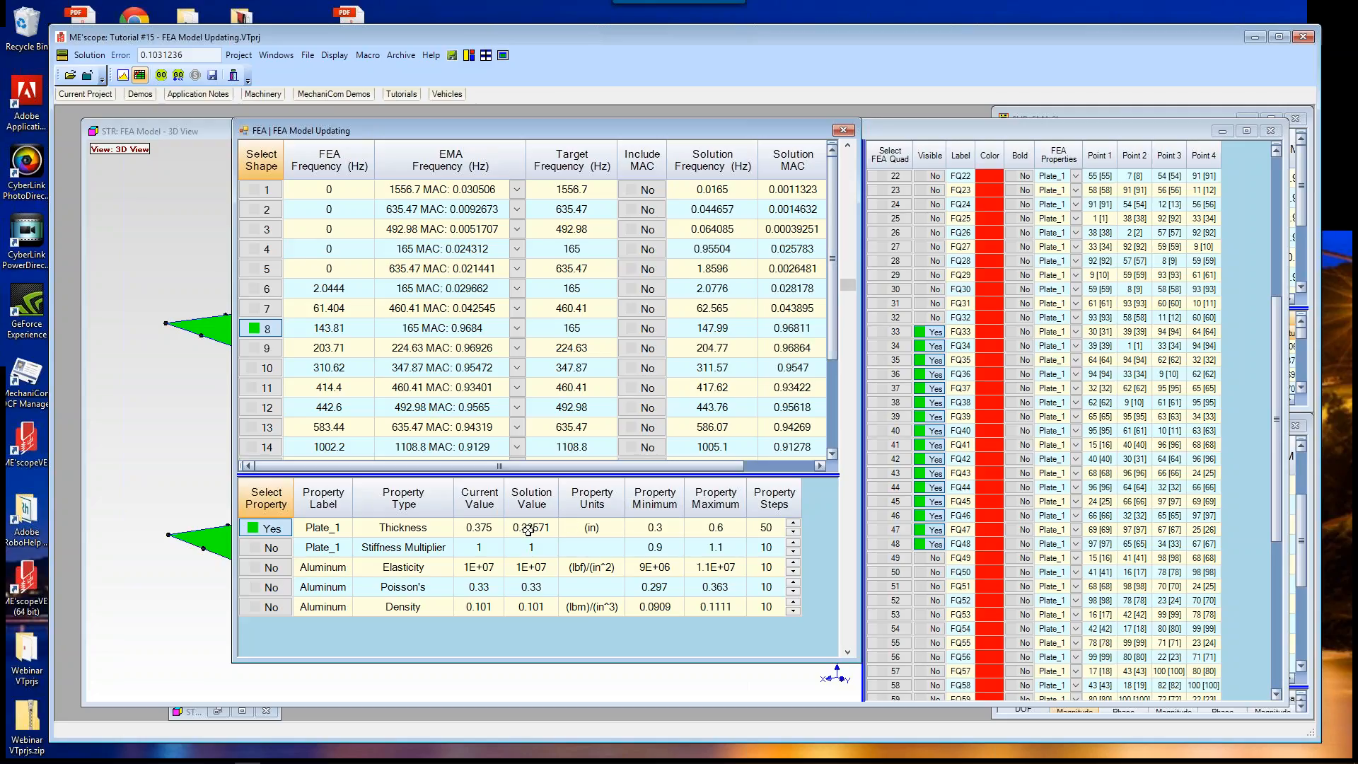
# Step: Compare a poorly matching thickness solution with the best one, returning to solution 1 and reviewing its matched shapes
pyautogui.moveTo(851, 321); pyautogui.dragTo(851, 543)
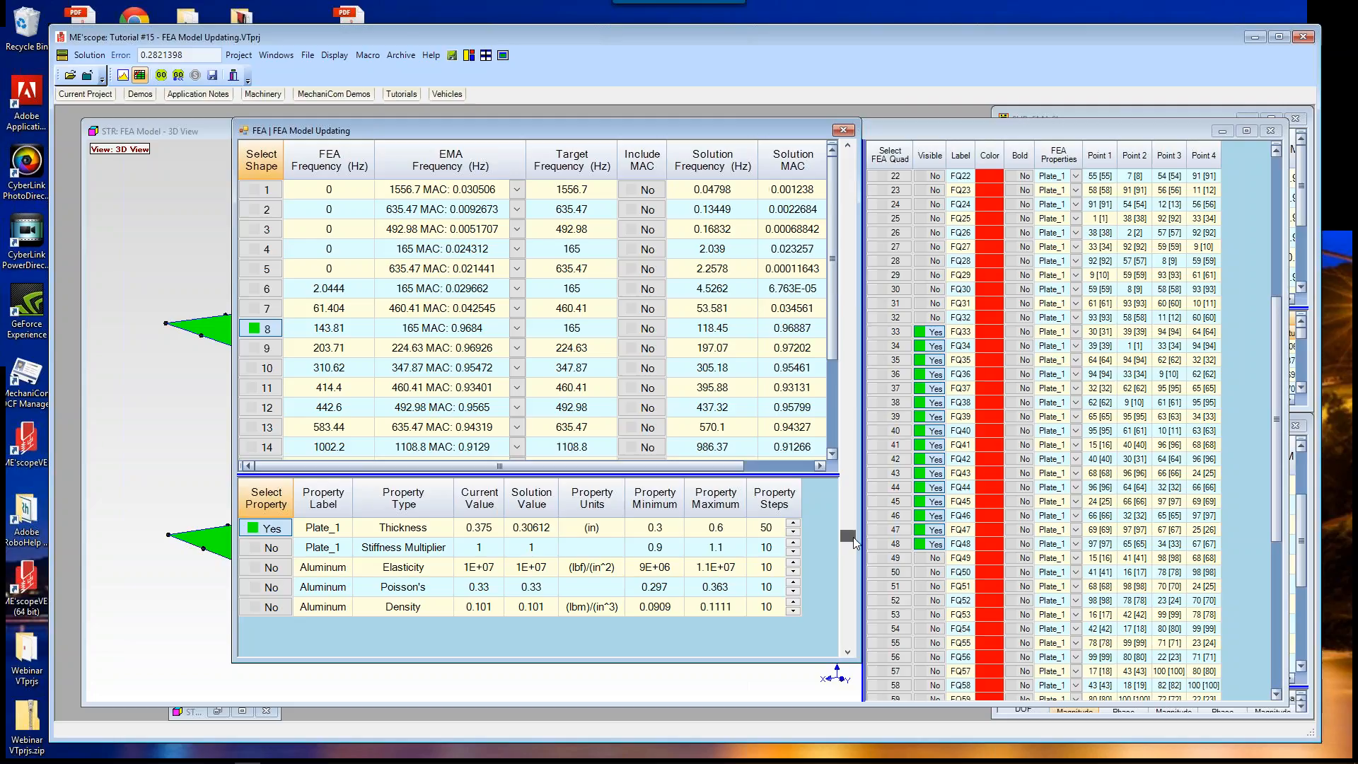
pyautogui.moveTo(854, 535); pyautogui.dragTo(848, 156)
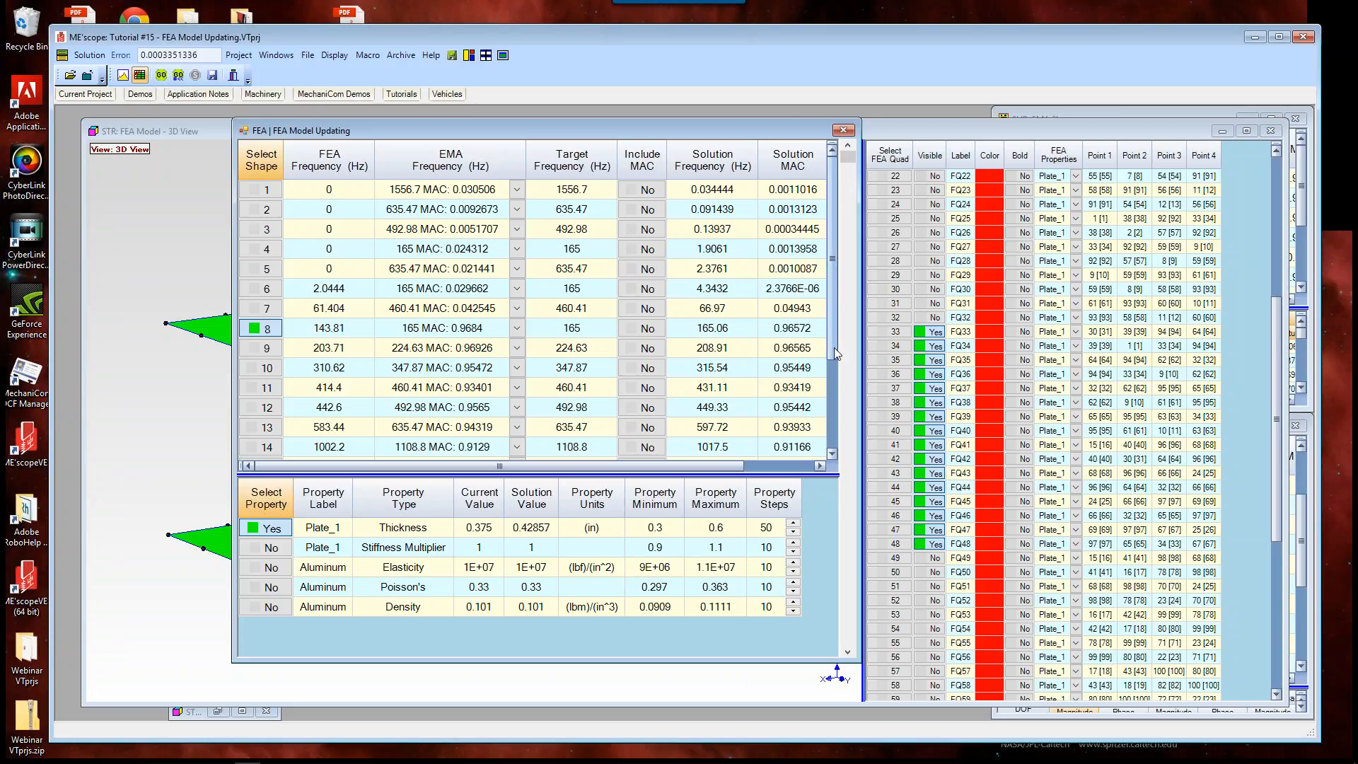
pyautogui.moveTo(834, 346); pyautogui.dragTo(838, 409)
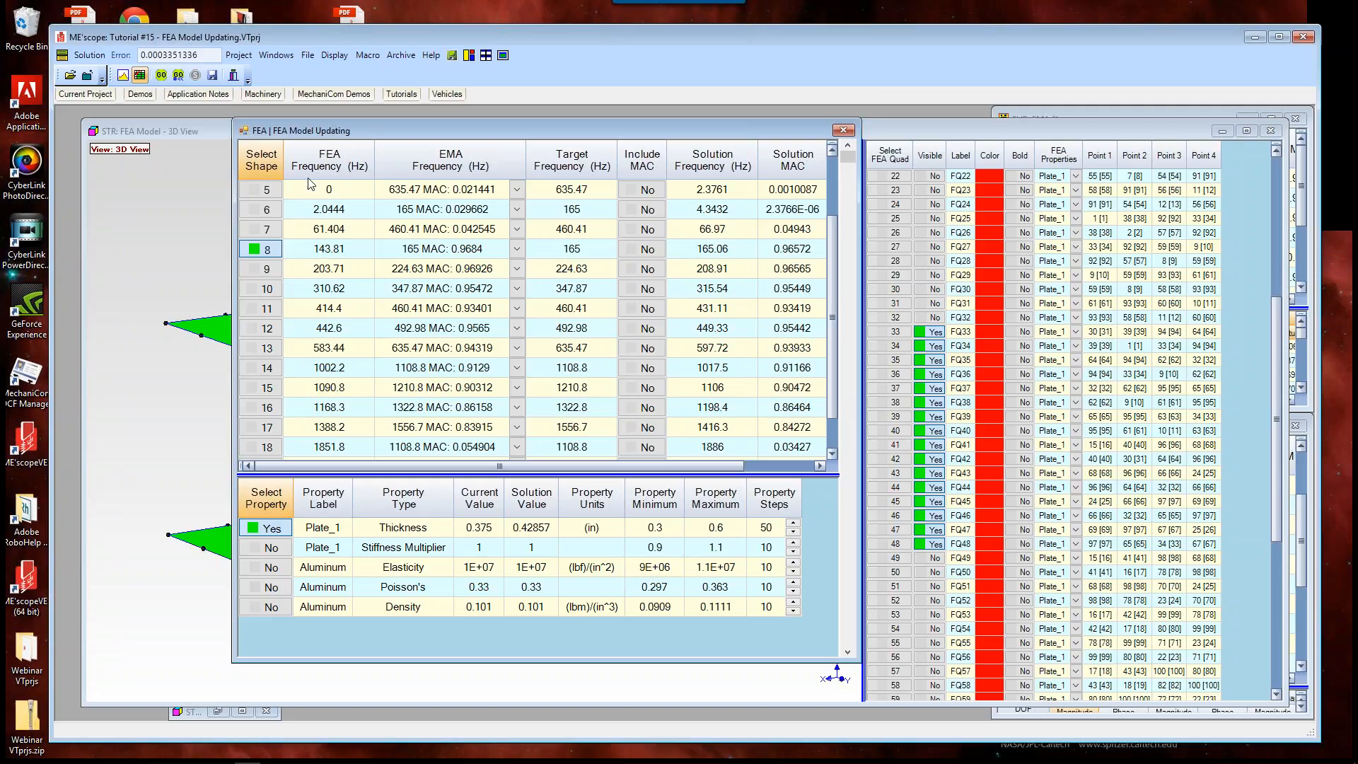
# Step: Display the solution as bar charts and examine its percent differences, MAC values and plate thickness for the matched modes
pyautogui.click(123, 76)
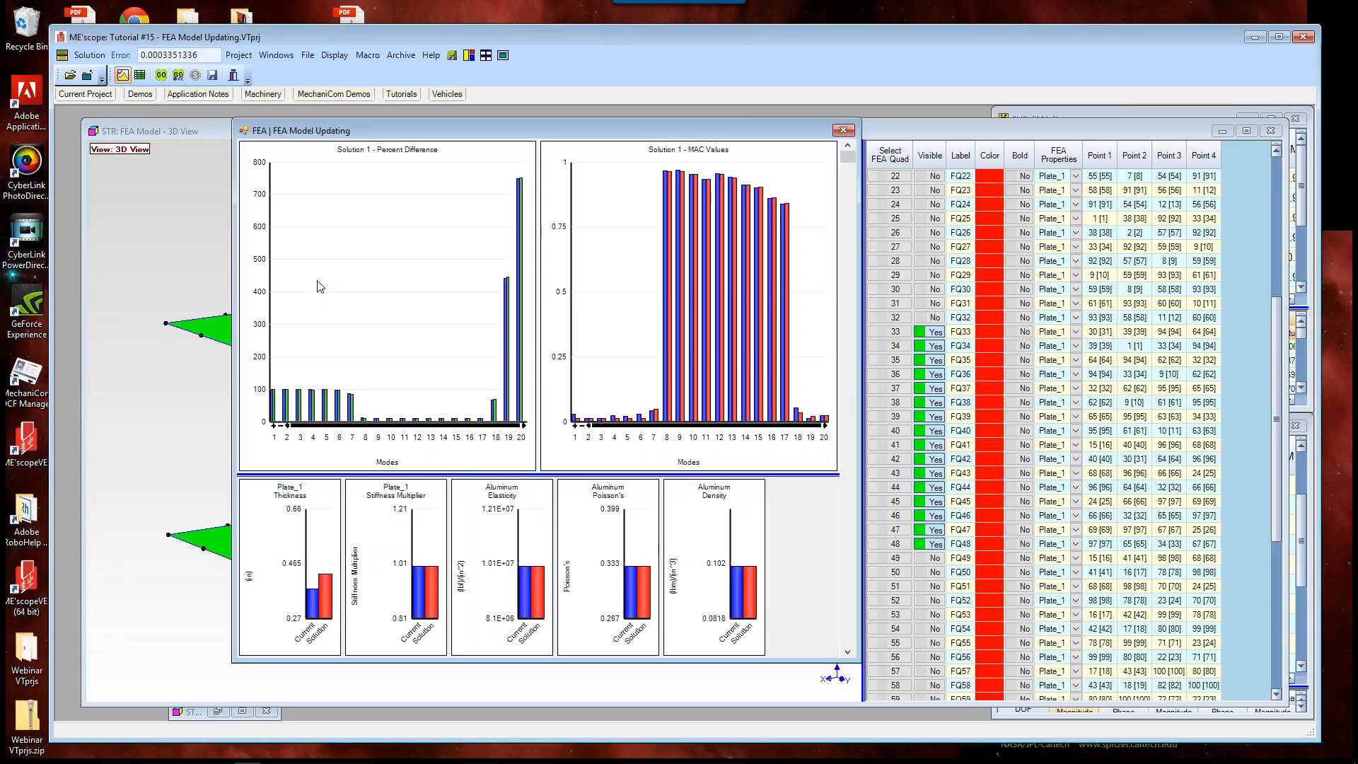
pyautogui.click(120, 73)
pyautogui.moveTo(361, 424)
pyautogui.moveTo(309, 410)
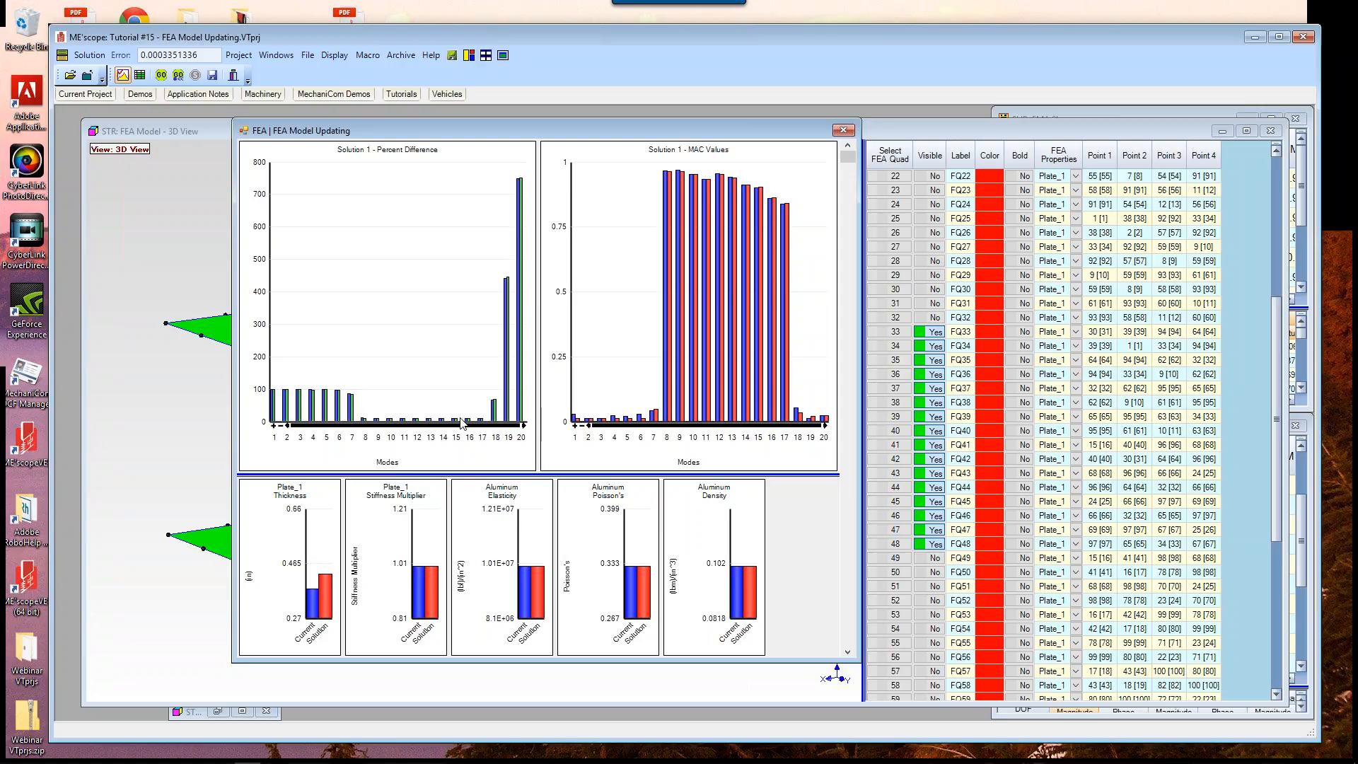
pyautogui.moveTo(481, 425)
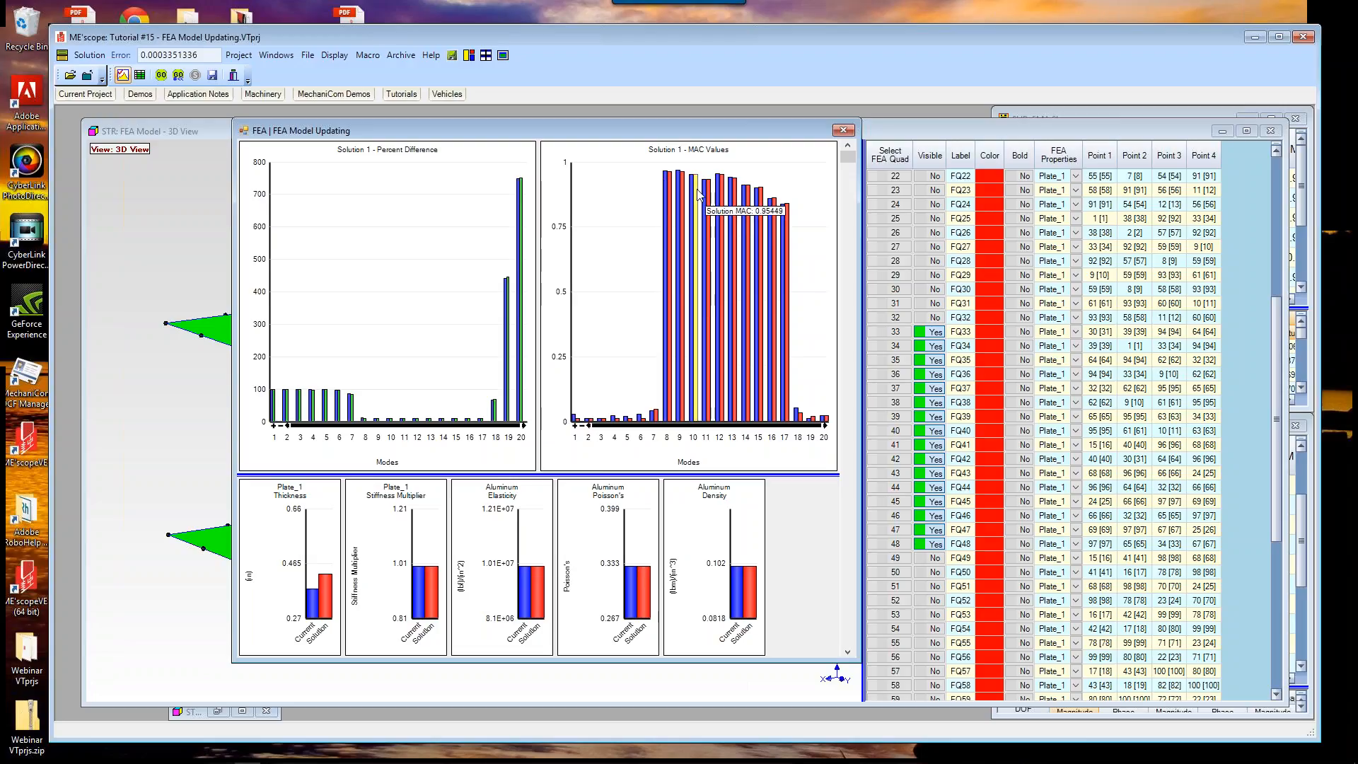
pyautogui.moveTo(685, 191)
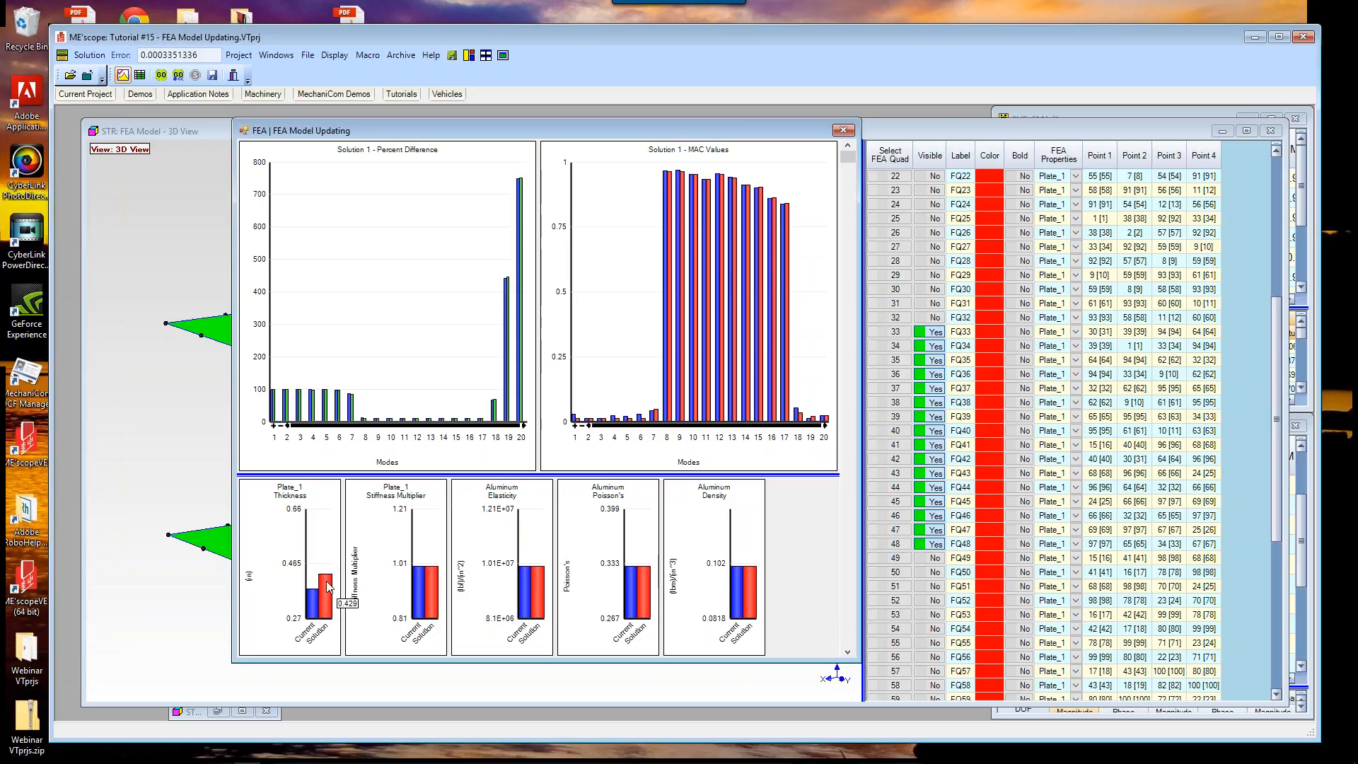
pyautogui.moveTo(314, 600)
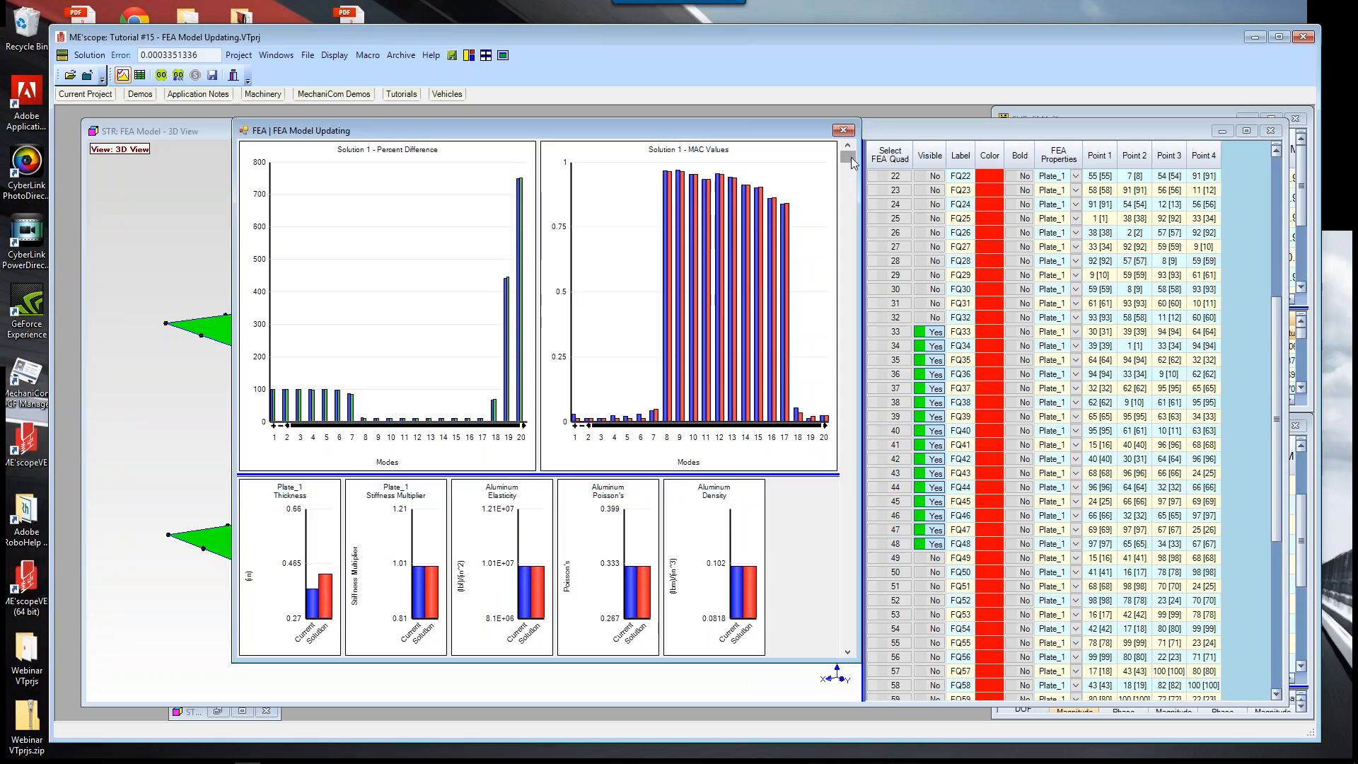
# Step: Browse the ordered solutions in the charts, returning to the best and moving on to the solution with 0.41633 in thickness
pyautogui.moveTo(851, 158); pyautogui.dragTo(742, 409)
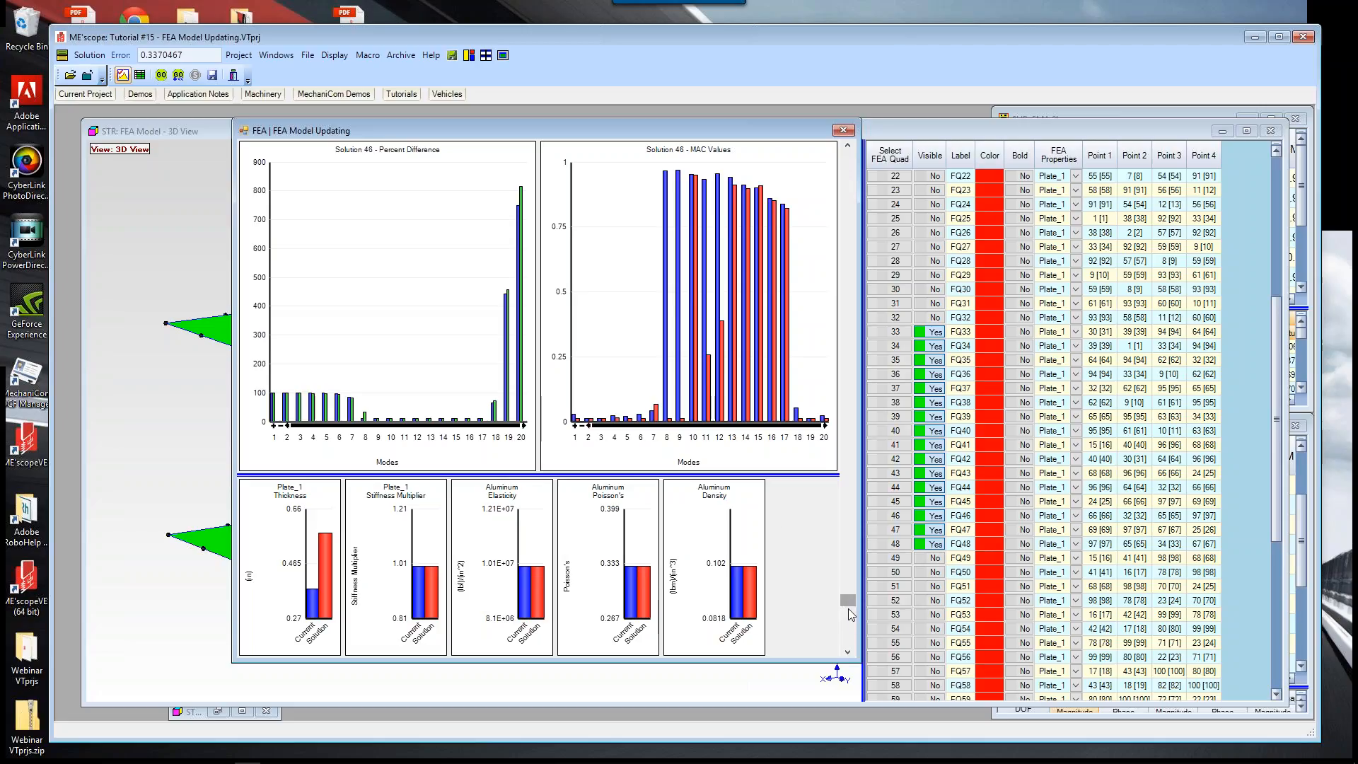
pyautogui.moveTo(848, 608); pyautogui.dragTo(843, 154)
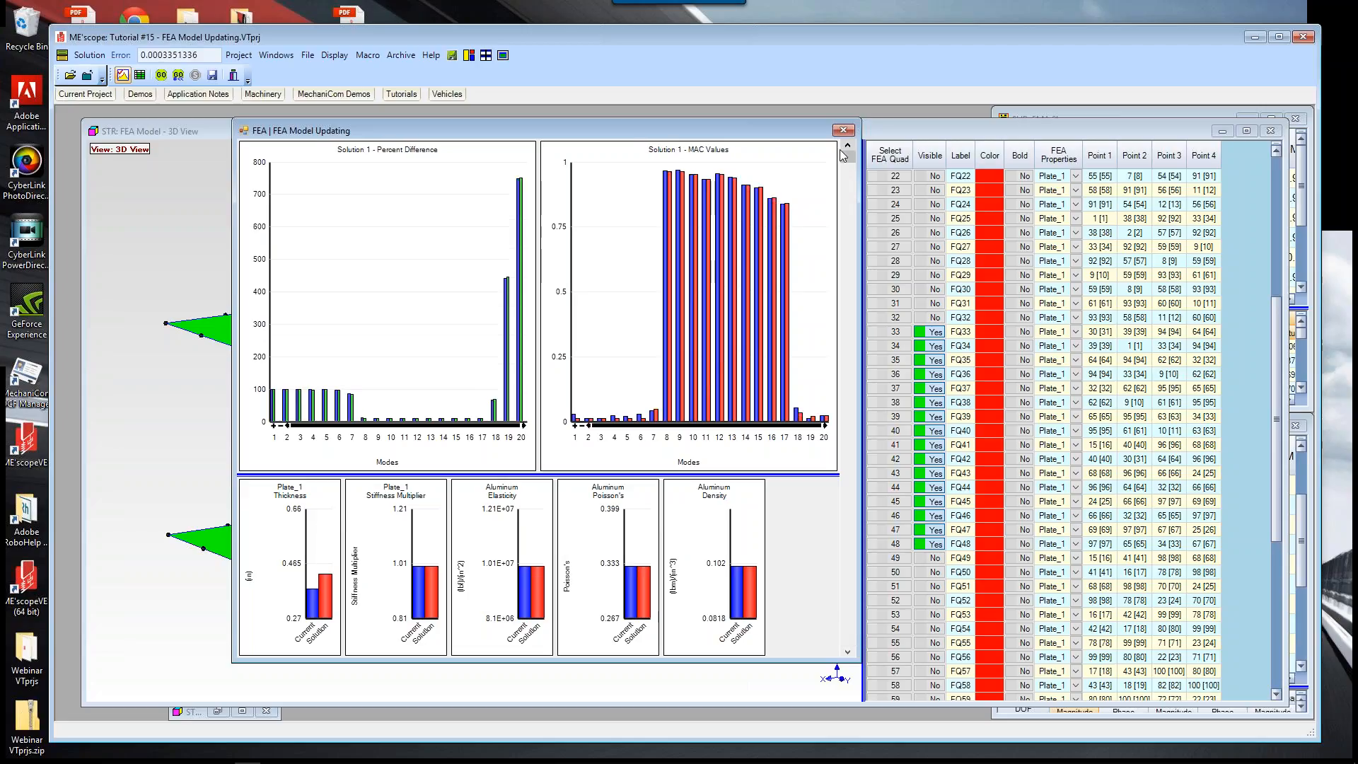
pyautogui.click(848, 158)
pyautogui.moveTo(851, 159)
pyautogui.mouseDown()
pyautogui.moveTo(851, 183)
pyautogui.moveTo(849, 169)
pyautogui.mouseUp()
pyautogui.moveTo(850, 172); pyautogui.dragTo(854, 196)
# Step: Return to the spreadsheets, show all 20 shapes, and copy the solution frequencies of shapes 18 to 20 into their target frequencies
pyautogui.click(139, 76)
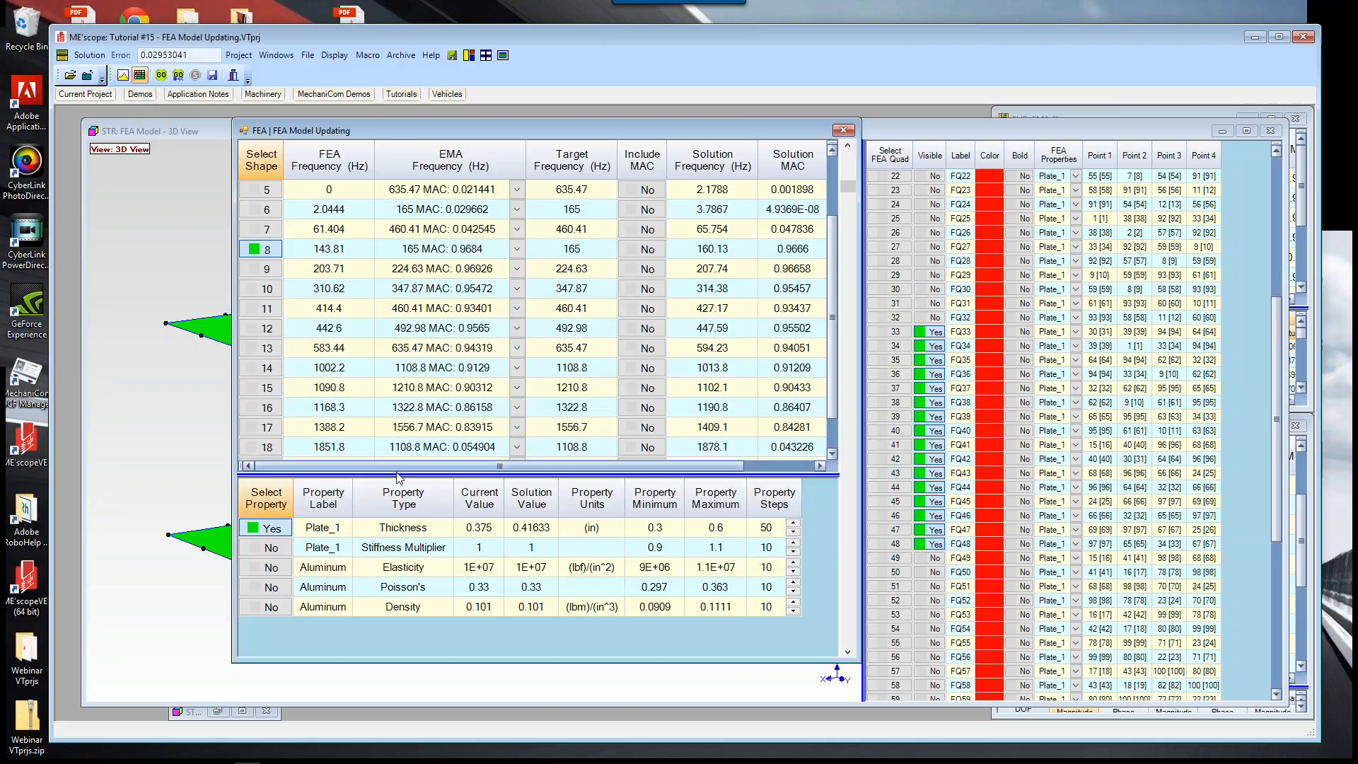
pyautogui.moveTo(397, 476); pyautogui.dragTo(391, 587)
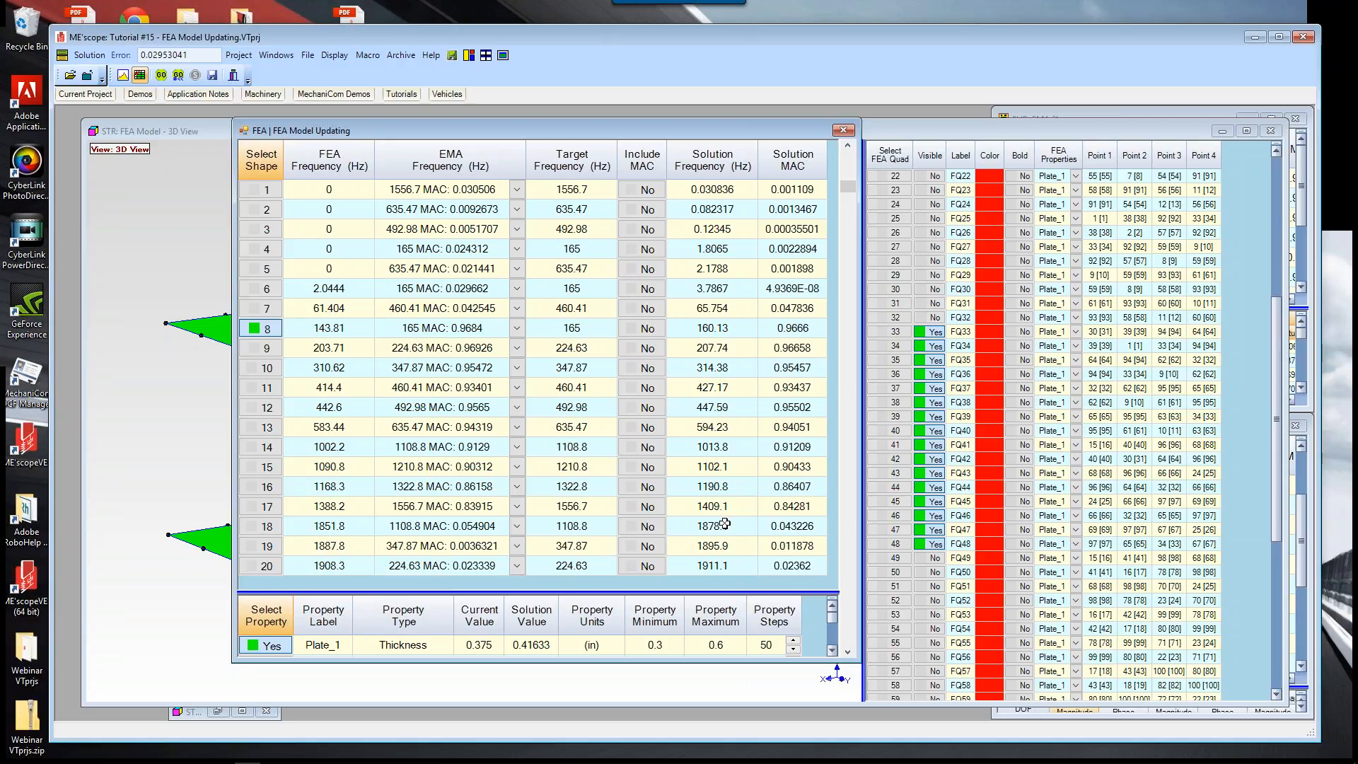
pyautogui.moveTo(726, 527); pyautogui.dragTo(729, 559)
pyautogui.hotkey('ctrl', 'c')
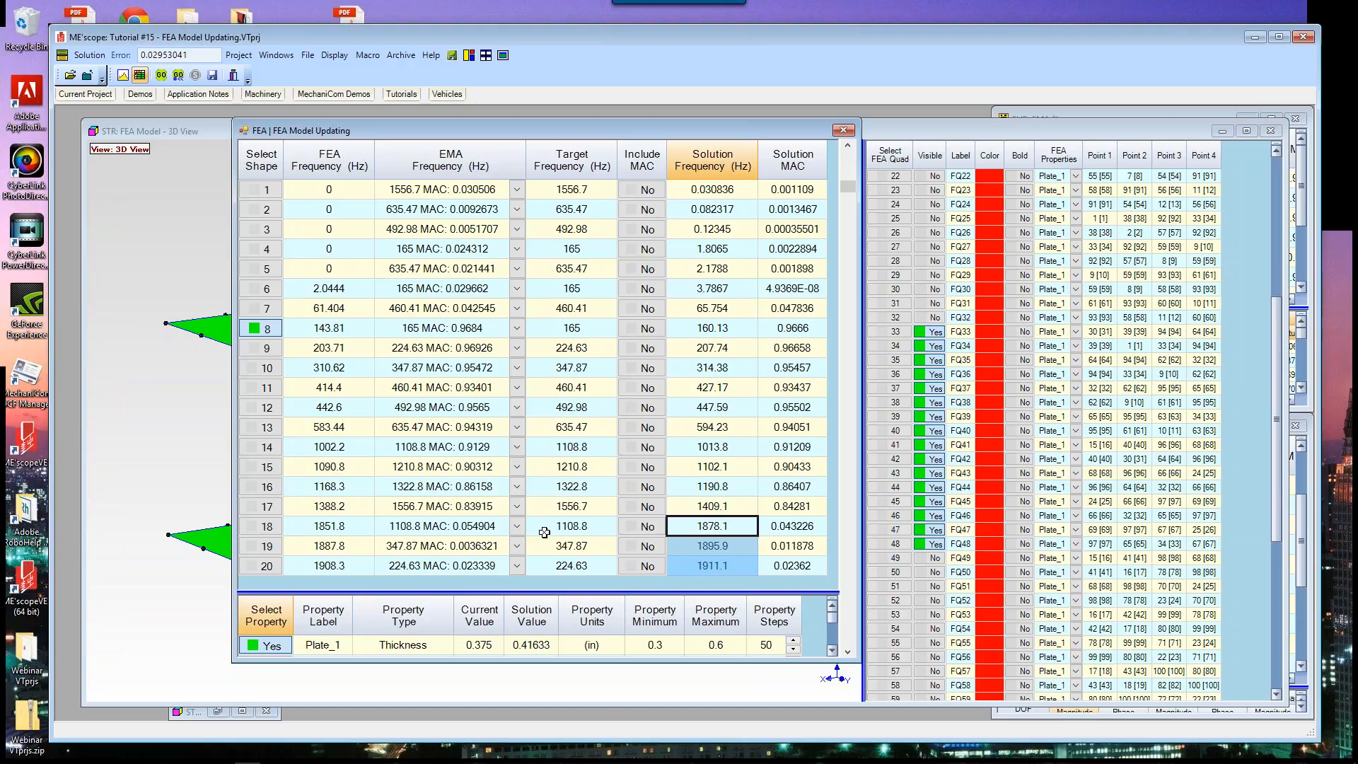
pyautogui.moveTo(546, 525); pyautogui.dragTo(554, 567)
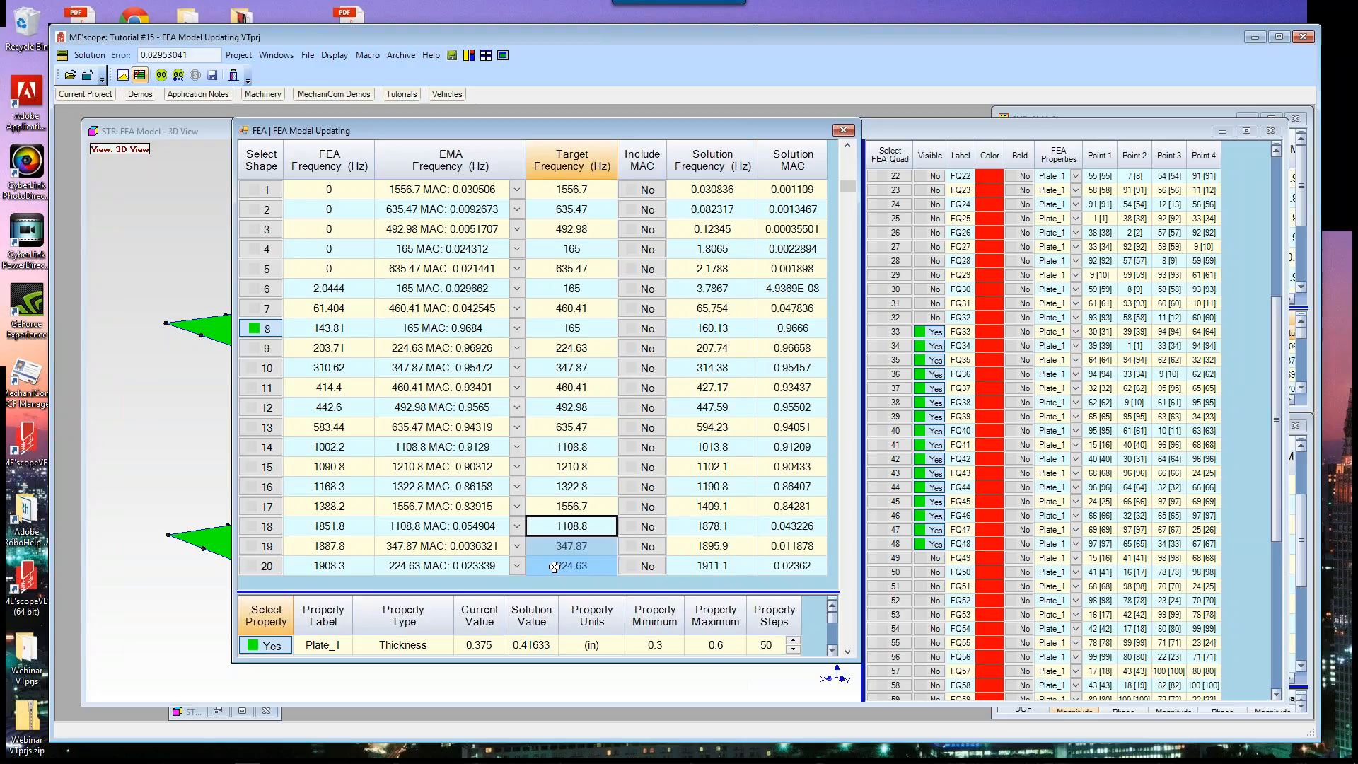
pyautogui.hotkey('ctrl', 'v')
# Step: Copy the solution frequencies of shapes 1 to 7 into their target frequencies
pyautogui.click(706, 188)
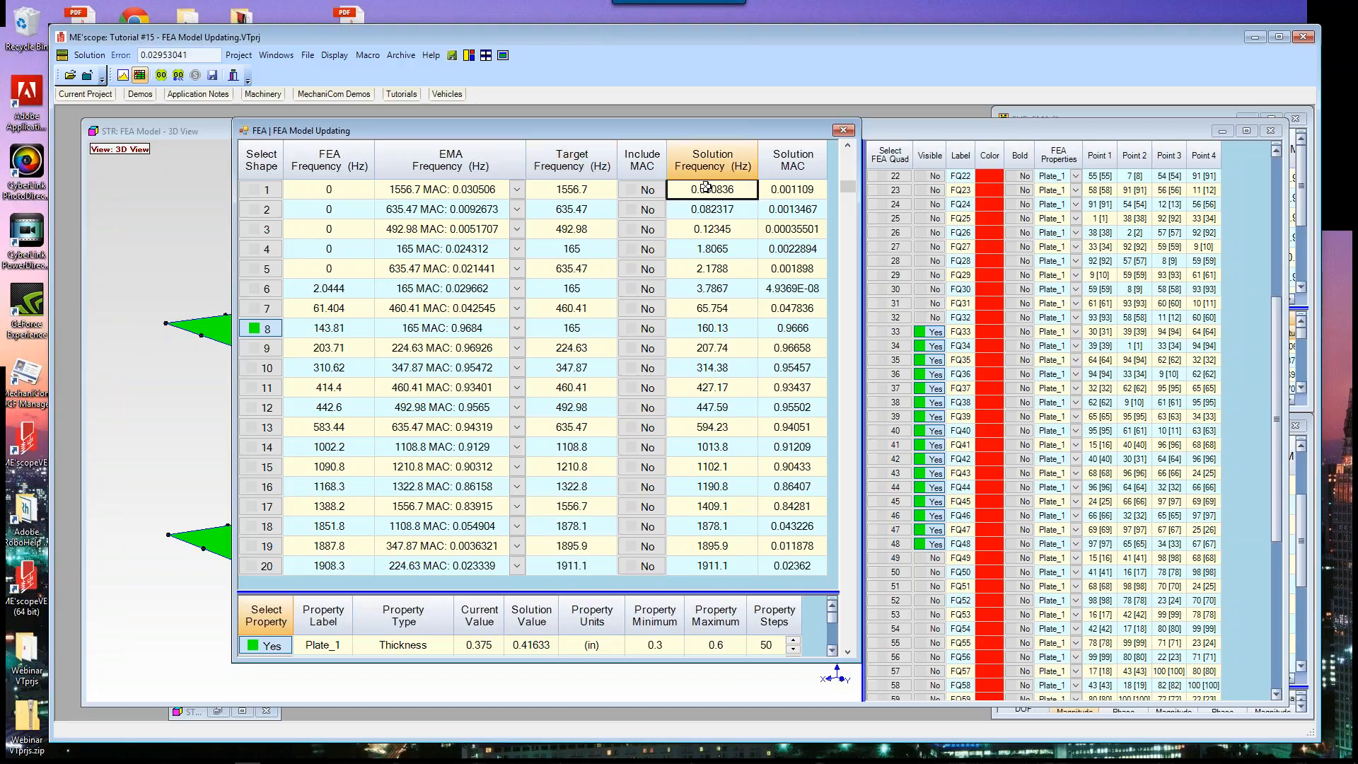
pyautogui.moveTo(706, 187); pyautogui.dragTo(722, 306)
pyautogui.hotkey('ctrl', 'c')
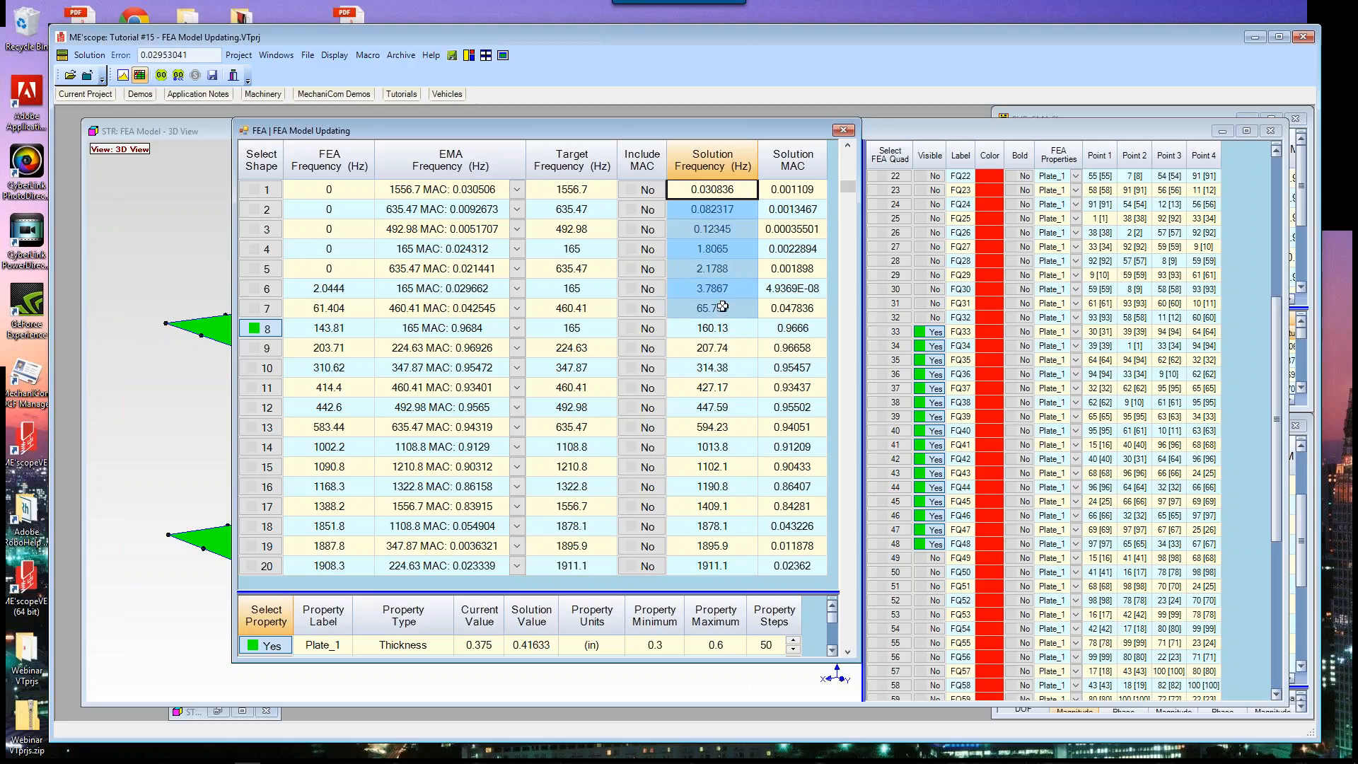
pyautogui.moveTo(547, 187); pyautogui.dragTo(567, 305)
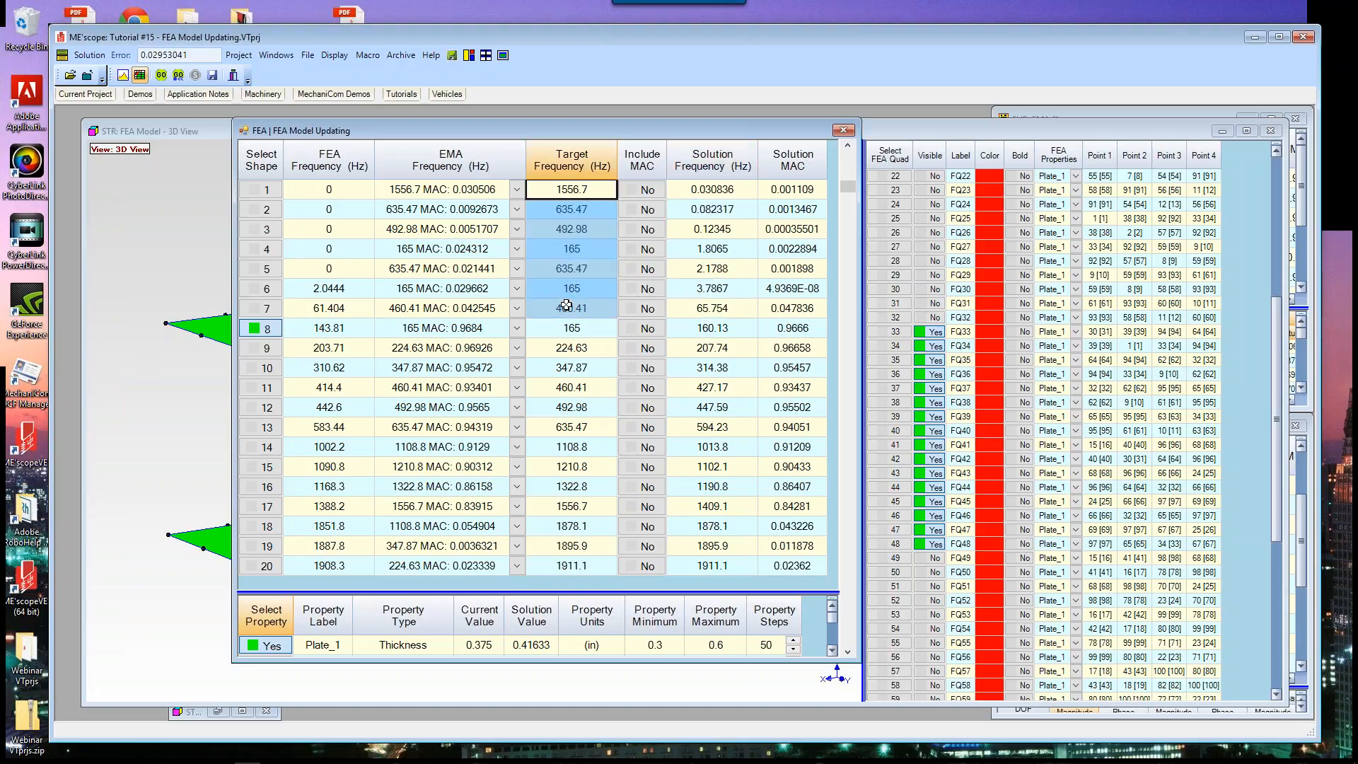
pyautogui.hotkey('ctrl', 'v')
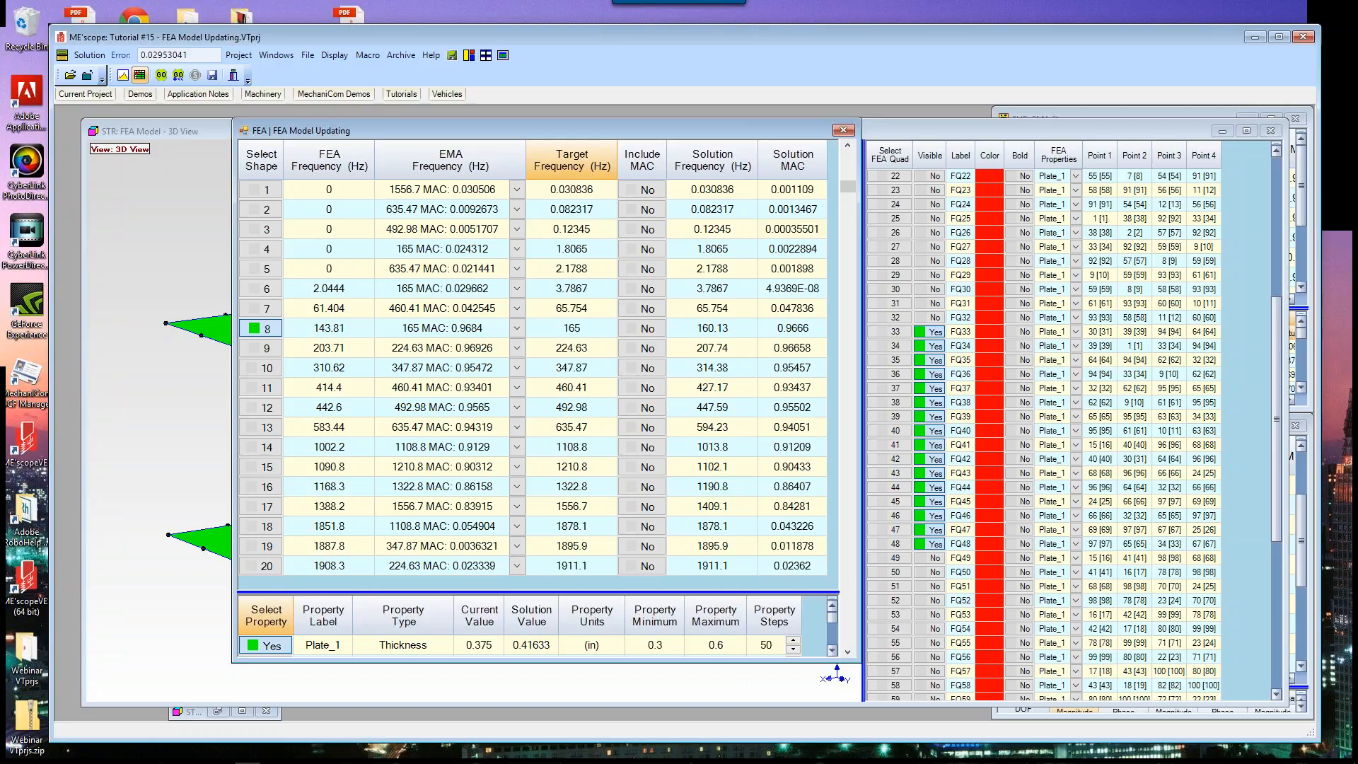
# Step: Calculate and order the model updating solutions again with the new target frequencies, and give the property list more room
pyautogui.click(178, 76)
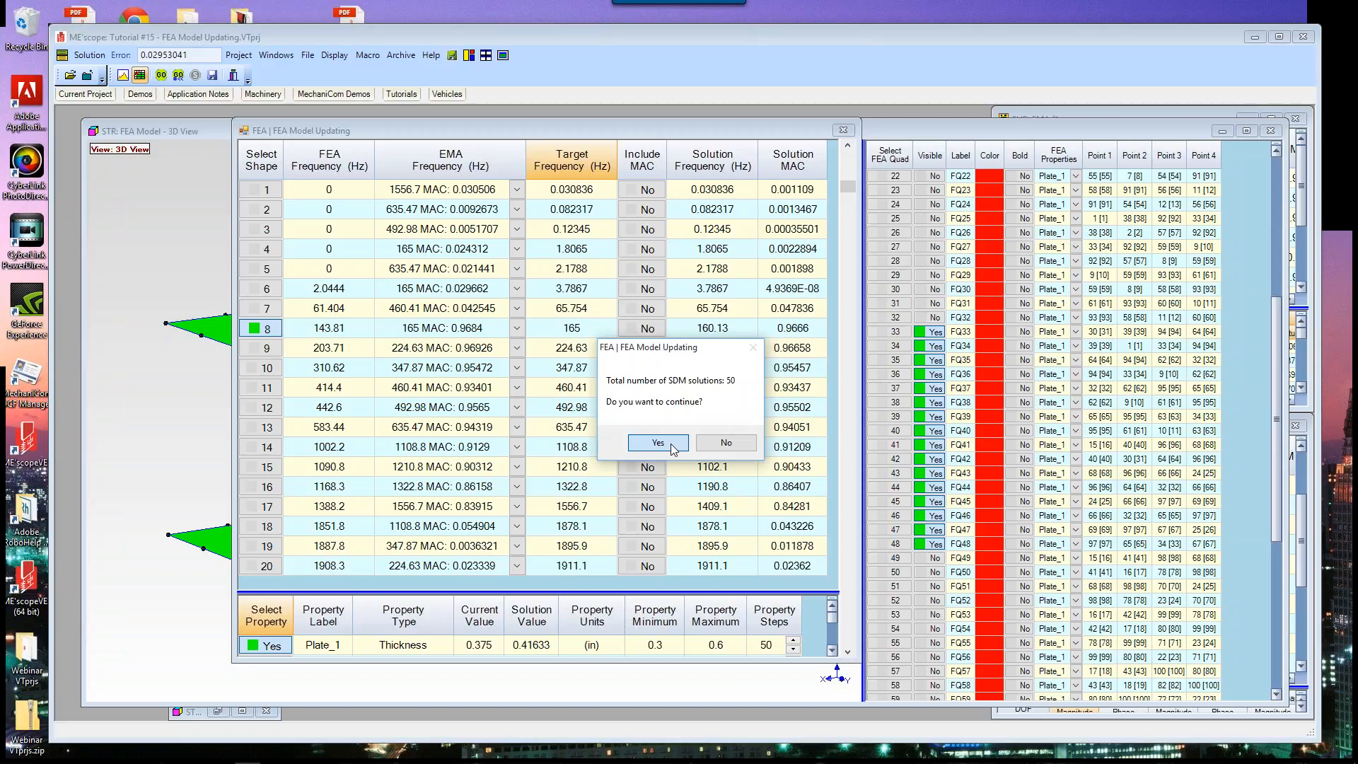
pyautogui.click(658, 443)
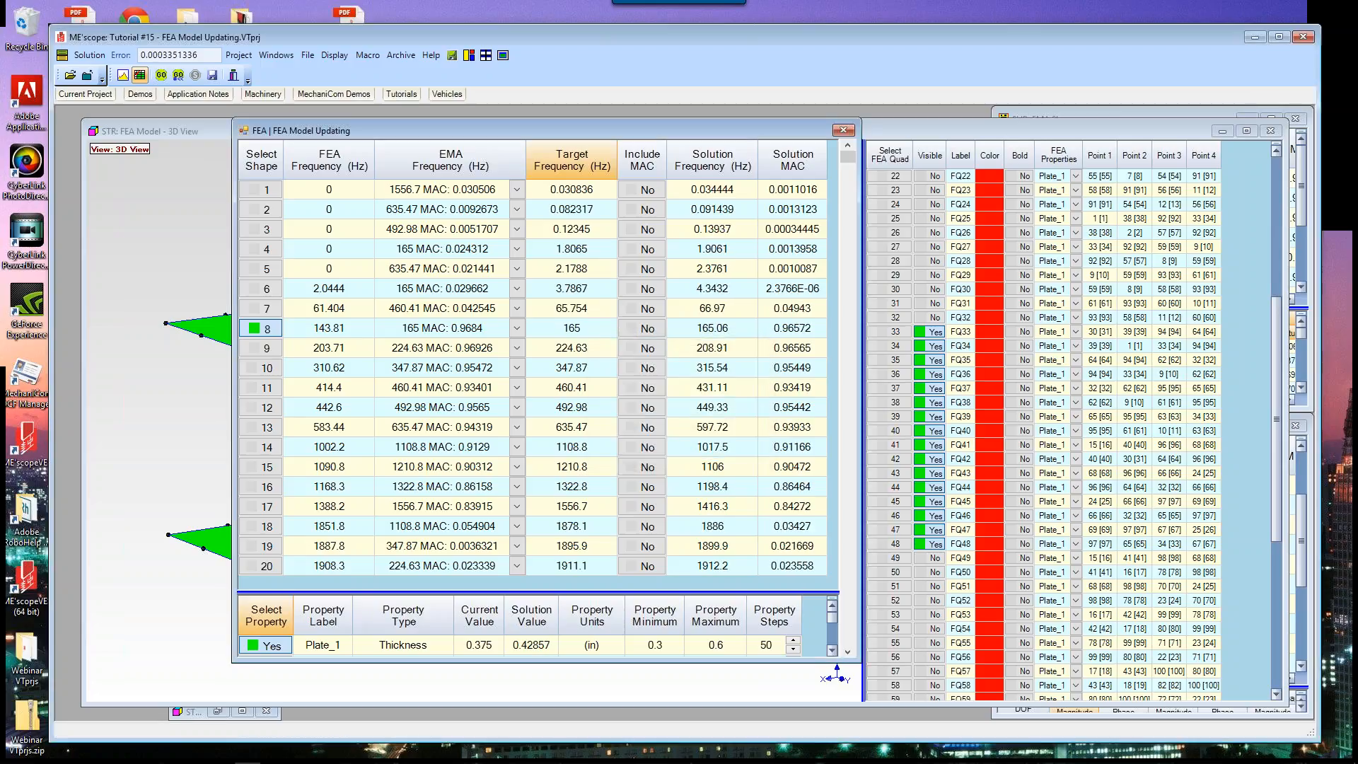
pyautogui.moveTo(587, 493); pyautogui.dragTo(574, 402)
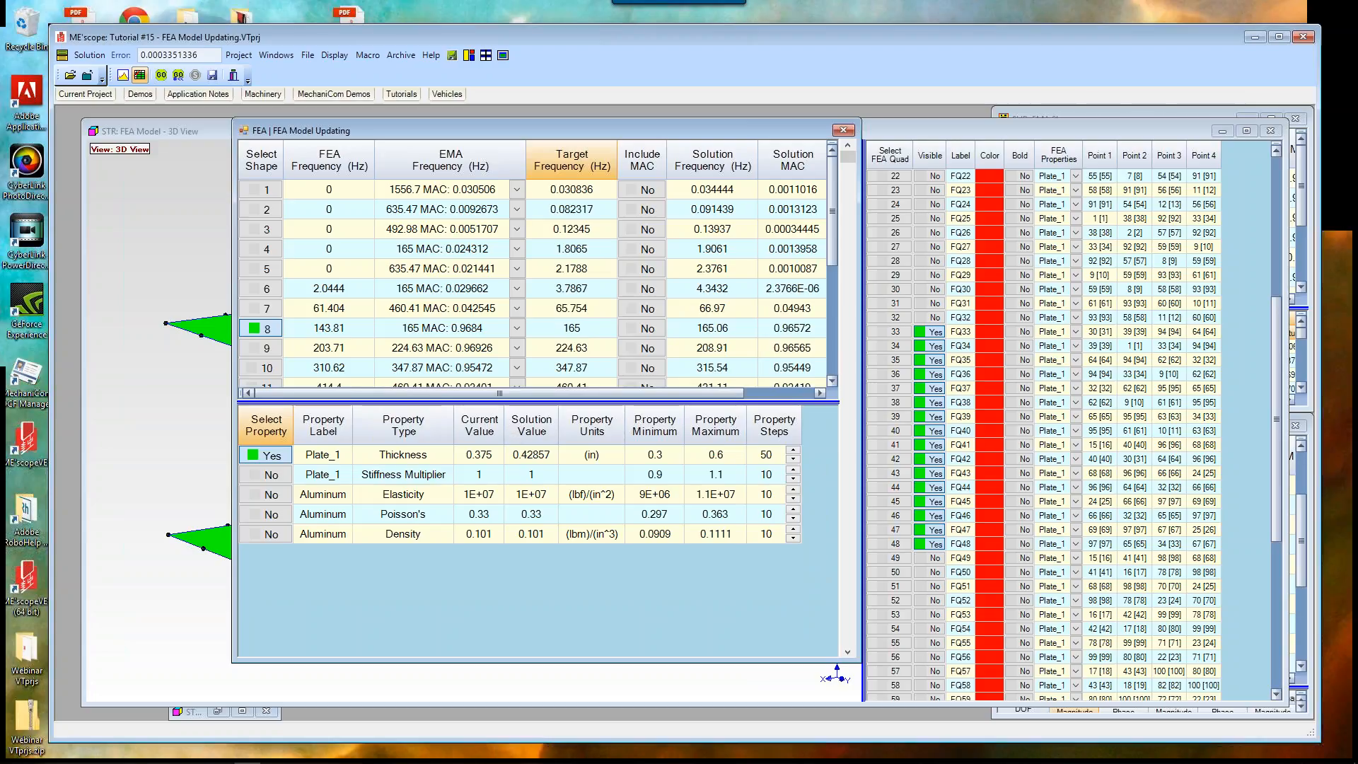
pyautogui.moveTo(547, 508); pyautogui.dragTo(542, 534)
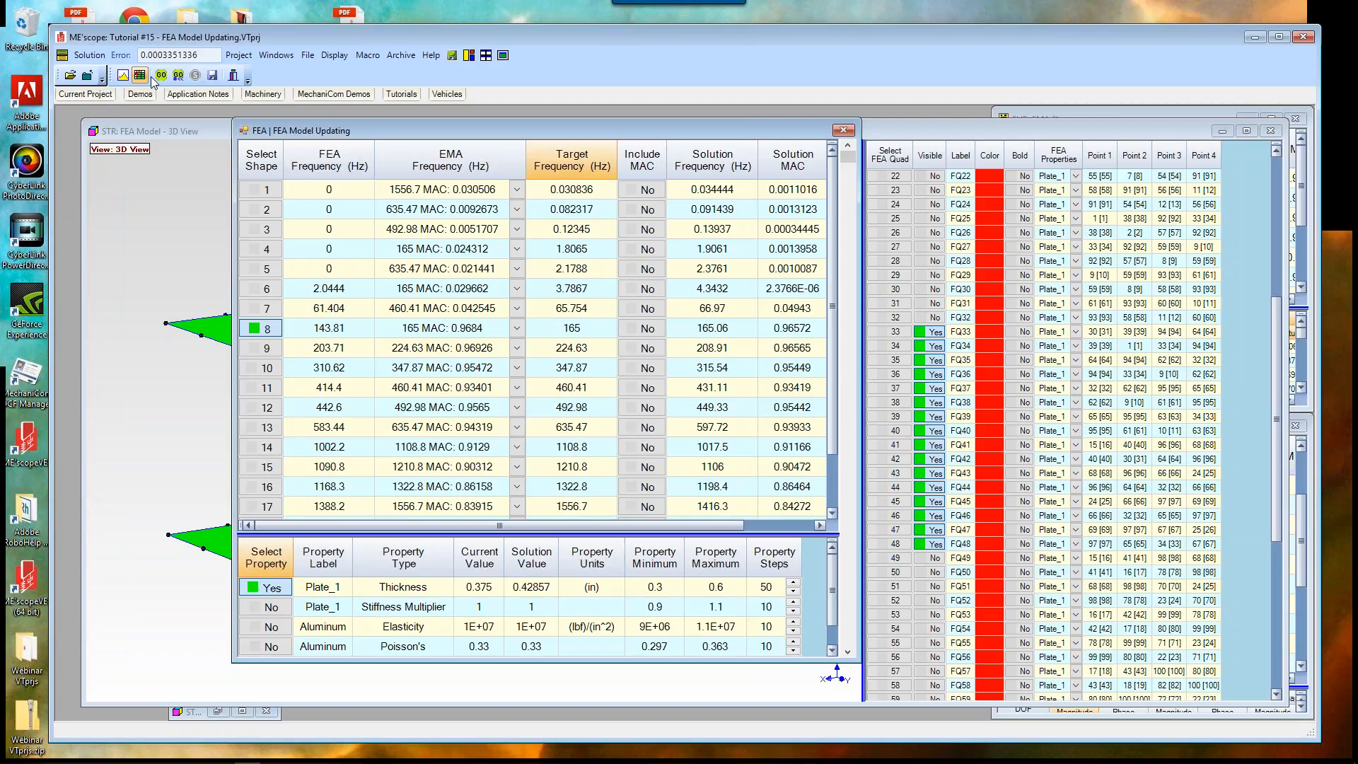
# Step: Show the recalculated solution as bar charts and examine the percent frequency differences of the low-numbered modes
pyautogui.click(123, 75)
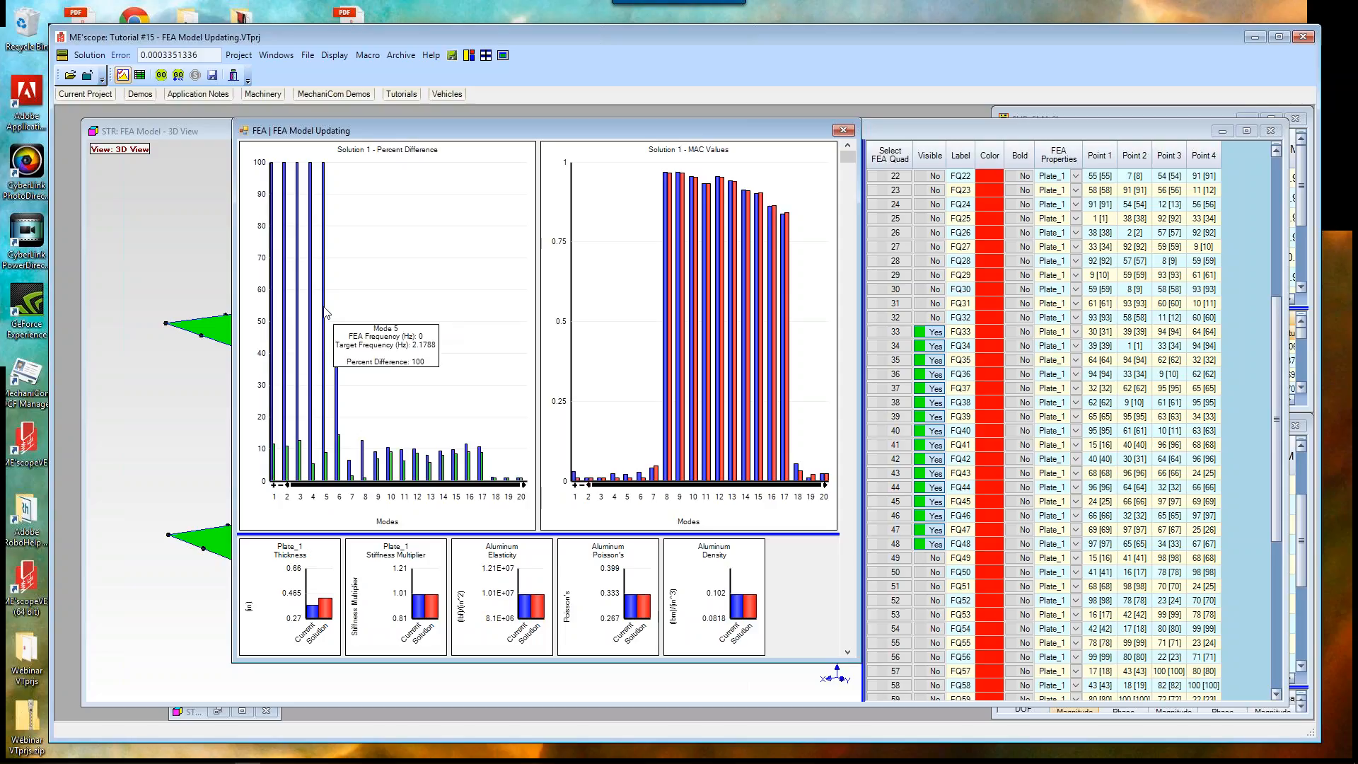
pyautogui.moveTo(322, 313)
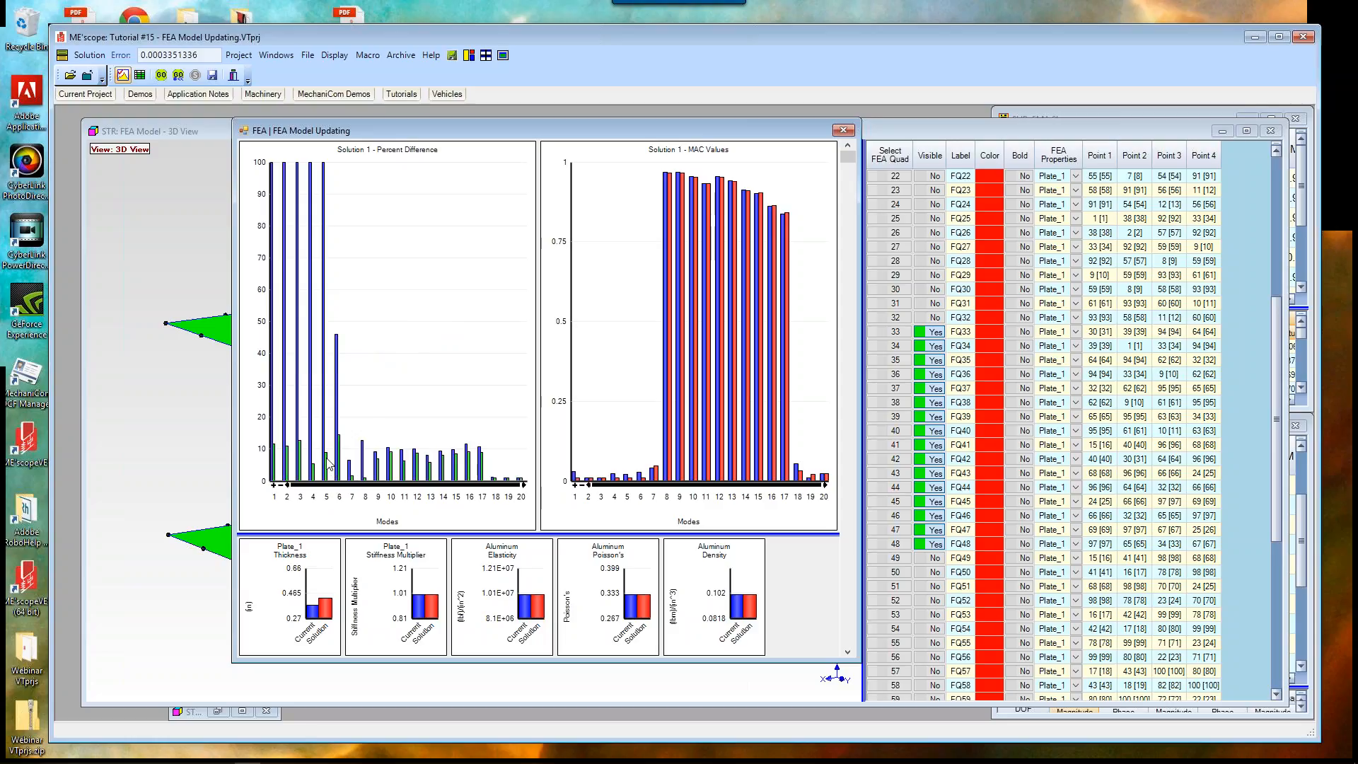
pyautogui.moveTo(316, 473)
pyautogui.moveTo(340, 452)
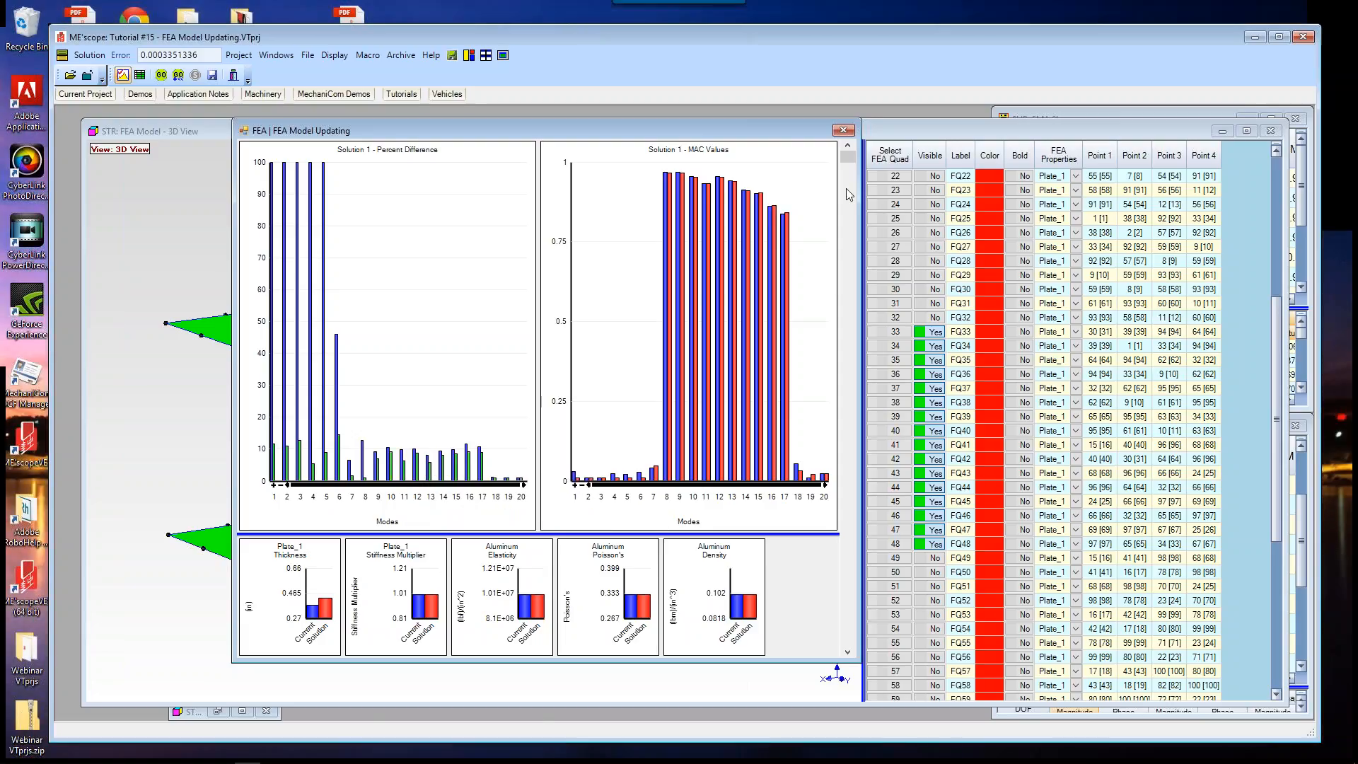
# Step: Browse the recalculated solutions in the charts from best to worst and return to solution 1
pyautogui.moveTo(847, 158); pyautogui.dragTo(861, 625)
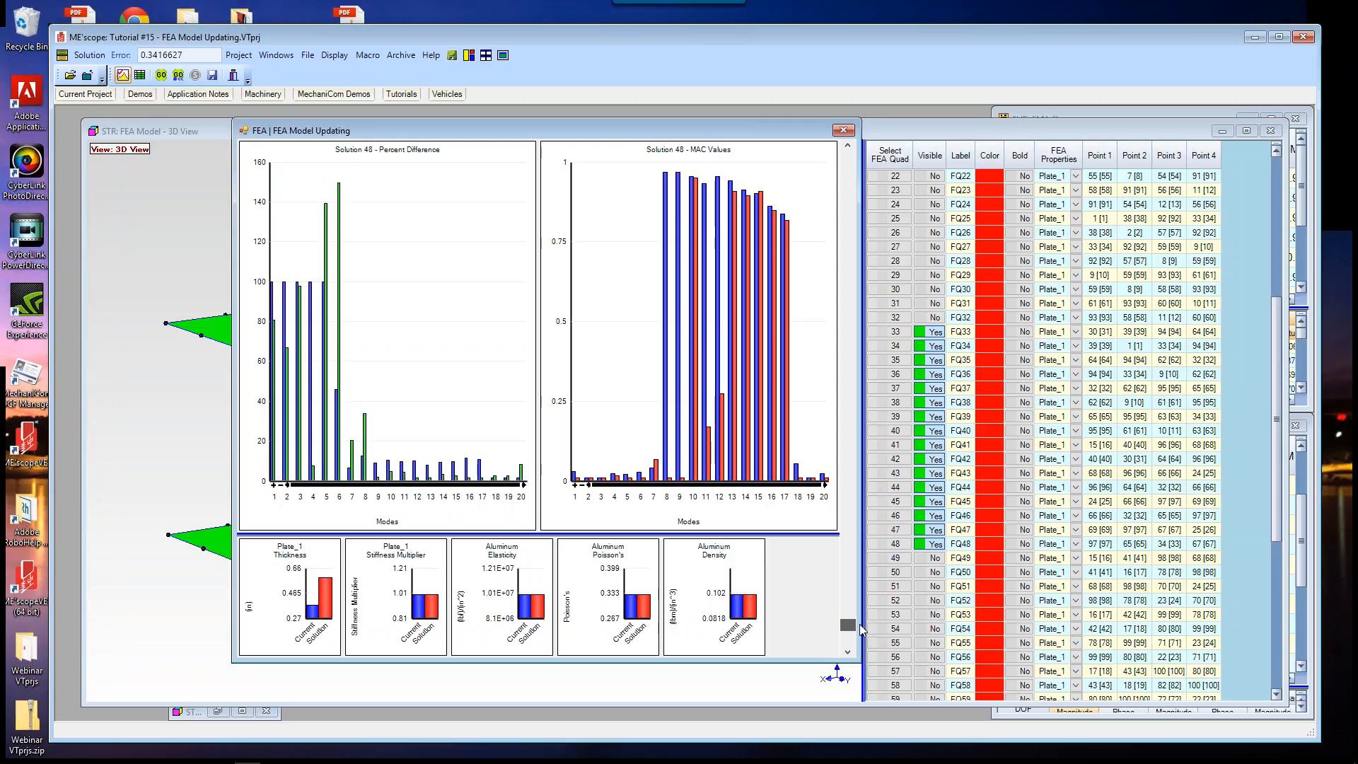
pyautogui.moveTo(862, 629); pyautogui.dragTo(862, 616)
pyautogui.moveTo(873, 428); pyautogui.dragTo(847, 150)
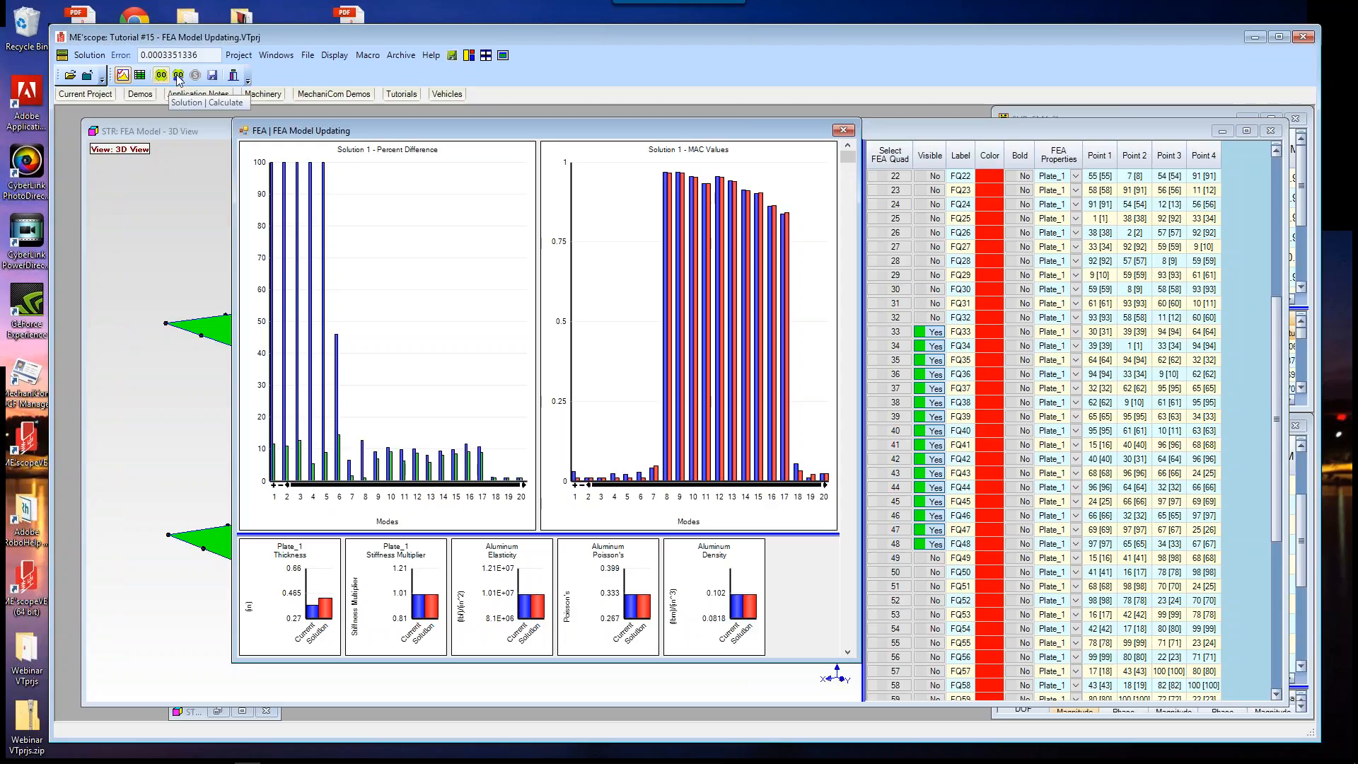
# Step: Return to the spreadsheets, enlarge the property list, and save the updated FEA properties for solution 1
pyautogui.click(139, 75)
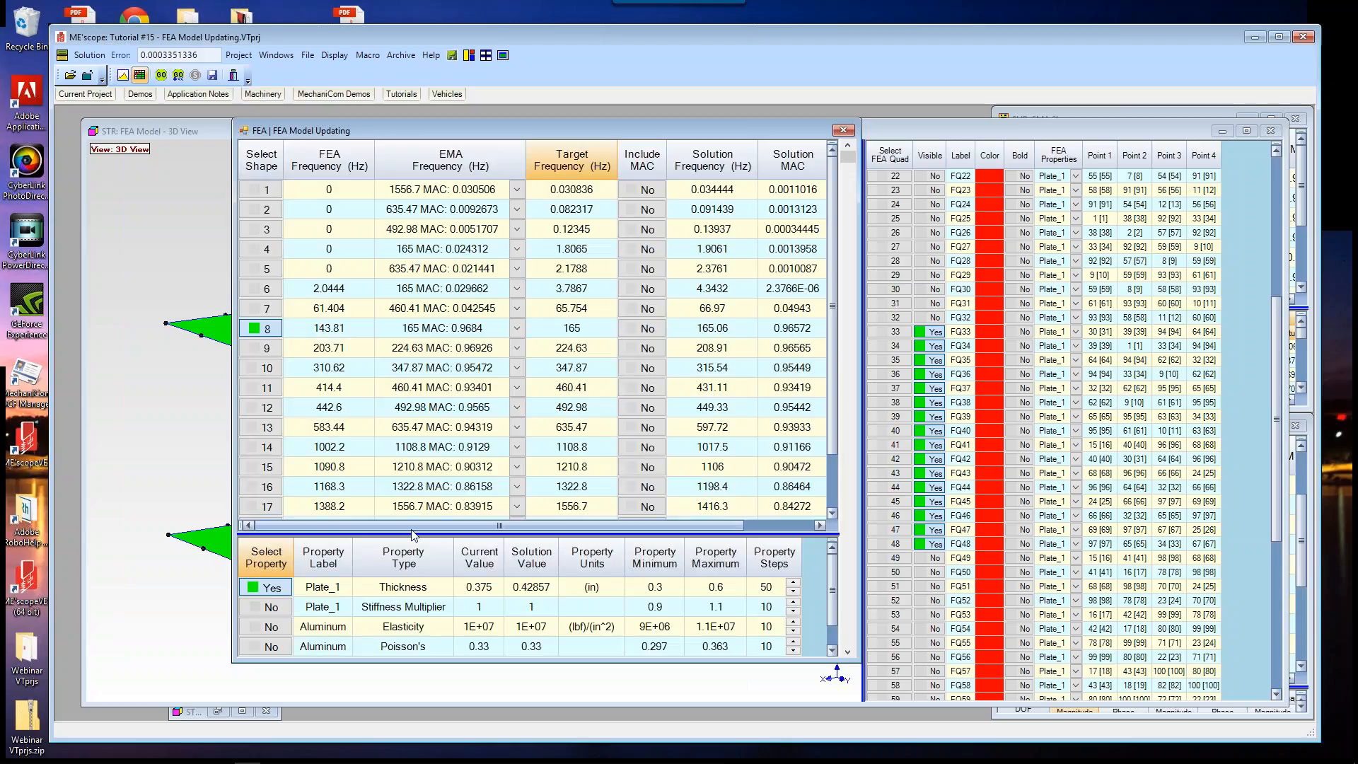
pyautogui.moveTo(411, 528); pyautogui.dragTo(416, 469)
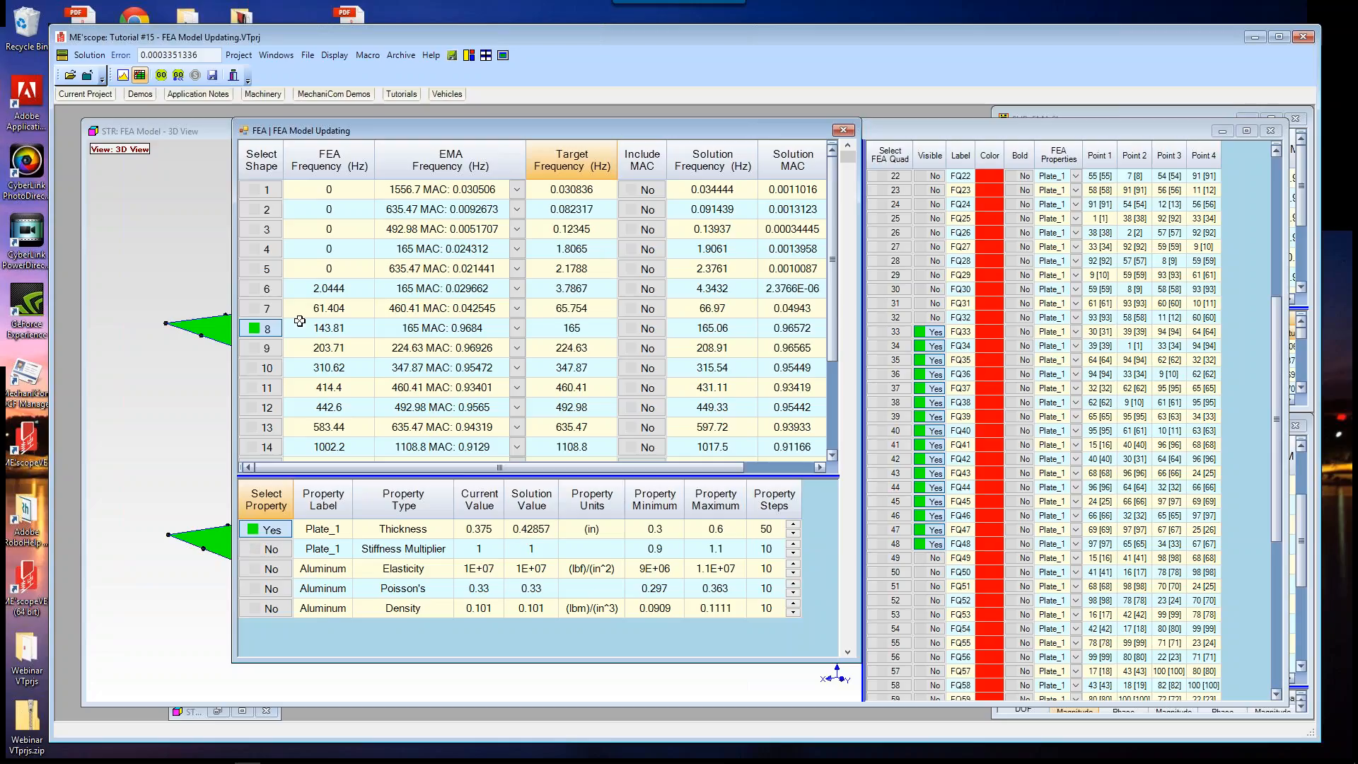
pyautogui.click(97, 57)
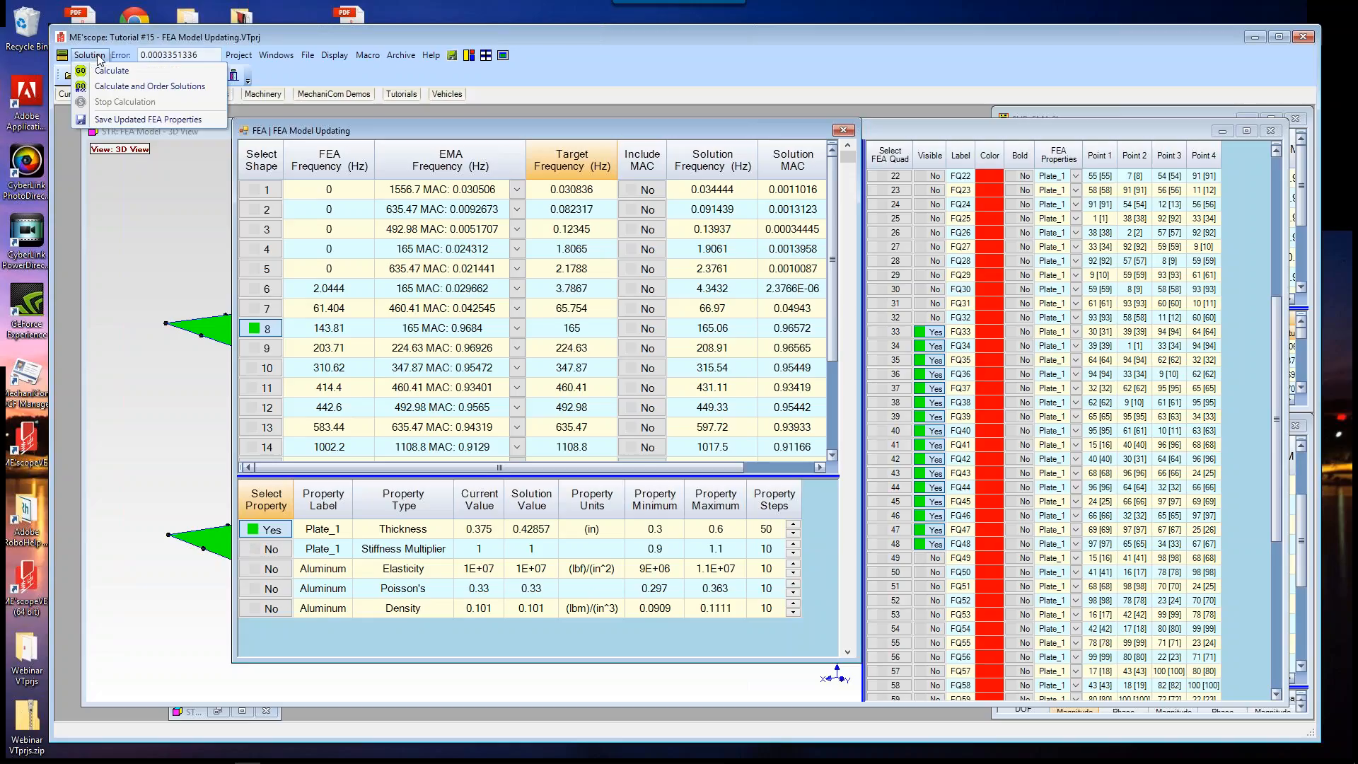
pyautogui.click(130, 122)
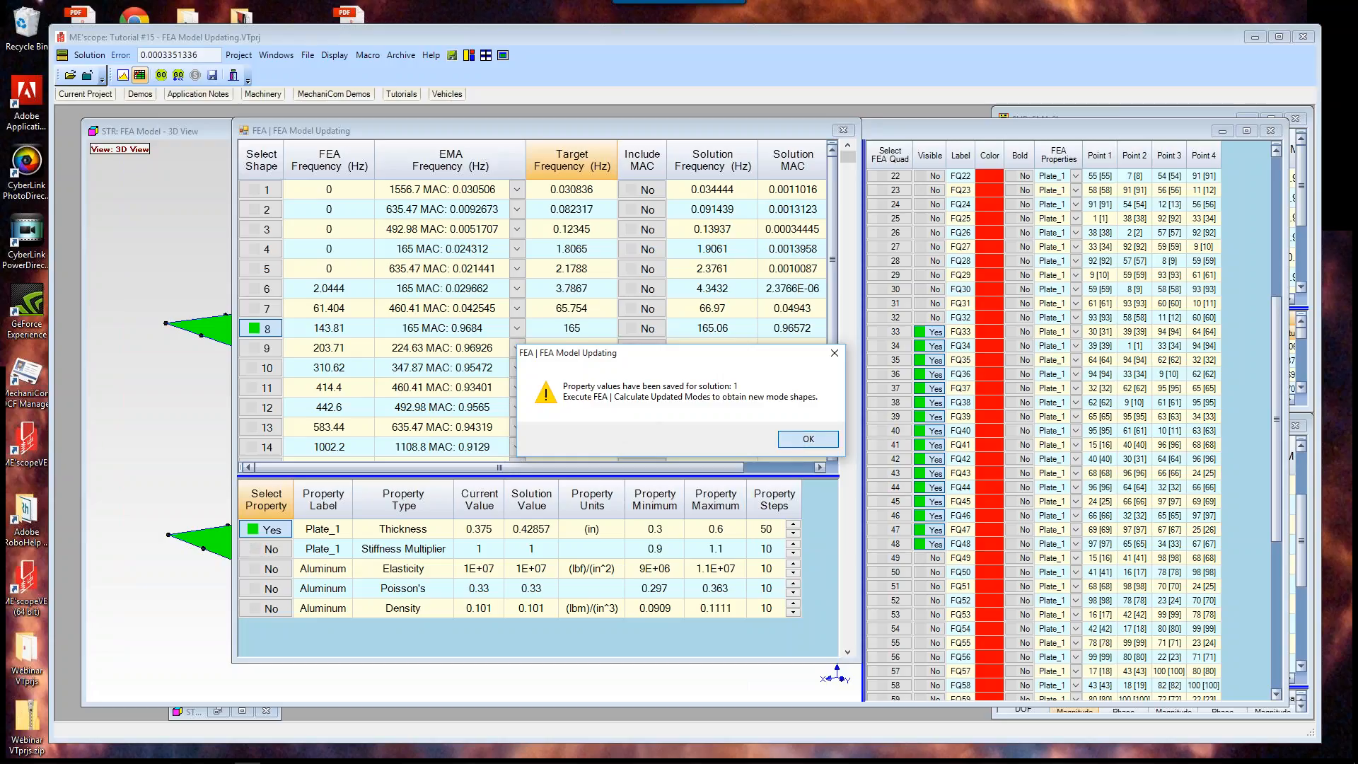
pyautogui.press('Return')
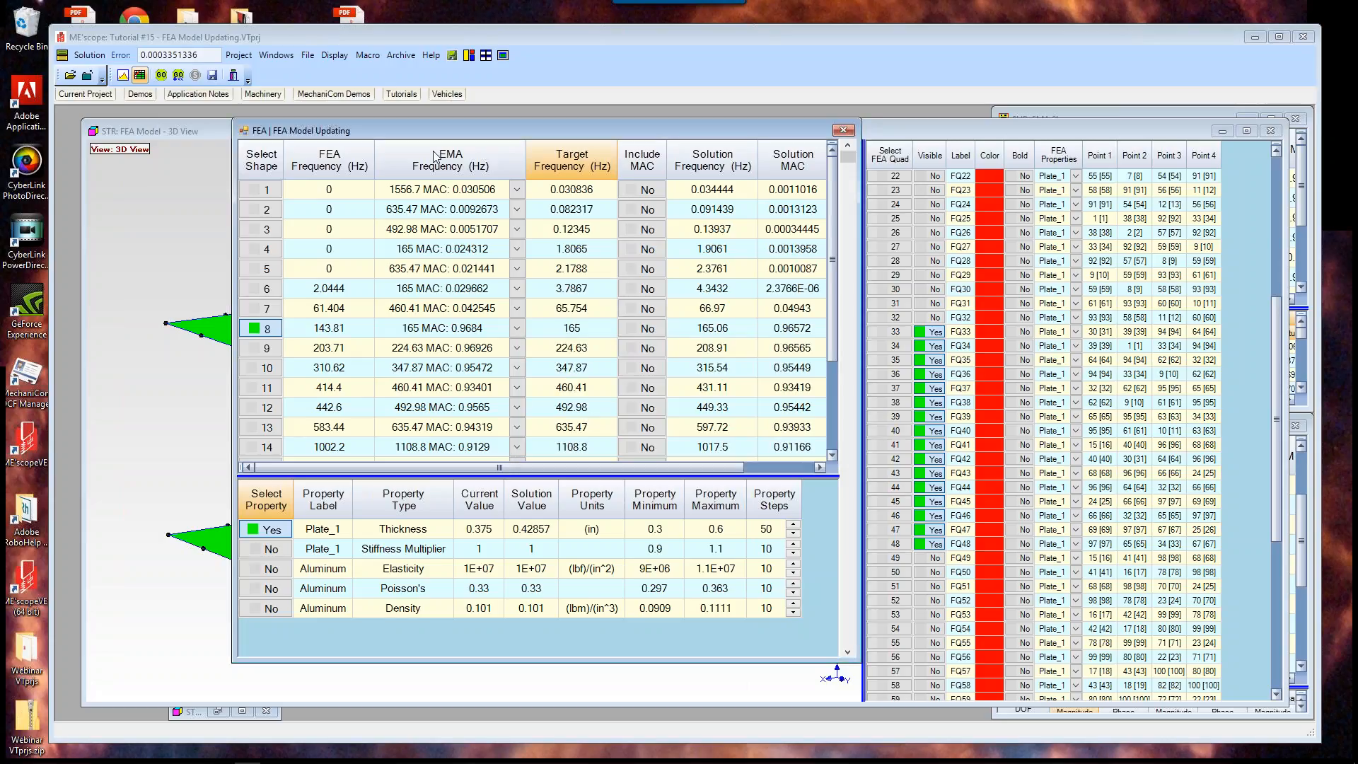
# Step: Close the FEA Model Updating window and examine the updated thickness of Plate_1 in the FEA plate properties
pyautogui.click(841, 131)
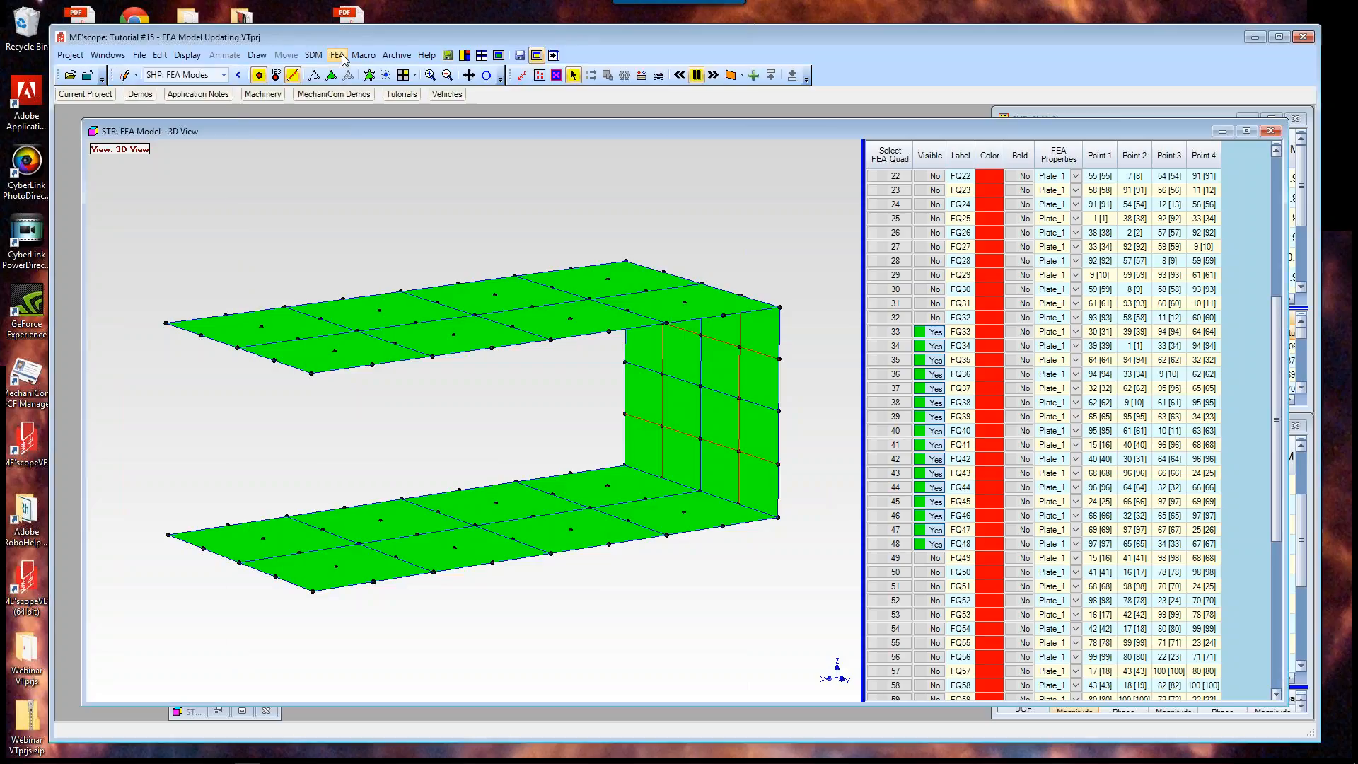
pyautogui.click(337, 54)
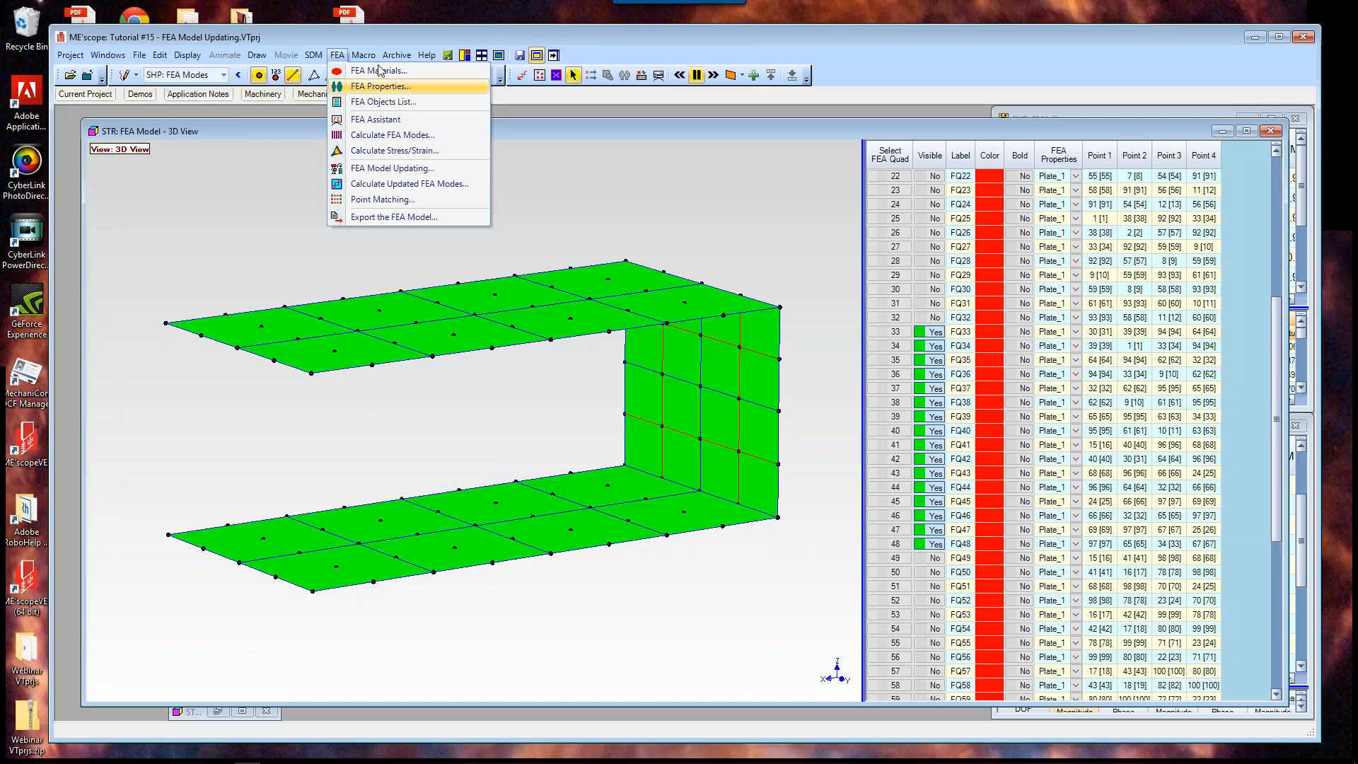
pyautogui.click(375, 88)
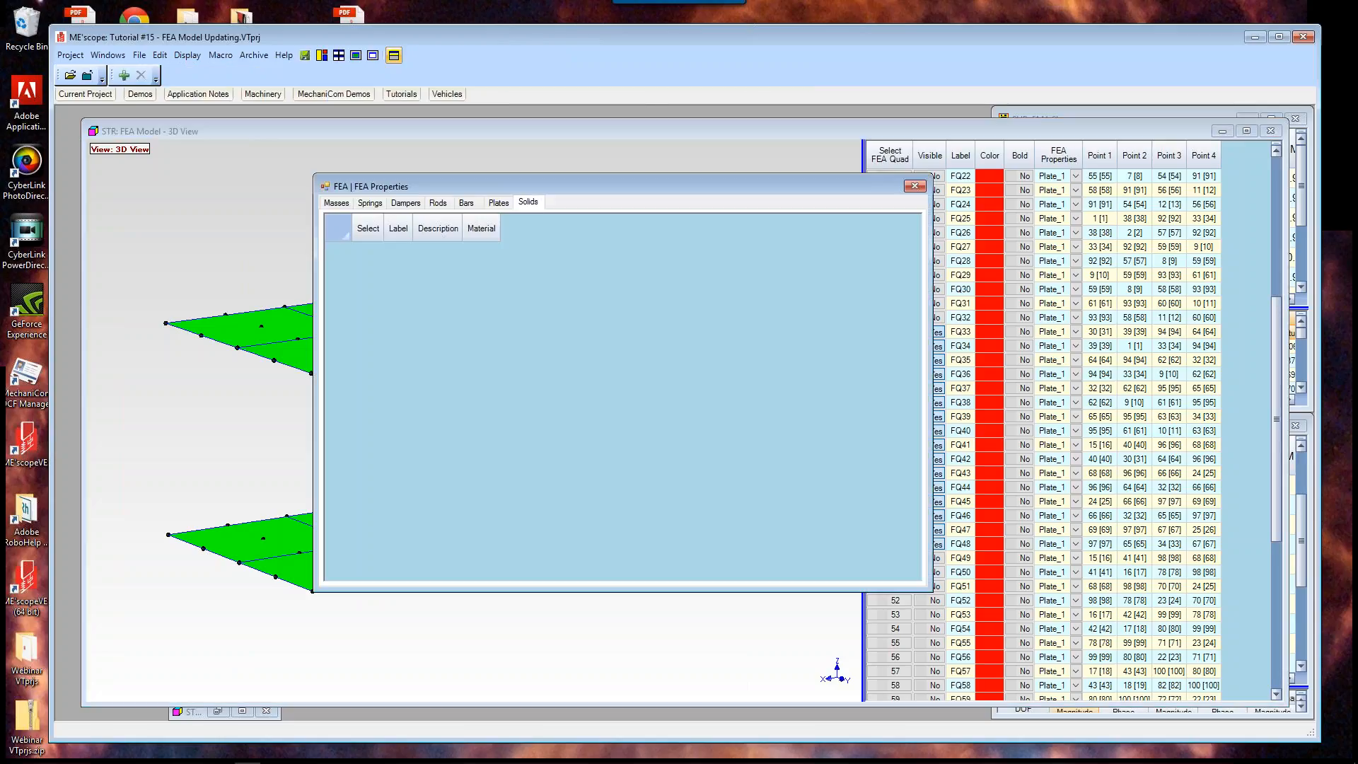
pyautogui.moveTo(388, 186); pyautogui.dragTo(354, 151)
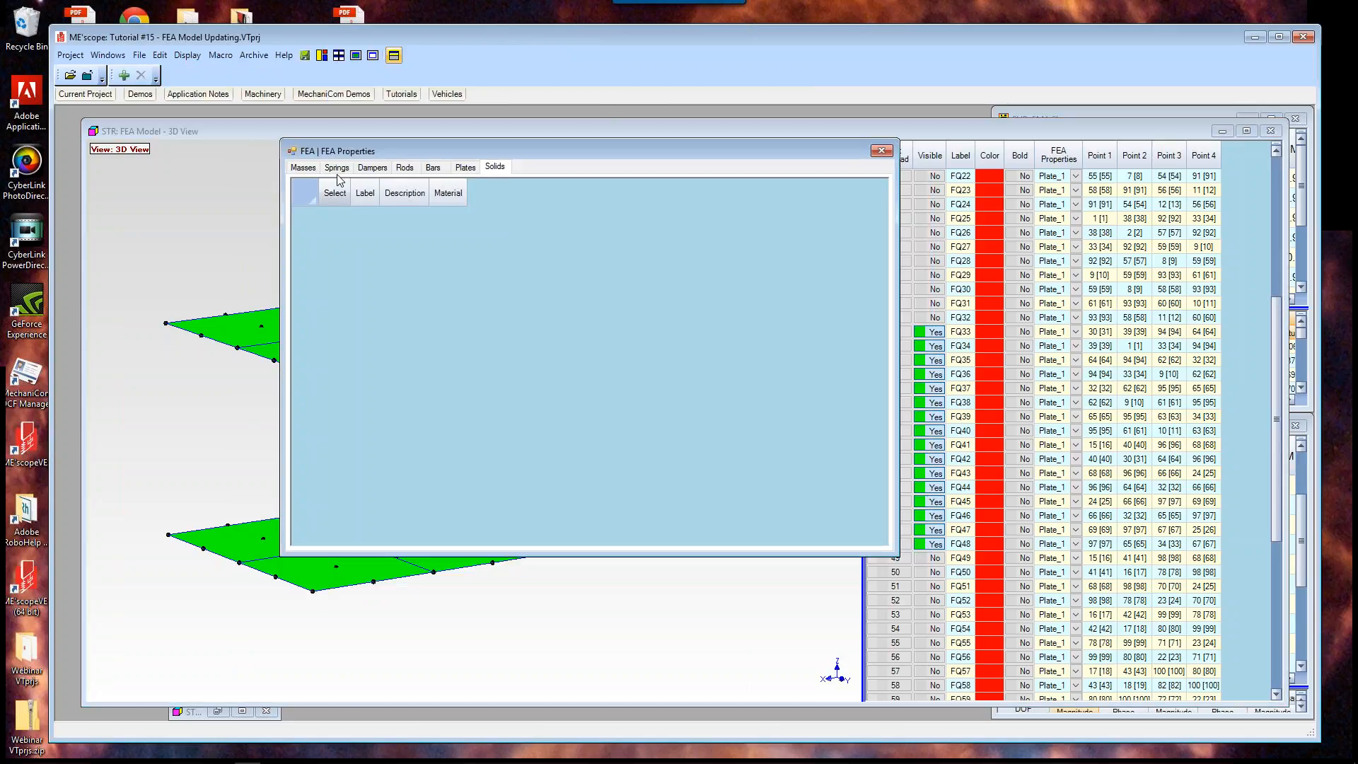
pyautogui.click(461, 169)
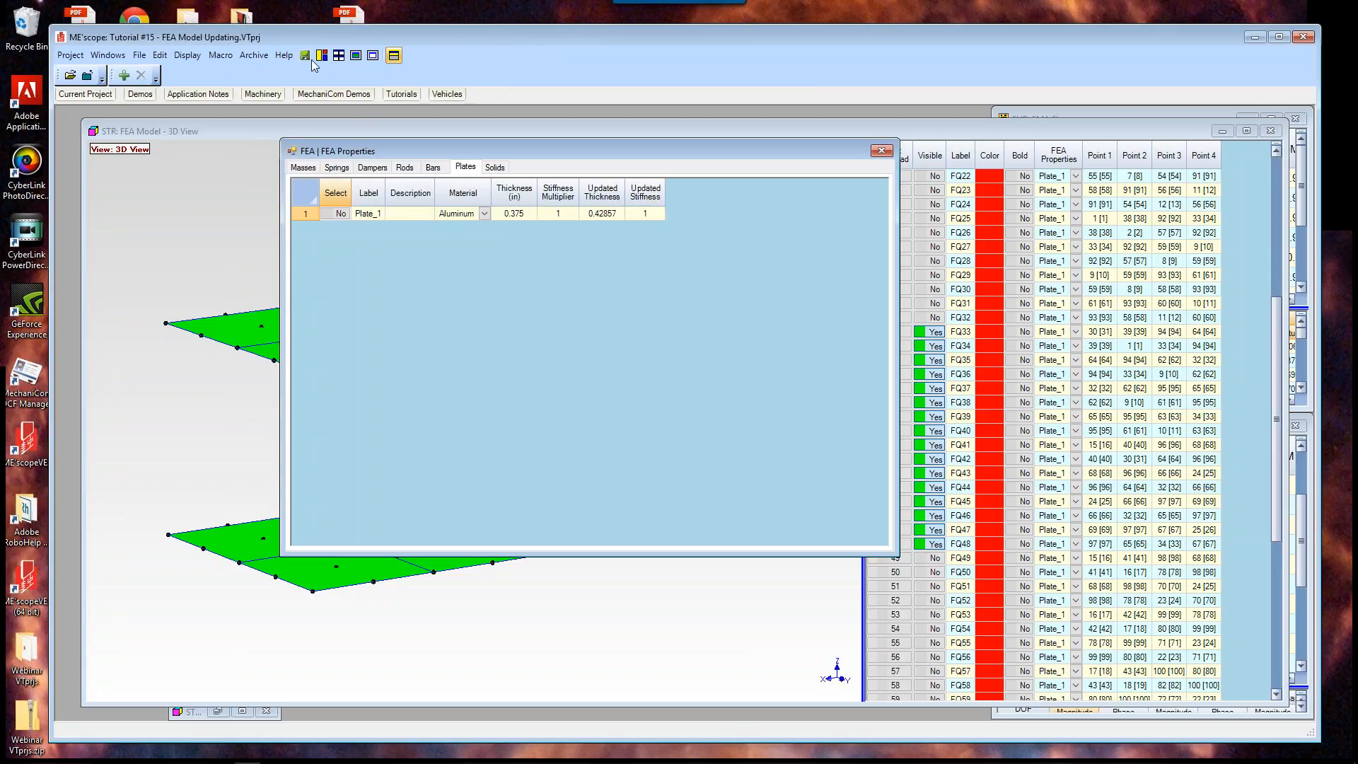
pyautogui.click(882, 151)
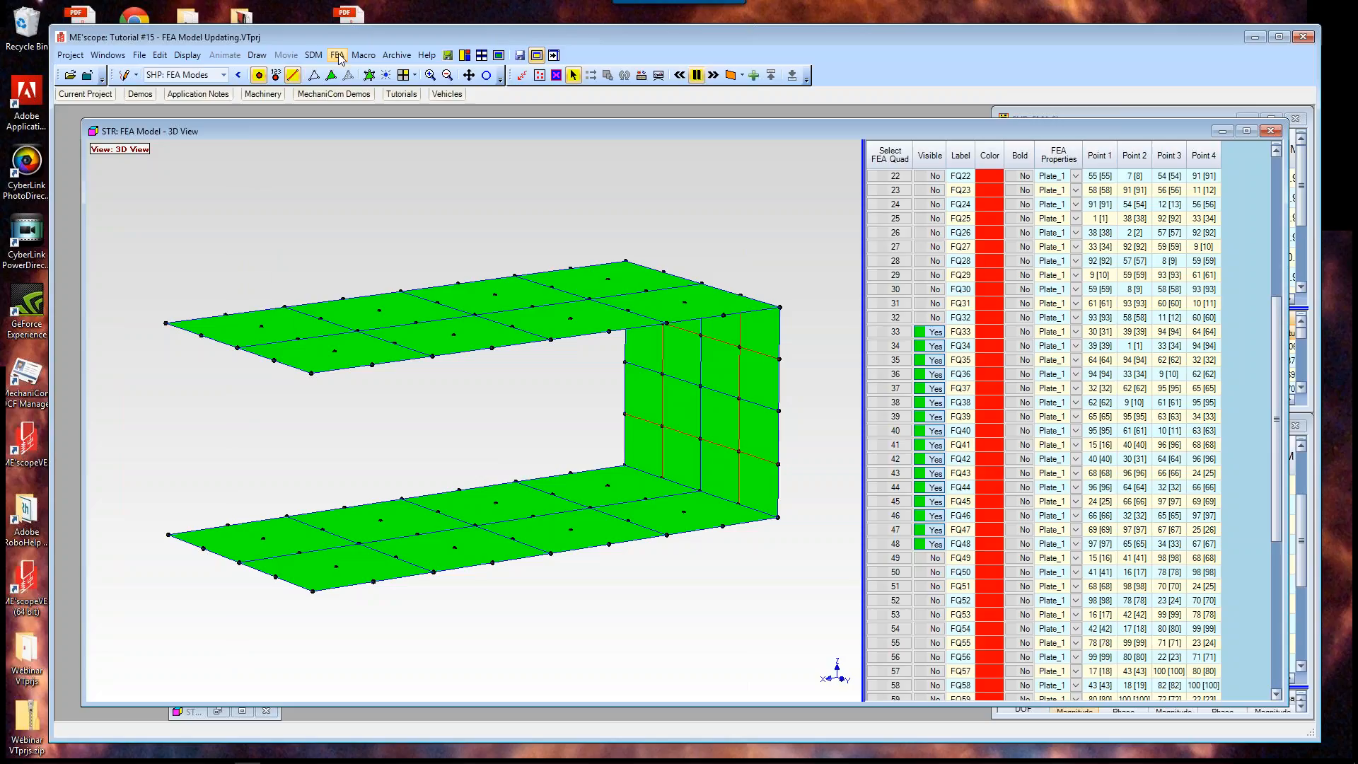
# Step: Examine the updated elasticity, Poisson's ratio and density of Aluminum in the FEA Materials list, and close it
pyautogui.click(337, 55)
pyautogui.click(345, 86)
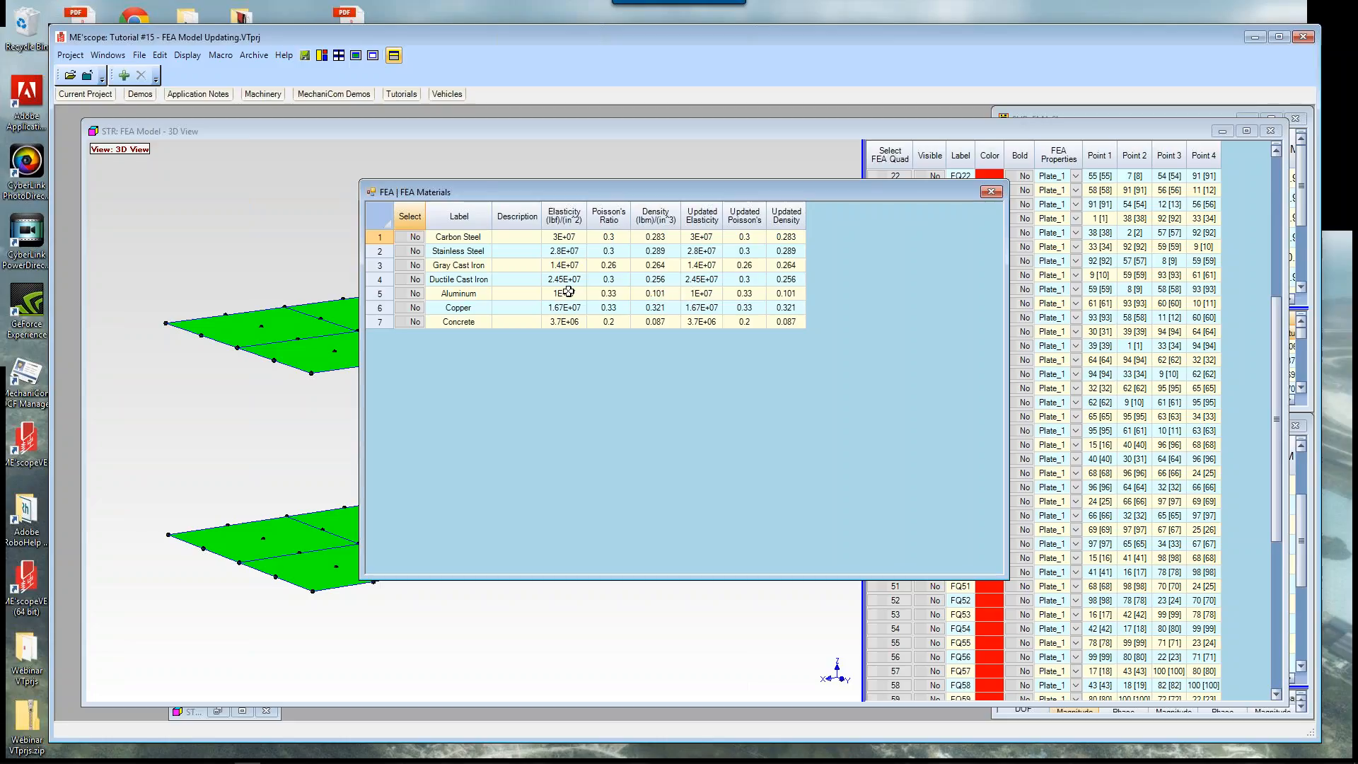
pyautogui.click(991, 194)
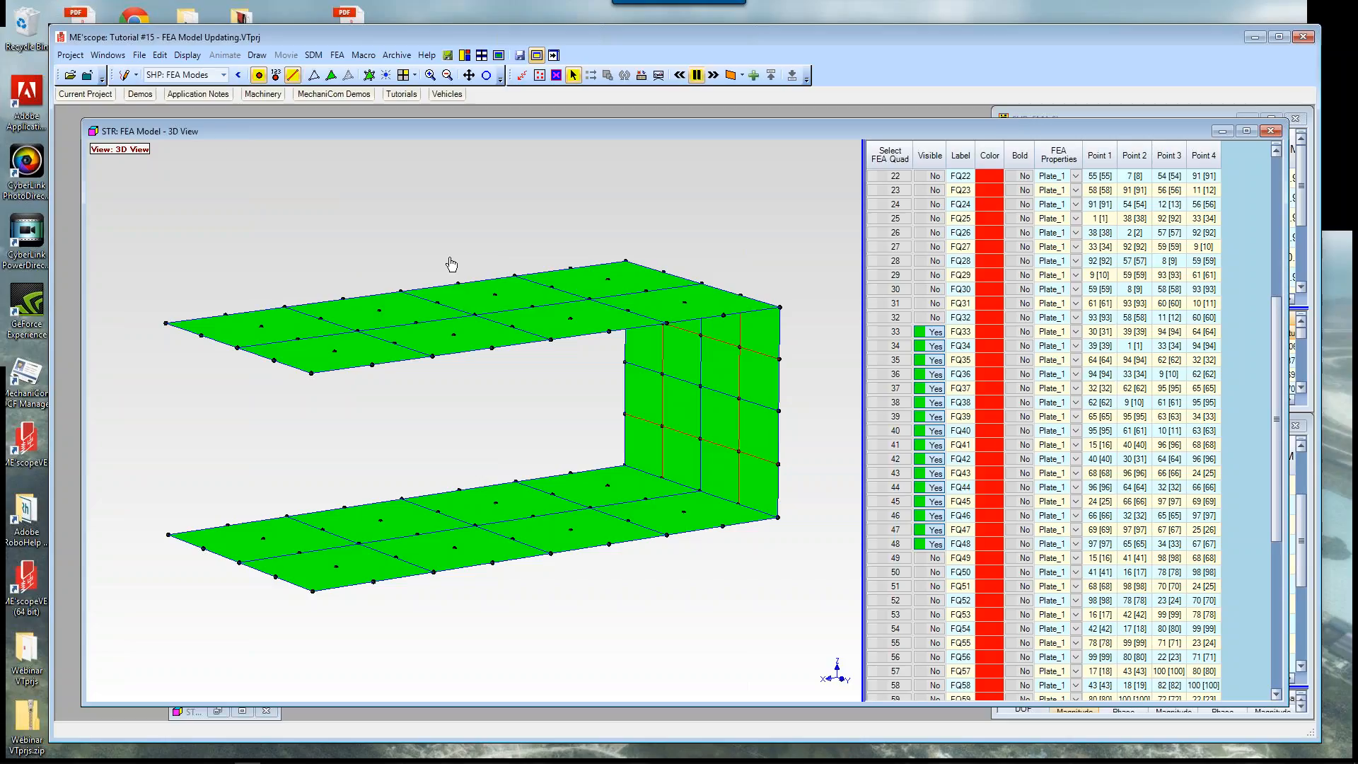
# Step: Calculate the updated FEA modes from the unmodified mode shapes in SHP: FEA Modes, using the visible FEA quads
pyautogui.click(336, 55)
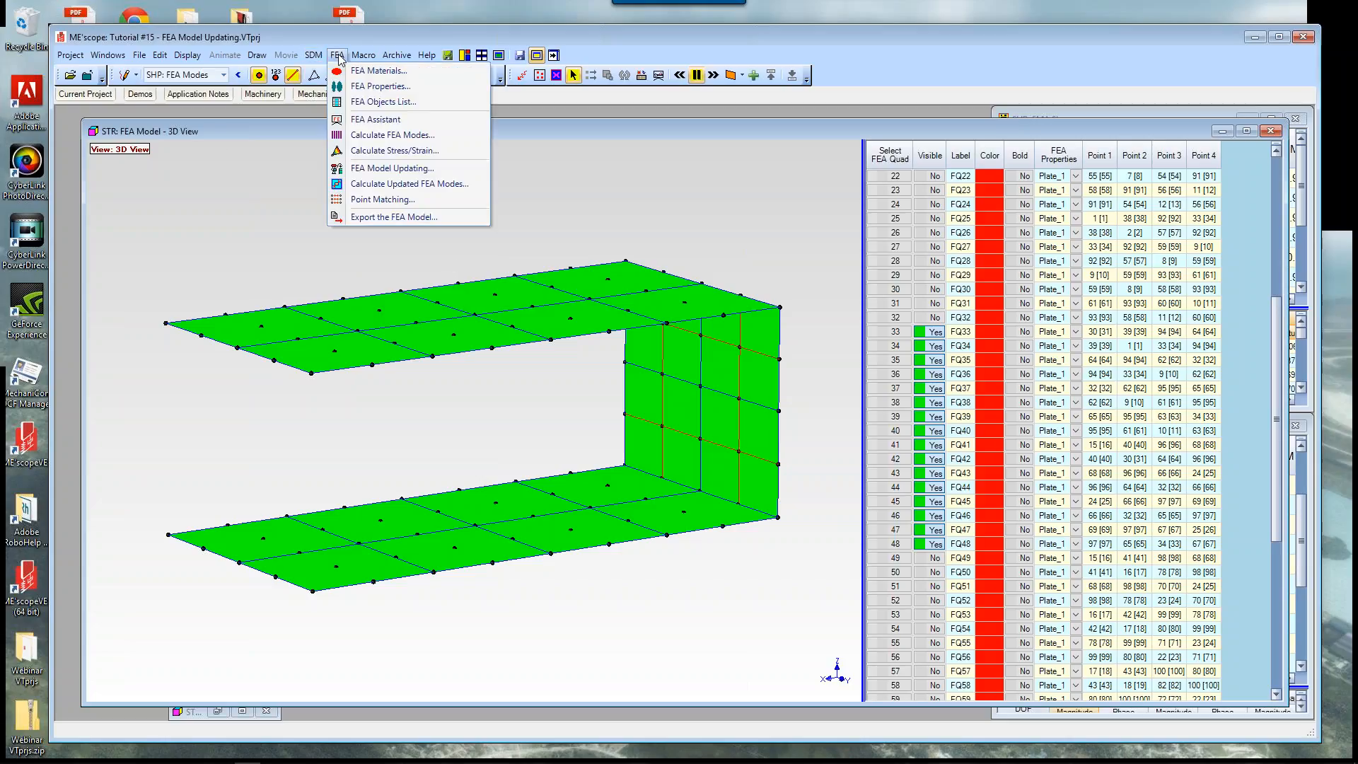
pyautogui.click(367, 184)
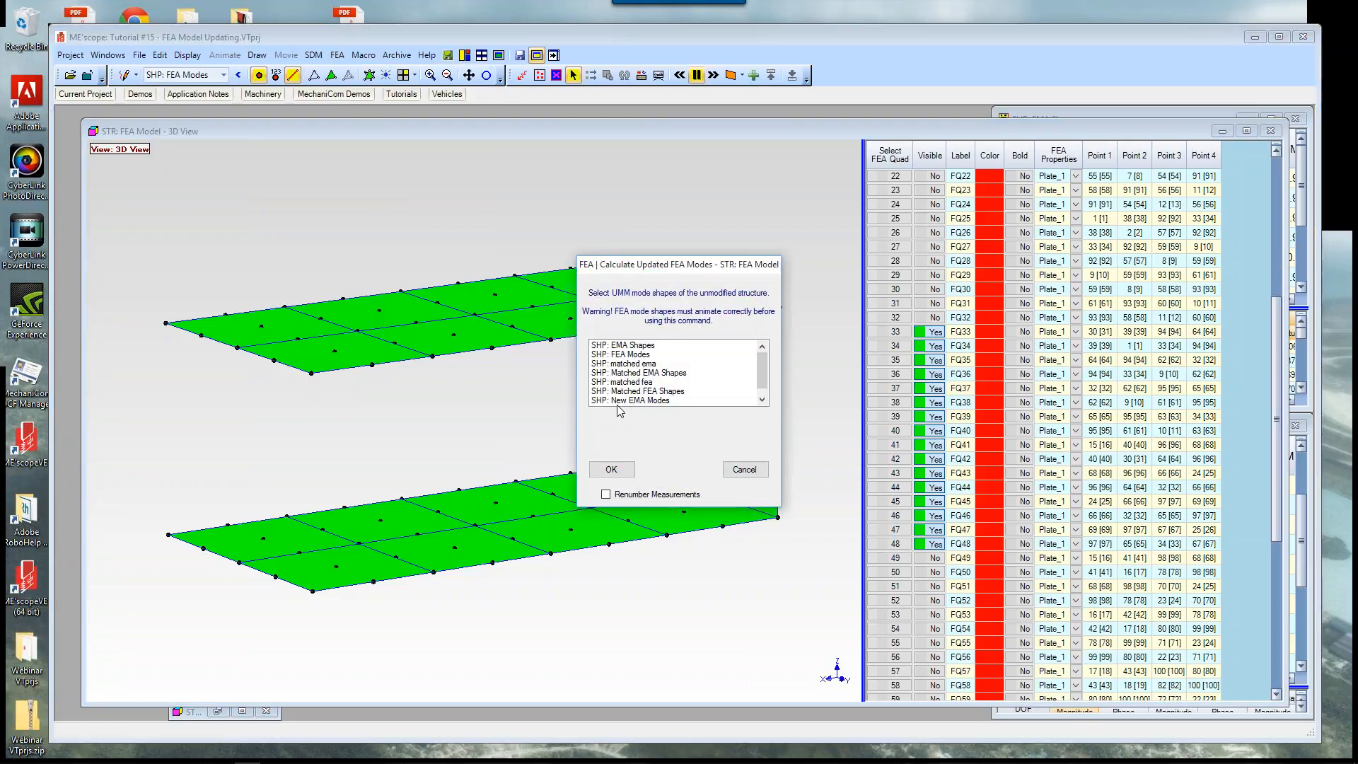
pyautogui.click(636, 355)
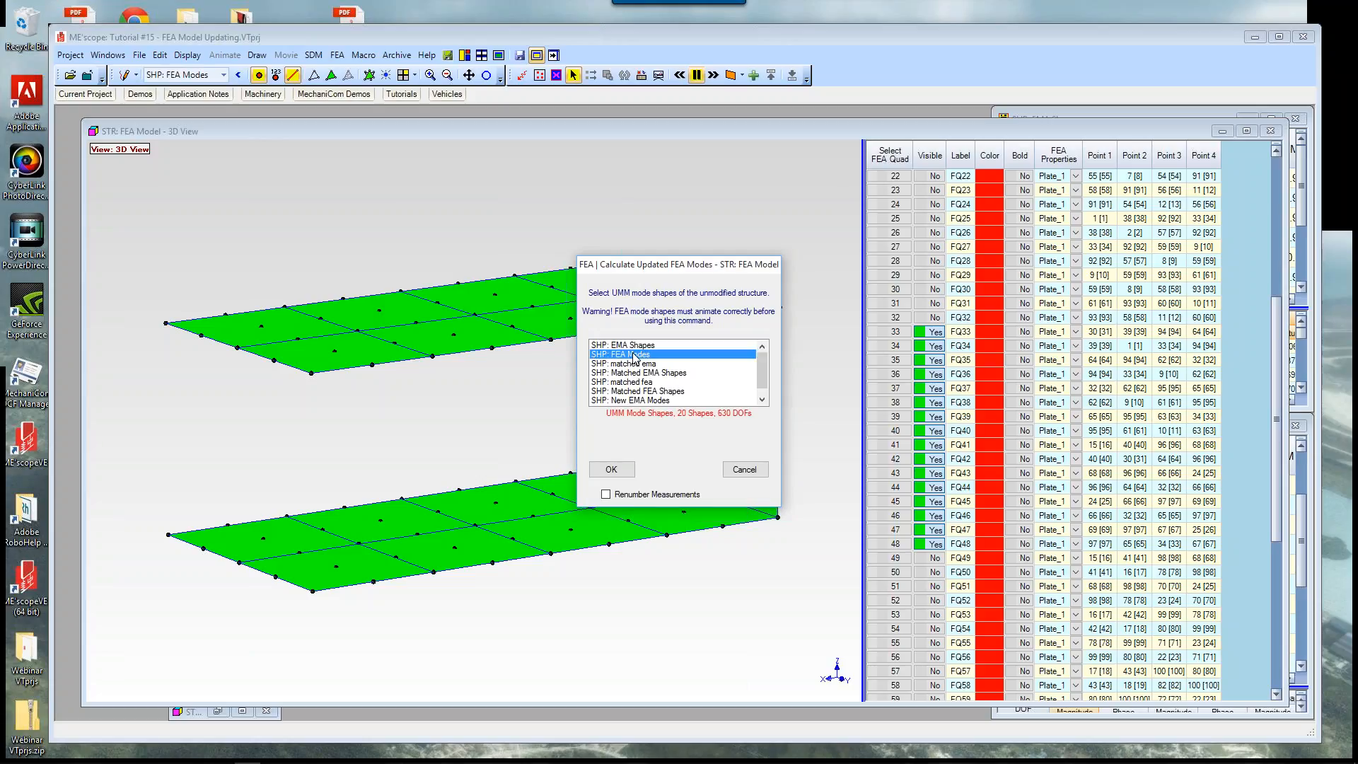
pyautogui.click(611, 470)
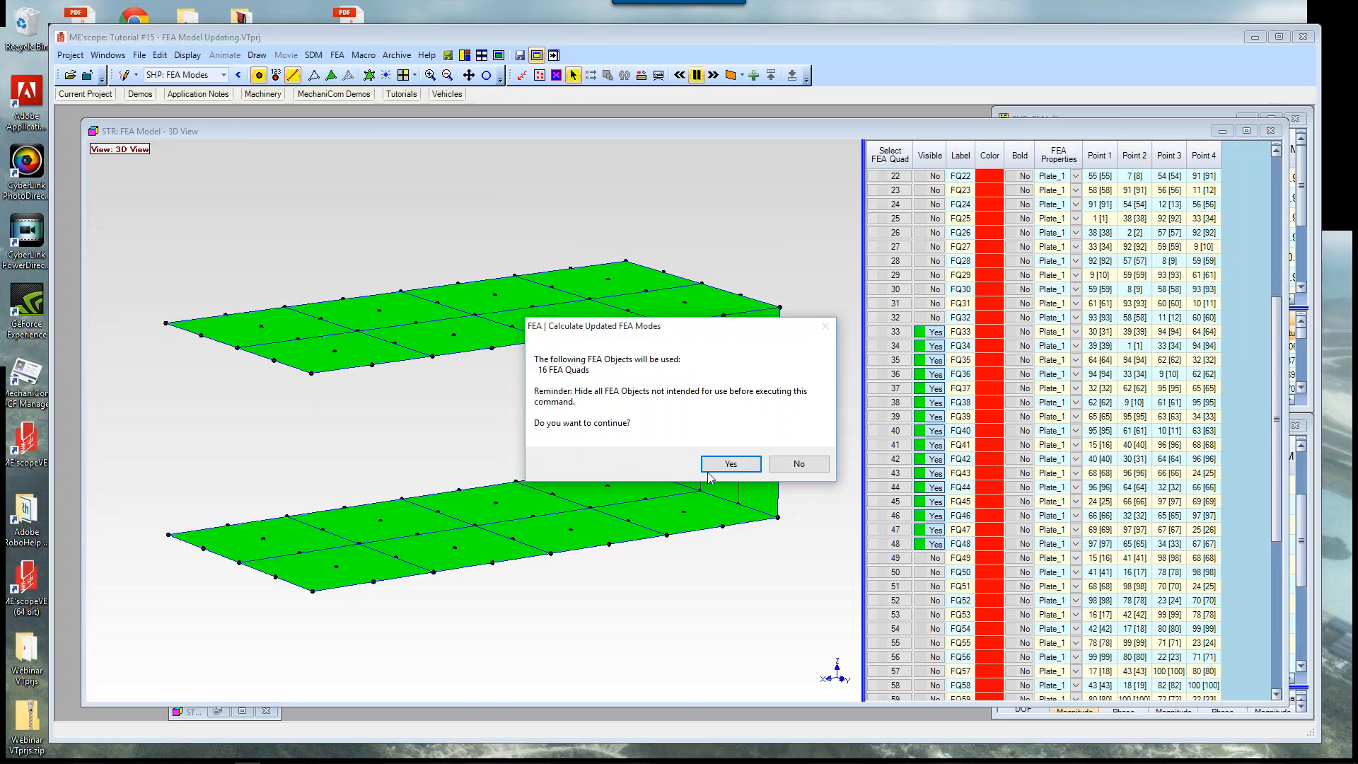
pyautogui.click(728, 465)
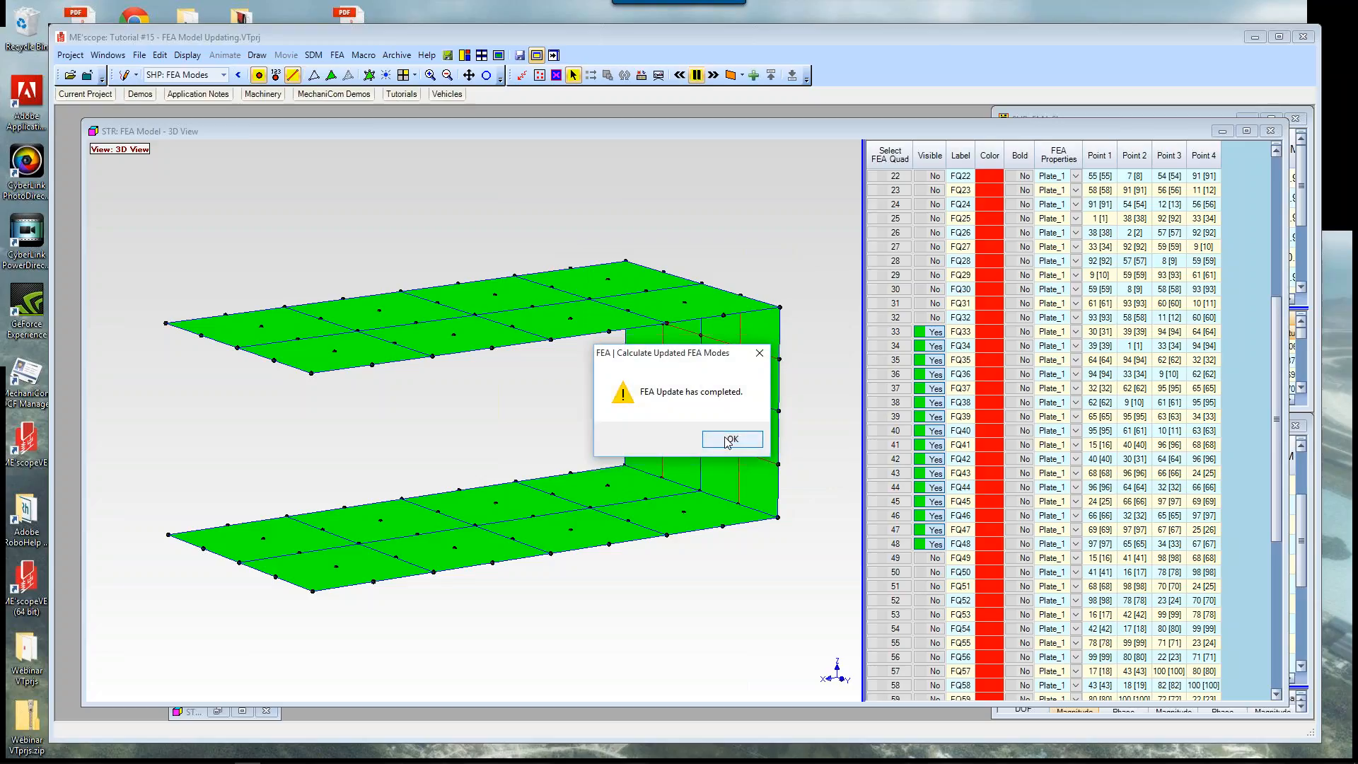
pyautogui.click(728, 440)
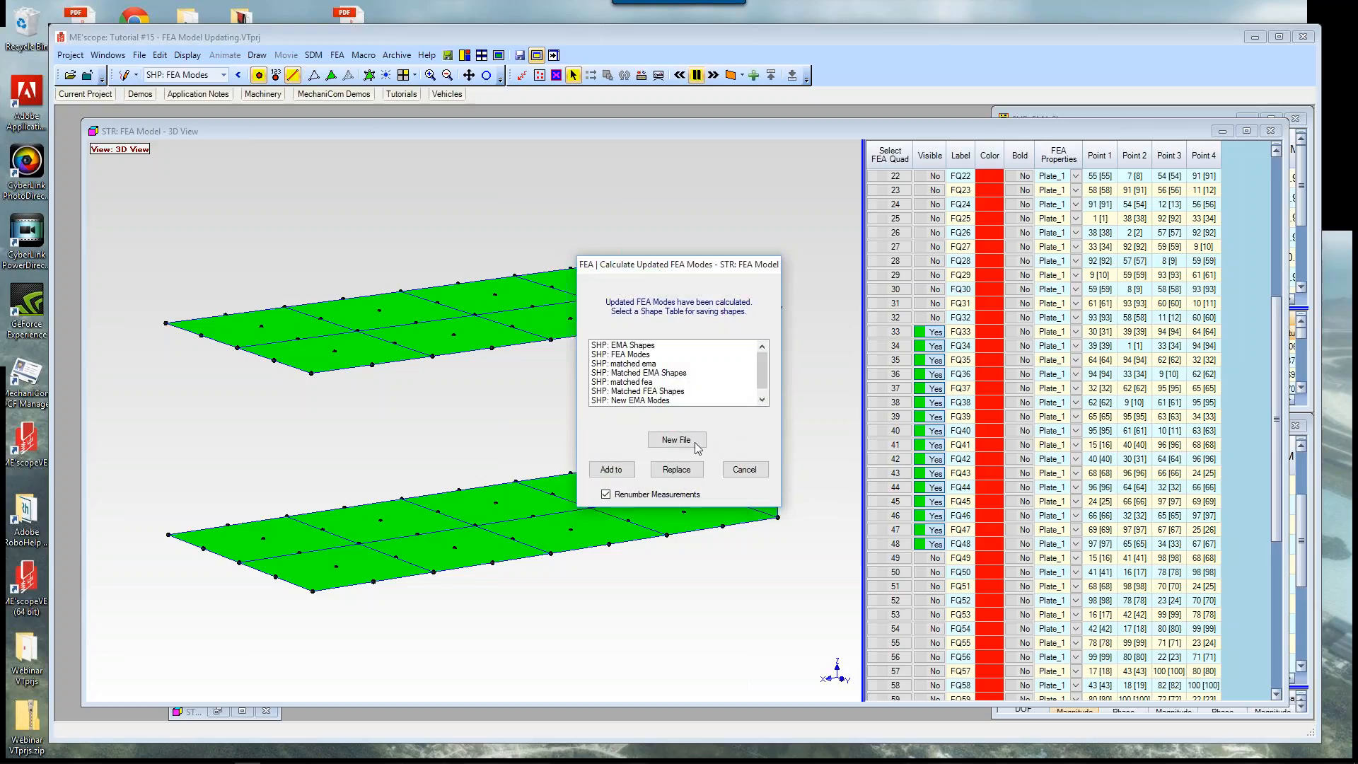
# Step: Save the updated mode shapes in a new shape table named "undated FEA modes"
pyautogui.click(692, 442)
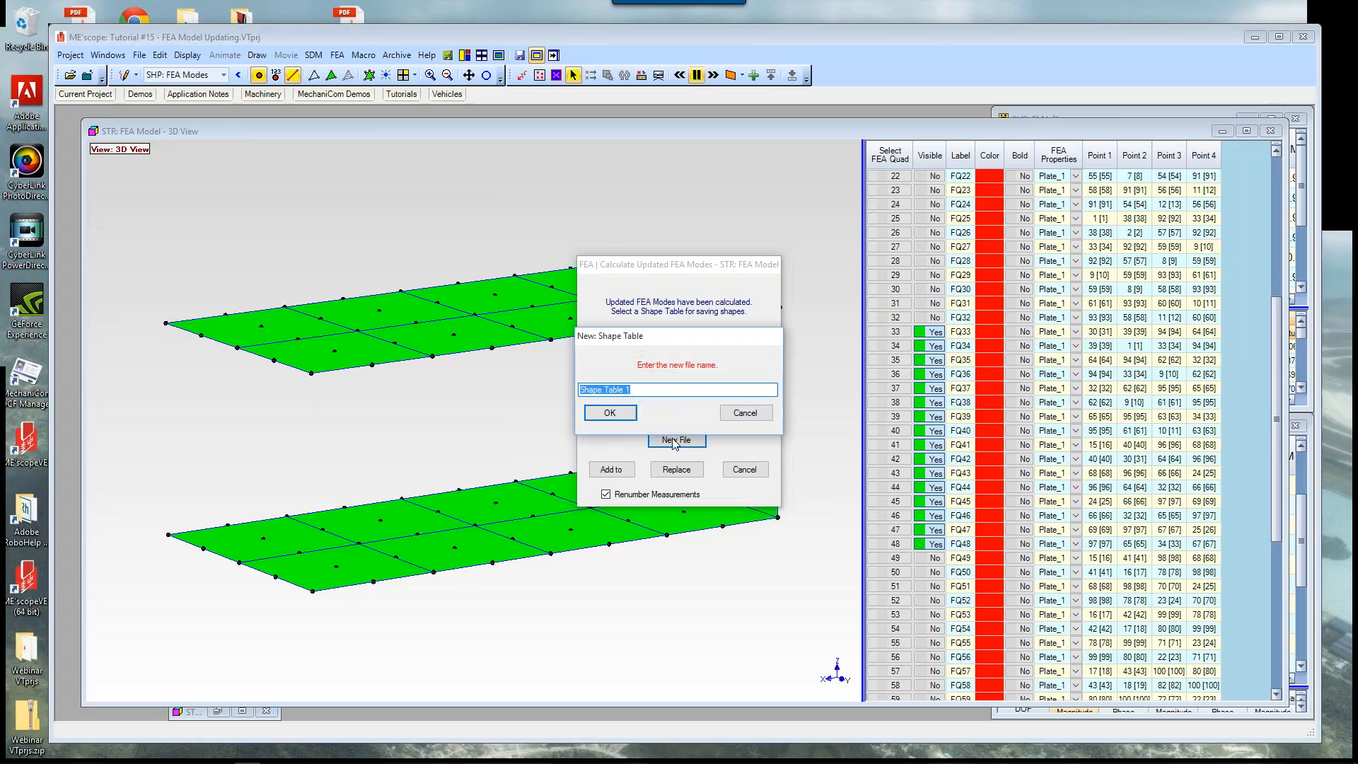
pyautogui.write('undated fea modes')
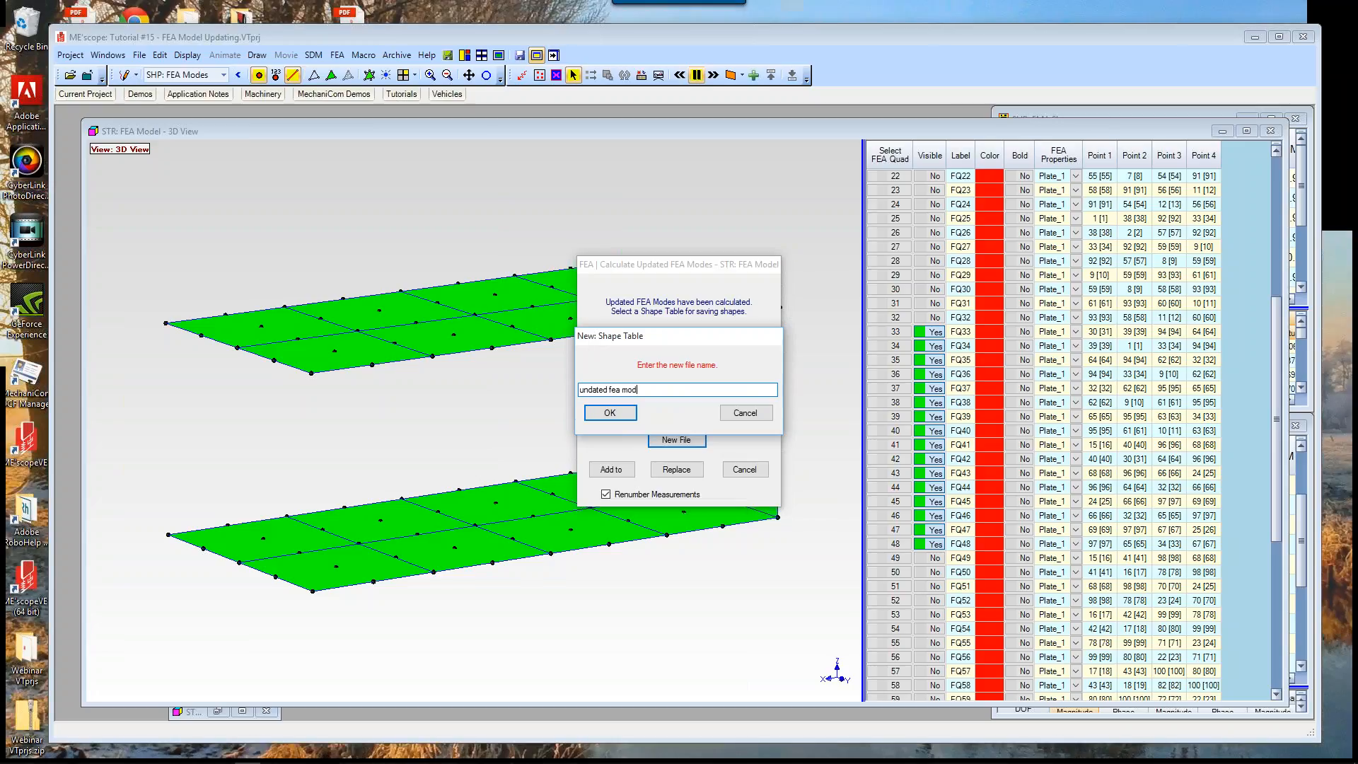
pyautogui.press('BackSpace')
pyautogui.press('BackSpace')
pyautogui.press('BackSpace')
pyautogui.press('BackSpace')
pyautogui.press('BackSpace')
pyautogui.press('BackSpace')
pyautogui.press('BackSpace')
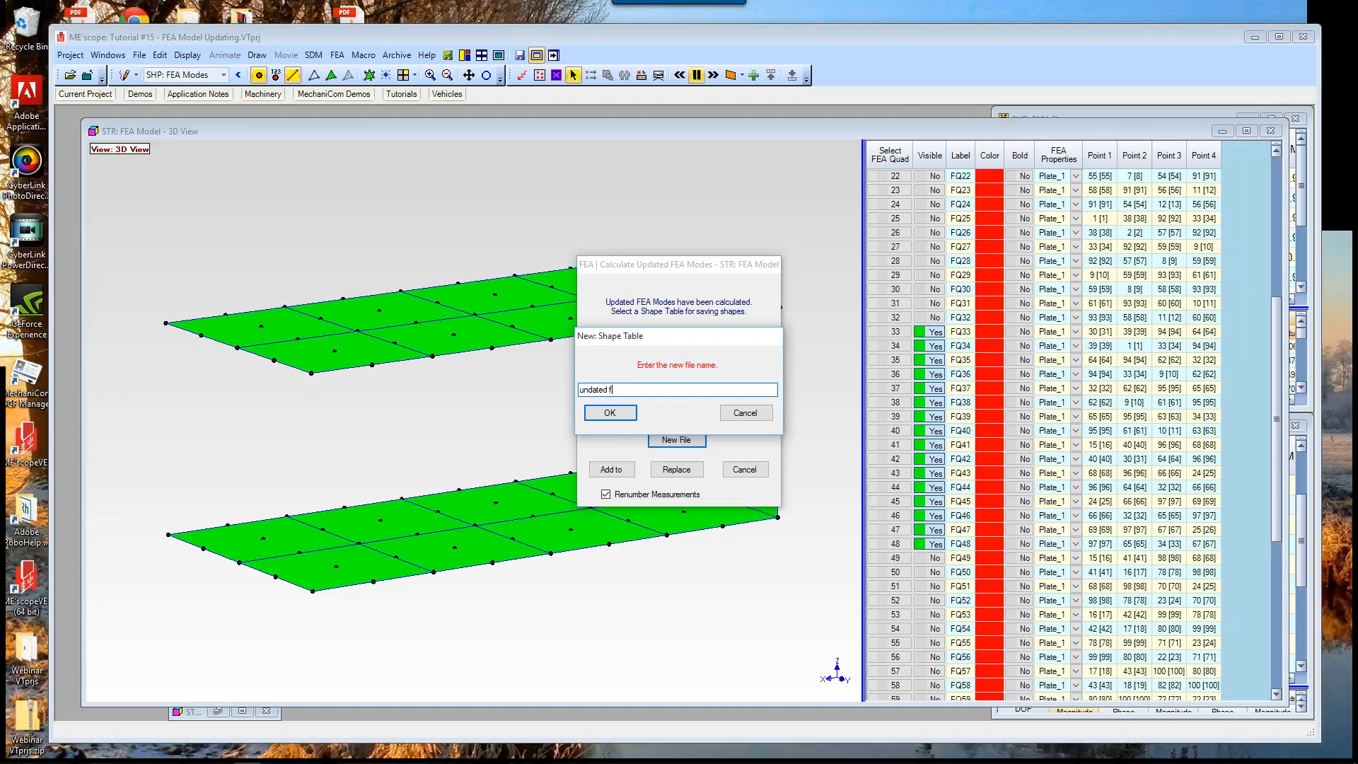
pyautogui.write('EA modes')
pyautogui.click(610, 414)
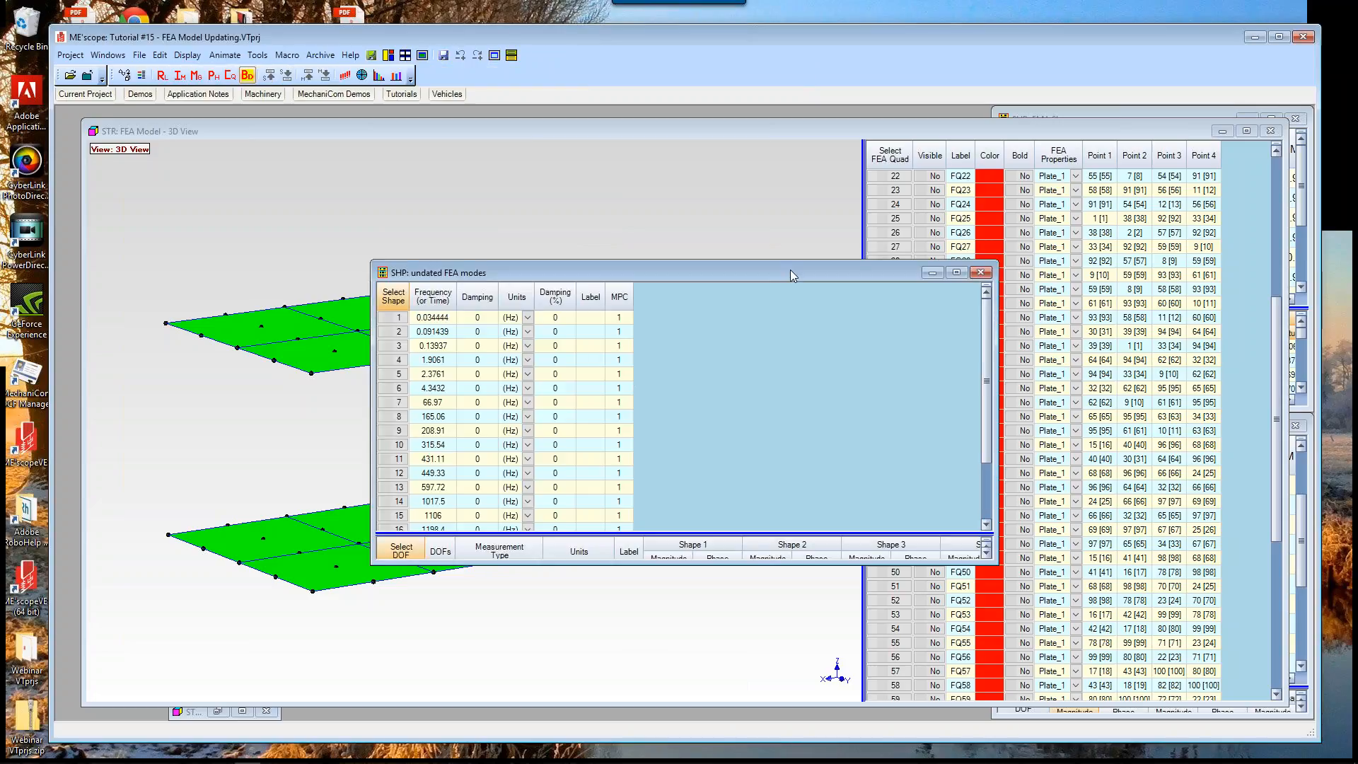
# Step: Select shape 8 in the undated FEA modes table and animate it on the structure STR: FEA Model
pyautogui.moveTo(791, 275); pyautogui.dragTo(1012, 179)
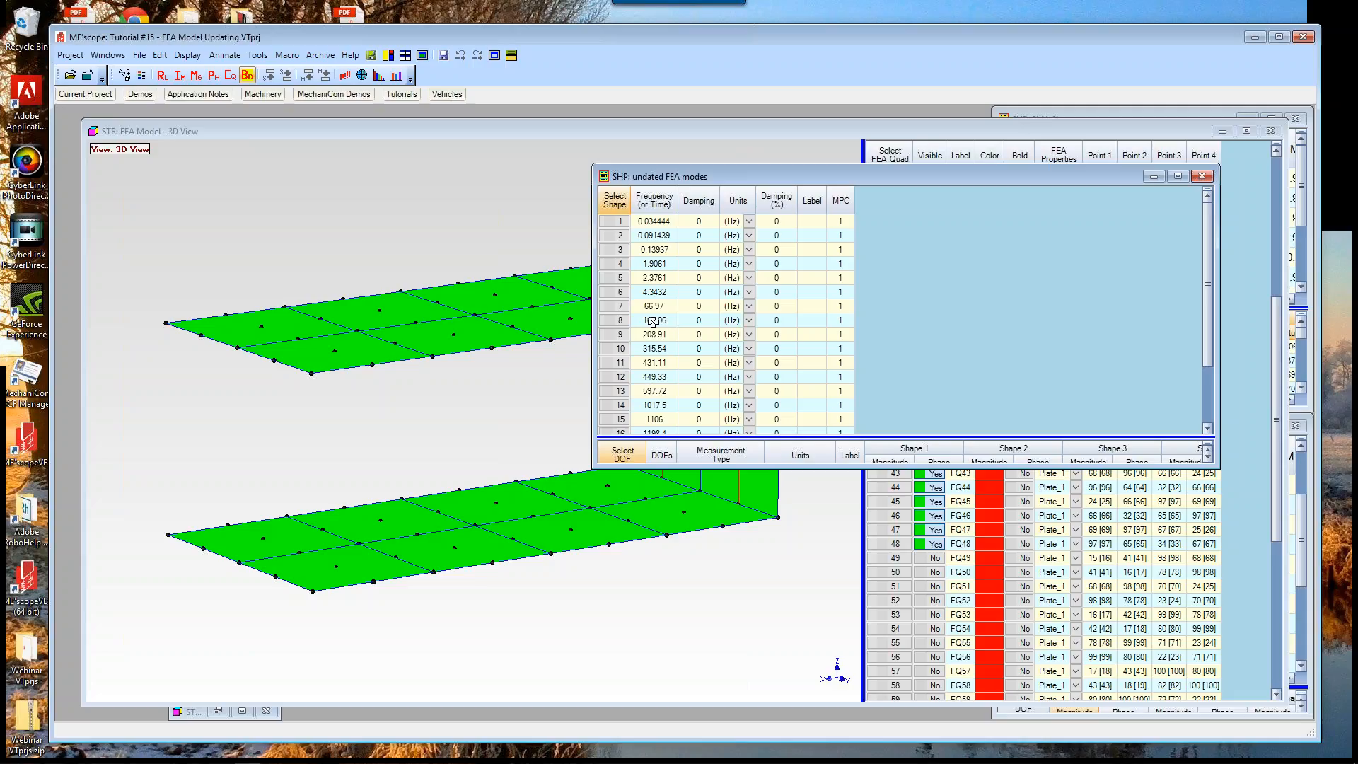
pyautogui.click(621, 320)
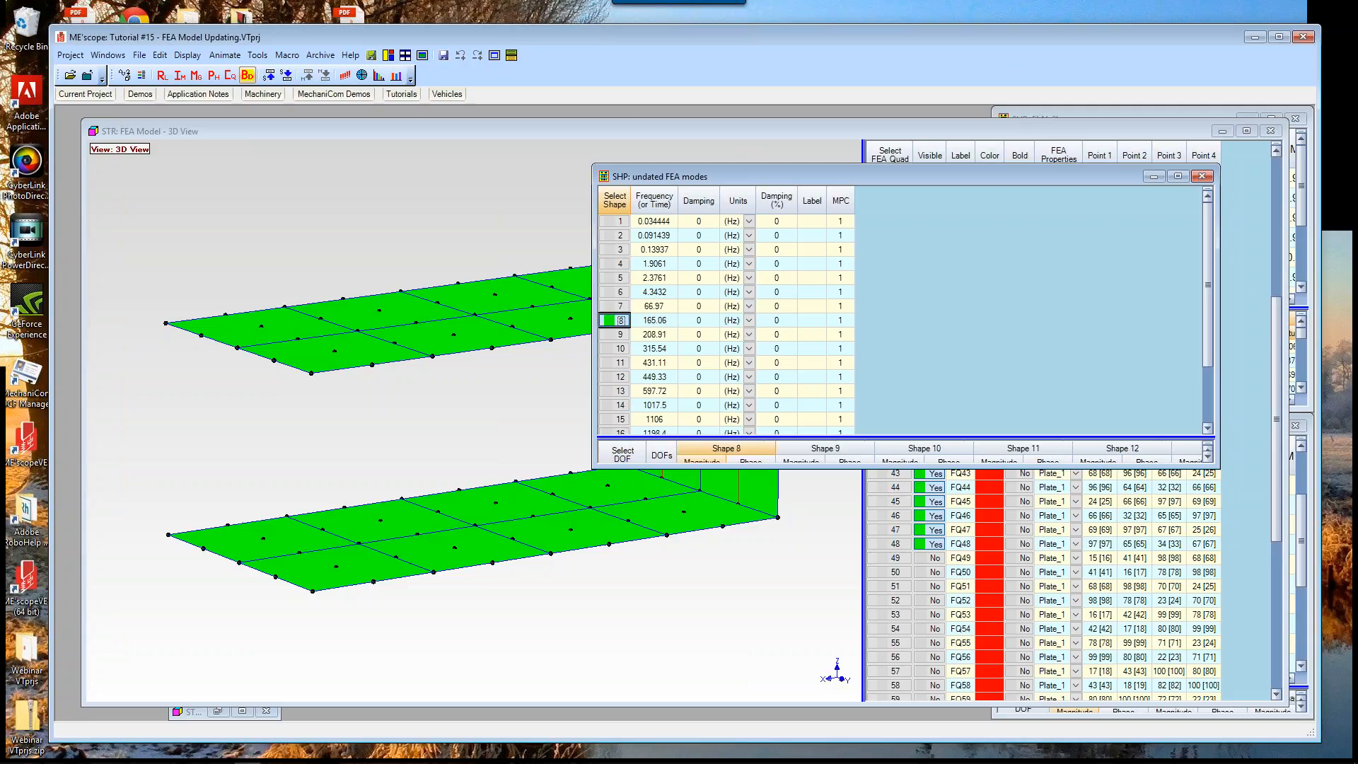
pyautogui.rightClick(710, 211)
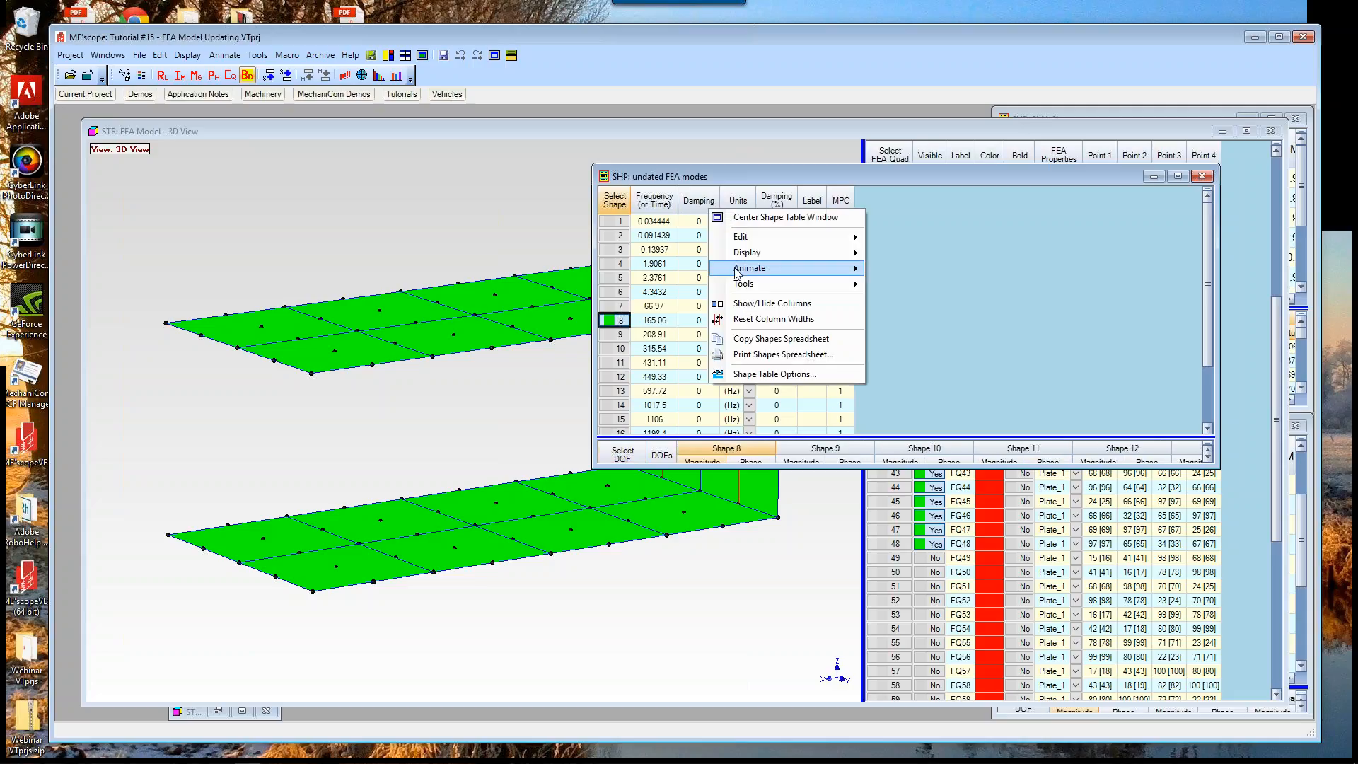
pyautogui.moveTo(737, 269)
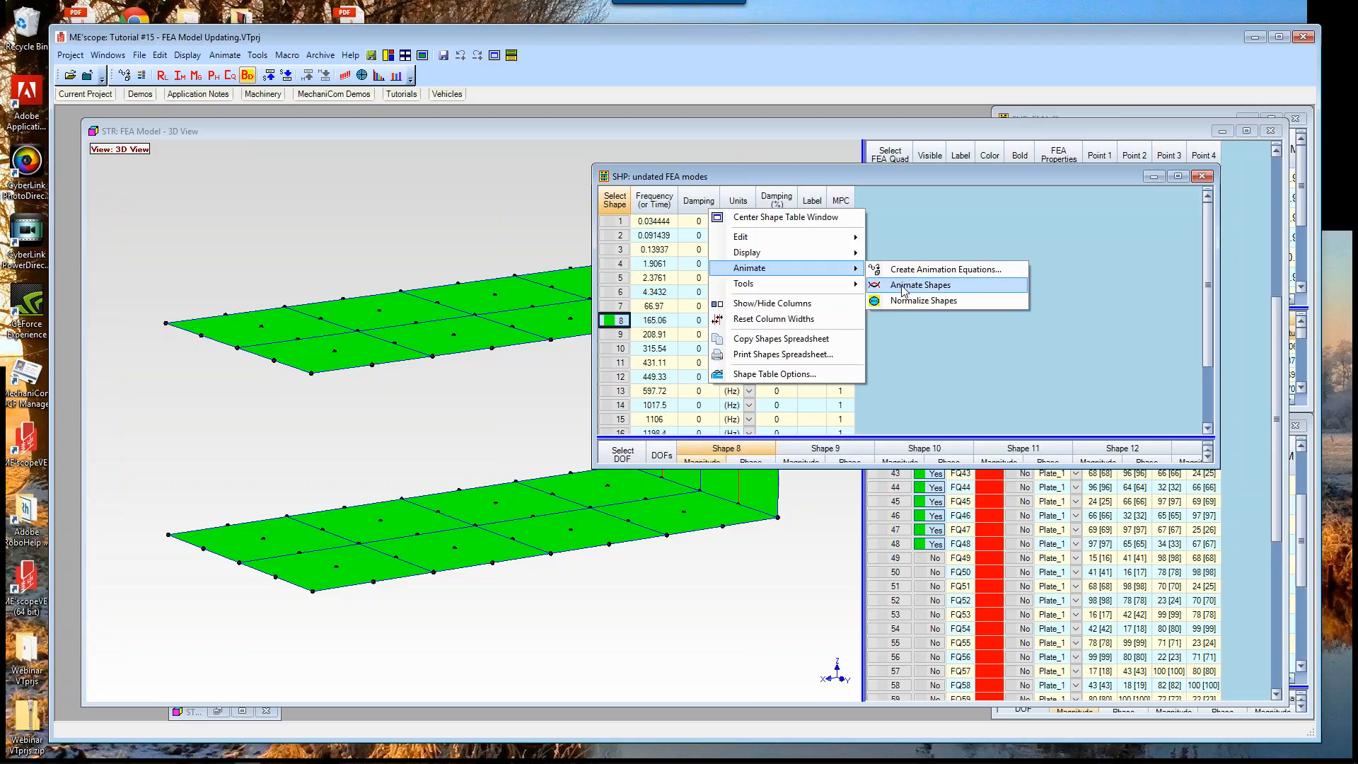
pyautogui.click(913, 285)
pyautogui.click(644, 366)
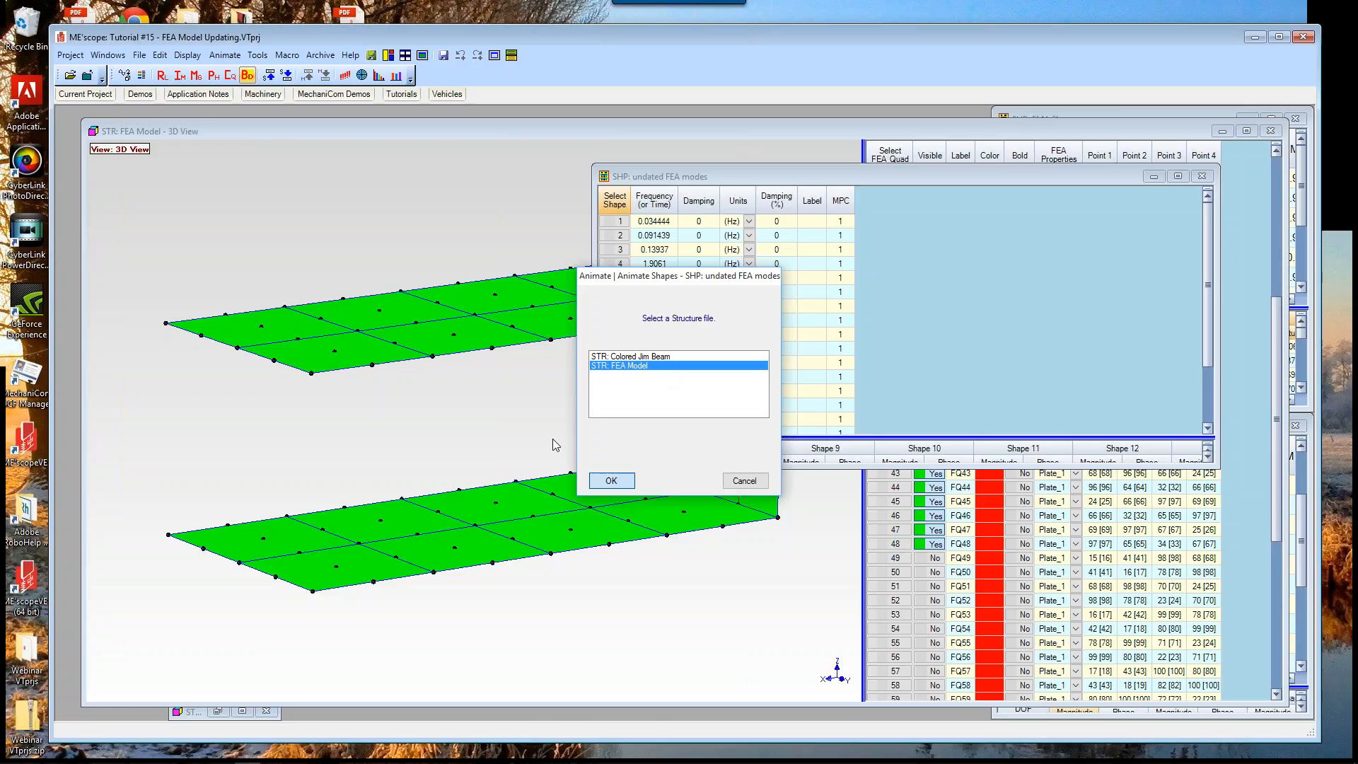
pyautogui.press('Return')
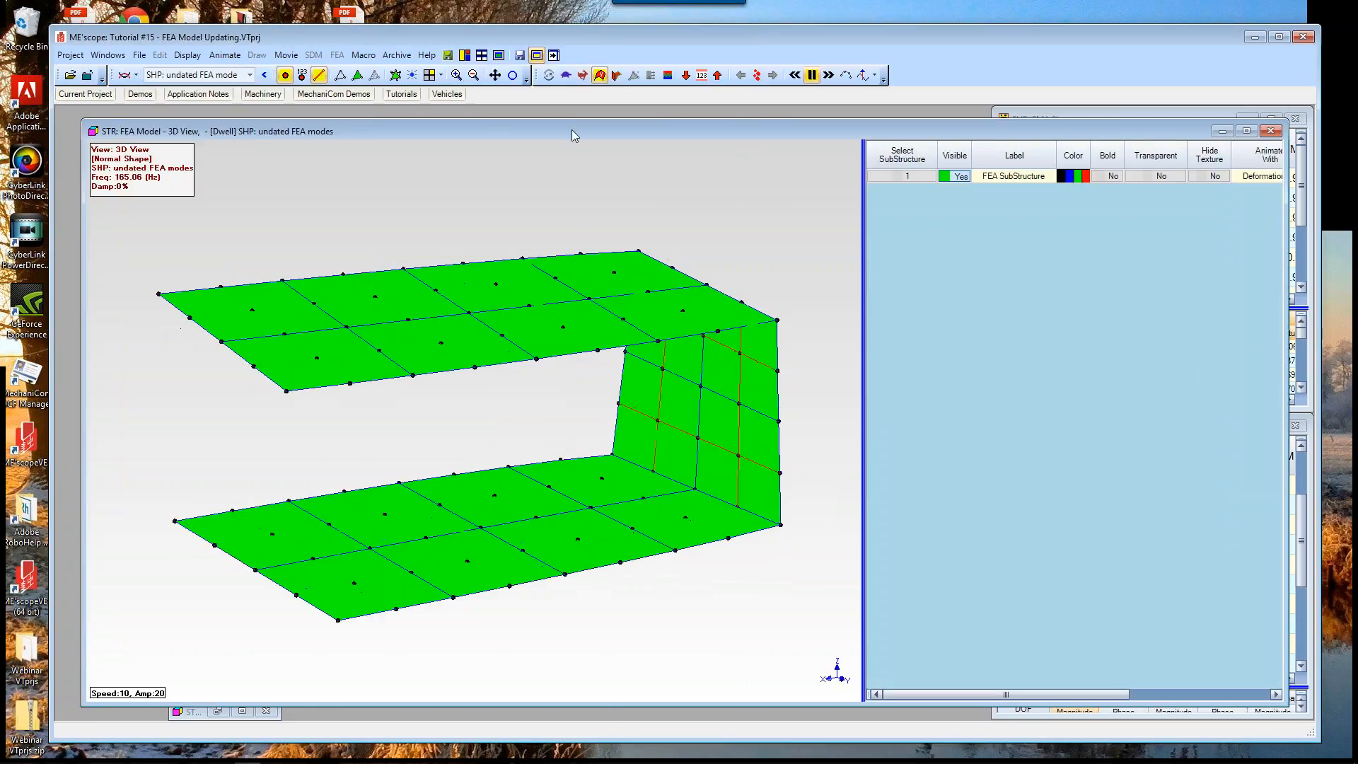
# Step: Tile the structure and shape table windows together, and enlarge the shape list of the undated FEA modes table
pyautogui.click(465, 56)
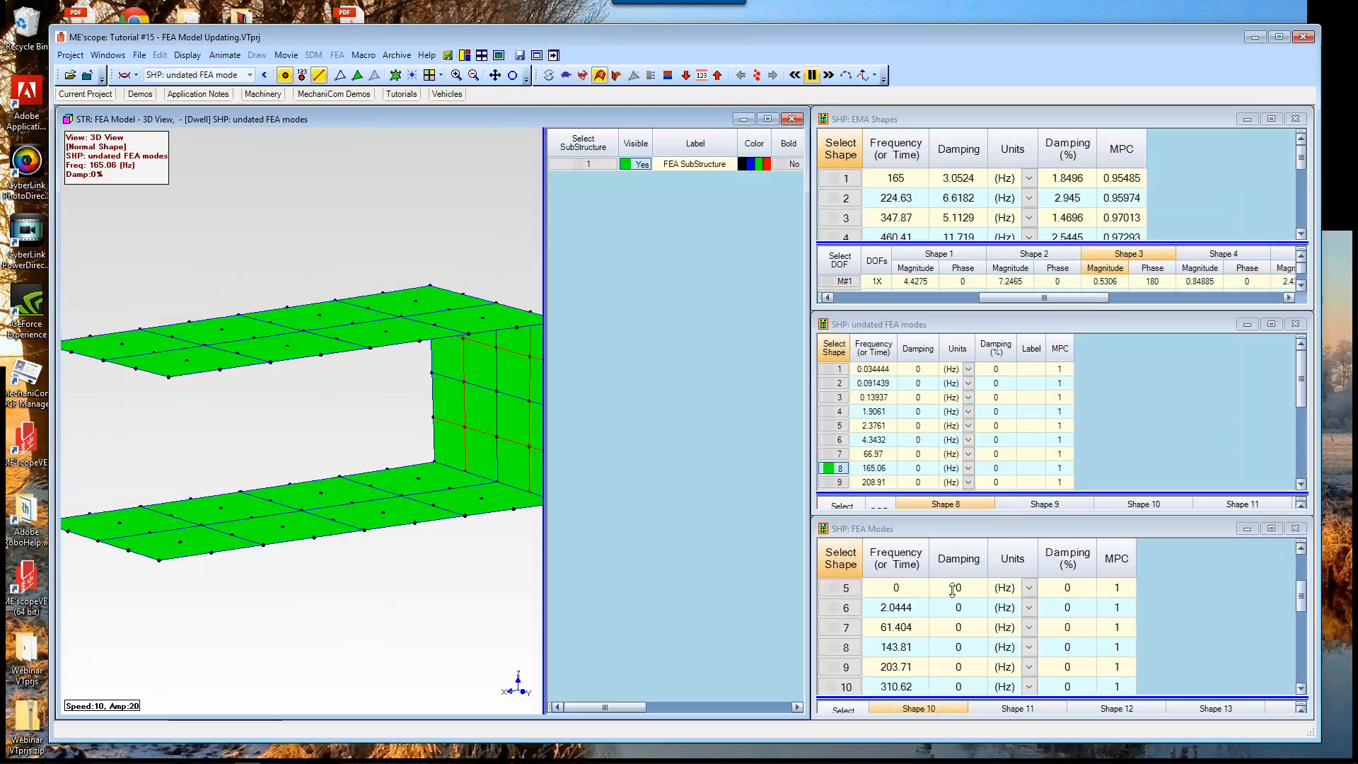
pyautogui.moveTo(953, 494); pyautogui.dragTo(953, 590)
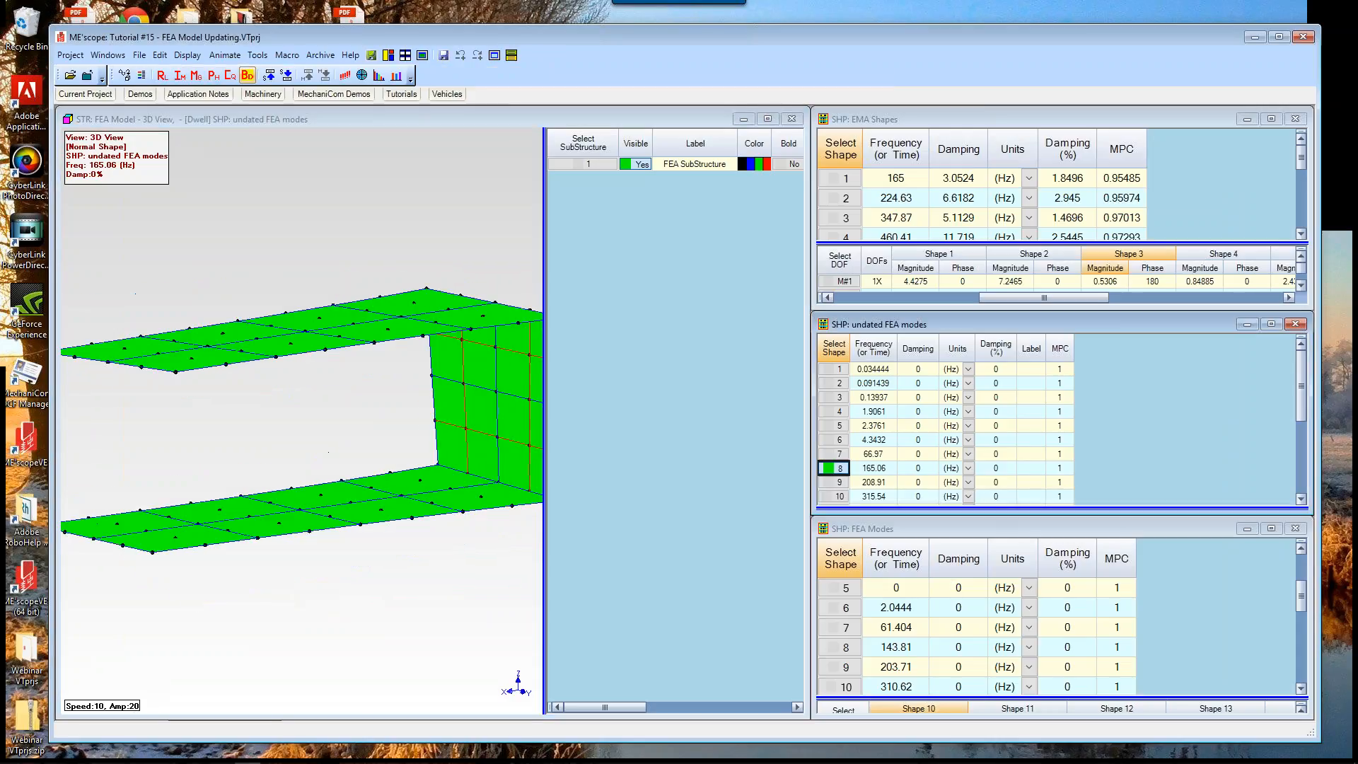
# Step: View the animations of shapes 9 through 16 from the undated FEA modes table, one after another
pyautogui.moveTo(1301, 412); pyautogui.dragTo(1303, 452)
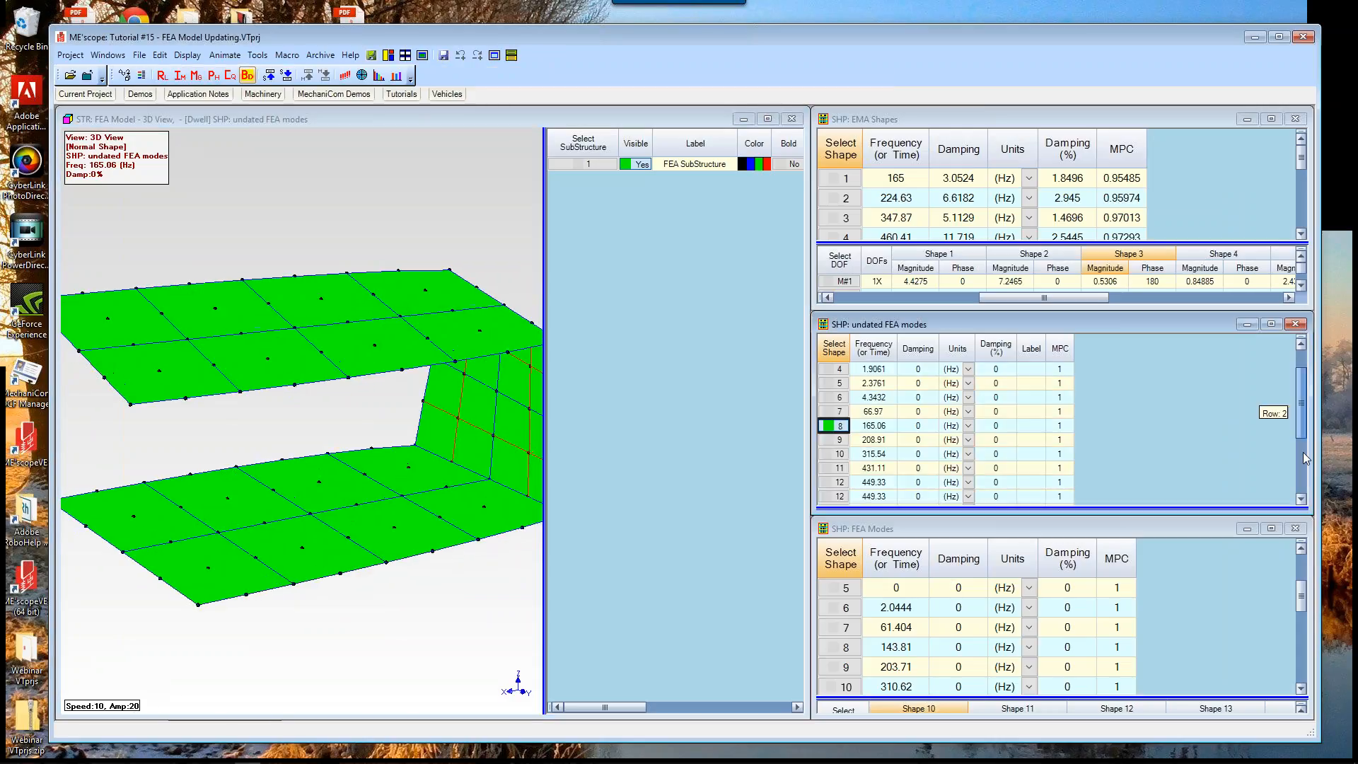
pyautogui.click(839, 386)
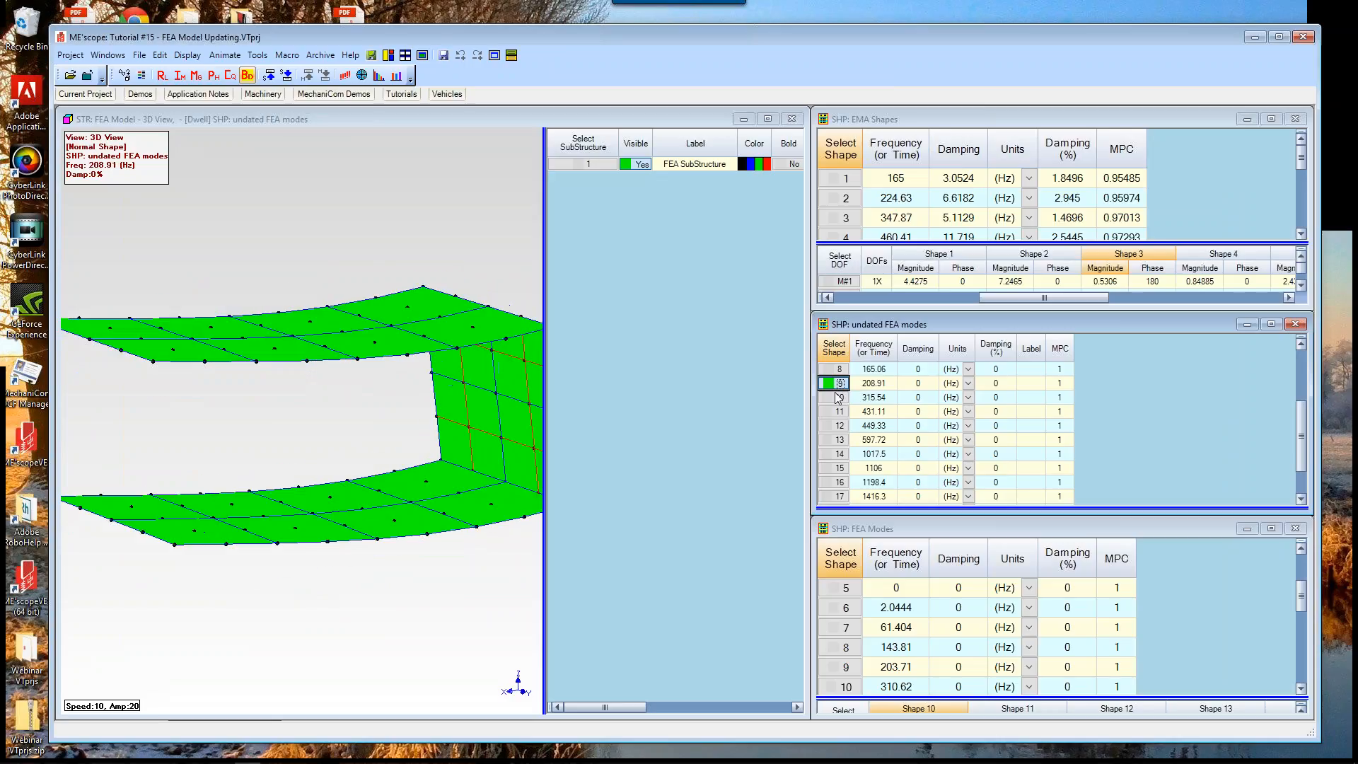
pyautogui.click(839, 398)
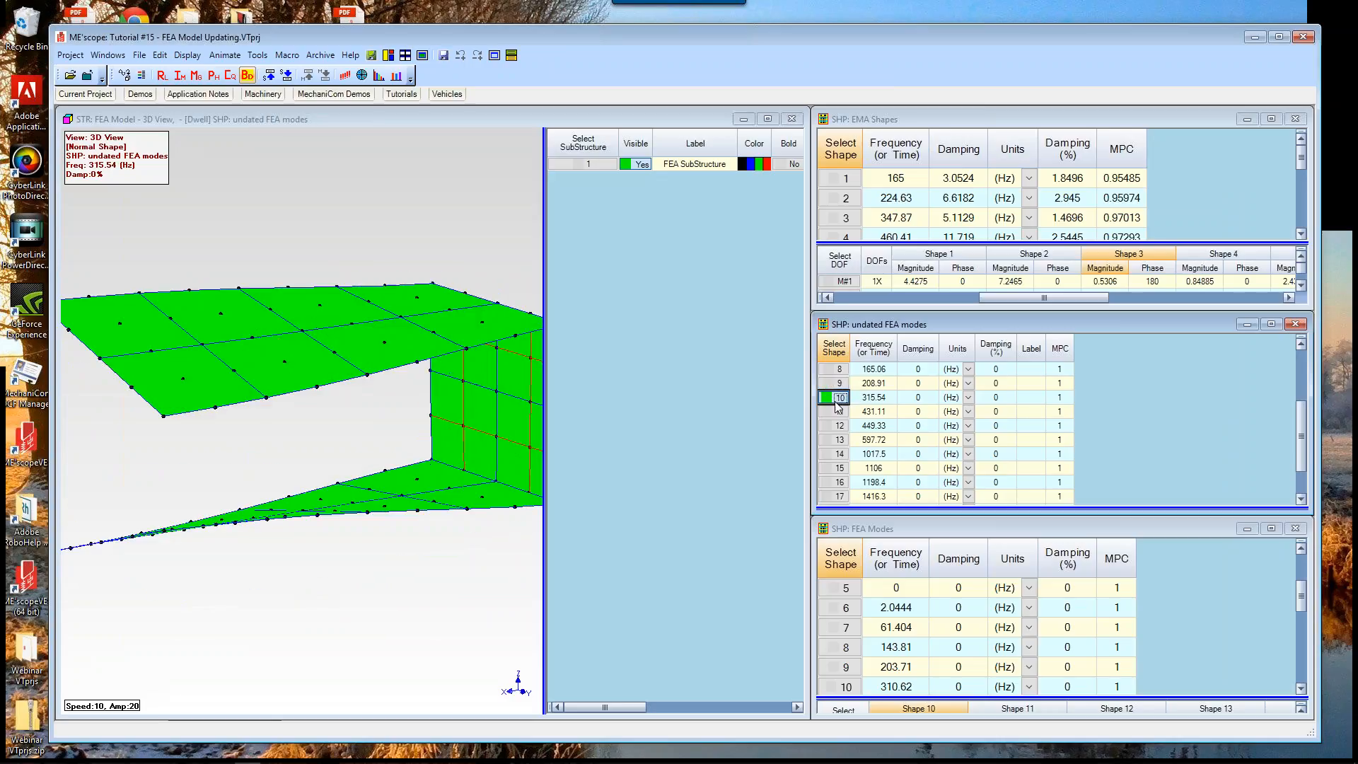
pyautogui.click(837, 411)
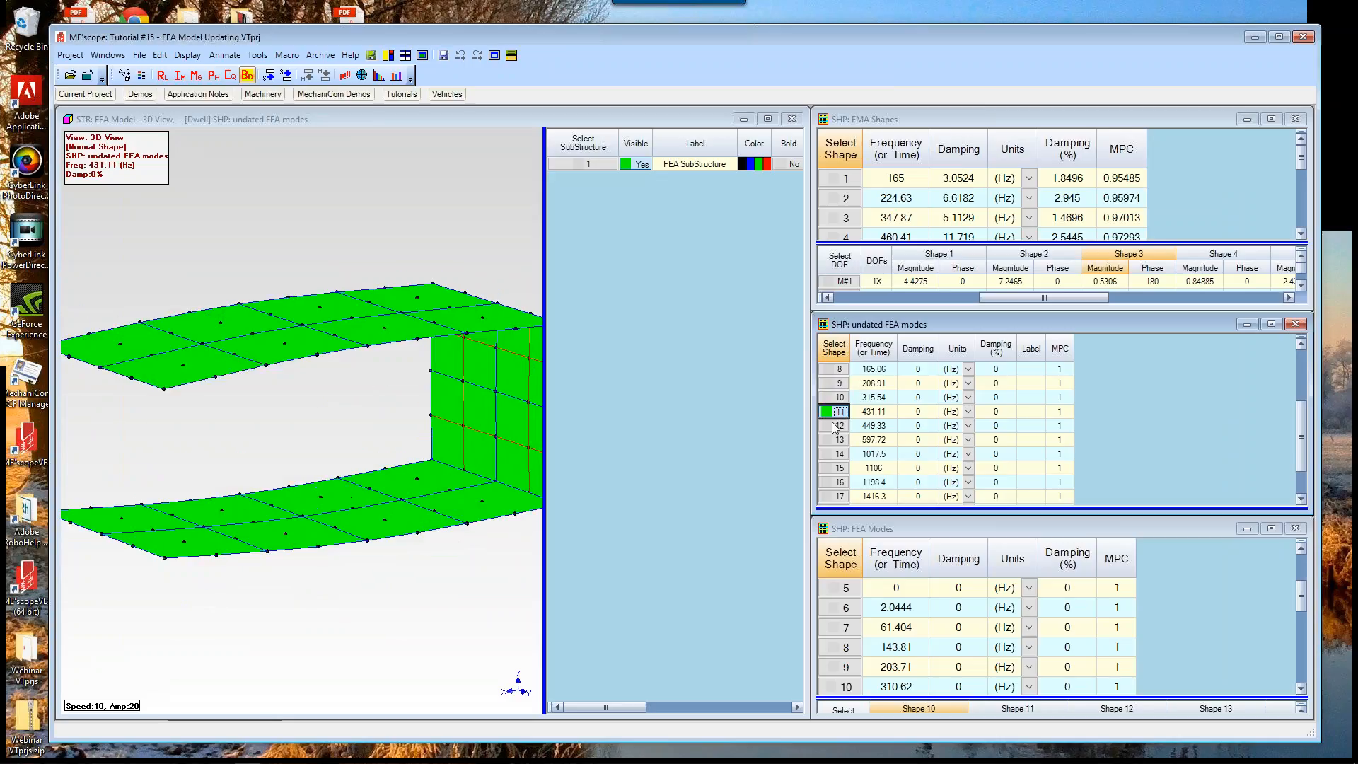
pyautogui.click(837, 425)
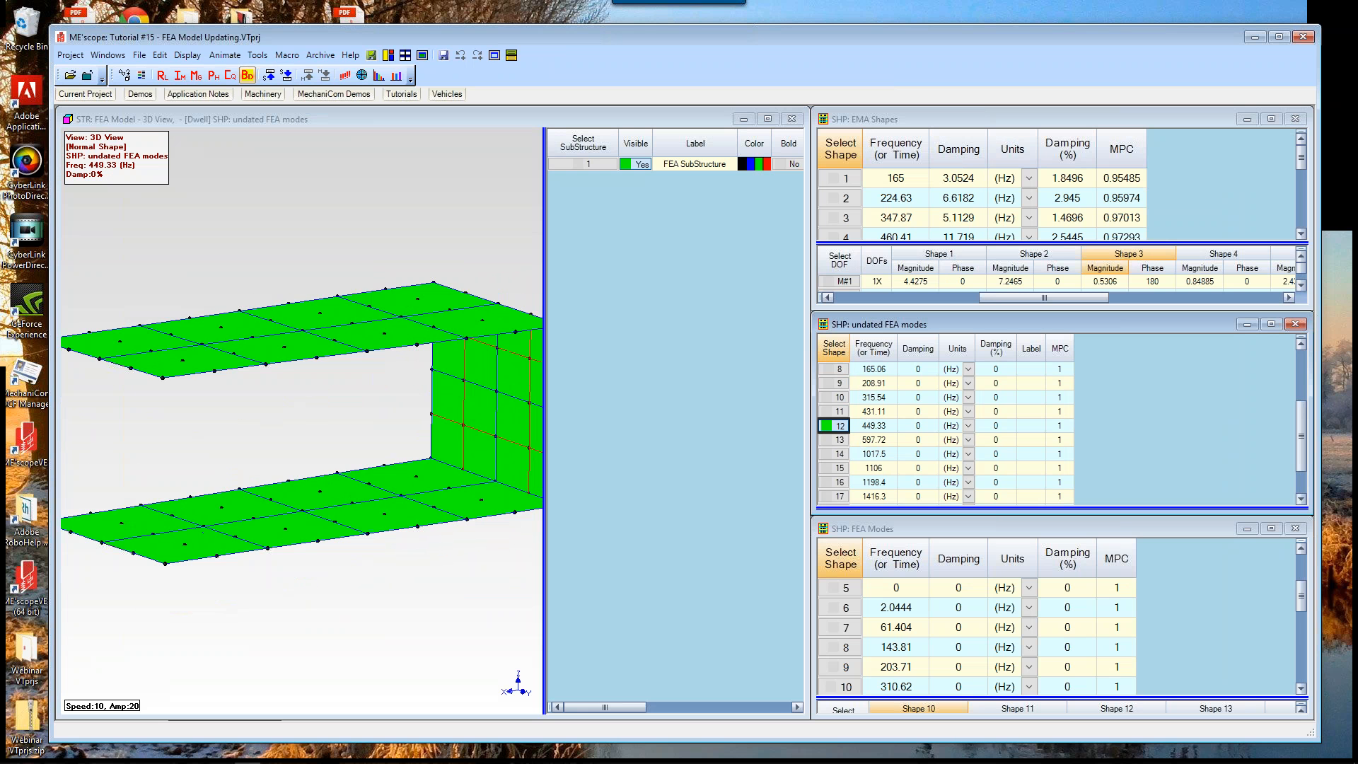
pyautogui.click(837, 440)
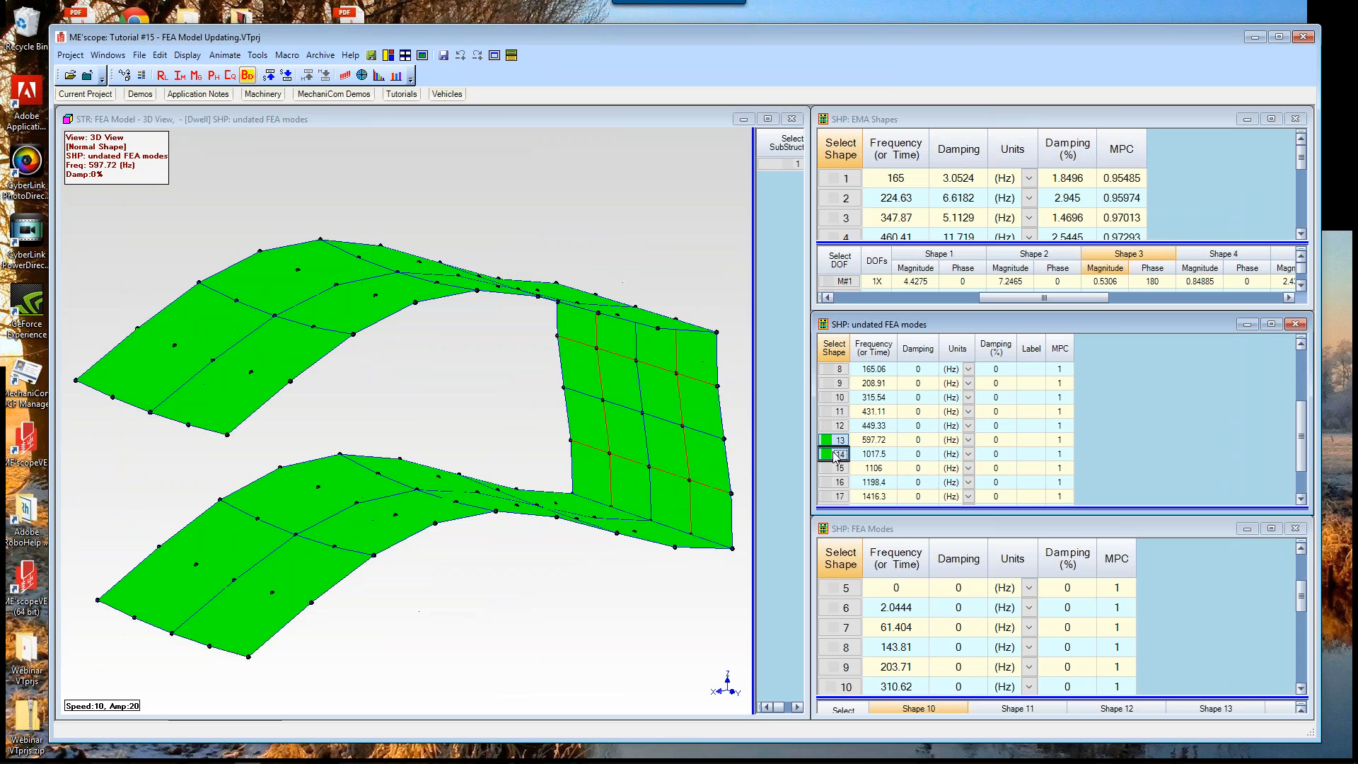
pyautogui.click(837, 454)
pyautogui.click(838, 468)
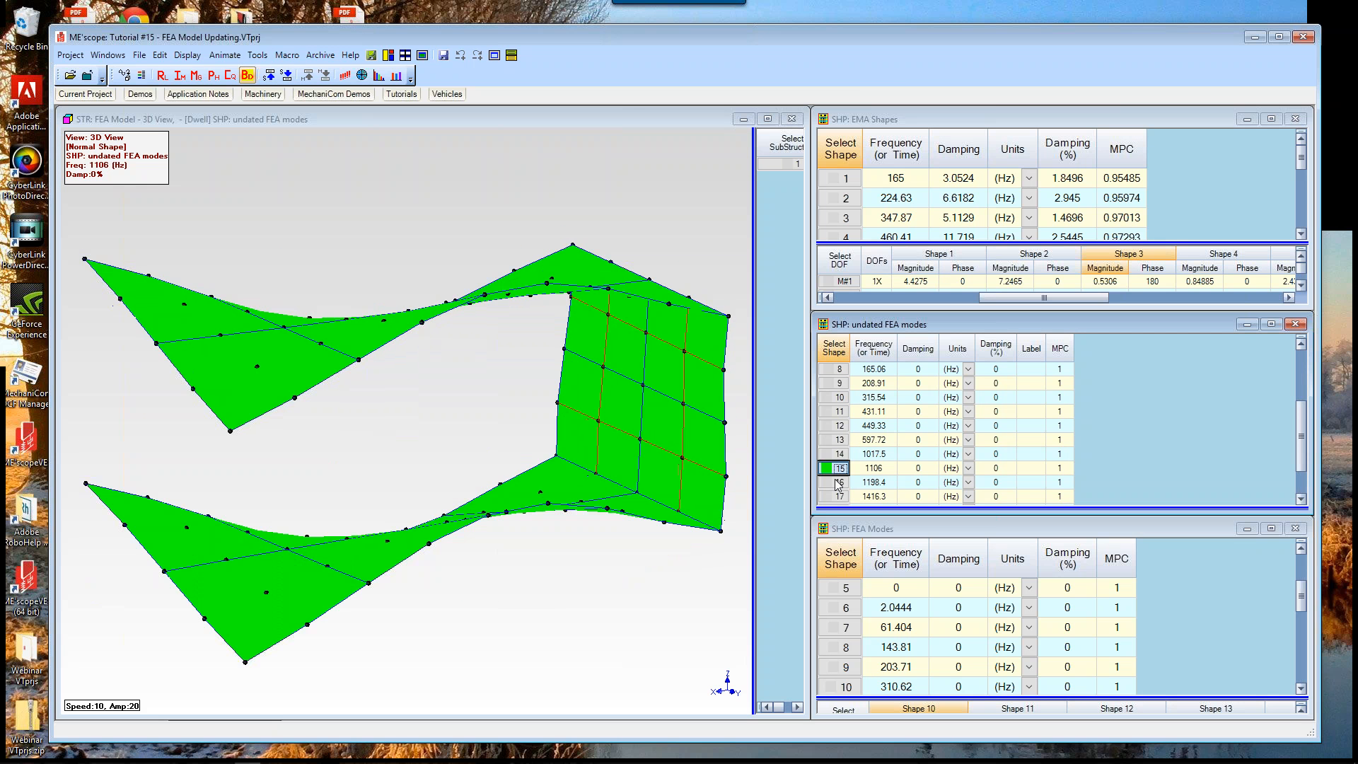
pyautogui.click(837, 483)
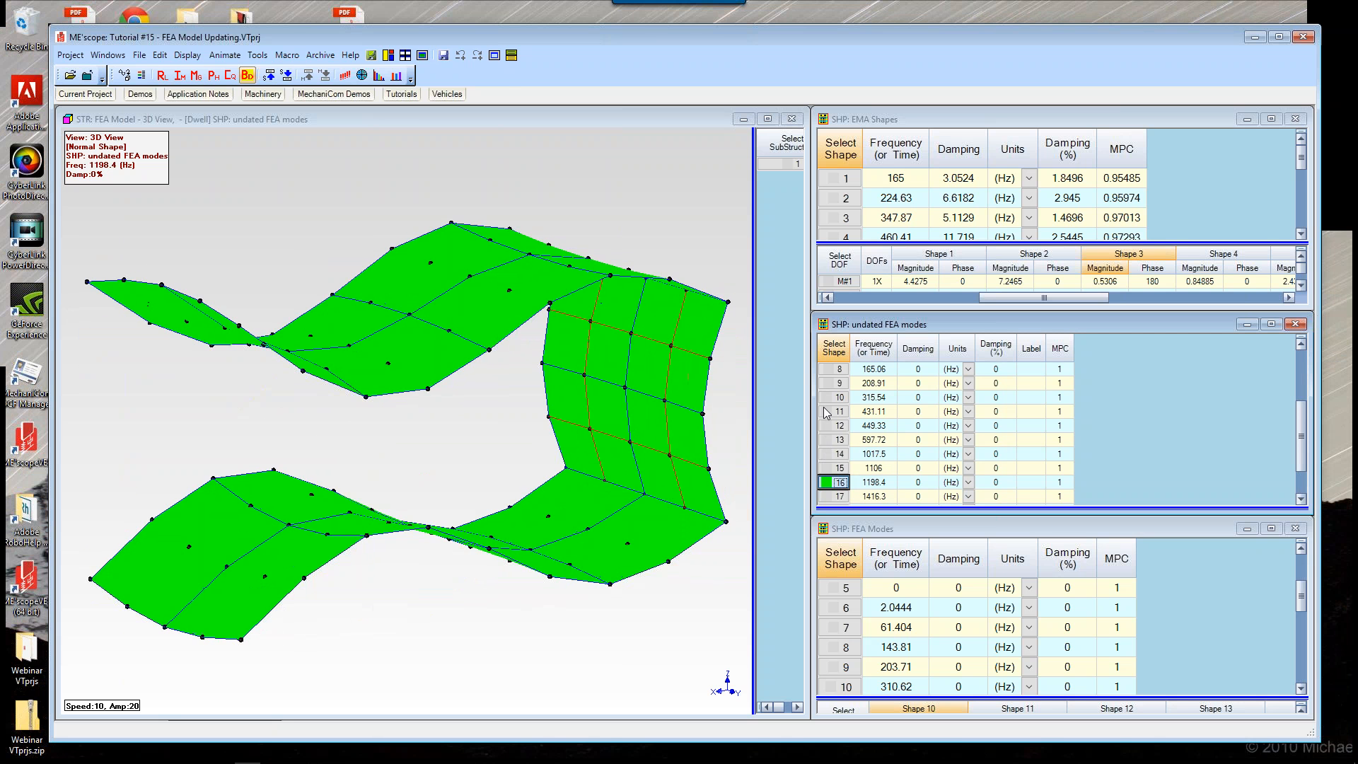
# Step: End the animation of the undated FEA modes on STR: FEA Model and return the structure to drawing mode
pyautogui.rightClick(535, 216)
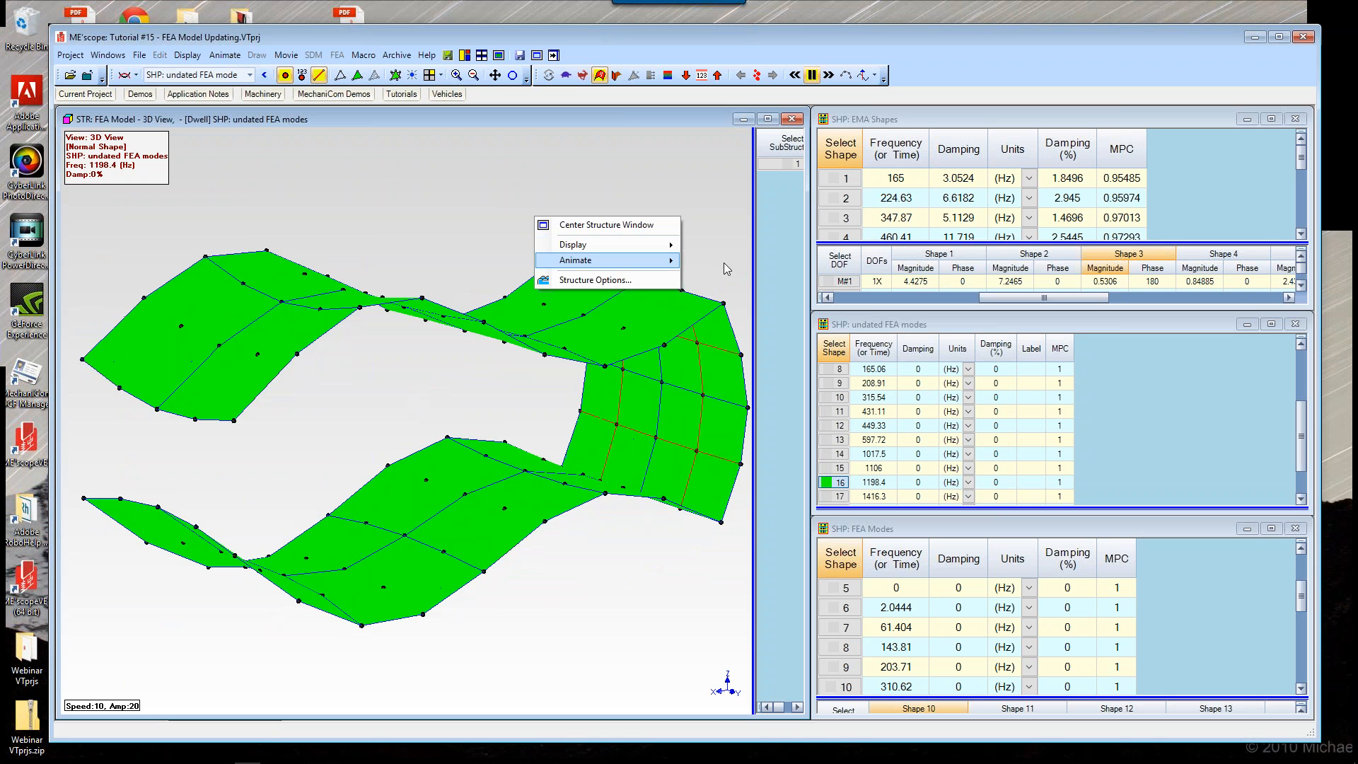
pyautogui.moveTo(552, 262)
pyautogui.press('Return')
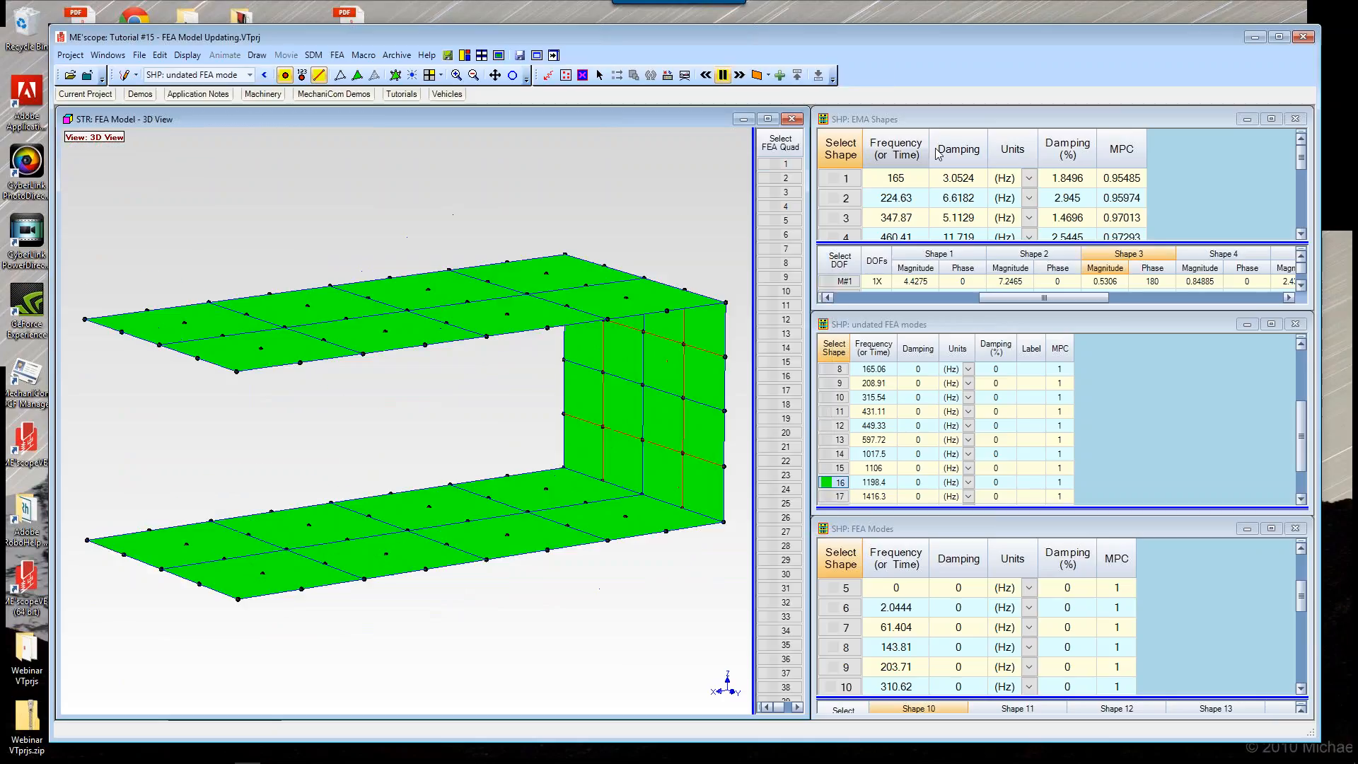
# Step: Display the MAC between the EMA Shapes and undated FEA modes tables, un-selecting all shapes for the calculation
pyautogui.rightClick(938, 150)
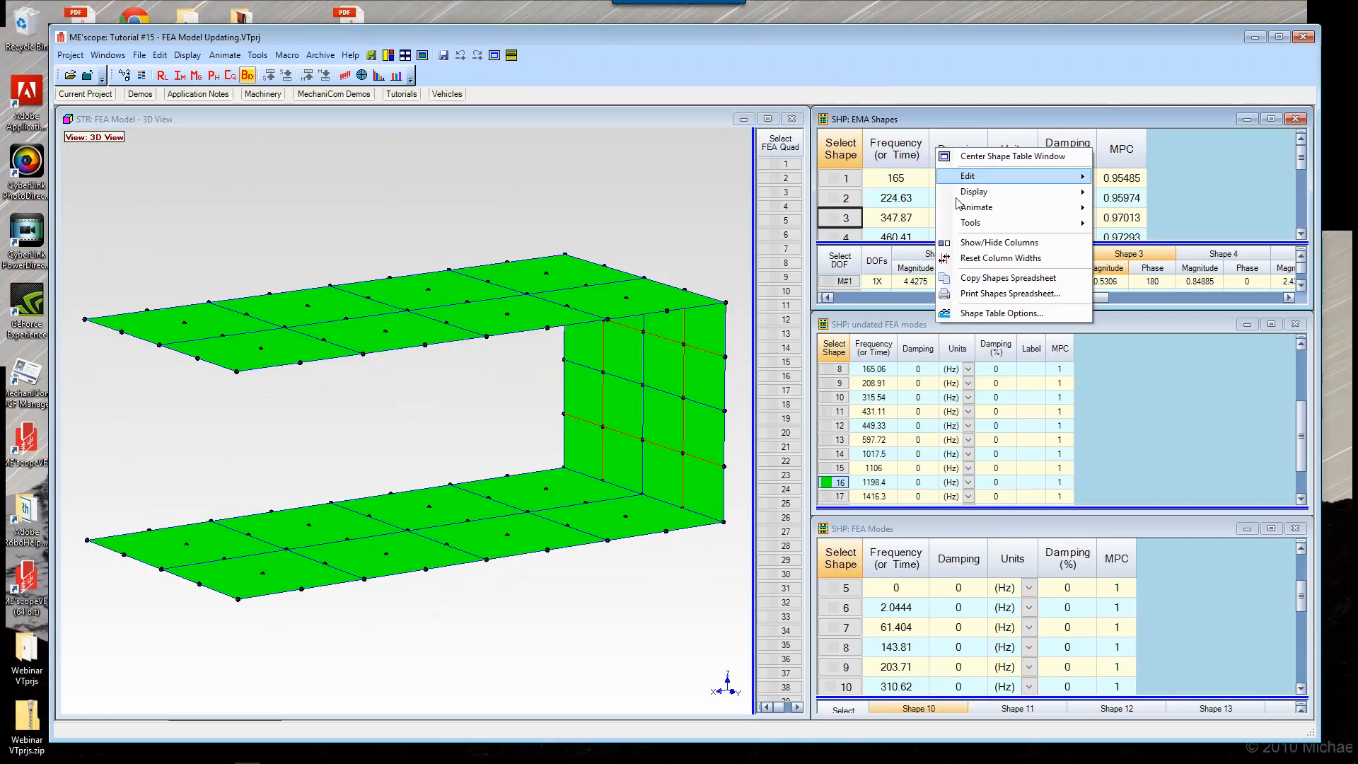
pyautogui.moveTo(973, 192)
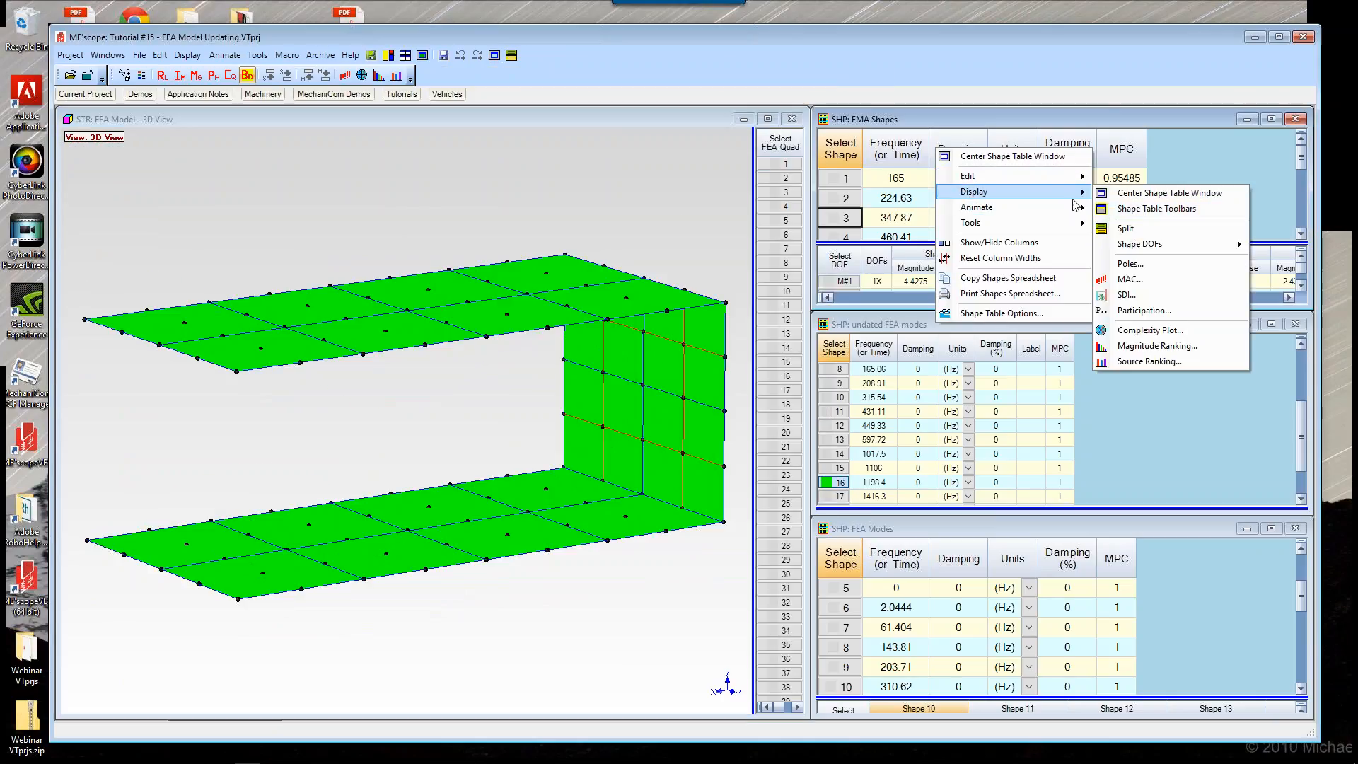
pyautogui.click(1130, 280)
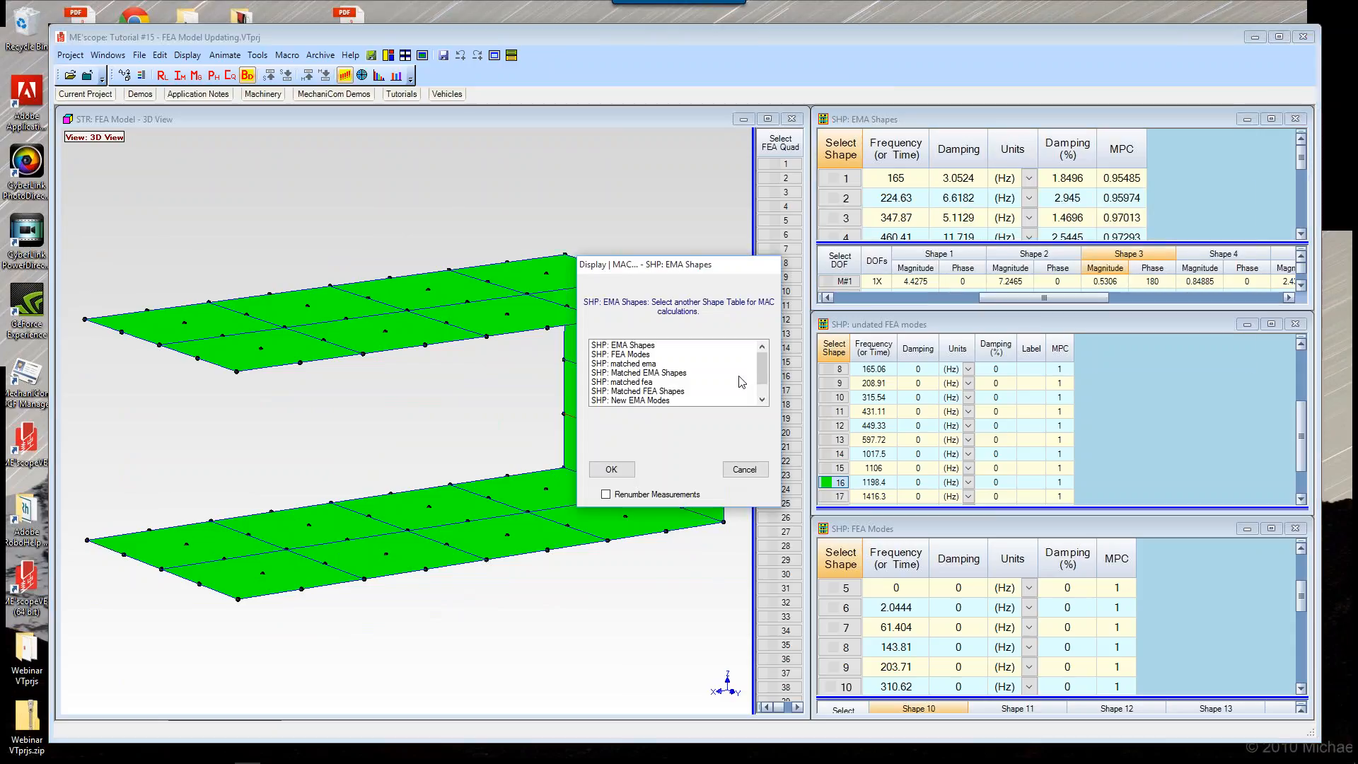
pyautogui.click(762, 387)
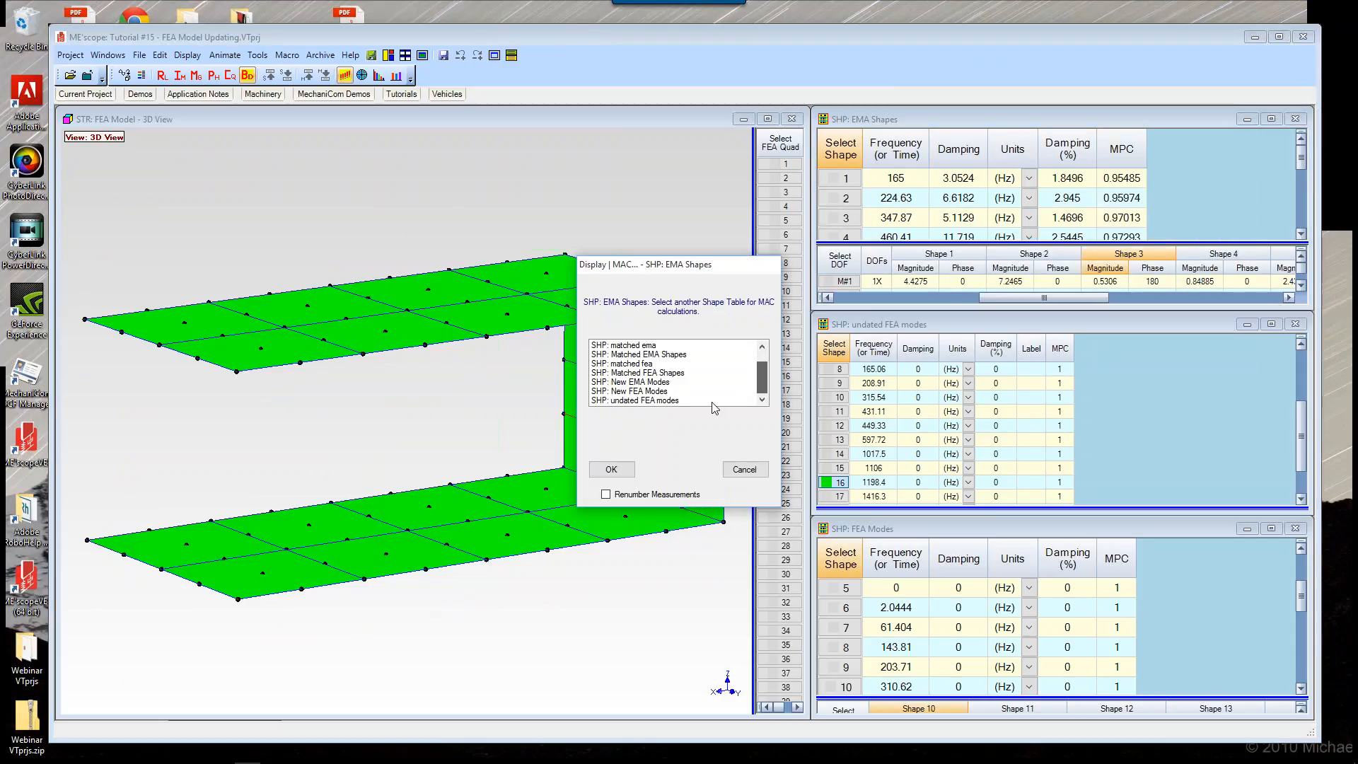
pyautogui.click(644, 400)
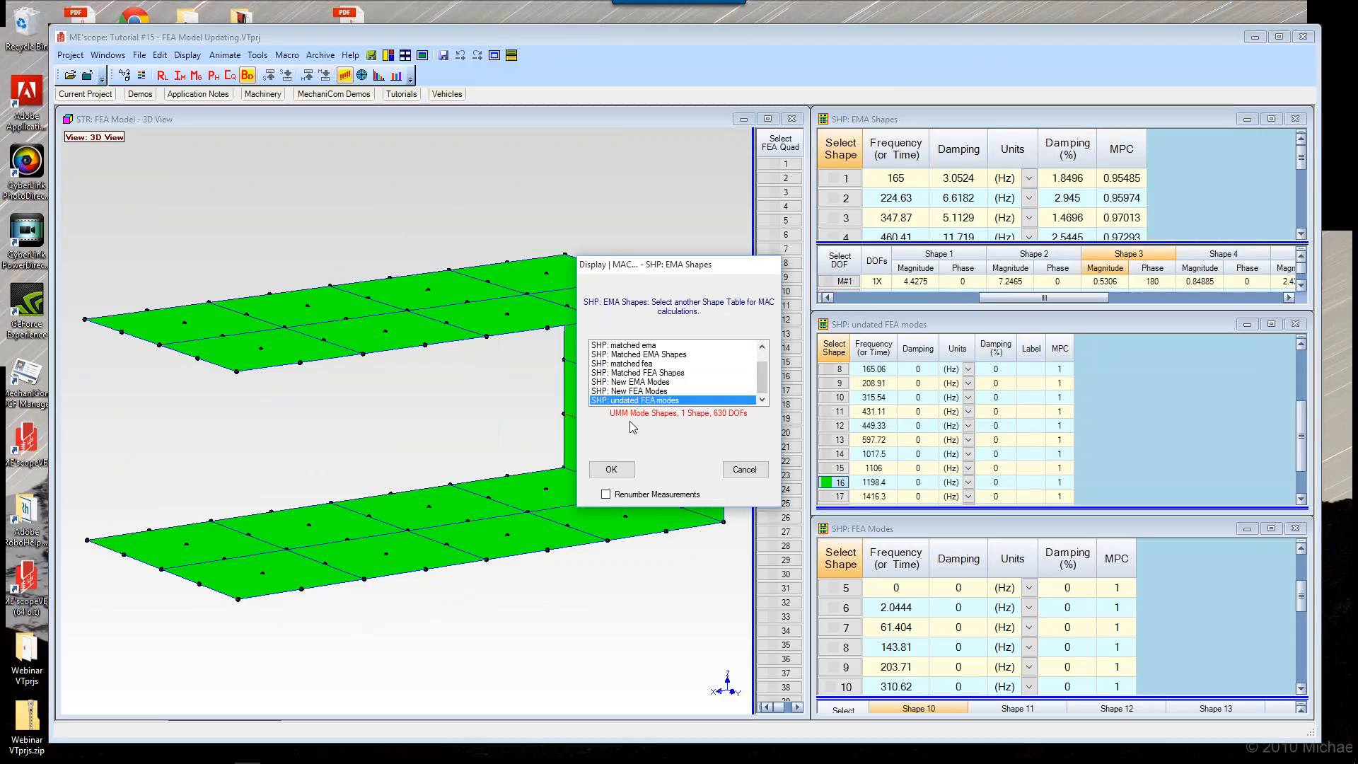
pyautogui.click(622, 471)
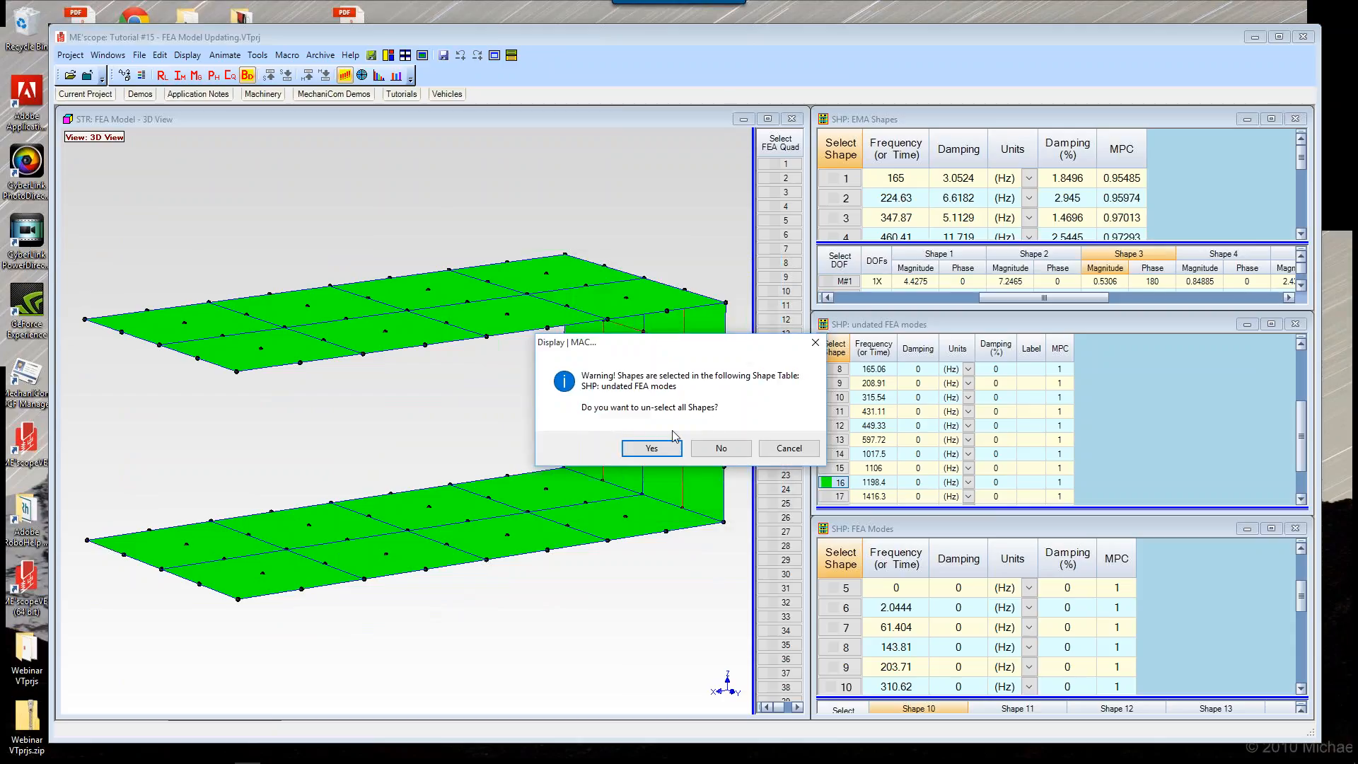
pyautogui.press('Return')
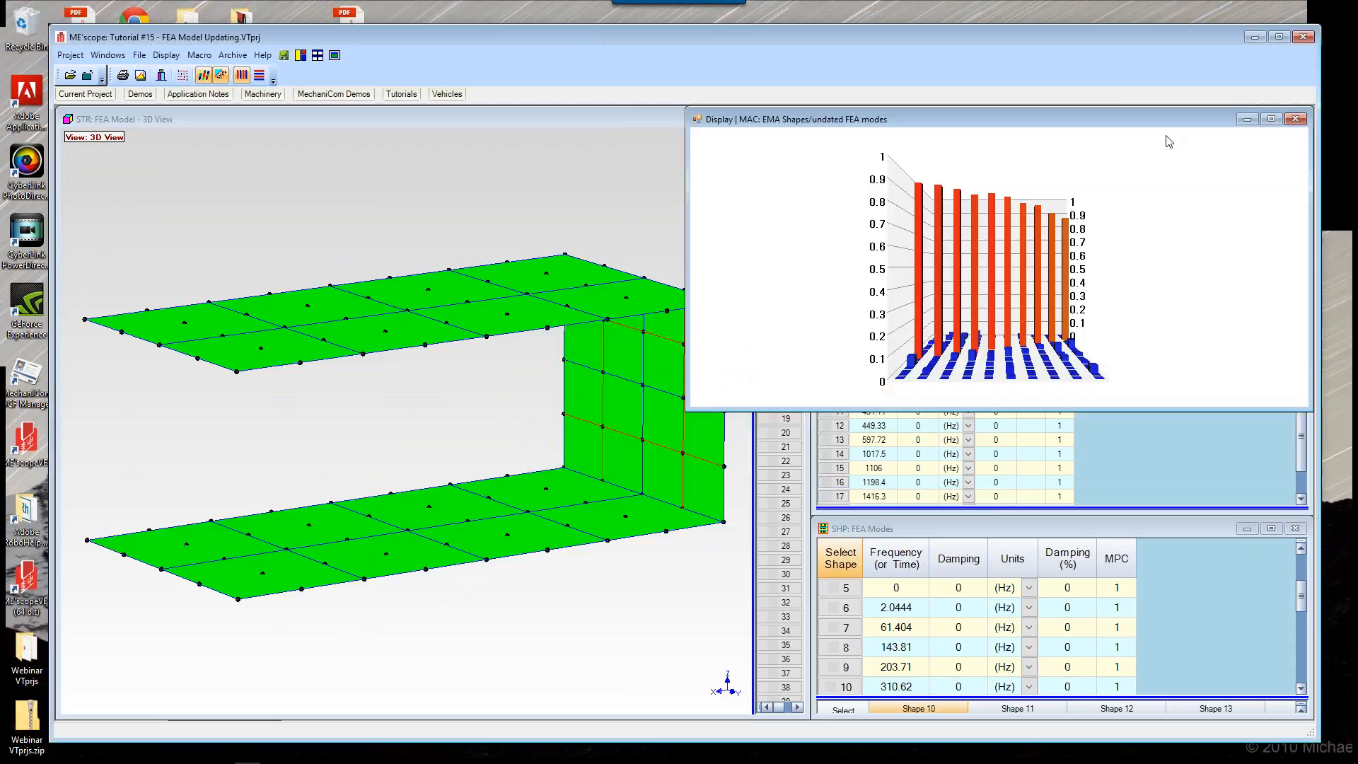
# Step: Enlarge and rotate the MAC chart of EMA Shapes versus undated FEA modes, and inspect the bars of the matching shape pairs
pyautogui.moveTo(1165, 119); pyautogui.dragTo(722, 198)
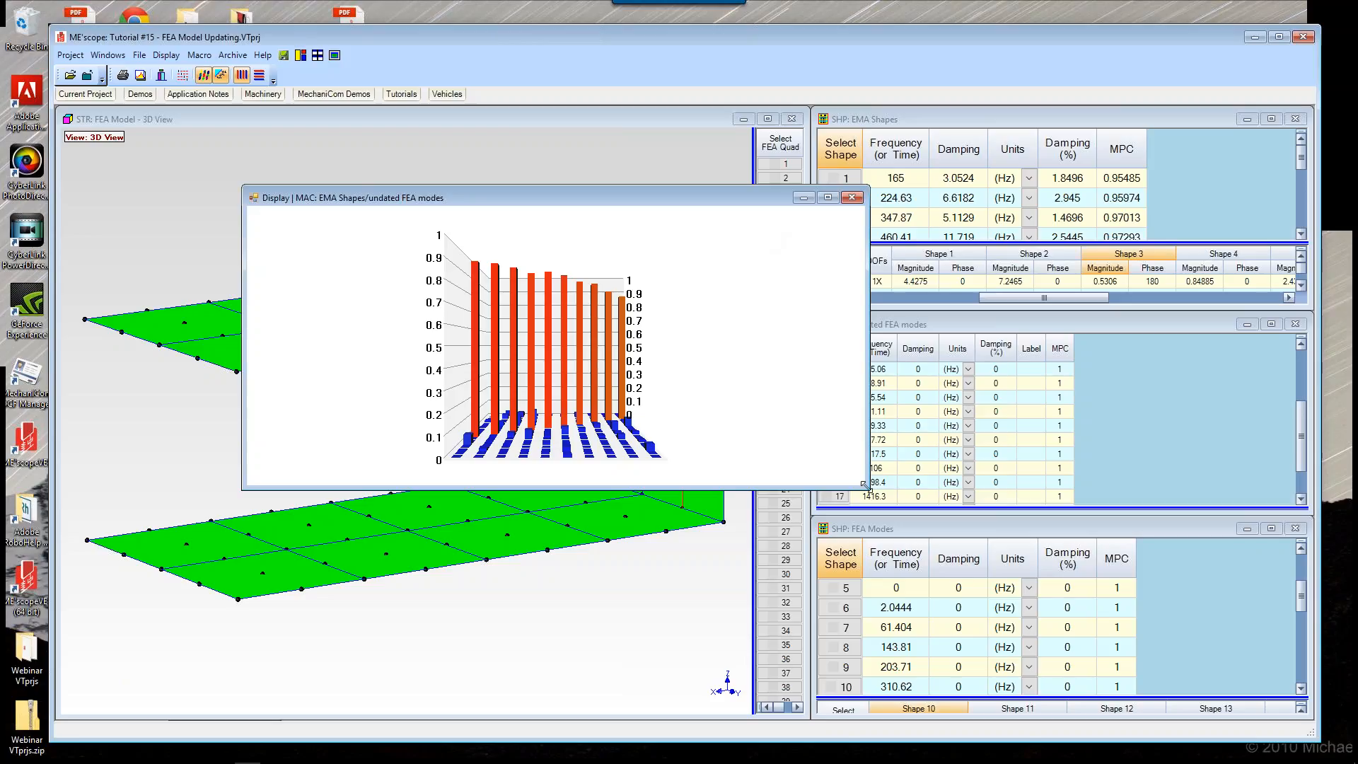
pyautogui.moveTo(865, 486); pyautogui.dragTo(1105, 665)
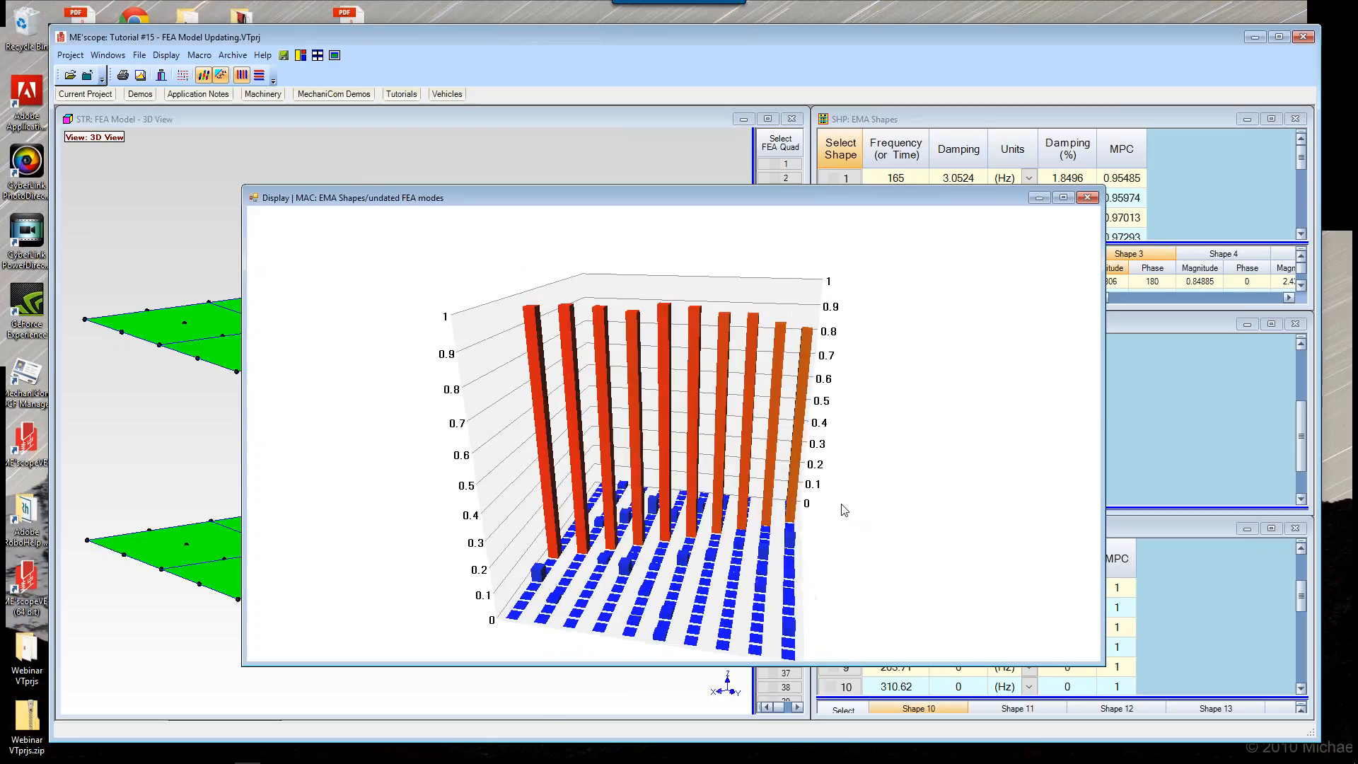
pyautogui.click(534, 314)
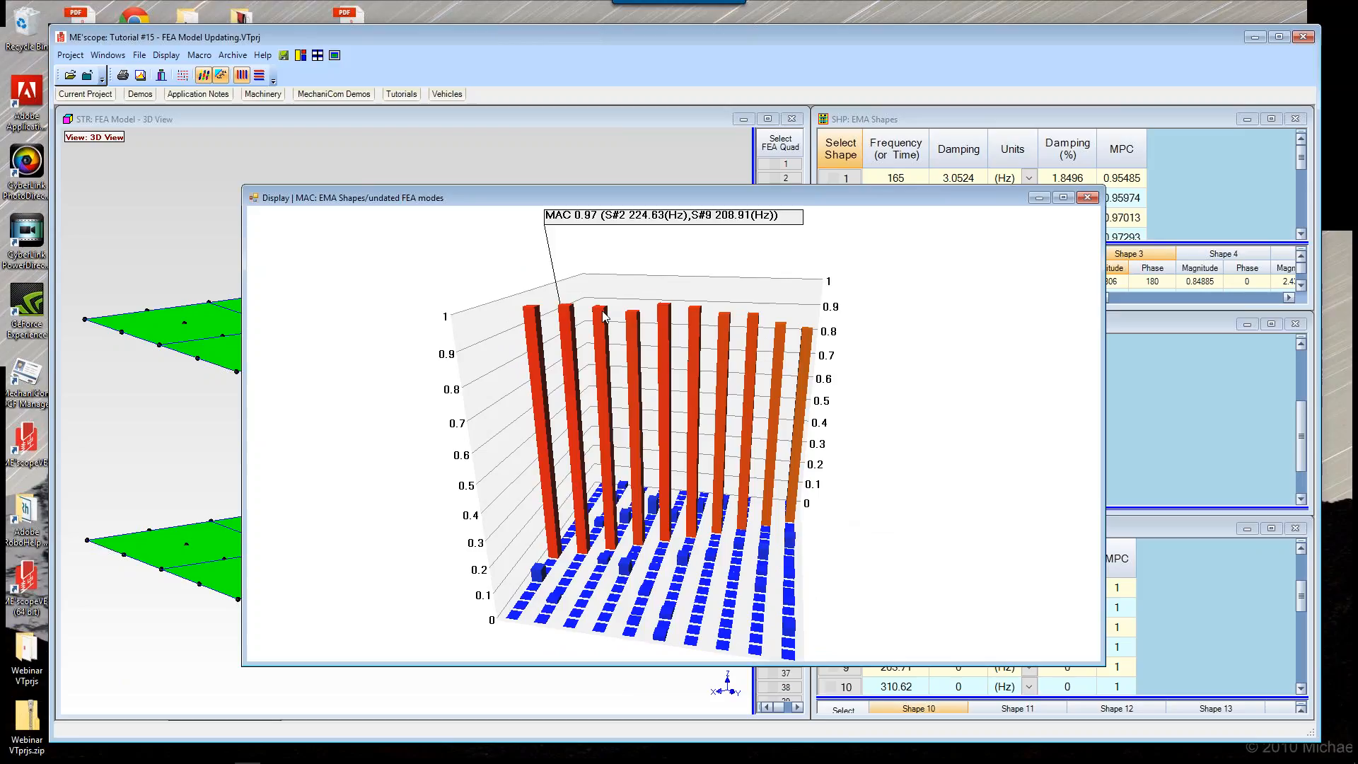
pyautogui.moveTo(667, 308)
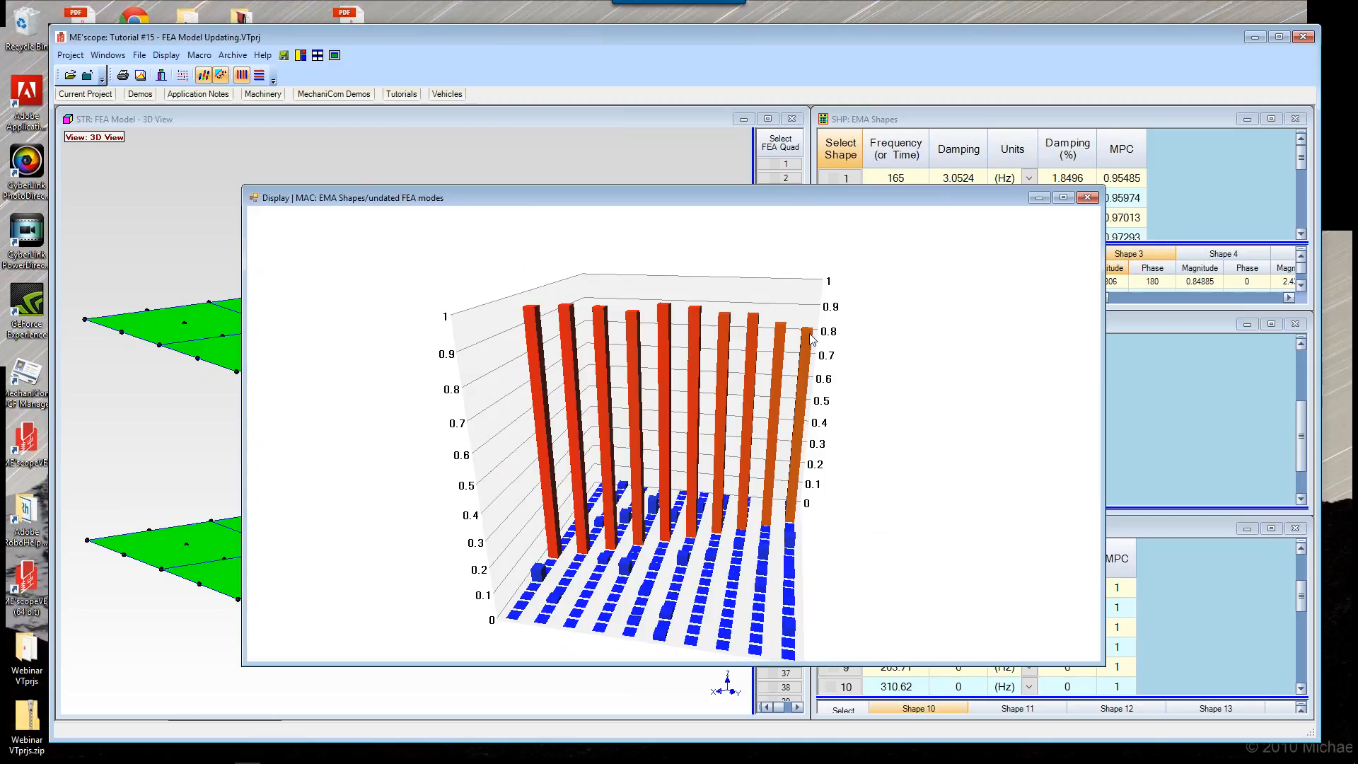
pyautogui.moveTo(811, 339)
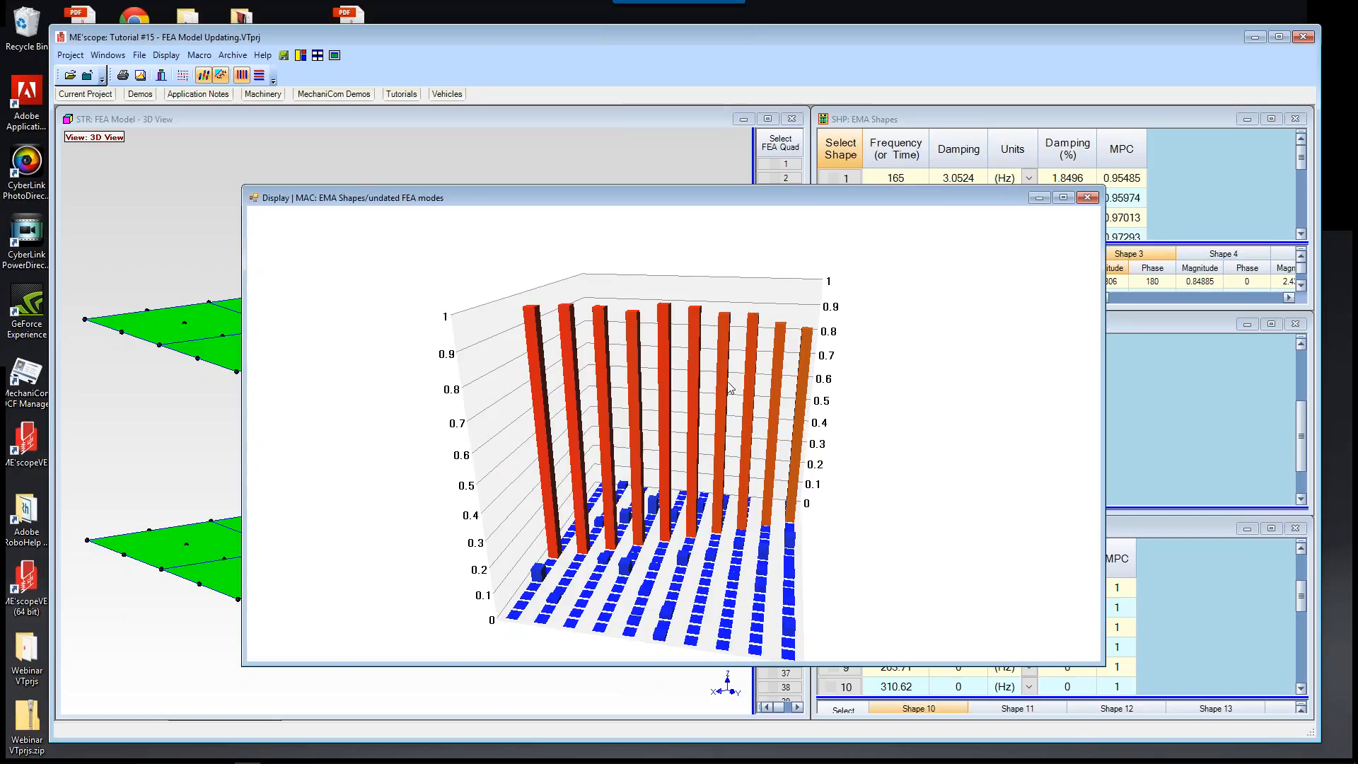
pyautogui.moveTo(729, 385); pyautogui.dragTo(575, 306)
pyautogui.moveTo(591, 313)
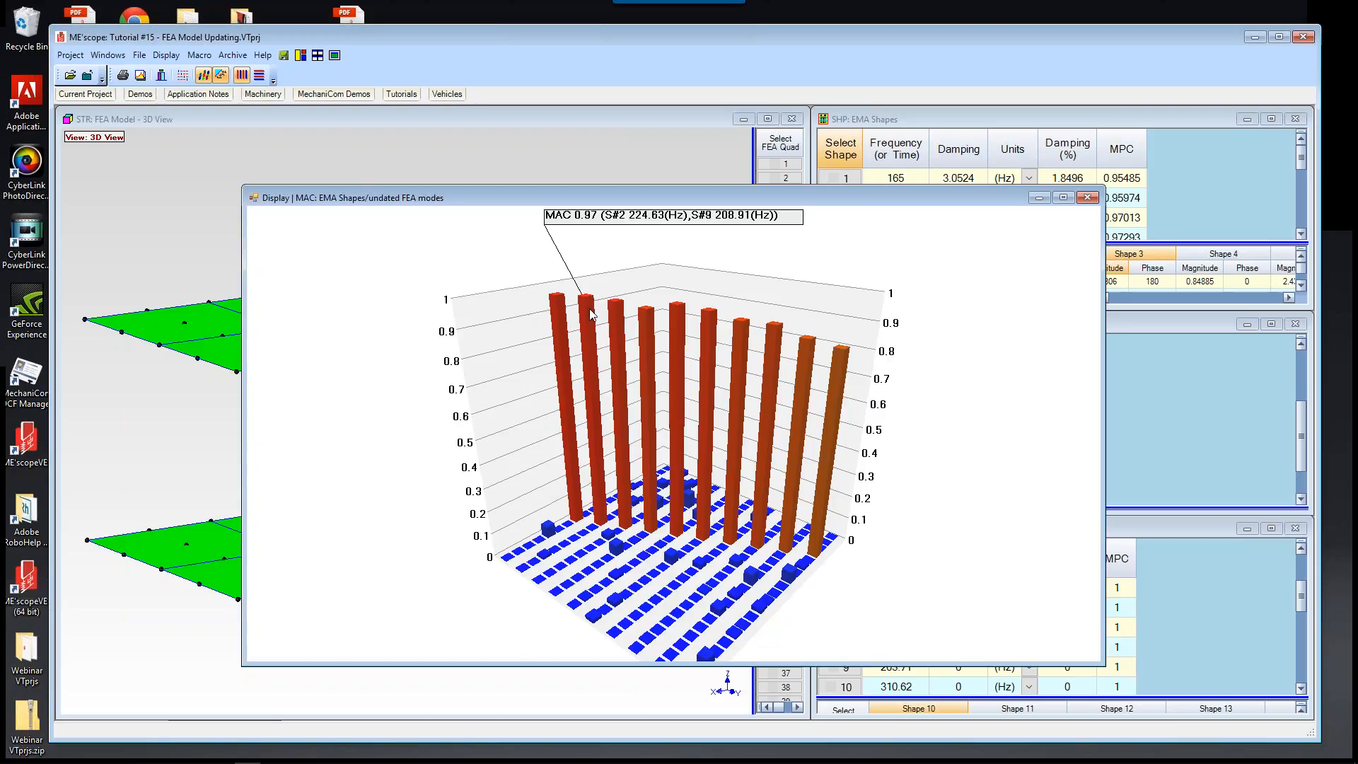
pyautogui.click(1087, 198)
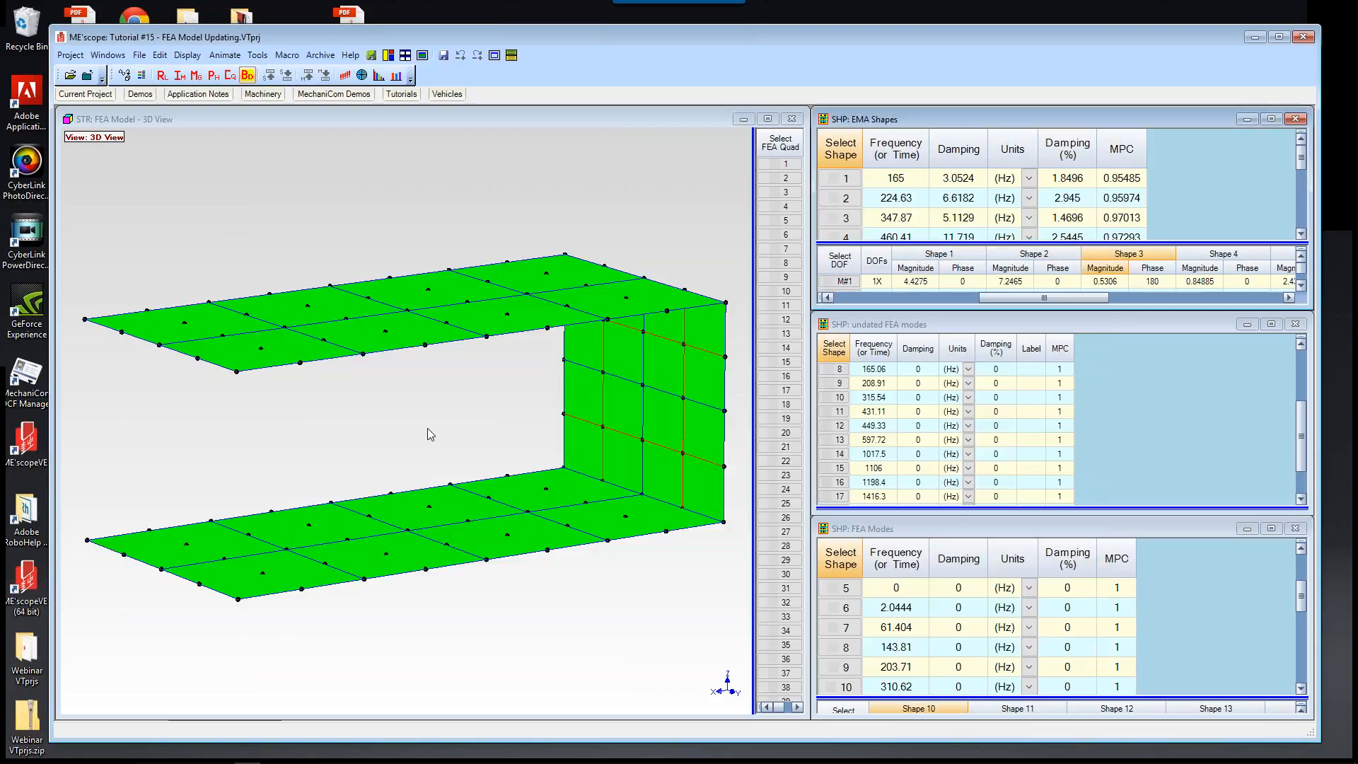
# Step: Close the FEA Model Updating project without saving it, and open the recent project Aluminum Plate.VTprj
pyautogui.click(71, 55)
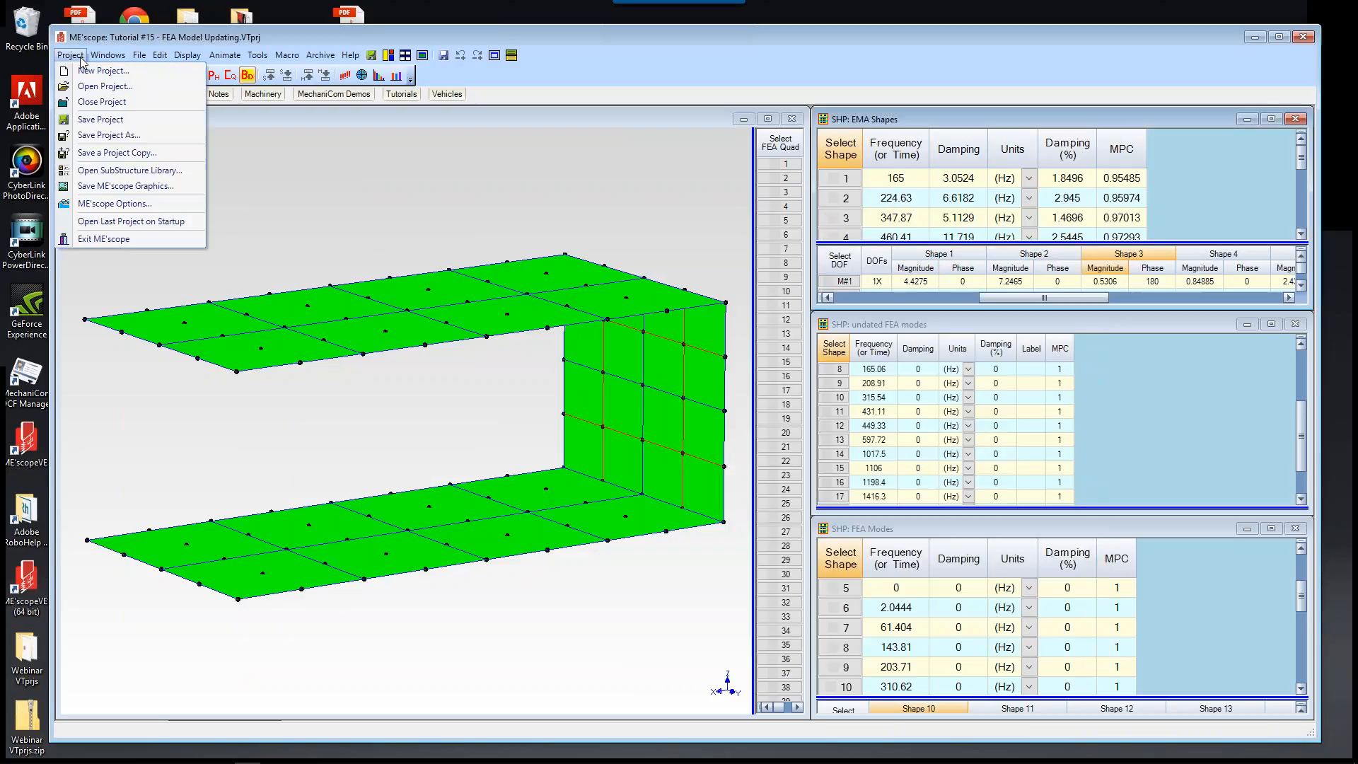
pyautogui.click(99, 103)
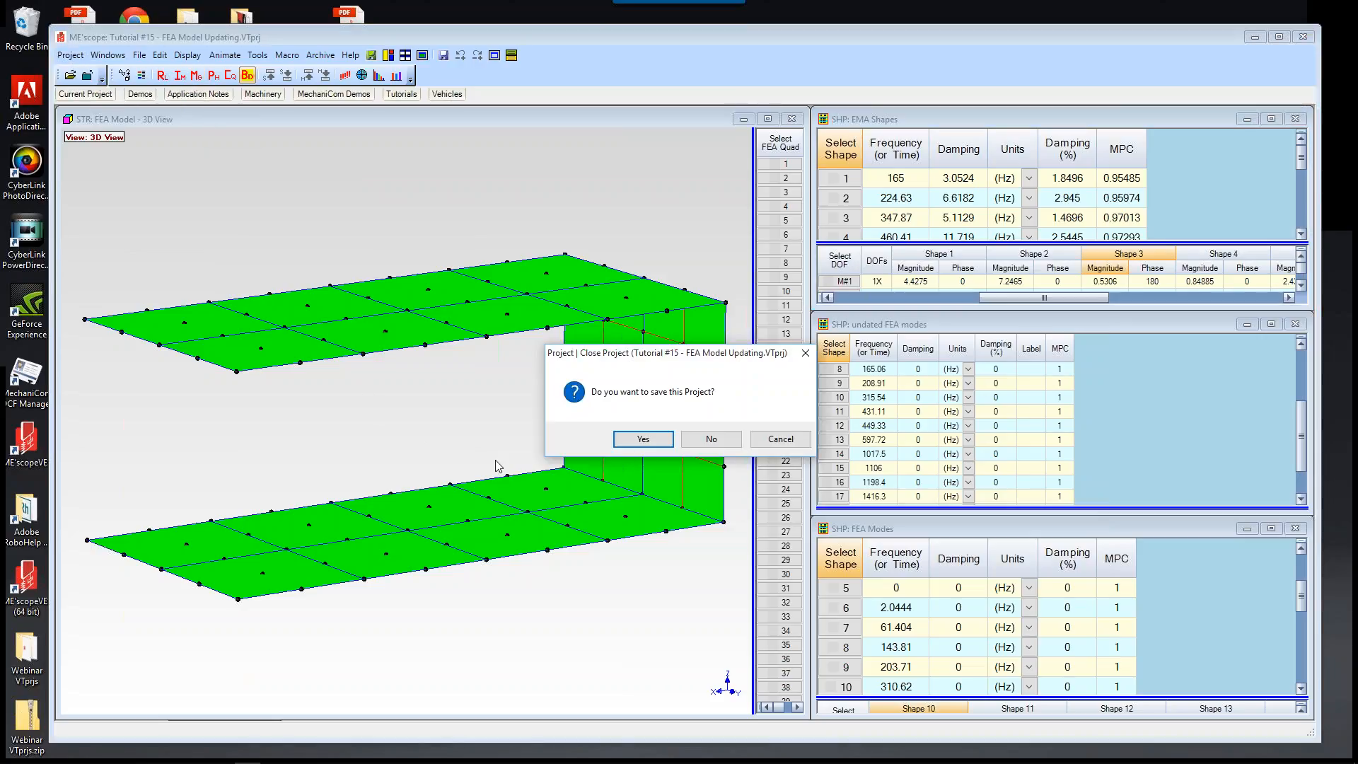
pyautogui.click(712, 440)
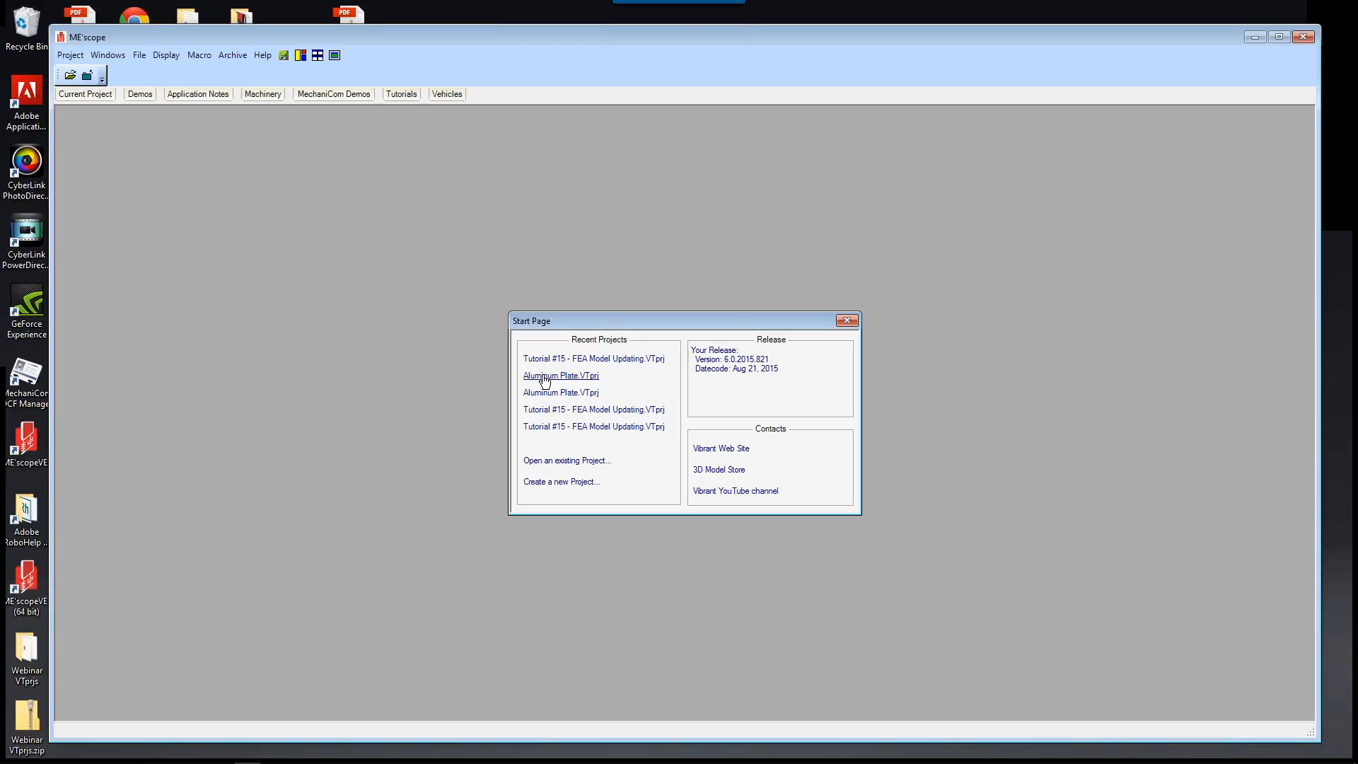
pyautogui.click(544, 379)
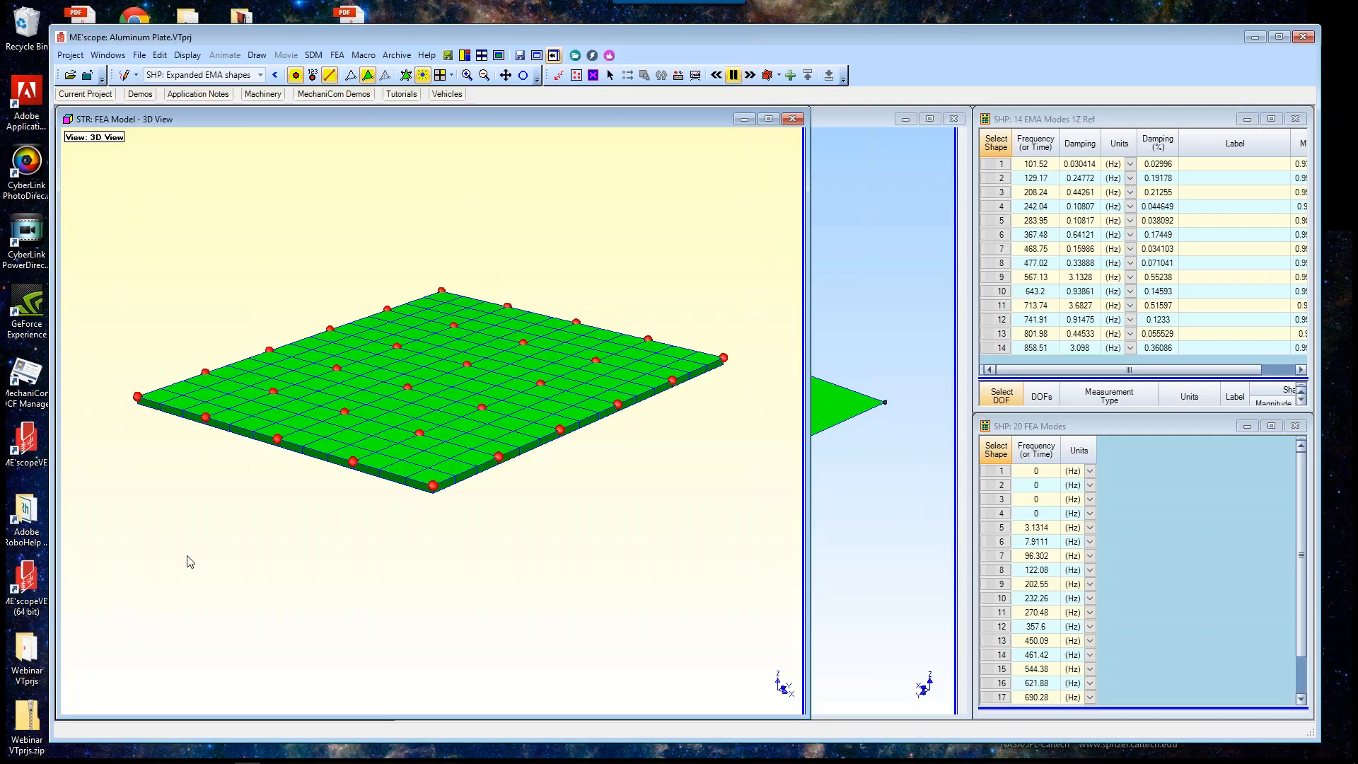
# Step: Open the added file Aluminum Plate.jpg from the current project to view the photo of the plate's impact test setup
pyautogui.scroll(1, 190, 561)
pyautogui.scroll(1, 189, 561)
pyautogui.scroll(-1, 189, 561)
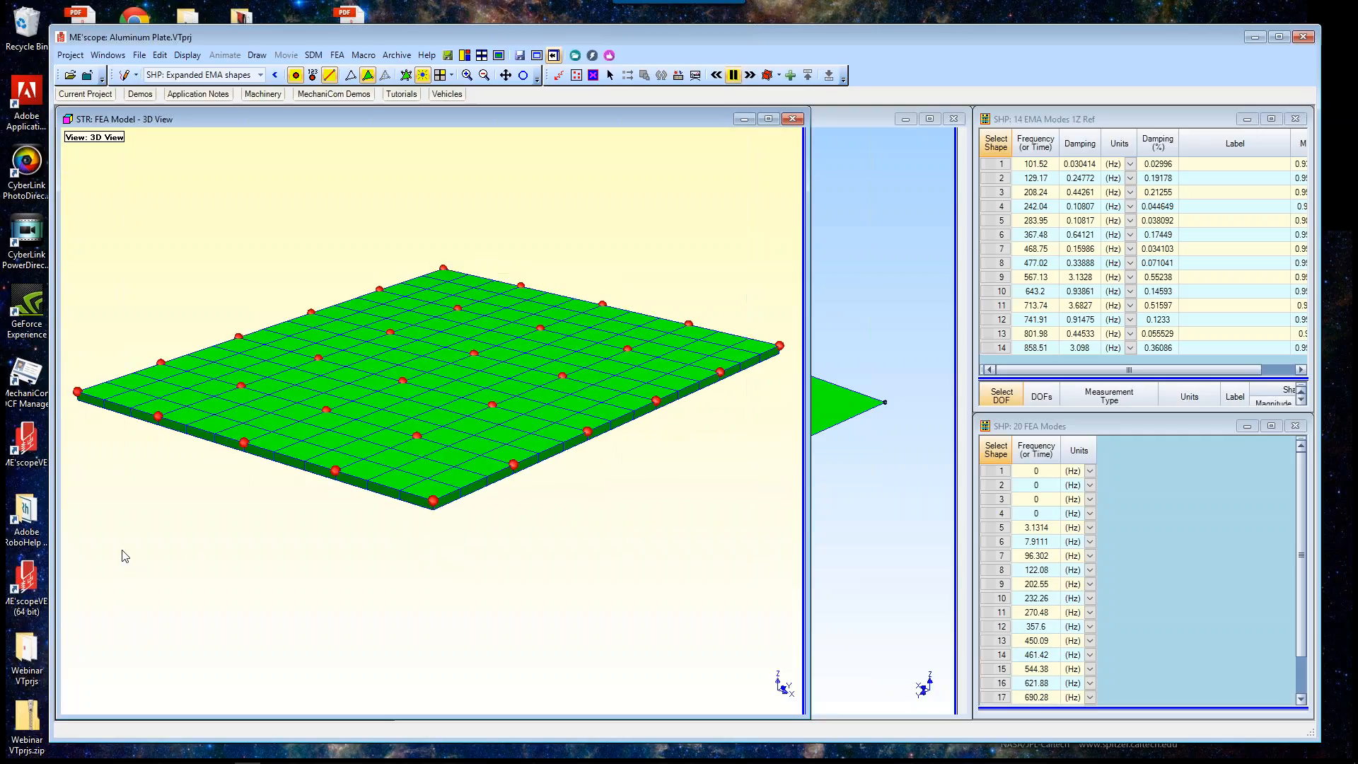
pyautogui.click(88, 97)
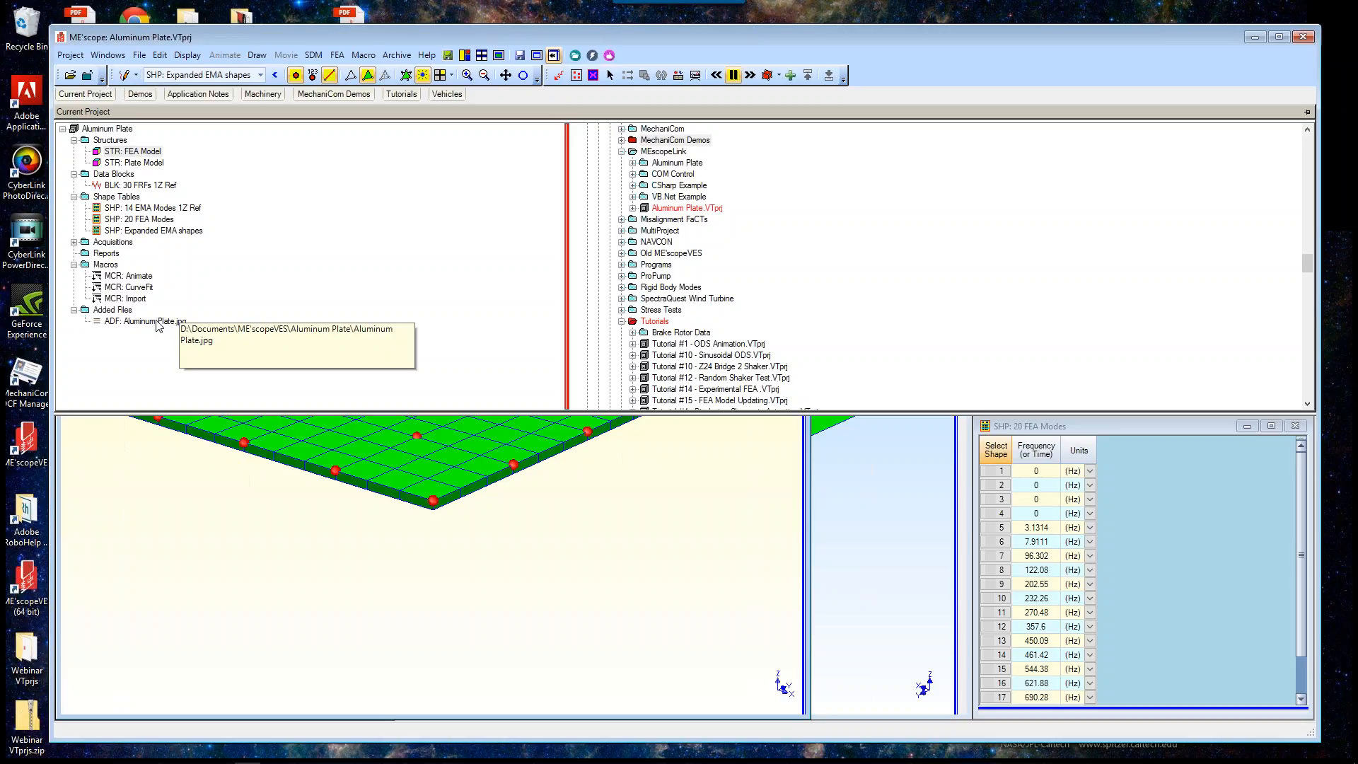
pyautogui.click(87, 95)
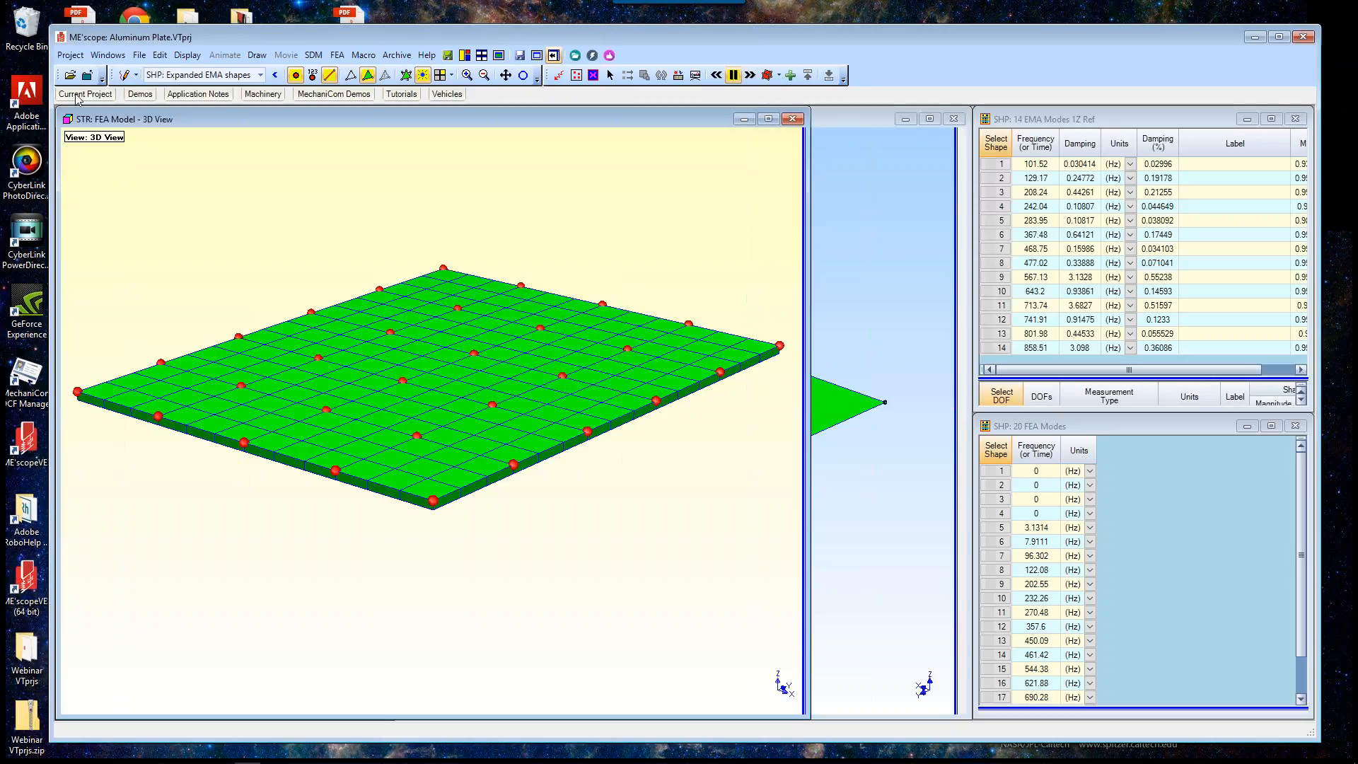
pyautogui.click(90, 97)
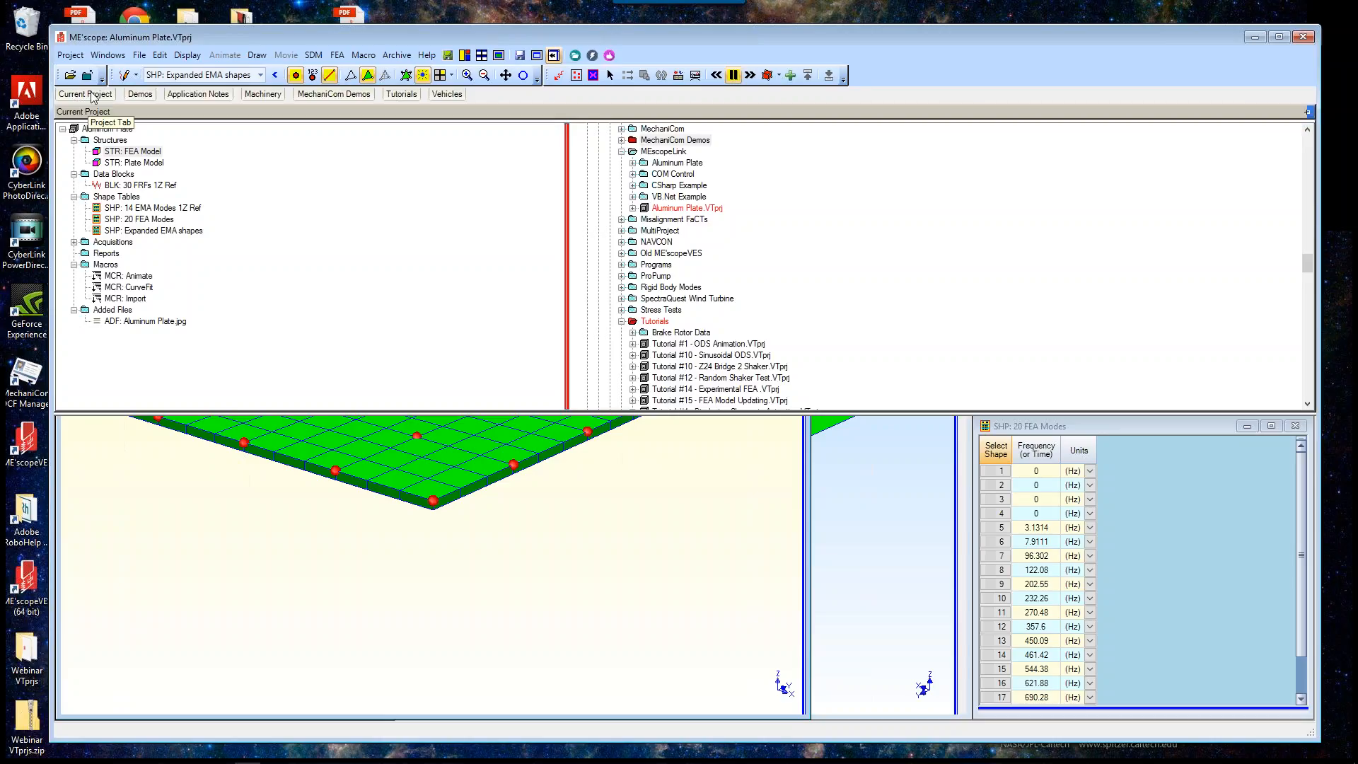
pyautogui.click(147, 322)
pyautogui.doubleClick(147, 322)
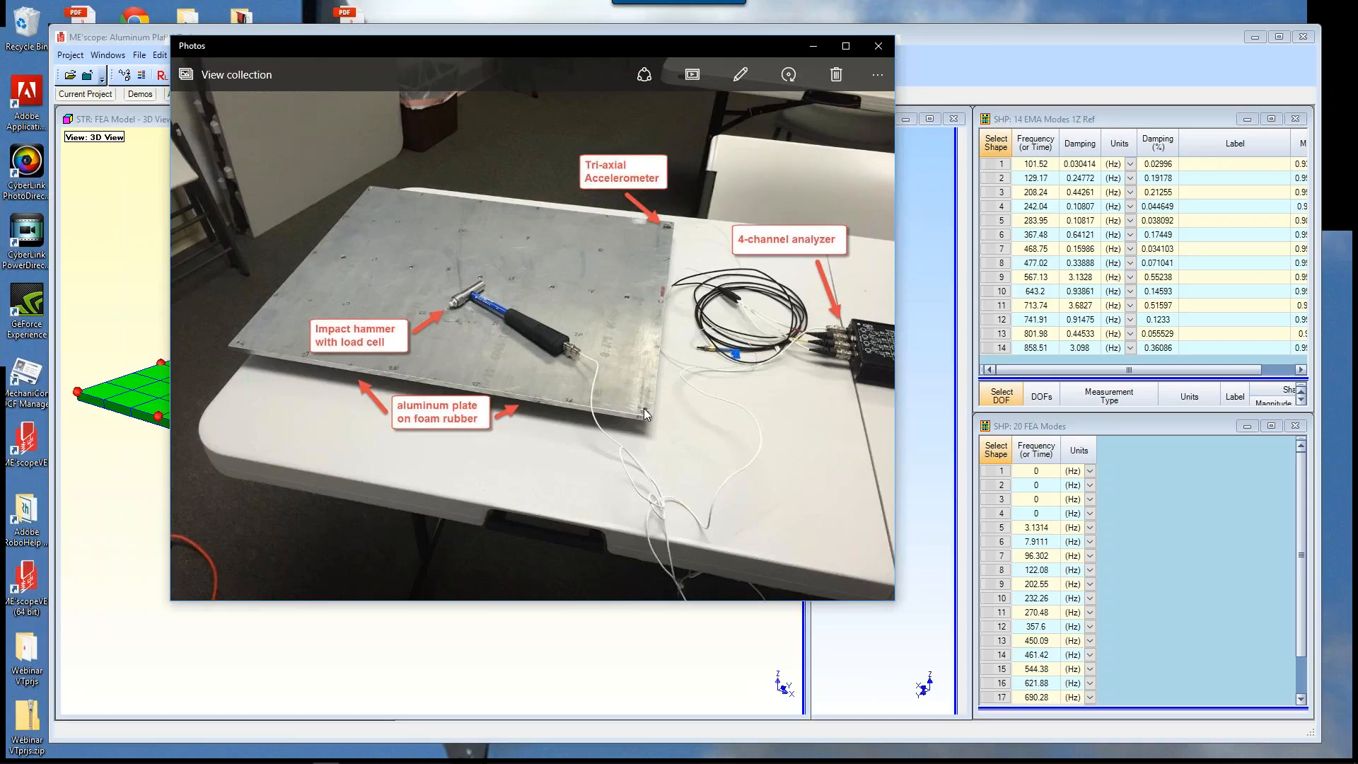
pyautogui.click(111, 303)
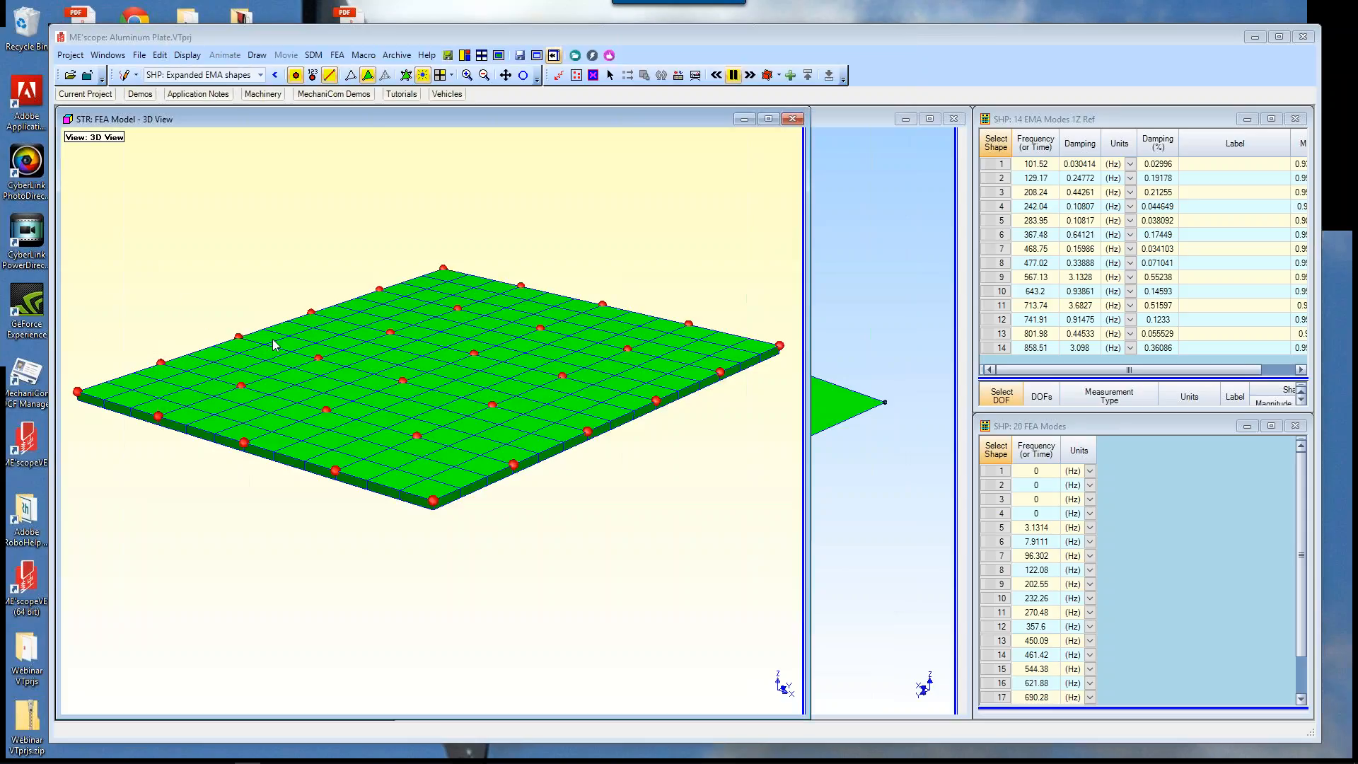
# Step: Bring STR: Plate Model to the front, and open the data block BLK: 30 FRFs 1Z Ref centered in the work area
pyautogui.click(841, 281)
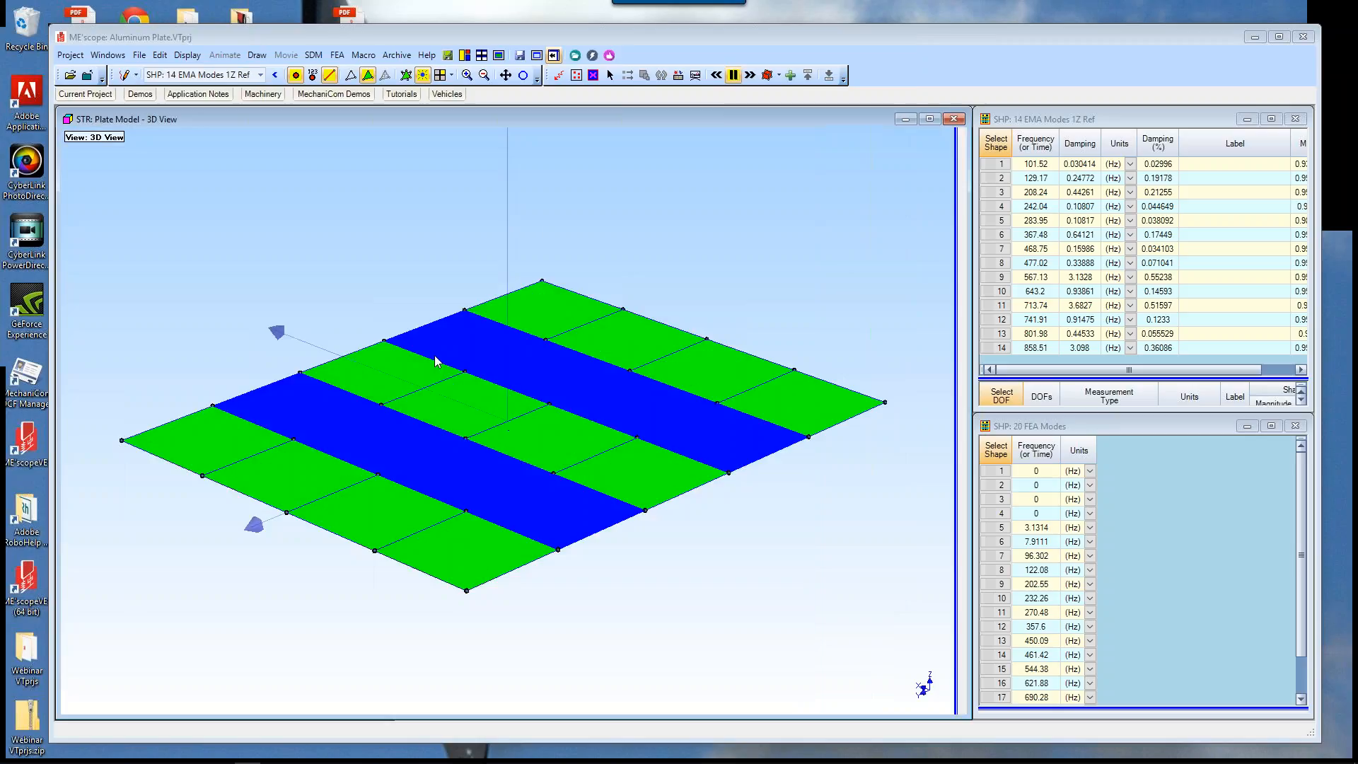
pyautogui.click(83, 96)
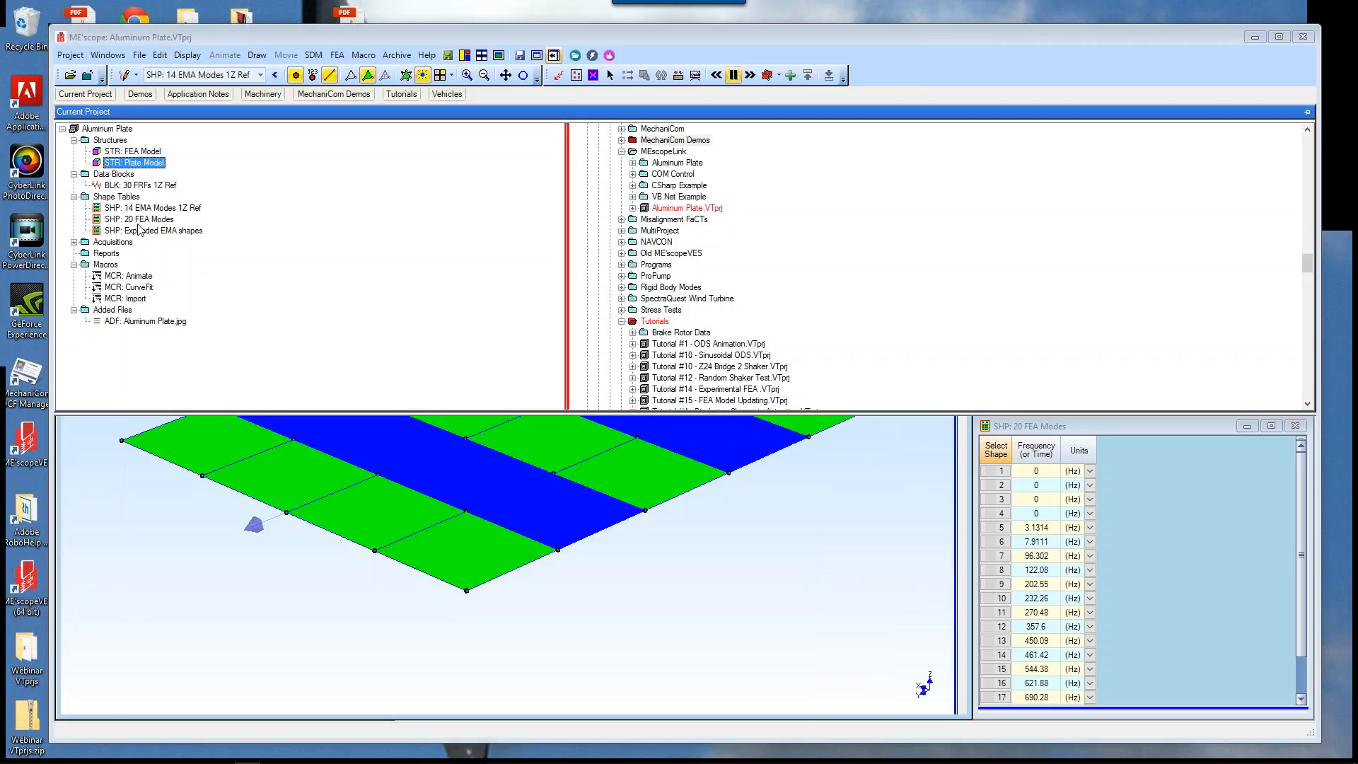
pyautogui.doubleClick(140, 185)
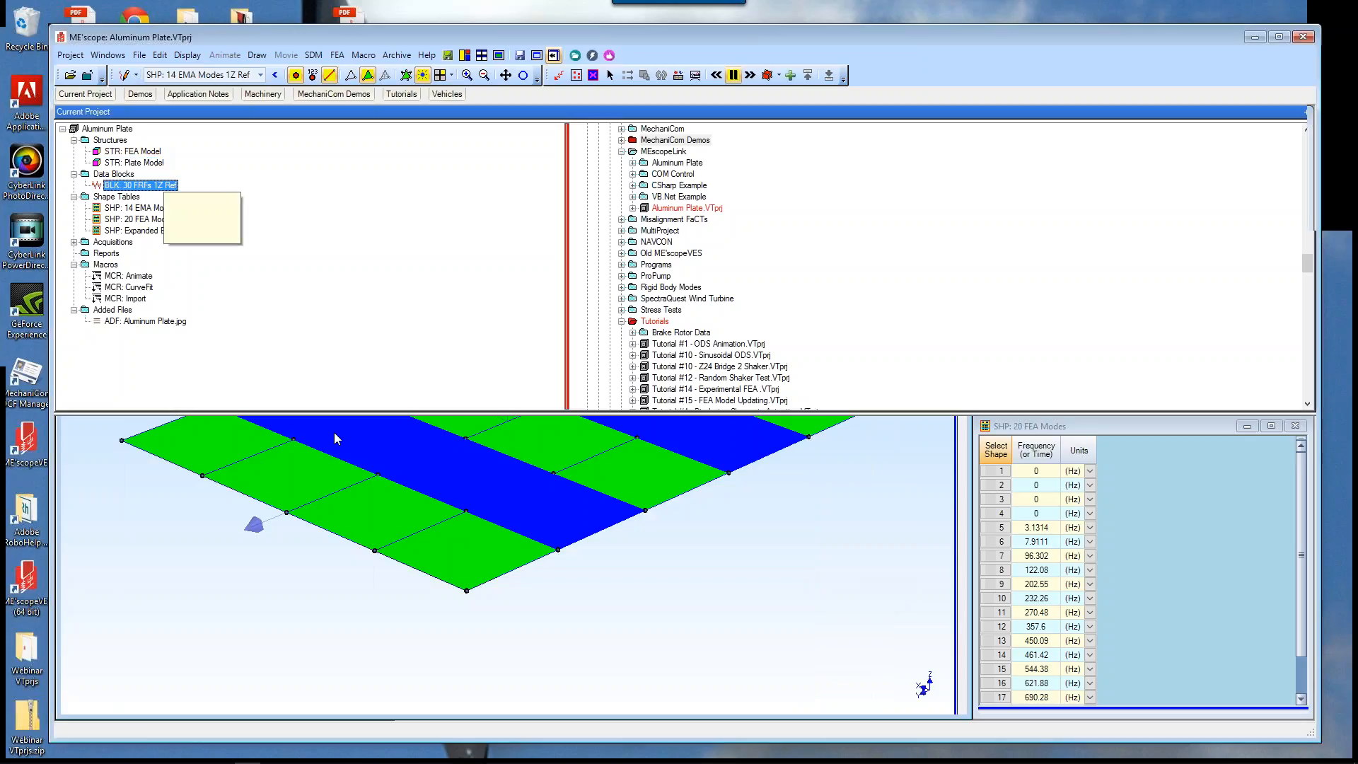
pyautogui.rightClick(356, 257)
pyautogui.click(407, 264)
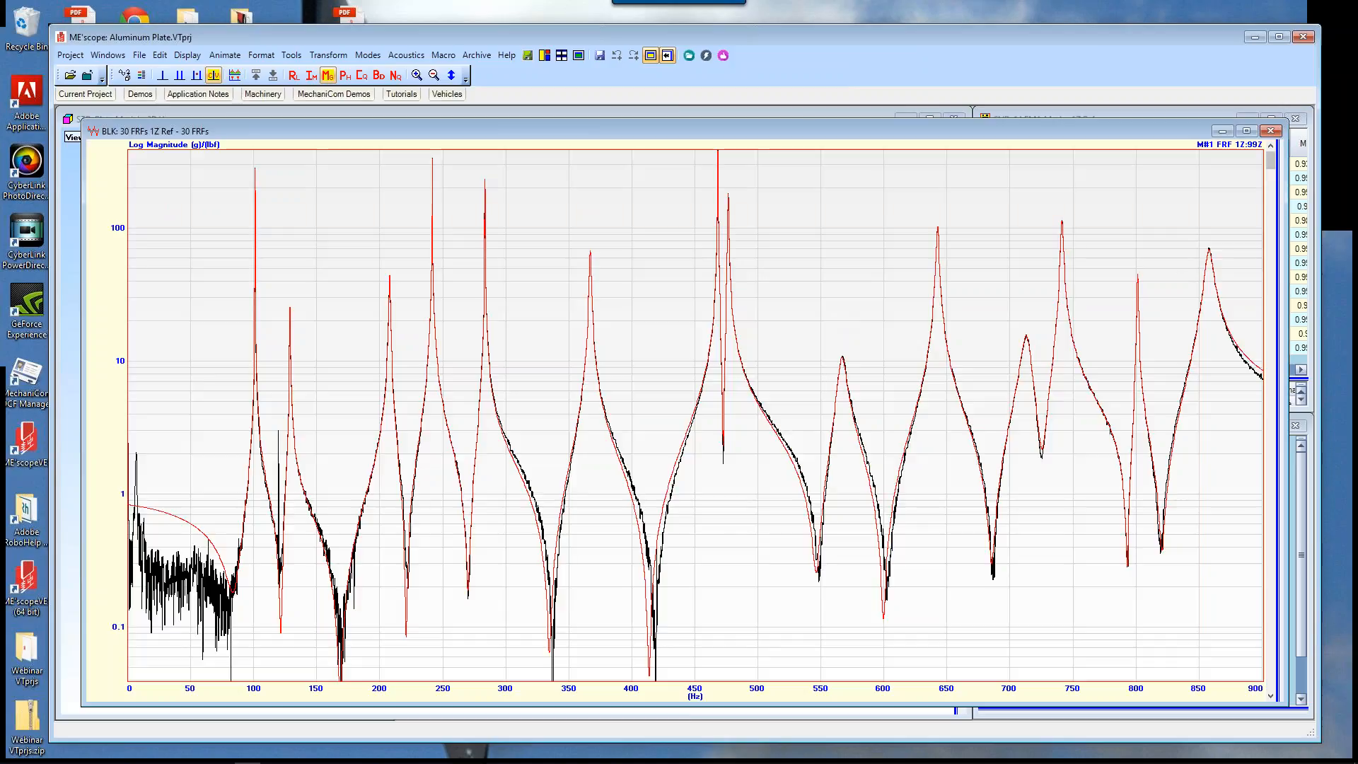
# Step: Show the traces spreadsheet of the FRF data block and page through traces M#1 to M#30, ending back at M#1
pyautogui.click(668, 55)
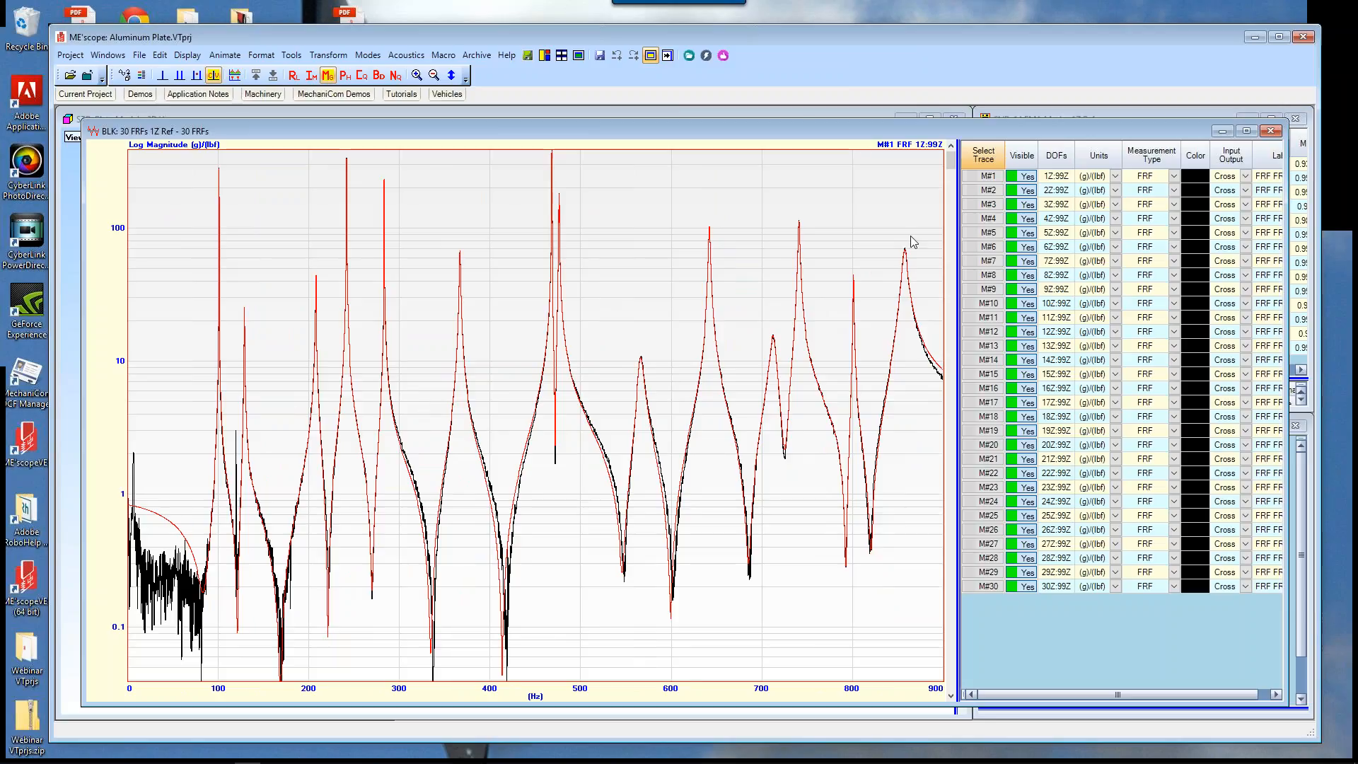
pyautogui.click(951, 185)
pyautogui.scroll(-3, 963, 203)
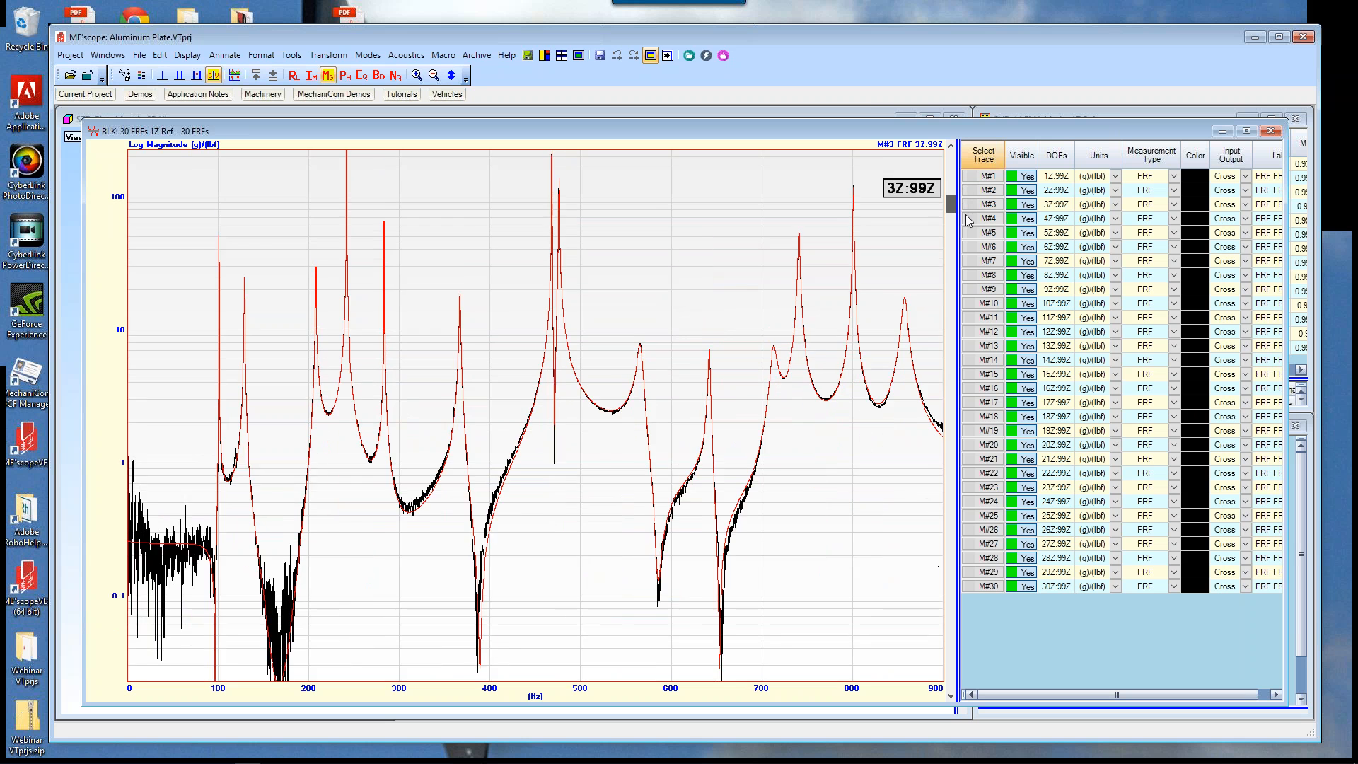
pyautogui.scroll(-2, 980, 269)
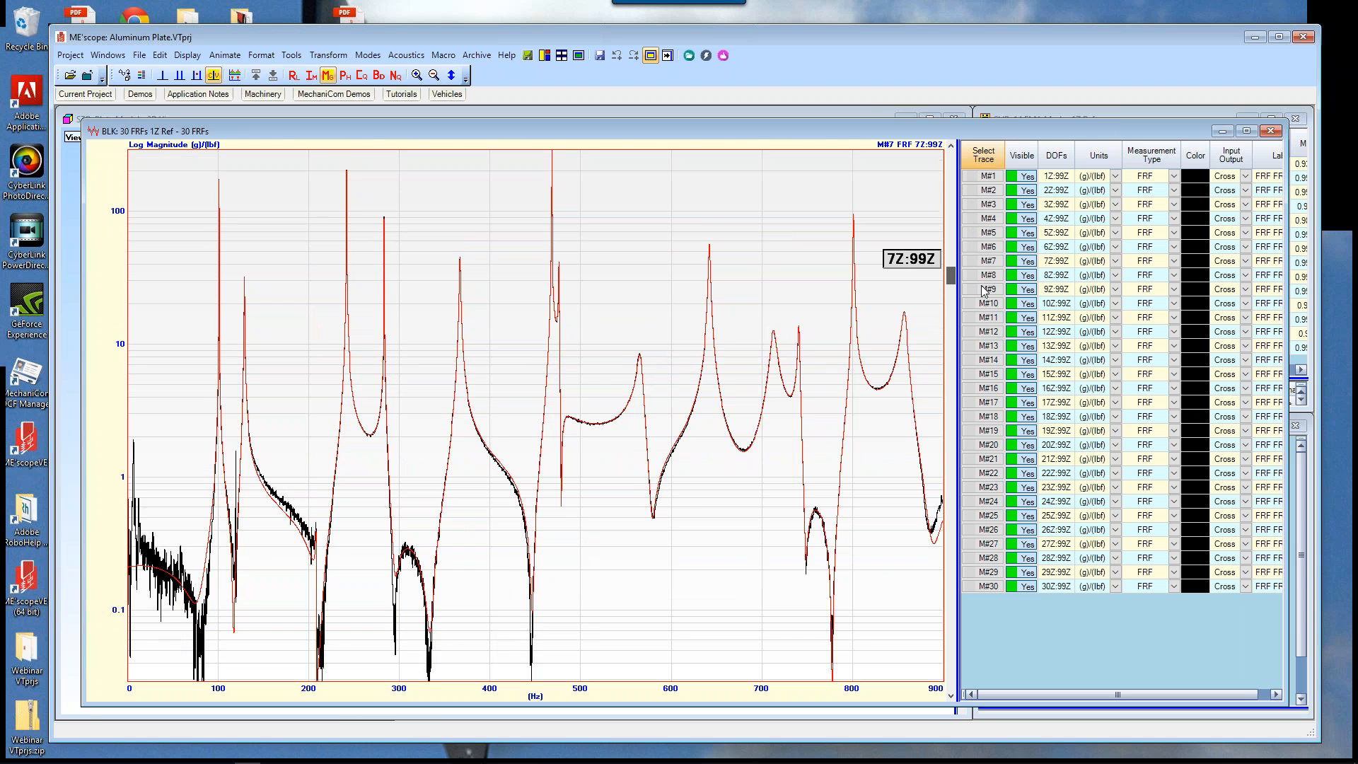
pyautogui.scroll(-1, 991, 329)
pyautogui.scroll(-6, 992, 368)
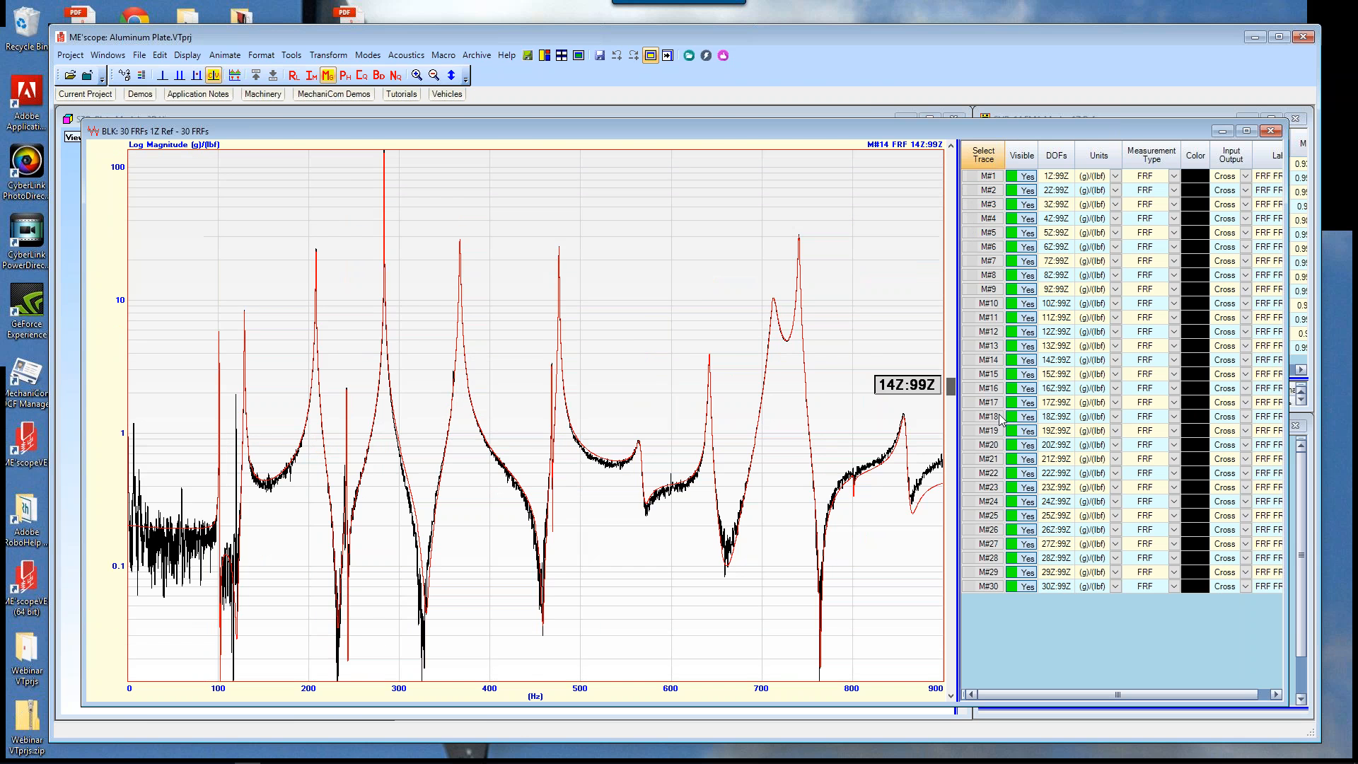
pyautogui.scroll(-2, 996, 425)
pyautogui.scroll(-2, 999, 459)
pyautogui.scroll(2, 999, 467)
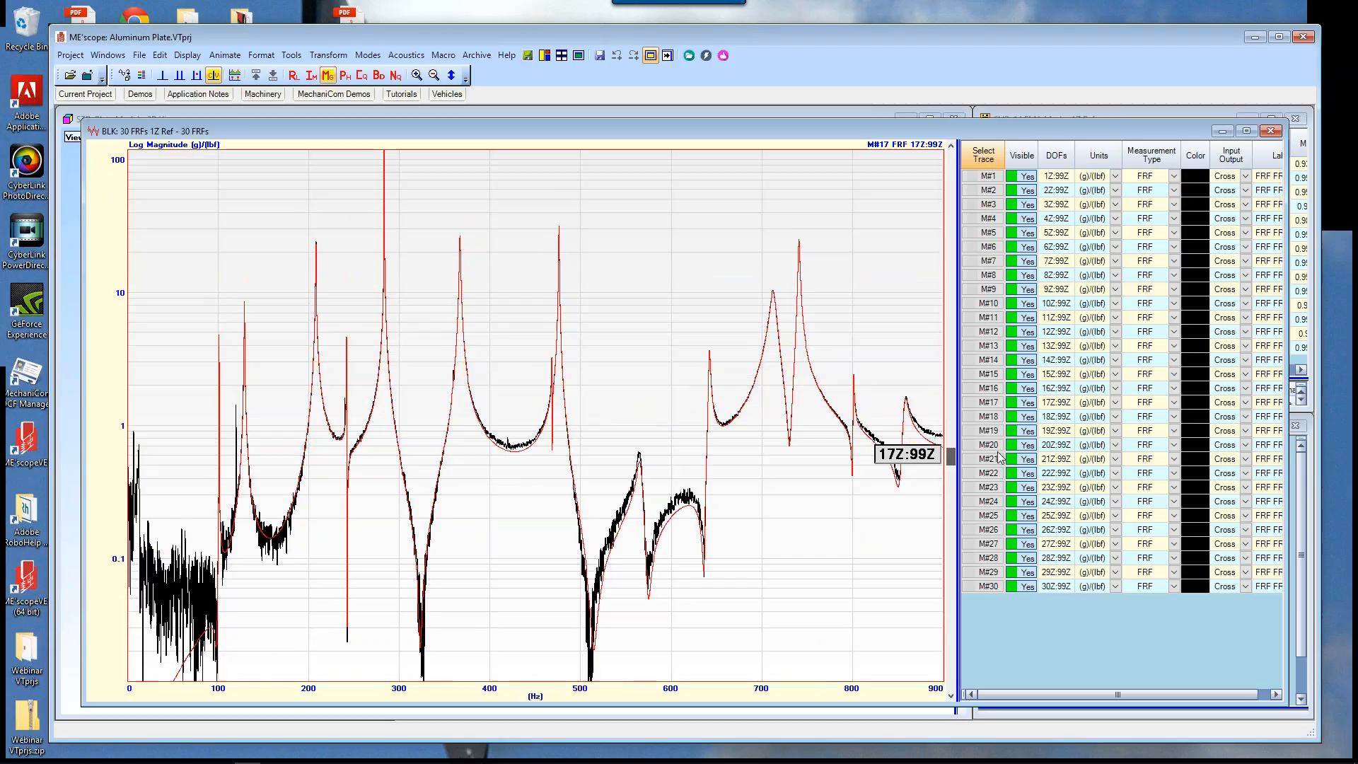
pyautogui.scroll(-5, 999, 496)
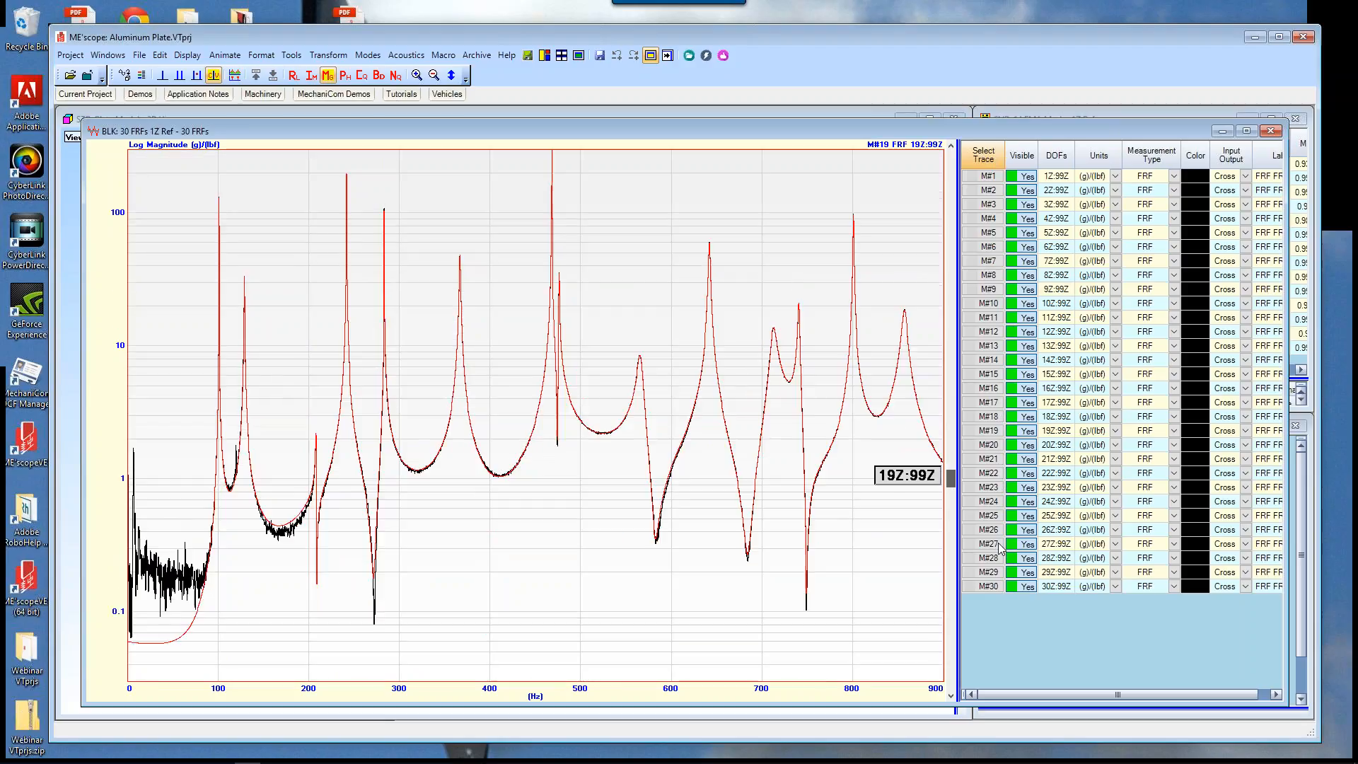
pyautogui.scroll(-6, 999, 585)
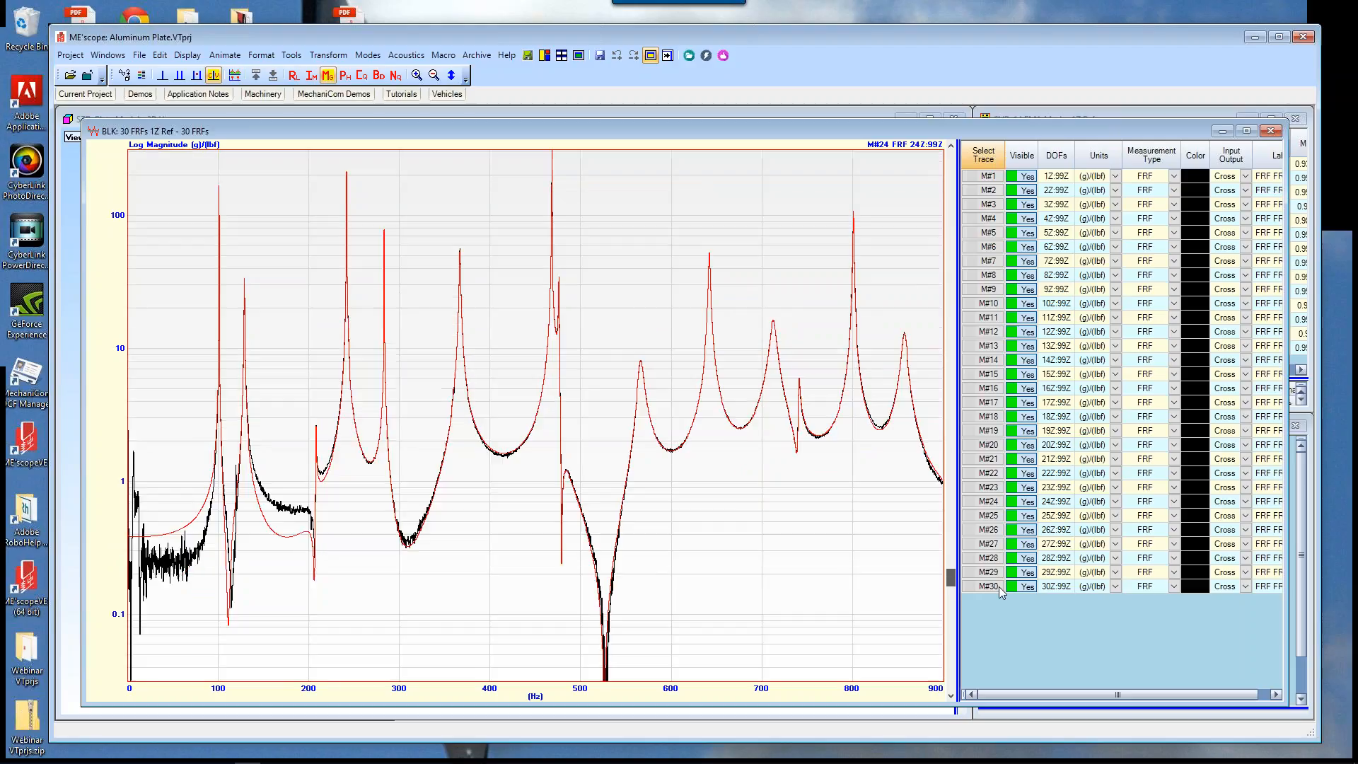
pyautogui.scroll(-1, 1015, 672)
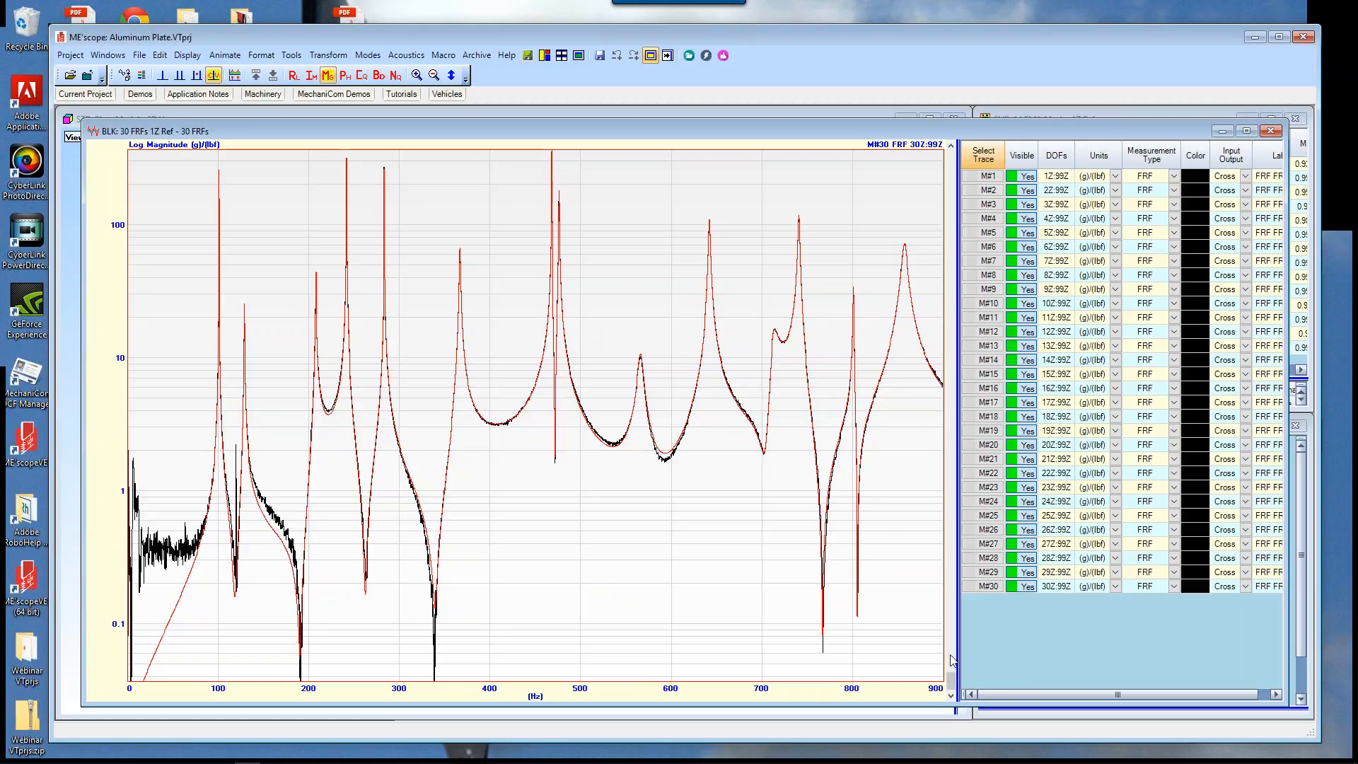
pyautogui.moveTo(954, 692)
pyautogui.mouseDown()
pyautogui.moveTo(968, 591)
pyautogui.moveTo(954, 152)
pyautogui.mouseUp()
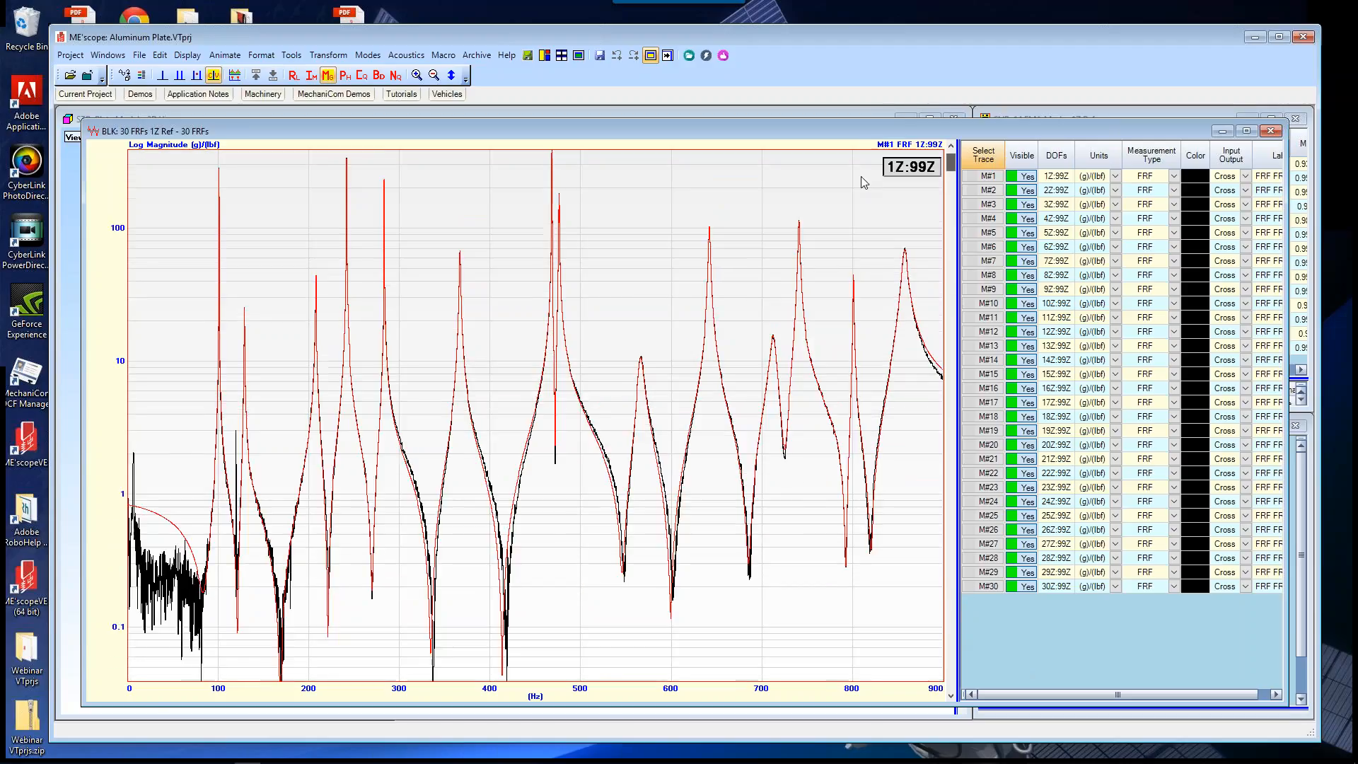
# Step: Close the FRF data block and start animating the plate model with shapes from SHP: 14 EMA Modes 1Z Ref
pyautogui.click(1271, 131)
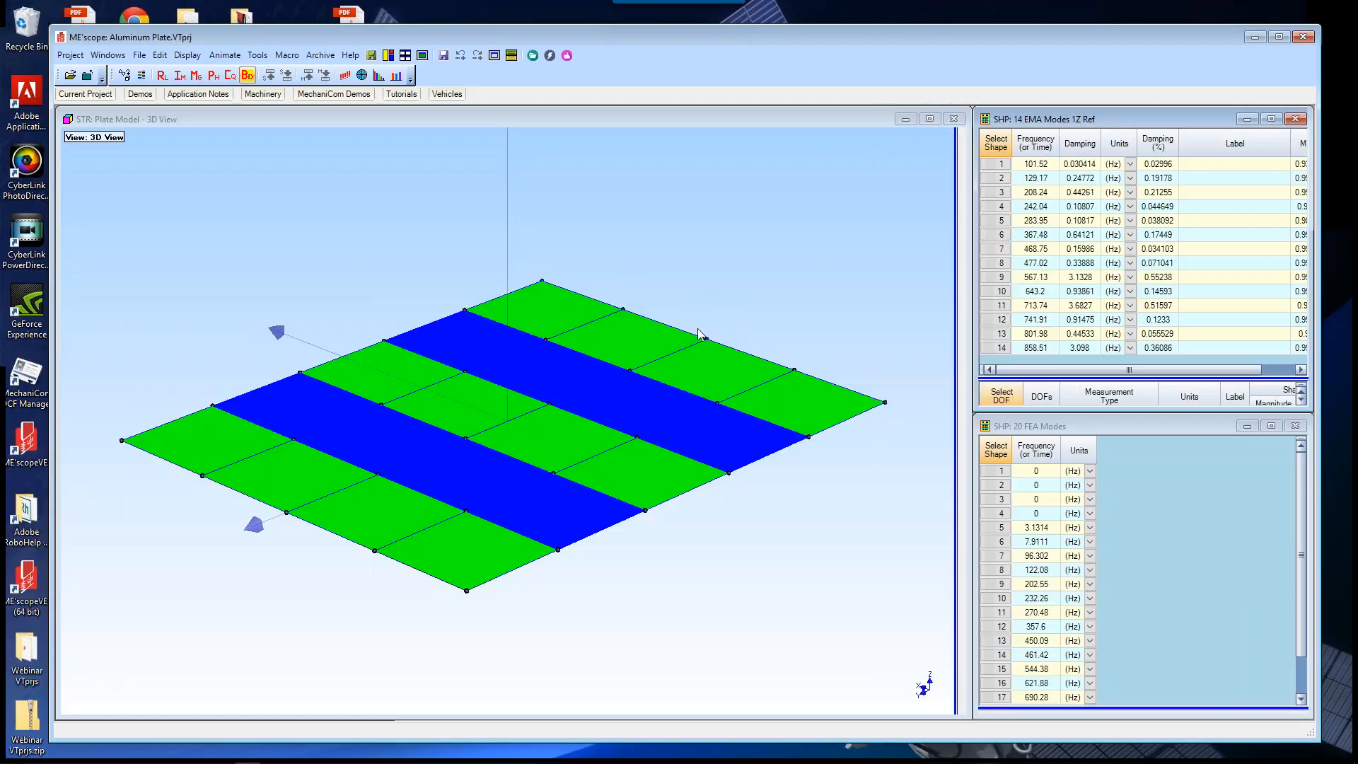
pyautogui.rightClick(698, 329)
pyautogui.moveTo(741, 334)
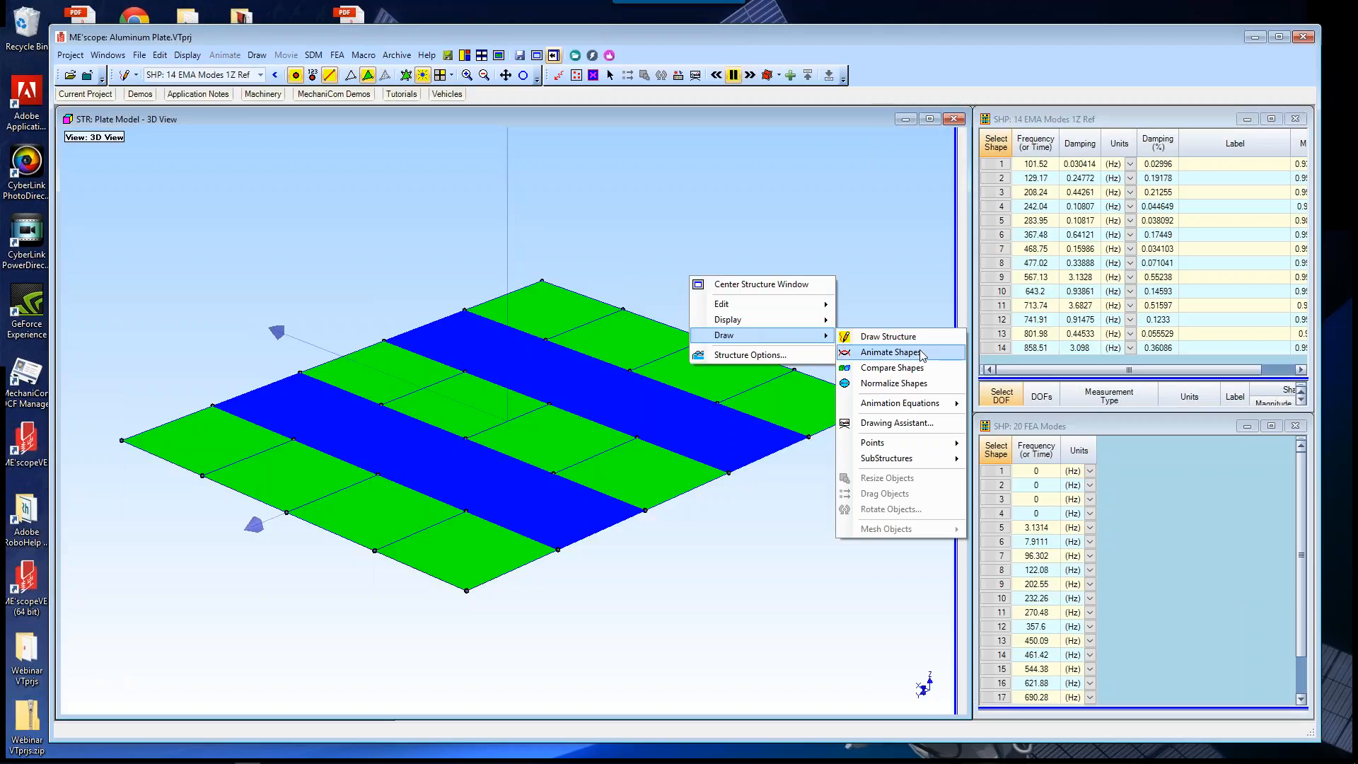
pyautogui.click(920, 352)
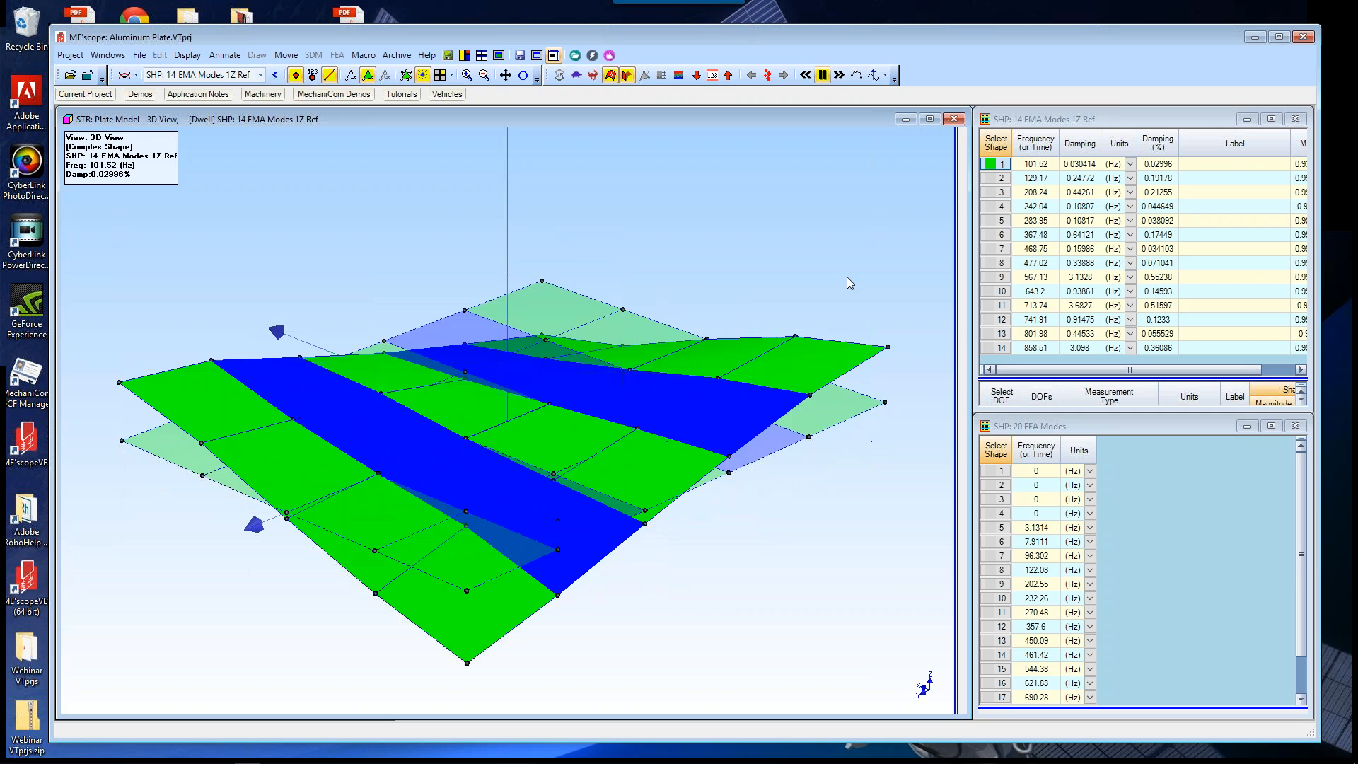
# Step: Animate EMA shapes 2 and 3, then repeat shapes 1 through 3 in order to examine the first plate modes
pyautogui.click(990, 177)
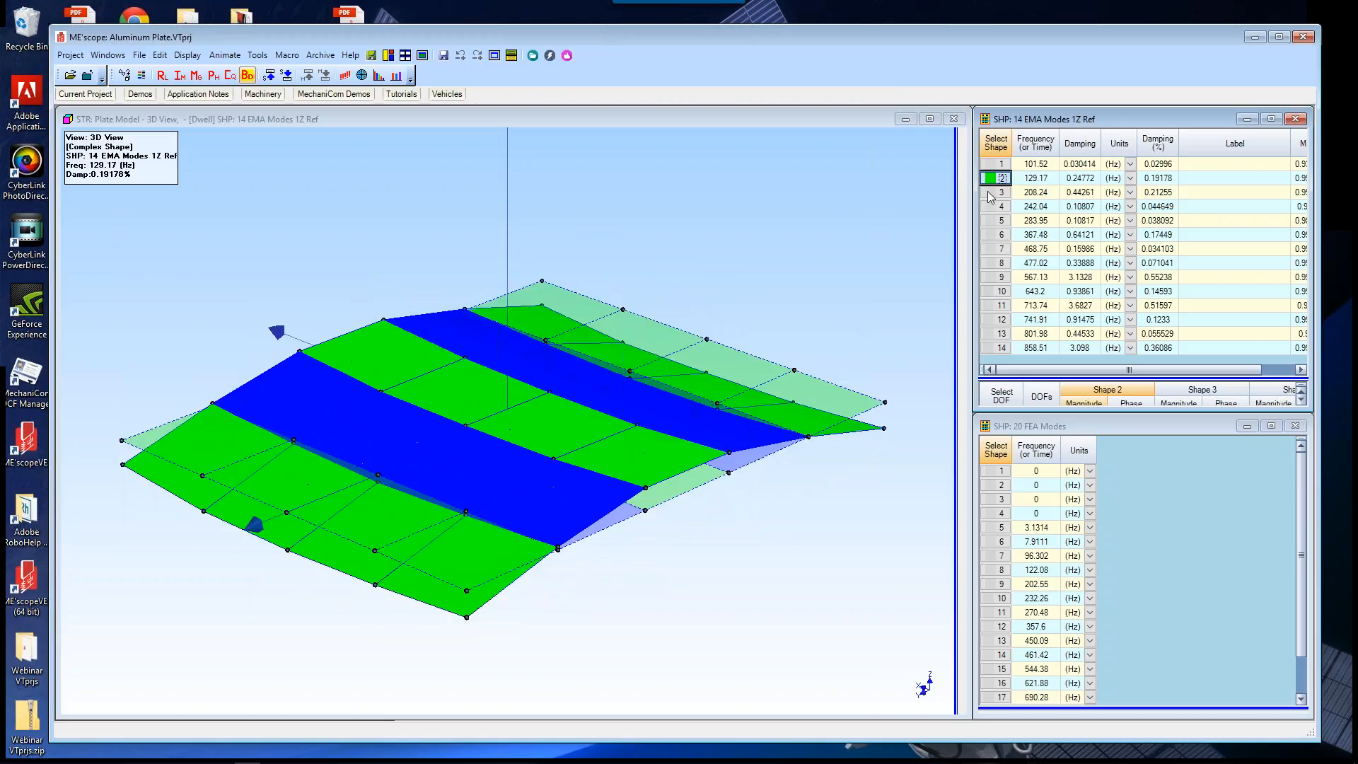
pyautogui.click(990, 193)
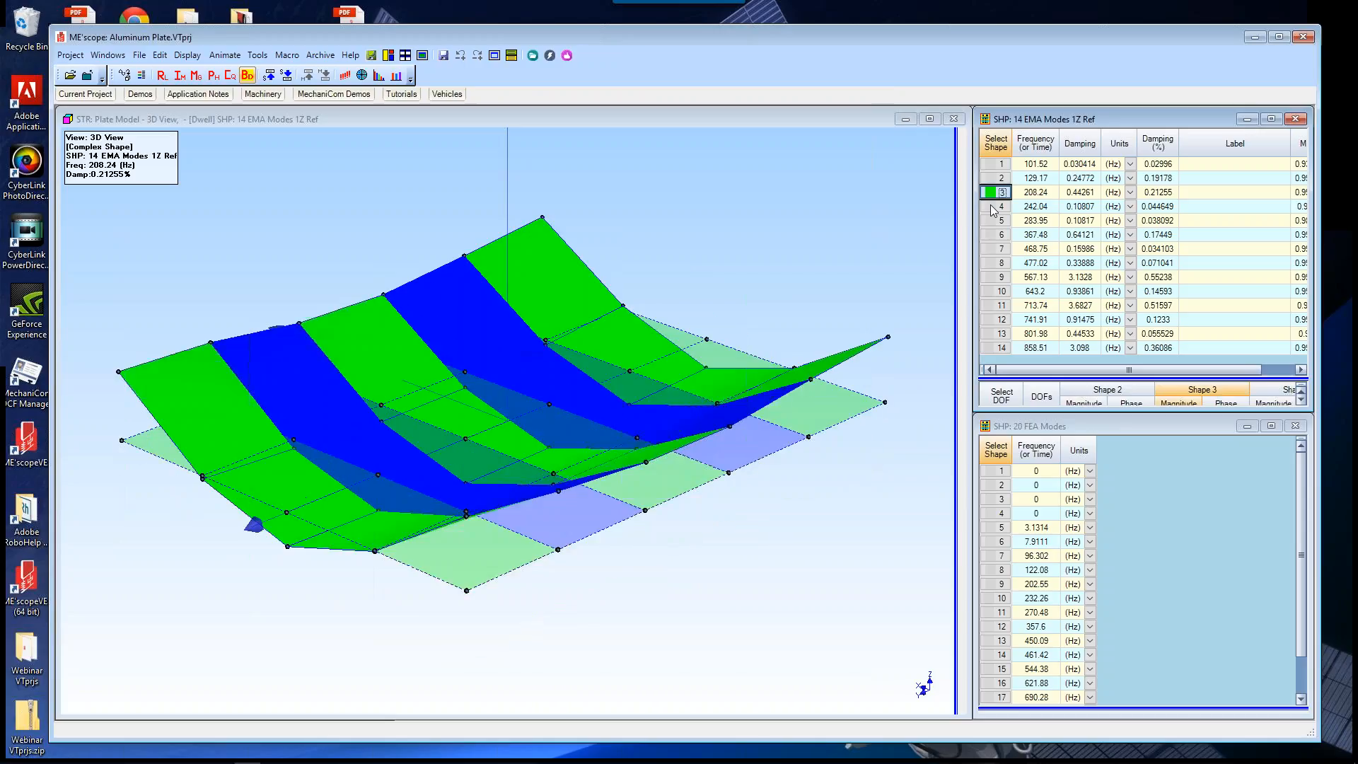
pyautogui.click(992, 165)
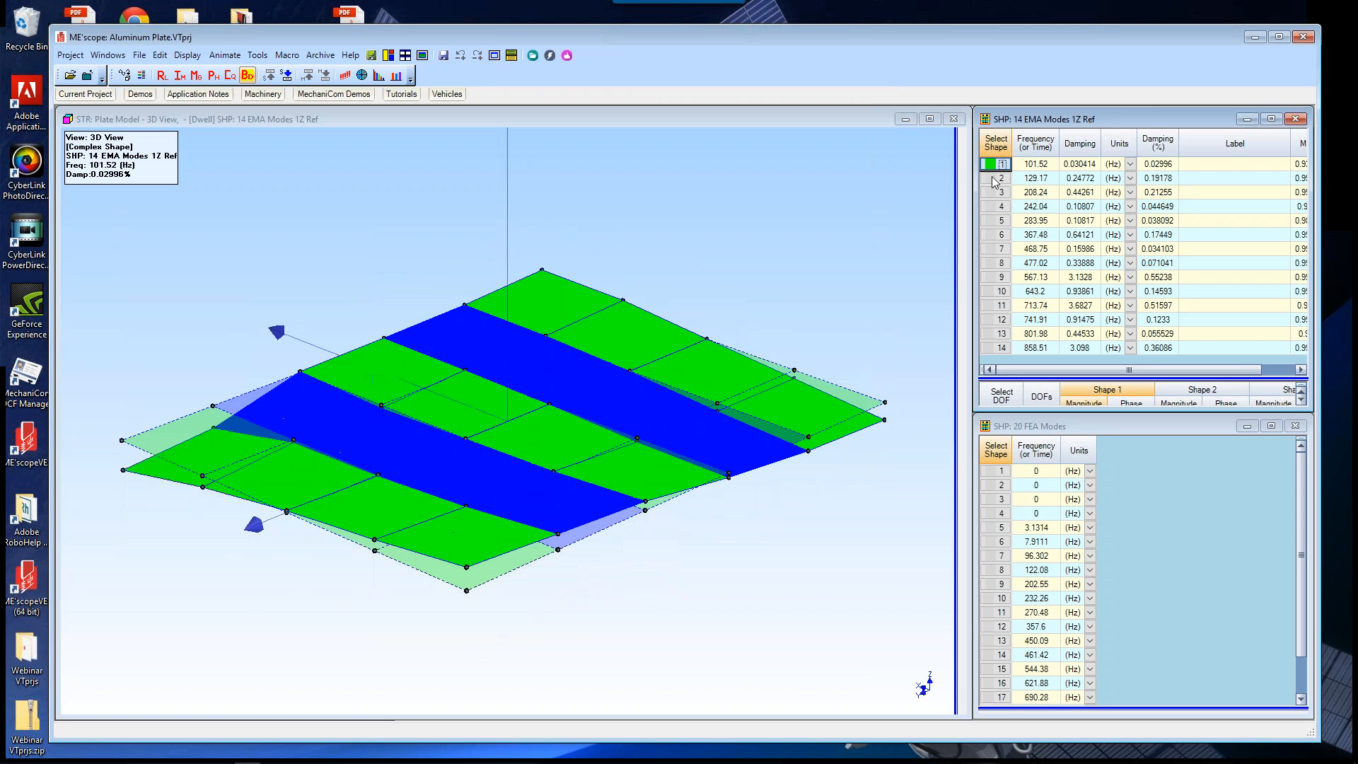
pyautogui.click(995, 179)
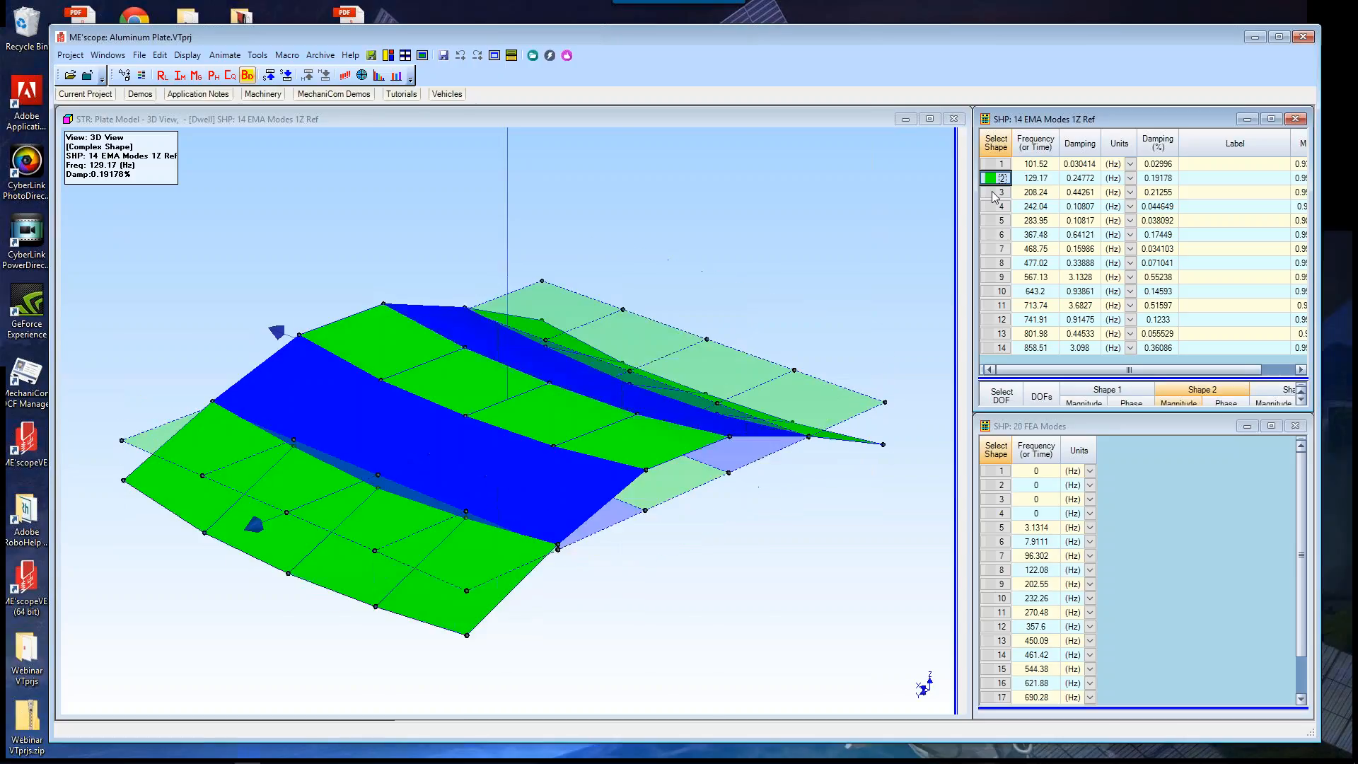
pyautogui.click(994, 192)
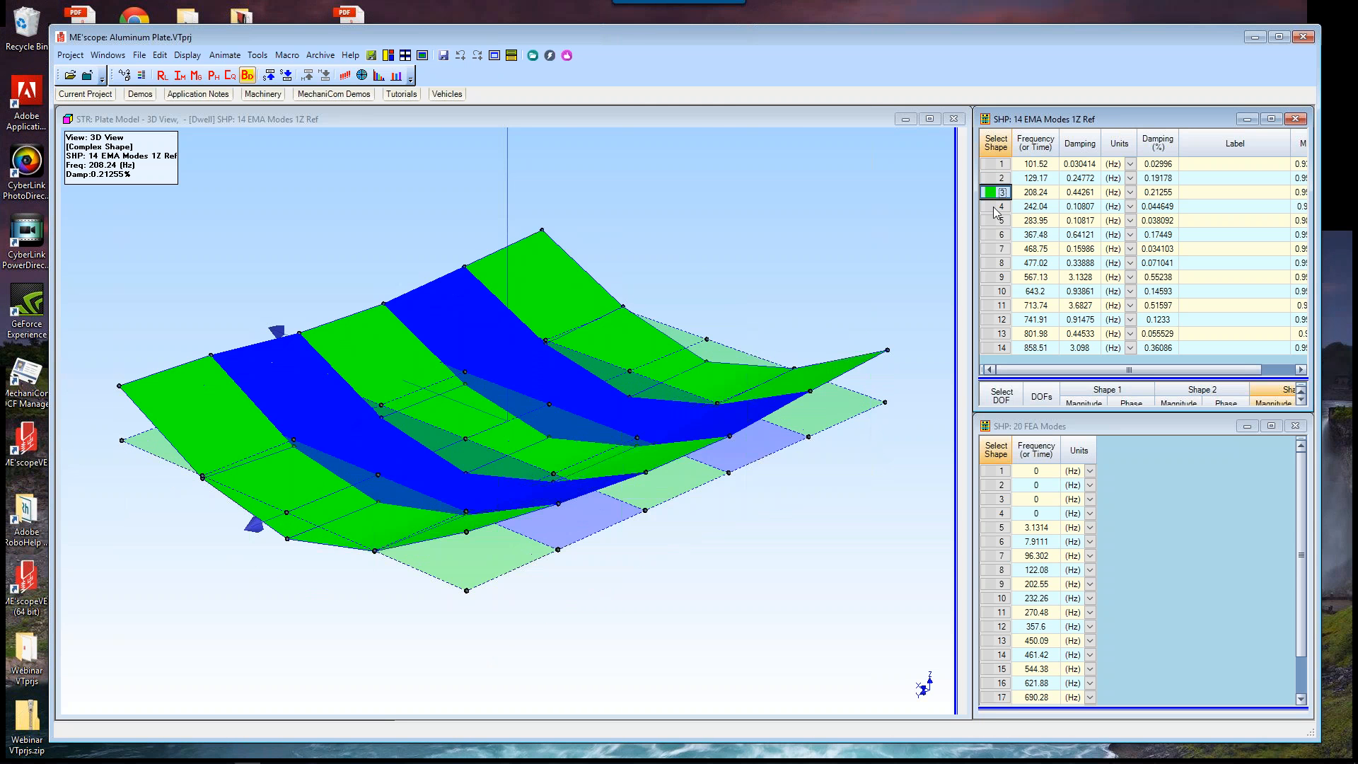
# Step: Step the plate animation through EMA shapes 4 to 14 one at a time and examine each mode's deformation
pyautogui.click(996, 206)
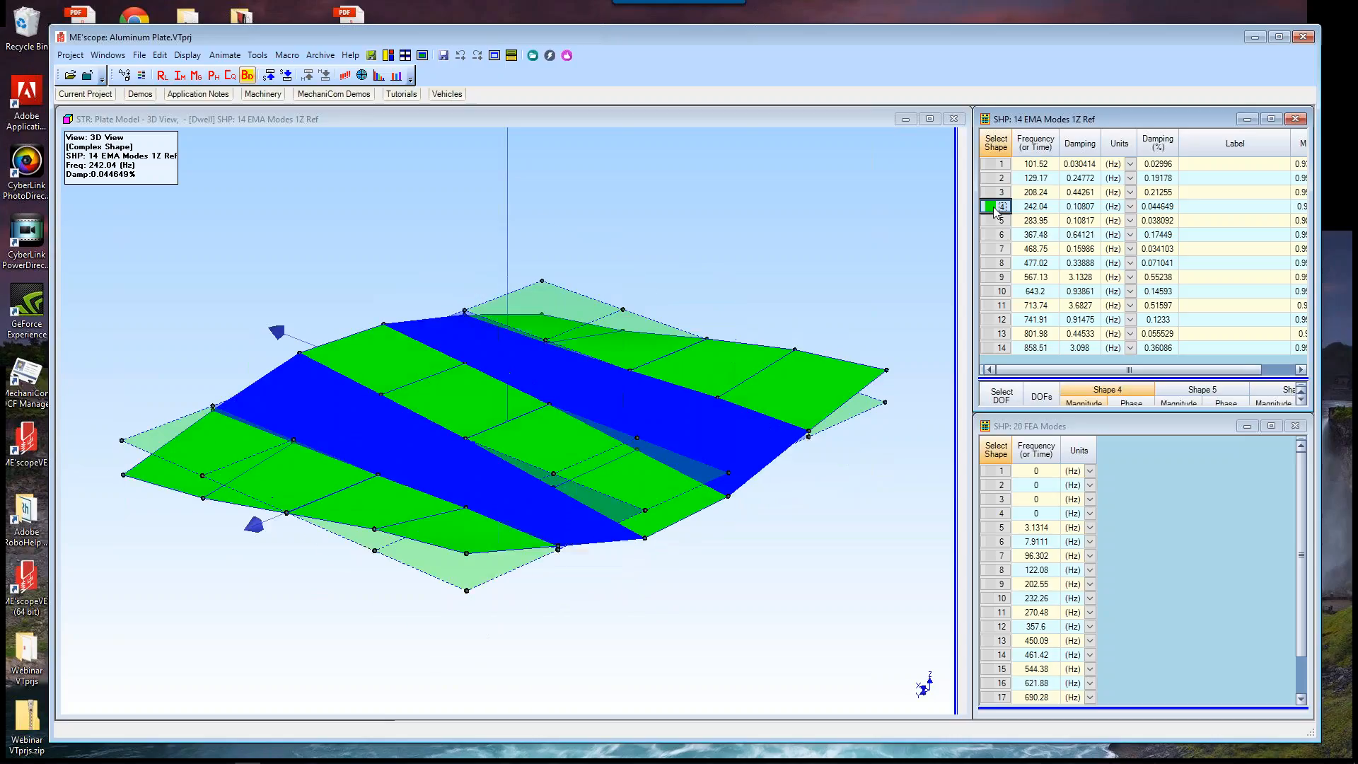
pyautogui.click(996, 221)
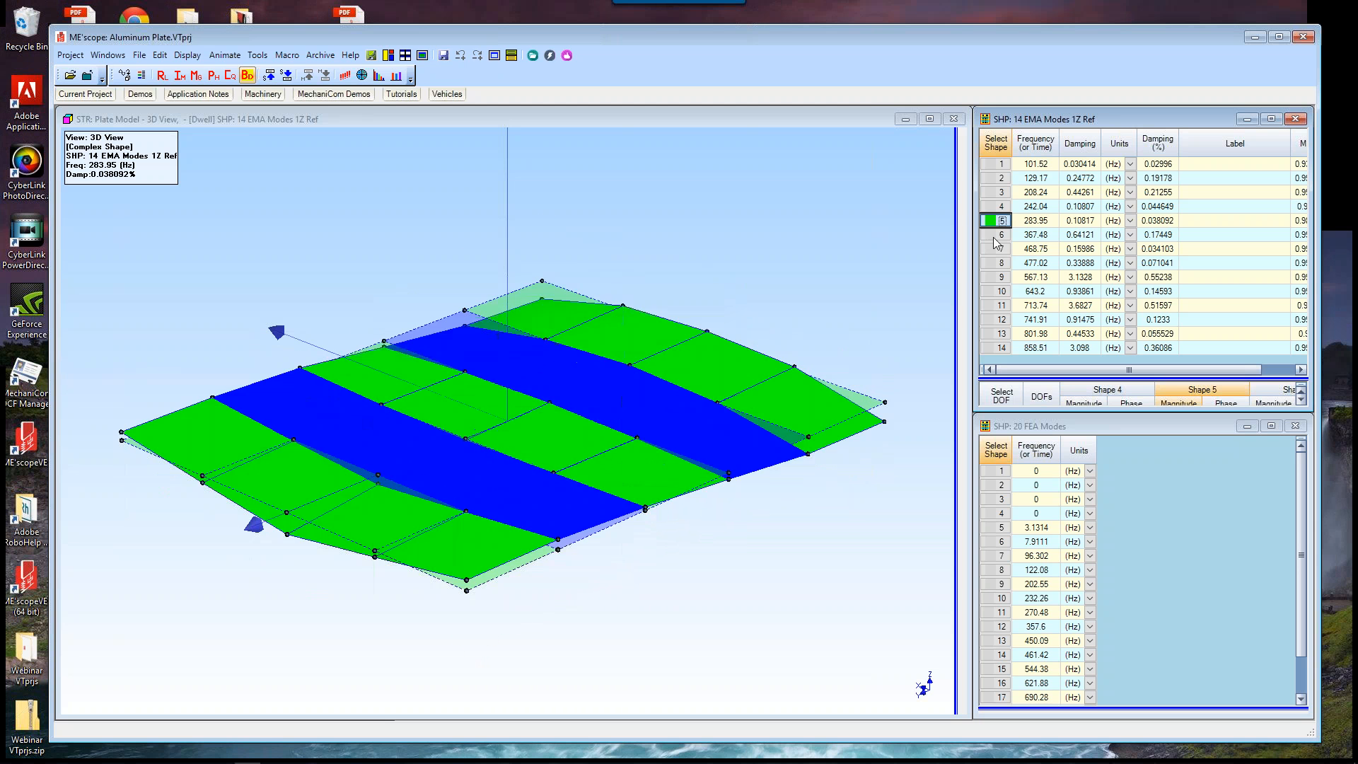
pyautogui.click(996, 238)
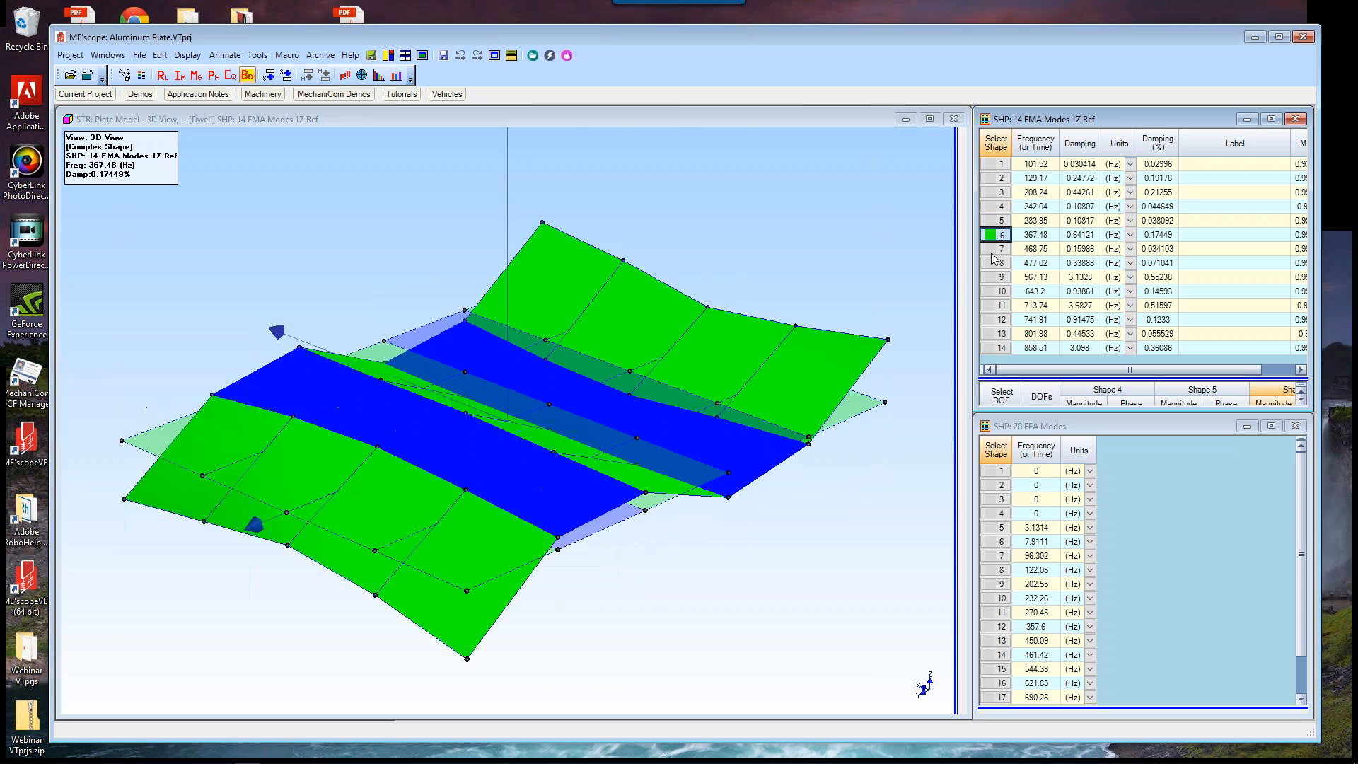
pyautogui.click(993, 254)
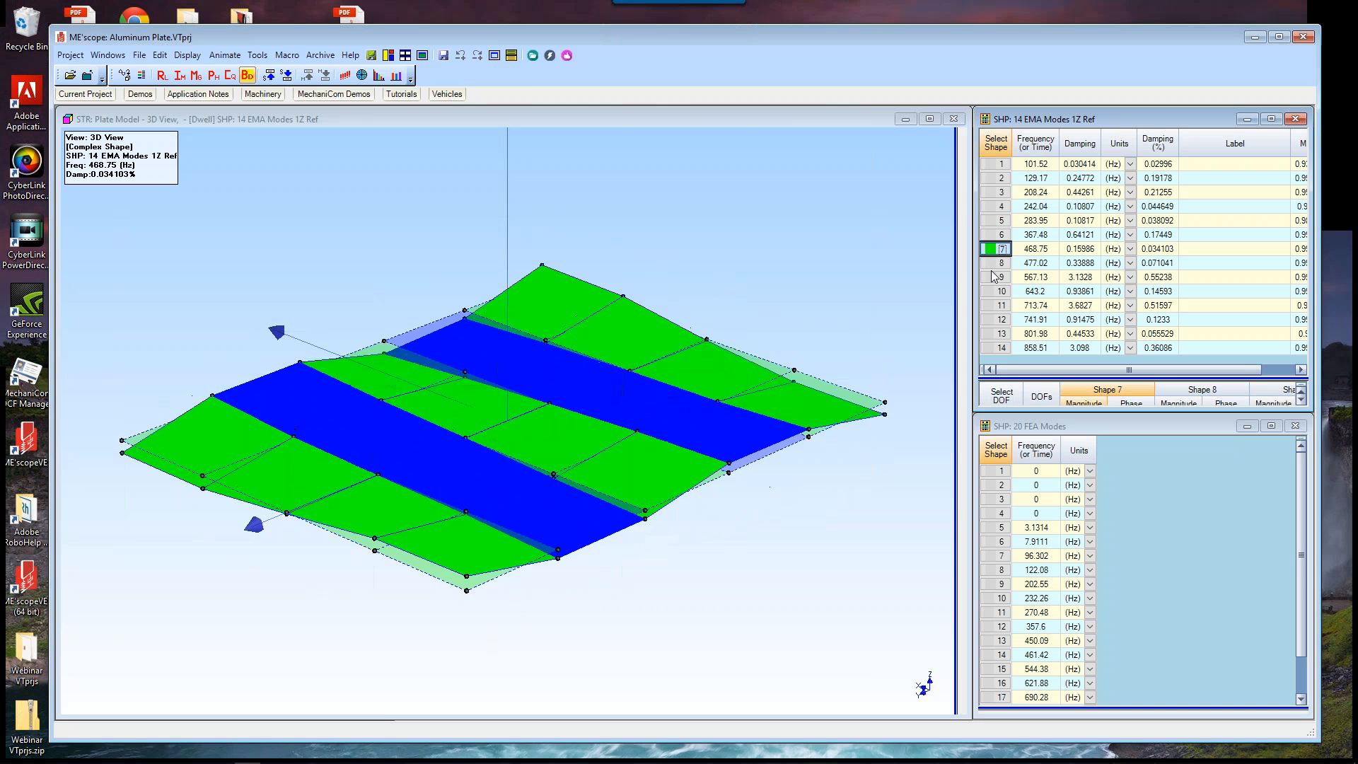
pyautogui.click(993, 264)
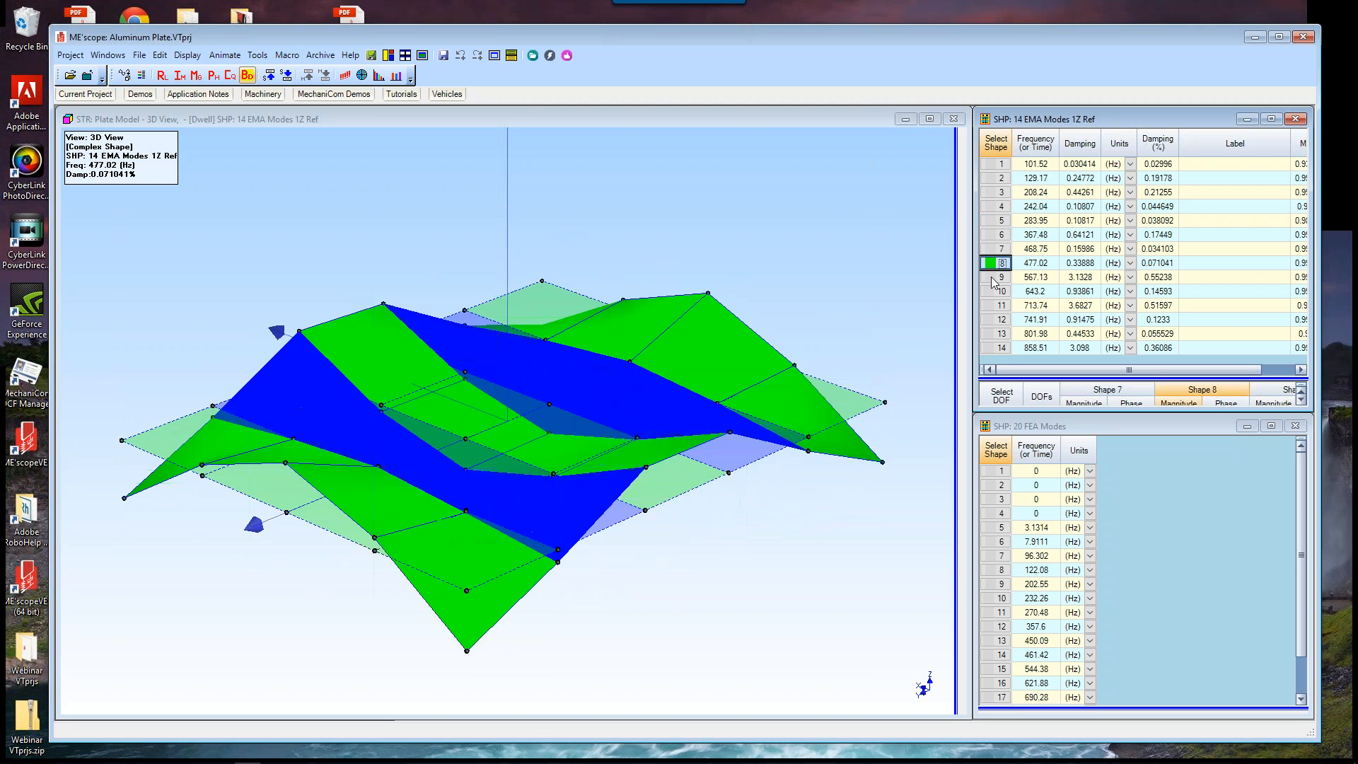
pyautogui.click(993, 278)
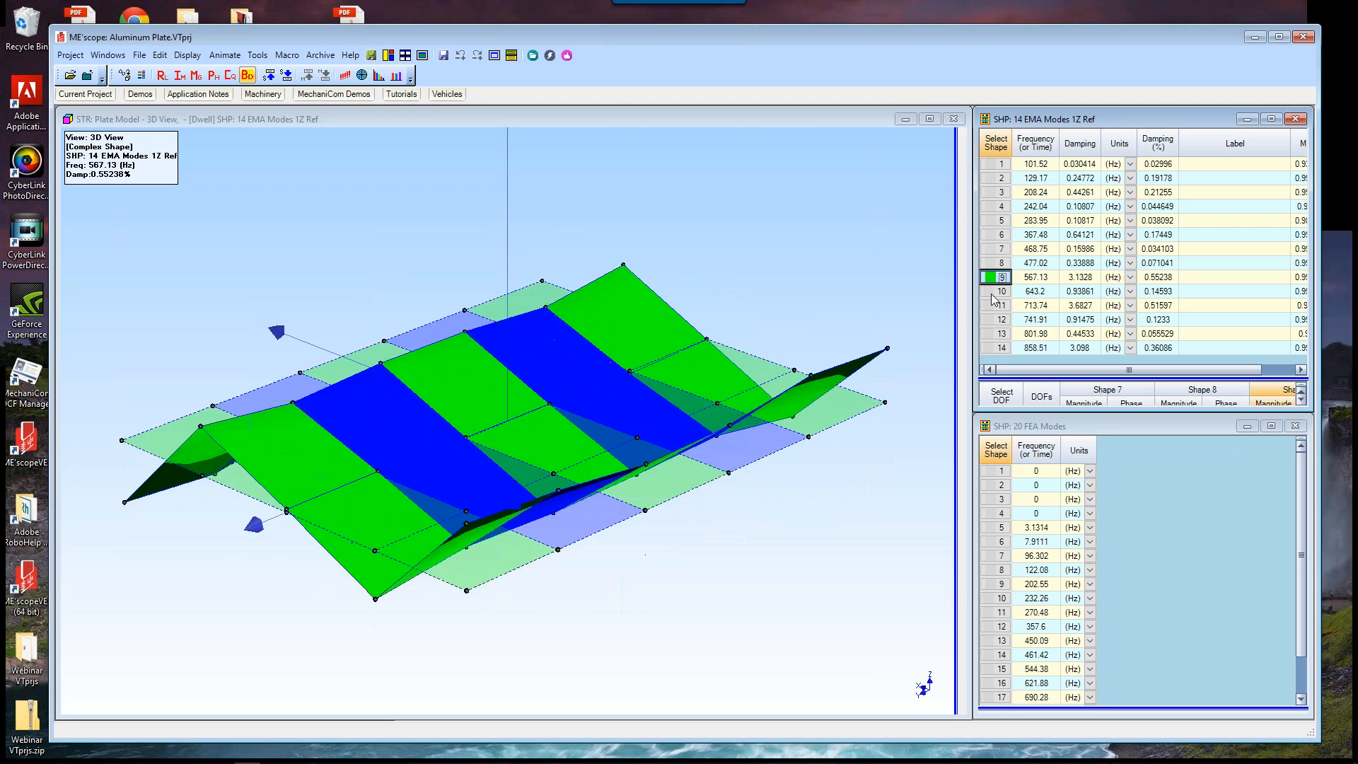
pyautogui.click(993, 294)
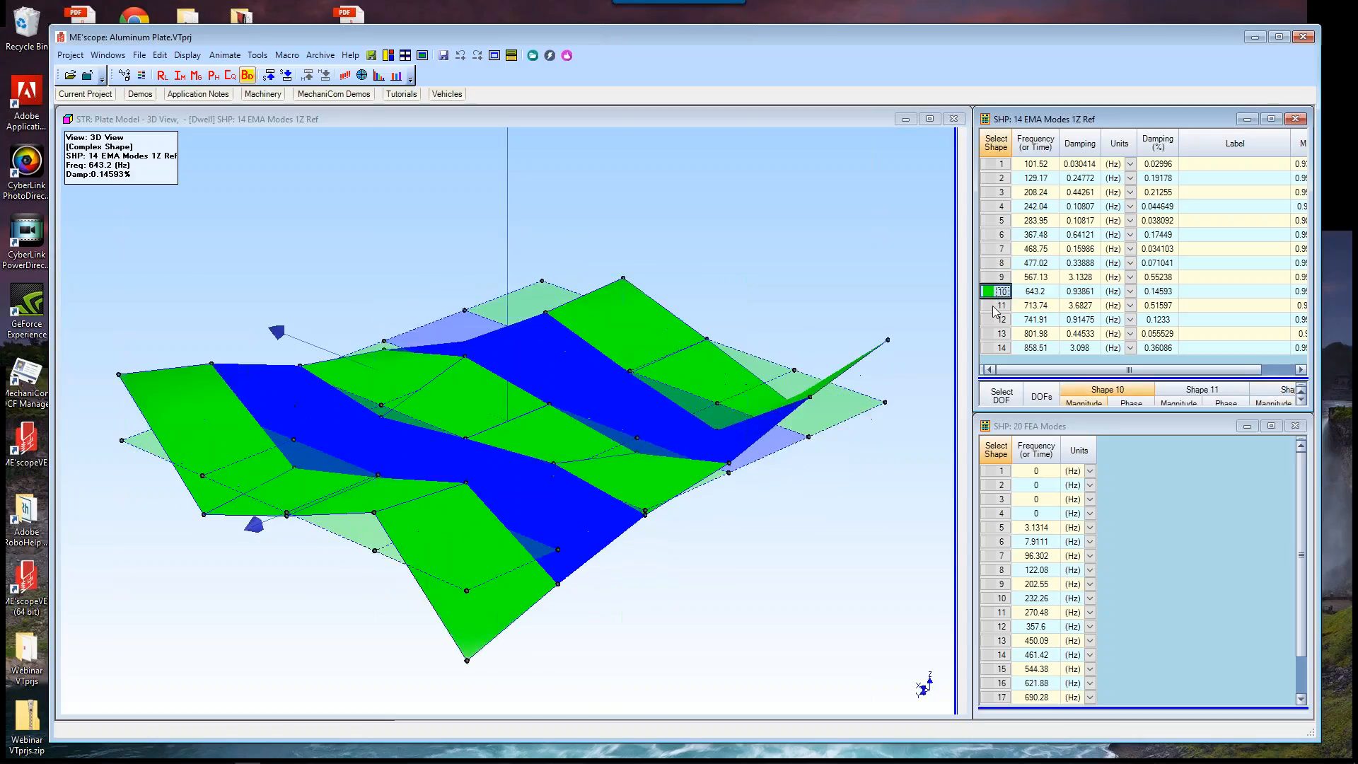
pyautogui.click(995, 309)
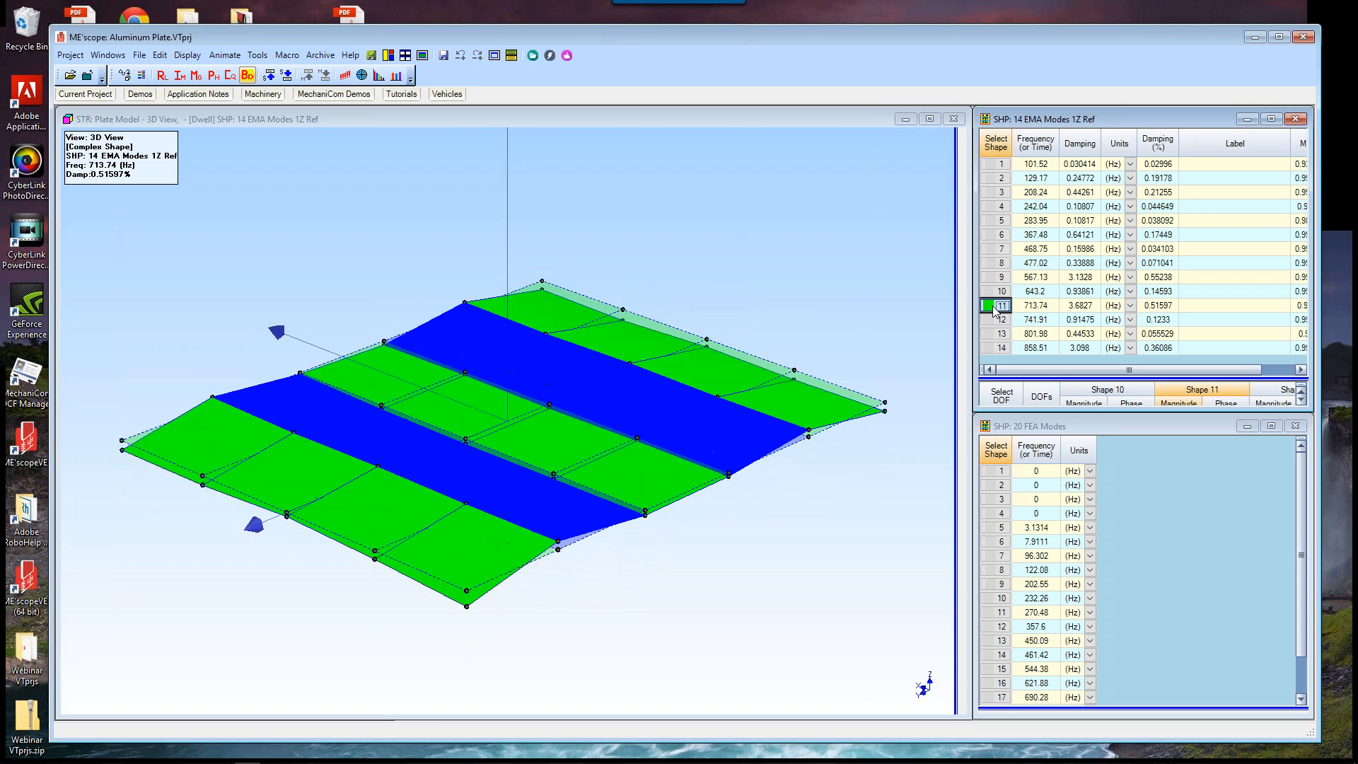
pyautogui.click(999, 320)
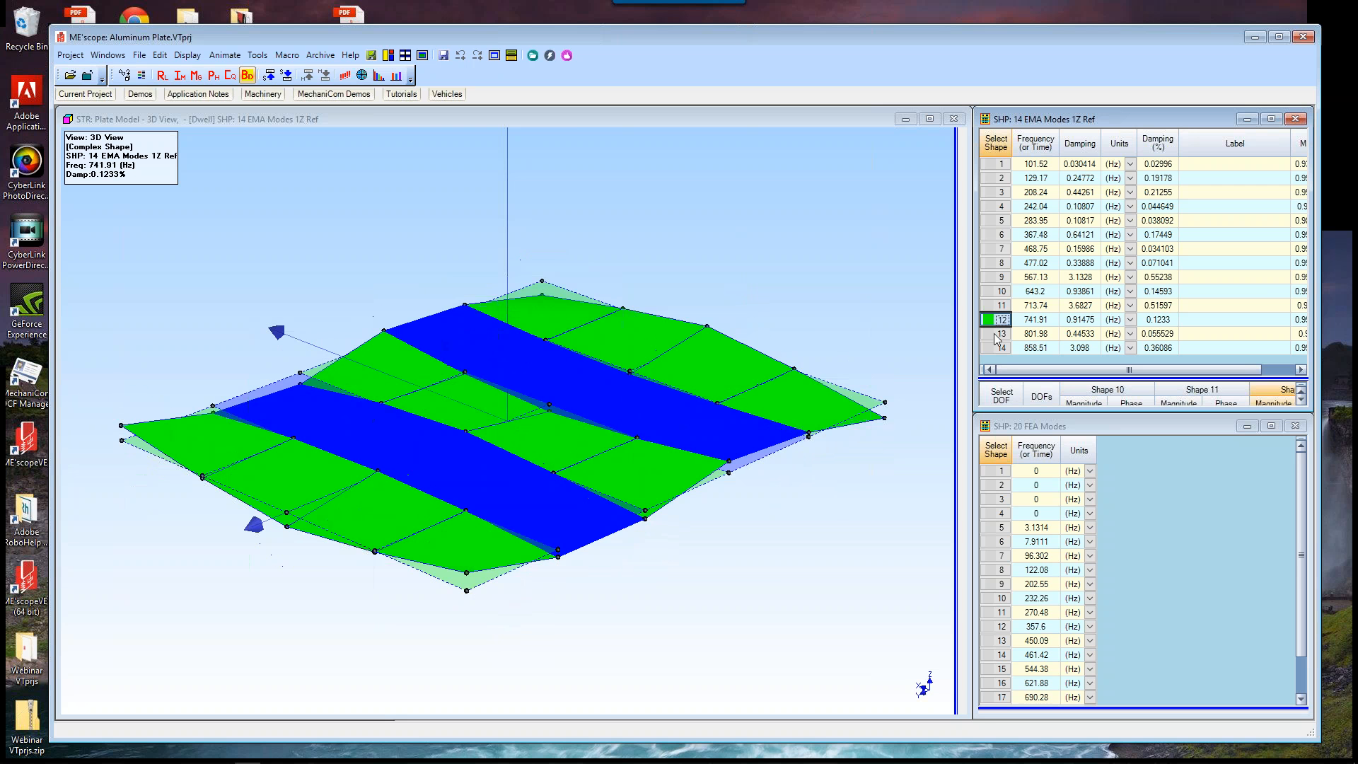
pyautogui.click(999, 334)
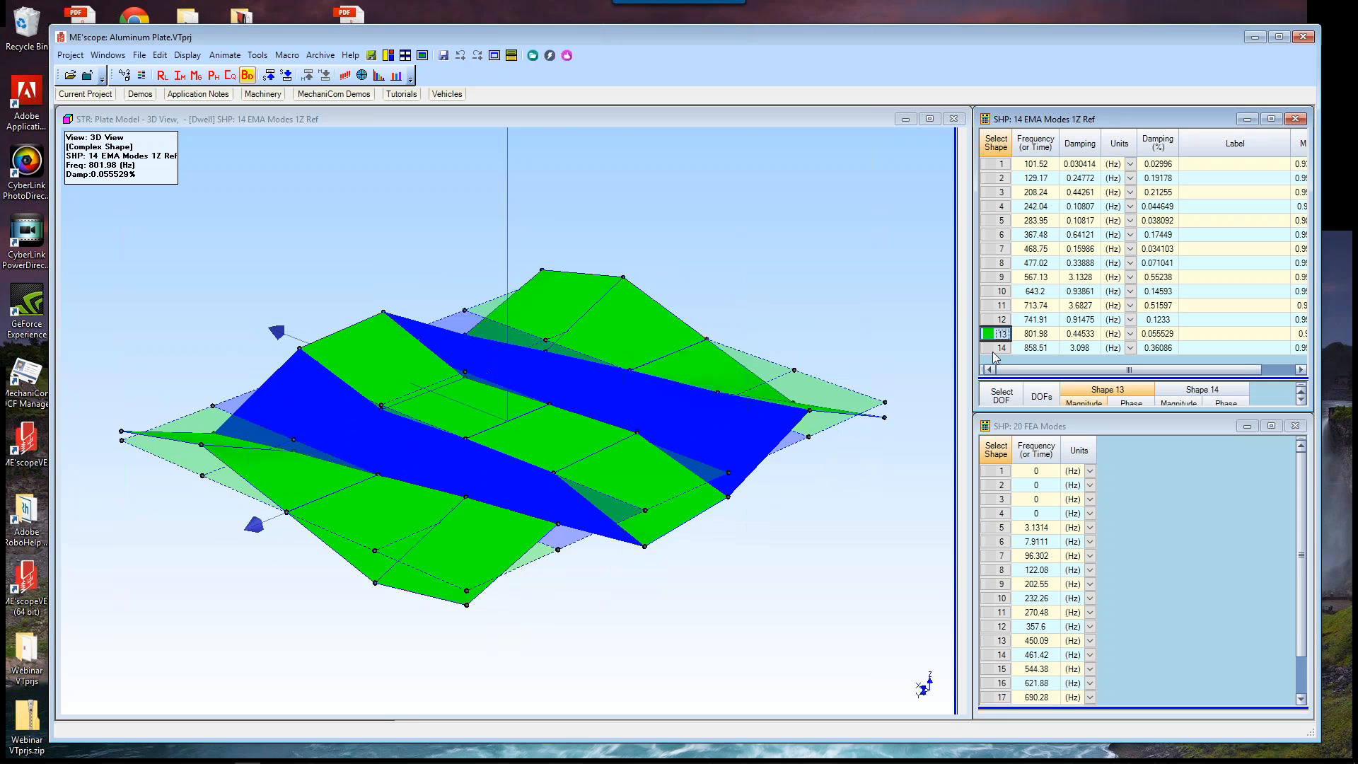
pyautogui.click(994, 349)
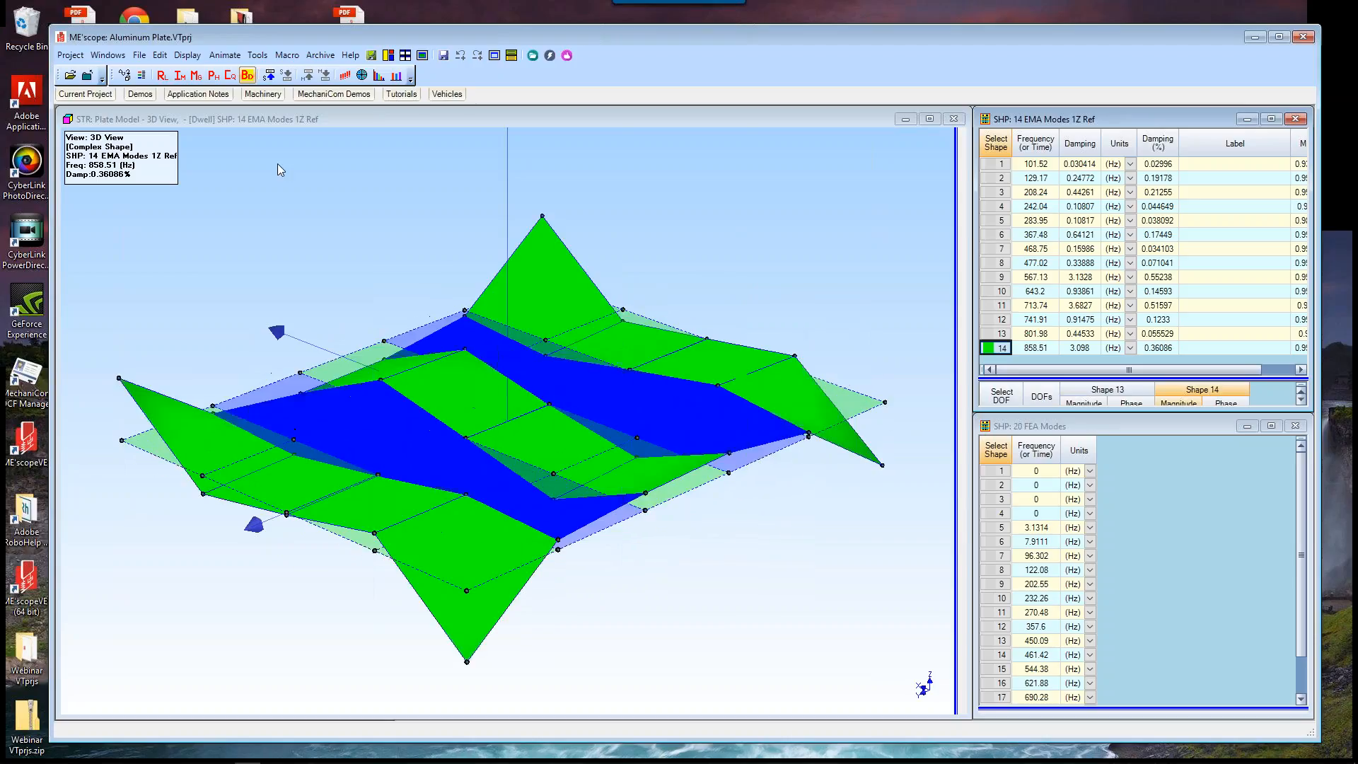
# Step: Switch the plate model to Compare Shapes, showing the EMA shape side by side with SHP: 20 FEA Modes on the FEA model
pyautogui.rightClick(313, 190)
pyautogui.moveTo(368, 222)
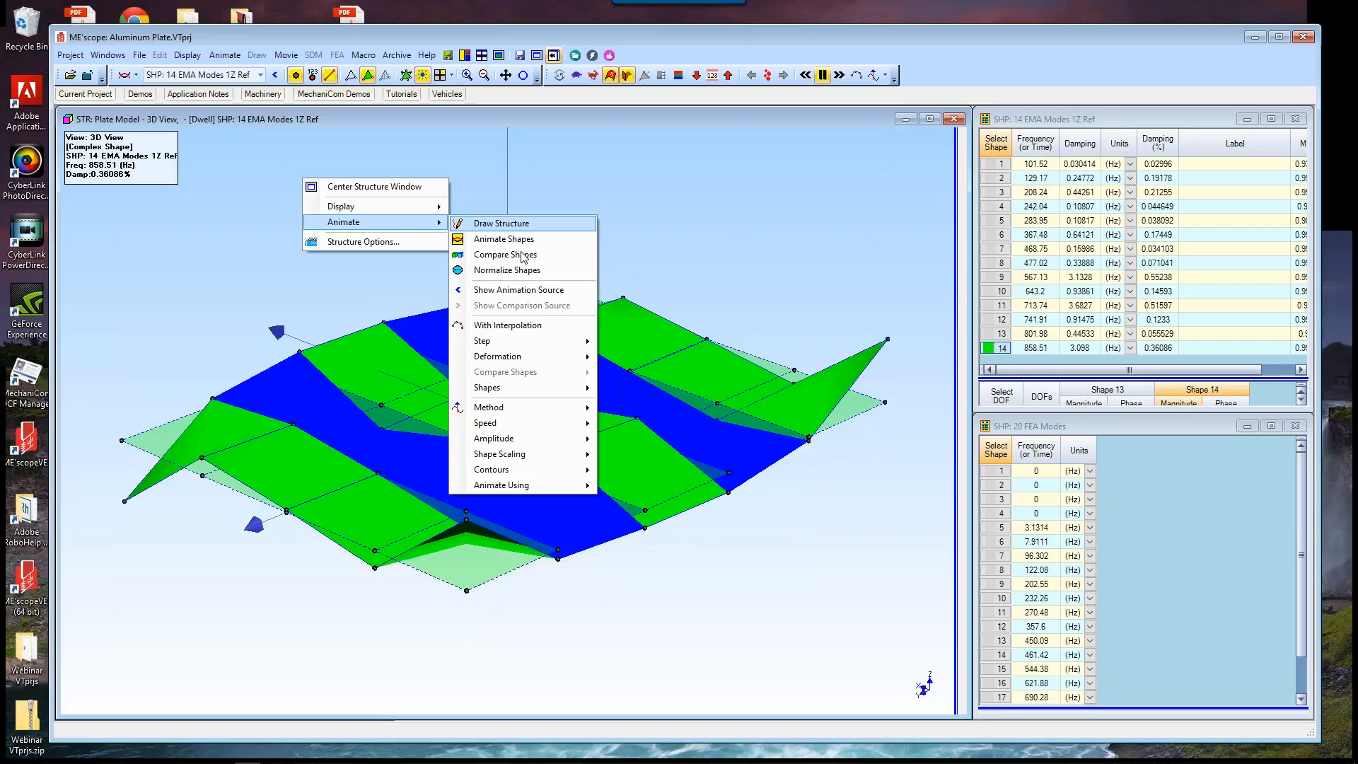
pyautogui.click(475, 247)
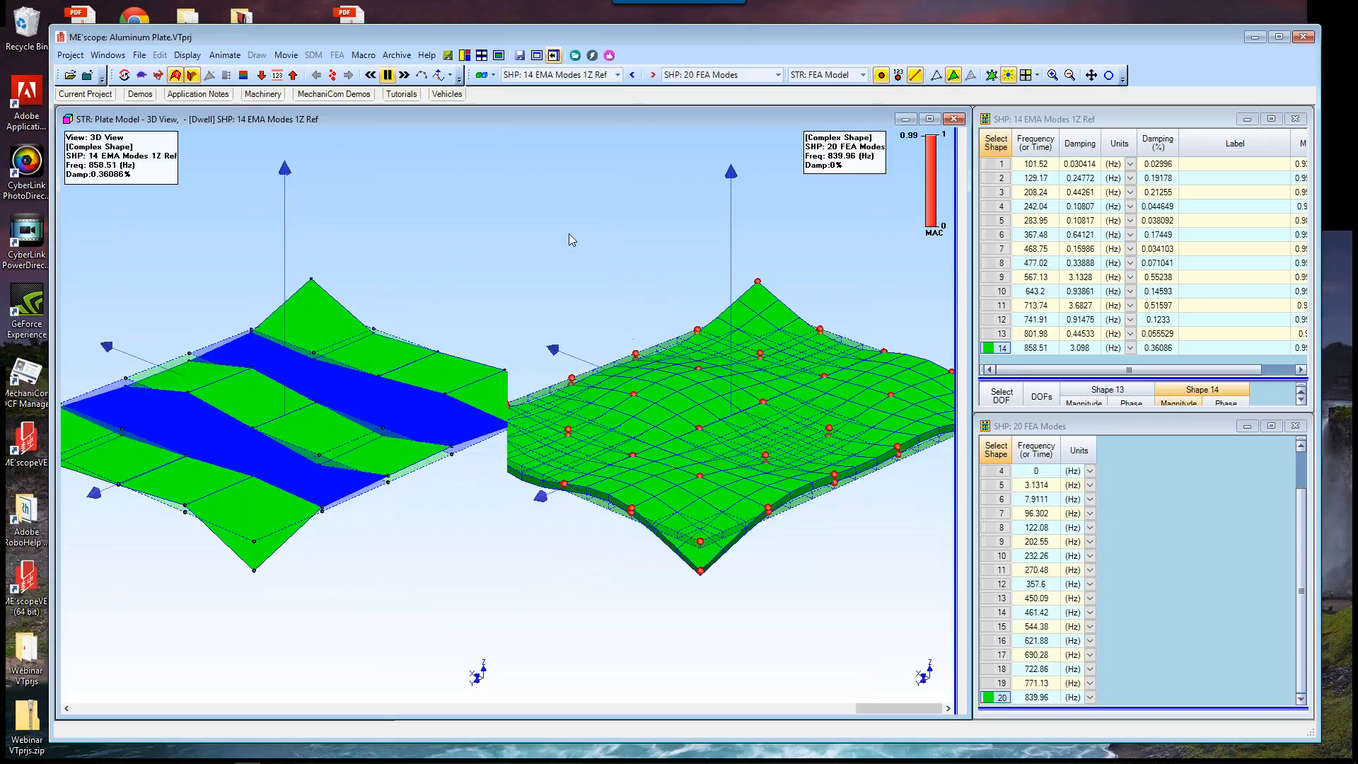
pyautogui.scroll(2, 569, 234)
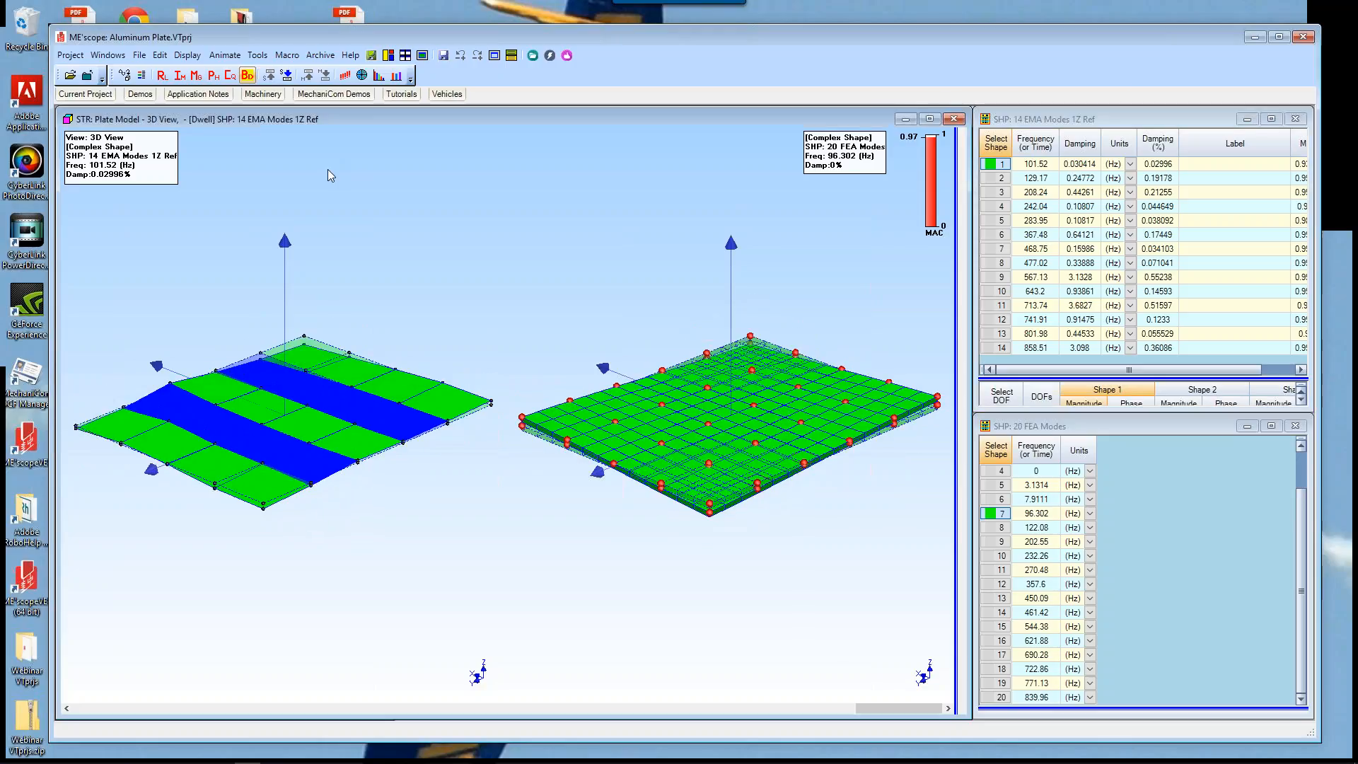
# Step: Turn off the undeformed structure in the side-by-side comparison of EMA shape 1 and FEA shape 7
pyautogui.click(328, 168)
pyautogui.rightClick(360, 154)
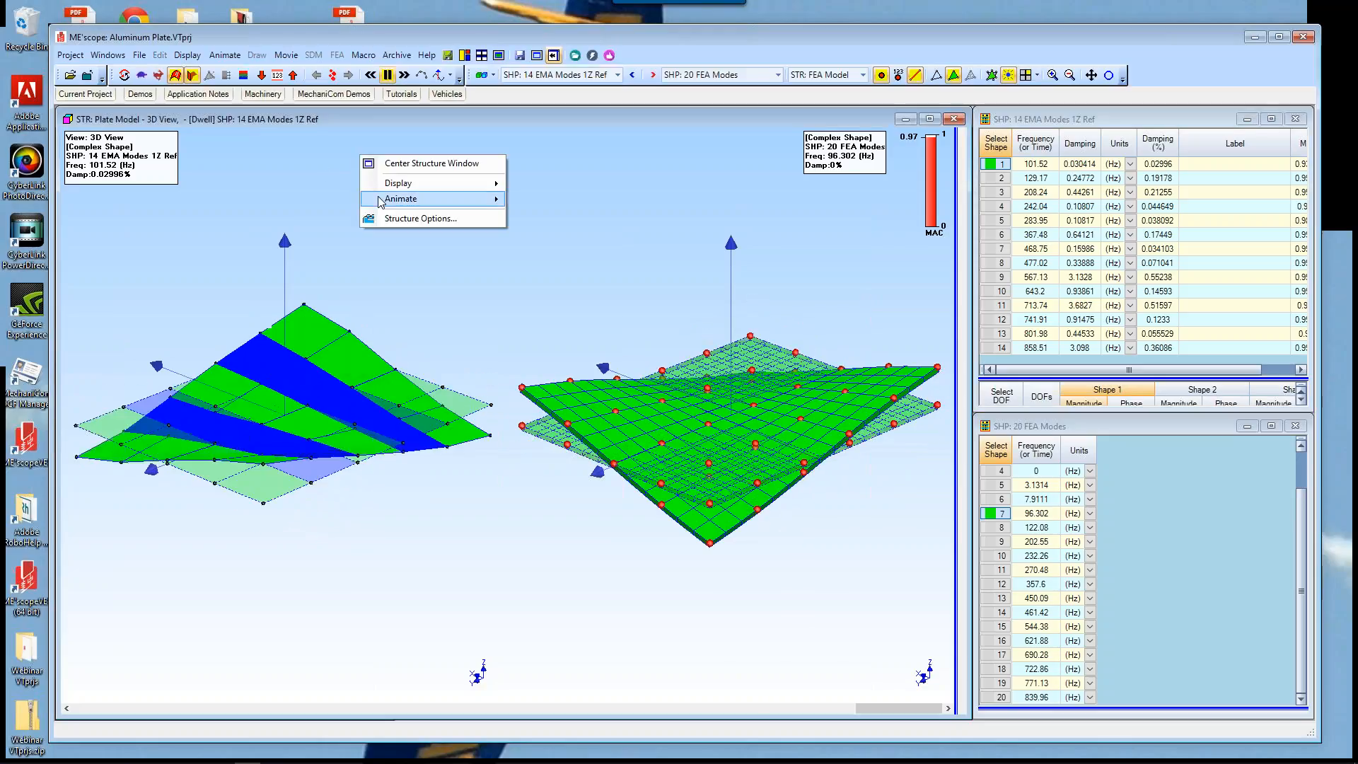
pyautogui.moveTo(381, 200)
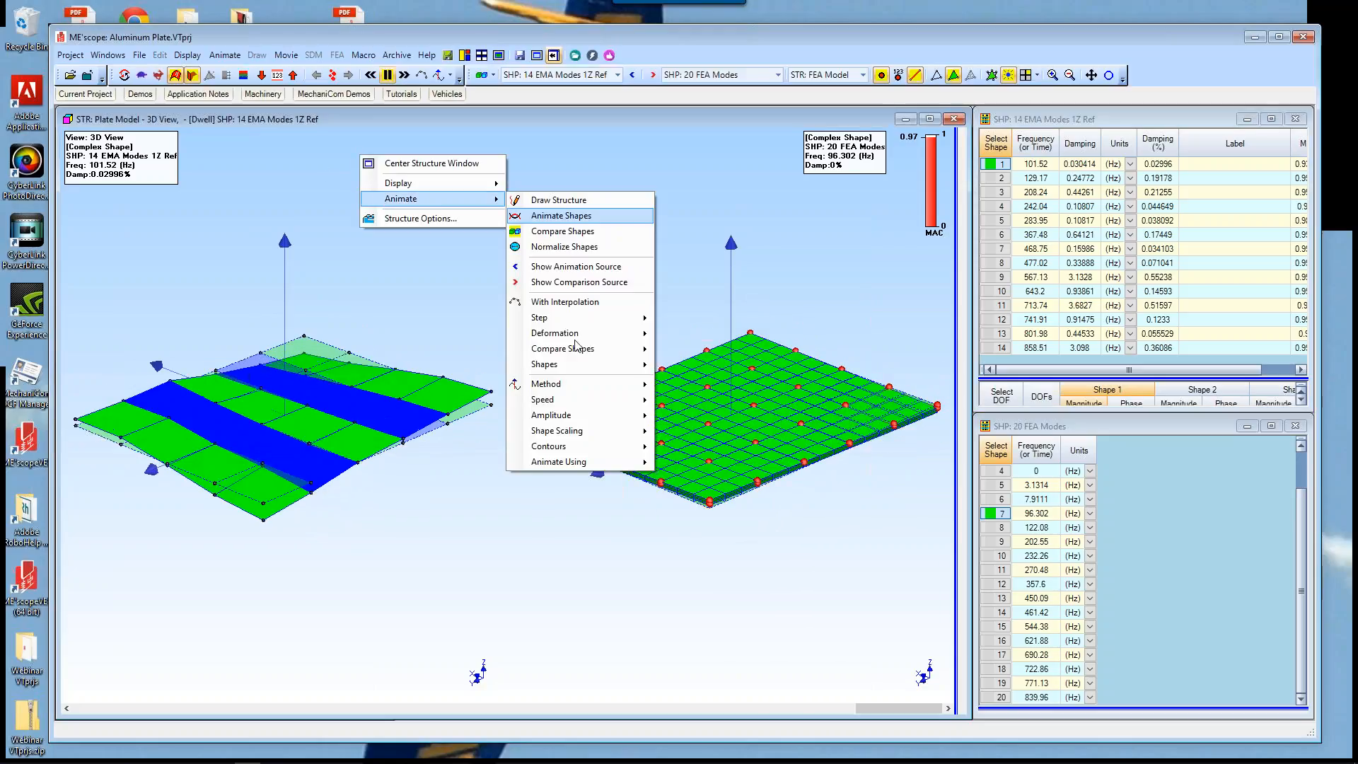
pyautogui.moveTo(576, 336)
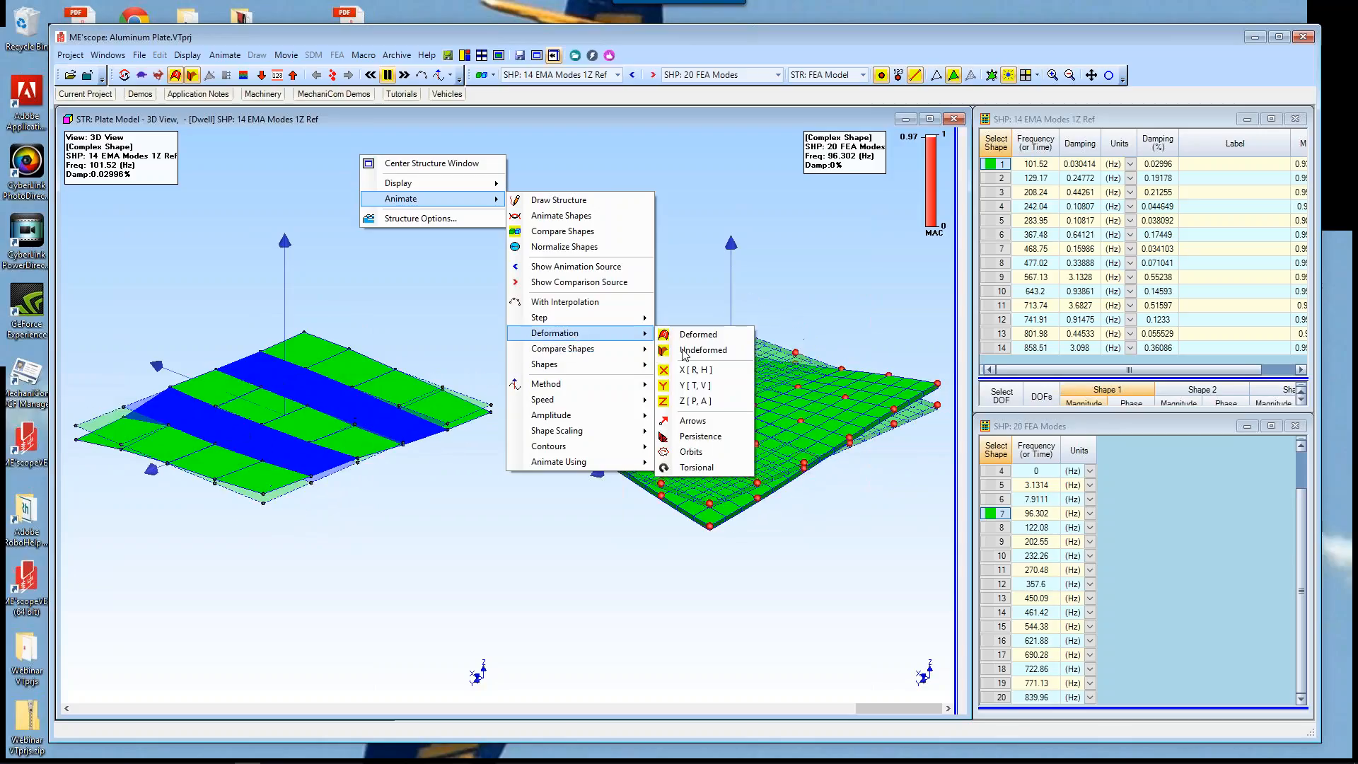
pyautogui.click(700, 350)
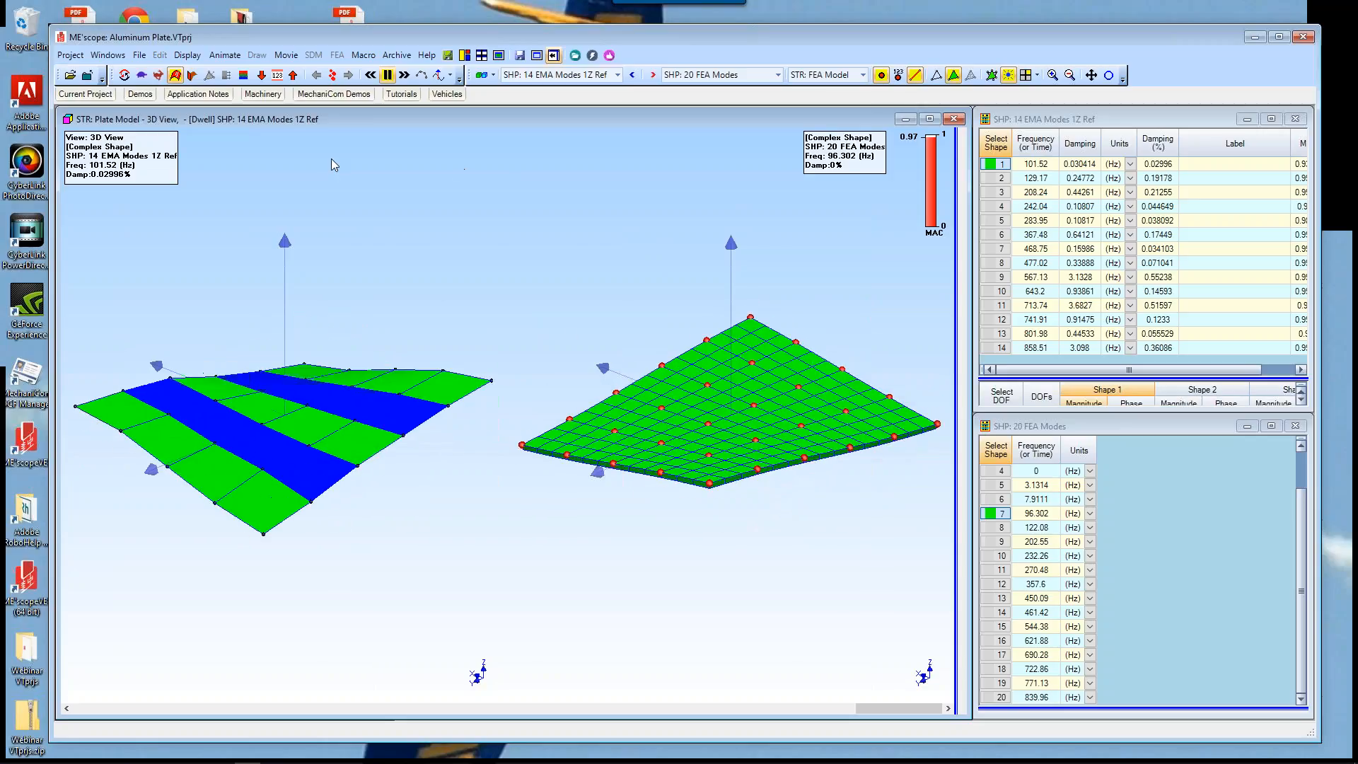
# Step: Show the point number labels in the side-by-side comparison and turn off the transparent background for object labels
pyautogui.click(897, 77)
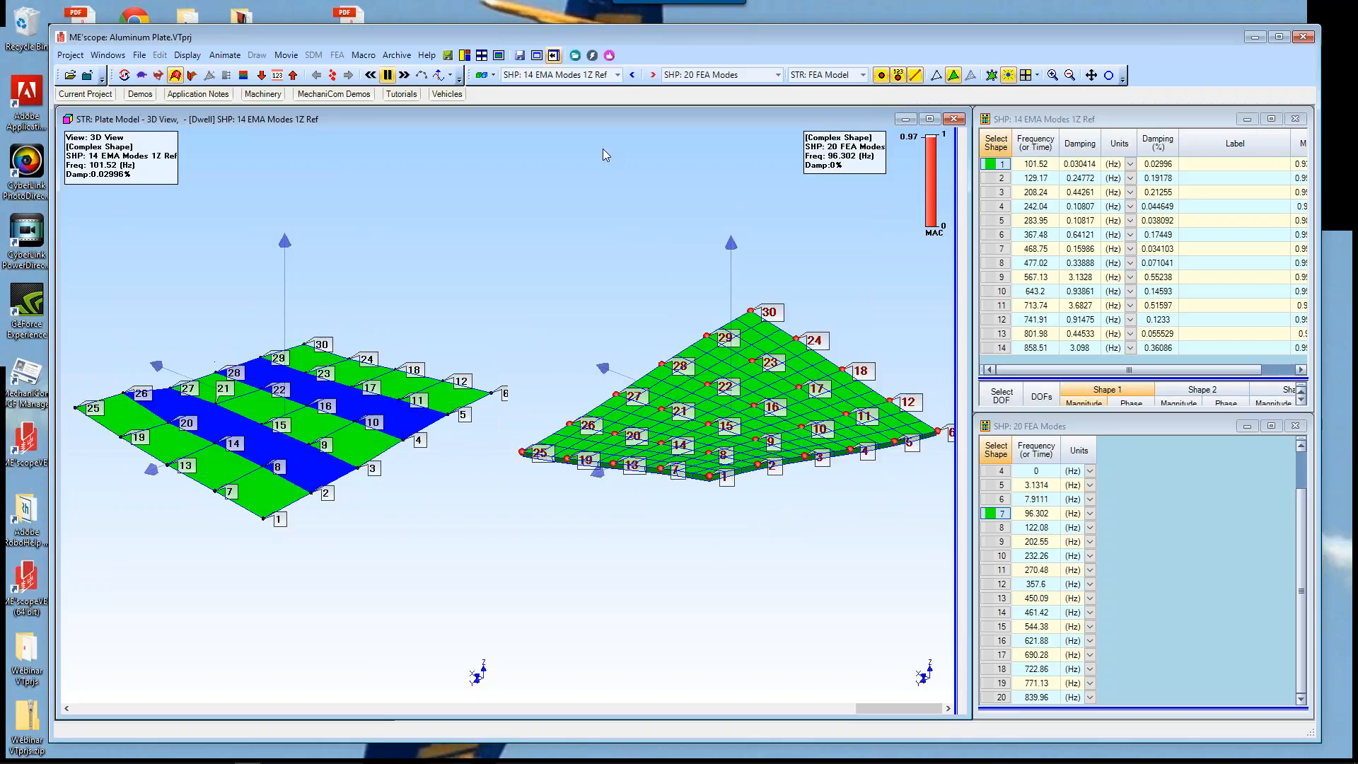
pyautogui.rightClick(402, 198)
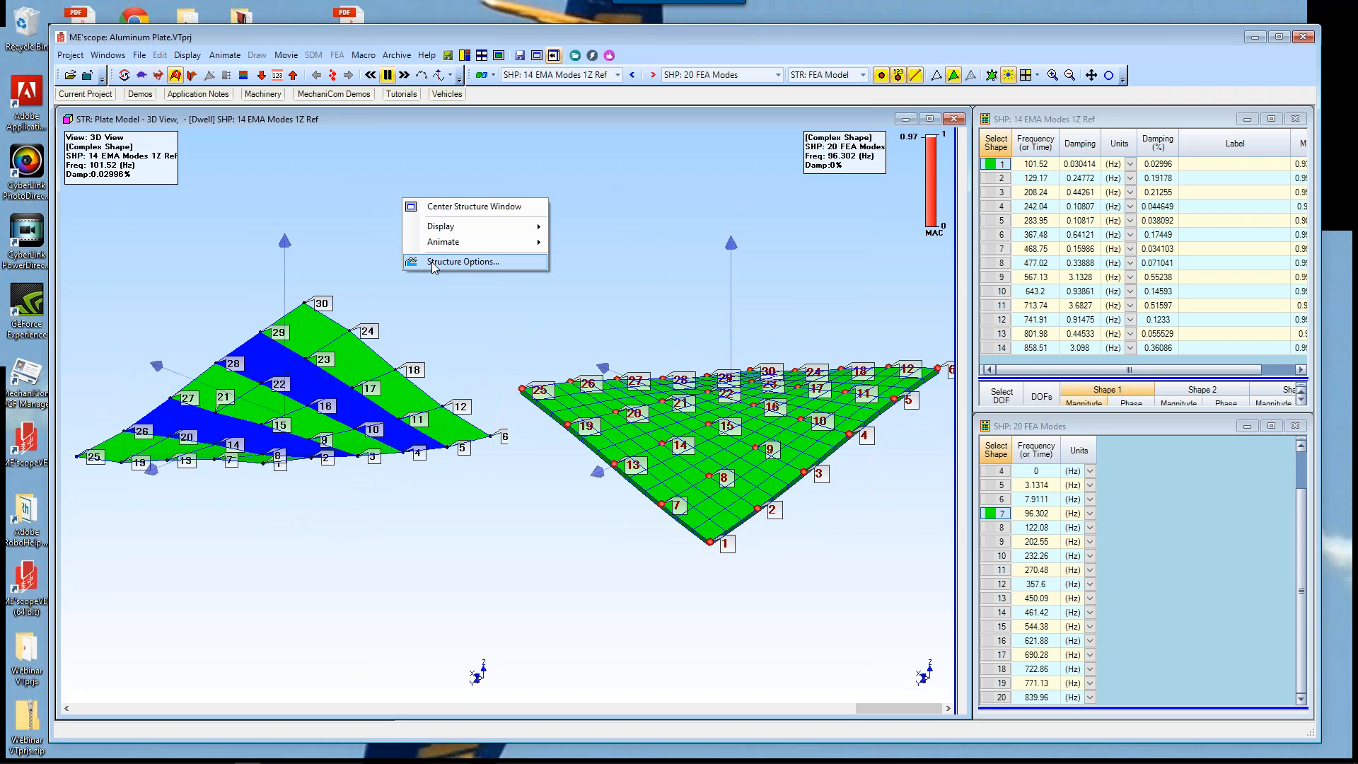
pyautogui.click(435, 263)
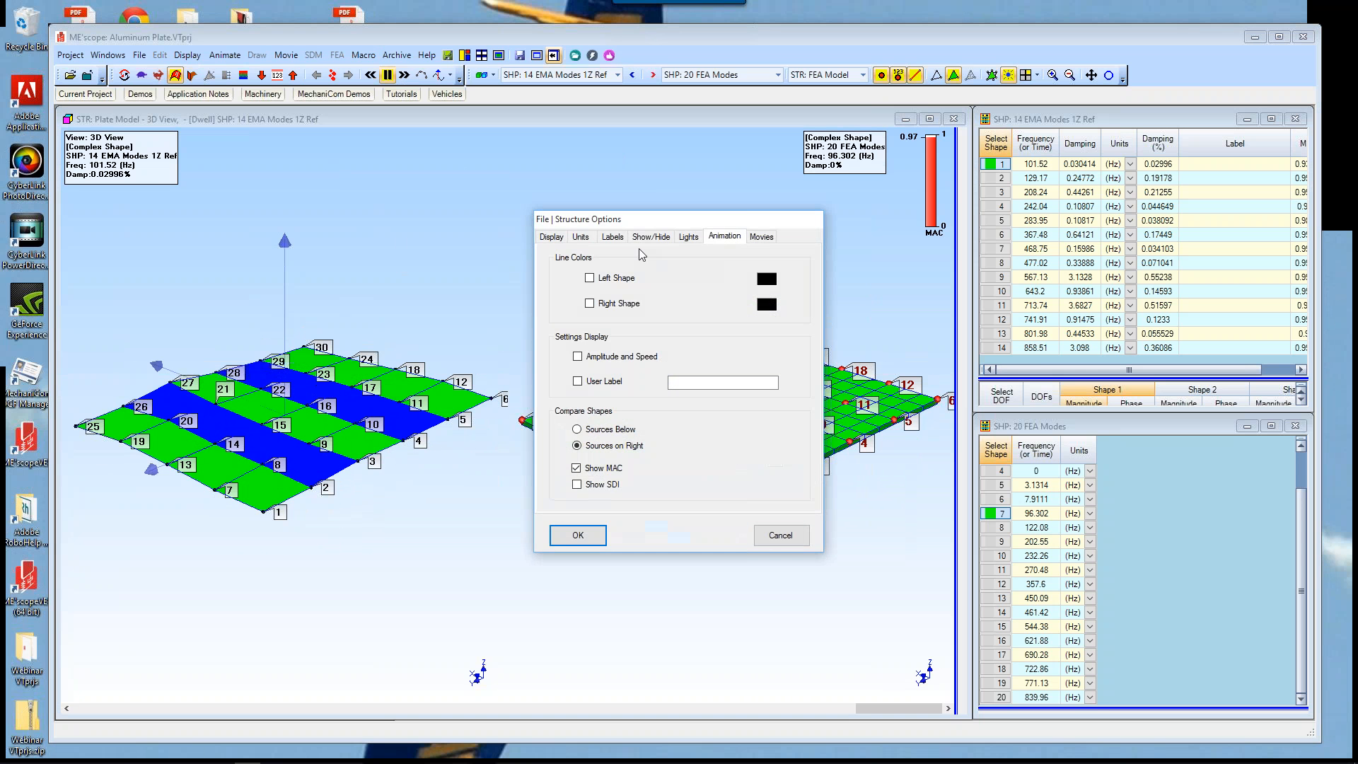
pyautogui.click(613, 238)
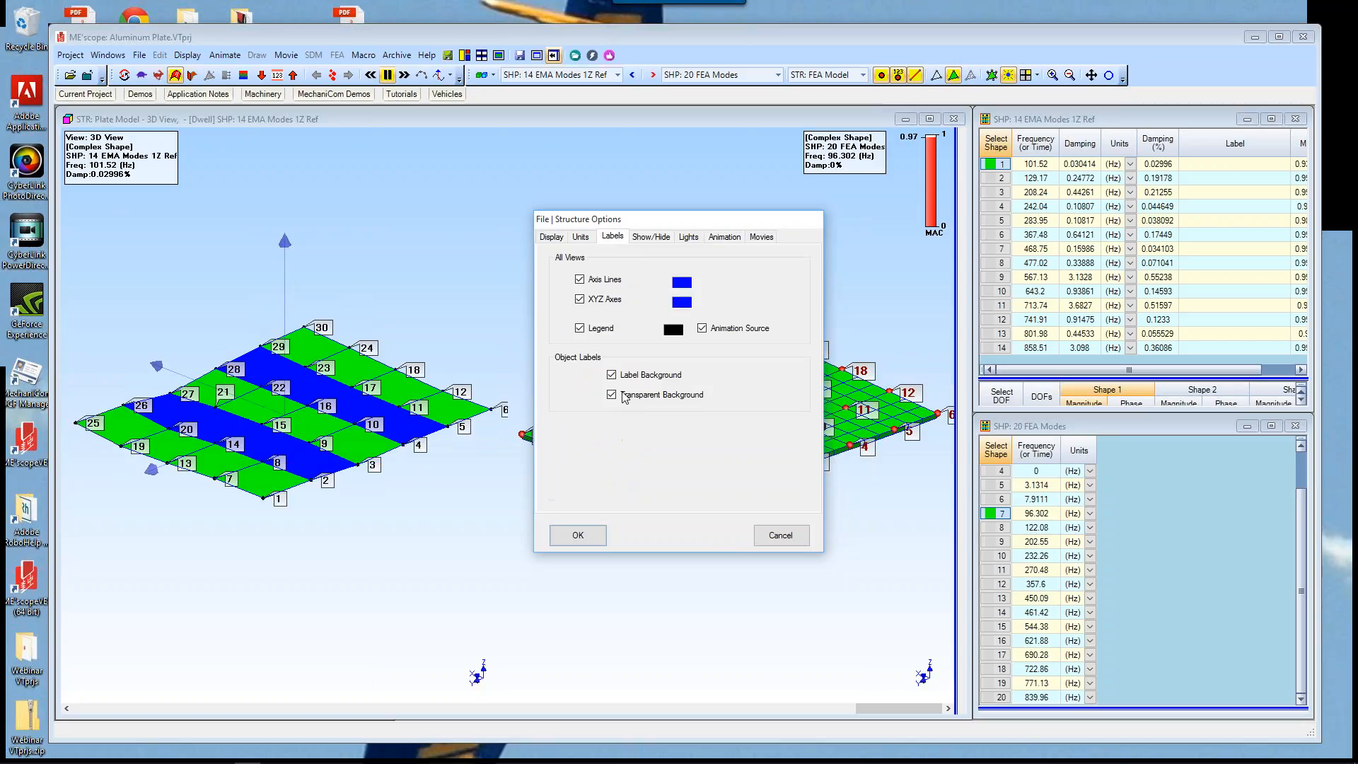
pyautogui.click(625, 397)
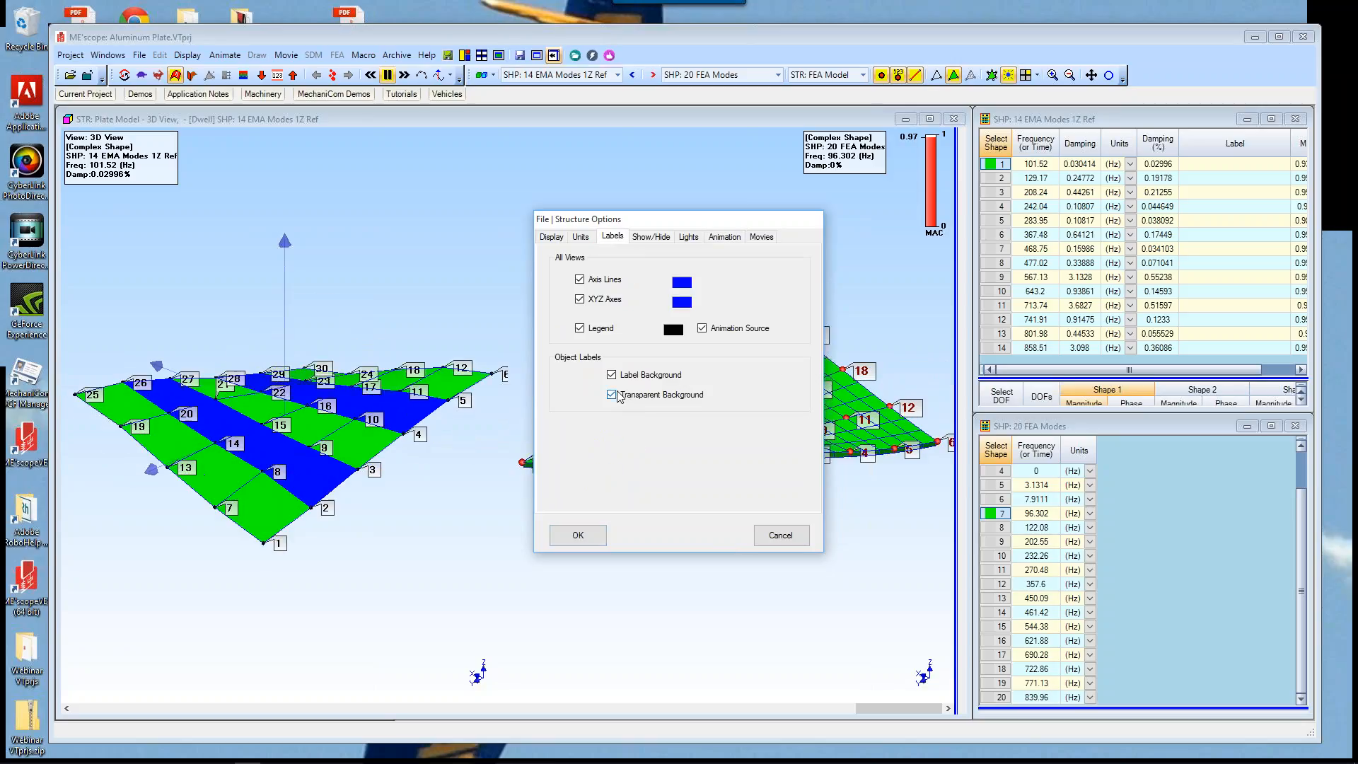
pyautogui.click(578, 536)
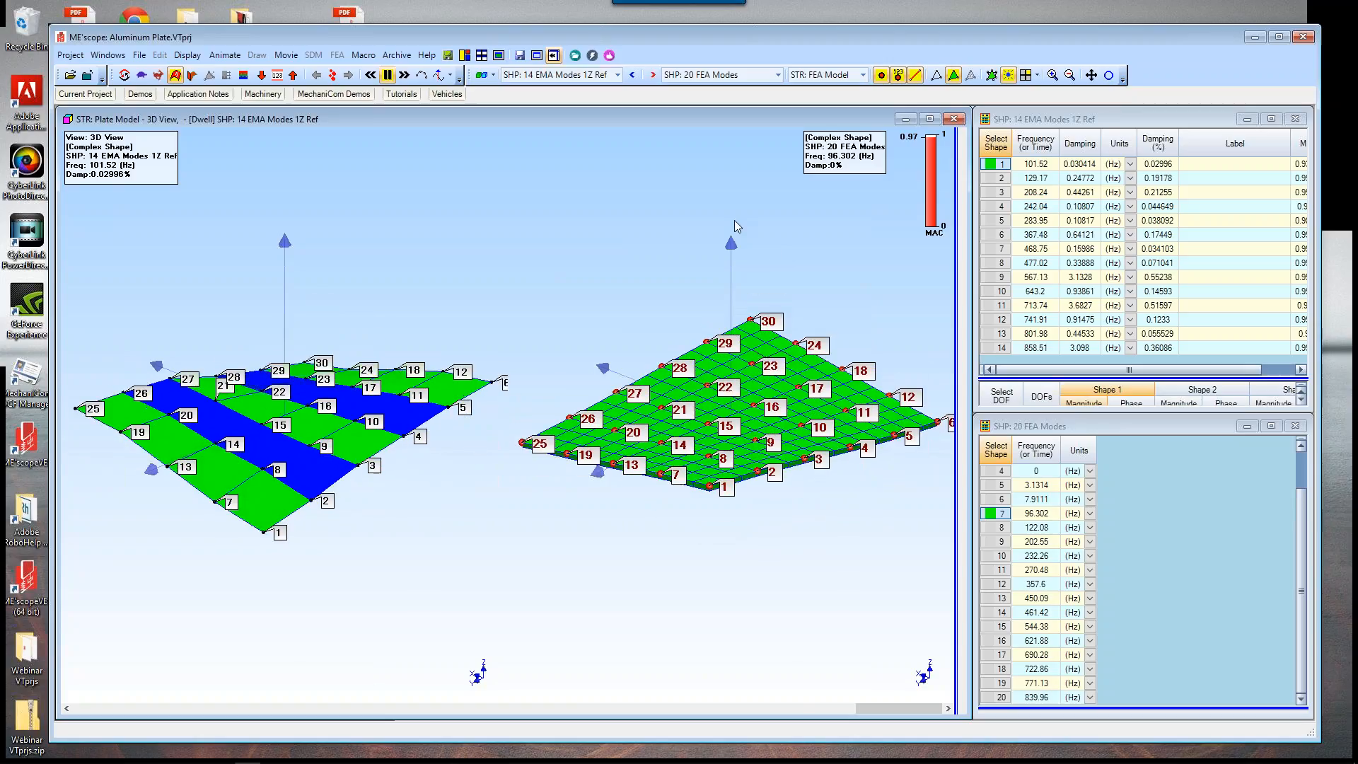
# Step: Switch the plate model from shape comparison to Draw Structure and locate the FEA Point Matching command without running it
pyautogui.rightClick(419, 194)
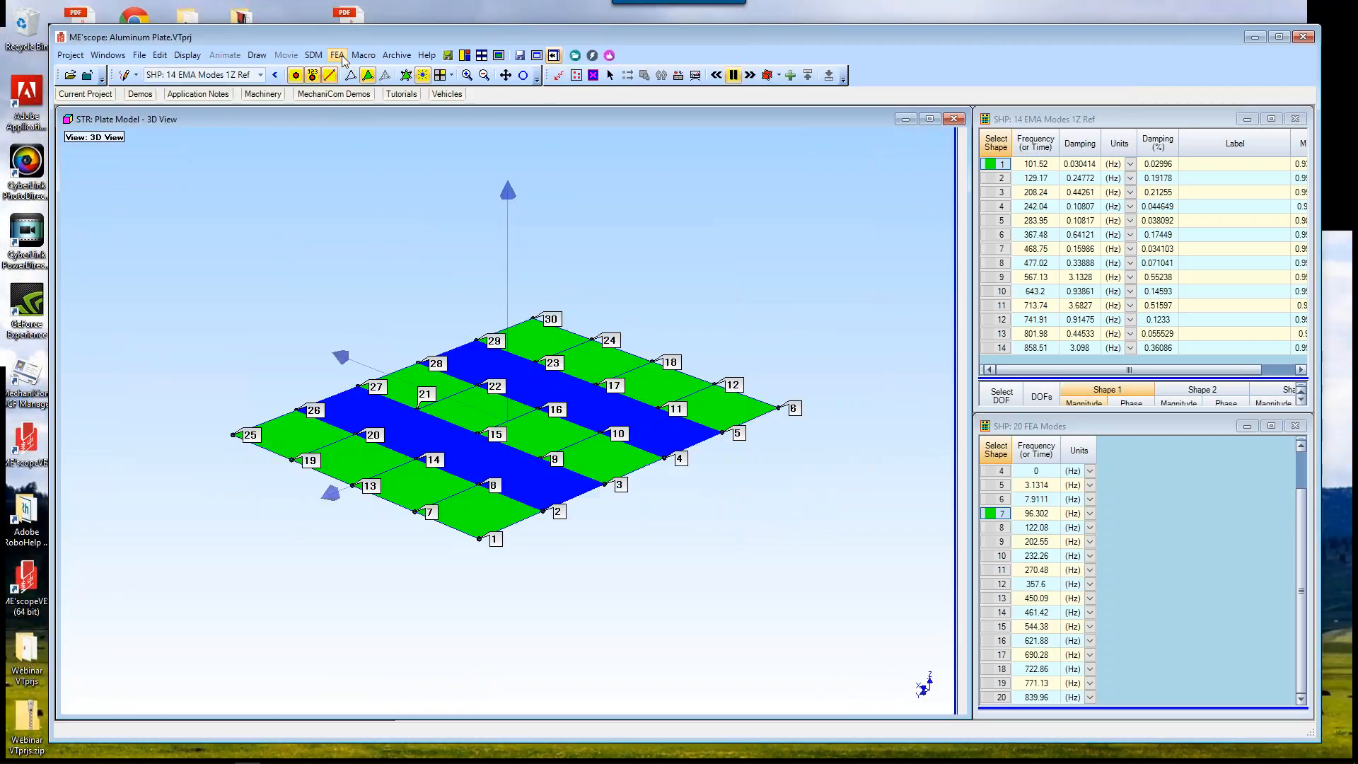
pyautogui.click(341, 57)
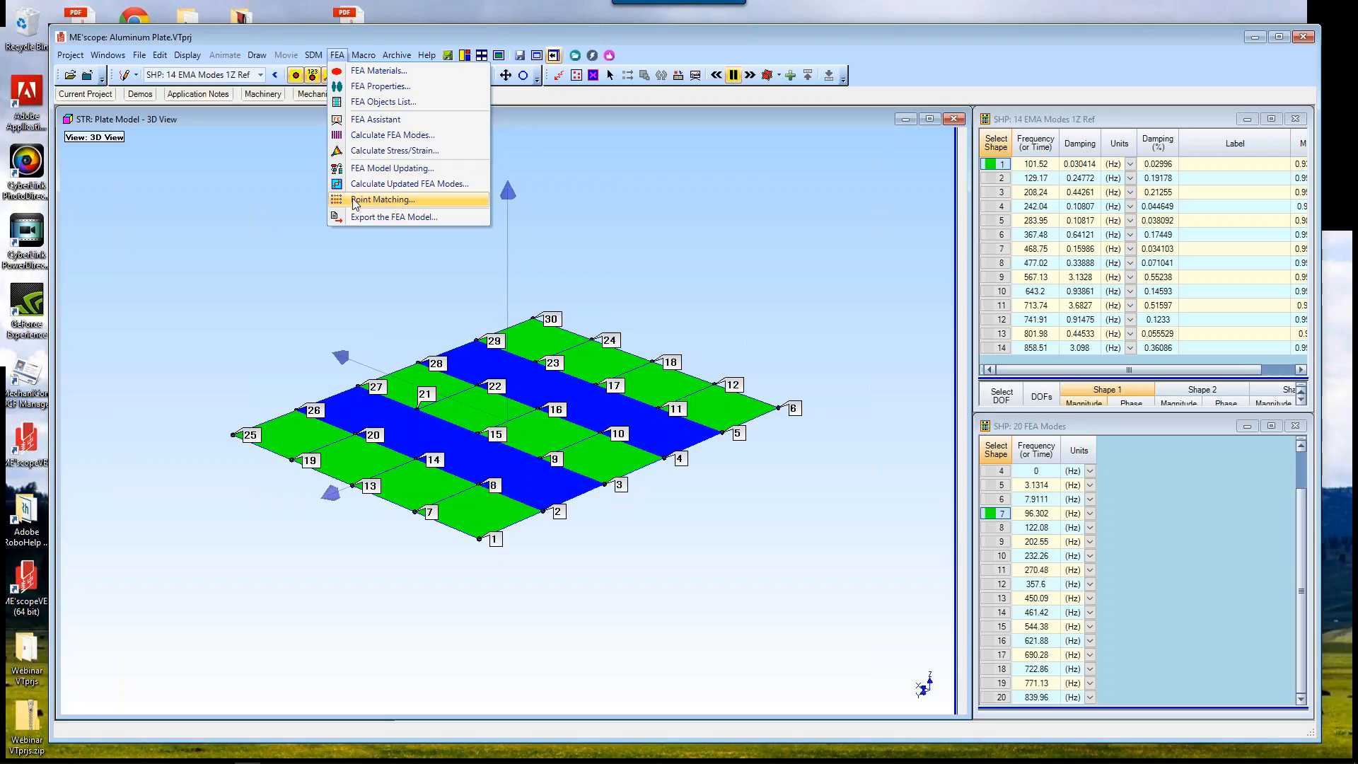
pyautogui.click(253, 211)
# Step: Return the plate model to Compare Shapes with the FEA modes and hide the point number labels
pyautogui.rightClick(253, 211)
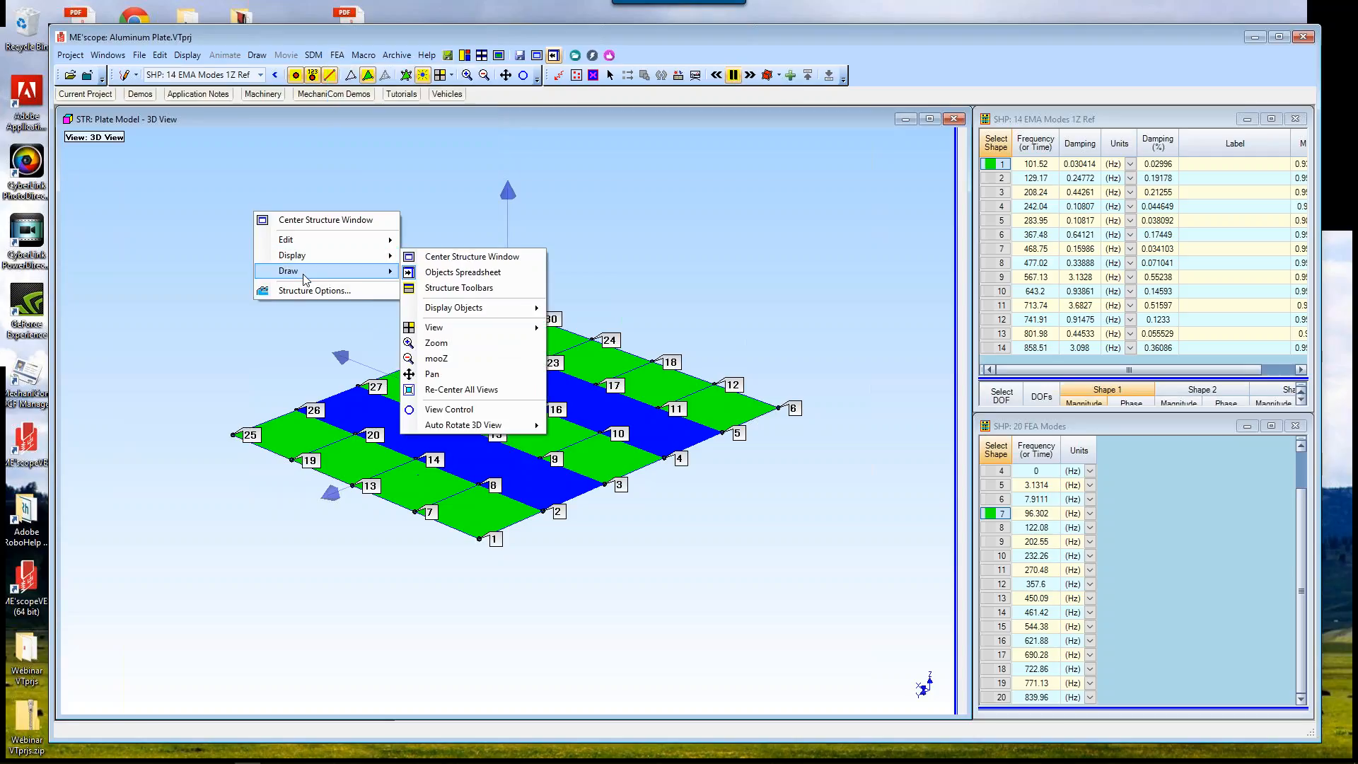
pyautogui.moveTo(305, 276)
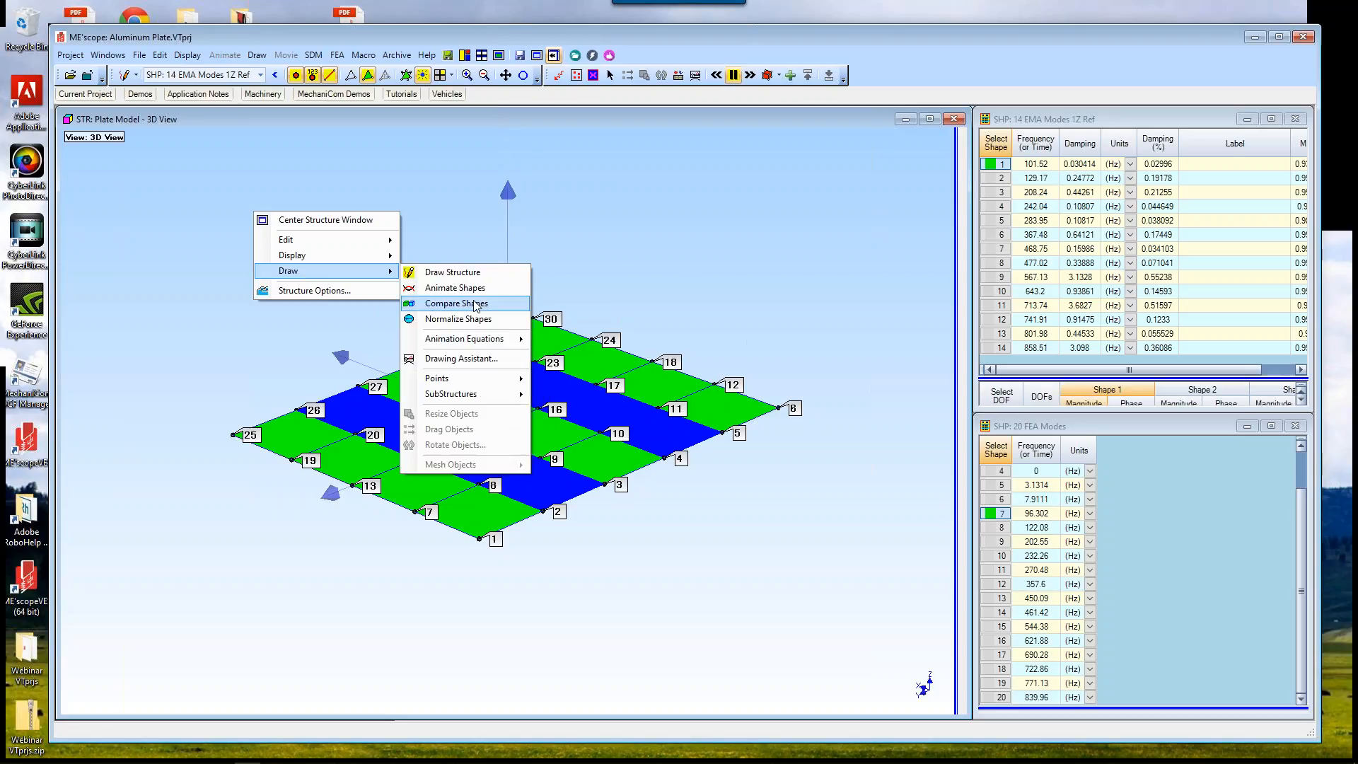
pyautogui.click(457, 303)
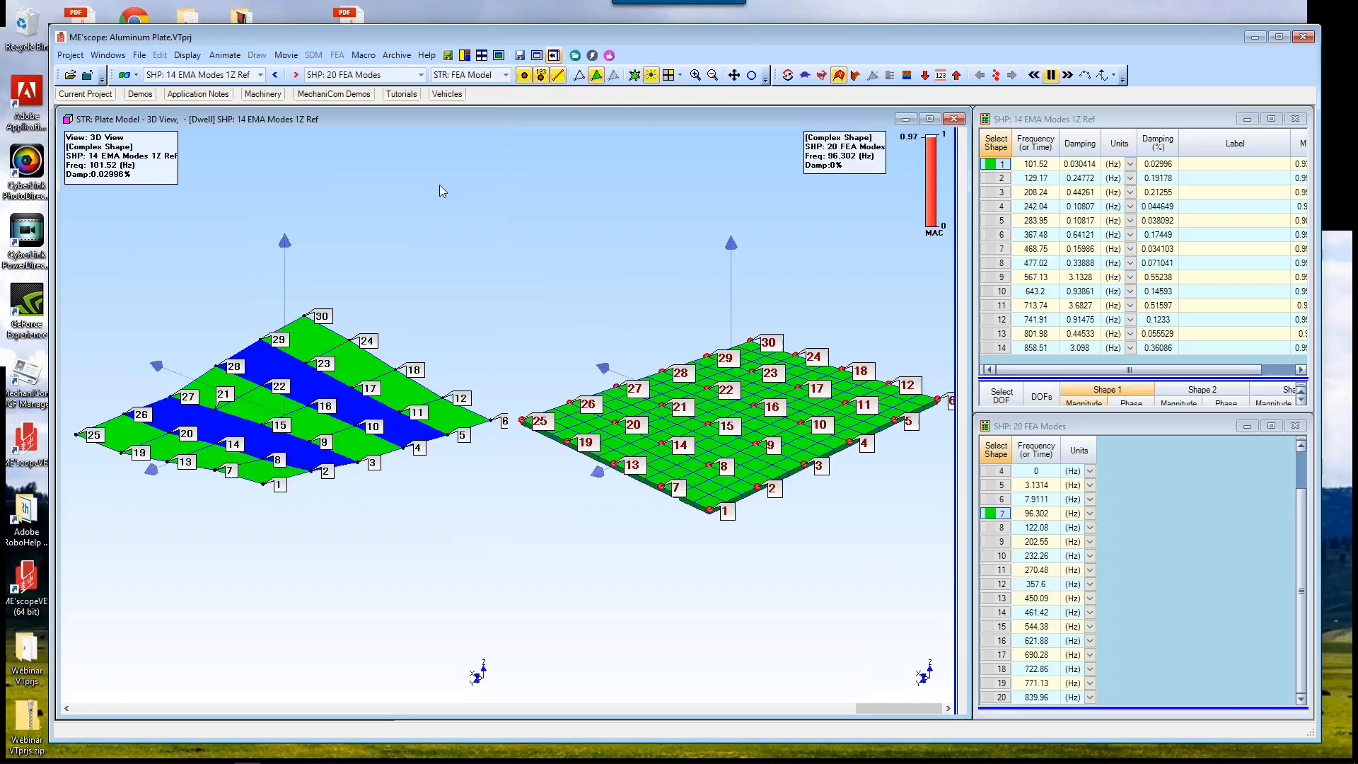
pyautogui.click(541, 75)
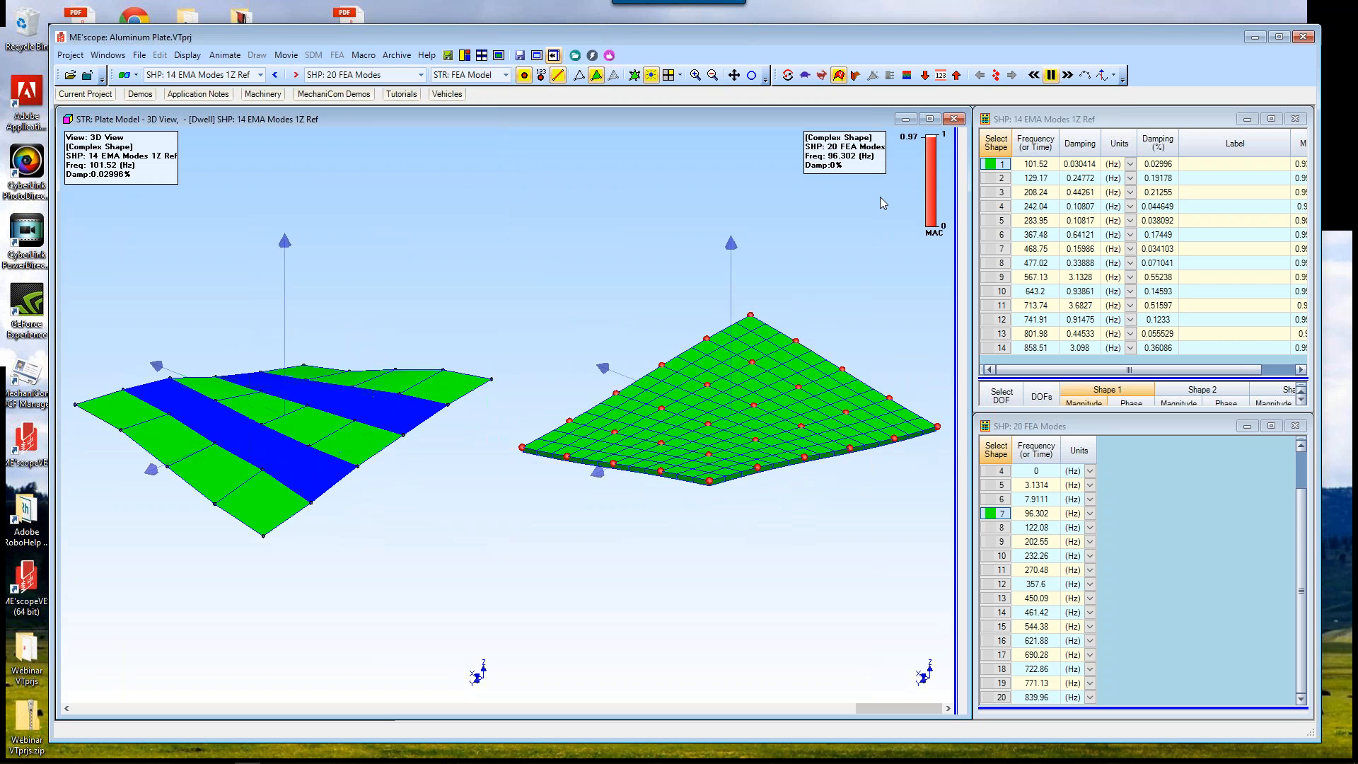
# Step: Step through EMA shapes 2 to 14 one at a time and compare each with its matching FEA shape and MAC value
pyautogui.click(989, 178)
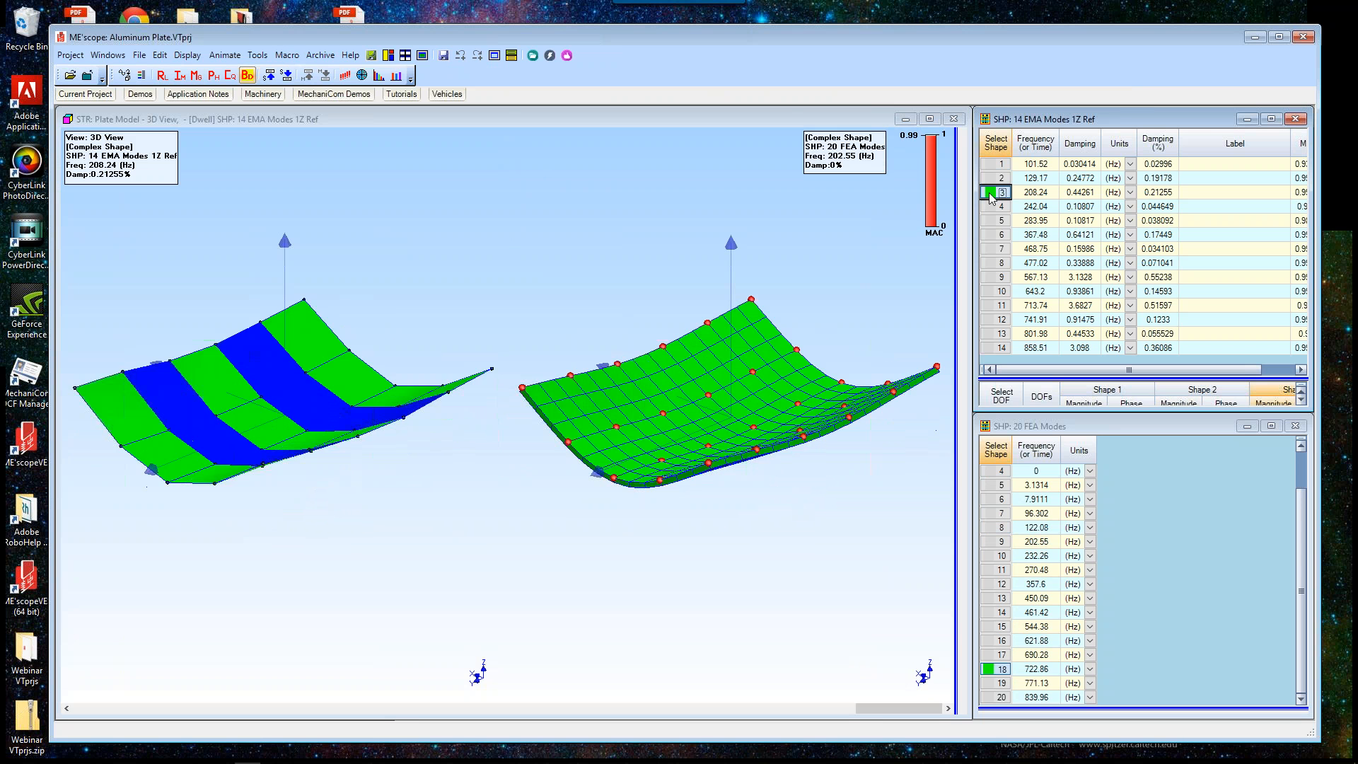
pyautogui.click(990, 193)
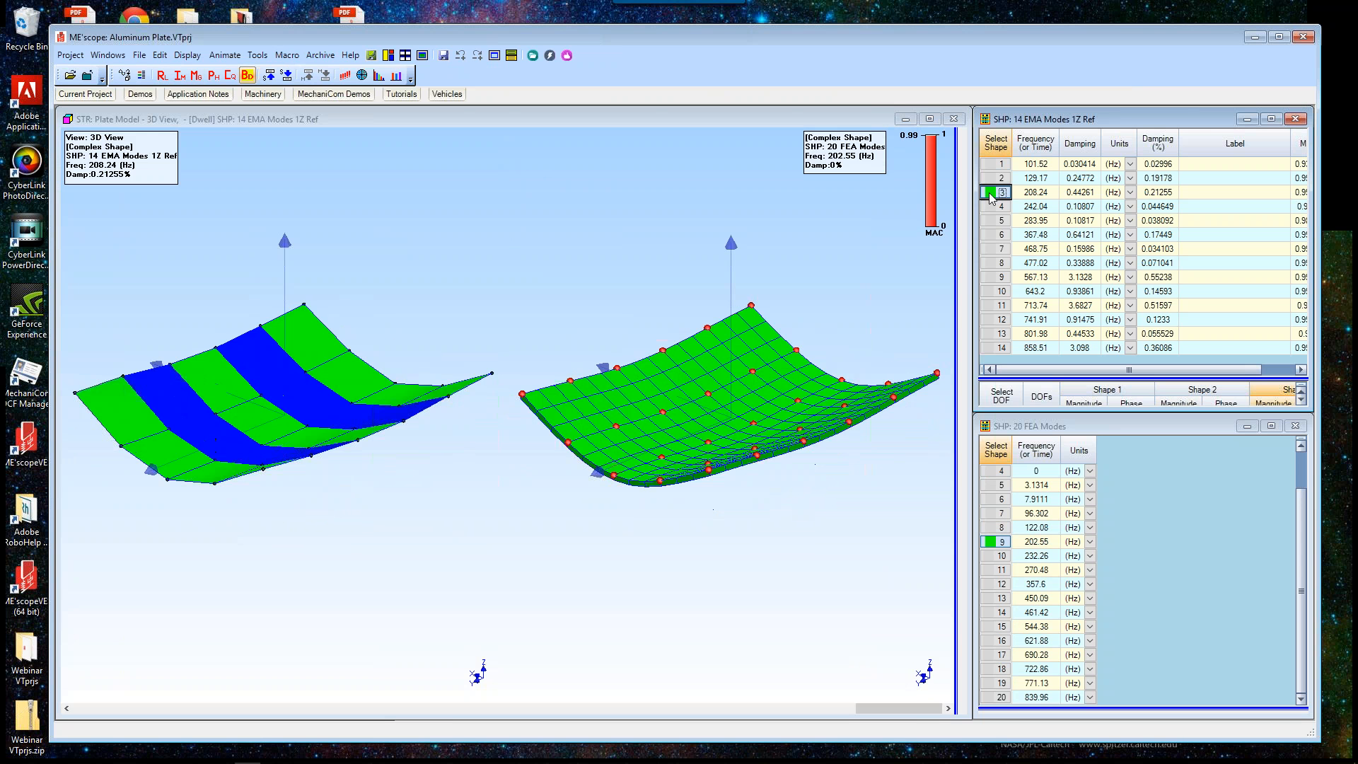
pyautogui.click(993, 207)
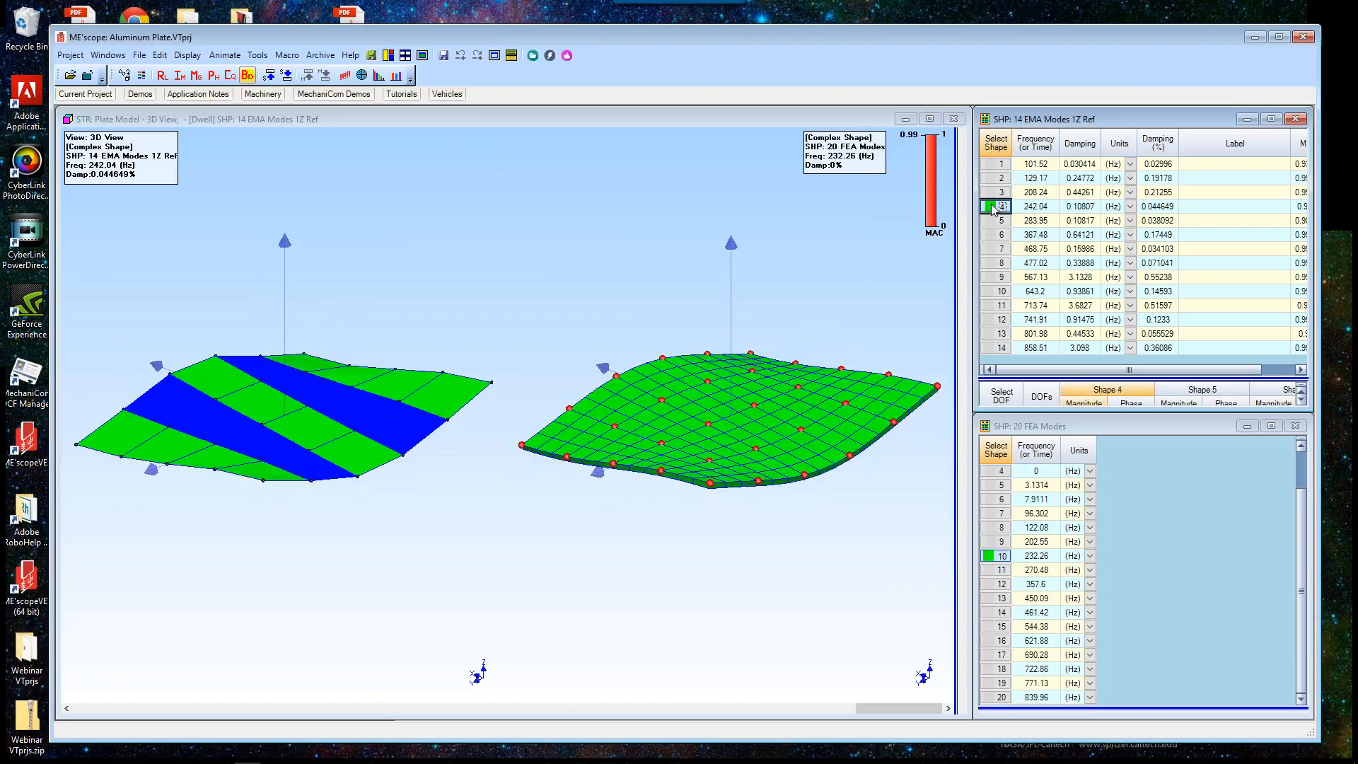
pyautogui.click(999, 221)
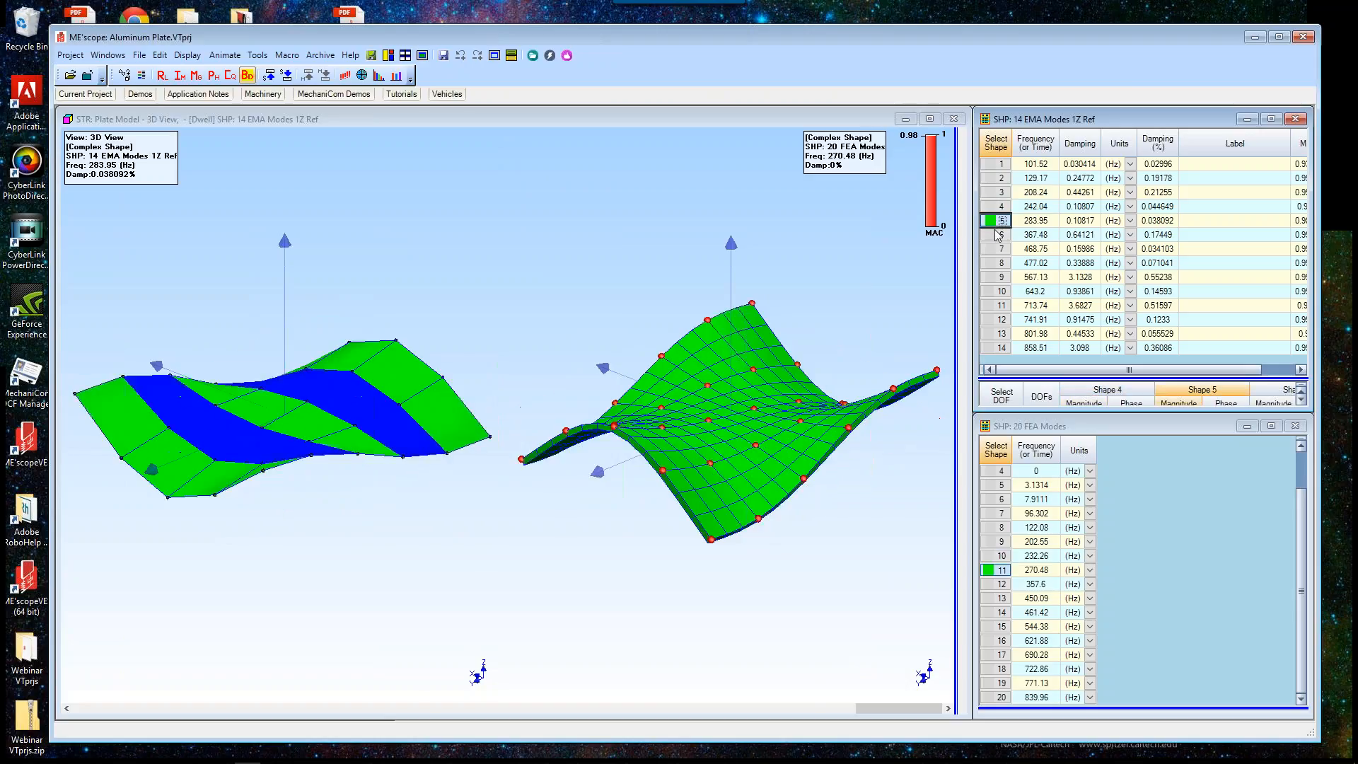
pyautogui.click(999, 234)
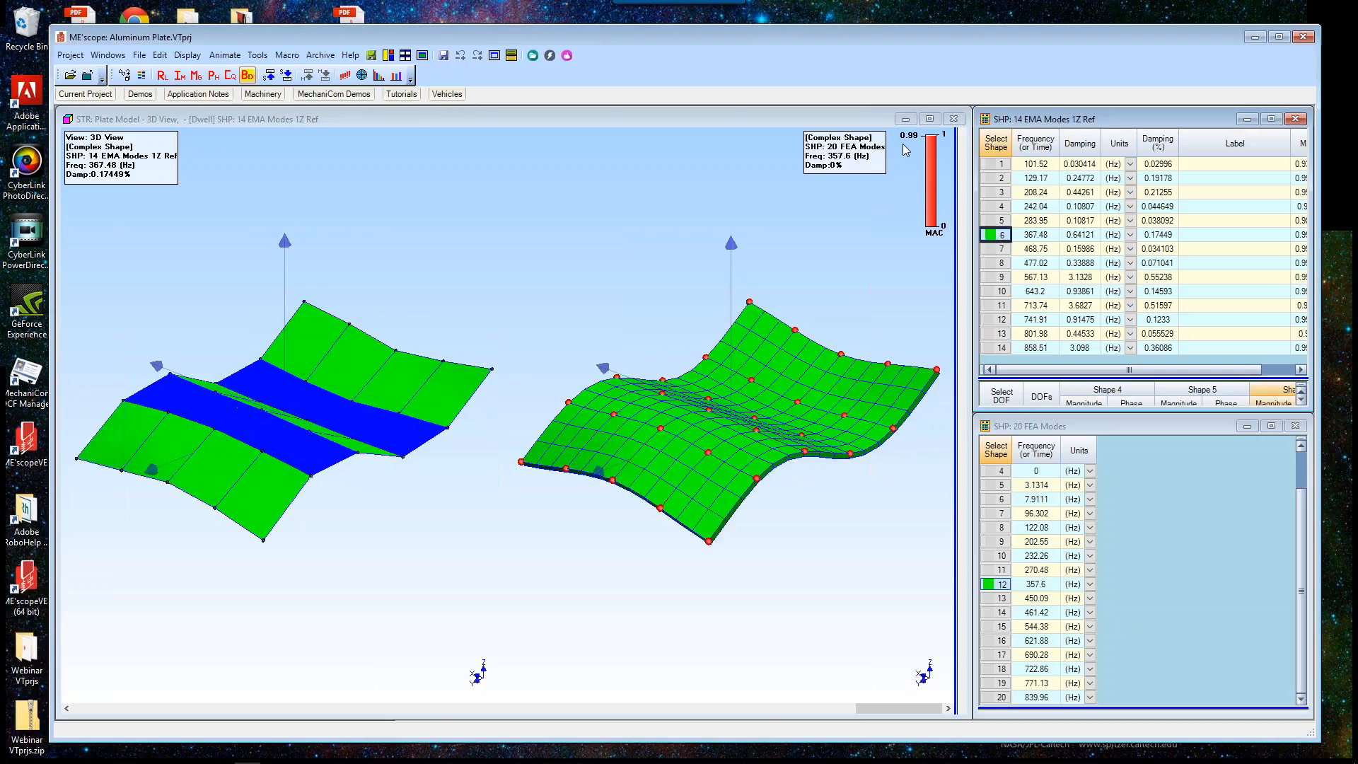
pyautogui.click(996, 249)
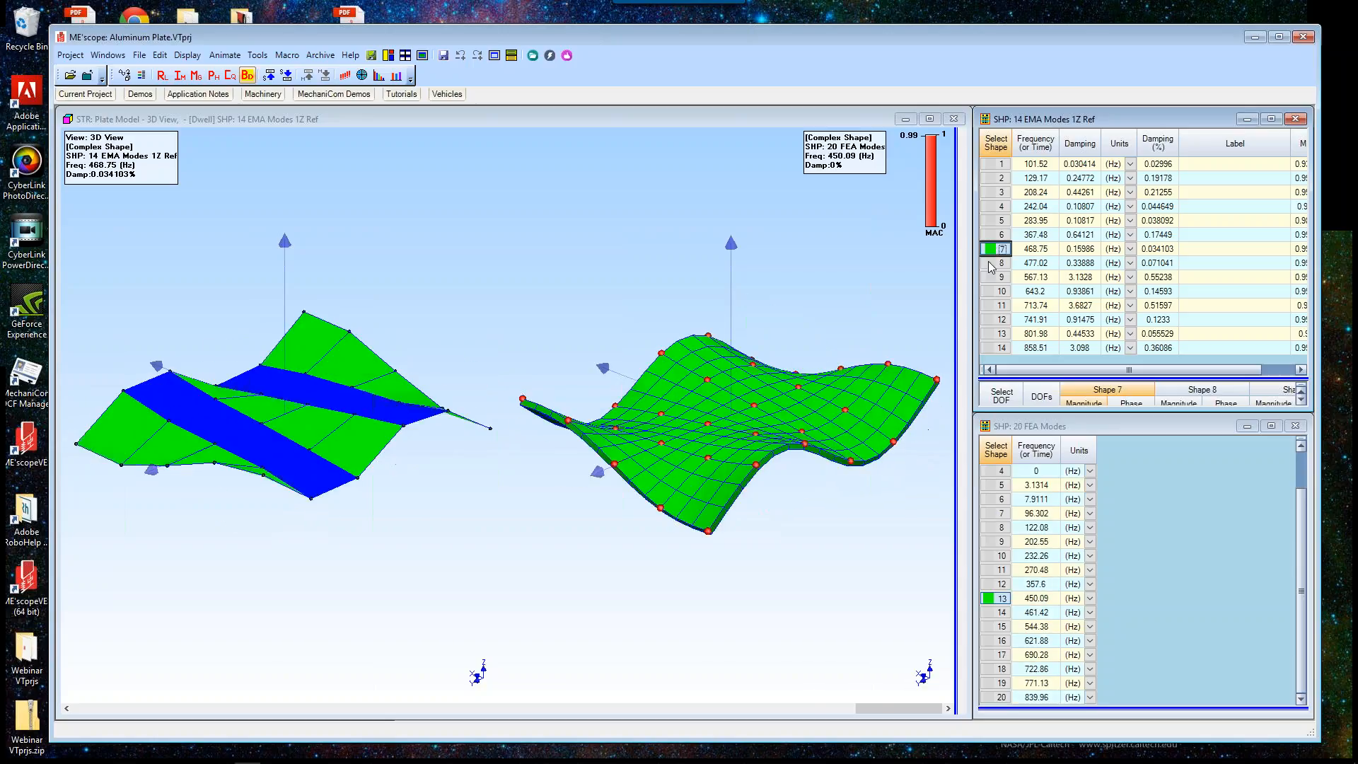
pyautogui.click(992, 264)
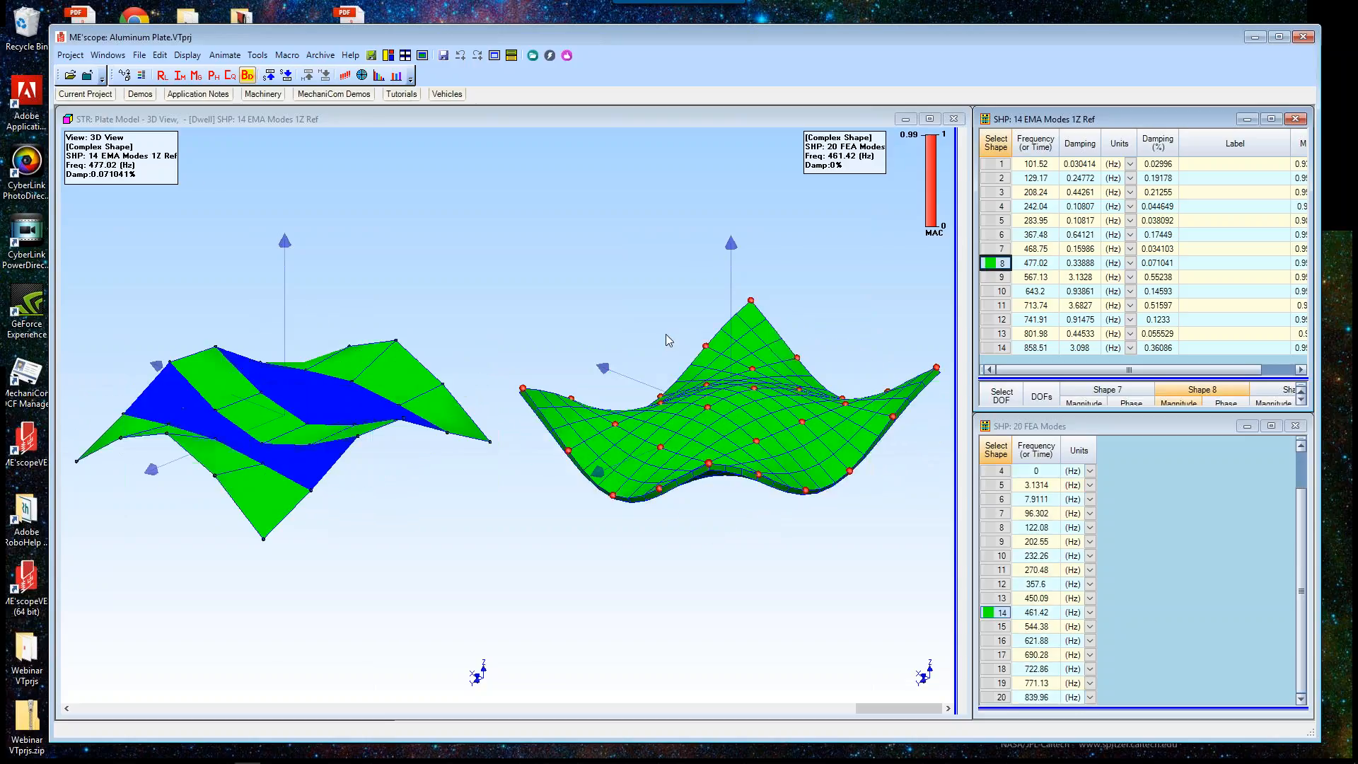
pyautogui.click(994, 281)
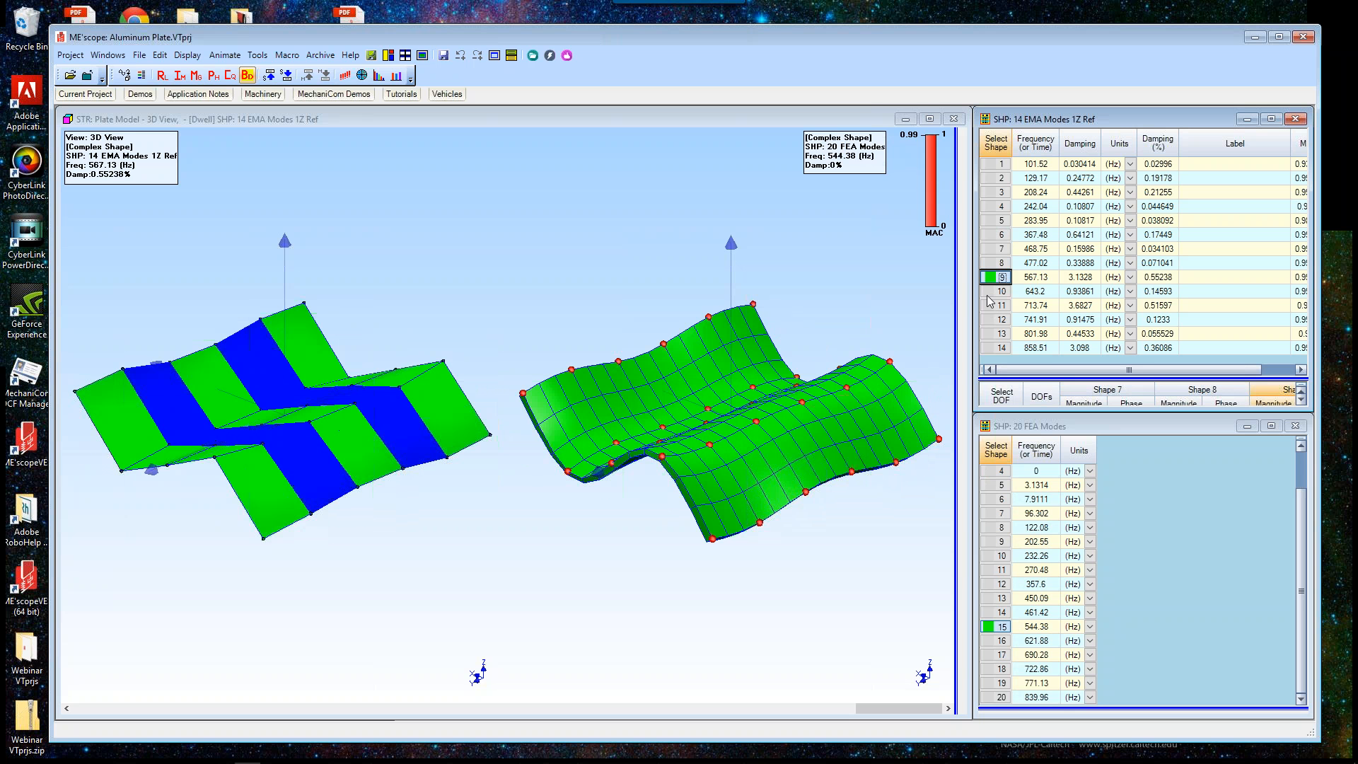
pyautogui.click(989, 293)
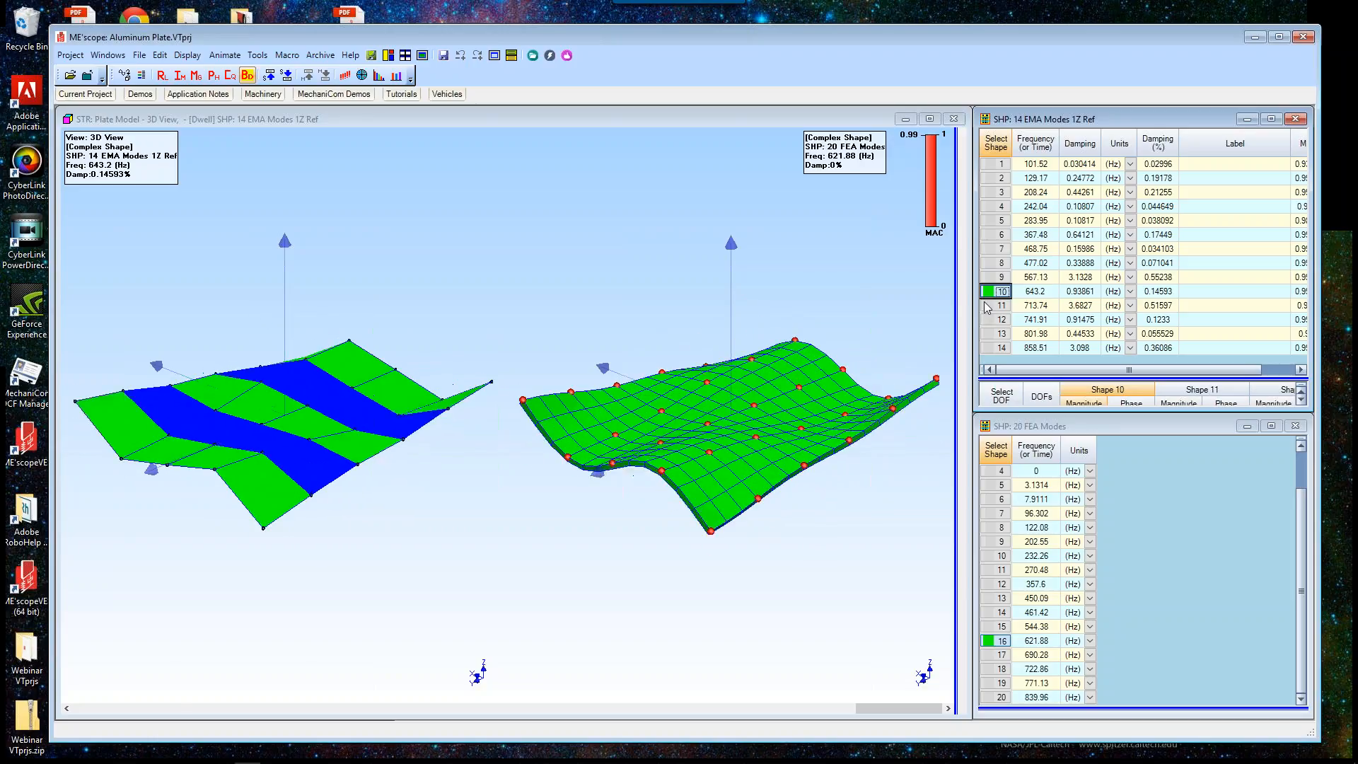
pyautogui.click(988, 306)
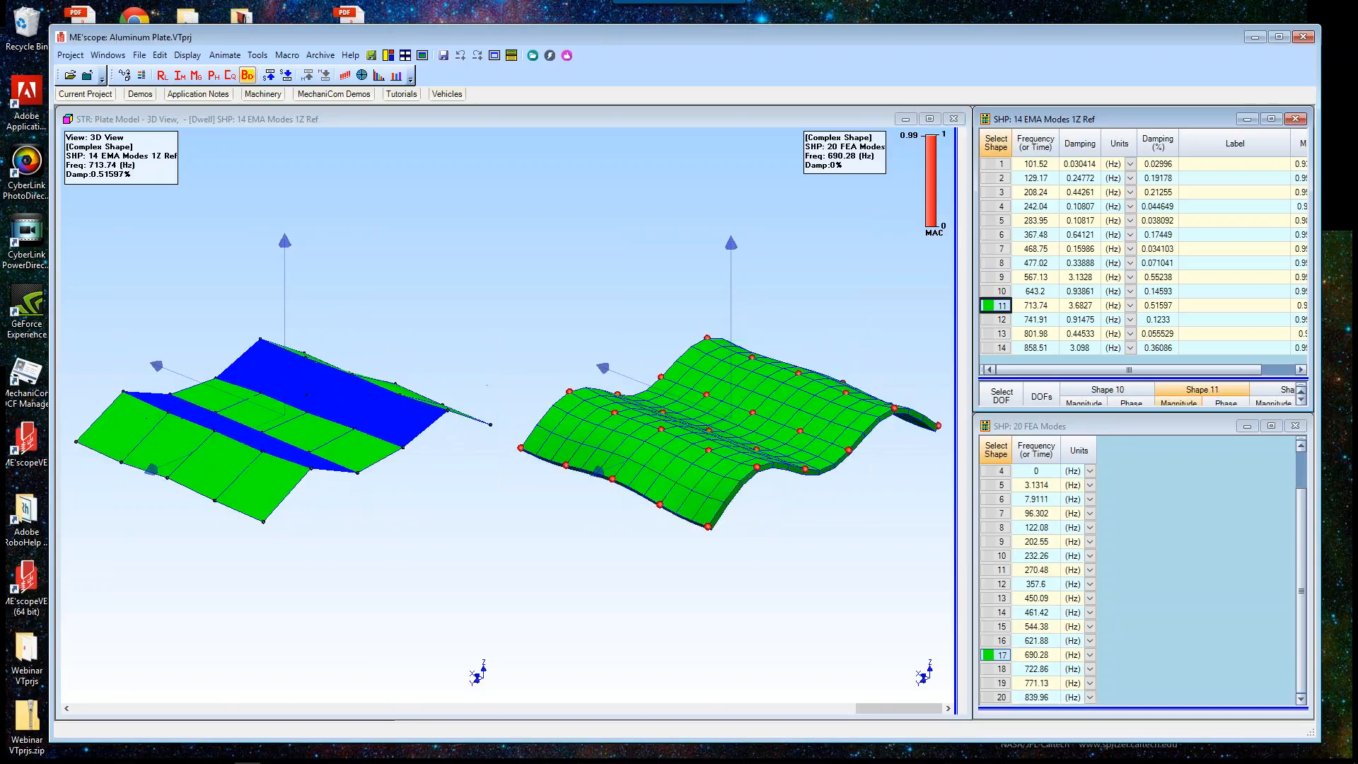
pyautogui.click(1000, 321)
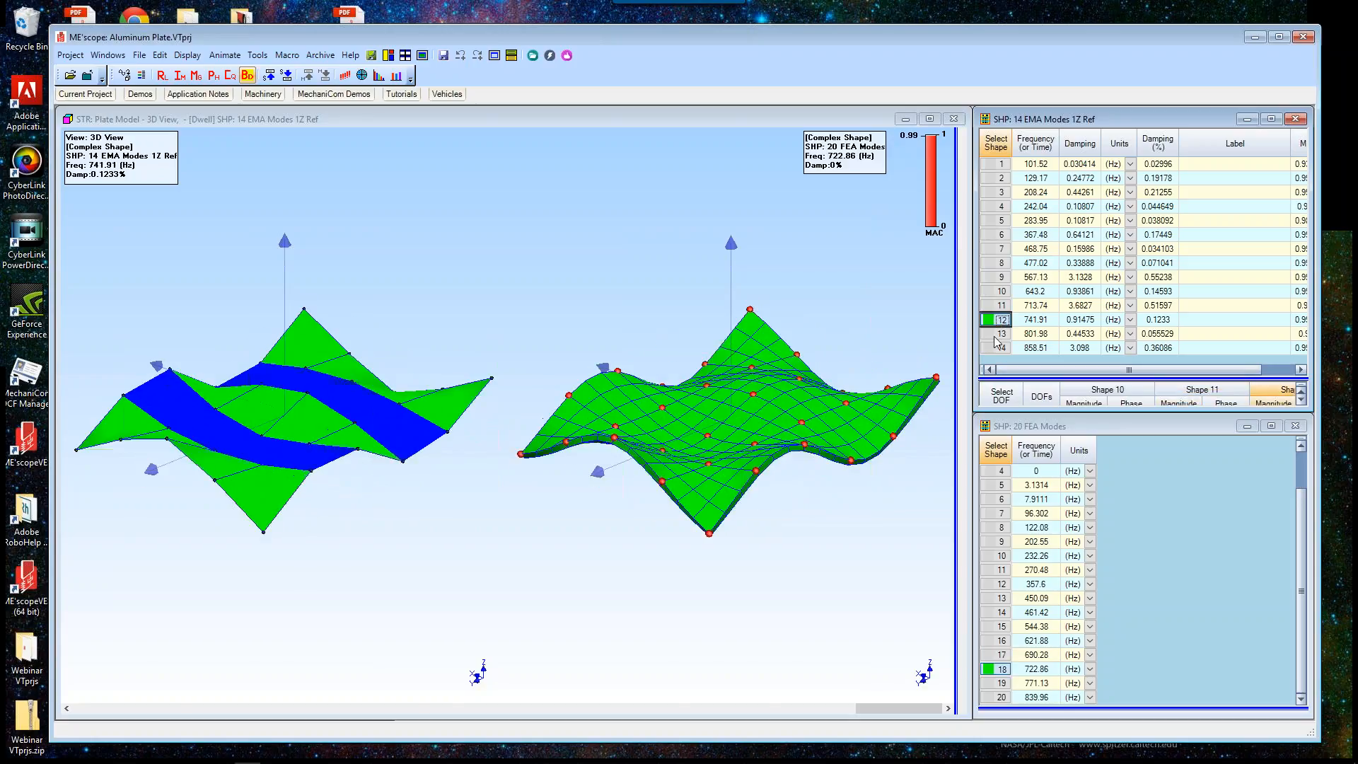
pyautogui.click(997, 339)
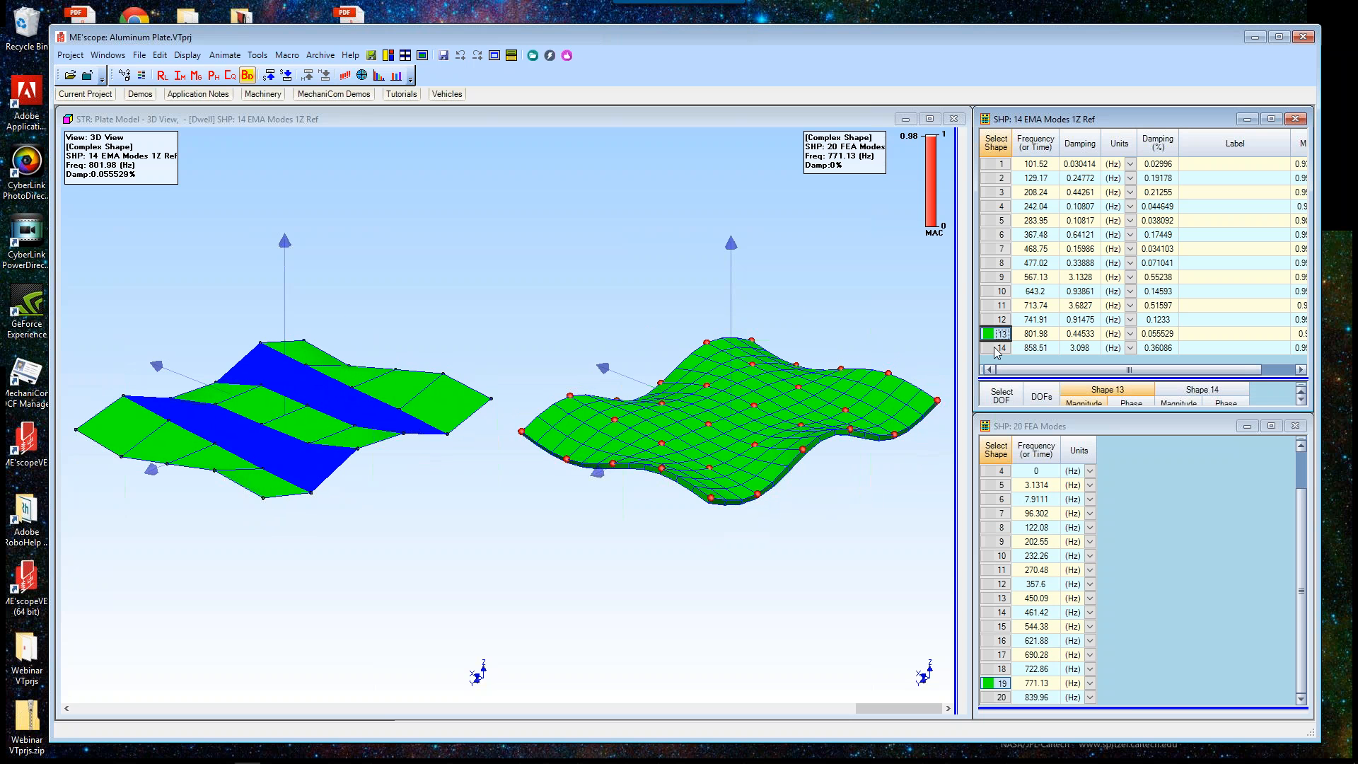
pyautogui.click(999, 348)
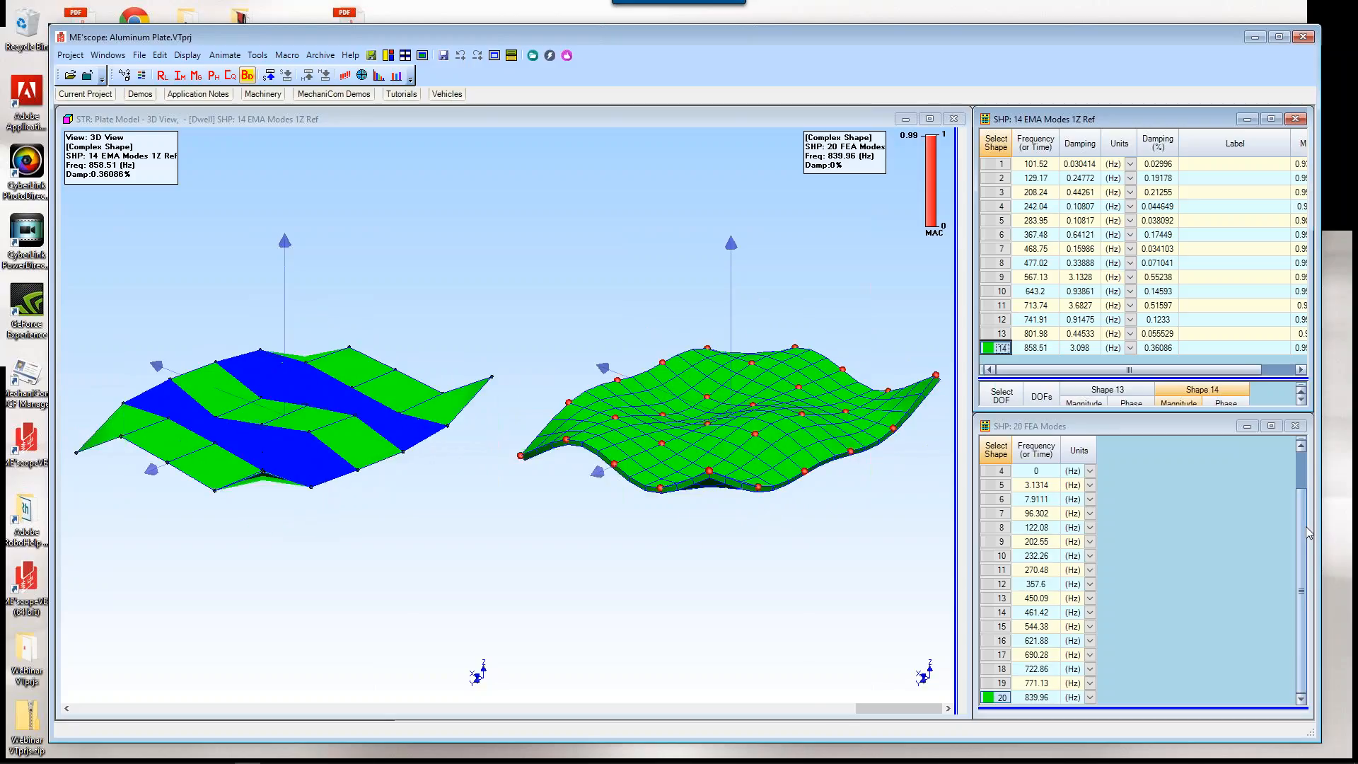
# Step: Step through FEA shapes 1 to 7 in SHP: 20 FEA Modes and examine each against its closest EMA shape and MAC value
pyautogui.moveTo(1304, 484); pyautogui.dragTo(1308, 538)
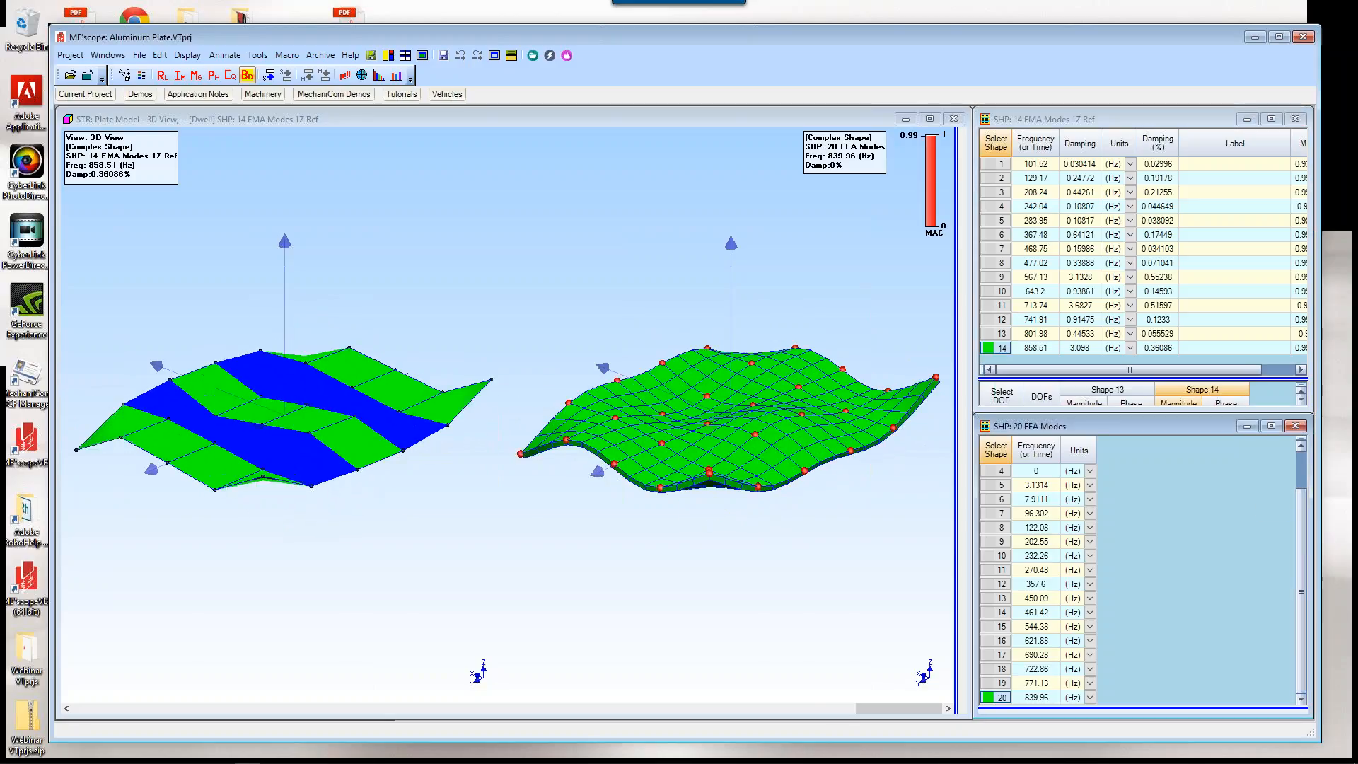
pyautogui.moveTo(1150, 708)
pyautogui.mouseDown()
pyautogui.moveTo(1150, 692)
pyautogui.moveTo(1151, 715)
pyautogui.mouseUp()
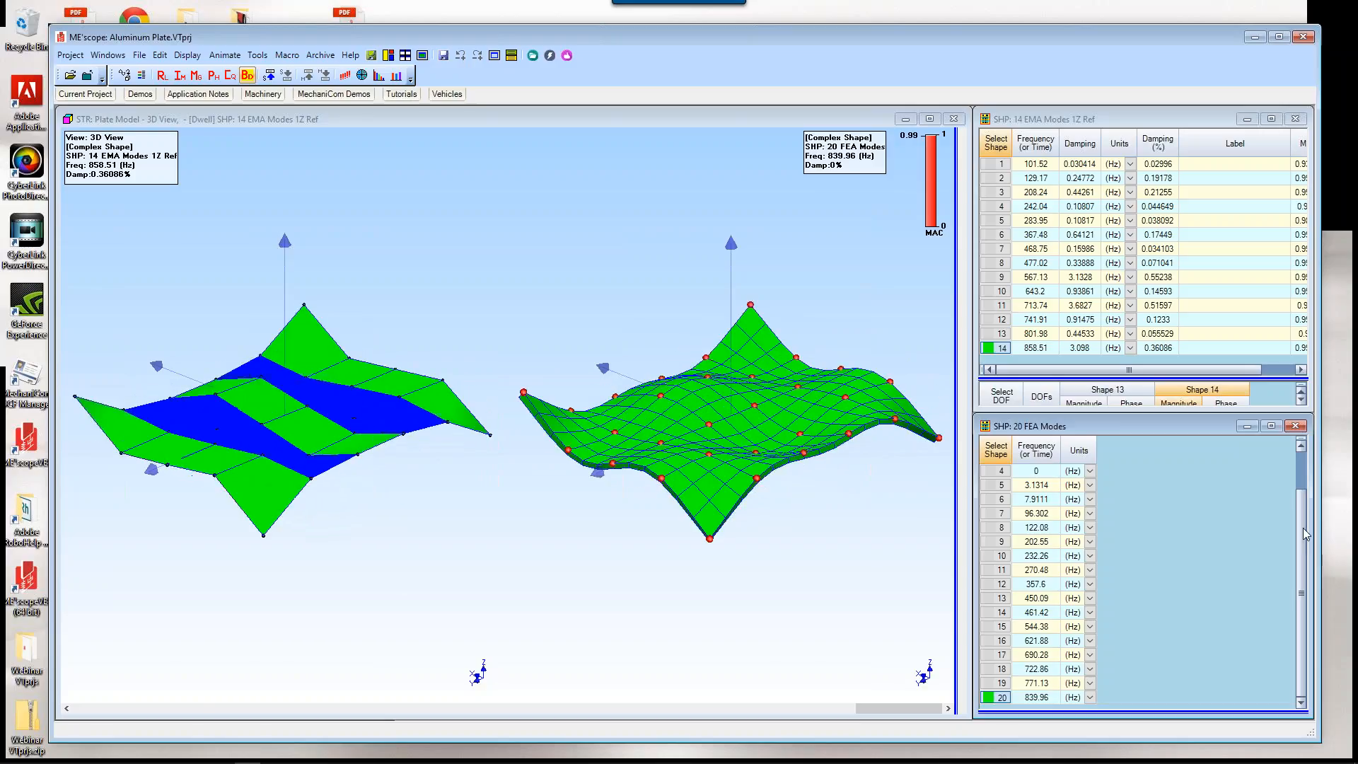
pyautogui.click(1299, 453)
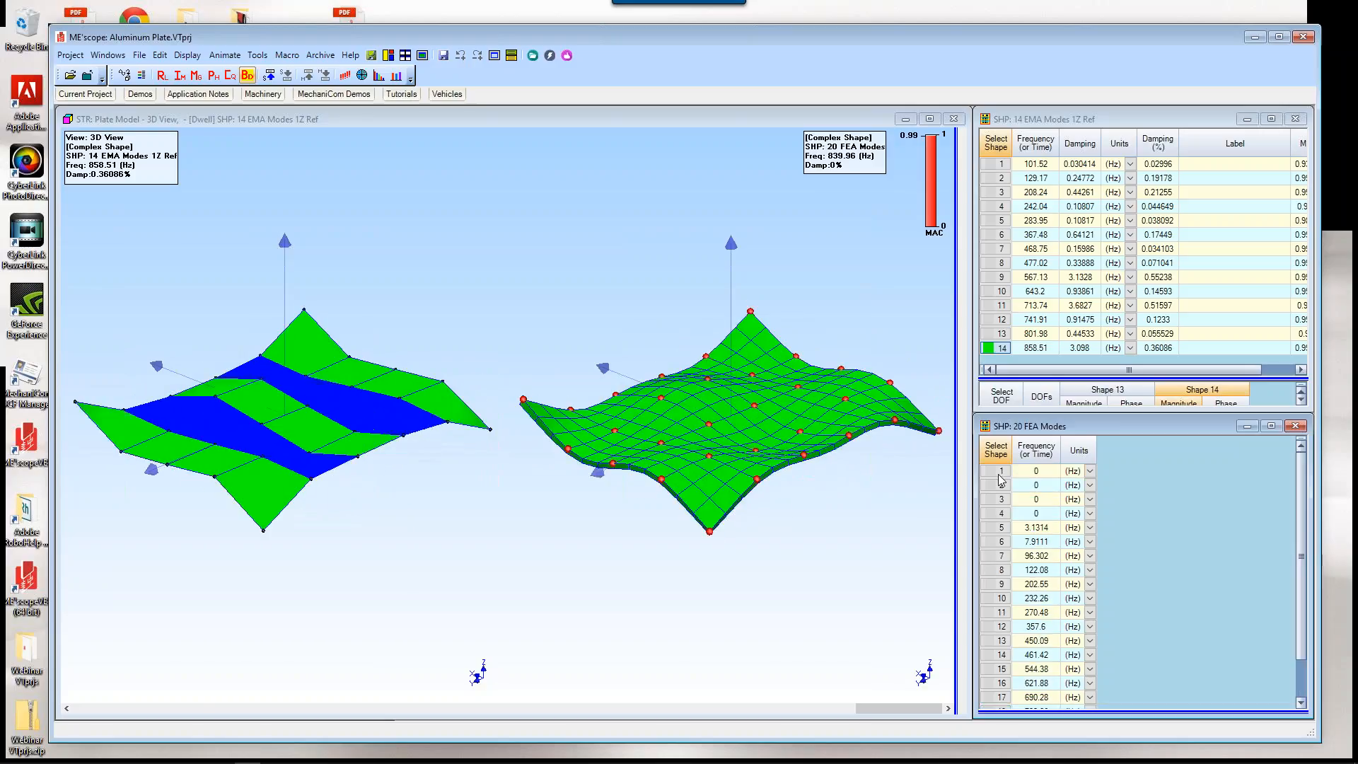
pyautogui.click(1000, 474)
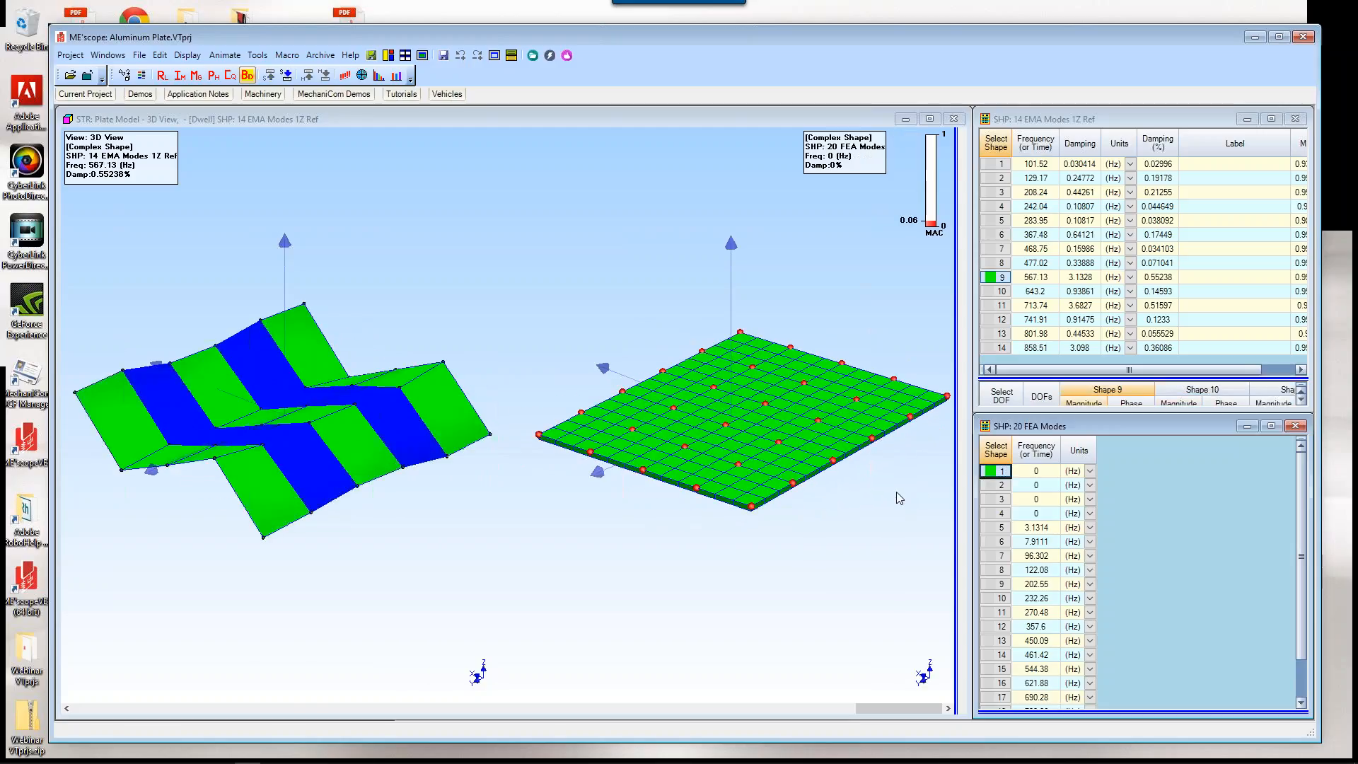
pyautogui.click(998, 485)
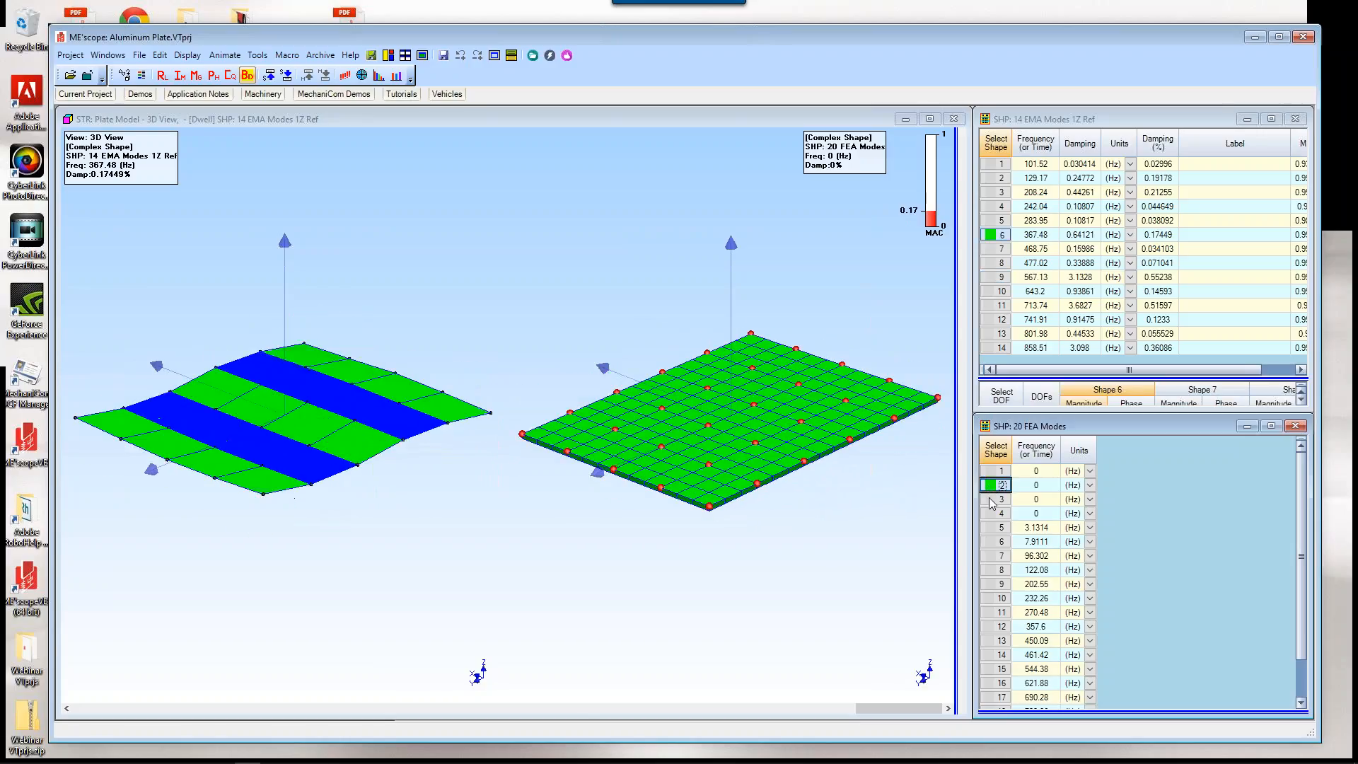
pyautogui.click(997, 500)
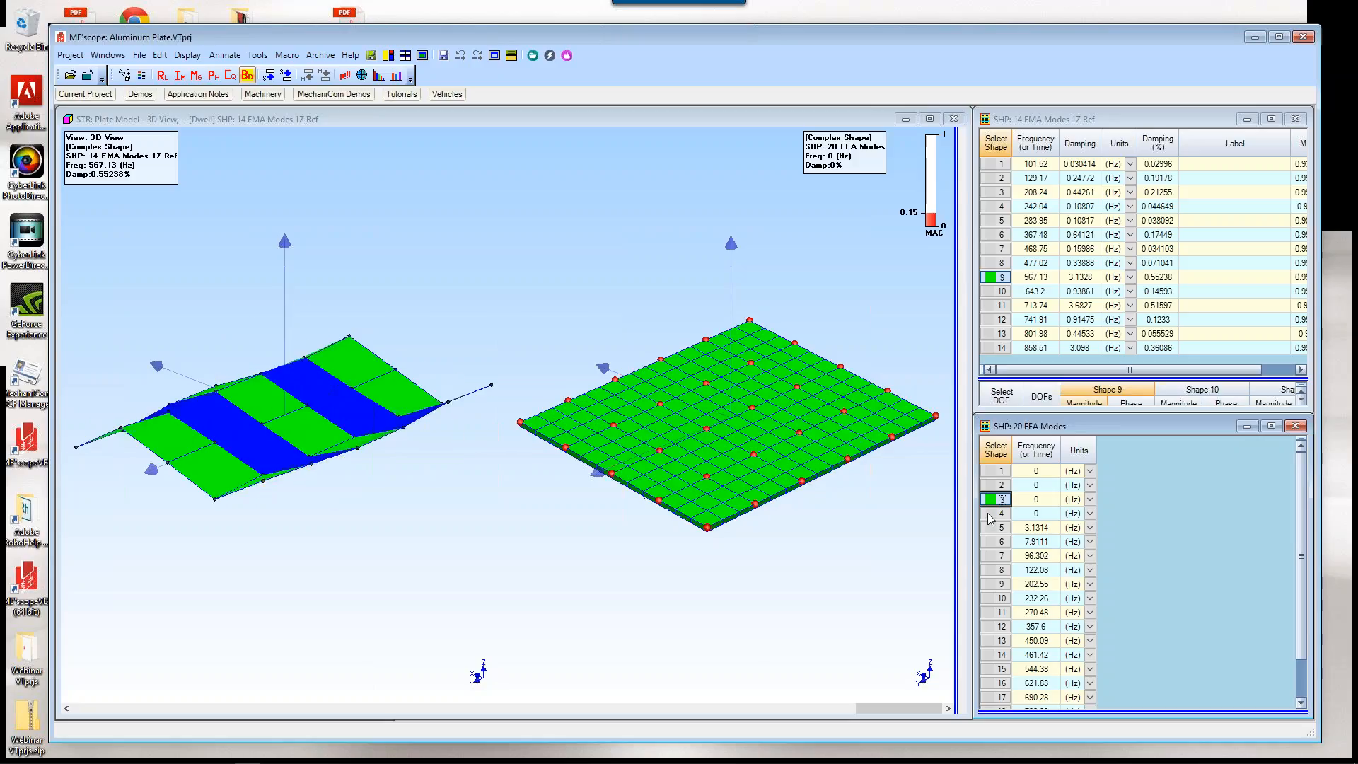
pyautogui.click(990, 514)
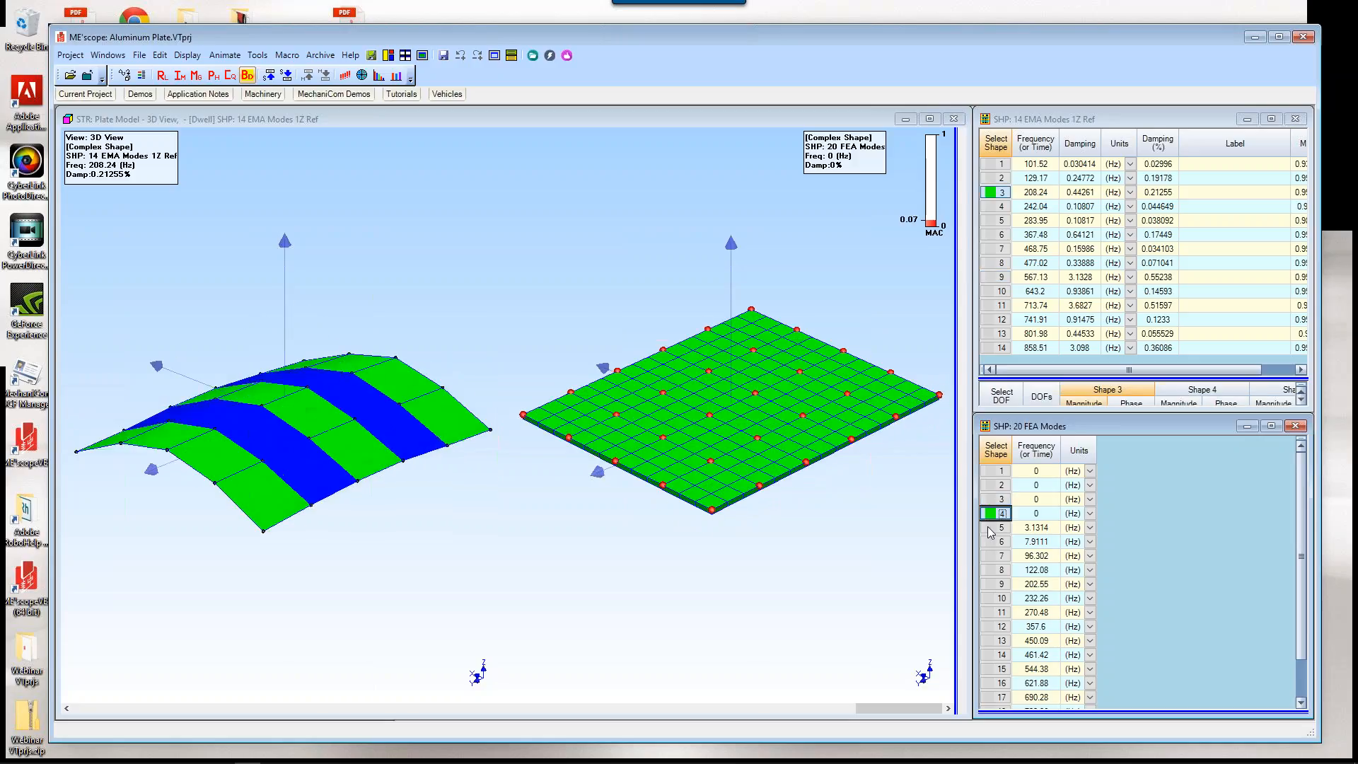
pyautogui.click(989, 529)
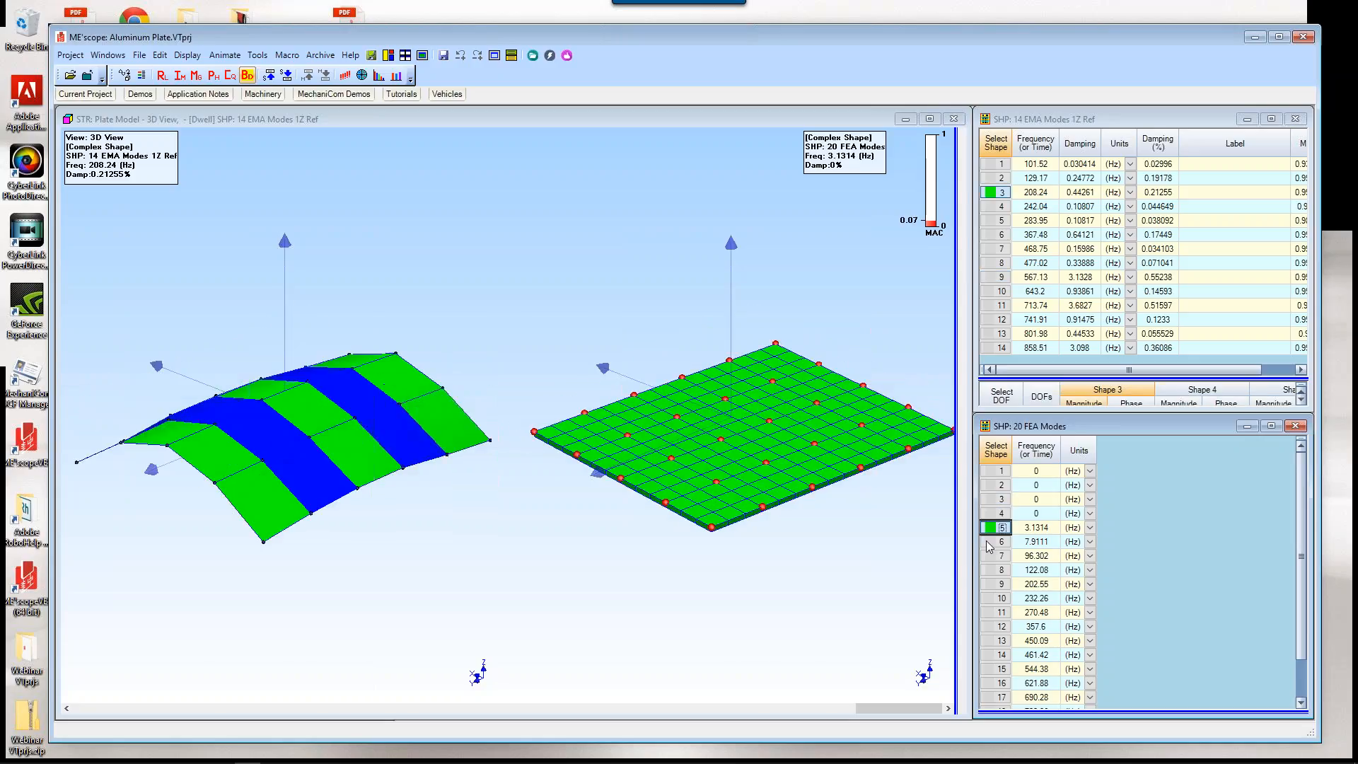
pyautogui.click(990, 543)
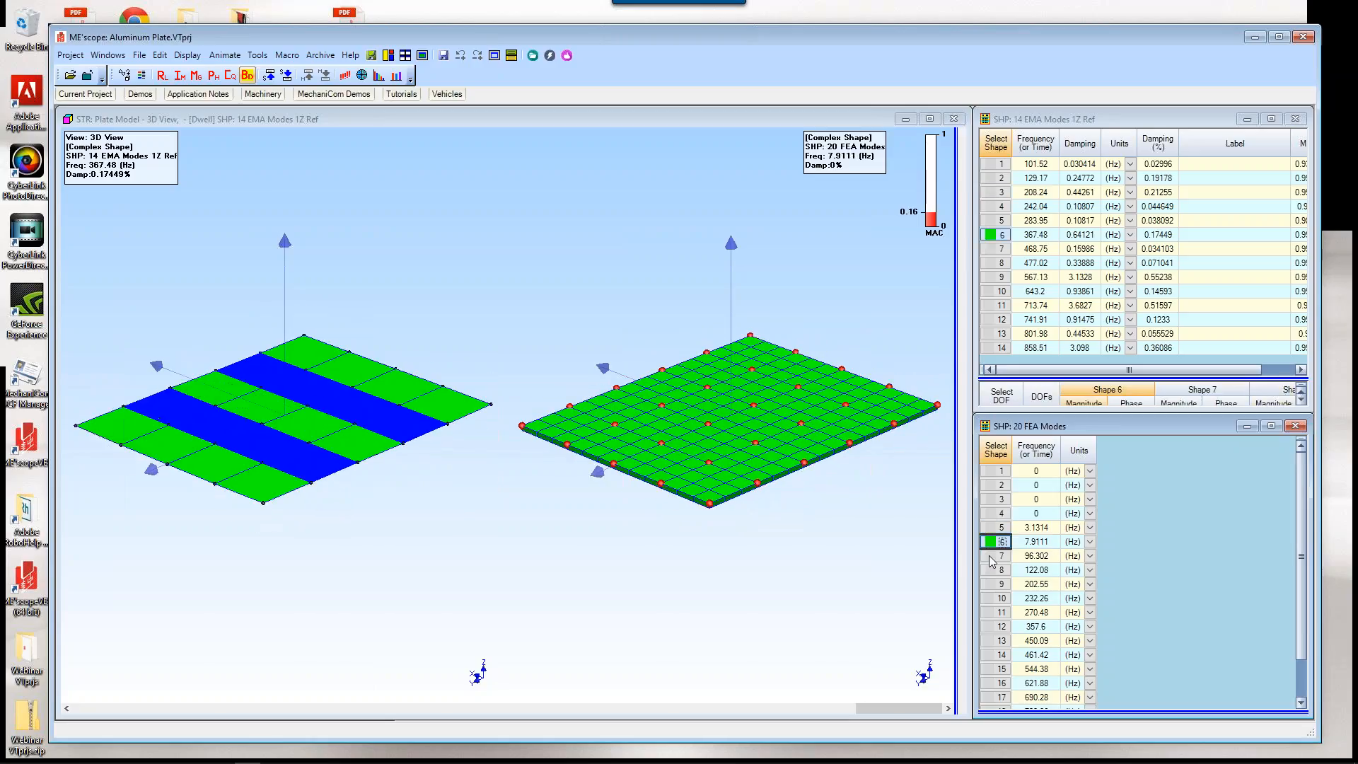
pyautogui.click(991, 559)
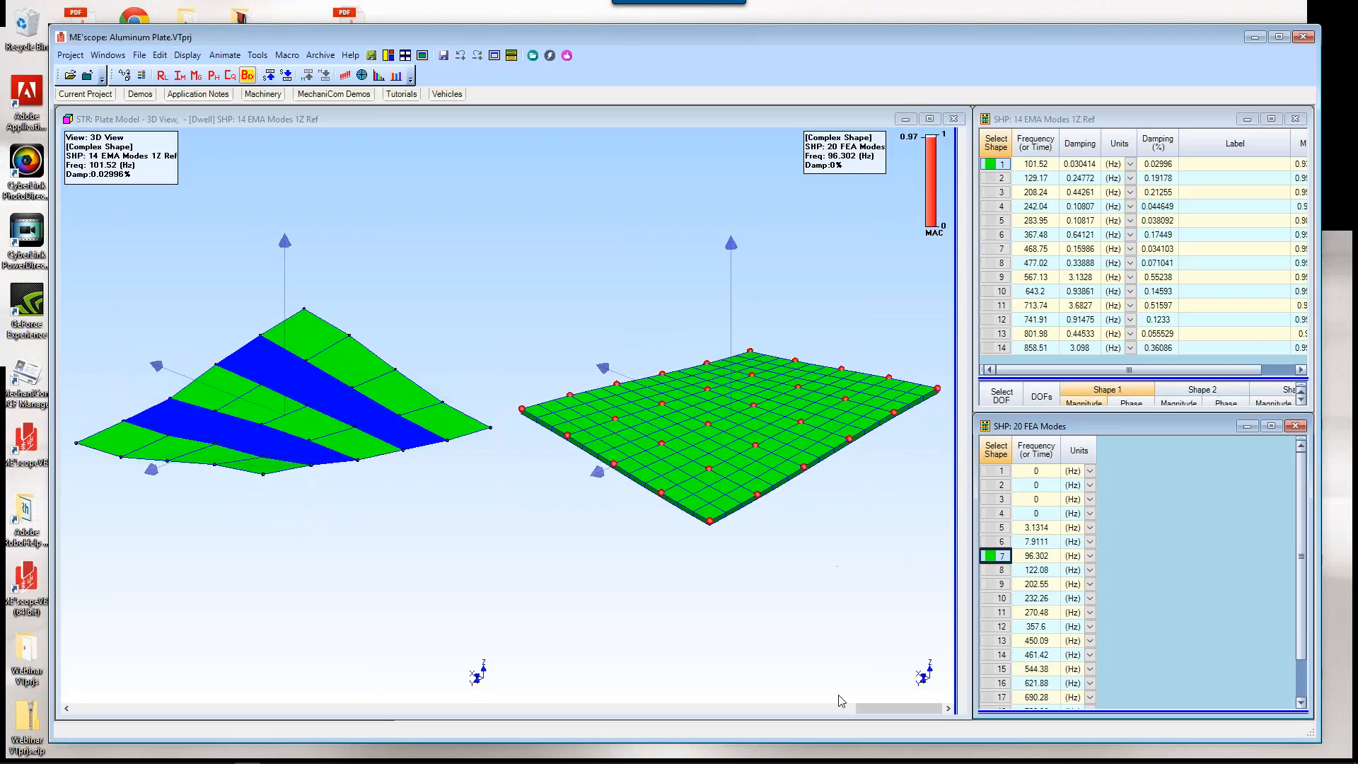
# Step: Overlay the EMA and FEA plate models in the 3D view and animate their compared shapes in phase
pyautogui.click(405, 709)
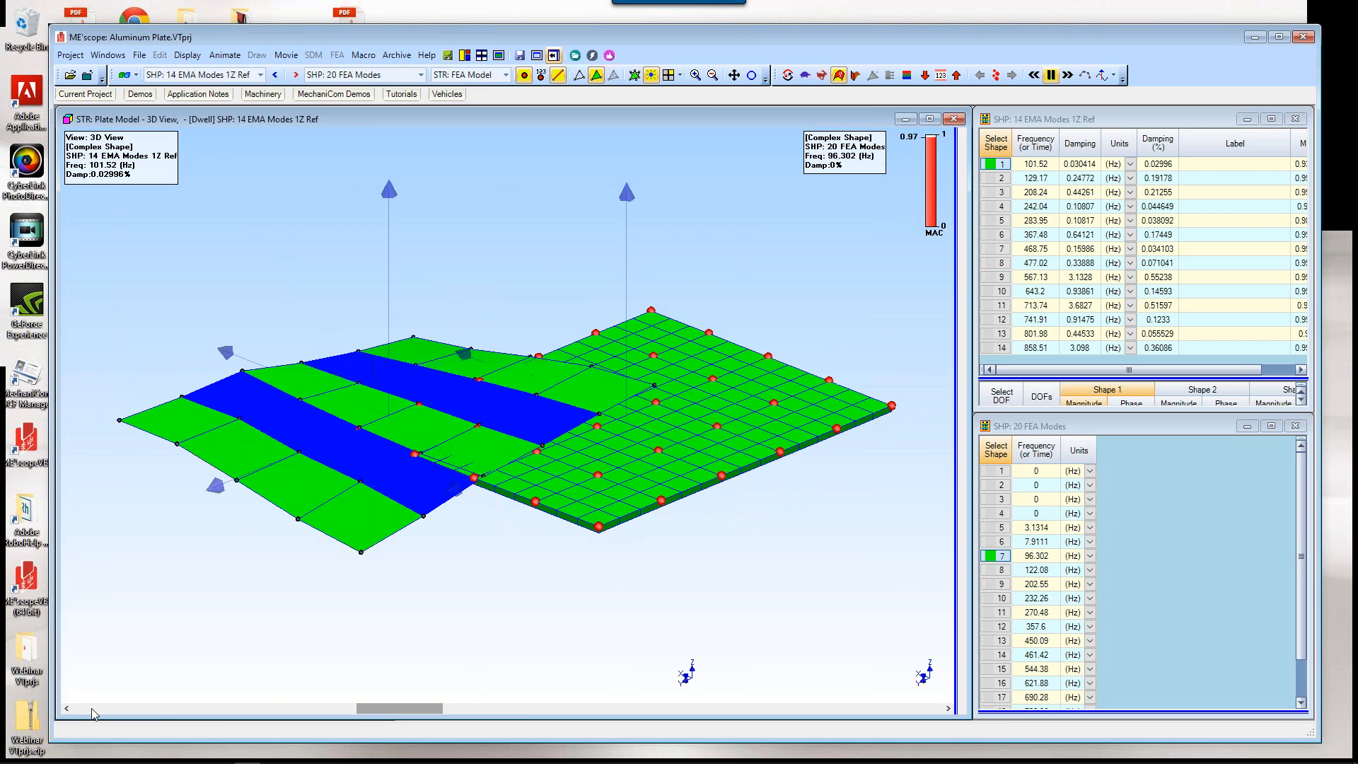
pyautogui.moveTo(376, 707); pyautogui.dragTo(92, 708)
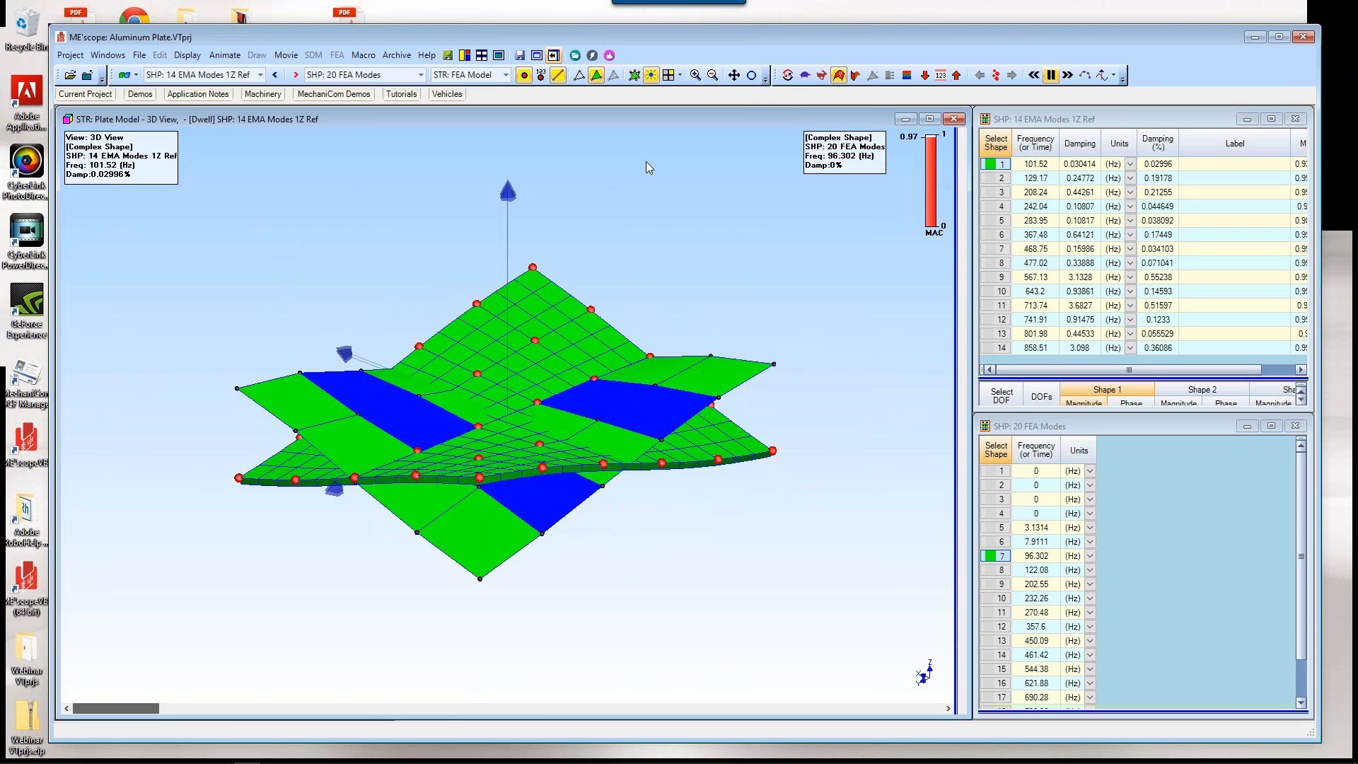
pyautogui.click(787, 75)
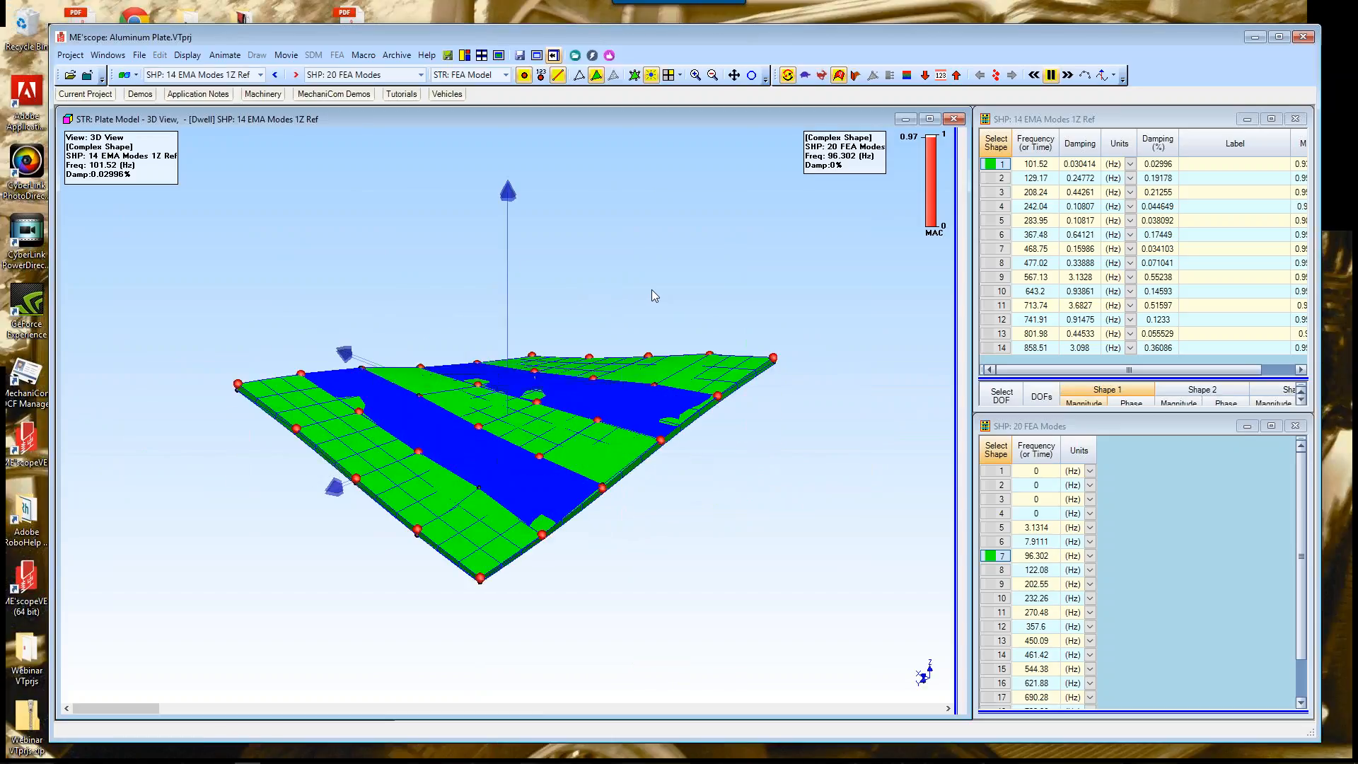
# Step: Normalize the compared EMA and FEA shapes, and separate the two plate models side by side again
pyautogui.rightClick(682, 244)
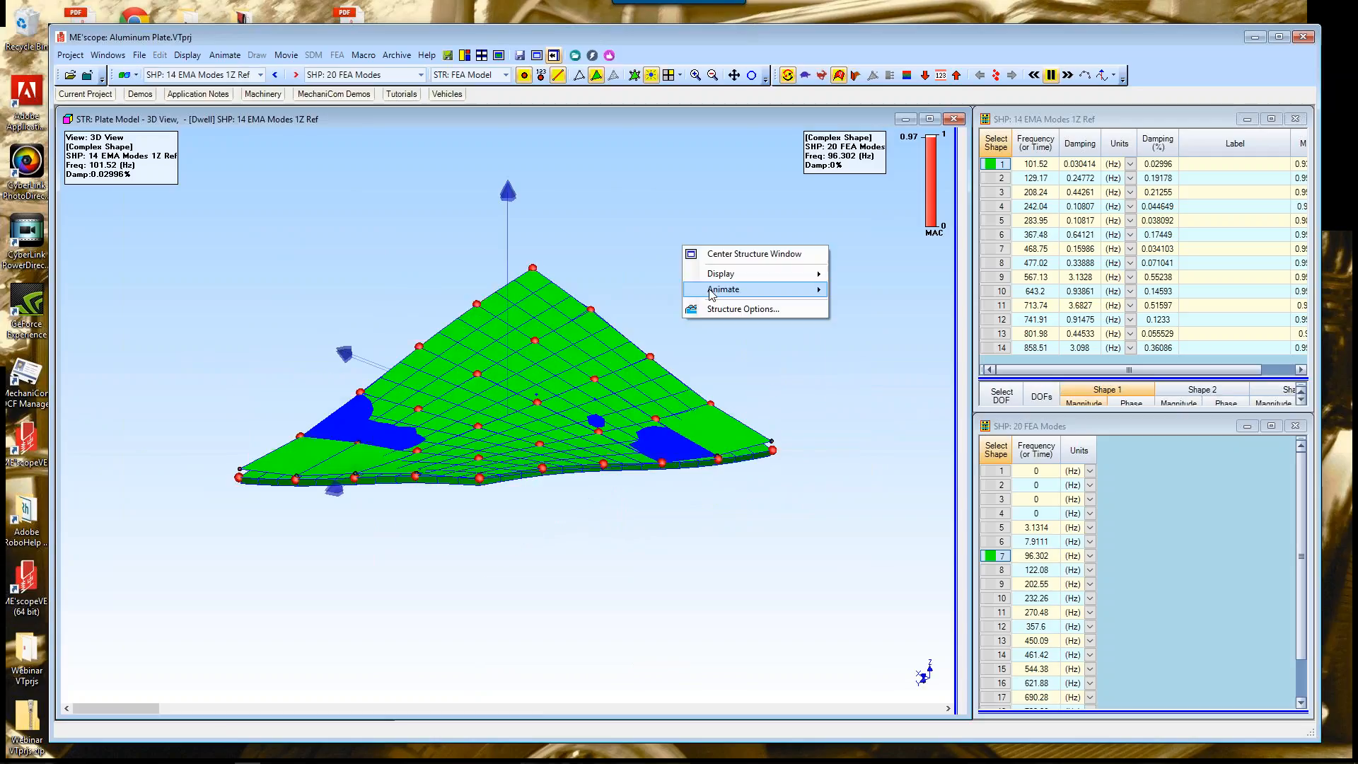
pyautogui.moveTo(712, 292)
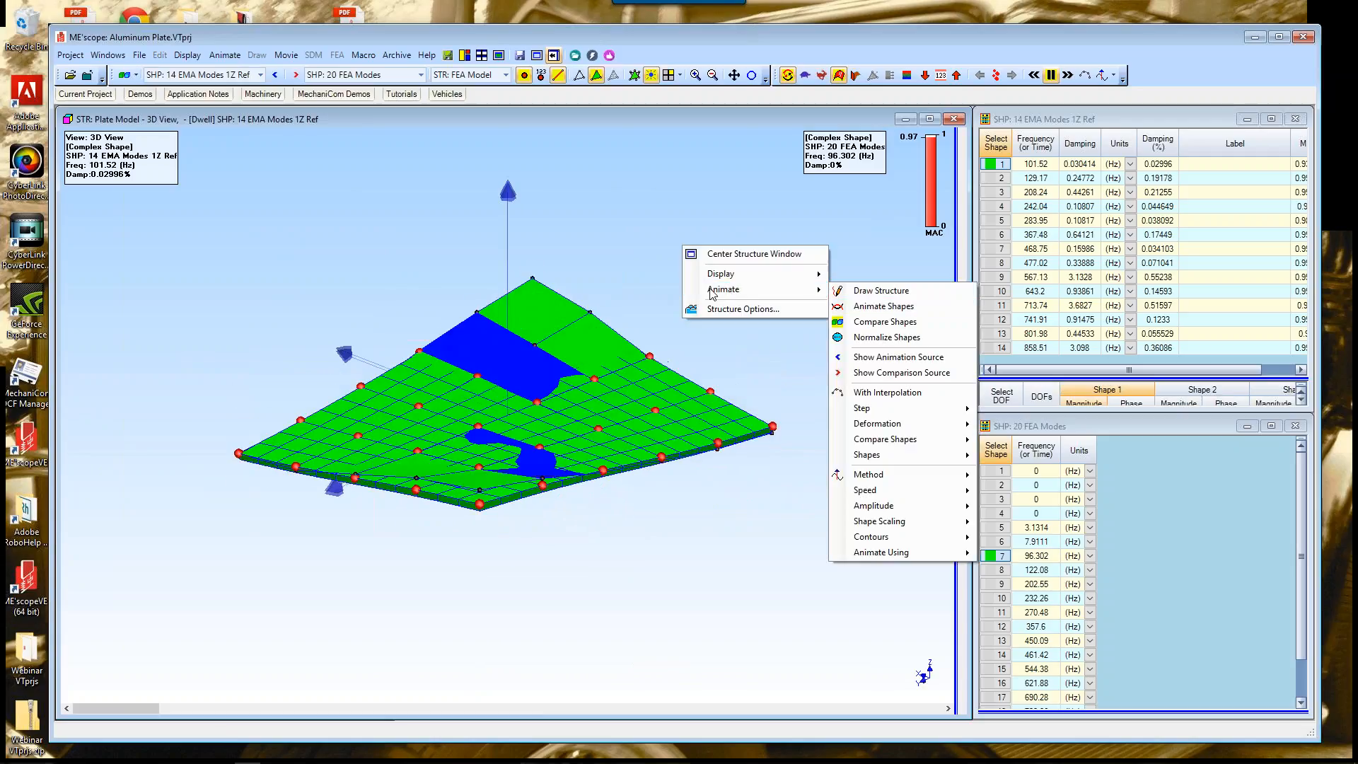
pyautogui.click(885, 338)
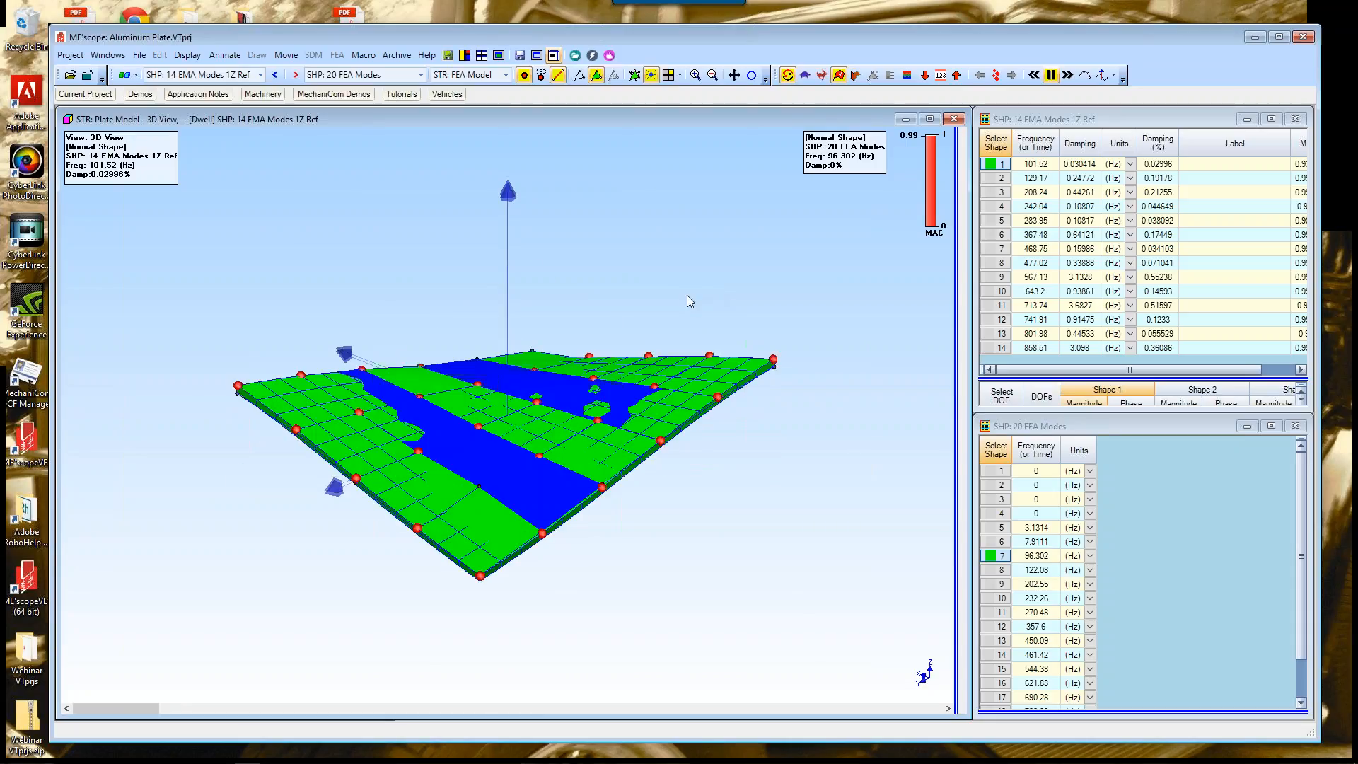
pyautogui.moveTo(130, 707); pyautogui.dragTo(736, 706)
pyautogui.moveTo(867, 671); pyautogui.dragTo(835, 664)
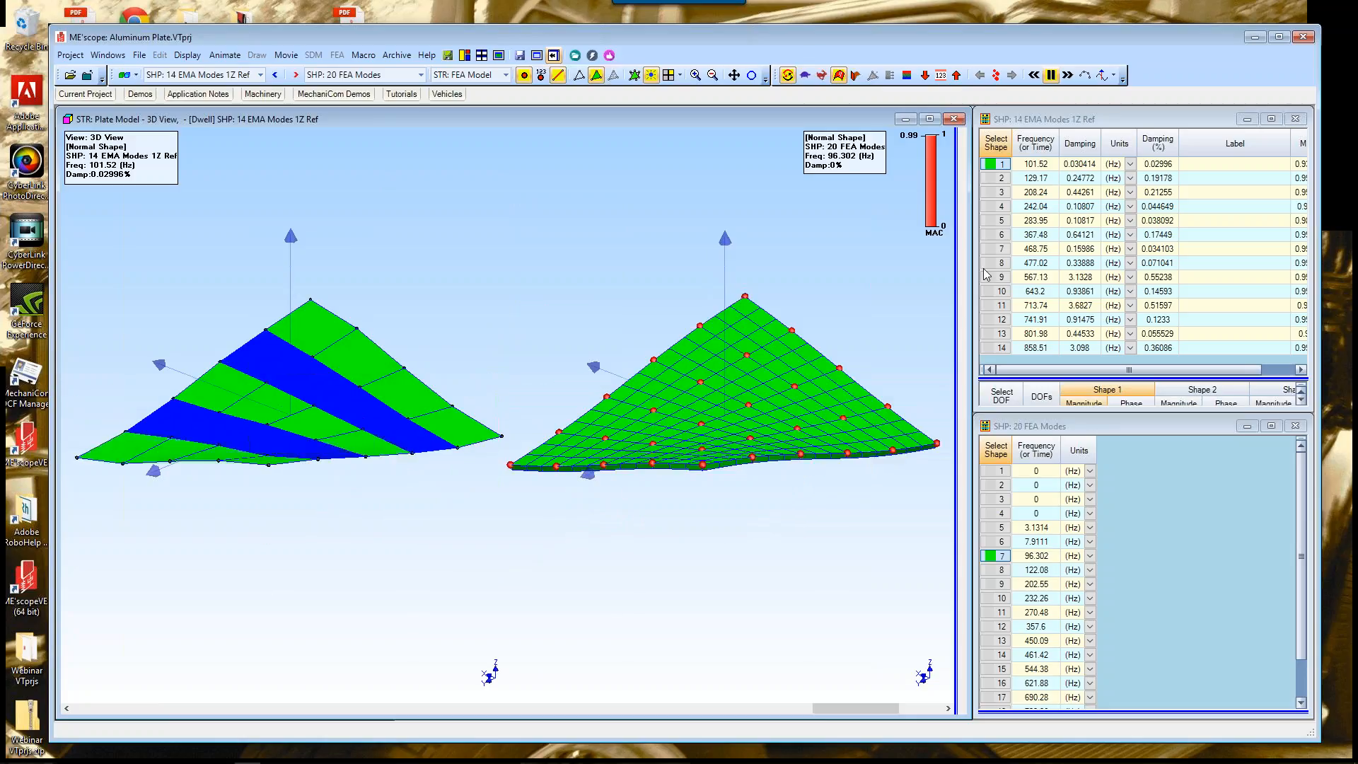
# Step: Enlarge the text of the SHP: 14 EMA Modes 1Z Ref and SHP: 20 FEA Modes tables
pyautogui.click(1091, 157)
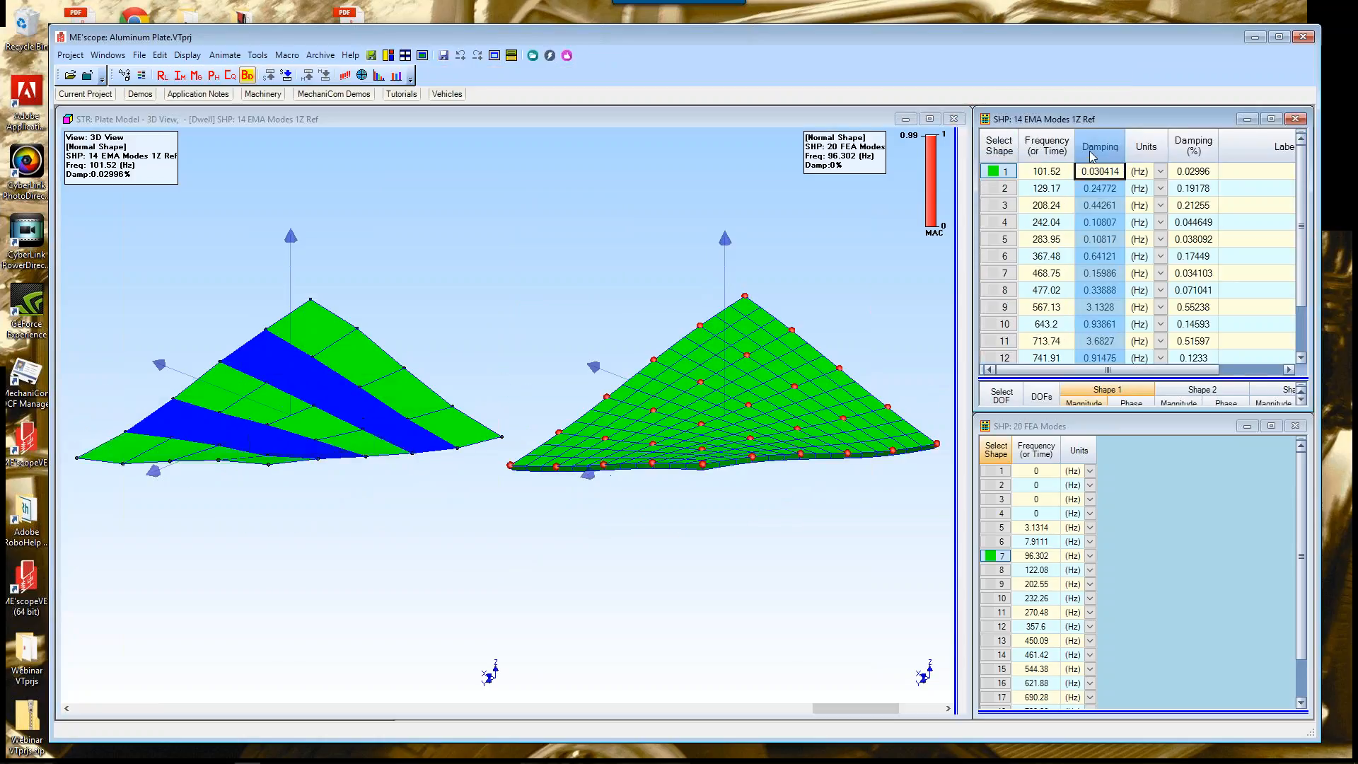
pyautogui.keyDown('ctrl'); pyautogui.scroll(2, 1091, 157); pyautogui.keyUp('ctrl')
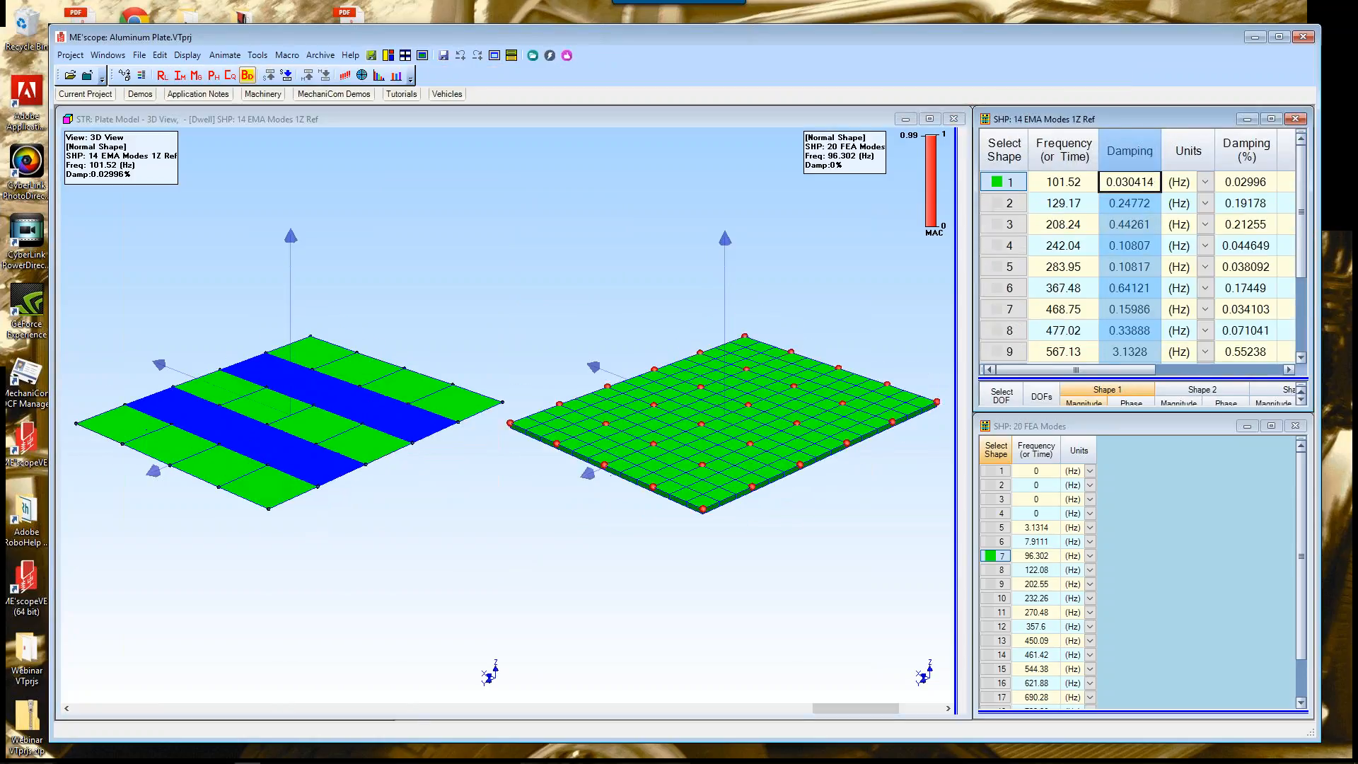
pyautogui.click(1116, 534)
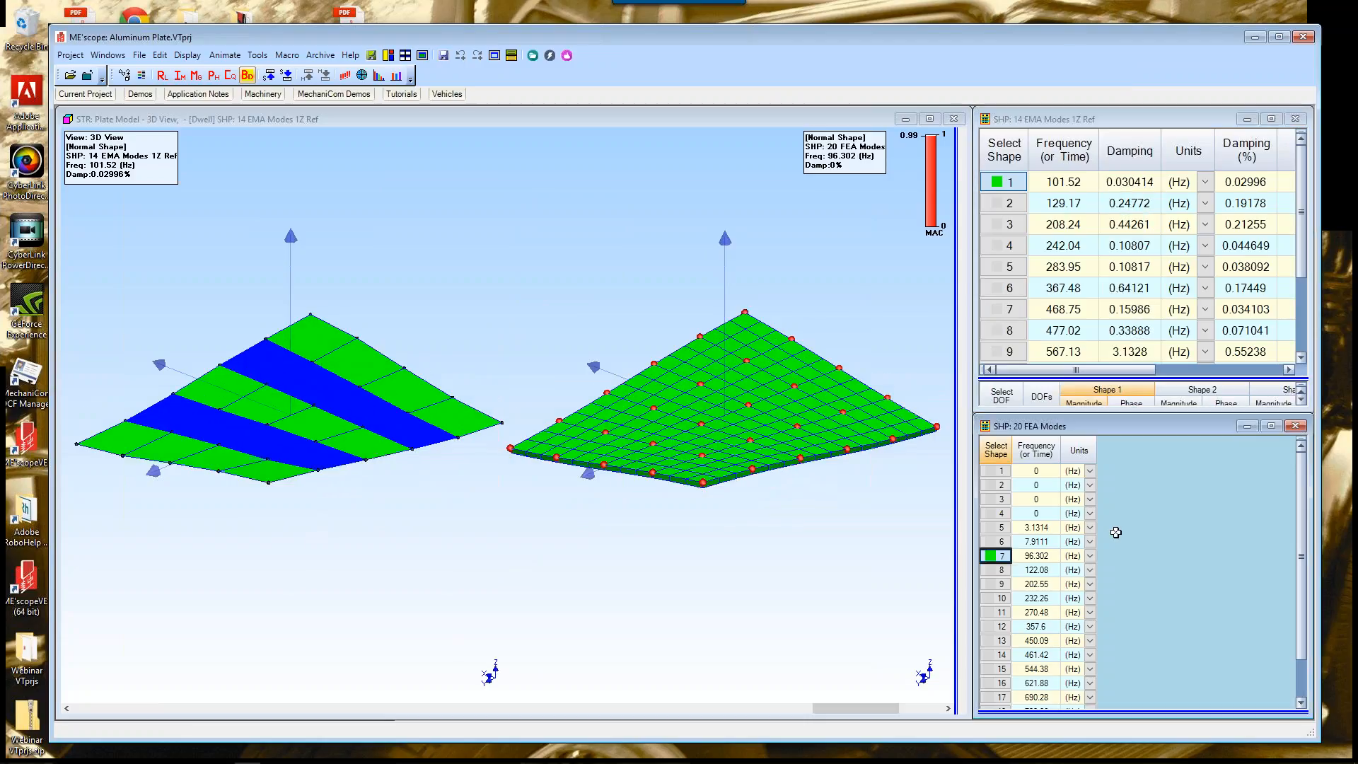
pyautogui.keyDown('ctrl'); pyautogui.scroll(3, 1116, 529); pyautogui.keyUp('ctrl')
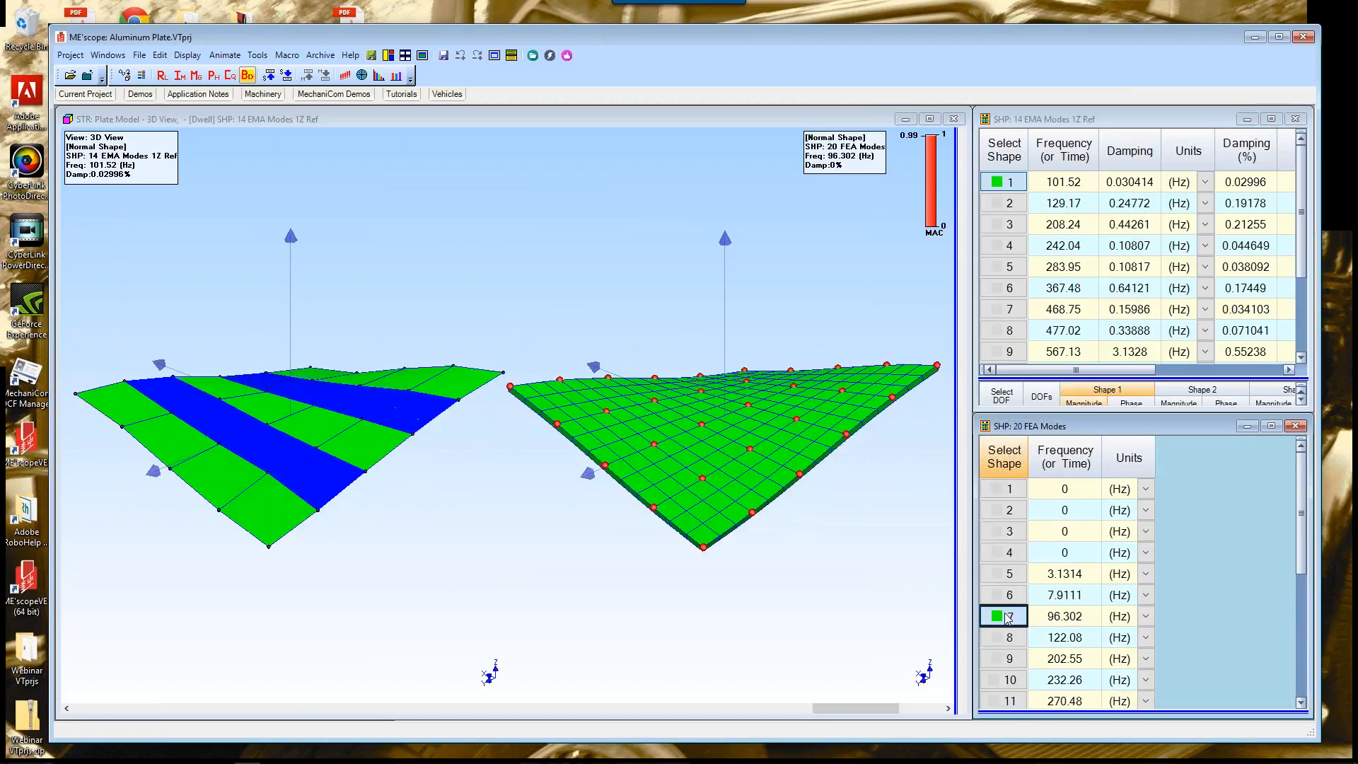
# Step: Step through EMA shapes 2, 3 and 4 and compare each normalized shape with its matching FEA shape and MAC value
pyautogui.click(999, 205)
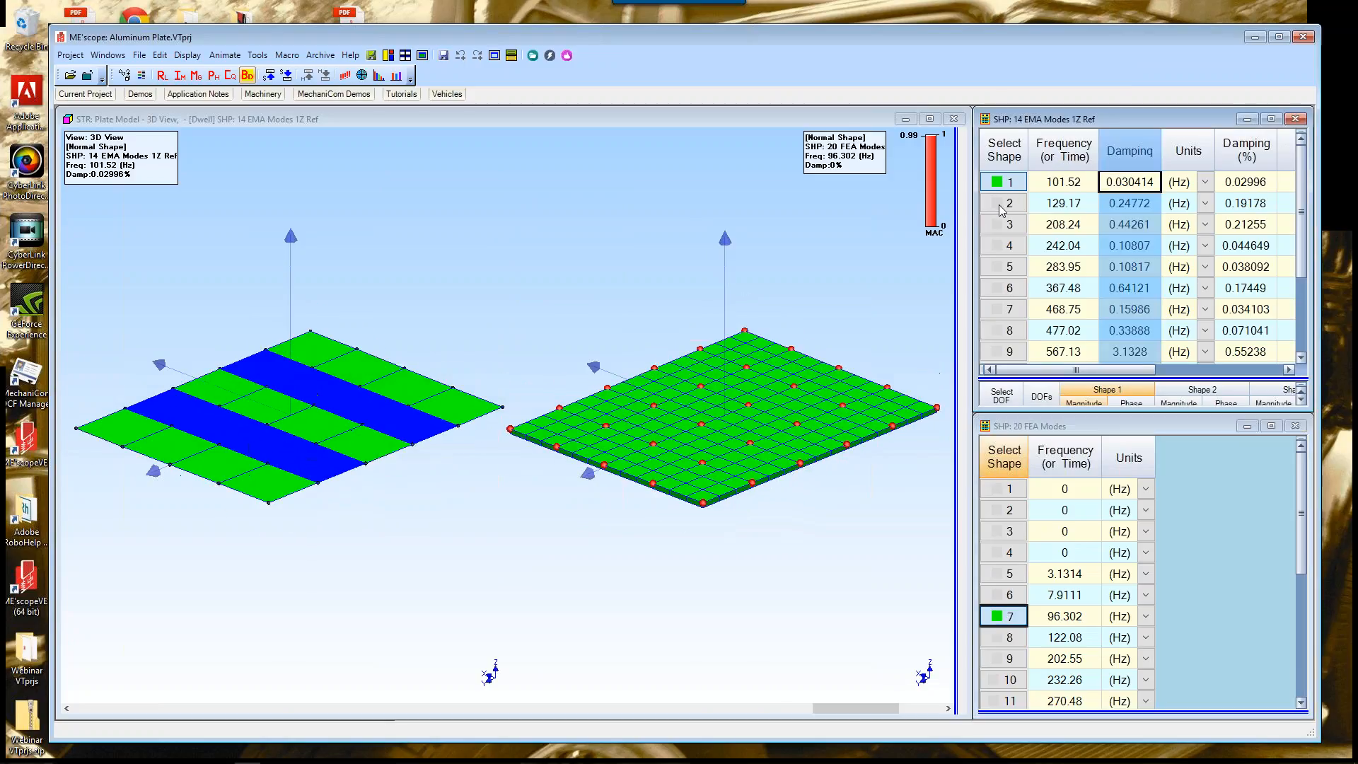
pyautogui.click(1001, 207)
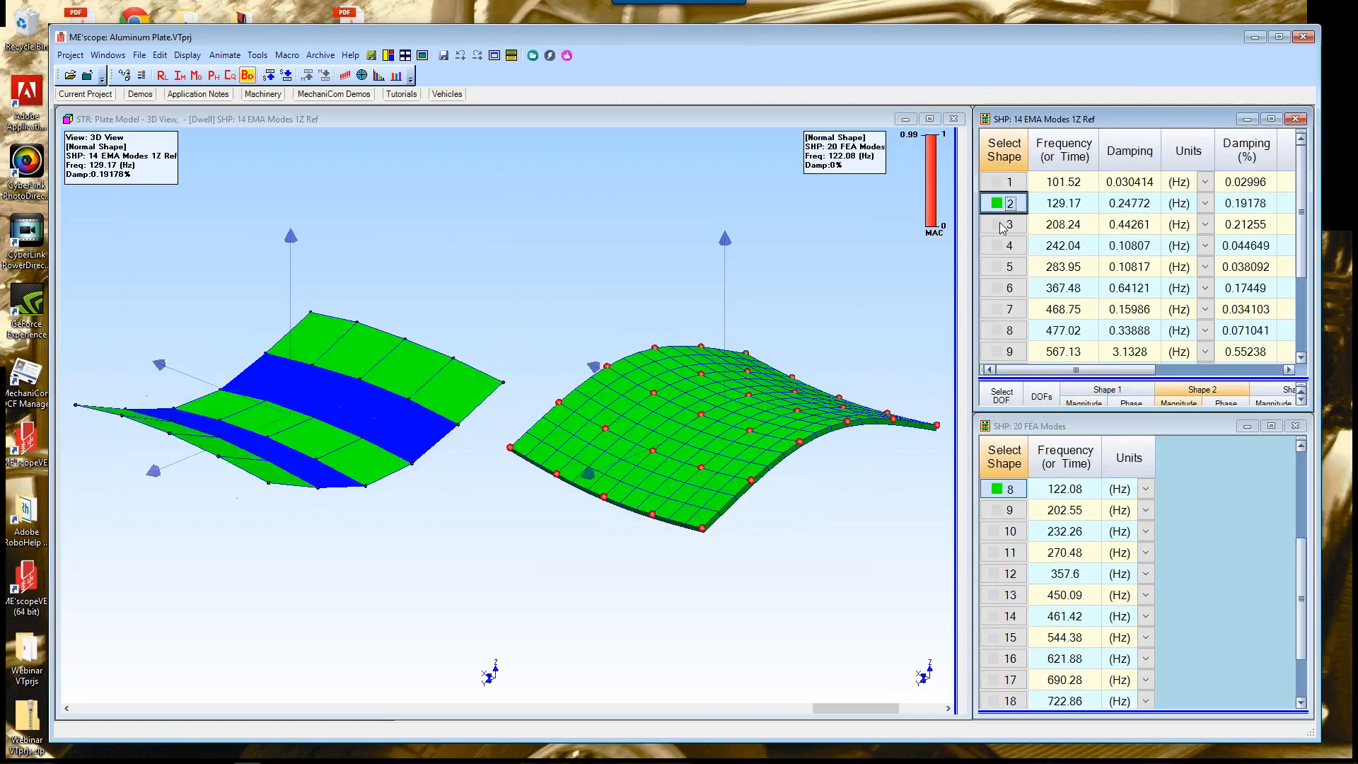
pyautogui.keyDown('ctrl'); pyautogui.click(1001, 225); pyautogui.keyUp('ctrl')
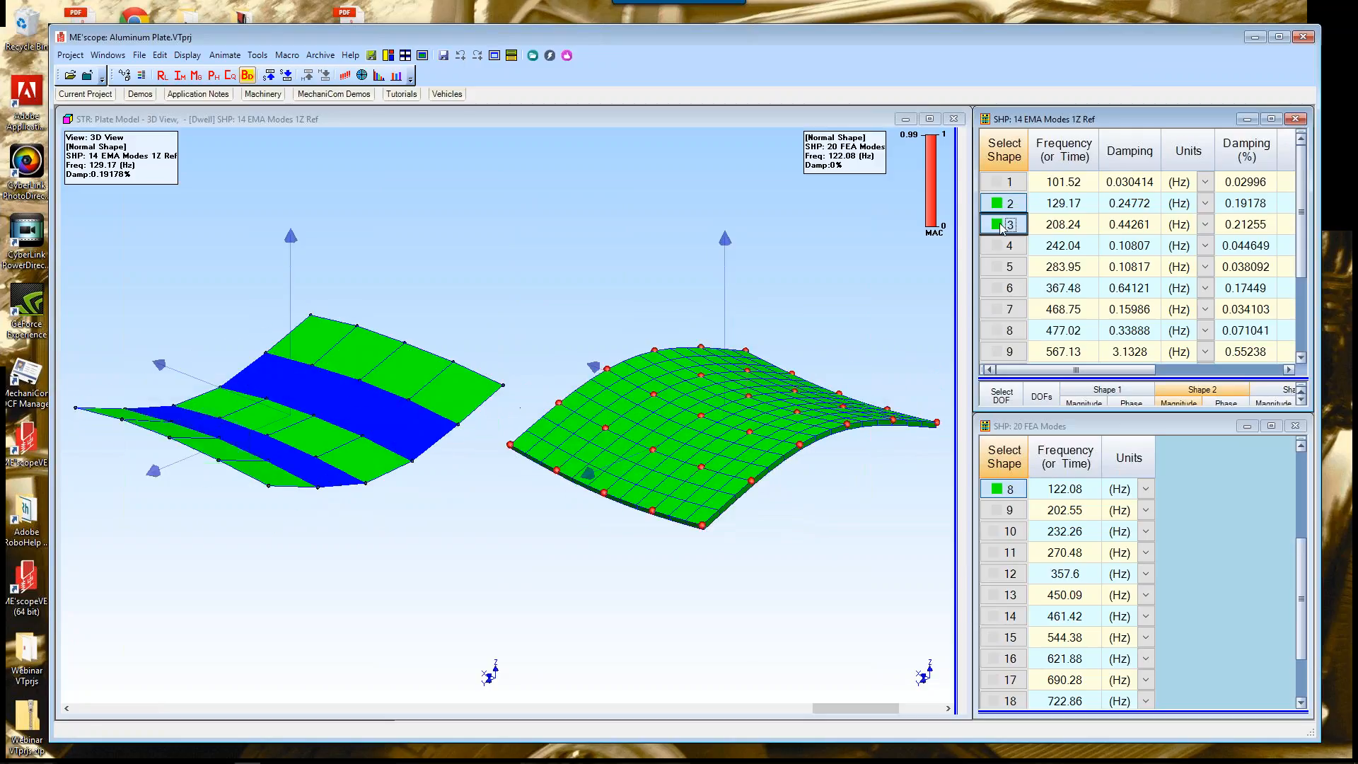
pyautogui.click(1001, 225)
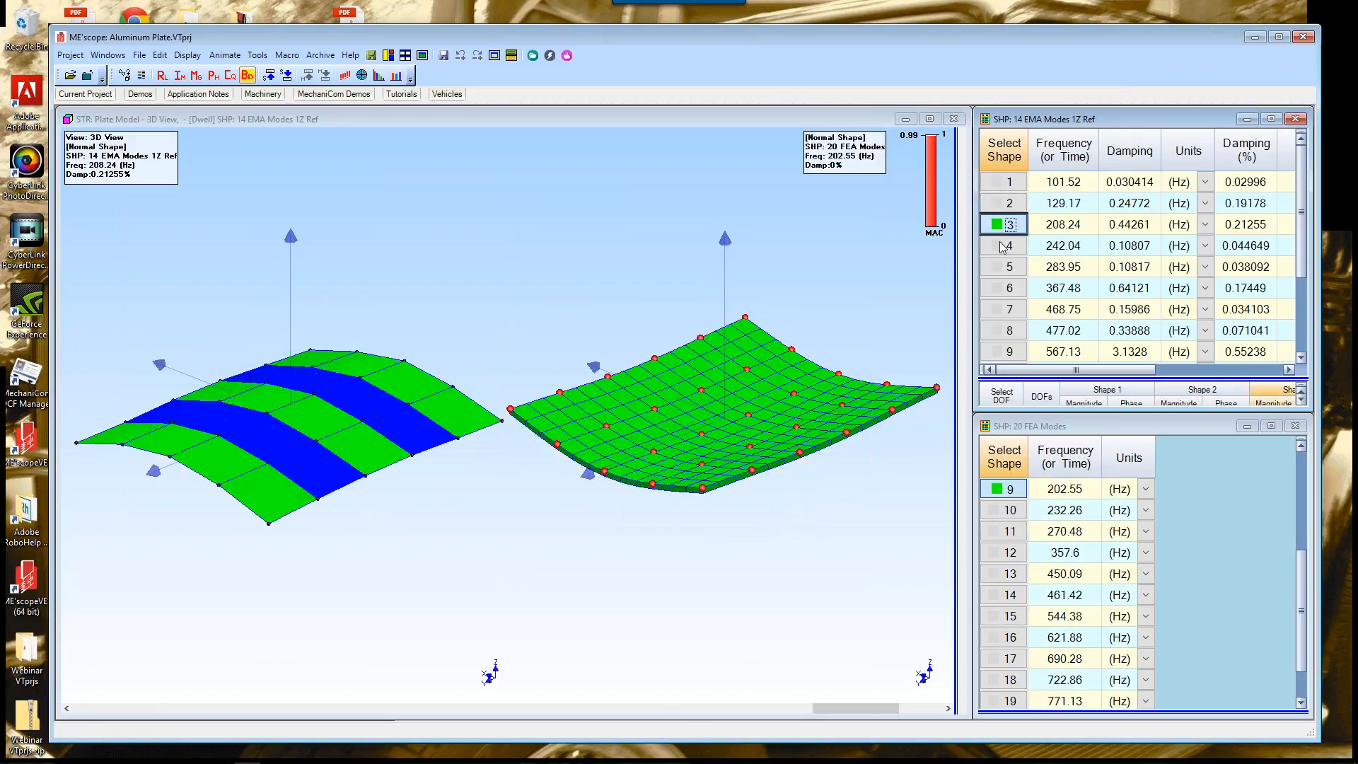
pyautogui.click(1003, 246)
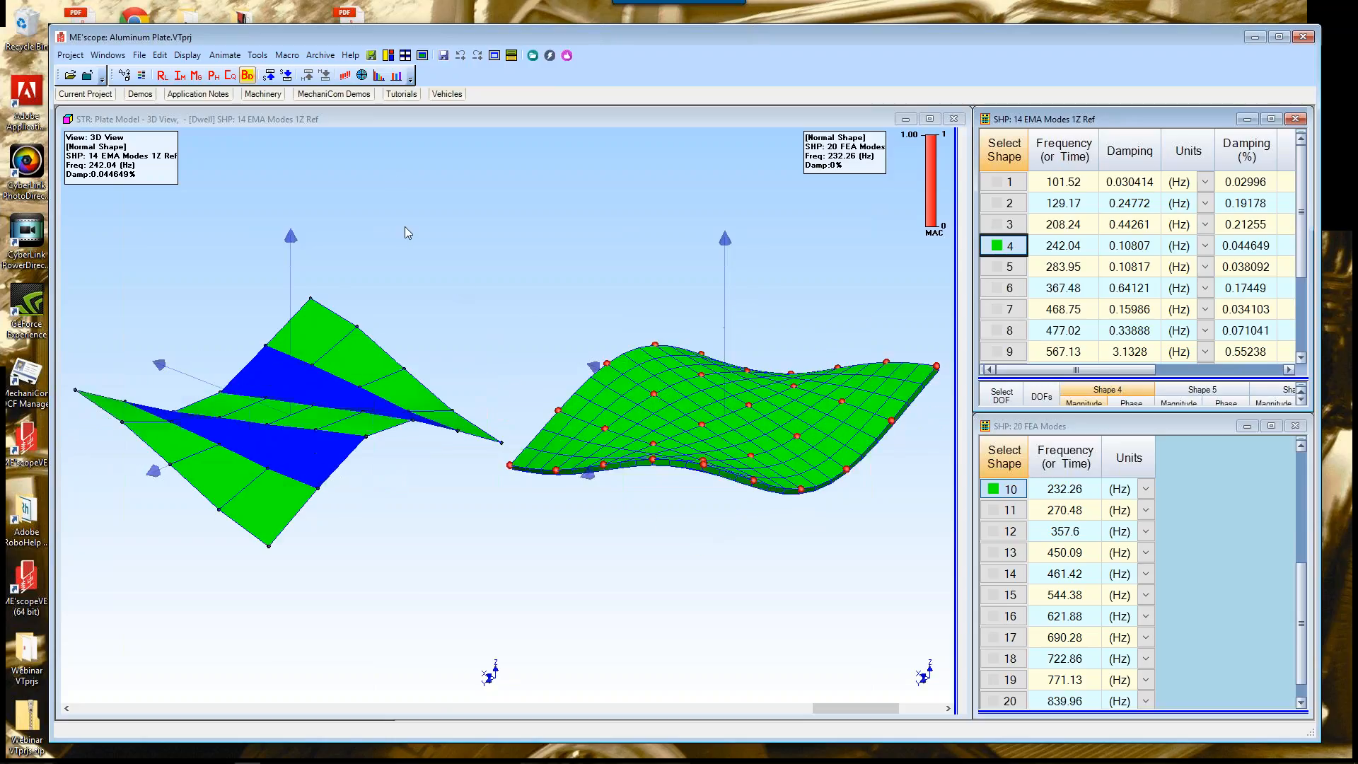
# Step: Switch the plate model from shape comparison to Draw Structure and center the FEA Model structure window
pyautogui.rightClick(391, 173)
pyautogui.moveTo(460, 216)
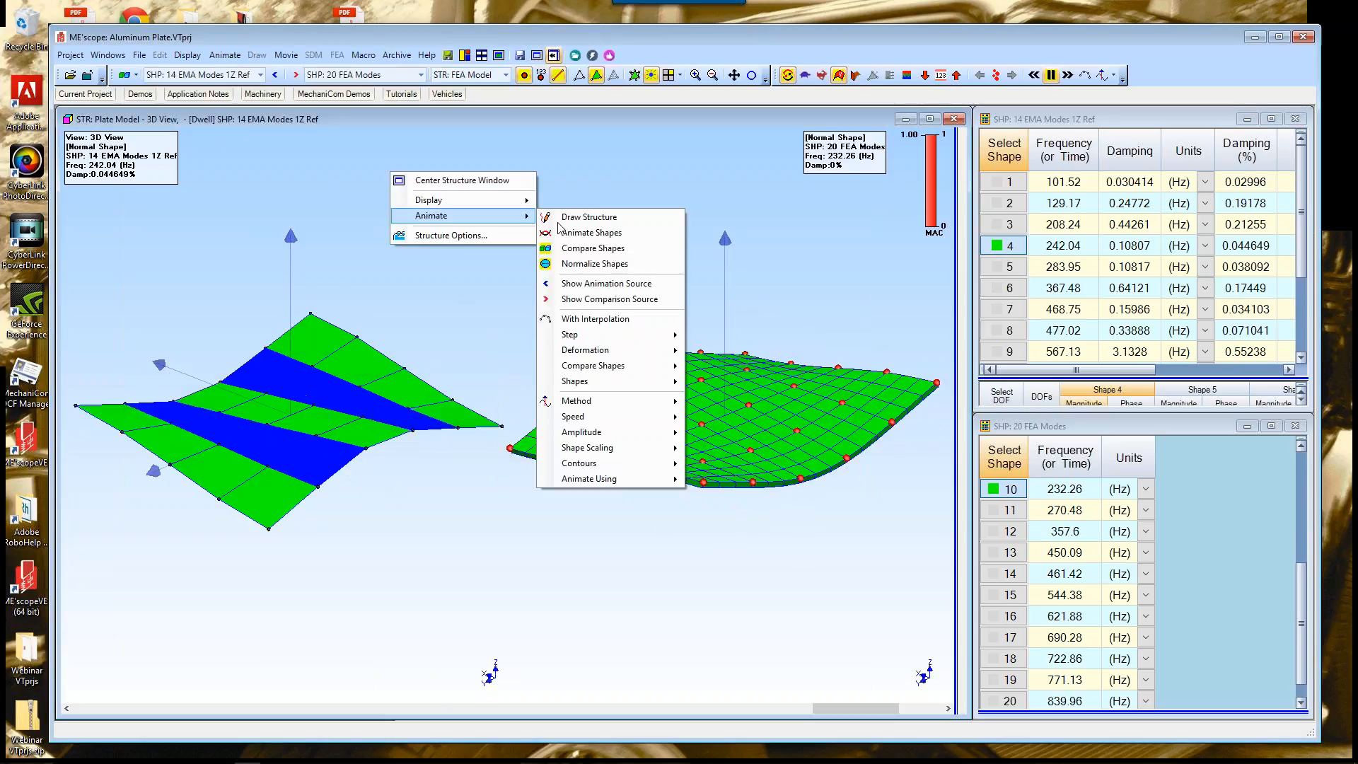
pyautogui.click(561, 218)
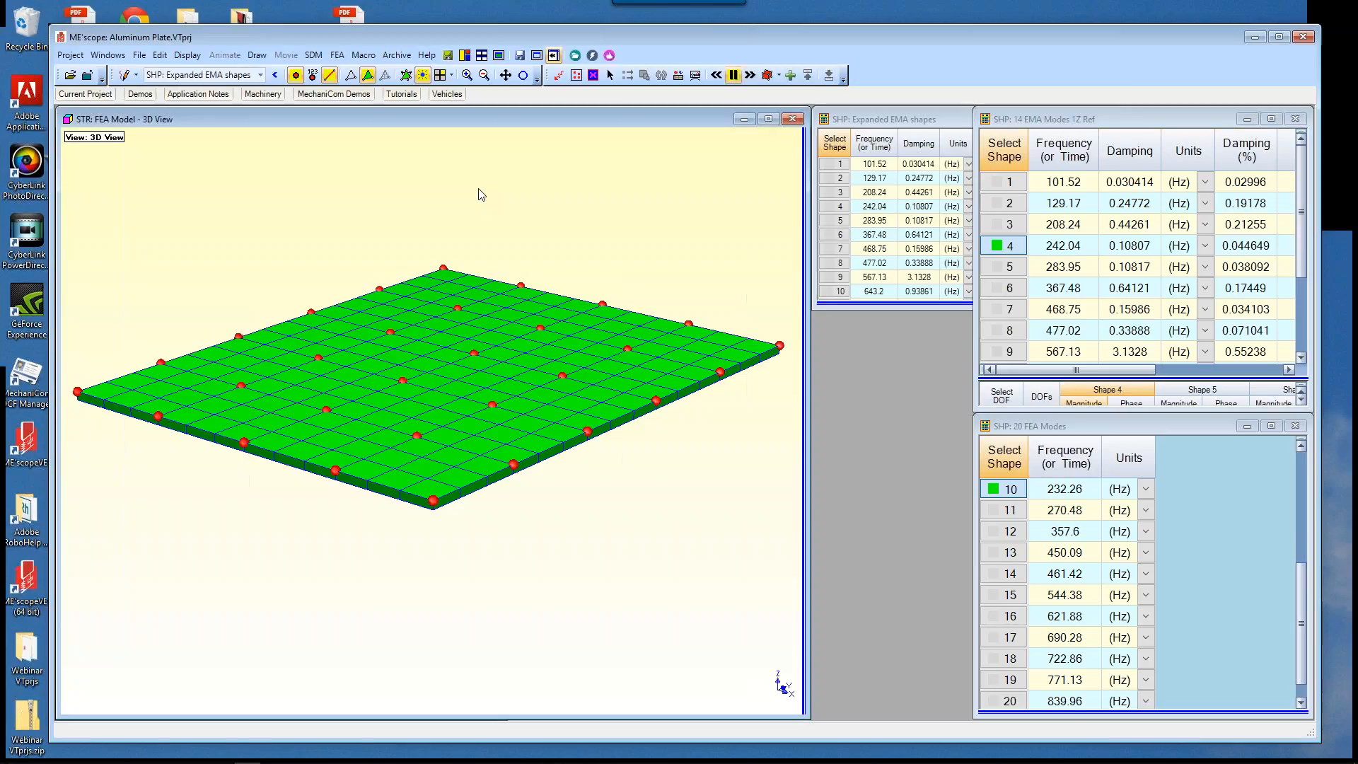
pyautogui.rightClick(480, 191)
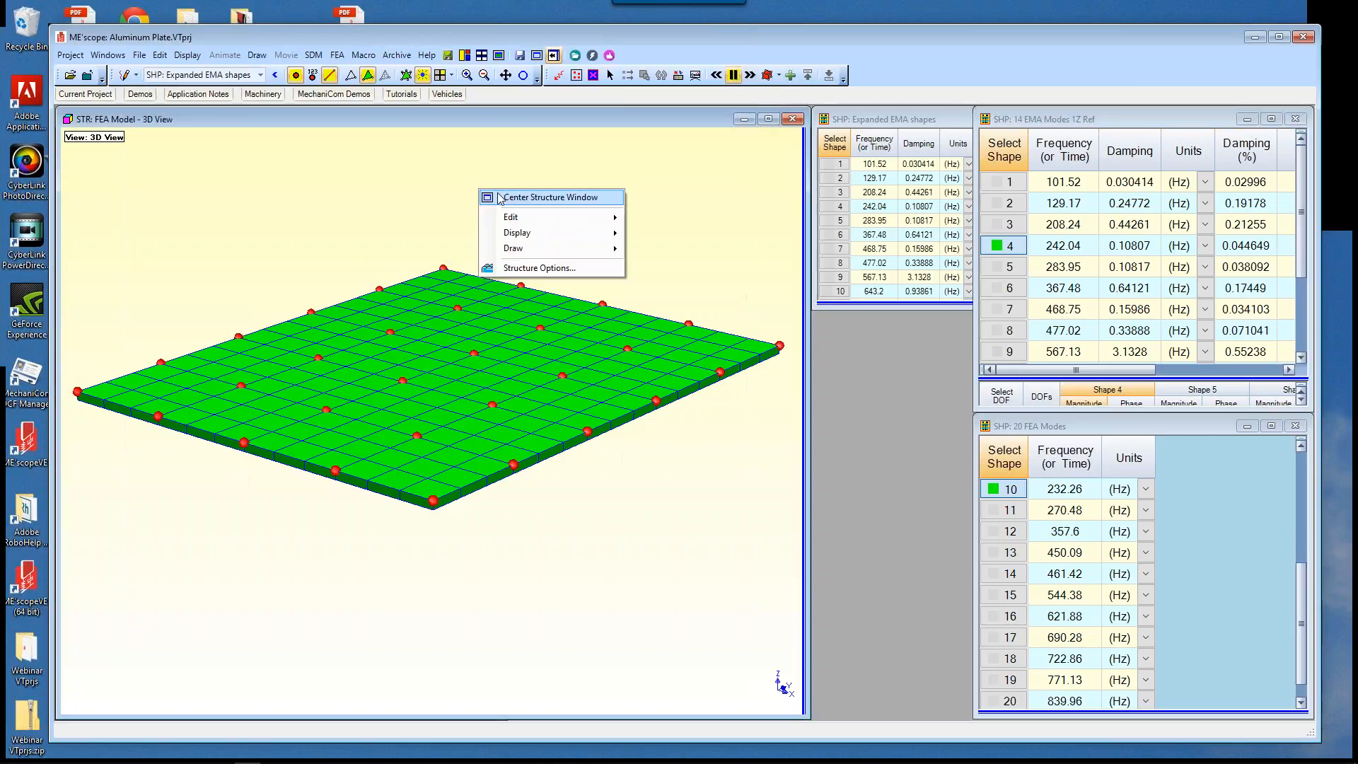
pyautogui.click(500, 197)
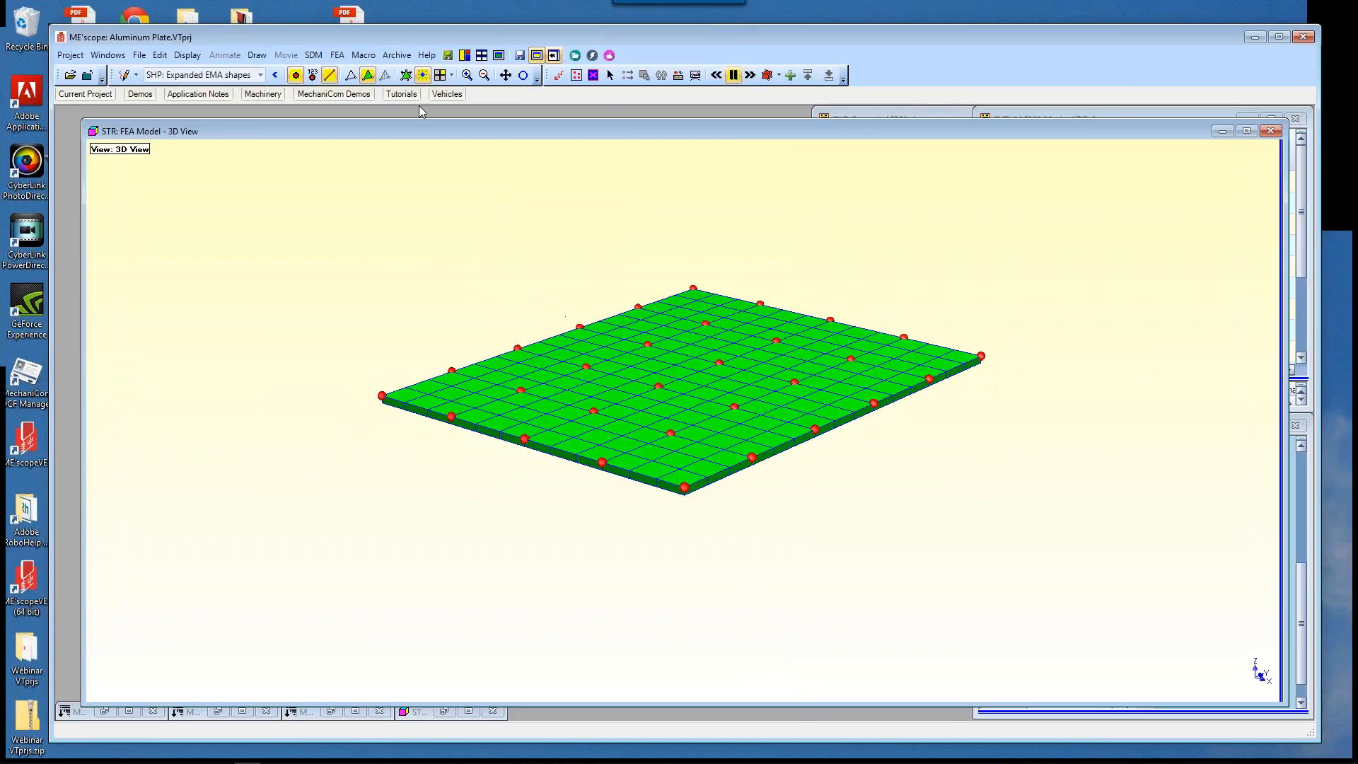
# Step: Start FEA Model Updating with SHP: 20 FEA Modes as FEA shapes and SHP: 14 EMA Modes 1Z Ref as EMA shapes, unselecting all shapes in both tables
pyautogui.click(342, 59)
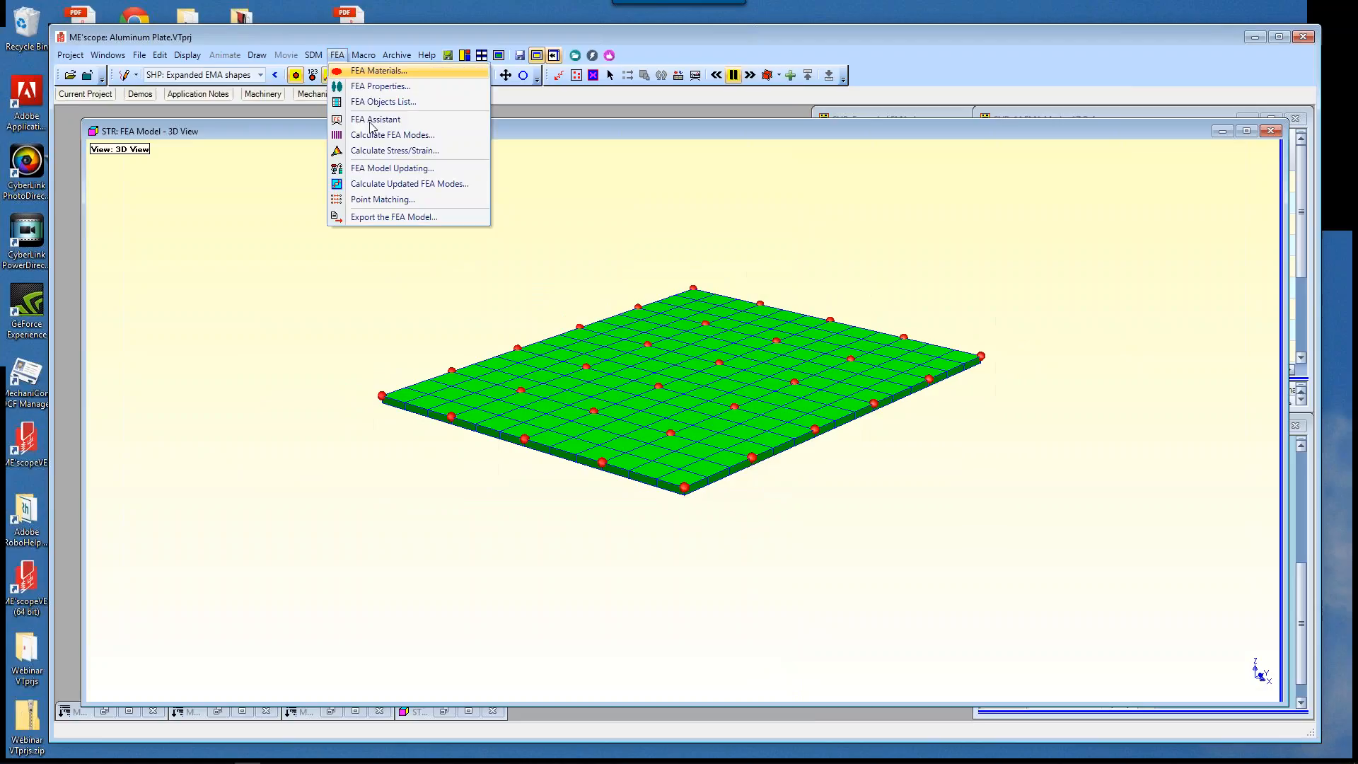
pyautogui.click(377, 171)
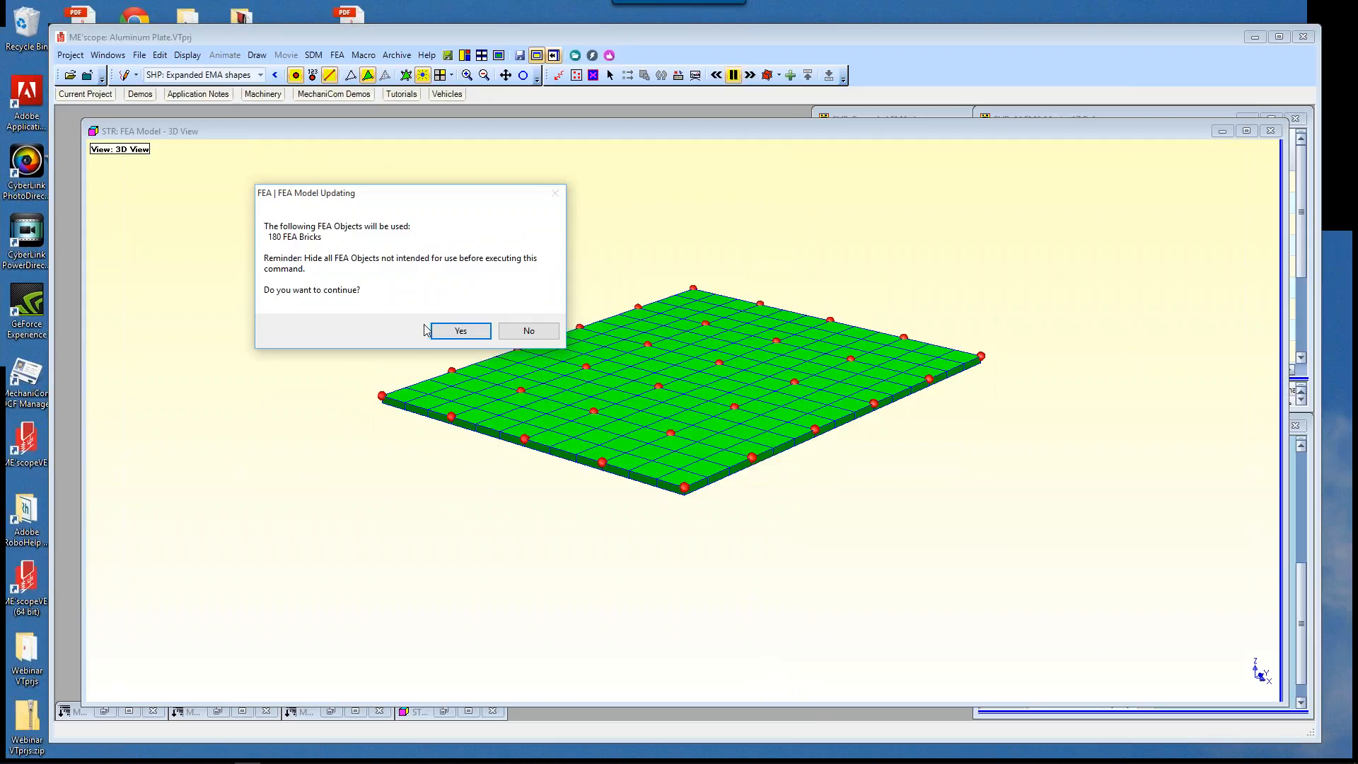
pyautogui.click(461, 332)
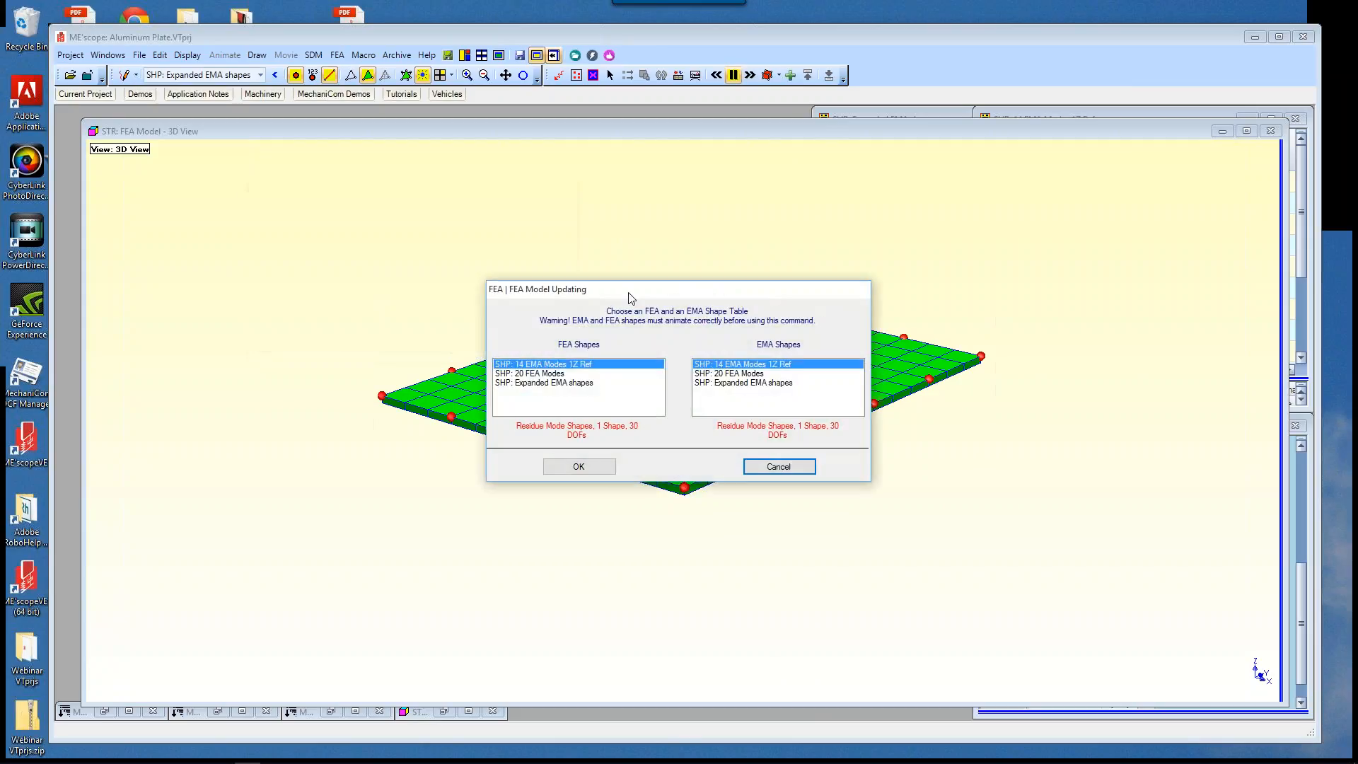
pyautogui.moveTo(631, 297); pyautogui.dragTo(356, 393)
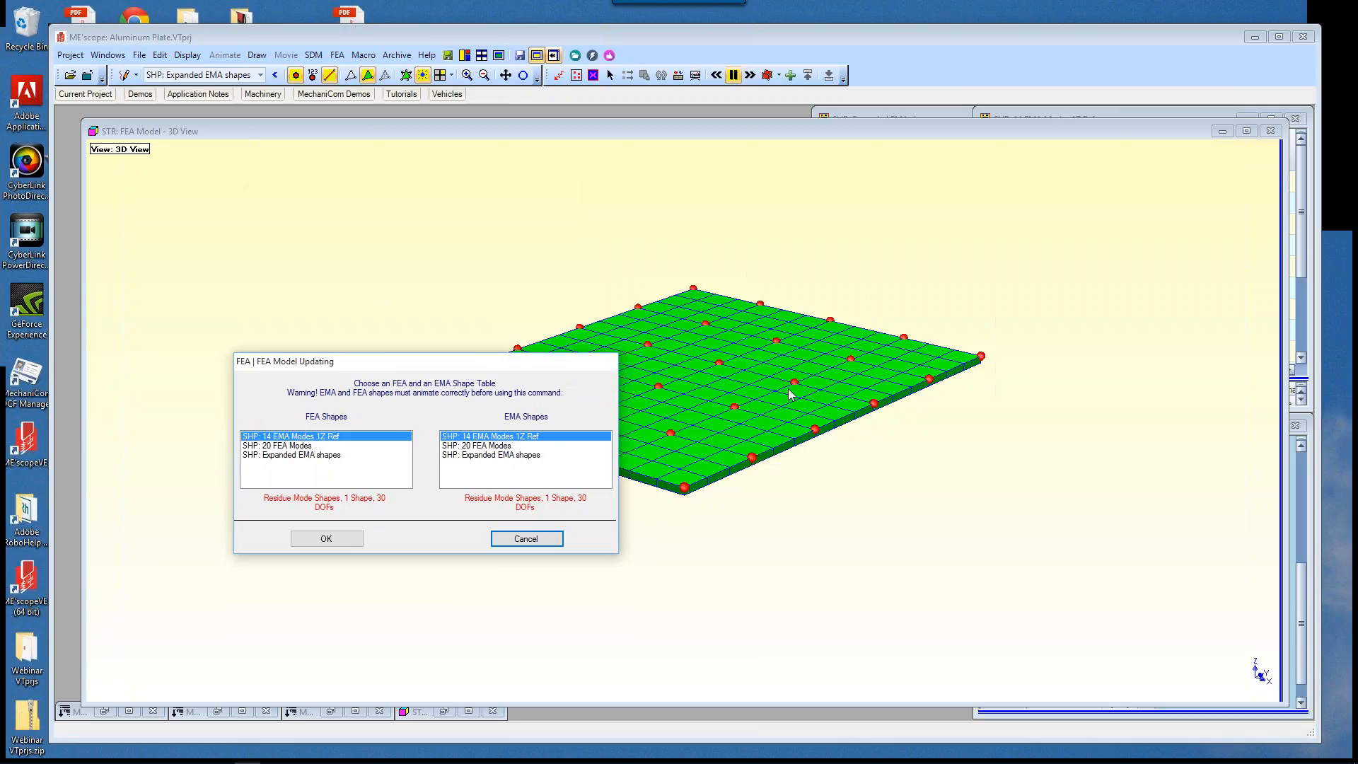
pyautogui.click(296, 448)
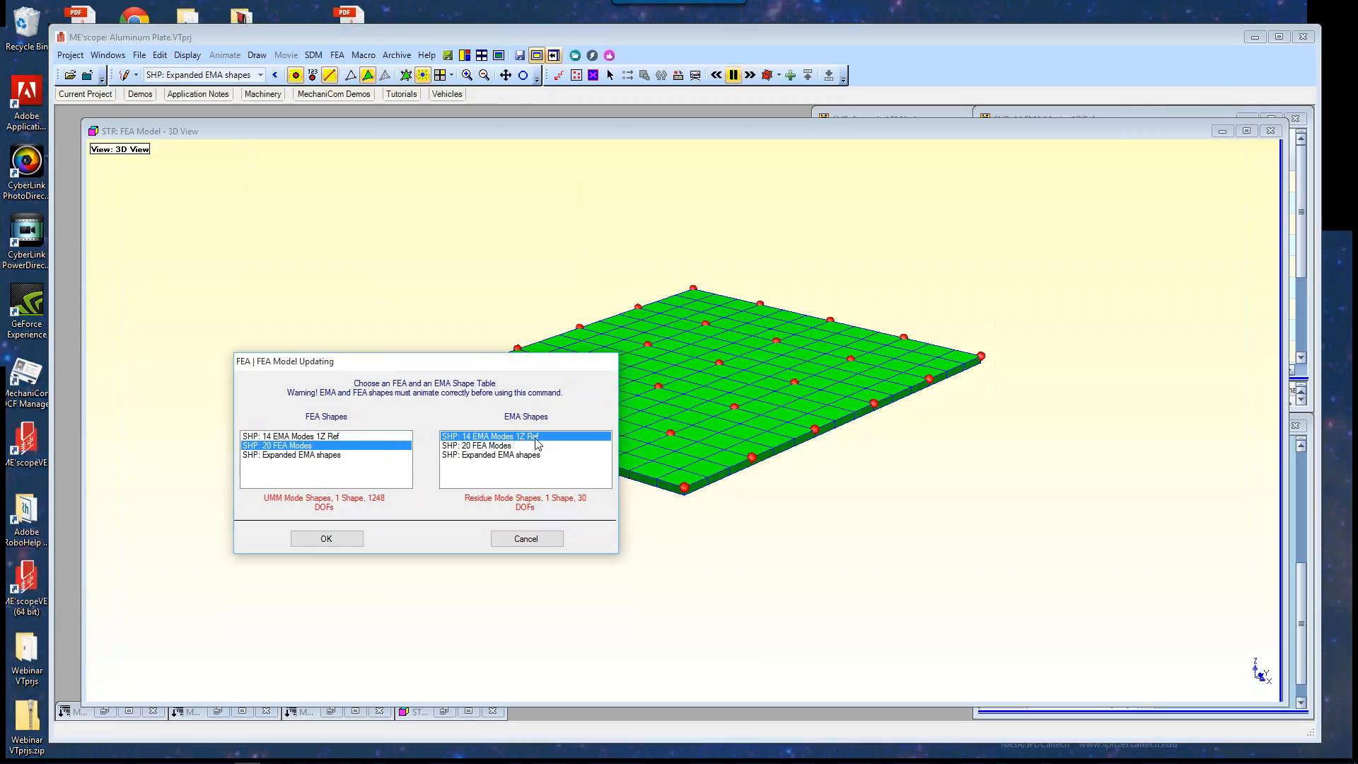
pyautogui.click(341, 544)
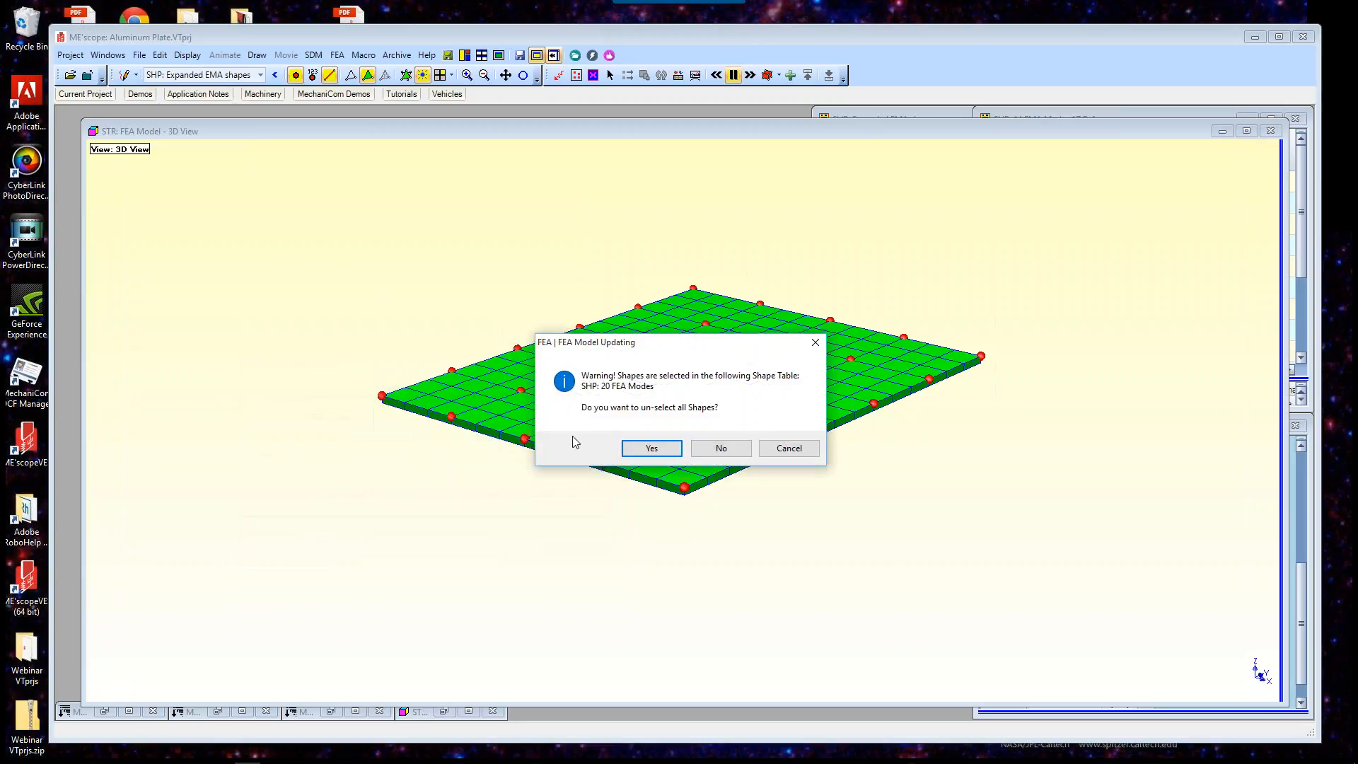
pyautogui.click(652, 449)
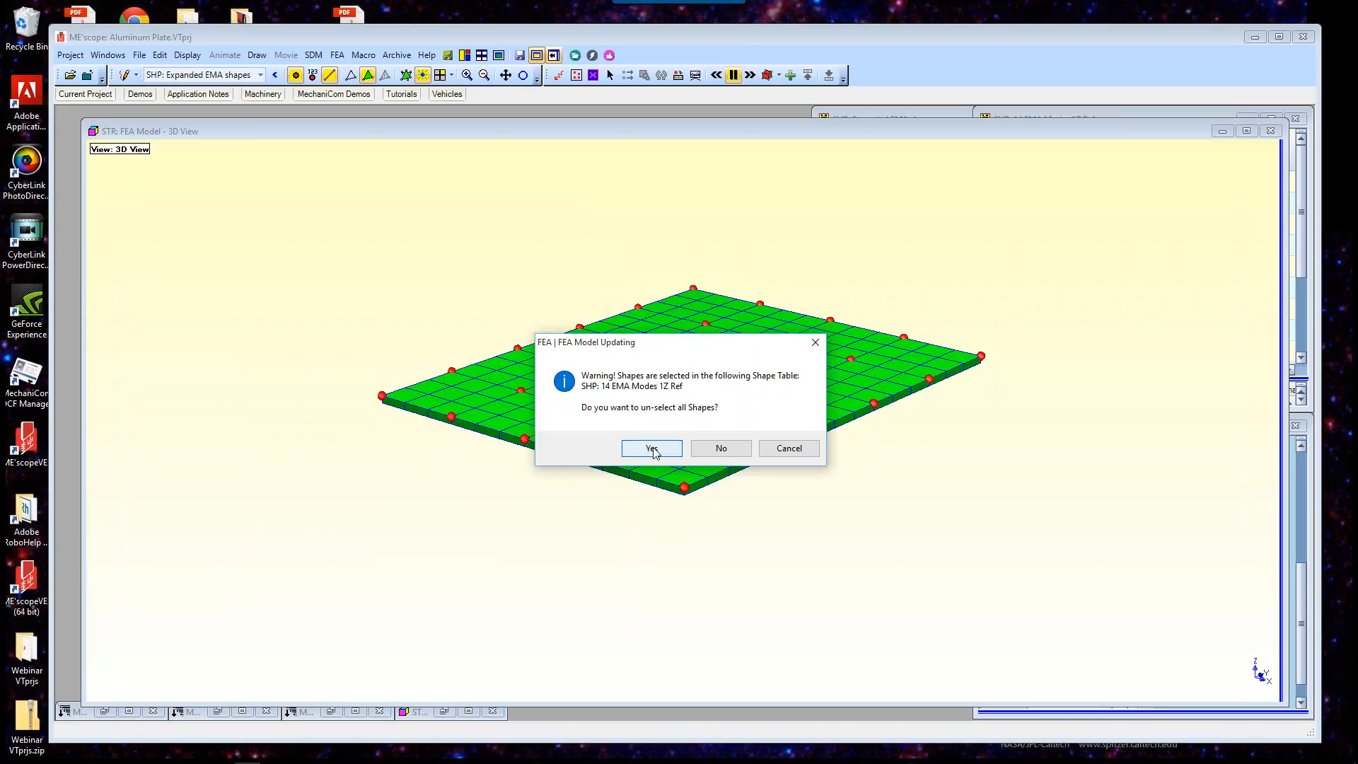
pyautogui.click(654, 453)
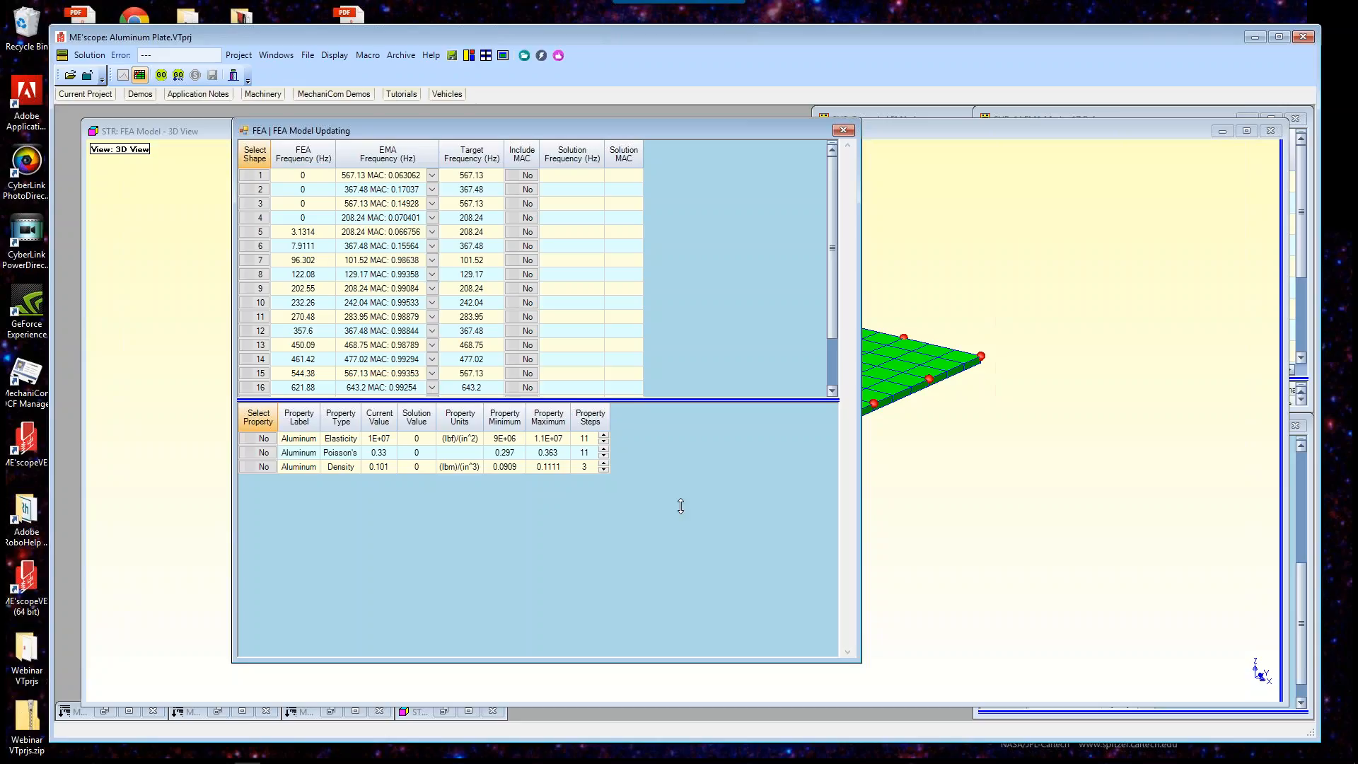
# Step: Expand the shape list to show all 20 shapes, and select the aluminum Density property and shape 7 for updating
pyautogui.moveTo(680, 505); pyautogui.dragTo(691, 461)
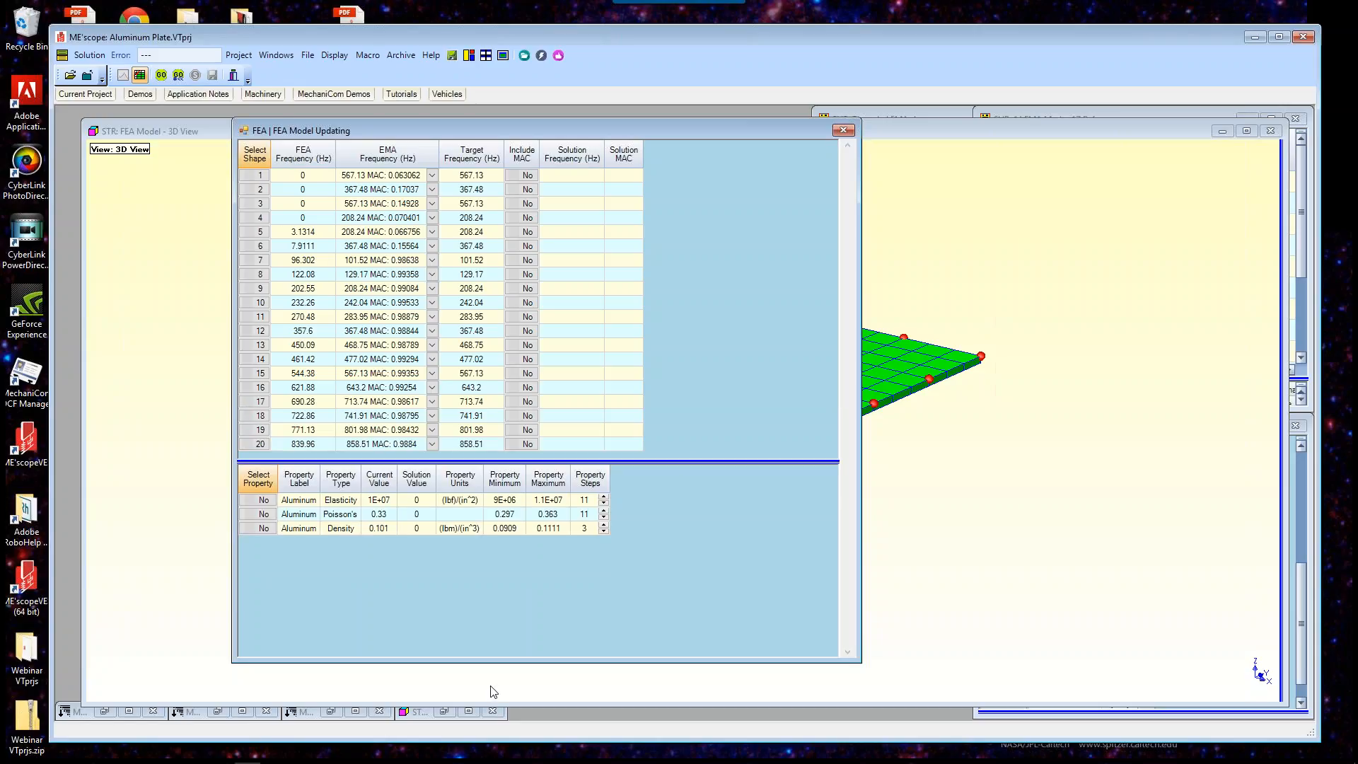
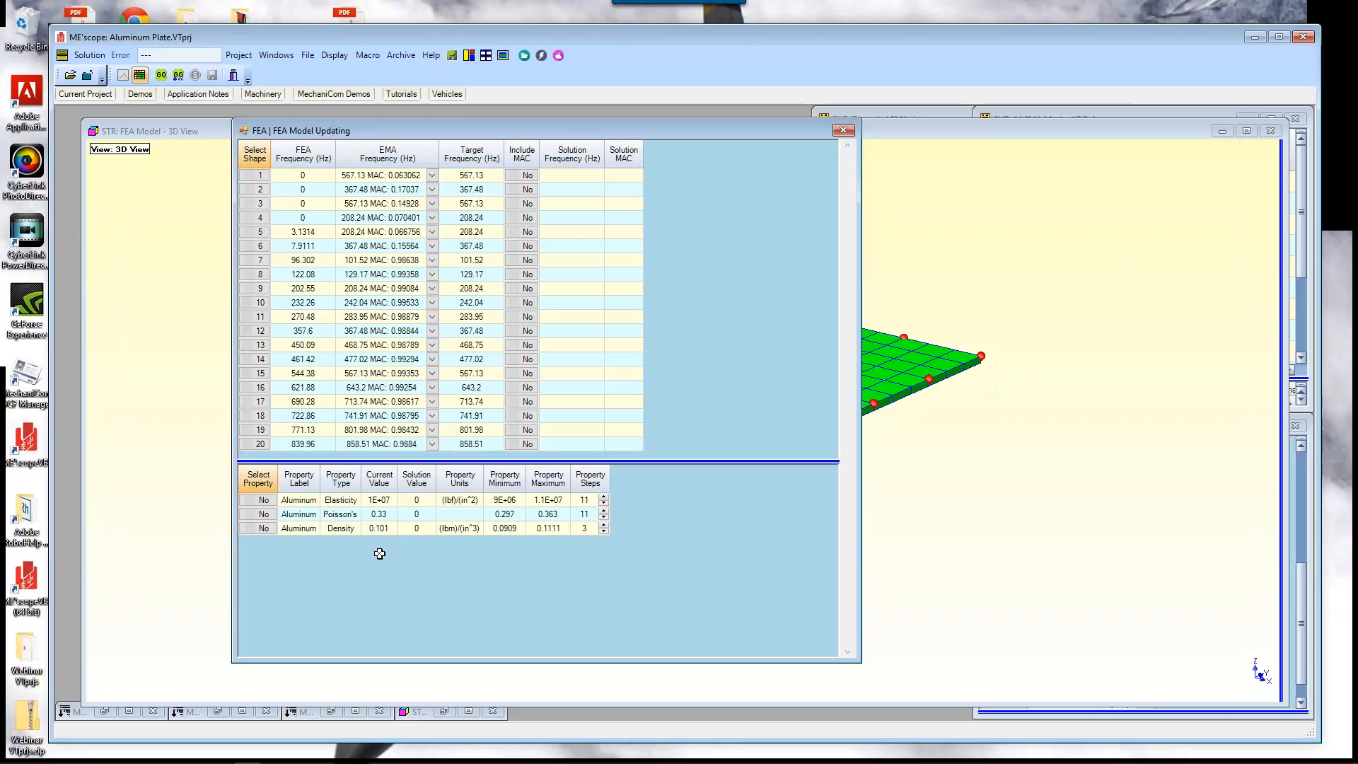
pyautogui.click(268, 530)
pyautogui.click(260, 262)
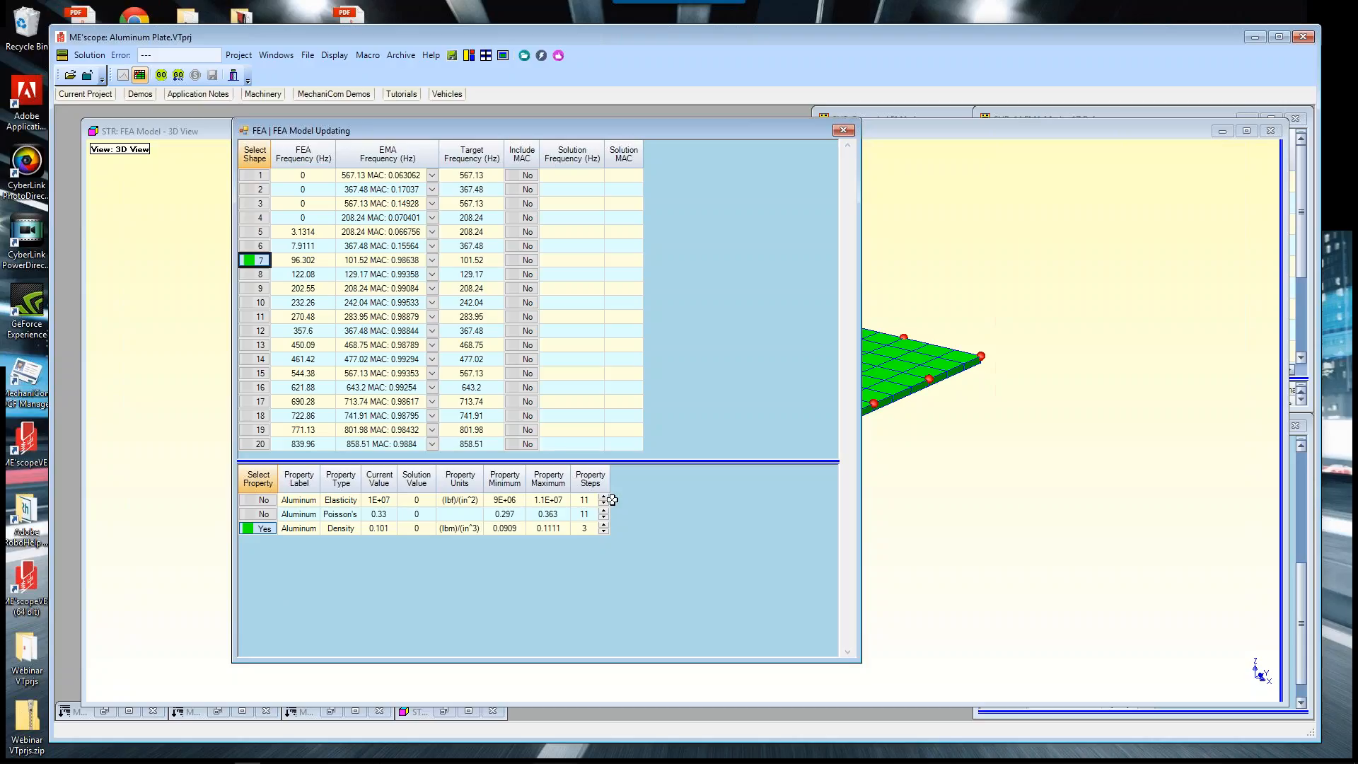
# Step: Enlarge the material property table's text in the FEA Model Updating window, keeping all its columns in view
pyautogui.moveTo(611, 477); pyautogui.dragTo(622, 477)
pyautogui.click(549, 479)
pyautogui.keyDown('ctrl'); pyautogui.scroll(6, 556, 481); pyautogui.keyUp('ctrl')
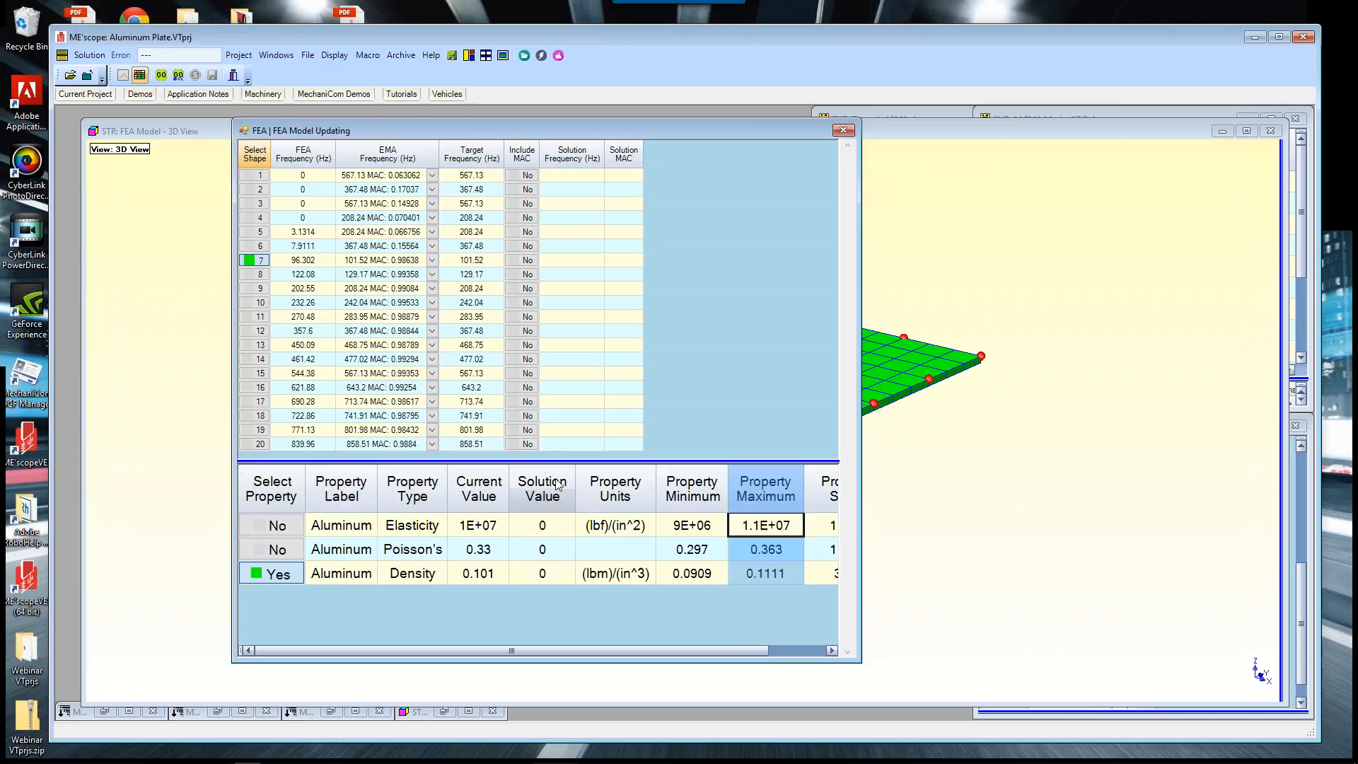
pyautogui.keyDown('ctrl'); pyautogui.scroll(-2, 557, 484); pyautogui.keyUp('ctrl')
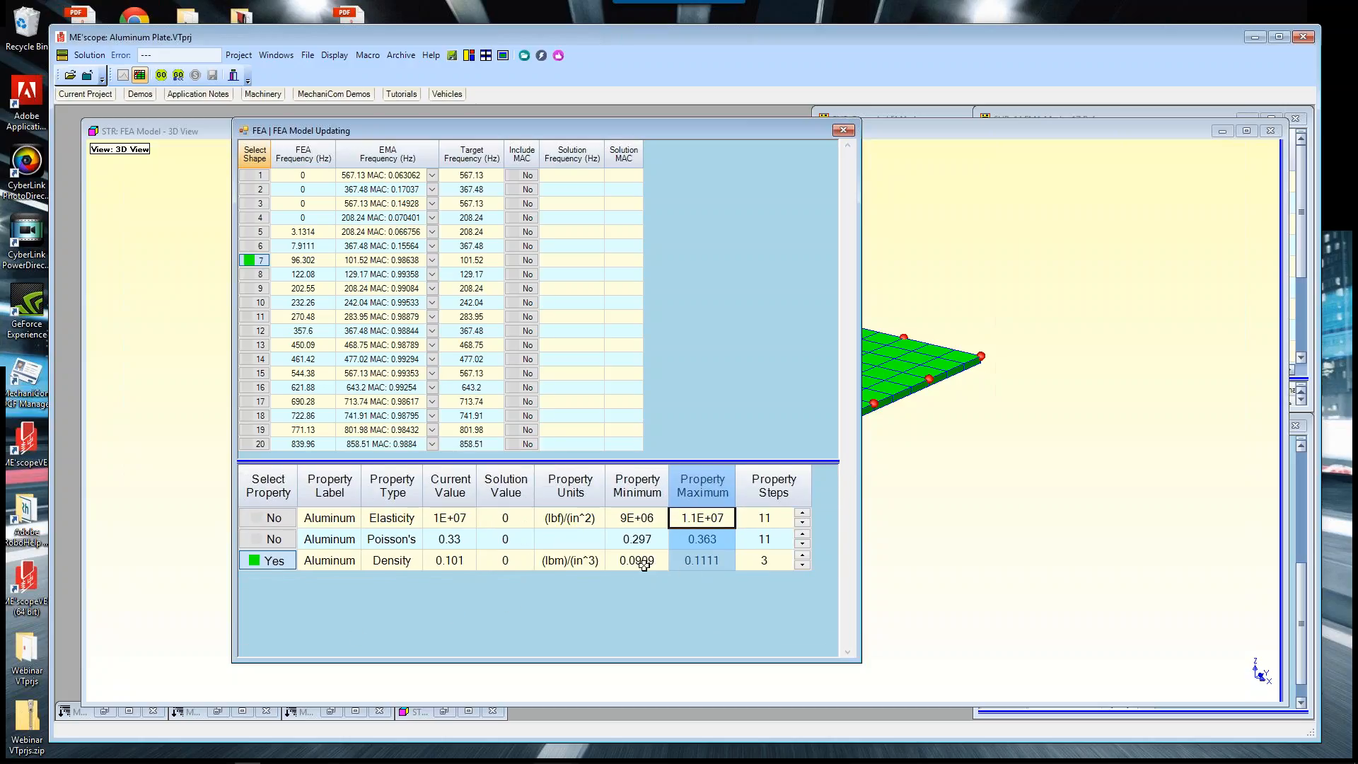
# Step: Set the aluminum Density property's steps to 15 and calculate all the updating solutions for shape 7
pyautogui.click(763, 563)
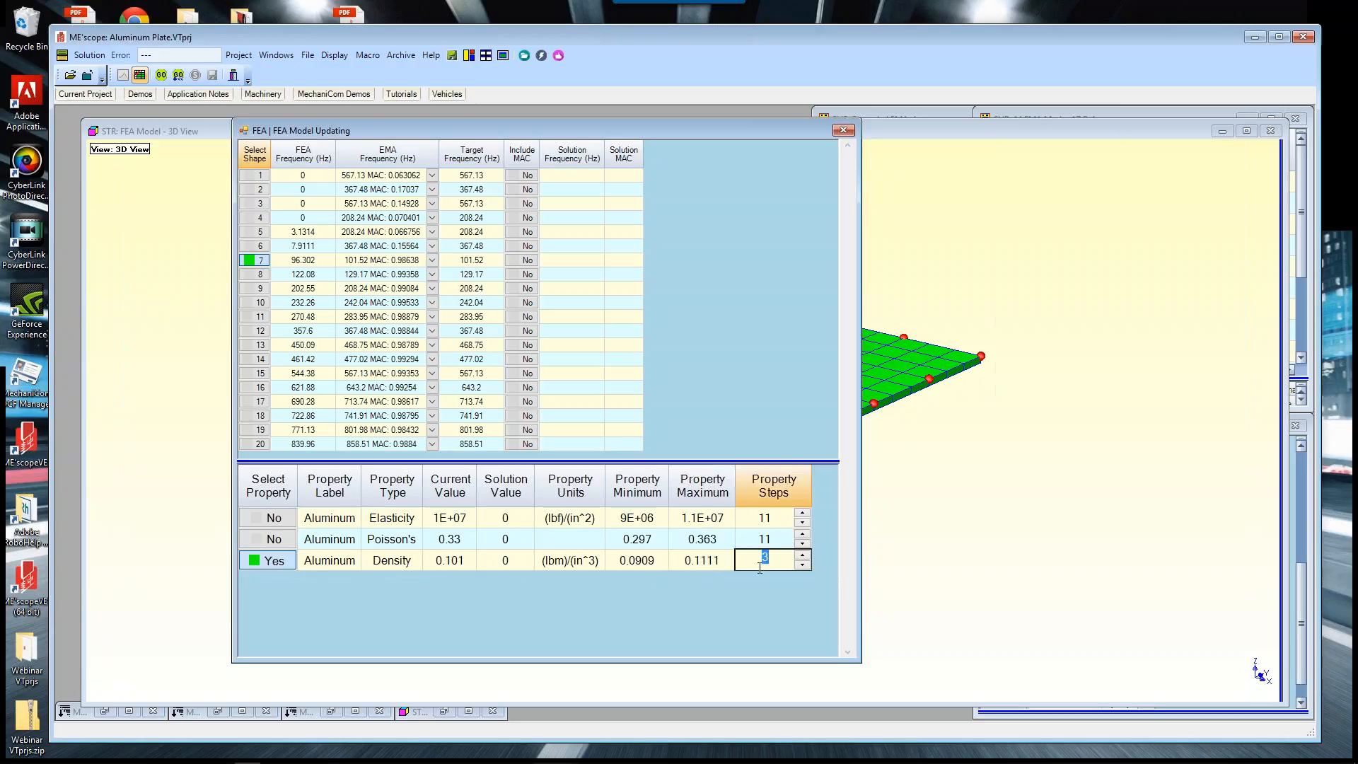
pyautogui.write('15')
pyautogui.press('Return')
pyautogui.click(176, 78)
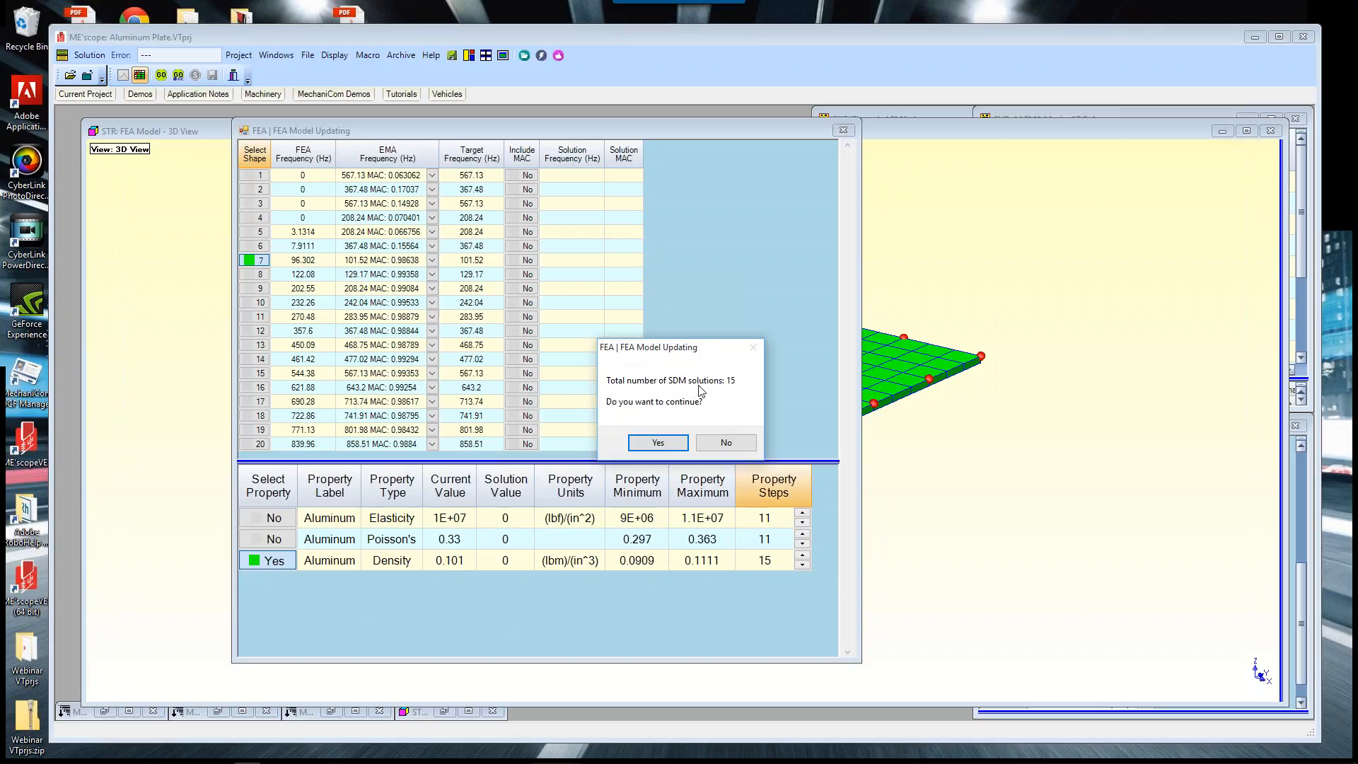
pyautogui.click(658, 443)
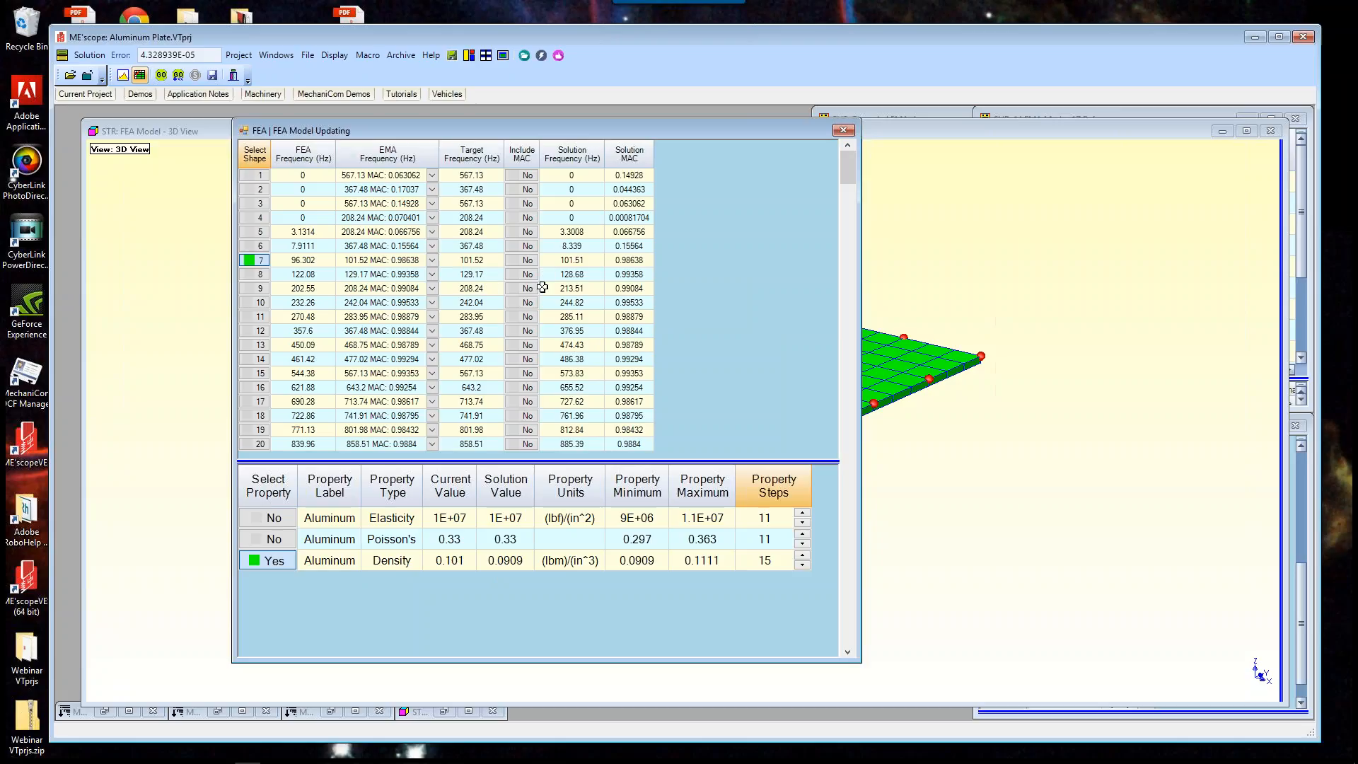
# Step: Extend the shape selection to shapes 7 through 10 and recalculate all the density updating solutions
pyautogui.keyDown('shift'); pyautogui.click(260, 303); pyautogui.keyUp('shift')
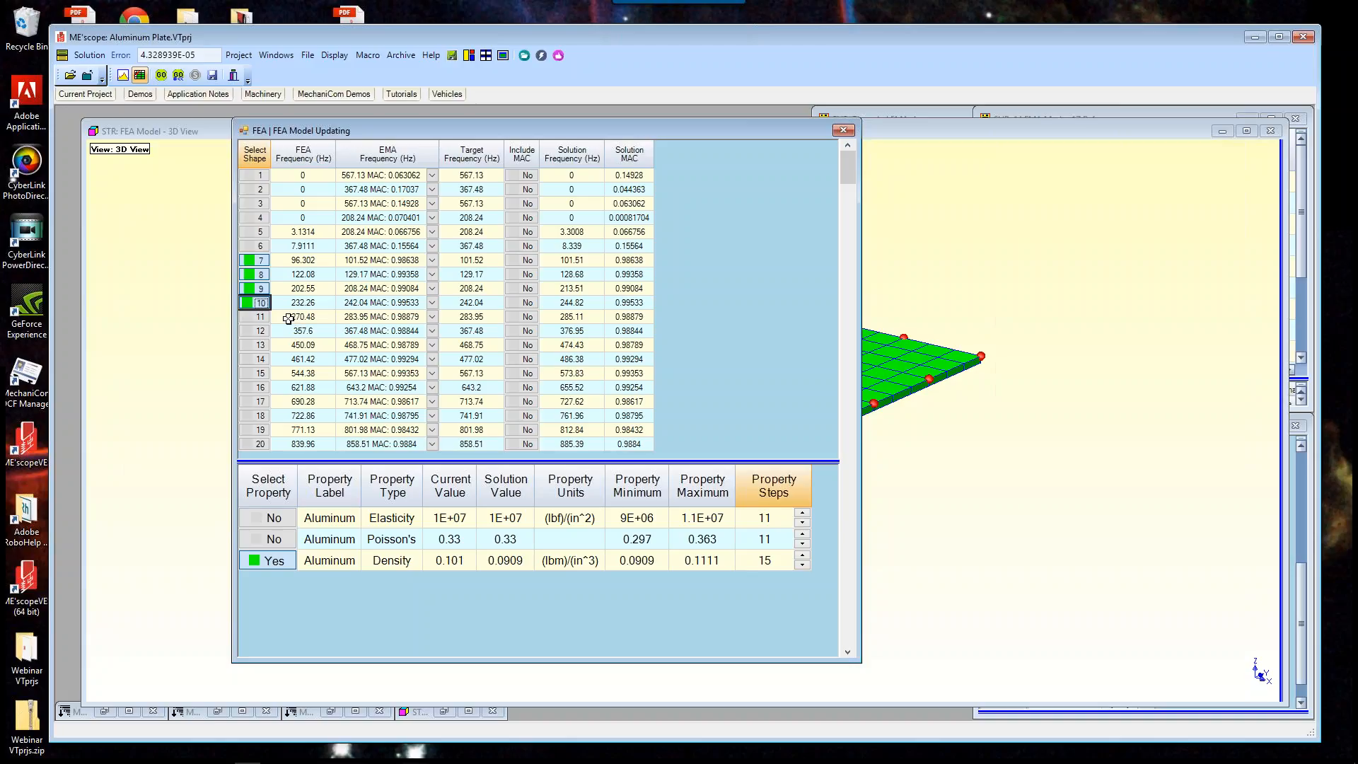
pyautogui.click(179, 75)
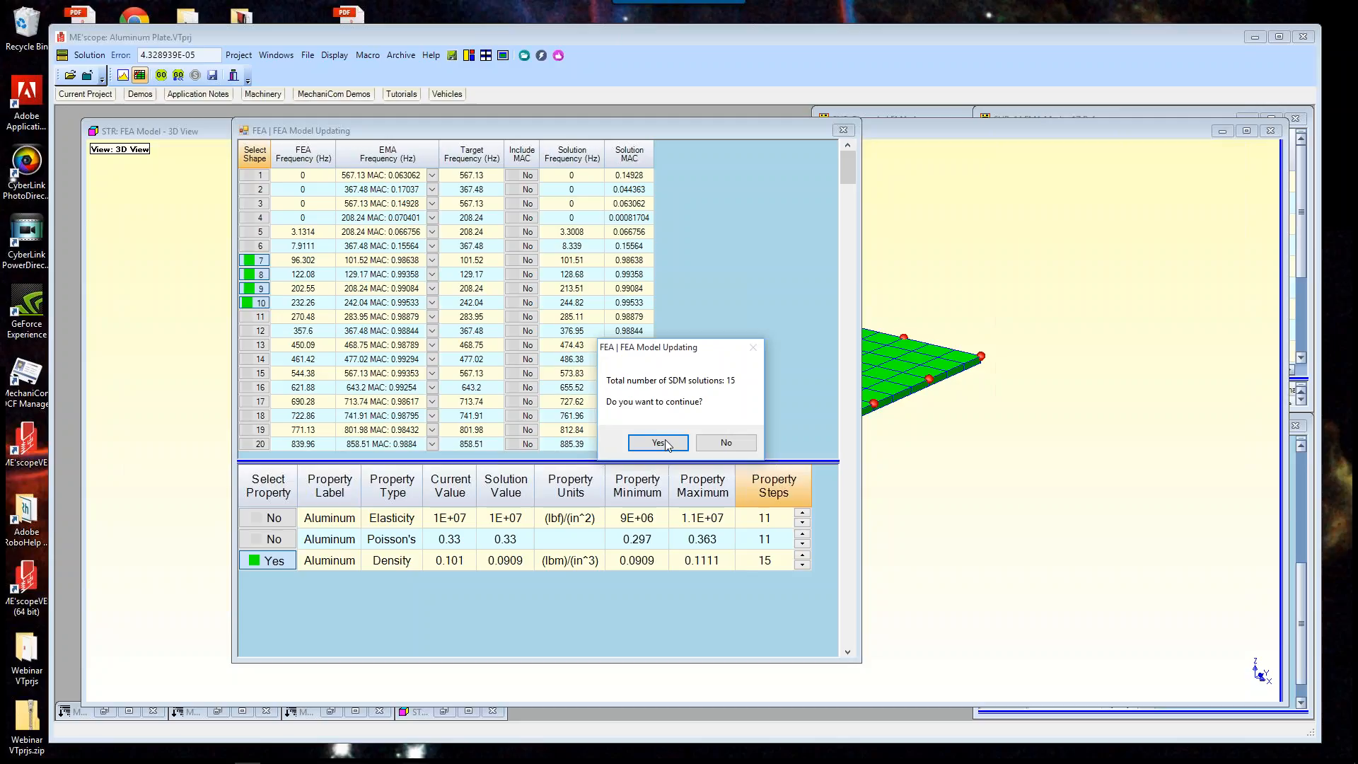
pyautogui.click(658, 442)
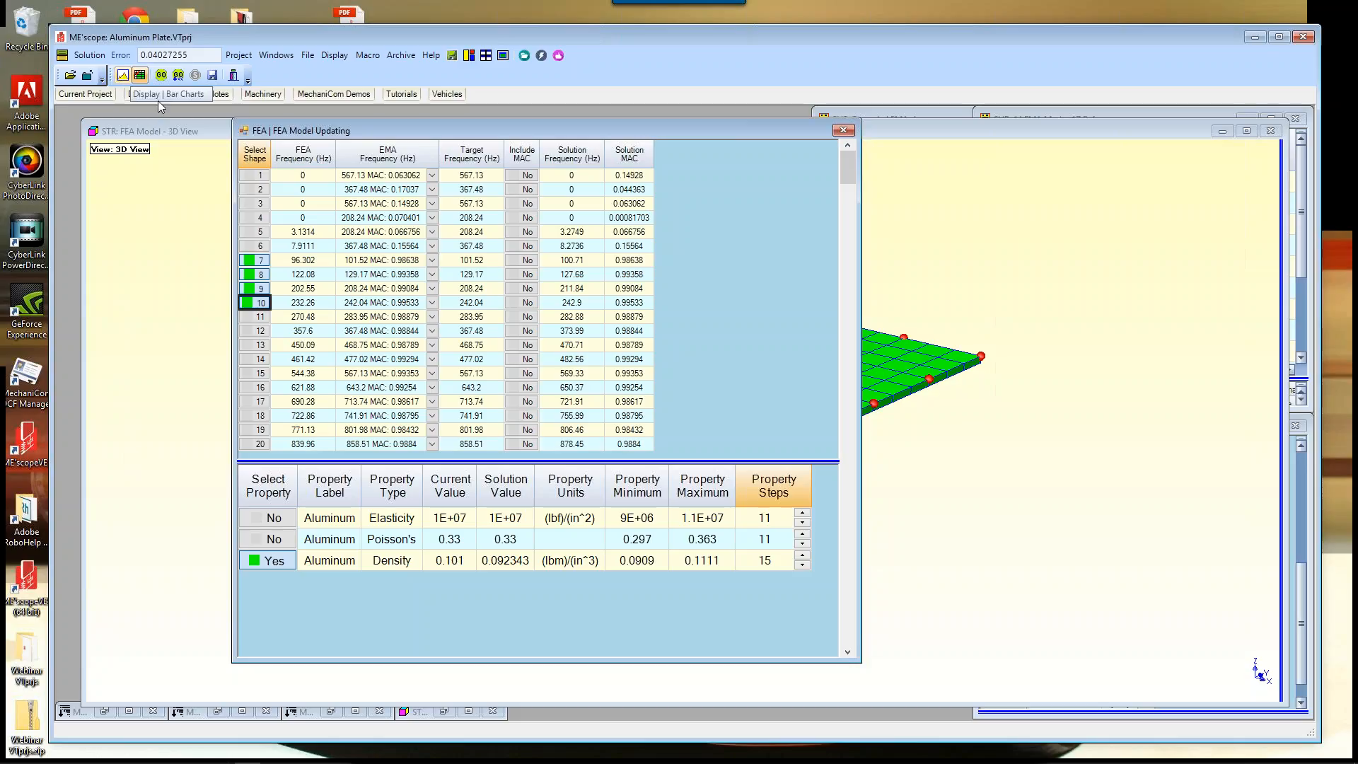
# Step: Show the updating results as bar charts and compare the frequency differences, MAC values and properties from Solution 1 through Solution 15
pyautogui.click(123, 76)
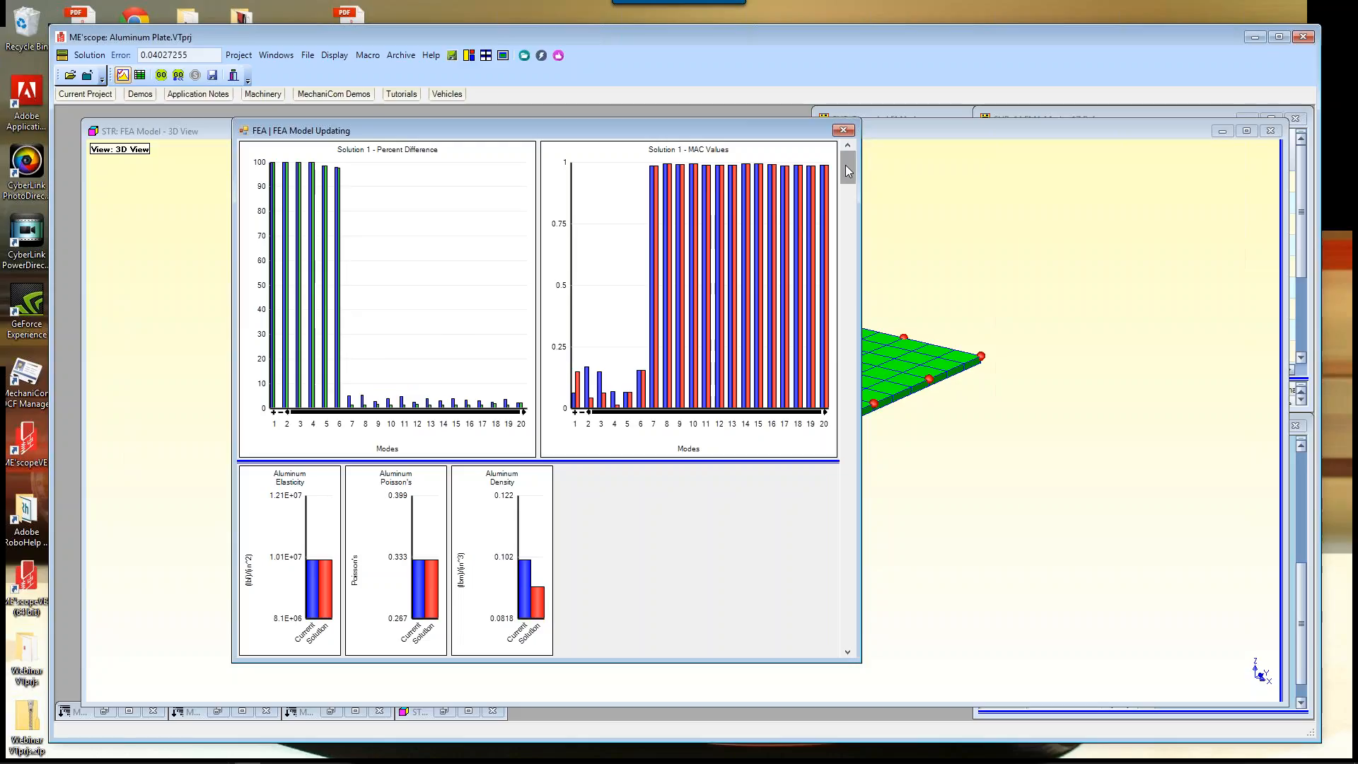
pyautogui.moveTo(849, 187); pyautogui.dragTo(862, 326)
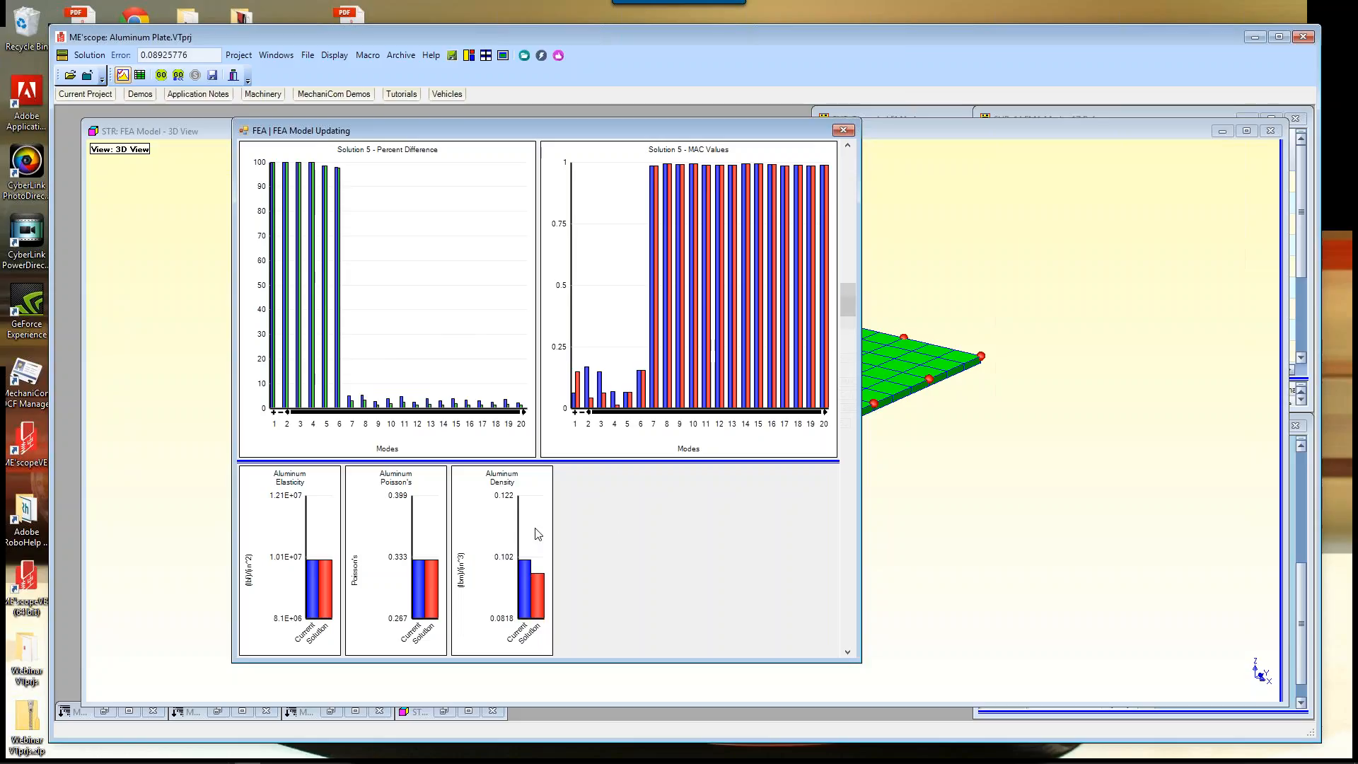
pyautogui.moveTo(859, 356); pyautogui.dragTo(871, 650)
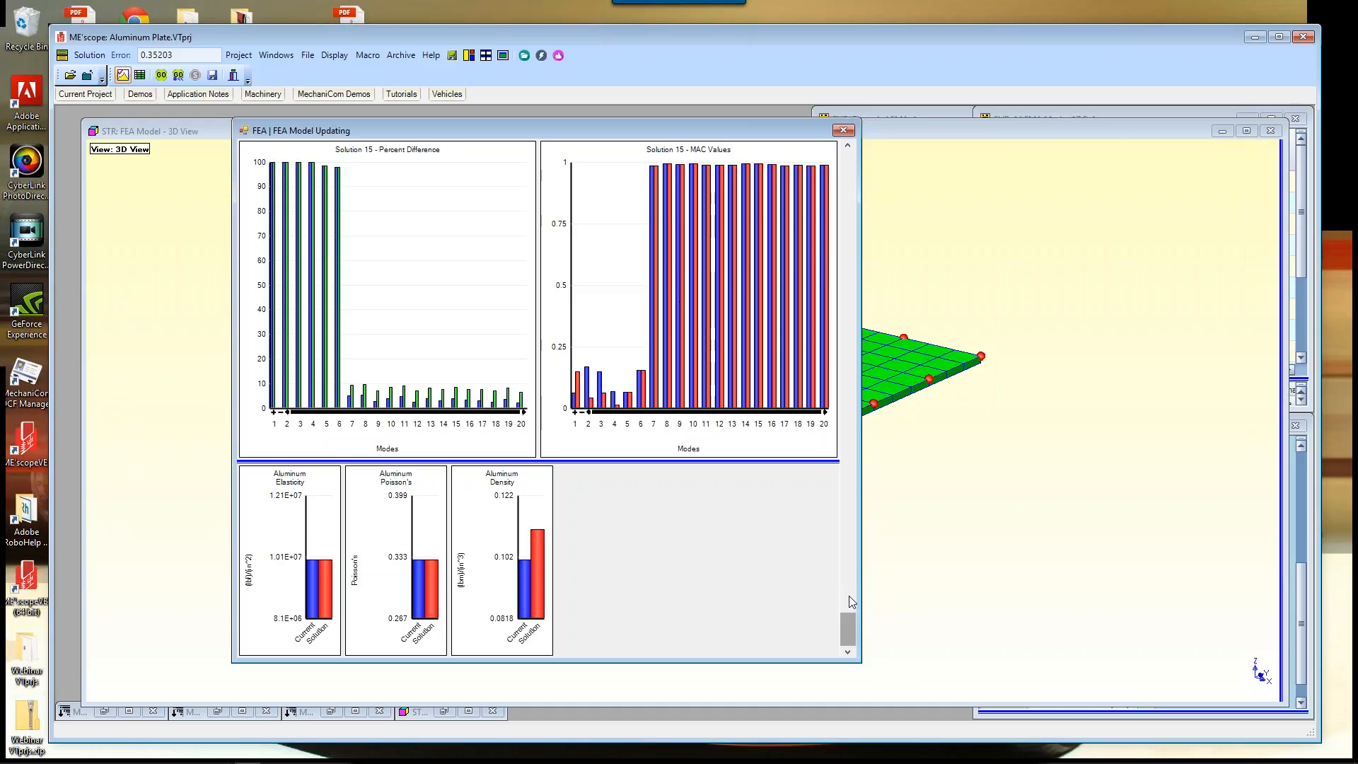
pyautogui.moveTo(849, 627); pyautogui.dragTo(883, 594)
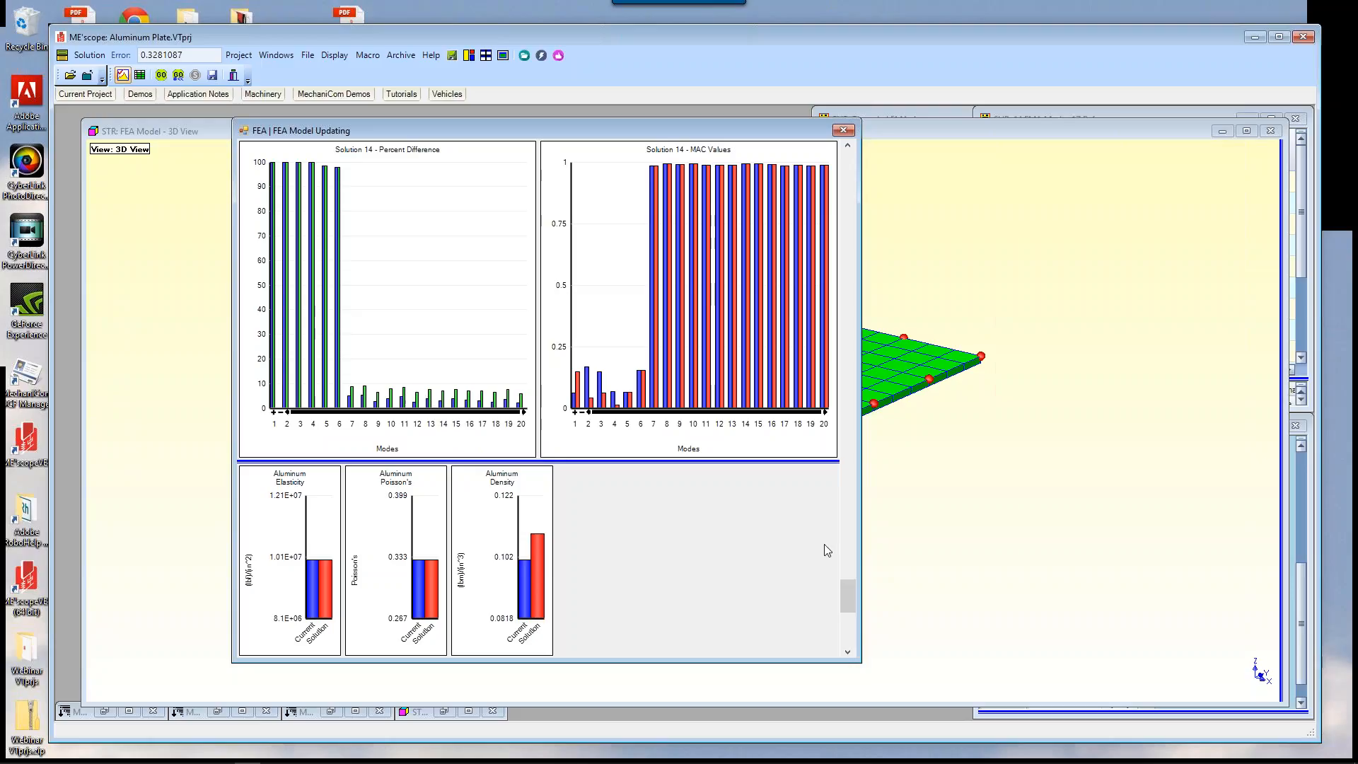
pyautogui.moveTo(850, 595); pyautogui.dragTo(844, 365)
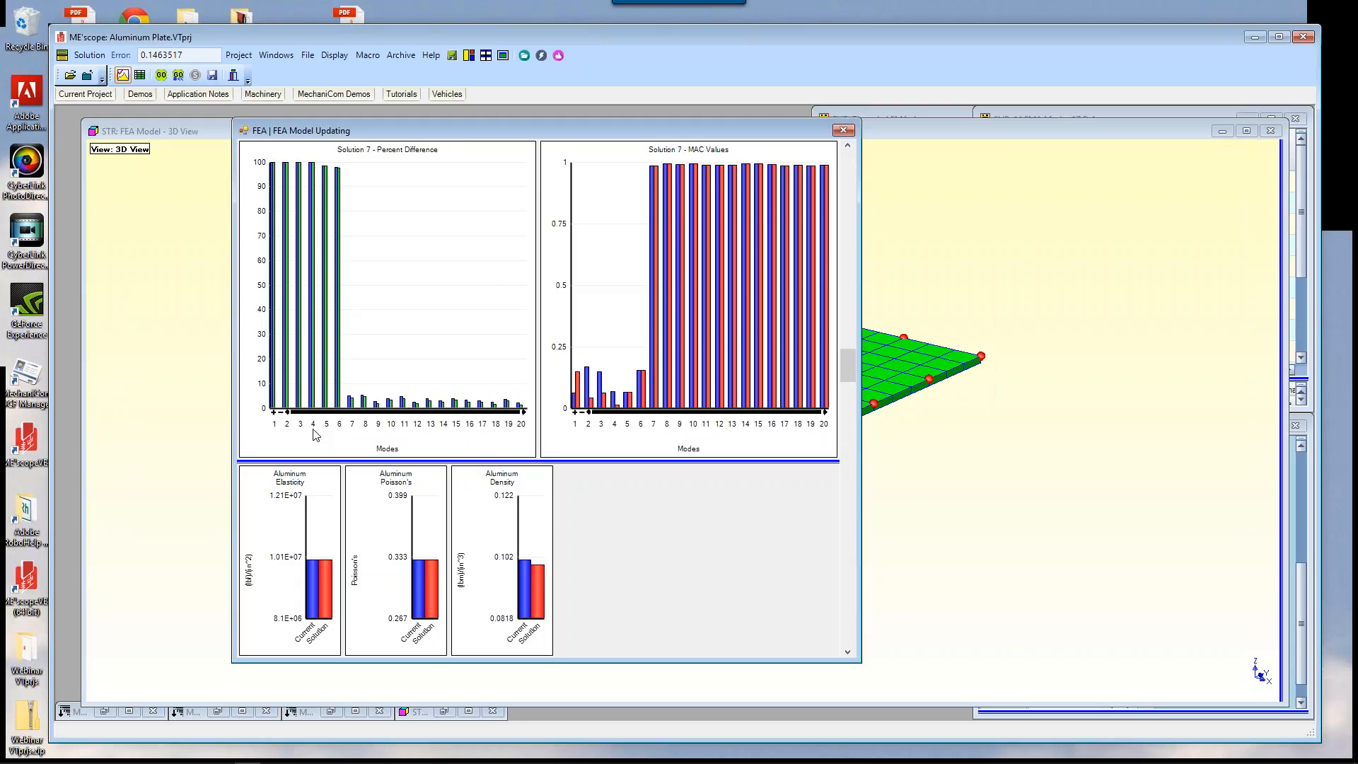
# Step: Narrow the Percent Difference chart to modes 6 through 20 and examine those modes for Solution 1
pyautogui.click(273, 413)
pyautogui.click(274, 413)
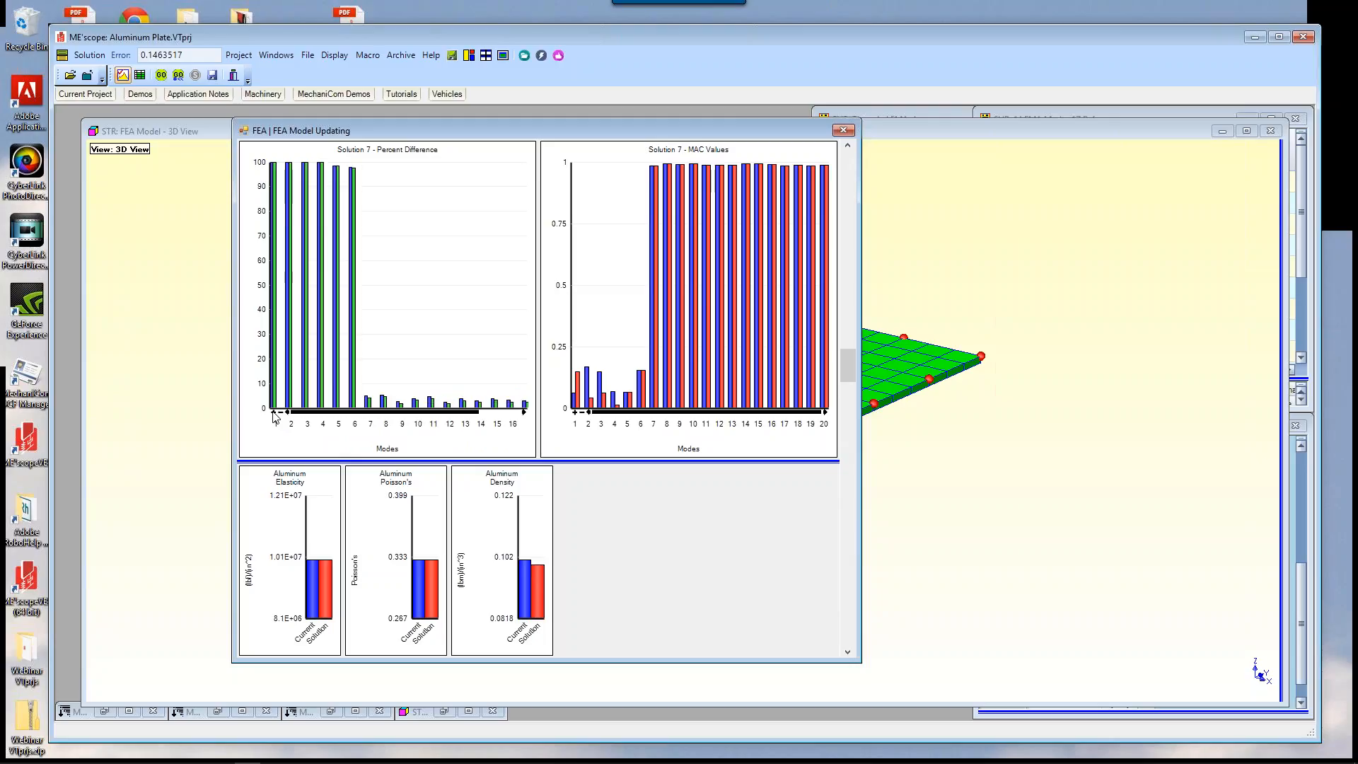
pyautogui.click(273, 412)
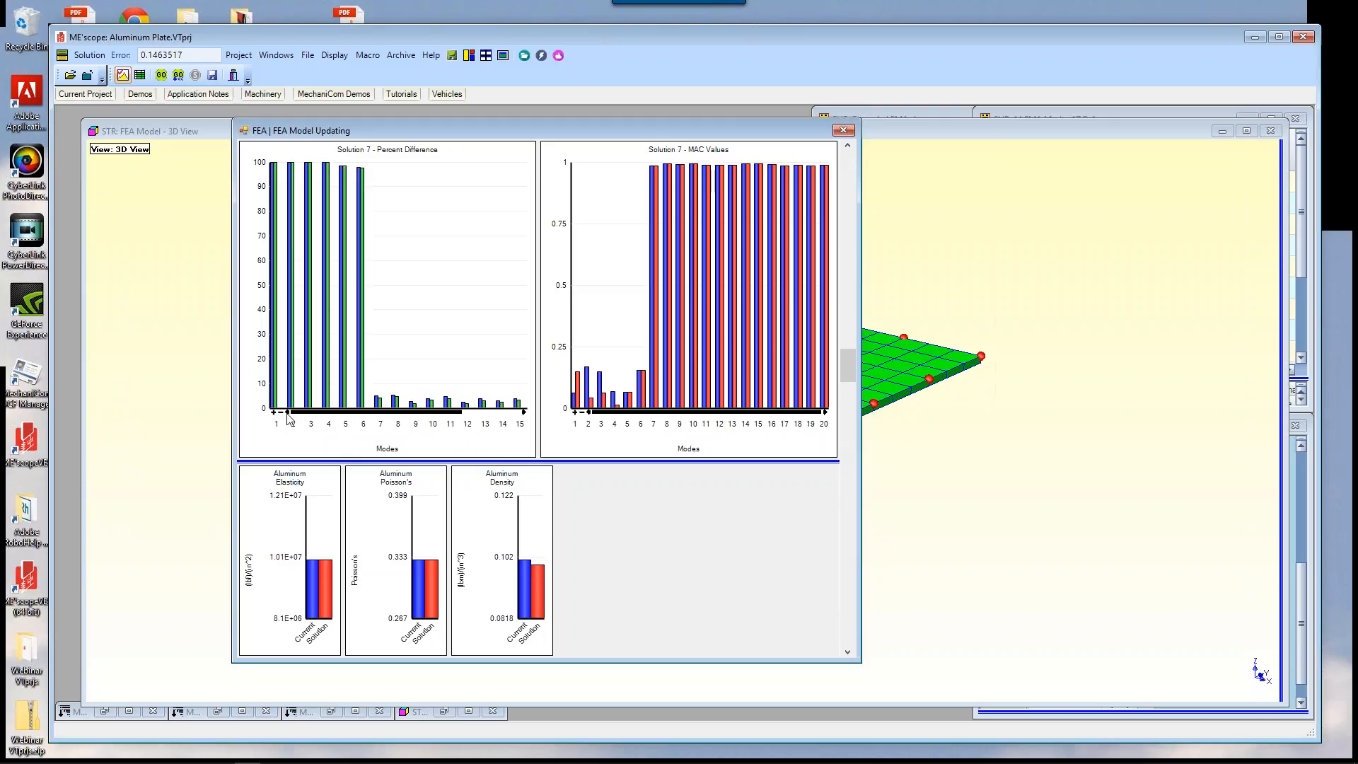
pyautogui.click(524, 411)
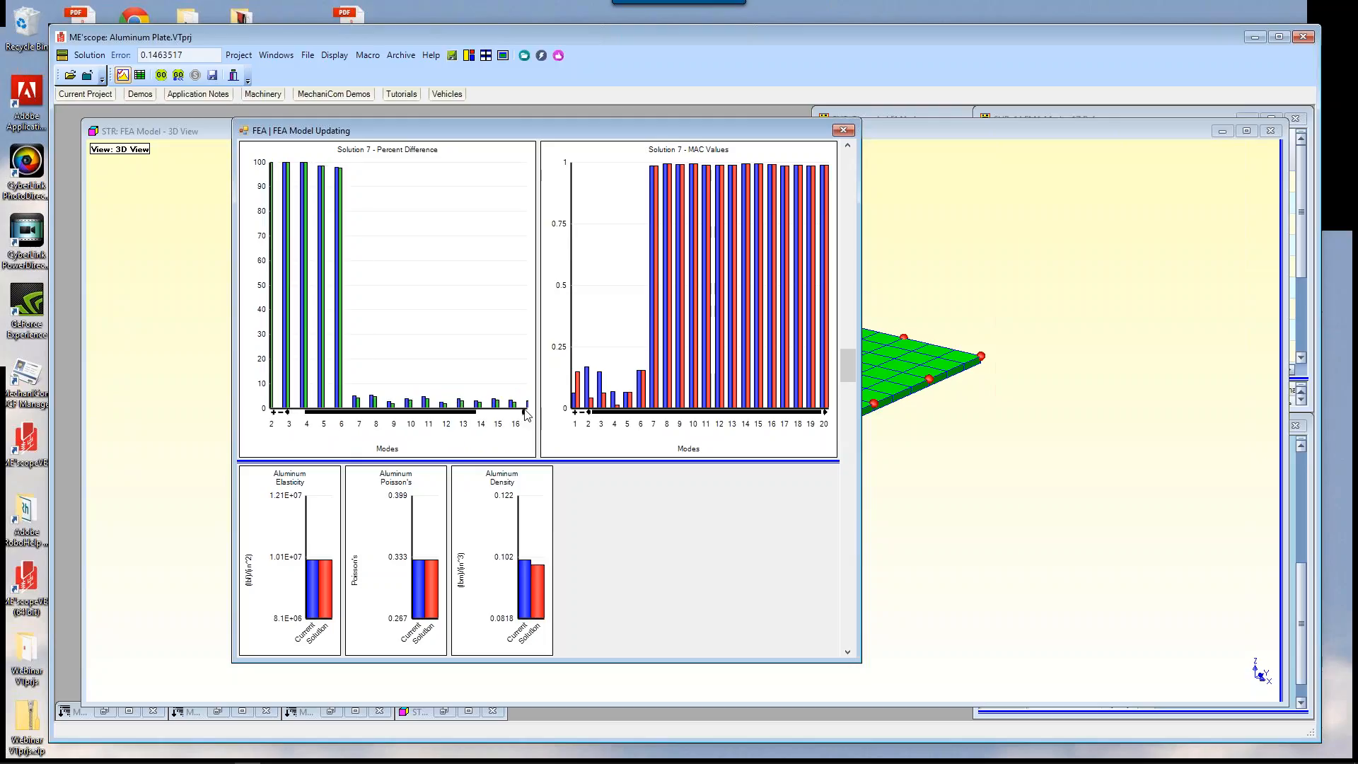
pyautogui.click(524, 411)
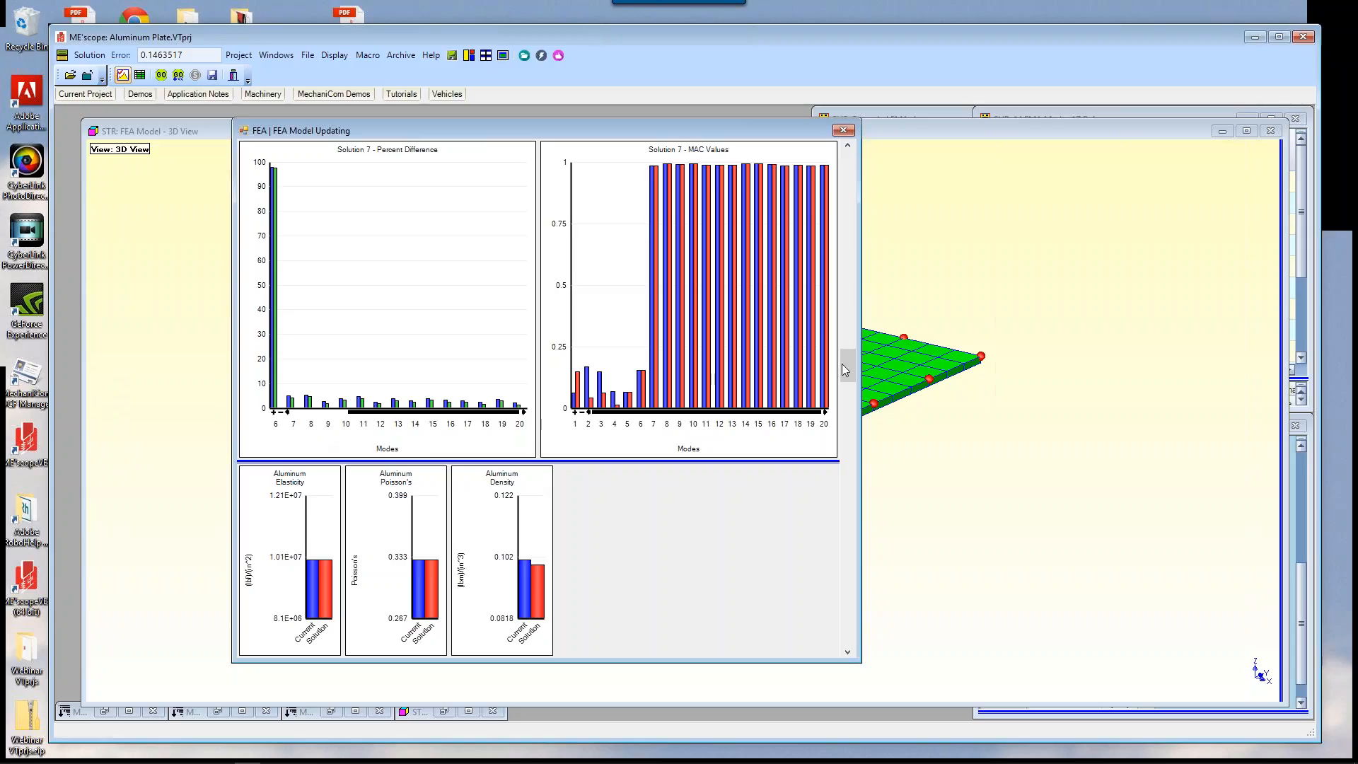
pyautogui.moveTo(844, 368); pyautogui.dragTo(807, 166)
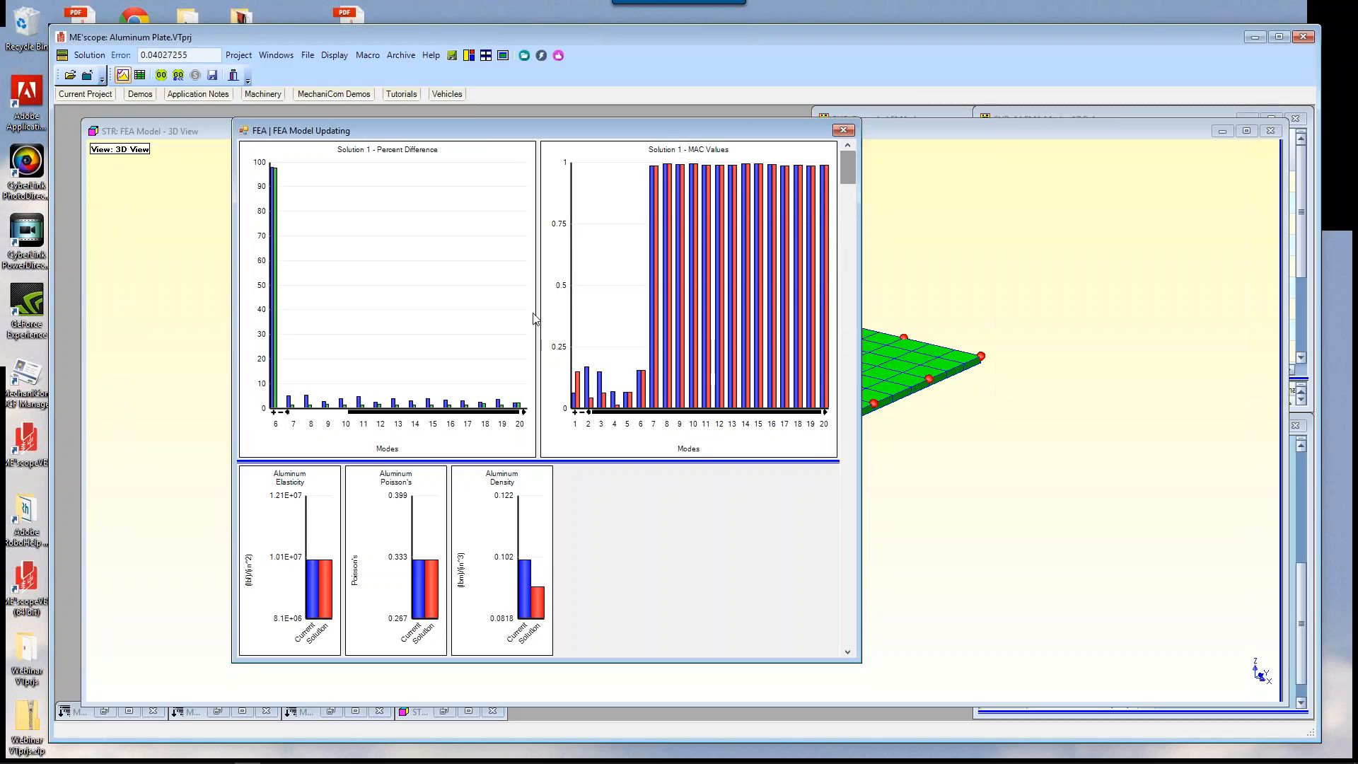
pyautogui.moveTo(296, 412)
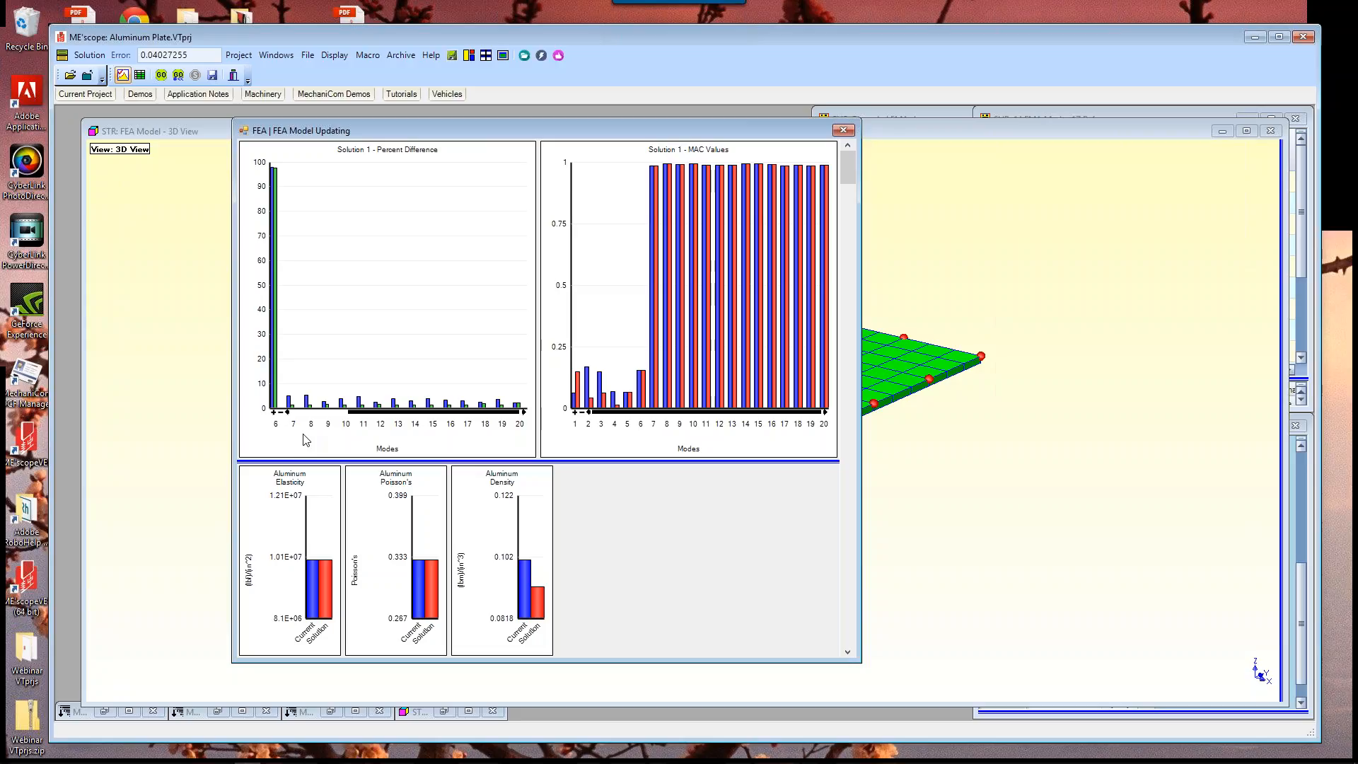
# Step: Switch the results back to tables, also select the aluminum Elasticity property, and calculate all combined elasticity and density solutions
pyautogui.click(139, 75)
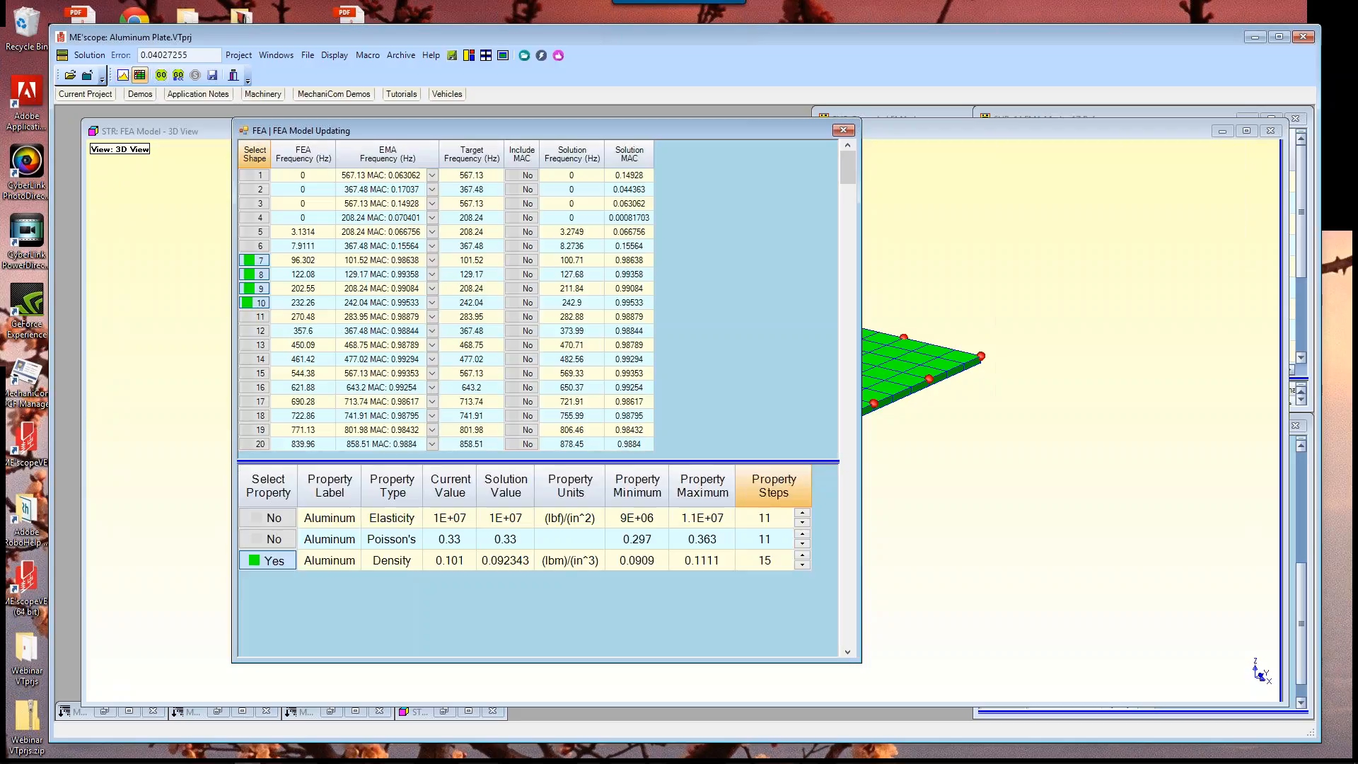
pyautogui.click(275, 521)
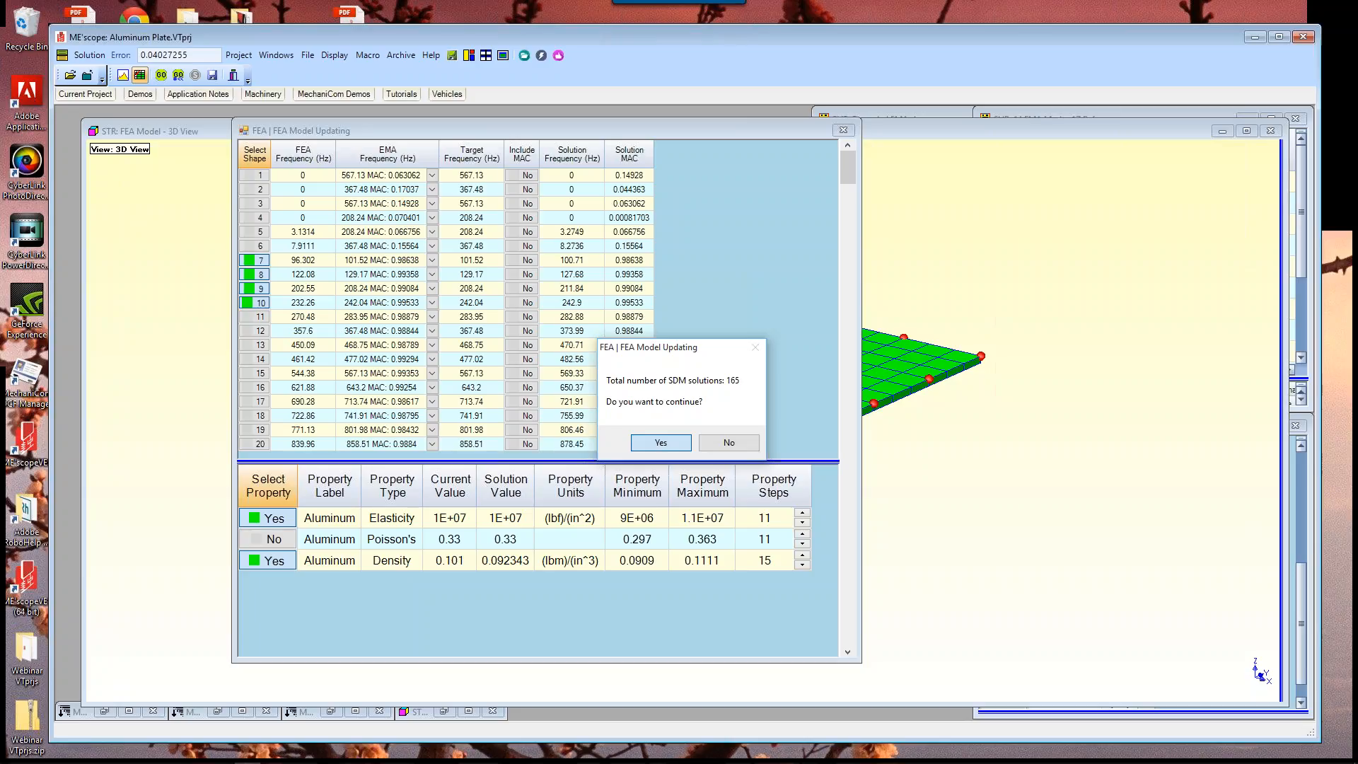
pyautogui.press('Return')
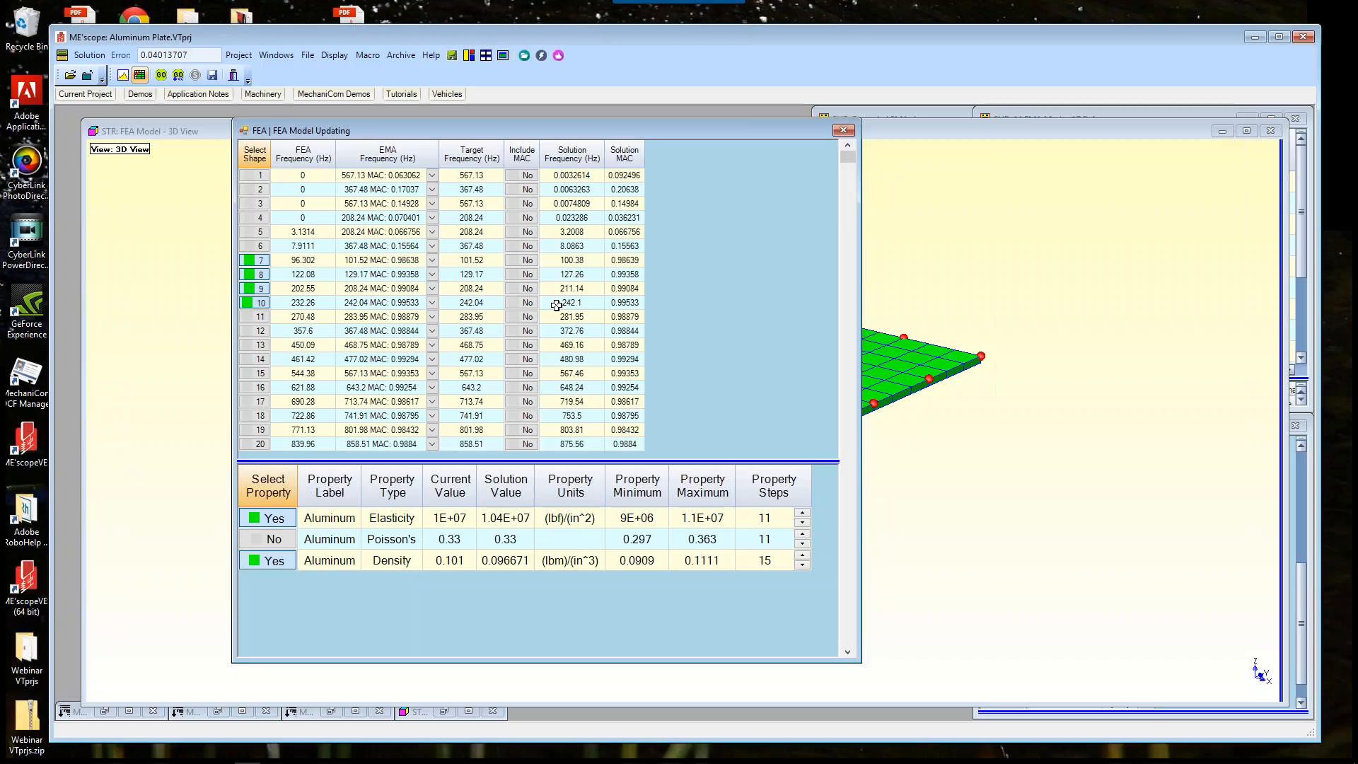
# Step: Close the FEA Model Updating window and enlarge the plate in the FEA Model 3D view
pyautogui.click(843, 132)
pyautogui.scroll(-2, 301, 499)
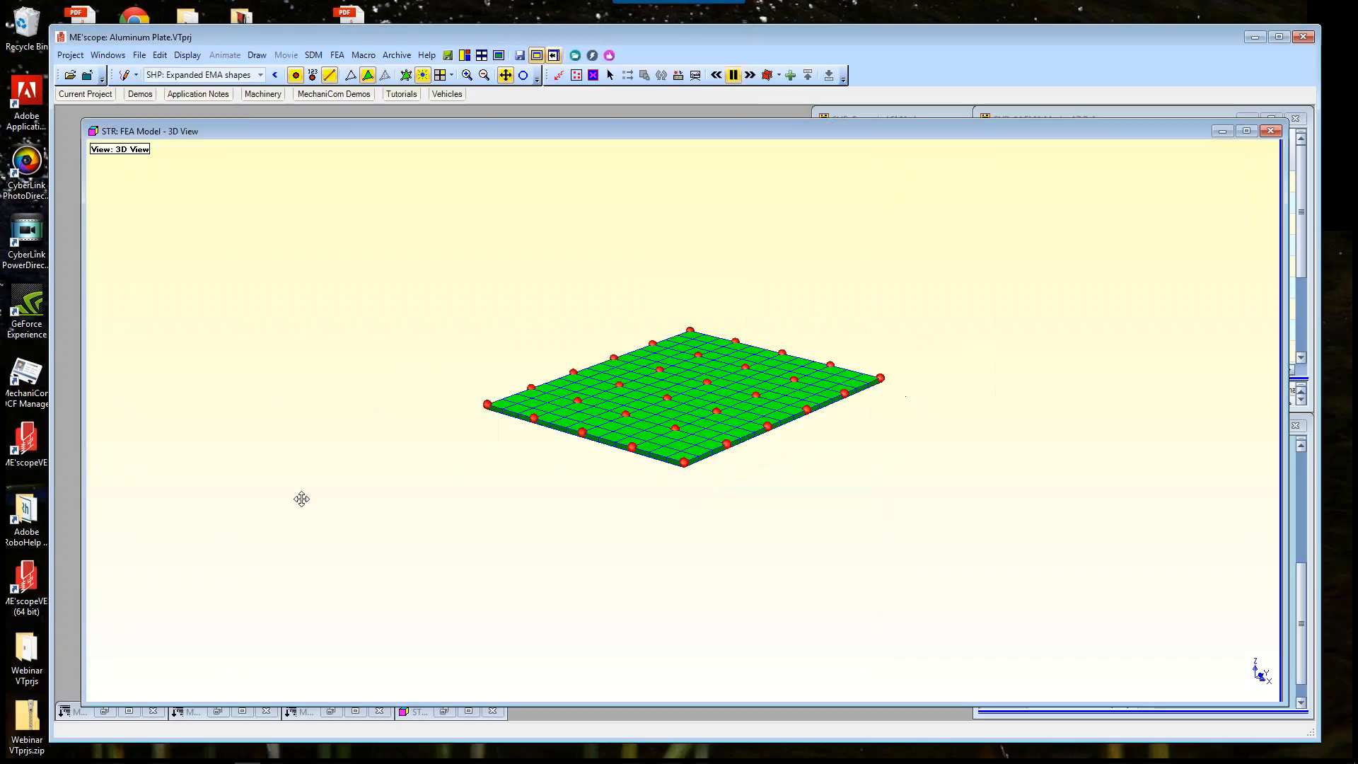
pyautogui.scroll(4, 301, 500)
pyautogui.moveTo(312, 498); pyautogui.dragTo(310, 503)
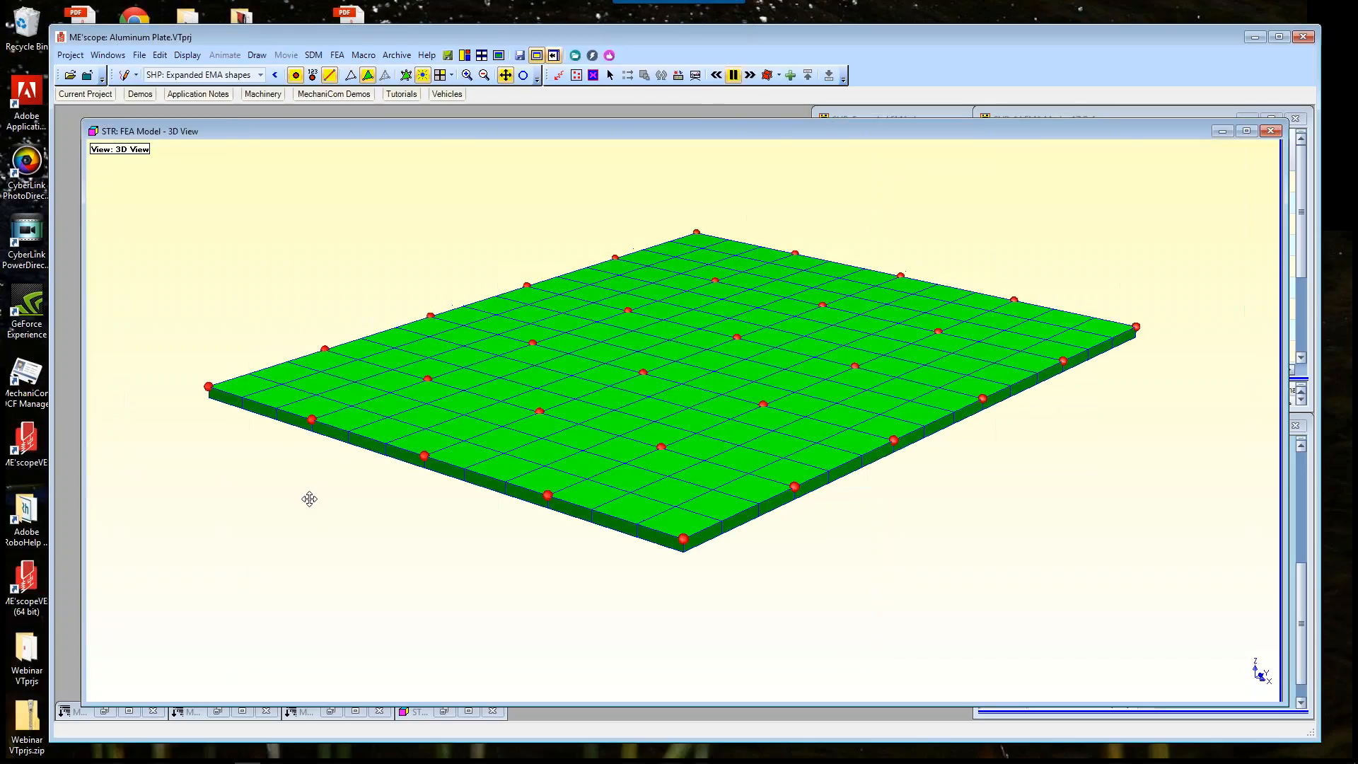
# Step: Review the file formats available for importing a structure, and cancel the import without choosing a file
pyautogui.click(162, 58)
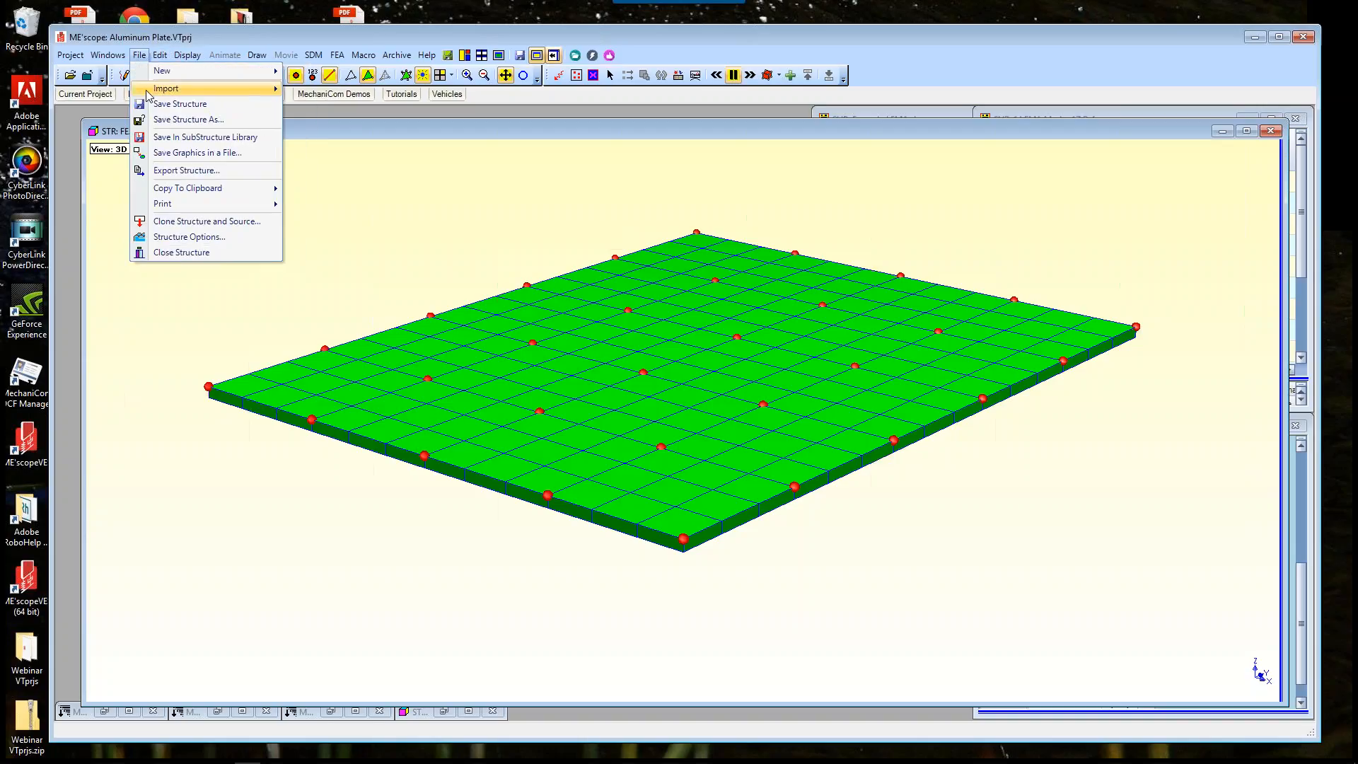
pyautogui.moveTo(148, 93)
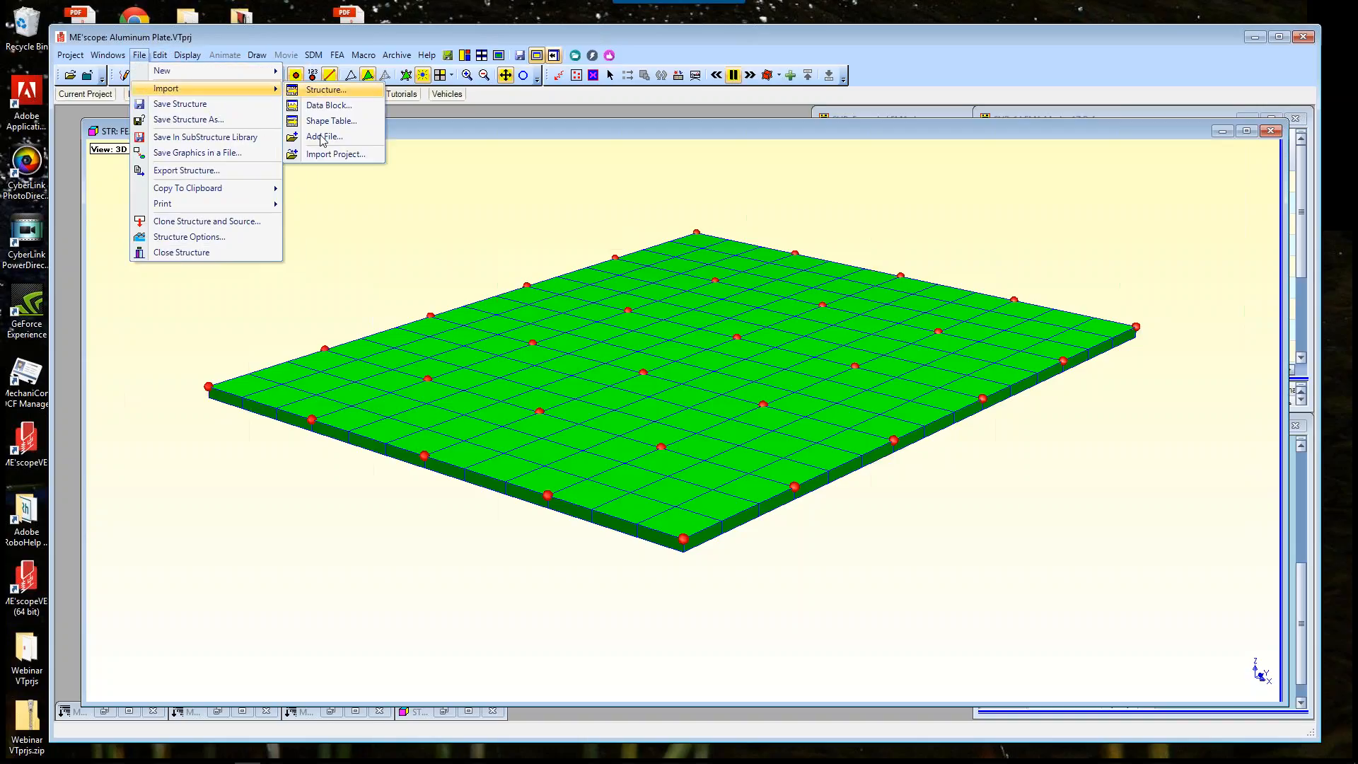
pyautogui.click(326, 89)
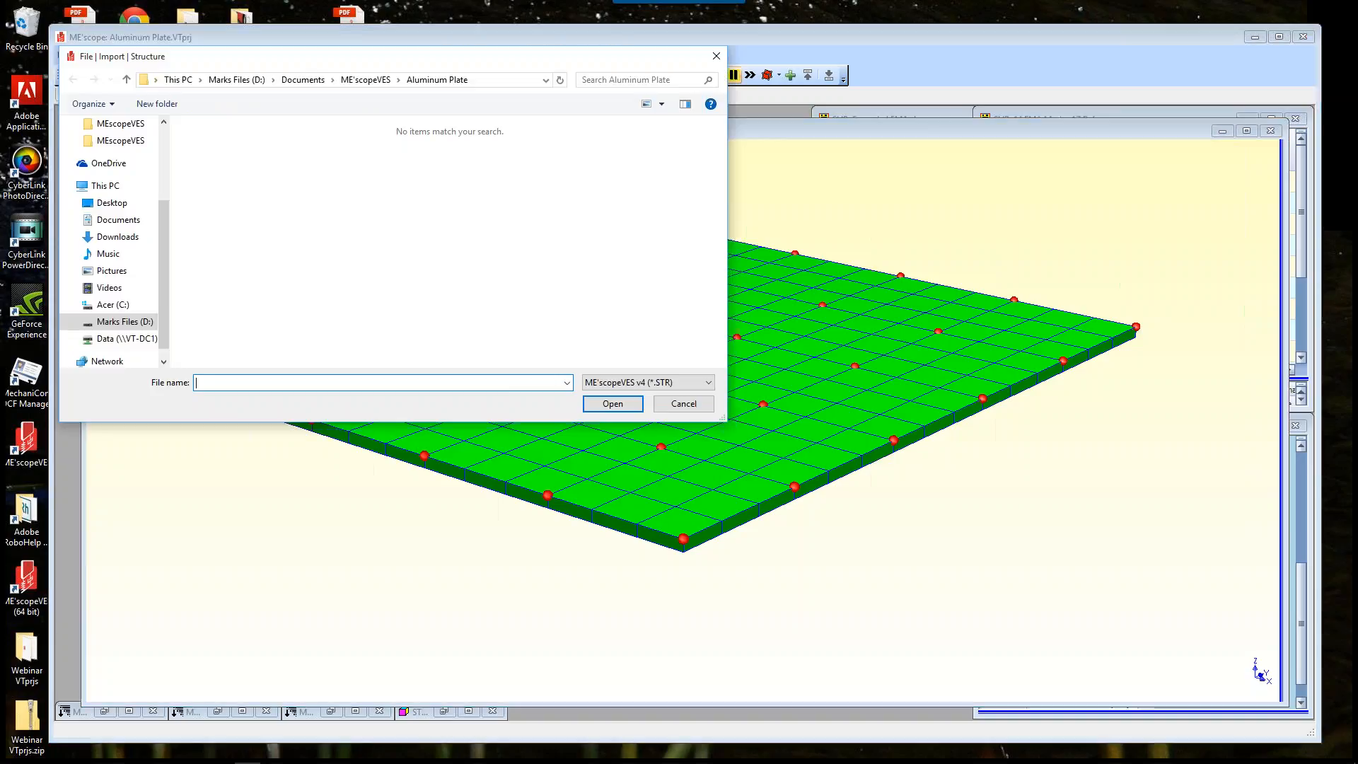
pyautogui.click(709, 384)
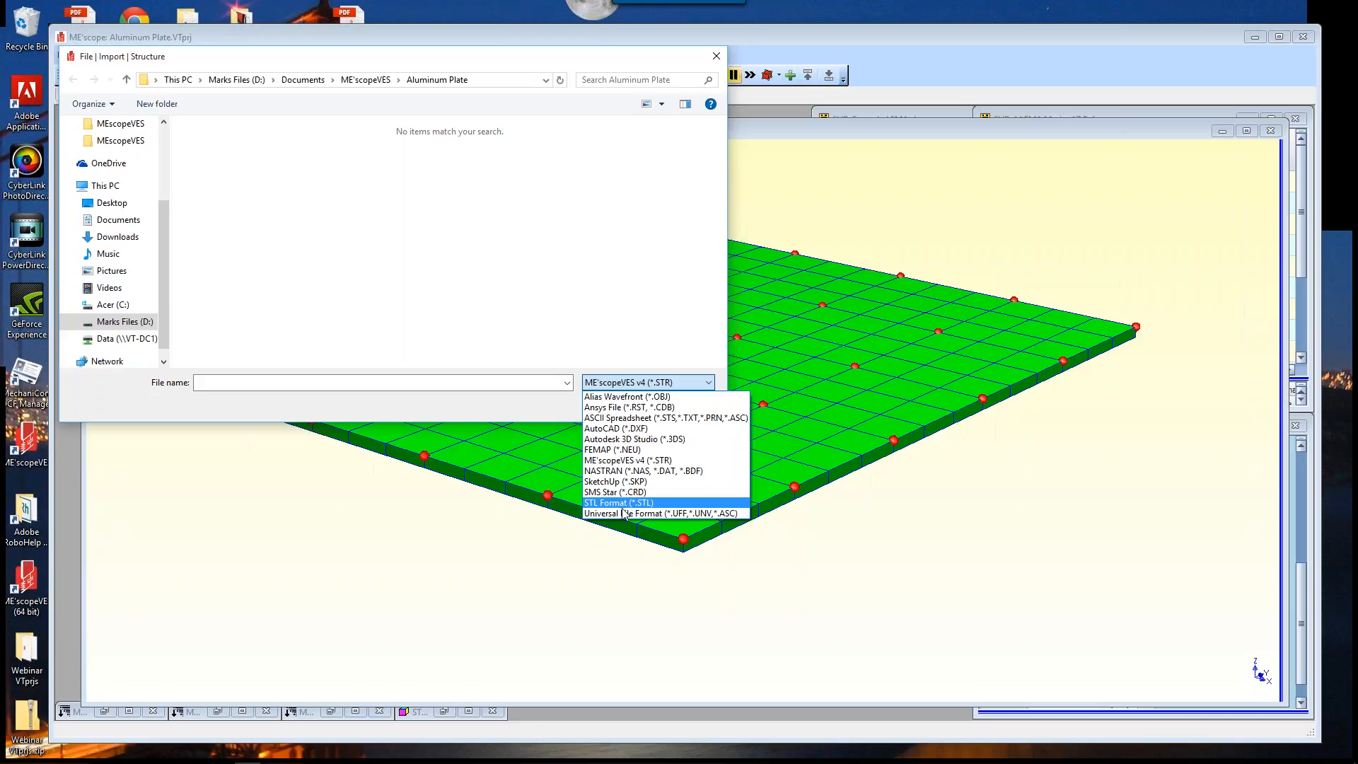
pyautogui.click(470, 589)
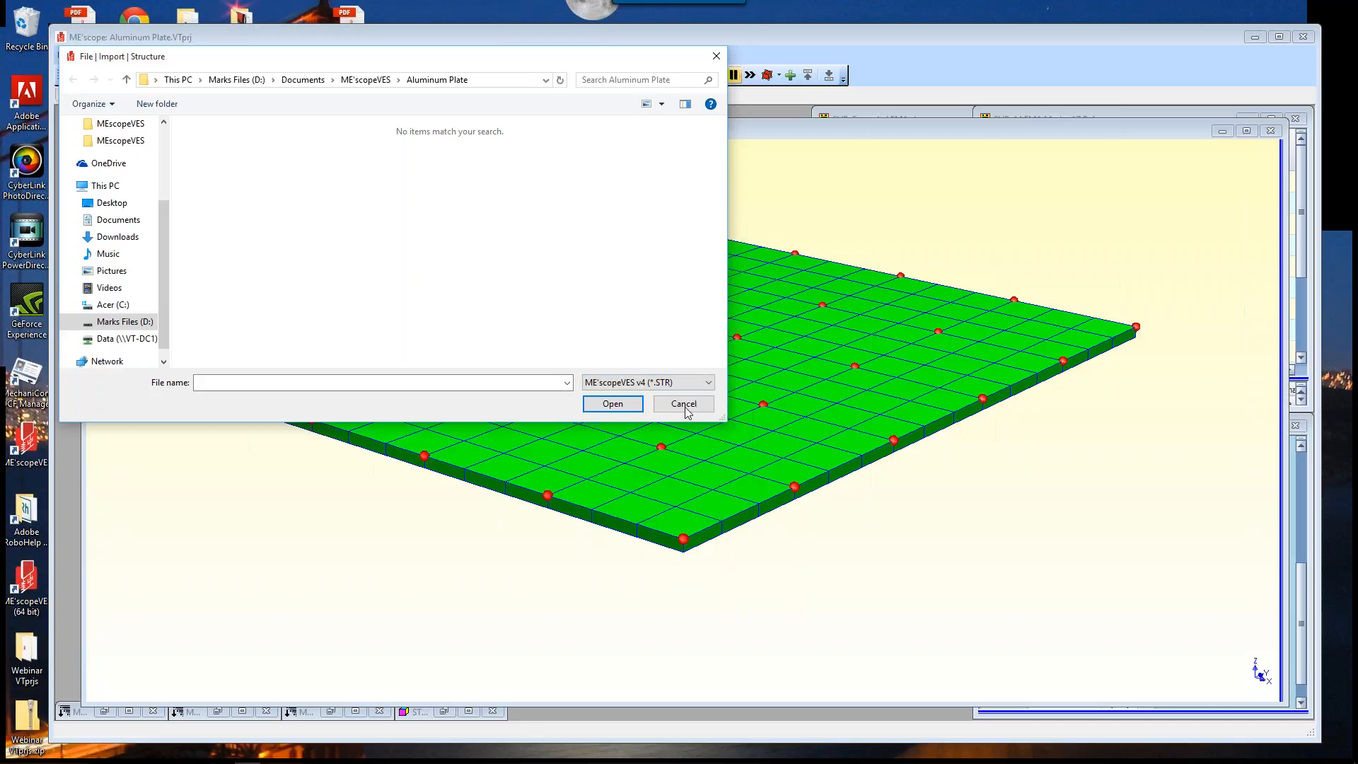
pyautogui.click(686, 403)
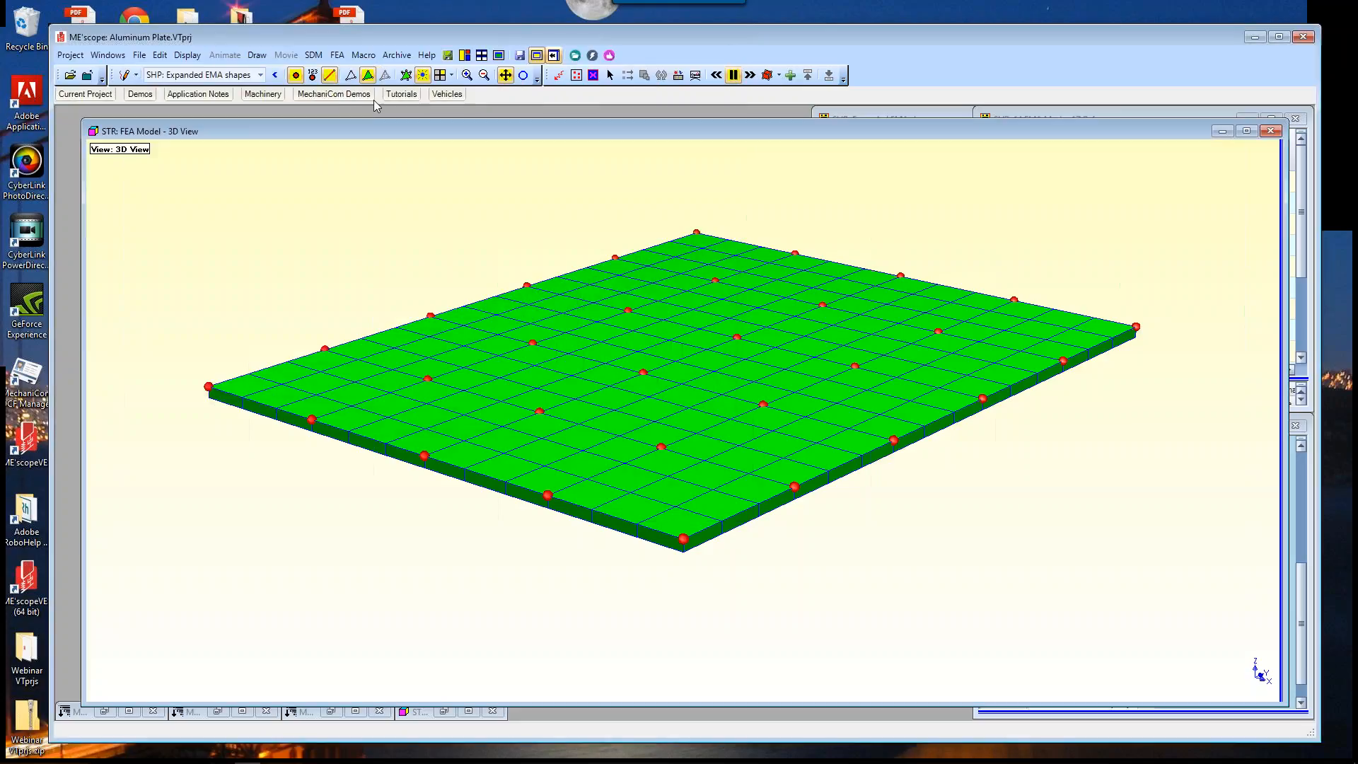
# Step: Open the FEA Properties window and review the mass, spring and damper element properties
pyautogui.click(337, 56)
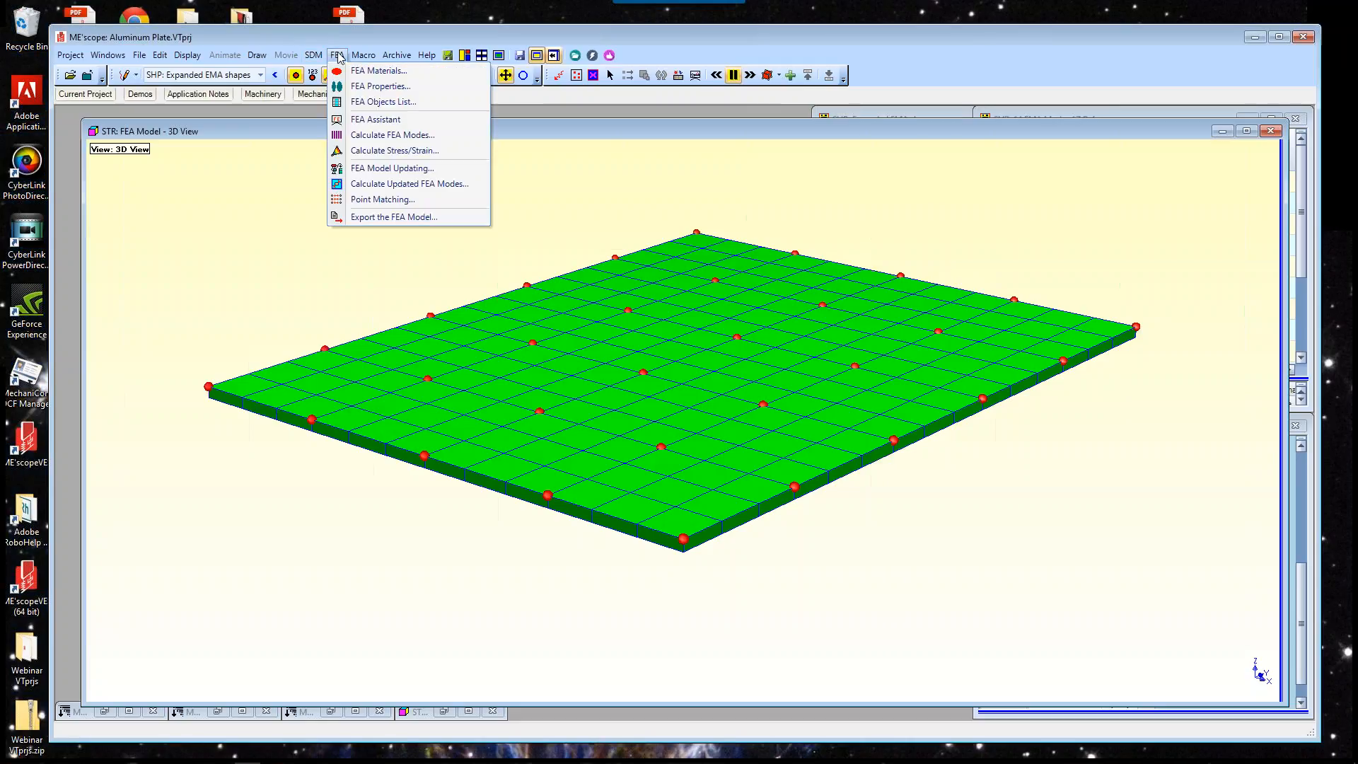
pyautogui.click(356, 87)
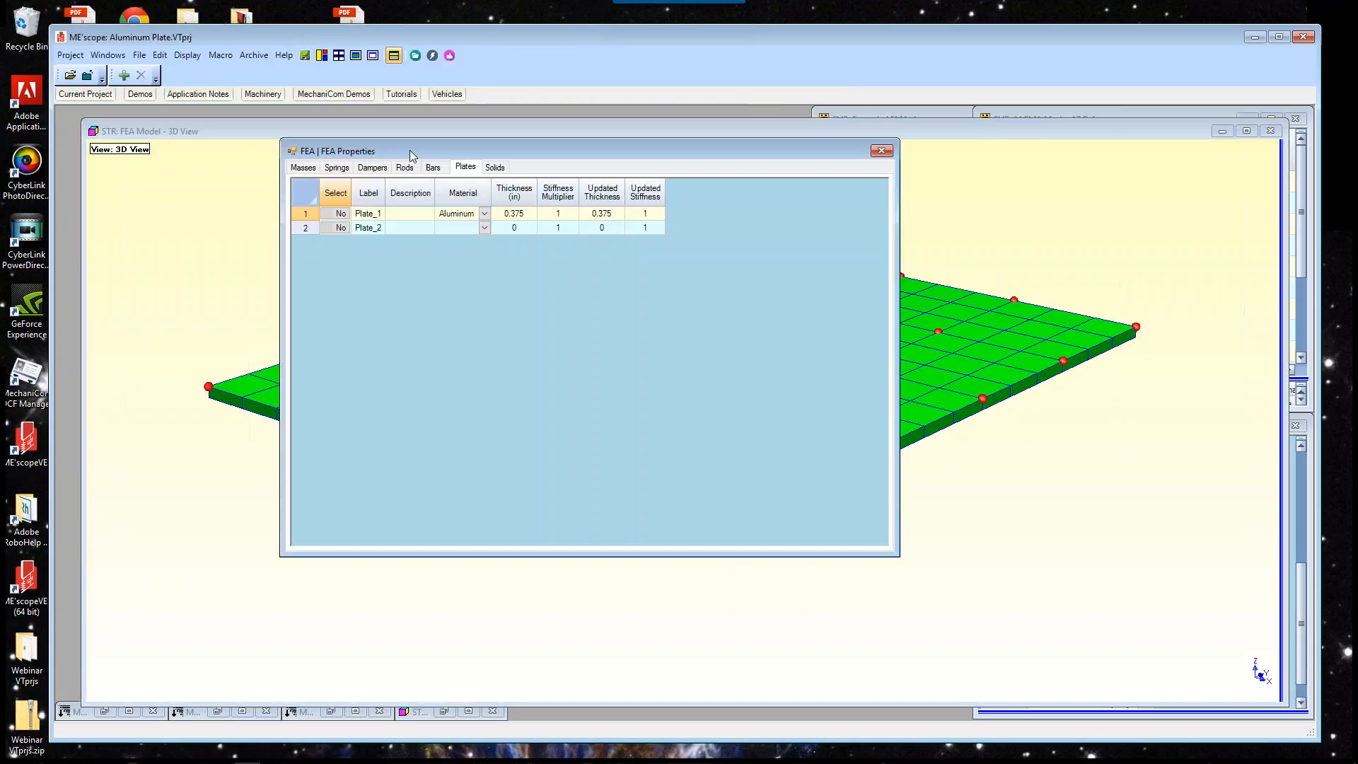
pyautogui.click(291, 156)
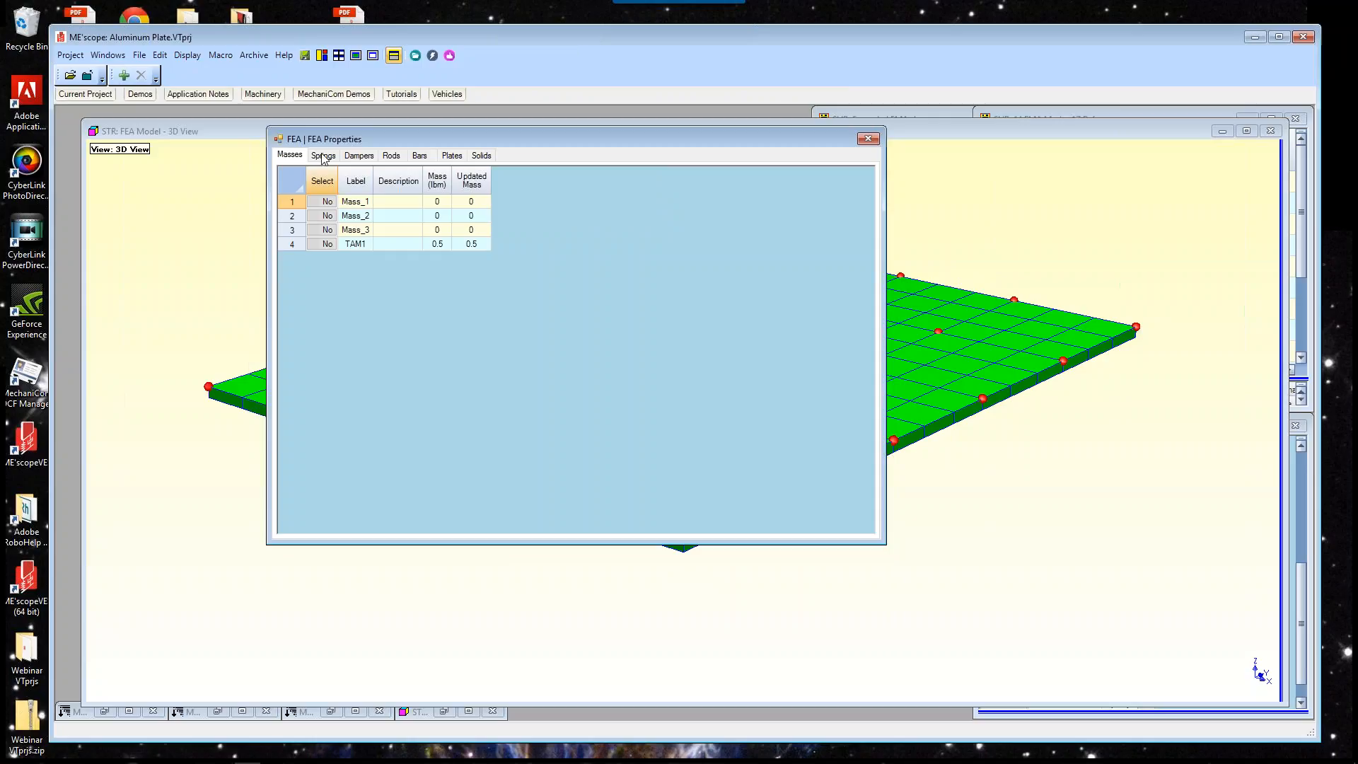
pyautogui.click(323, 156)
pyautogui.click(361, 158)
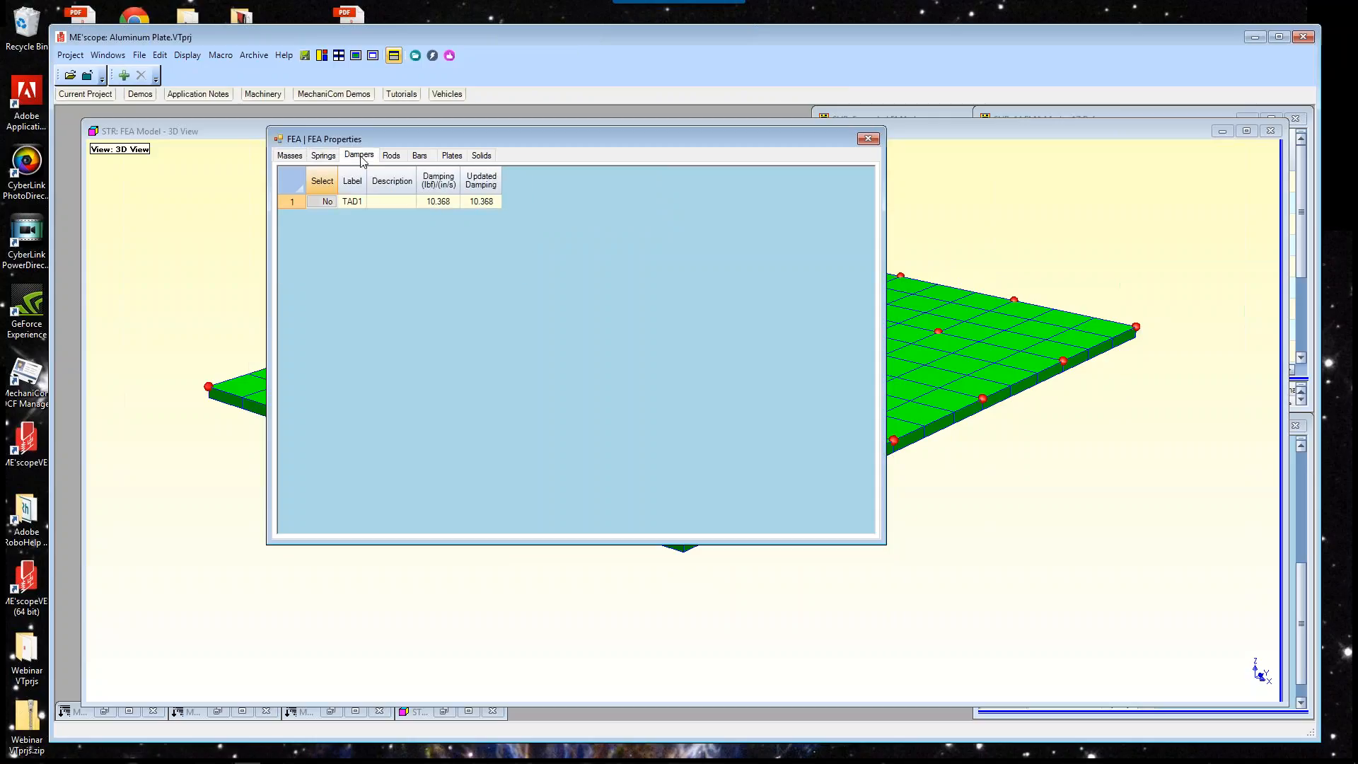
pyautogui.click(287, 156)
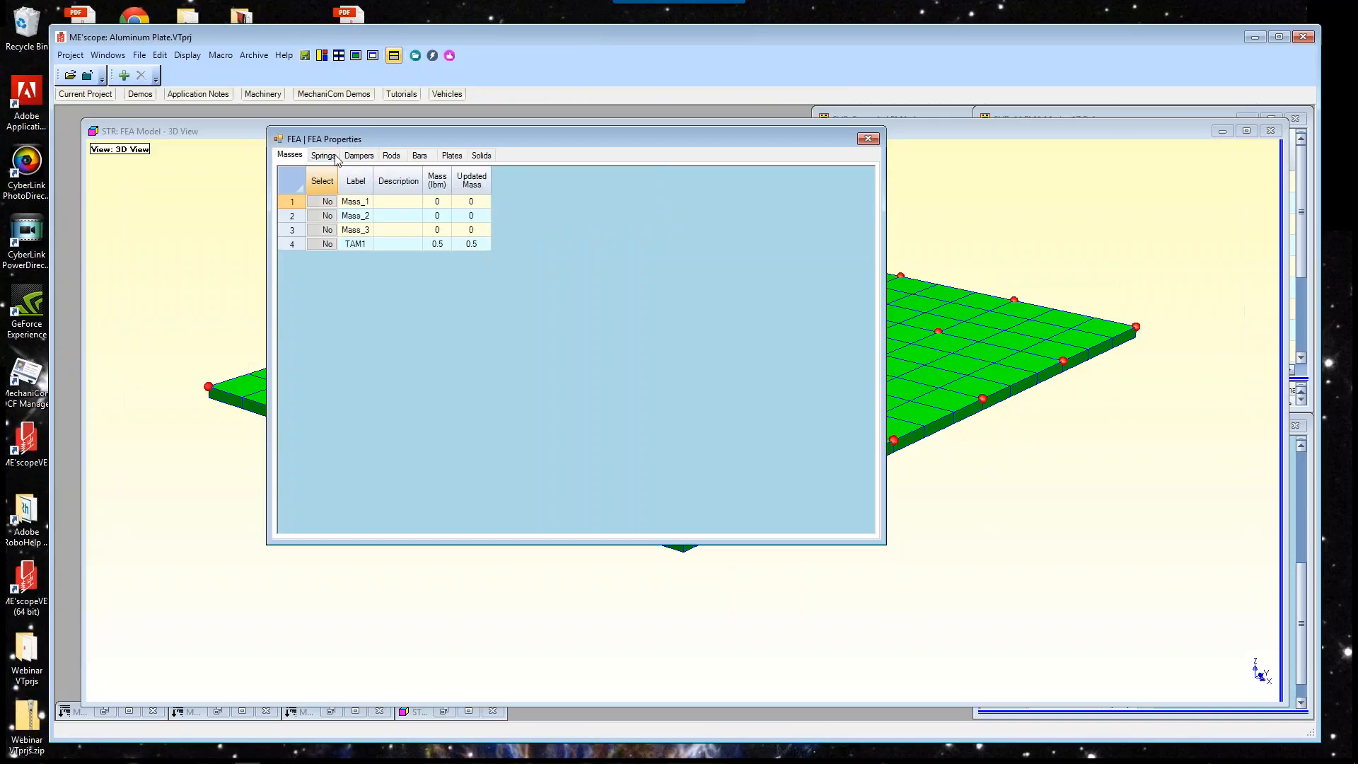
pyautogui.click(324, 156)
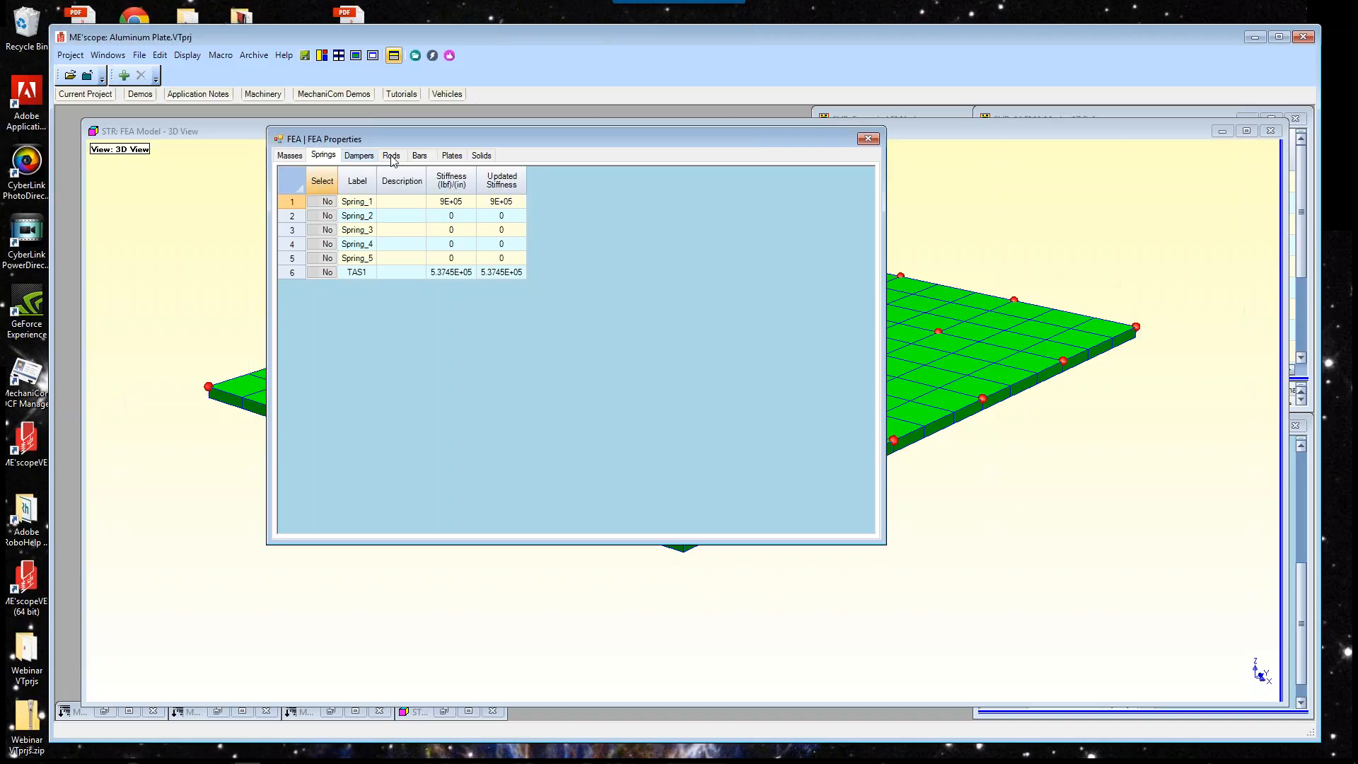
# Step: Examine the rod, bar, plate and solid element properties, and revisit the damper and spring tables
pyautogui.click(391, 156)
pyautogui.click(425, 157)
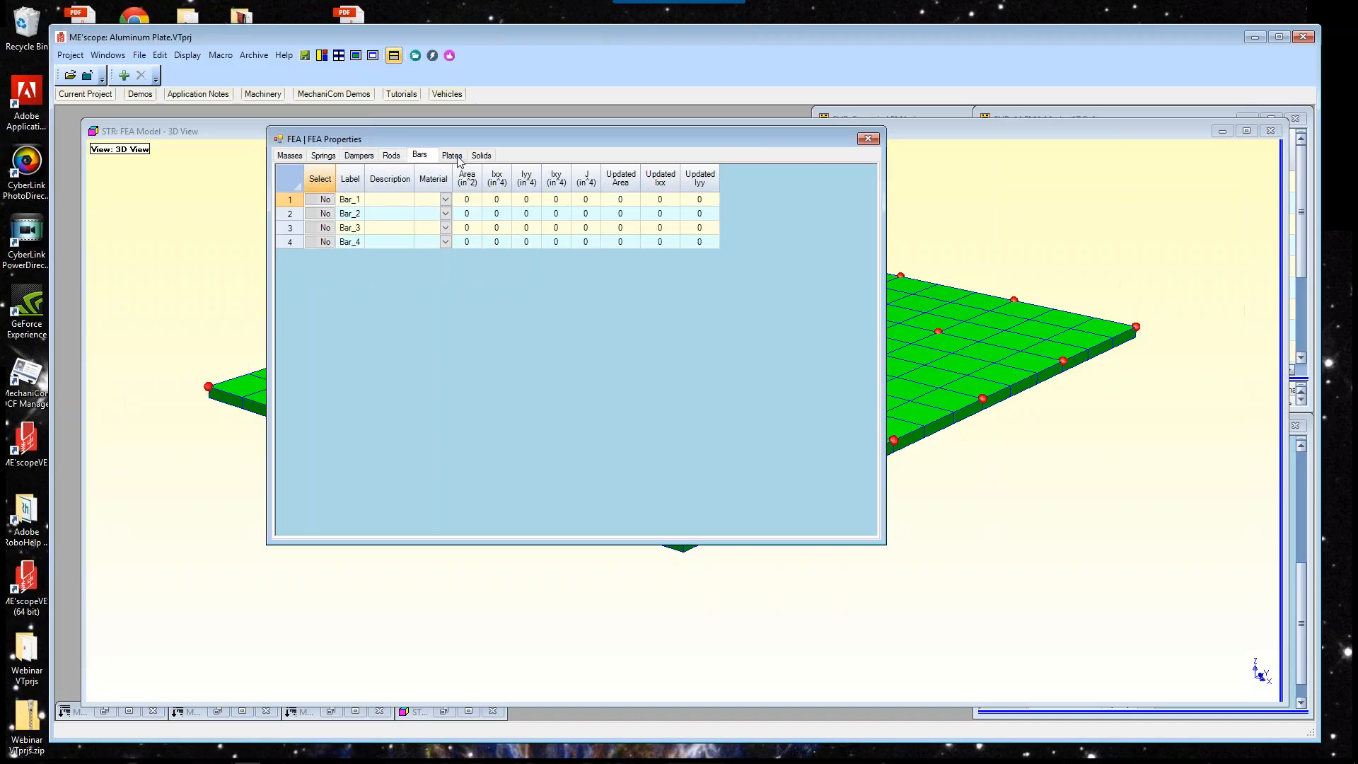
pyautogui.click(453, 156)
pyautogui.click(490, 157)
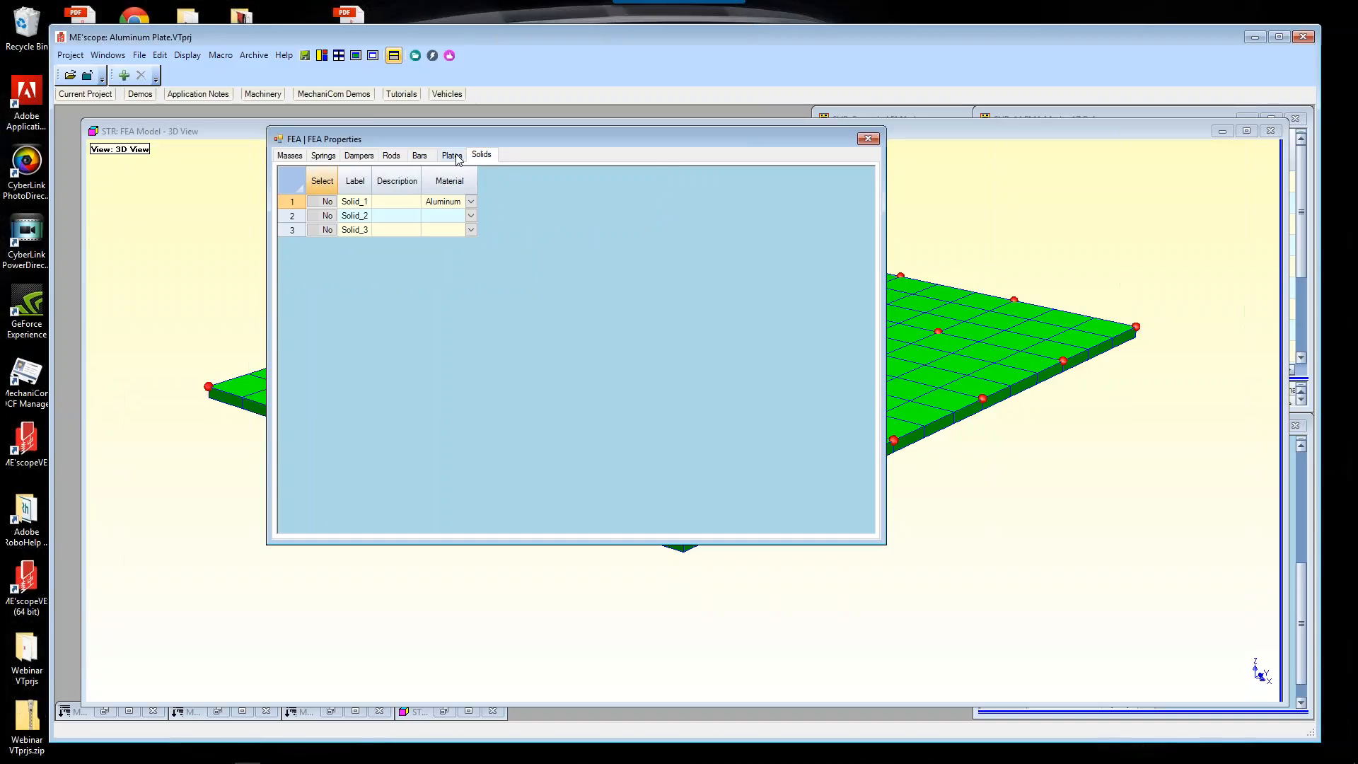
pyautogui.click(455, 156)
pyautogui.click(421, 158)
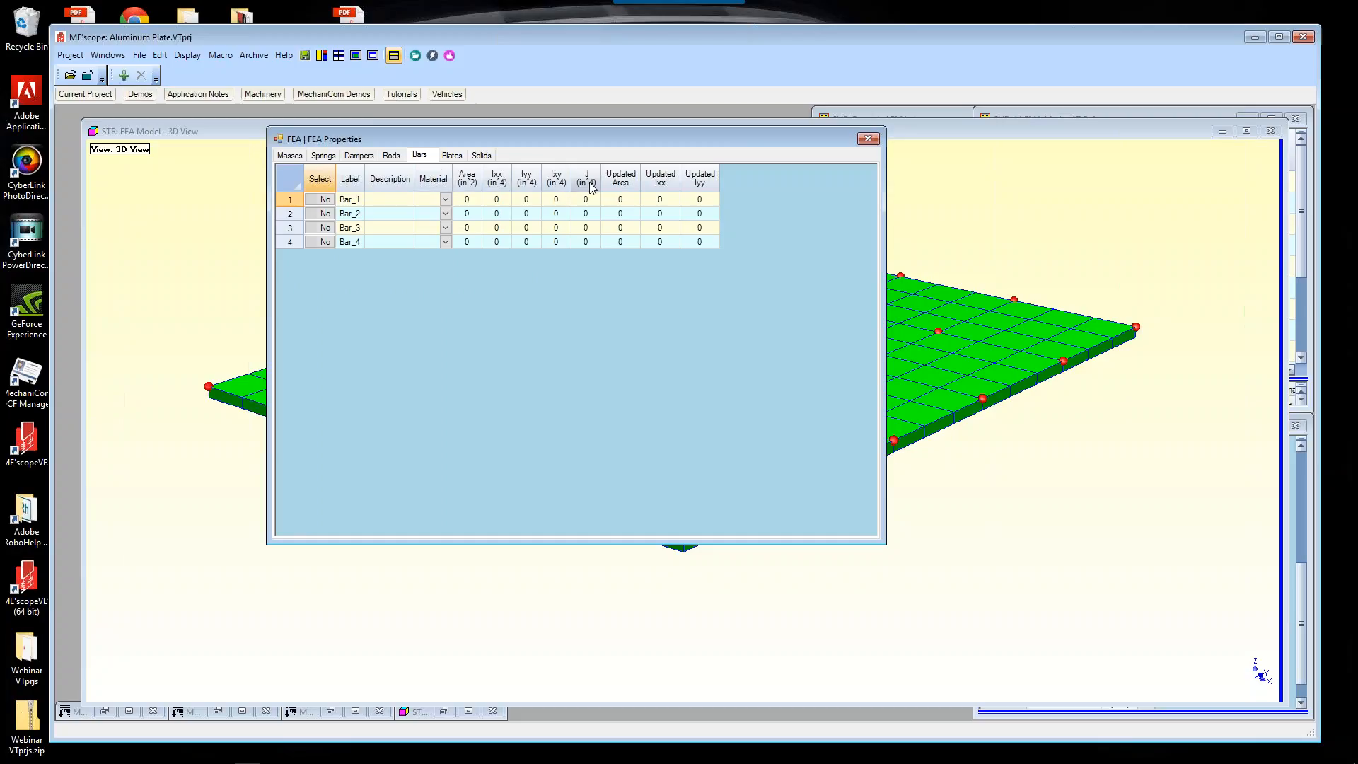
pyautogui.click(392, 156)
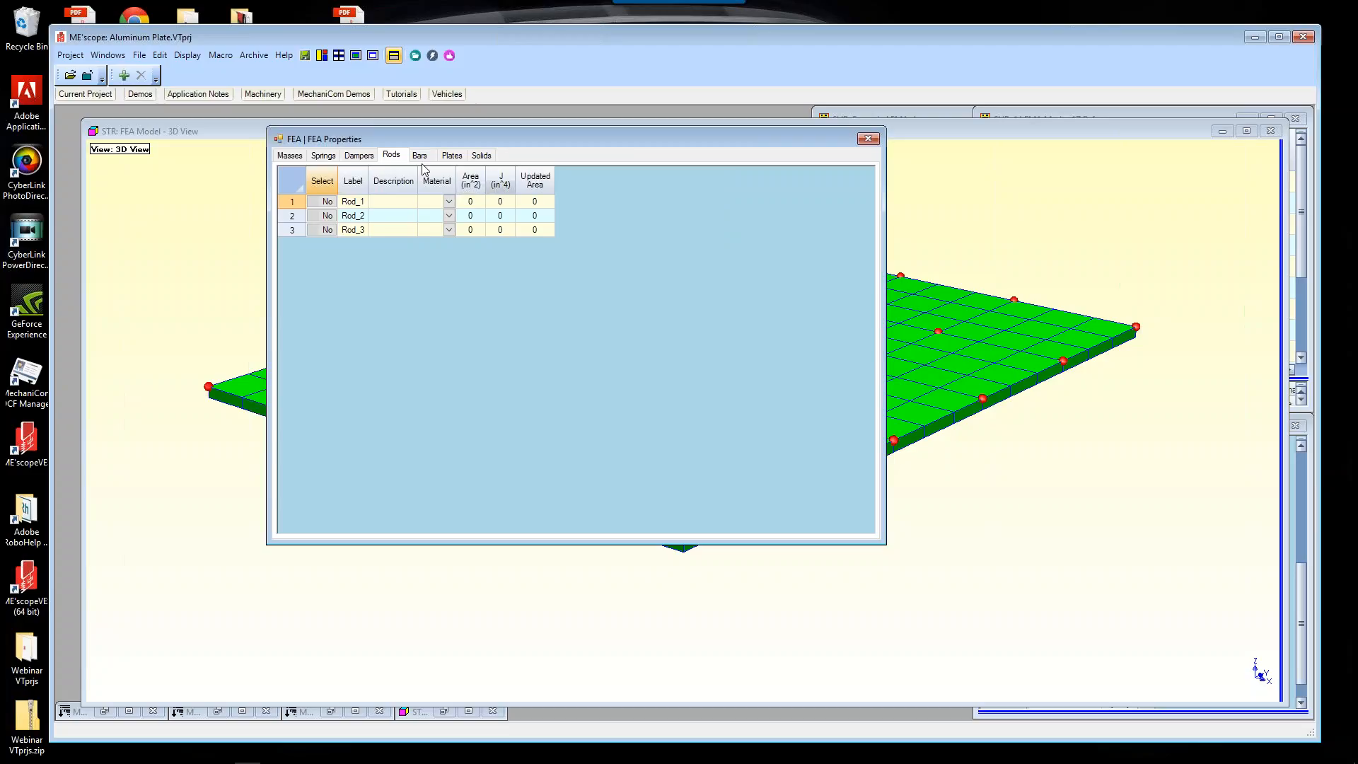
pyautogui.click(368, 156)
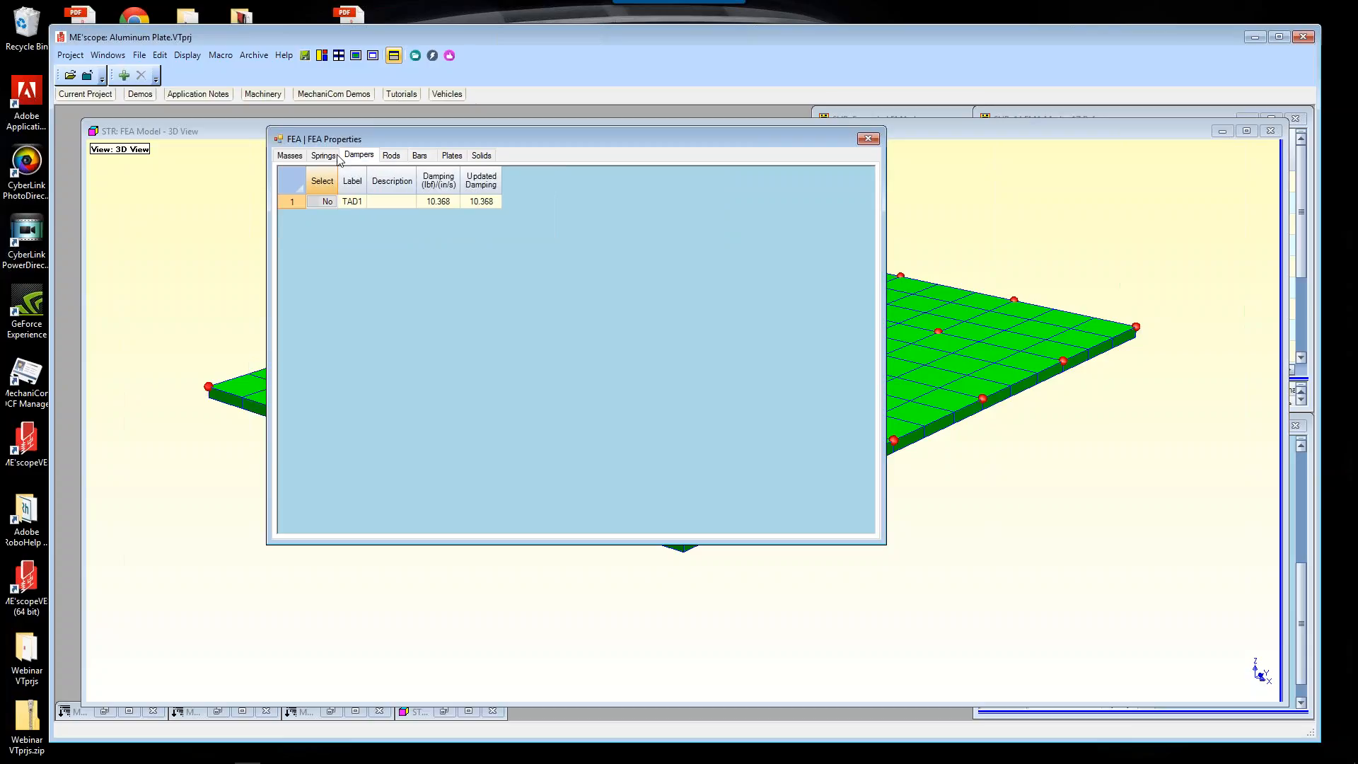
pyautogui.click(338, 156)
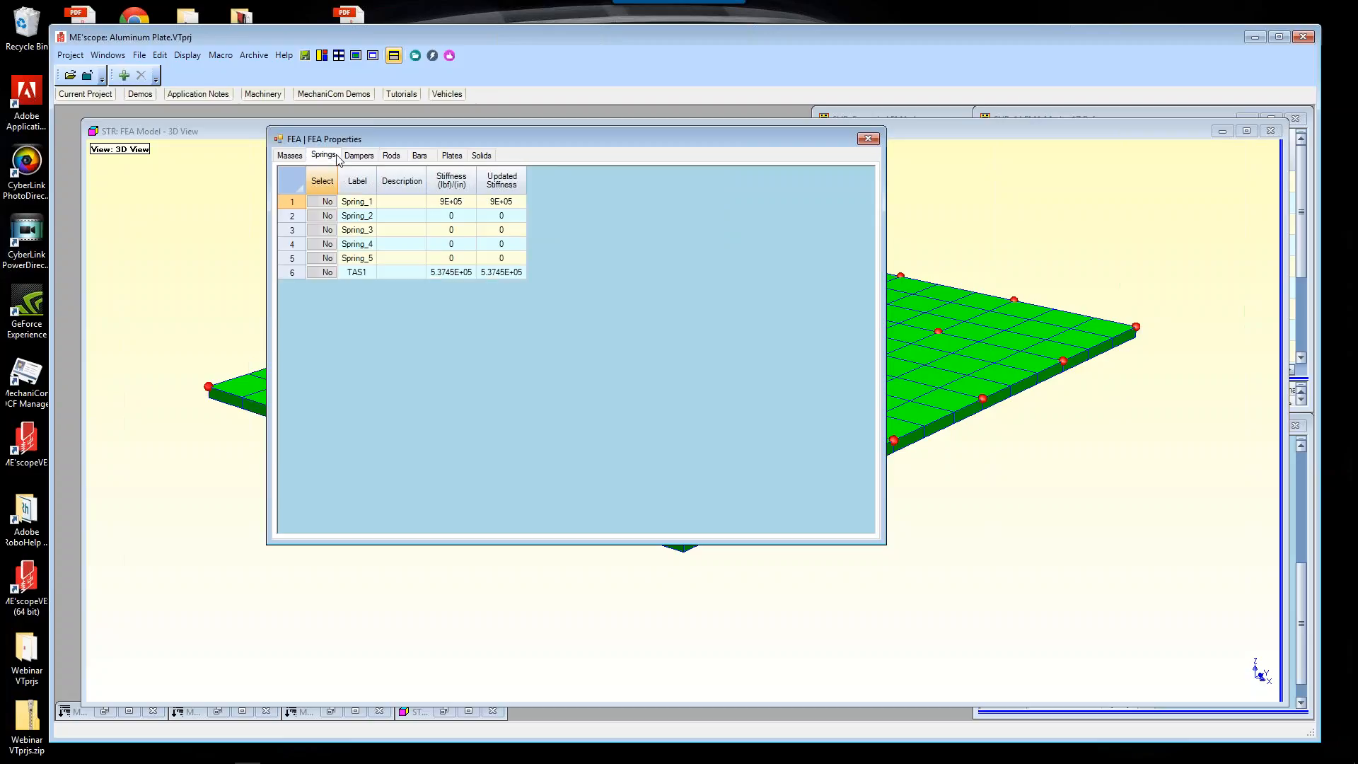
# Step: Review the materials available for Plate_1 in the plate properties, keep Aluminum, and widen the Material column
pyautogui.click(449, 159)
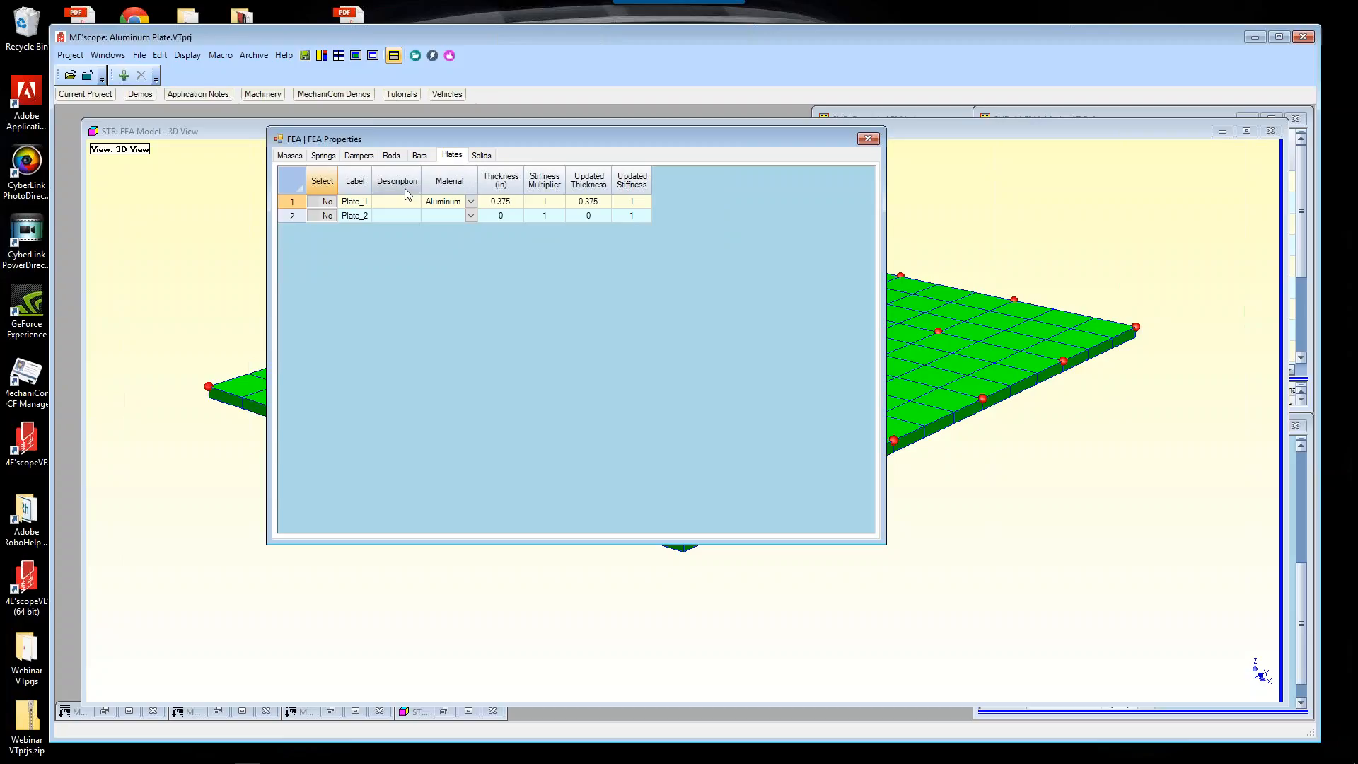
pyautogui.click(472, 202)
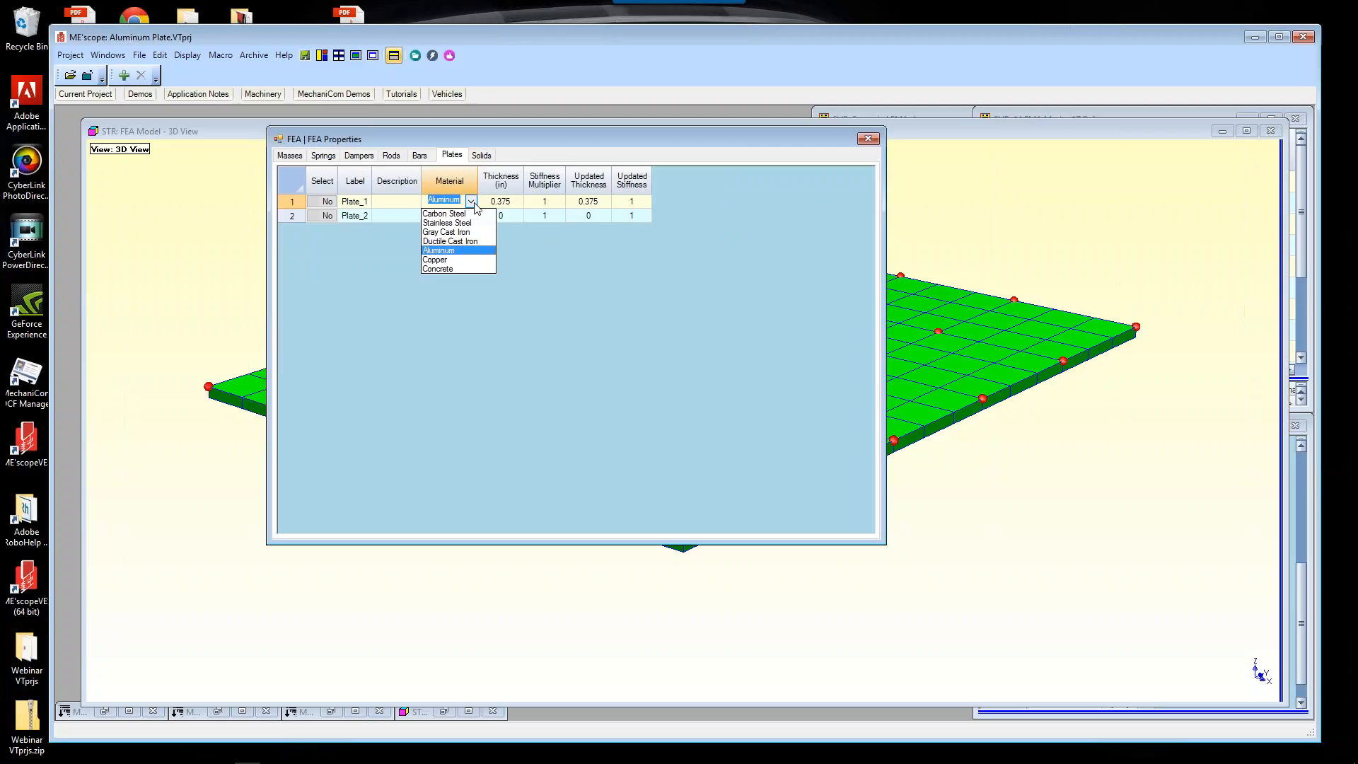
pyautogui.click(472, 203)
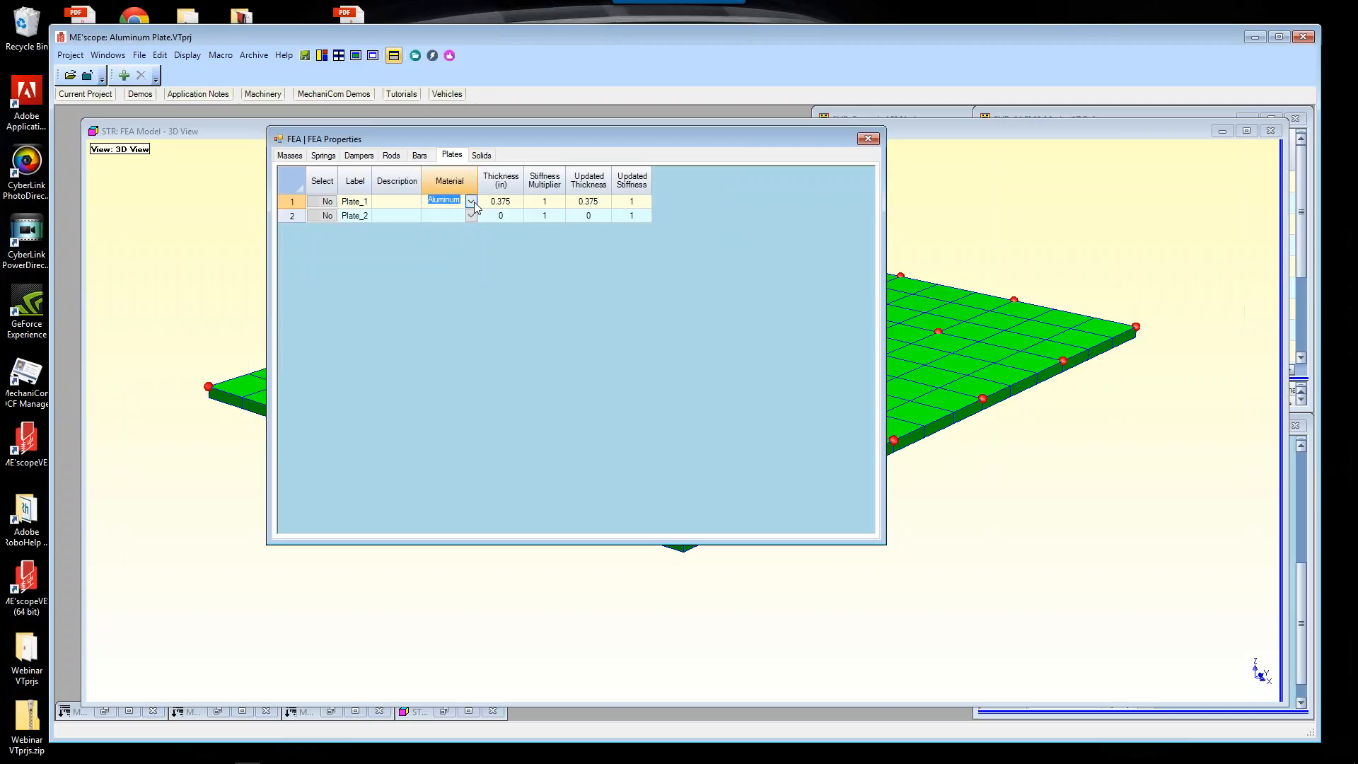
pyautogui.moveTo(477, 182); pyautogui.dragTo(508, 182)
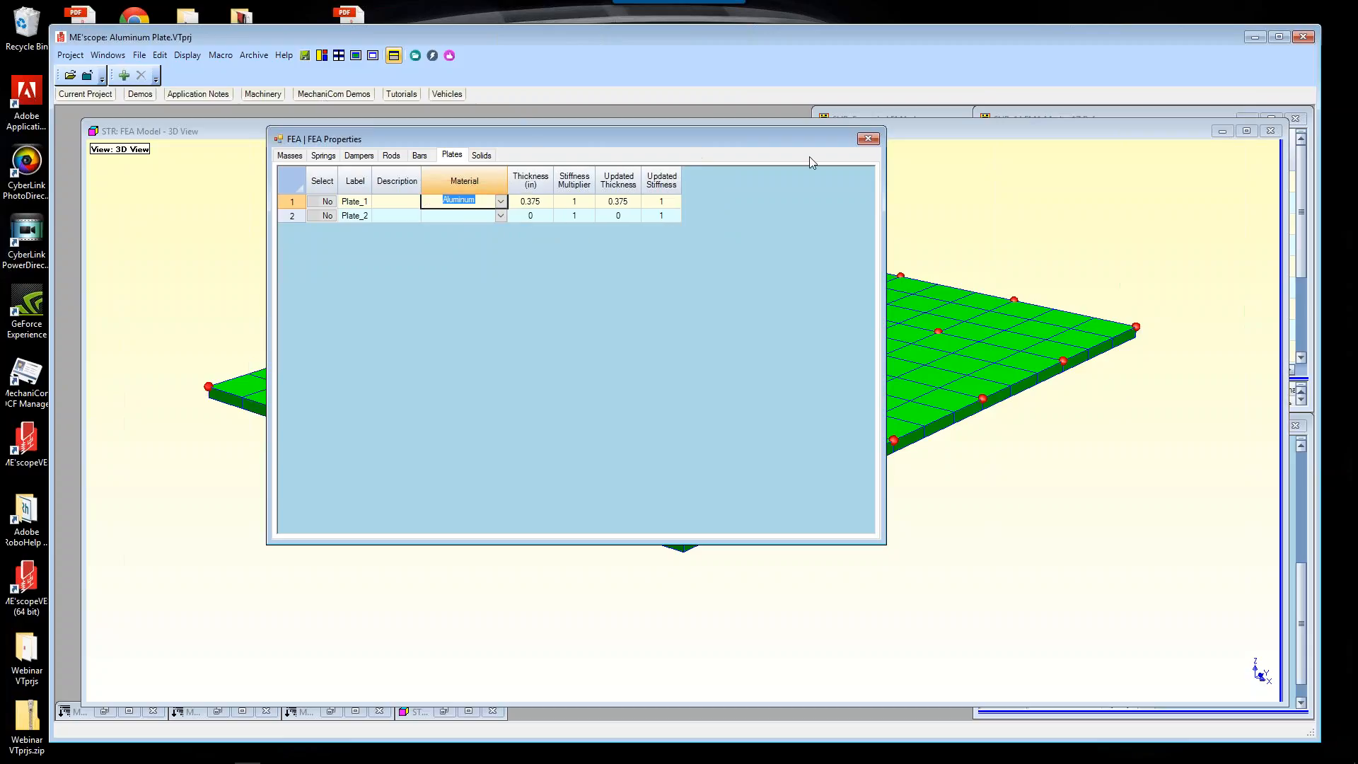
# Step: Close the FEA Properties window and open the FEA Materials table to review the material properties
pyautogui.click(388, 59)
pyautogui.click(363, 55)
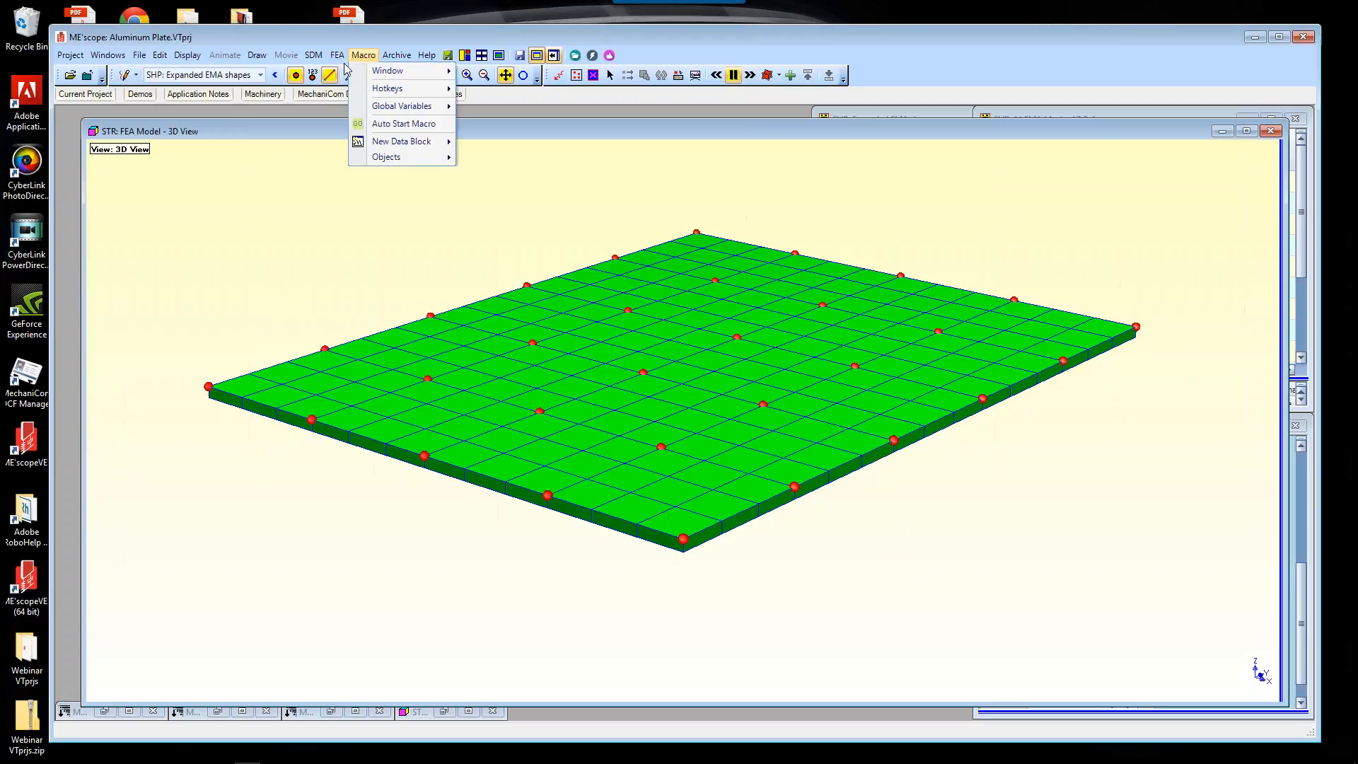
pyautogui.moveTo(337, 55)
pyautogui.click(368, 71)
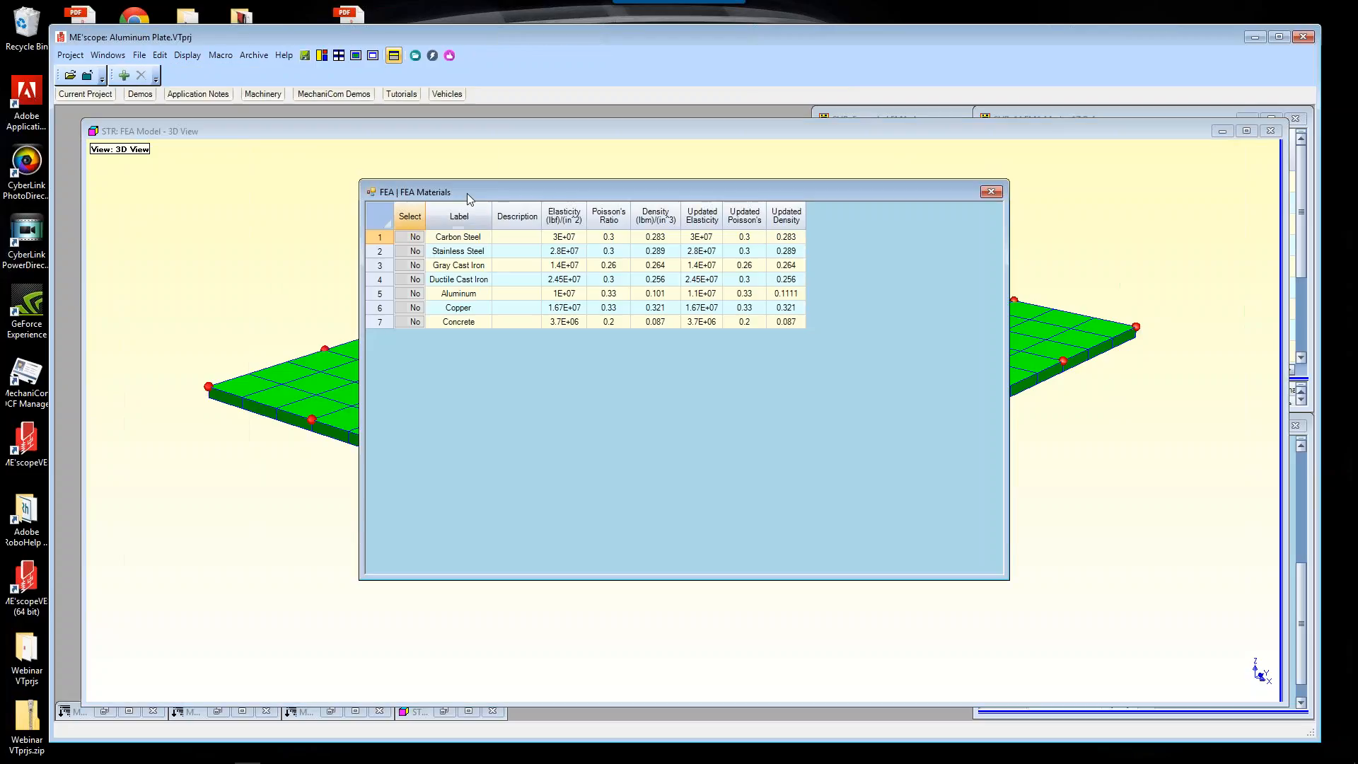
pyautogui.moveTo(446, 191); pyautogui.dragTo(427, 184)
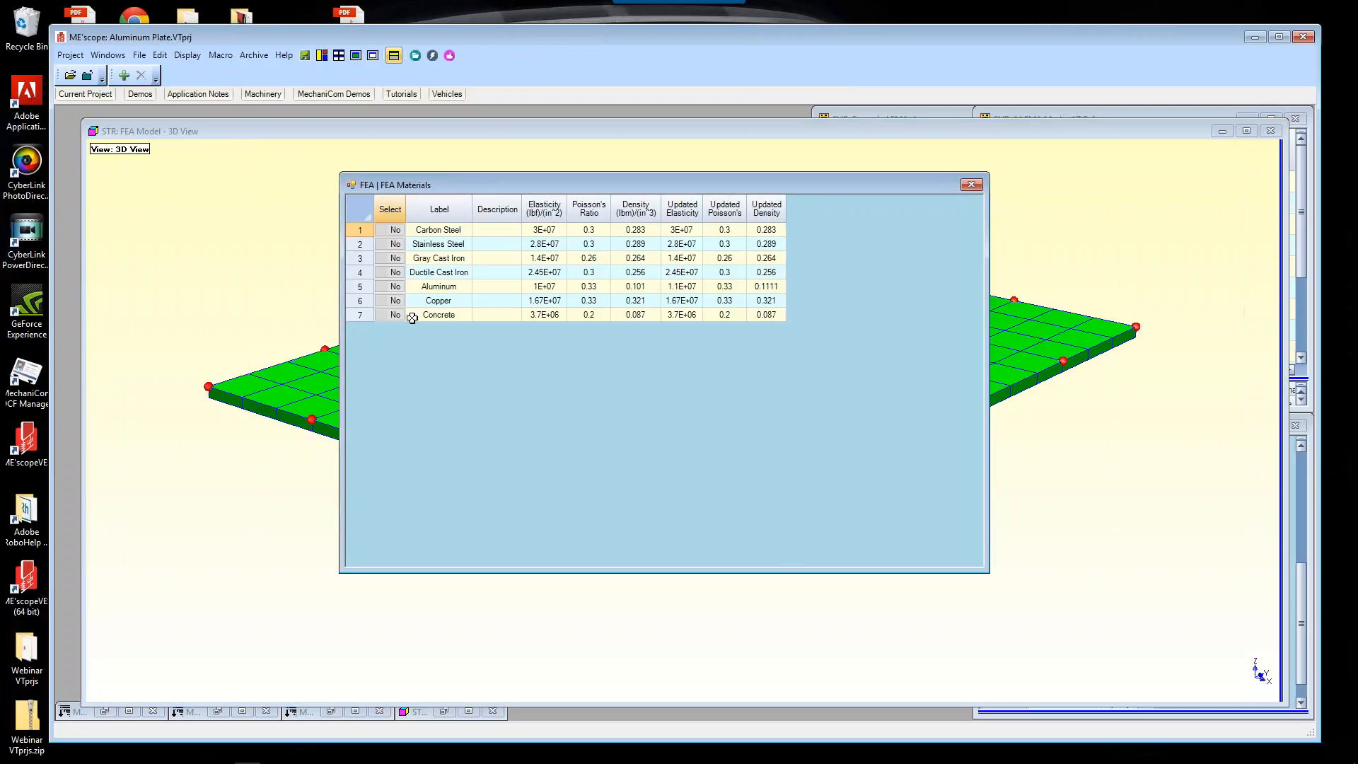